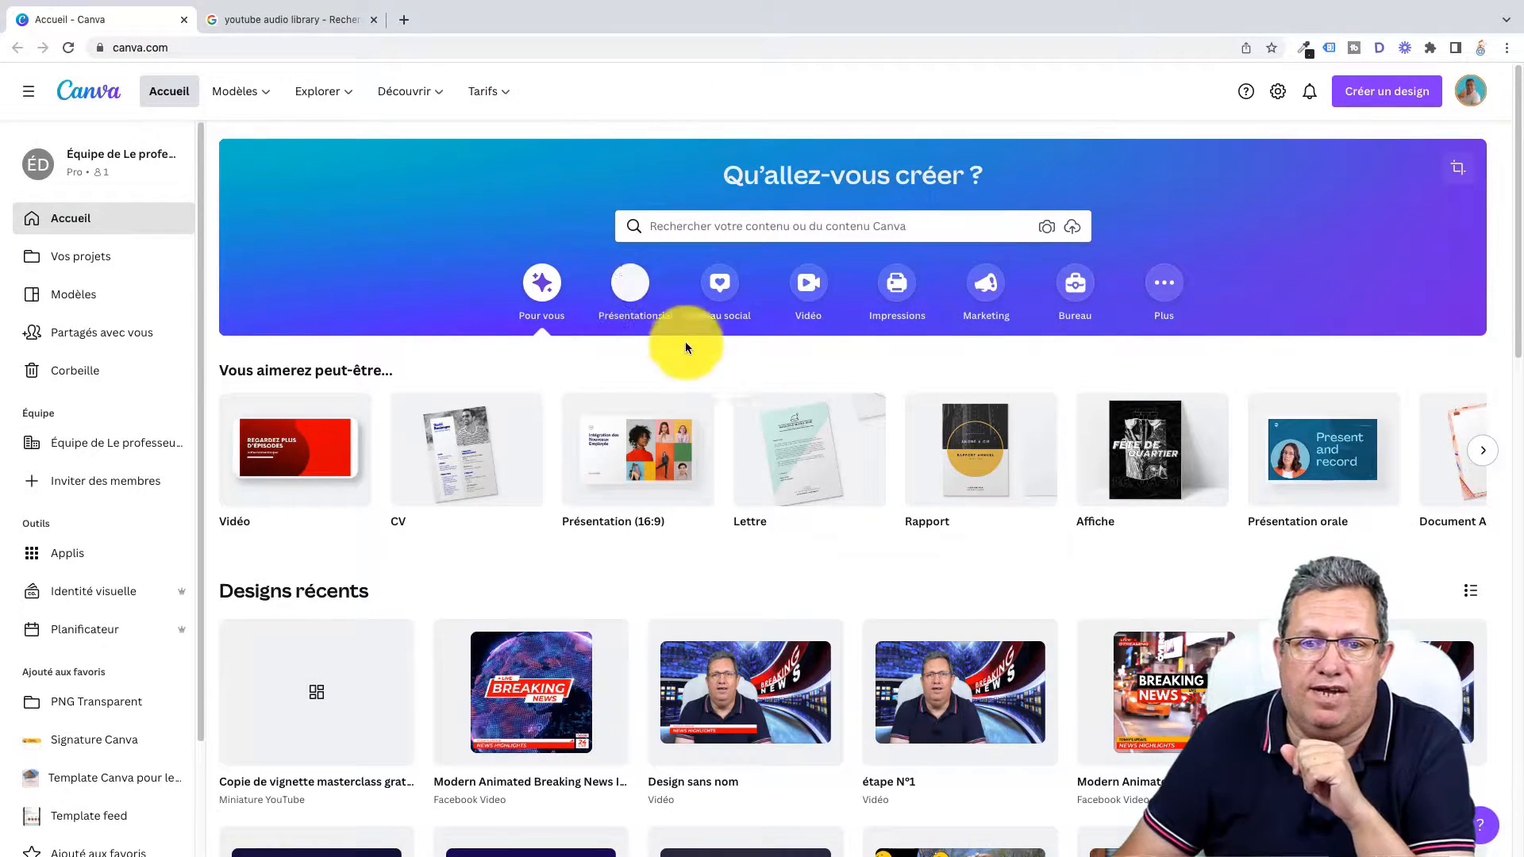
# Create a blank 1920 × 1080 px Vidéo design from the video formats.
pyautogui.click(815, 284)
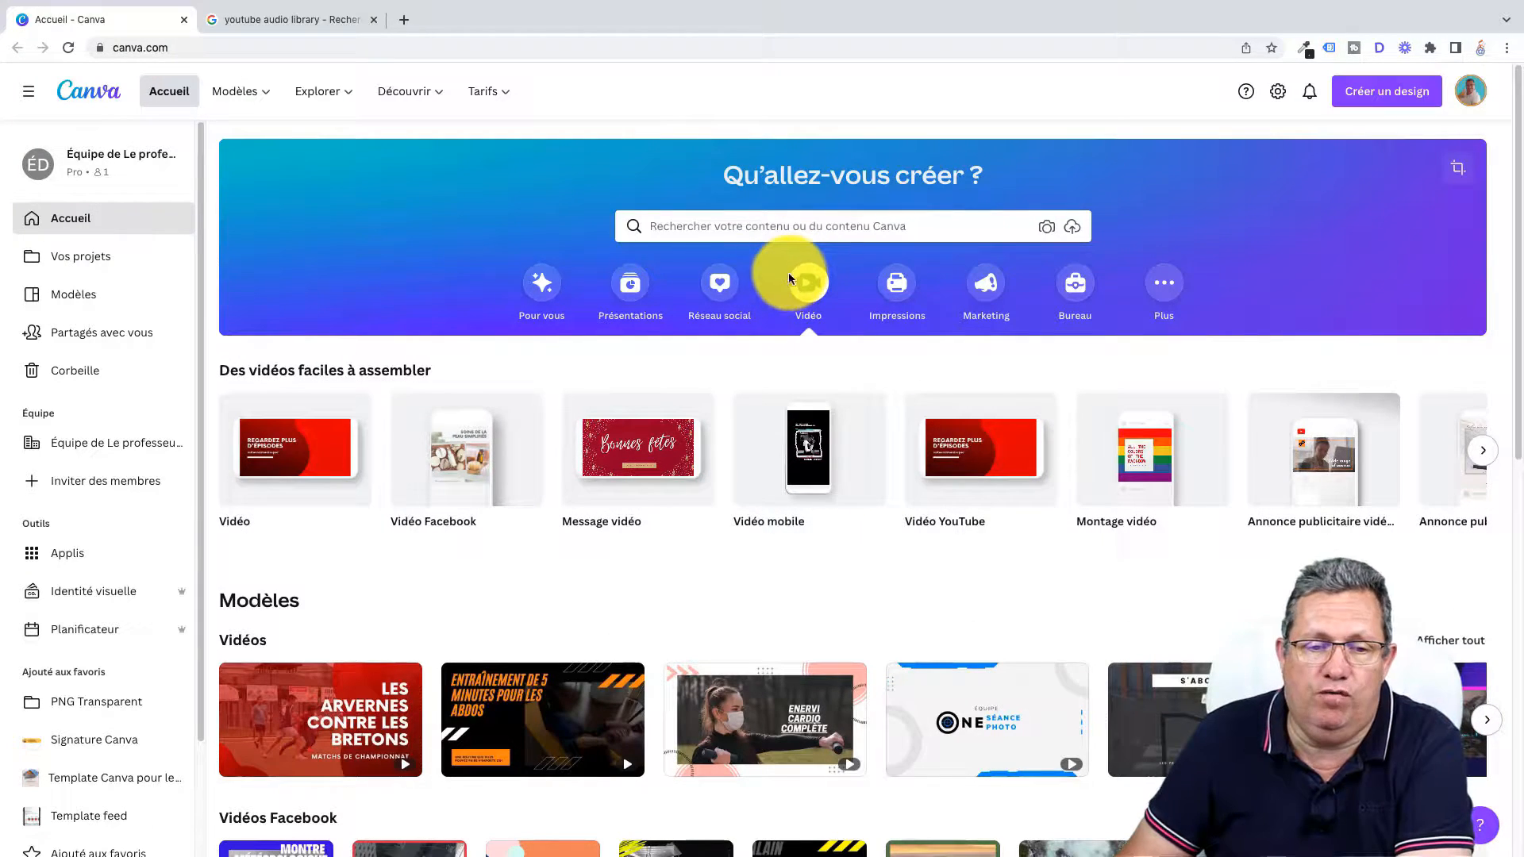
pyautogui.moveTo(277, 457)
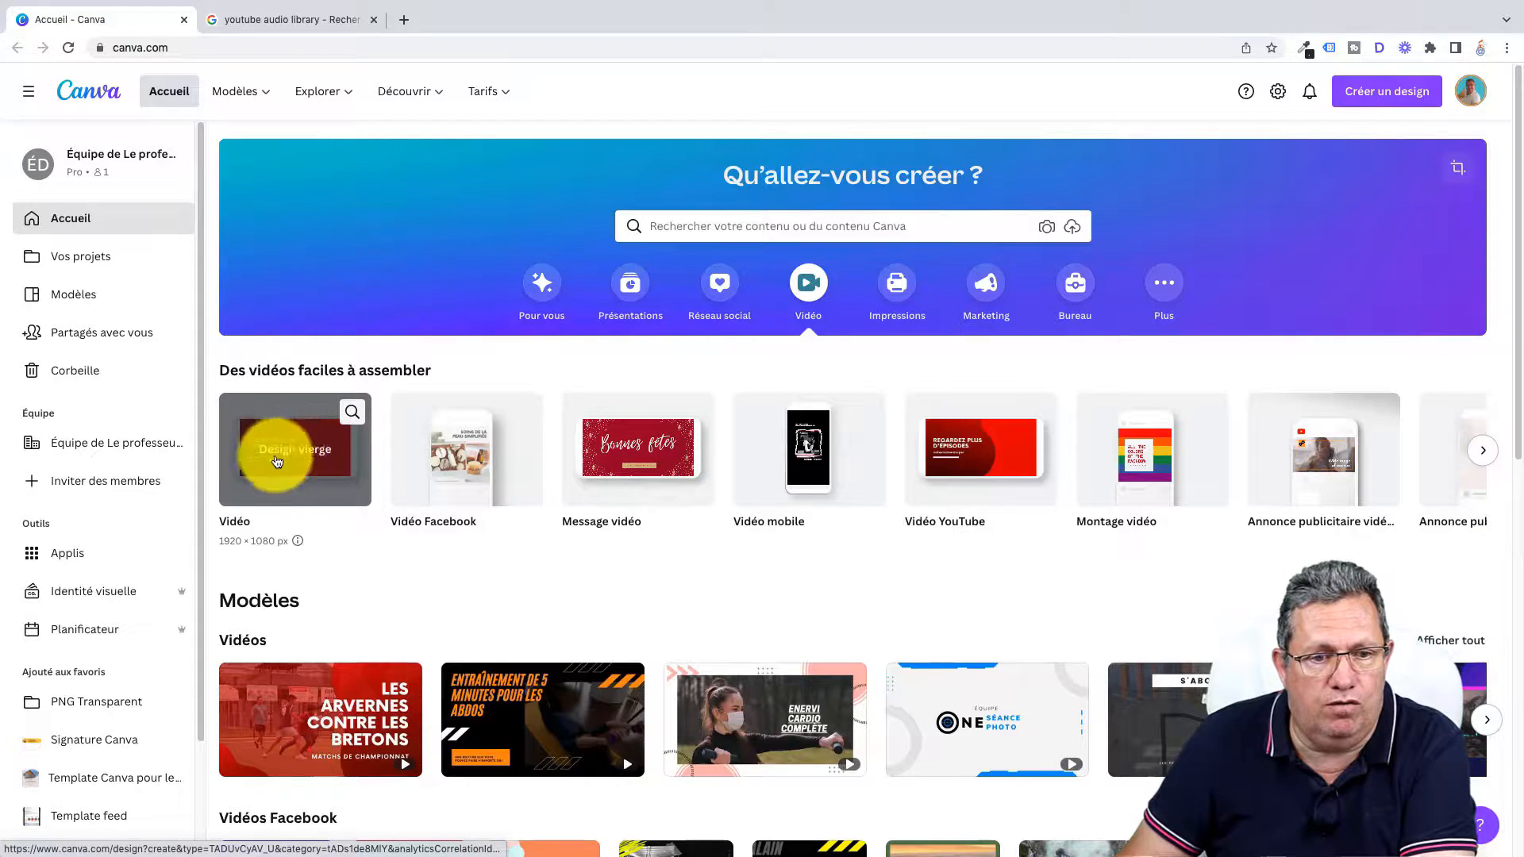
pyautogui.click(279, 458)
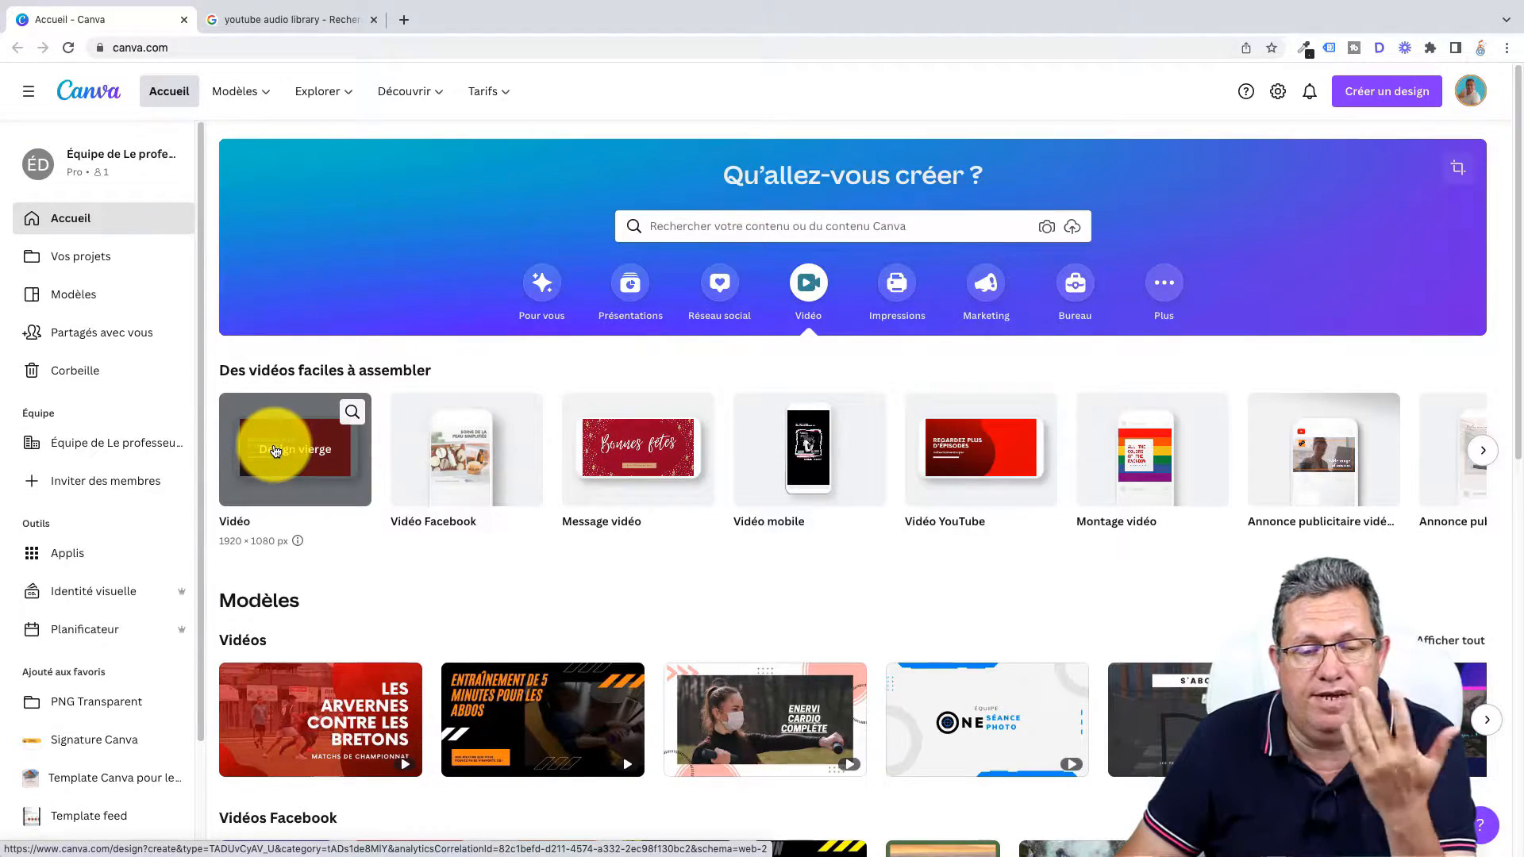
pyautogui.moveTo(461, 464)
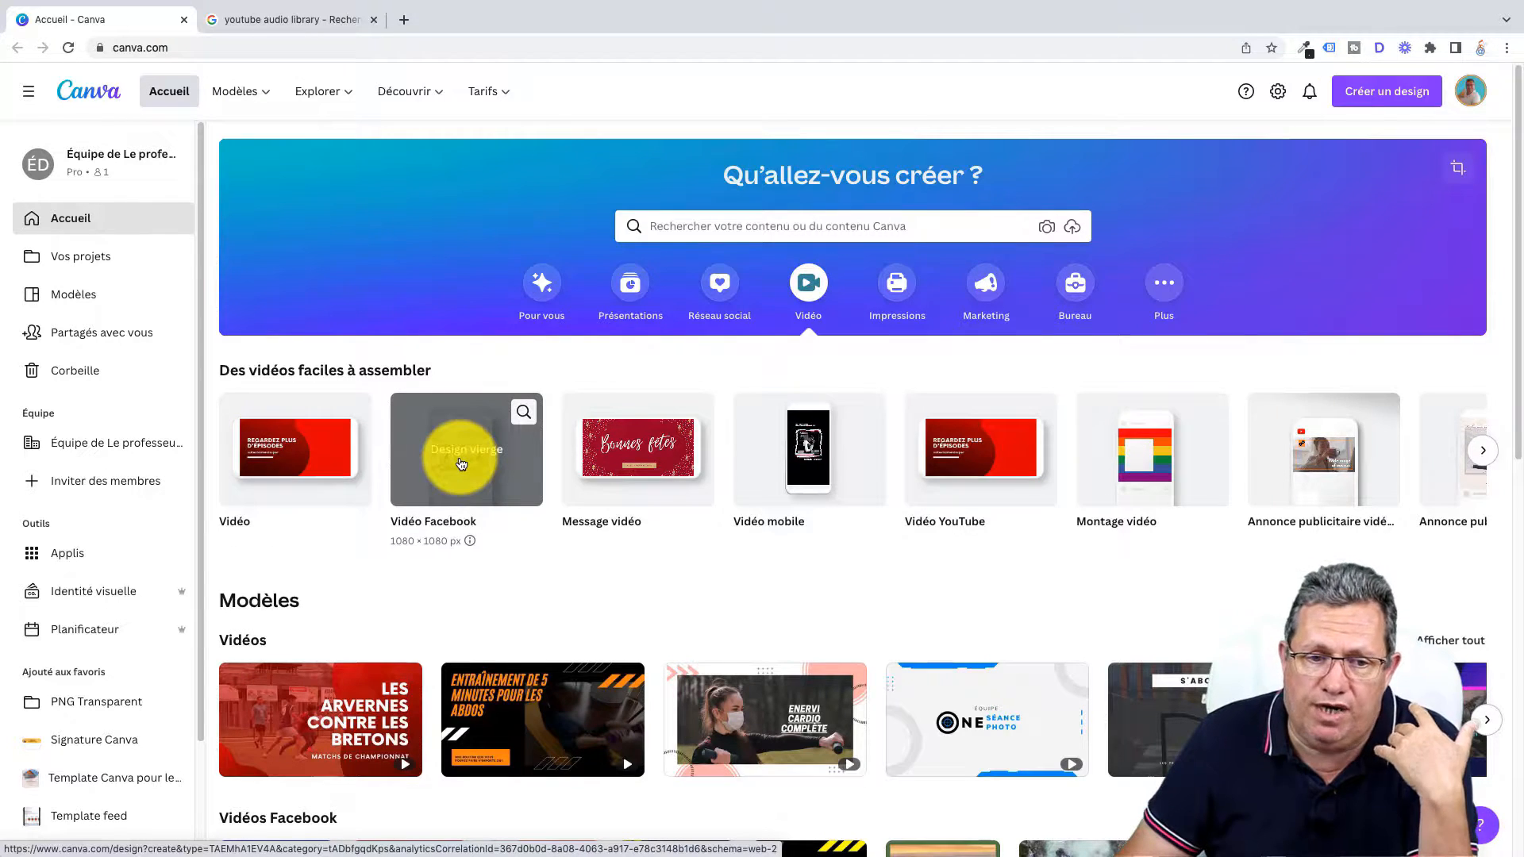
pyautogui.moveTo(308, 475)
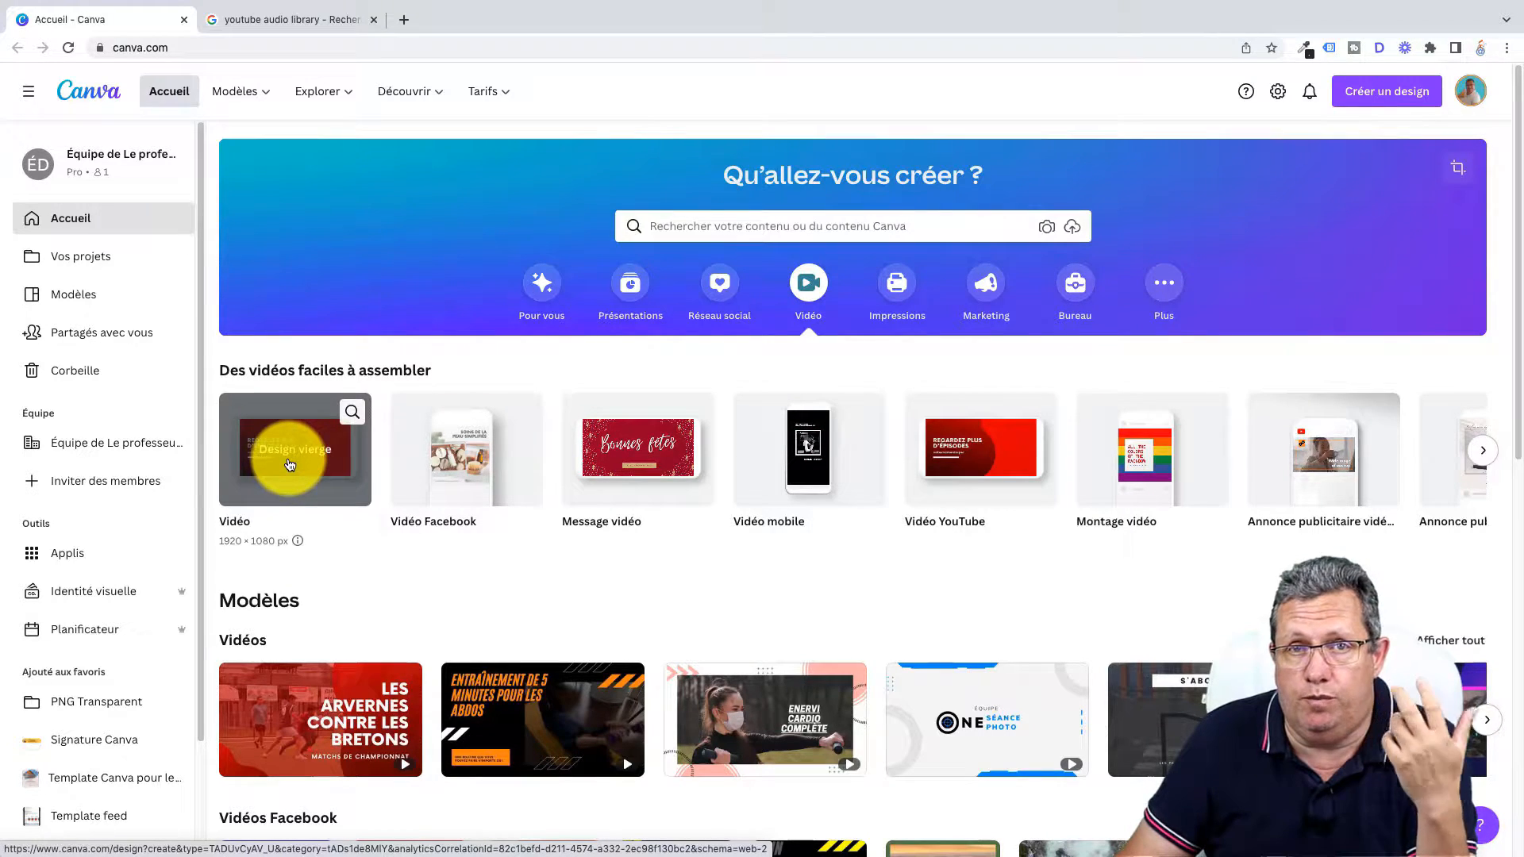
pyautogui.click(290, 464)
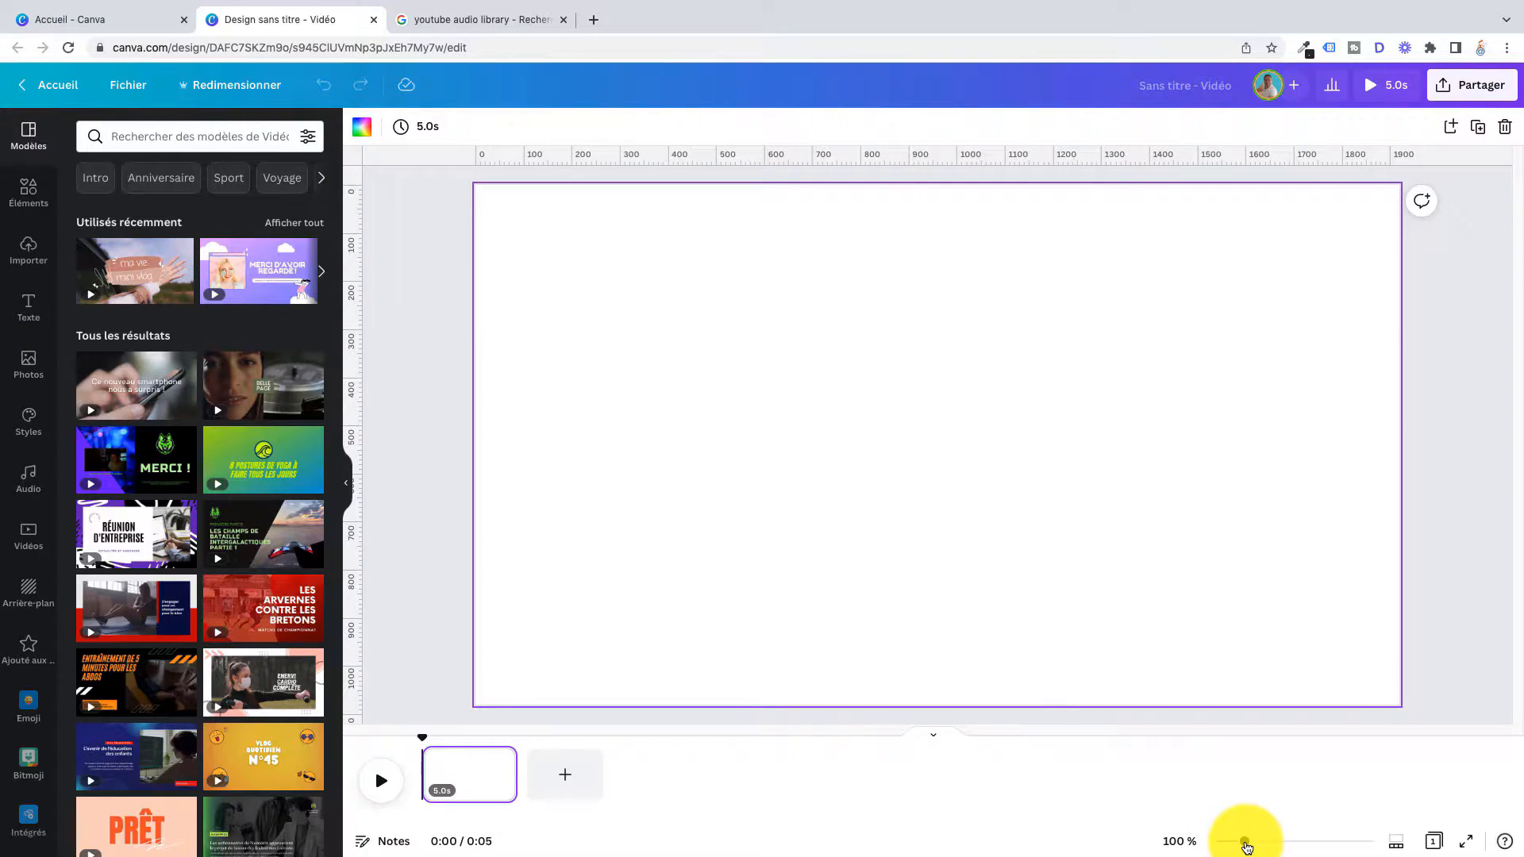
# Set the timeline thumbnail zoom to 113 % and the page zoom to 58 %.
pyautogui.moveTo(1245, 844)
pyautogui.mouseDown()
pyautogui.moveTo(1333, 842)
pyautogui.moveTo(1249, 841)
pyautogui.mouseUp()
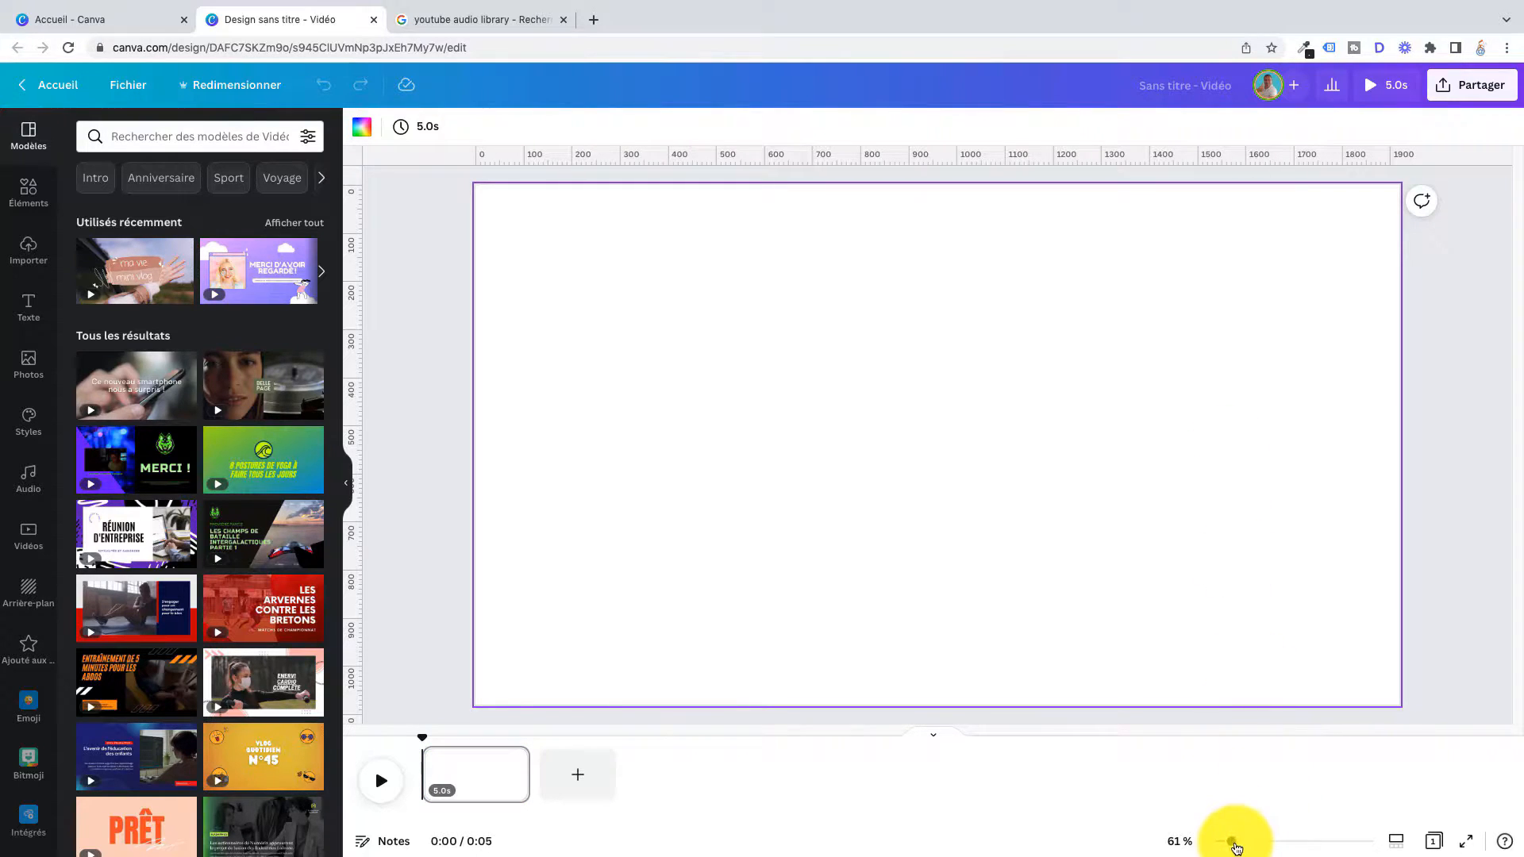
pyautogui.moveTo(1236, 848); pyautogui.dragTo(1232, 844)
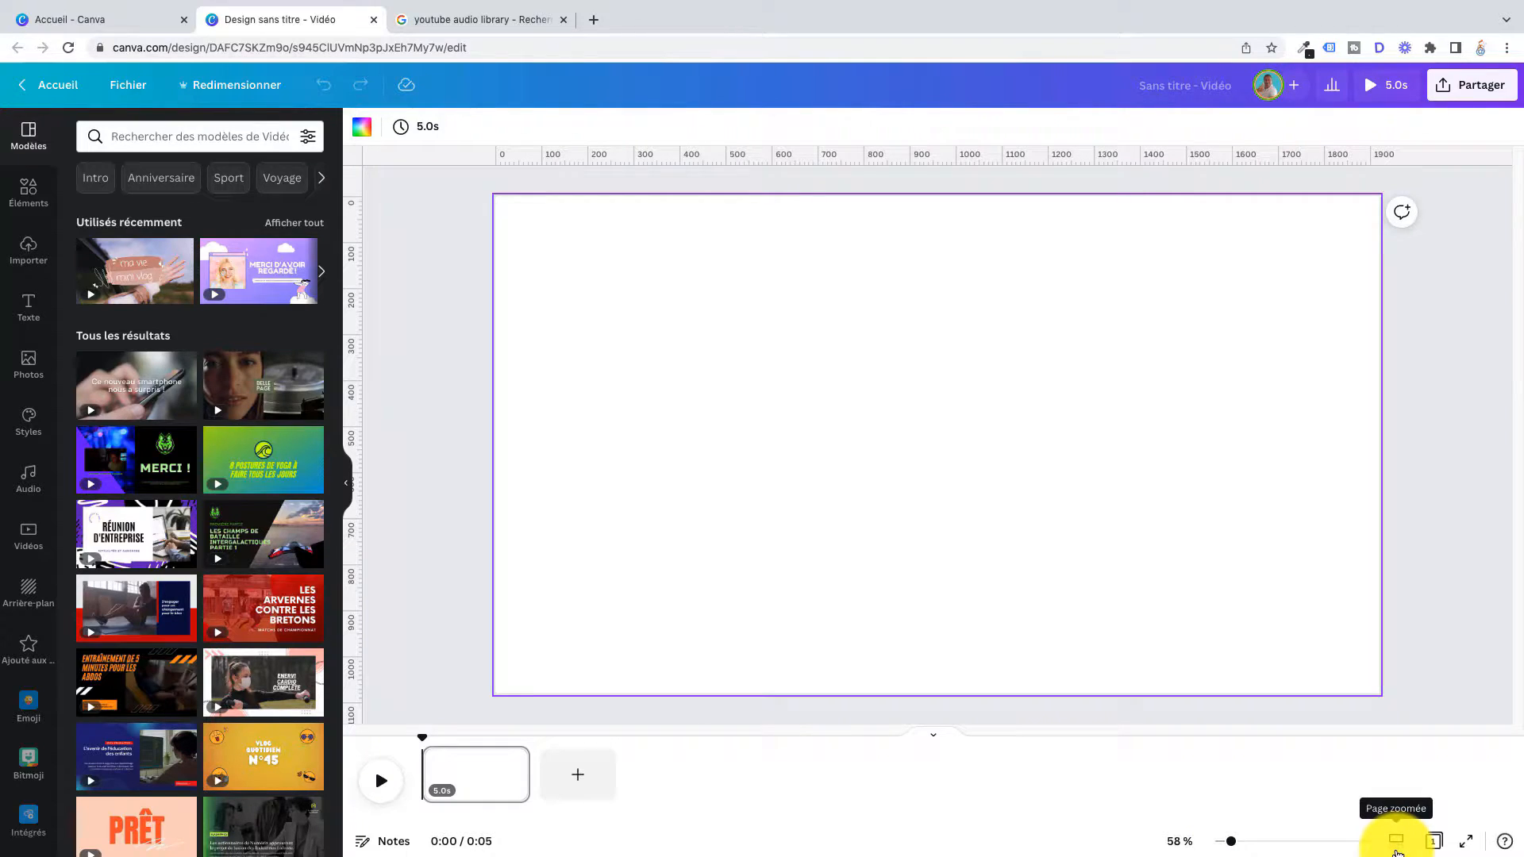
pyautogui.click(1396, 843)
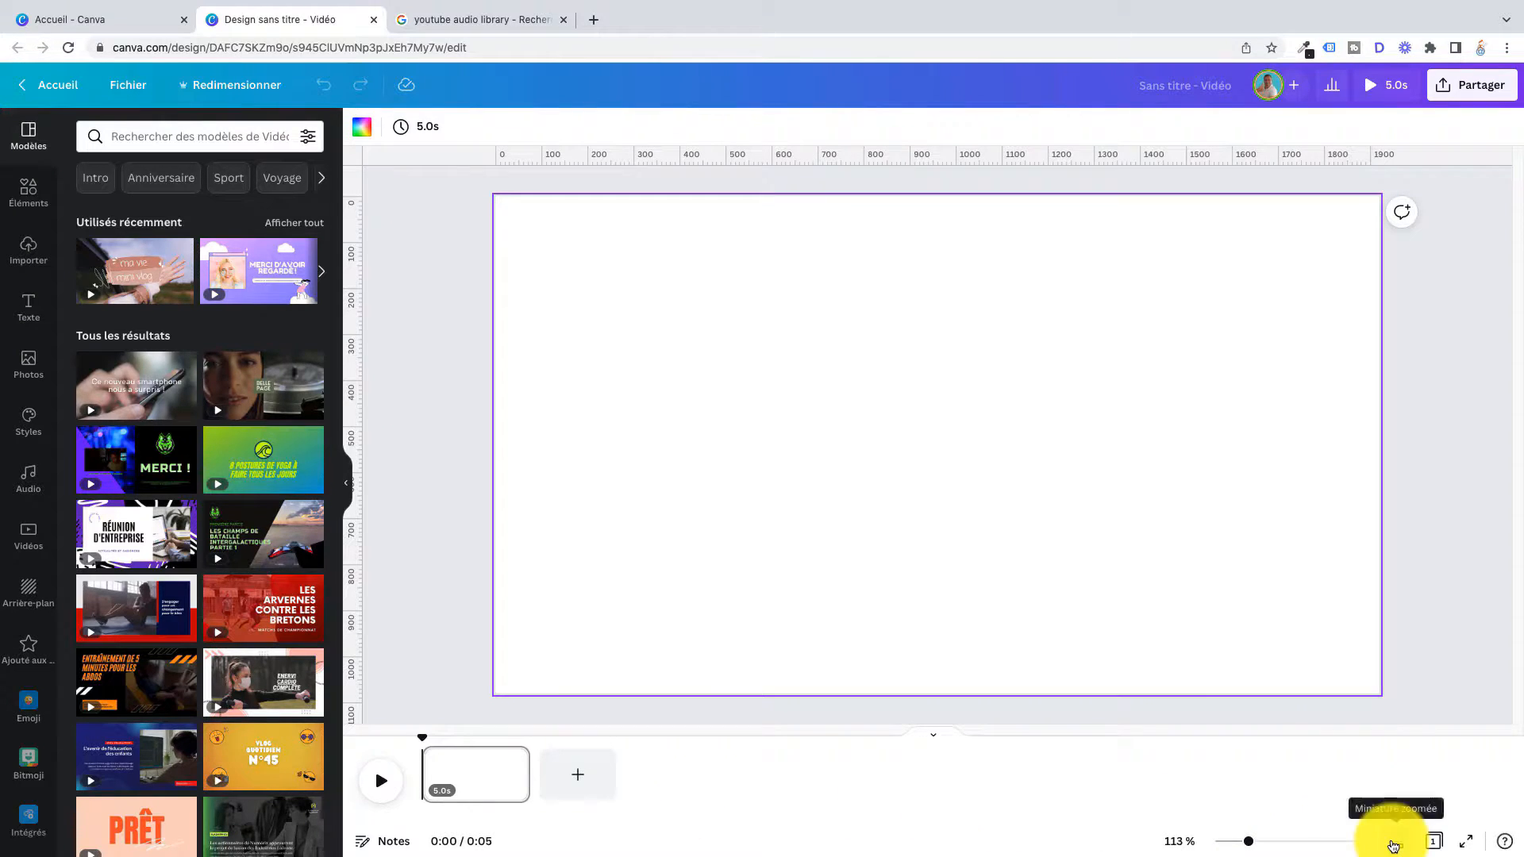
pyautogui.click(1393, 846)
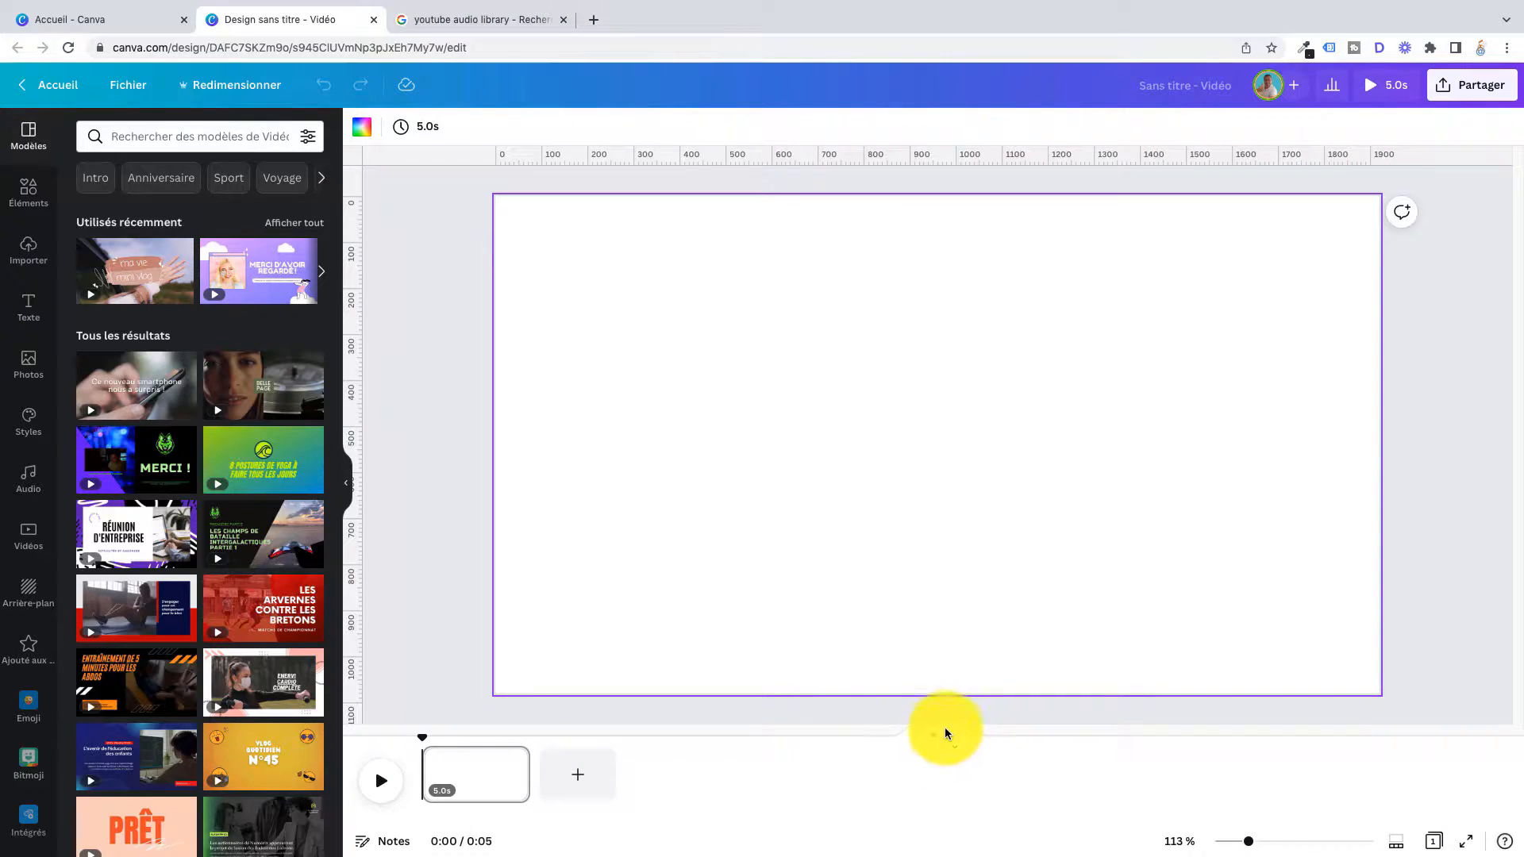
# Add the uploaded 1:02 presenter video with the Breaking News studio to the blank page, filling the frame, and pause its playback.
pyautogui.click(28, 253)
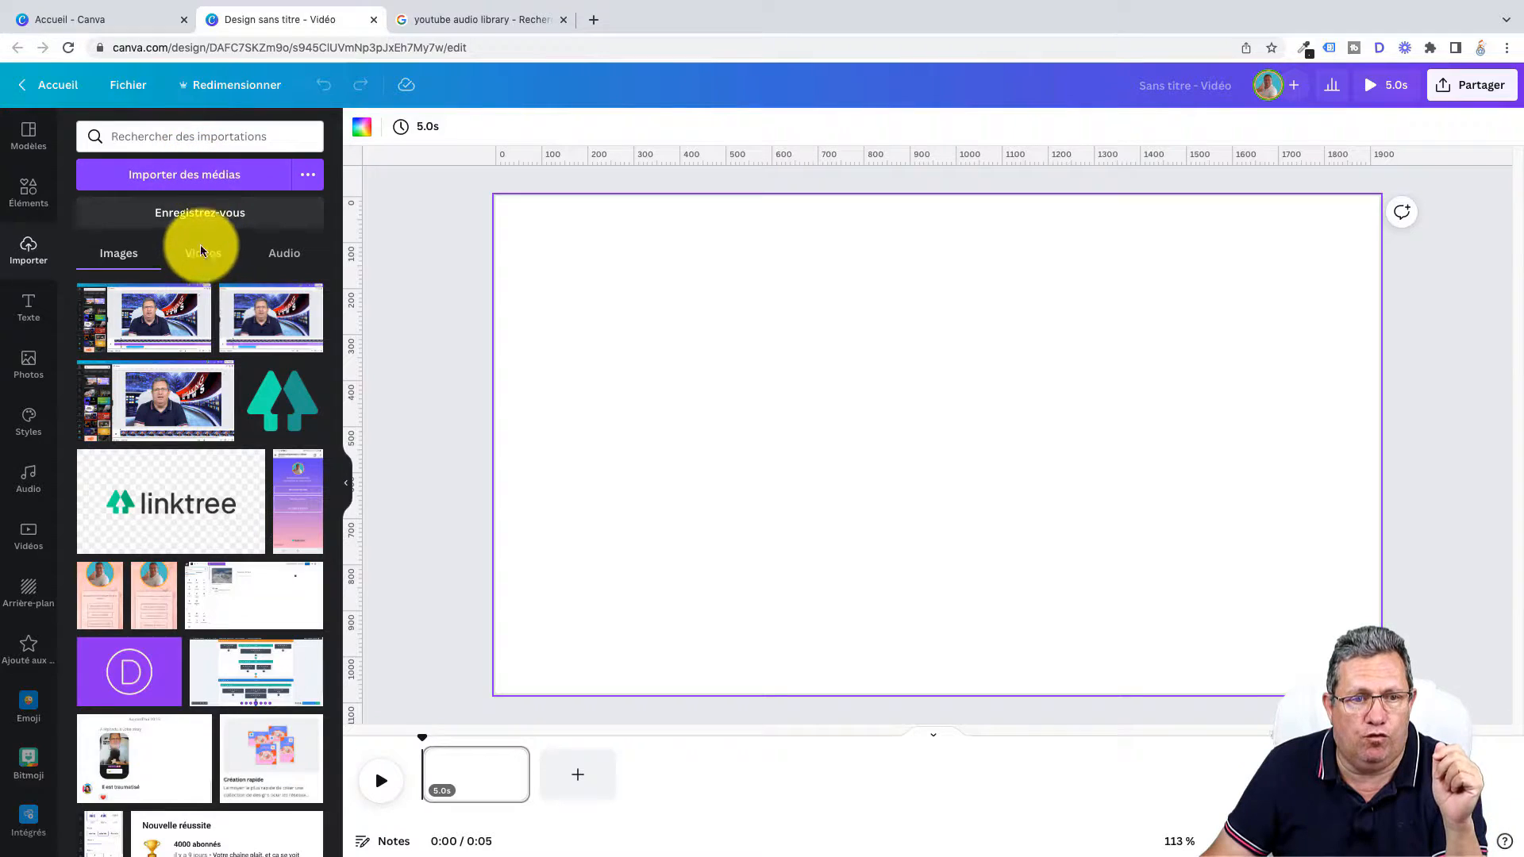
pyautogui.click(207, 185)
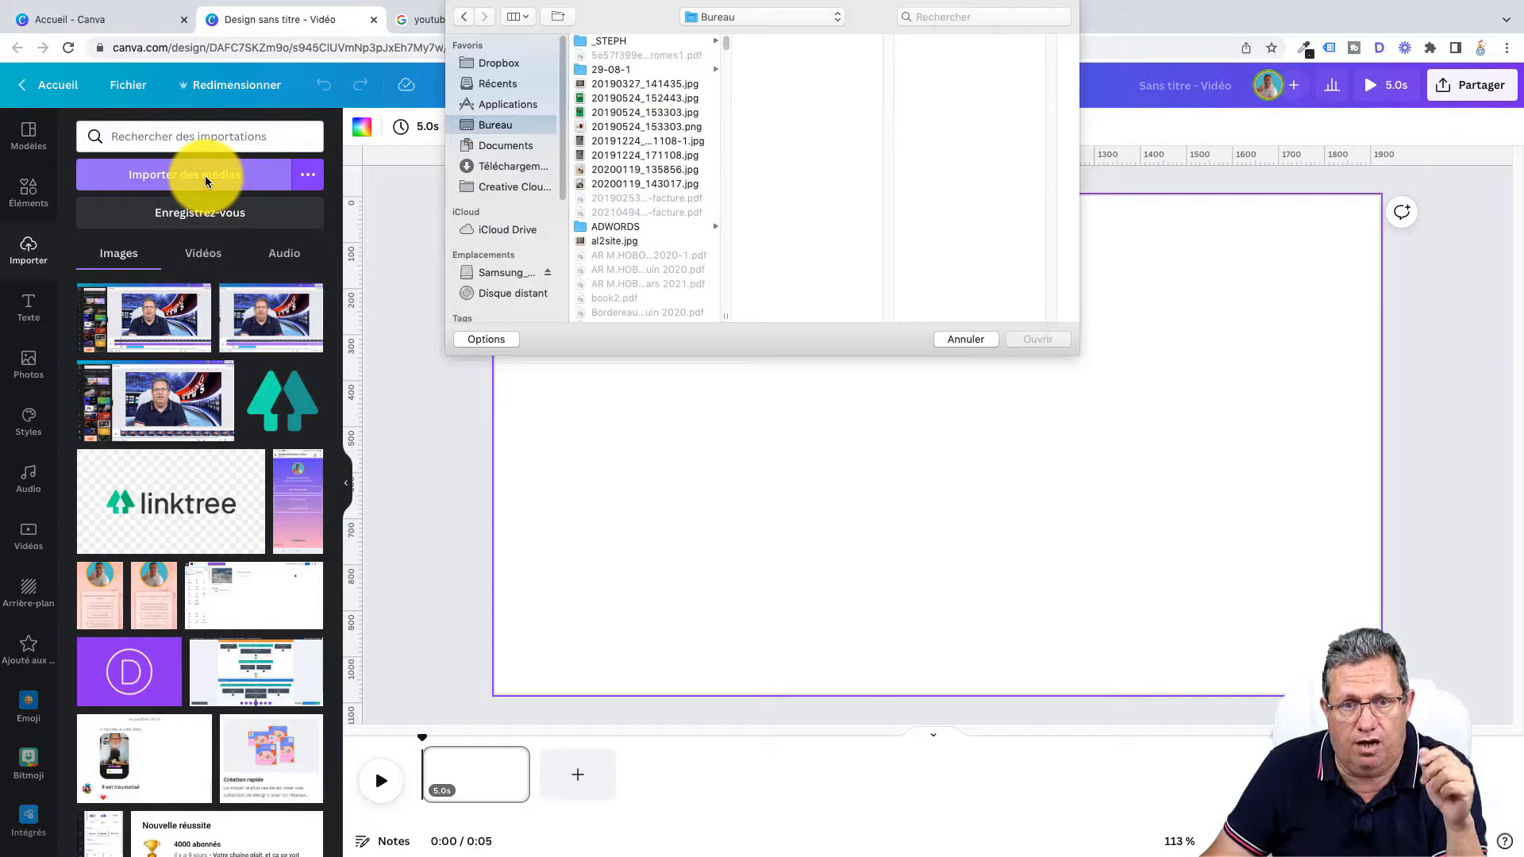
pyautogui.click(965, 337)
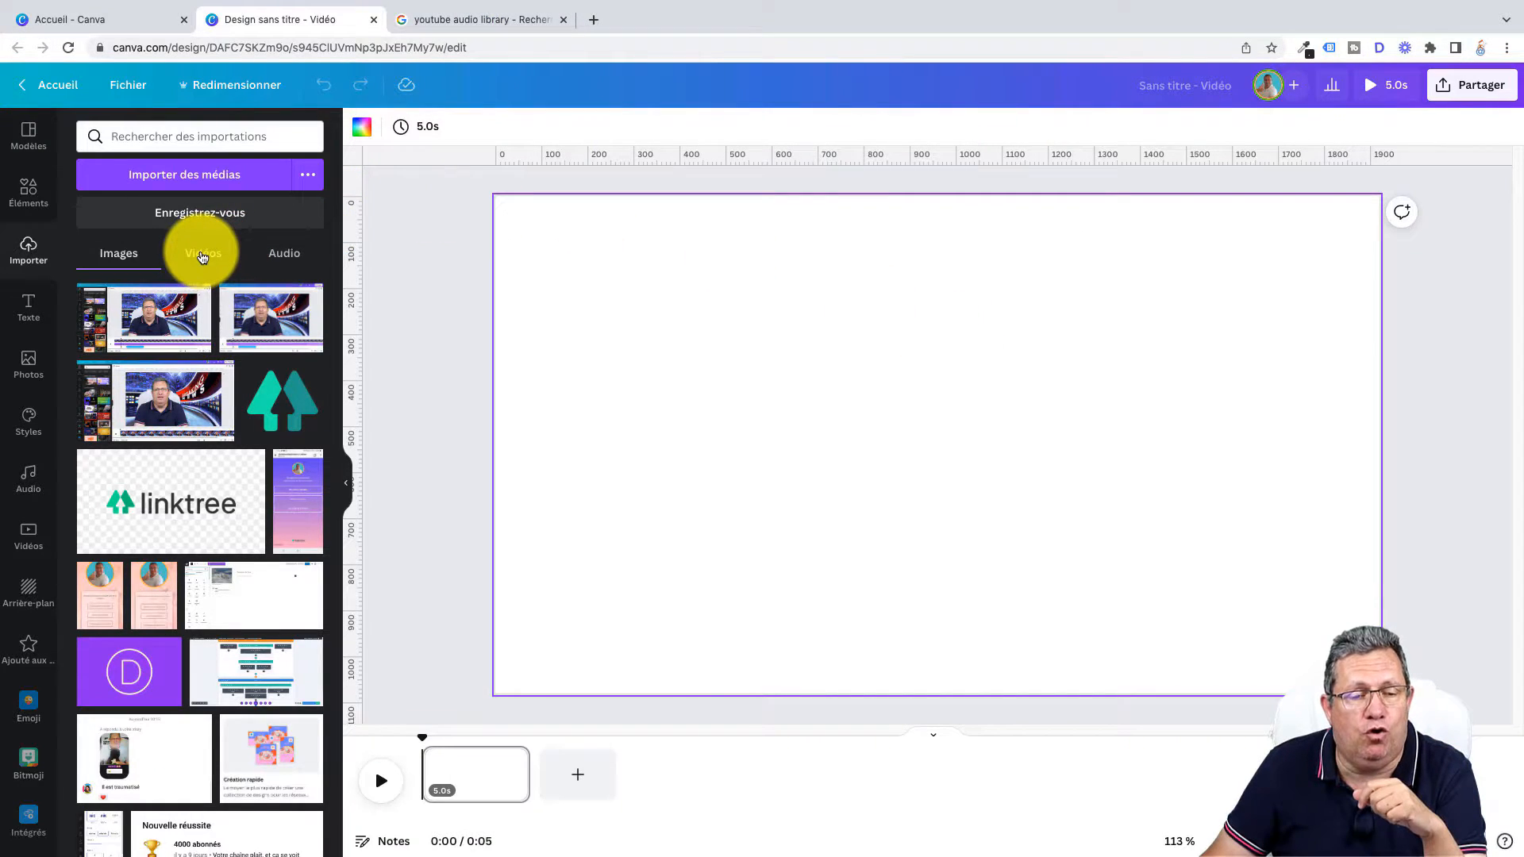
pyautogui.click(202, 254)
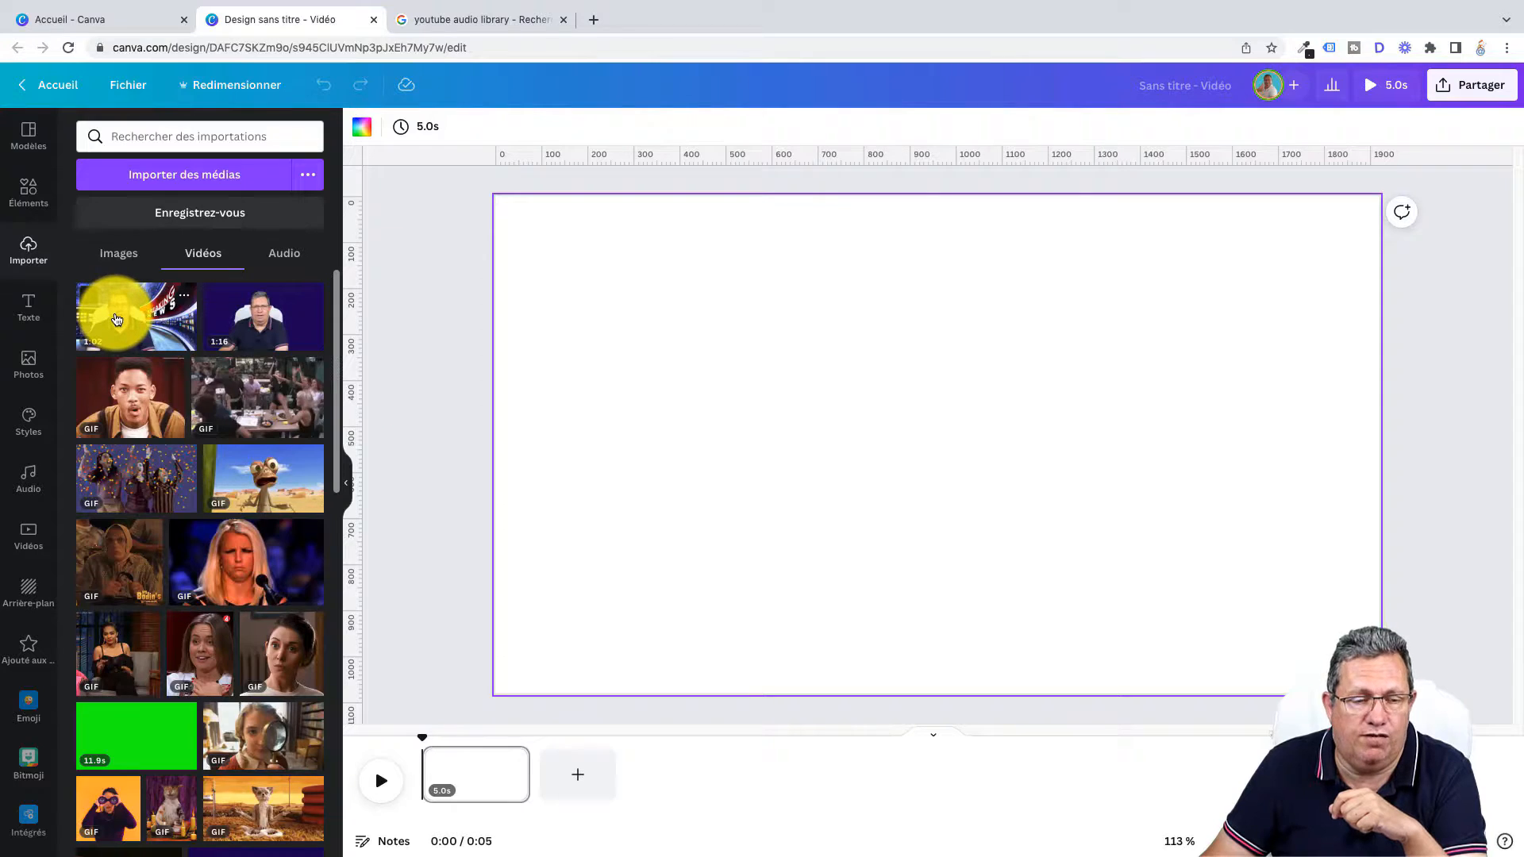
pyautogui.moveTo(115, 319); pyautogui.dragTo(502, 237)
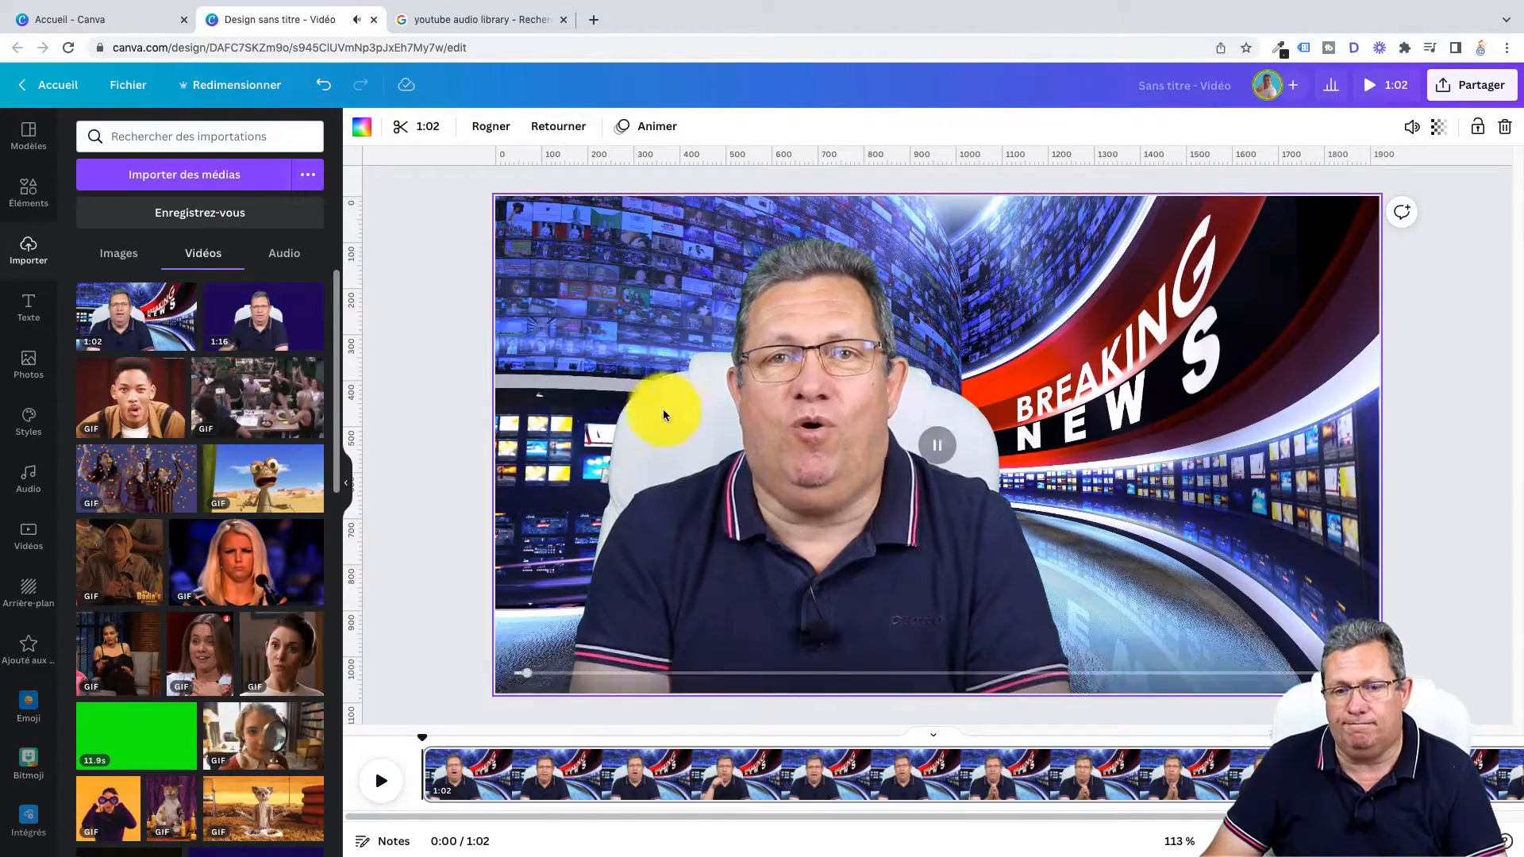
pyautogui.click(937, 445)
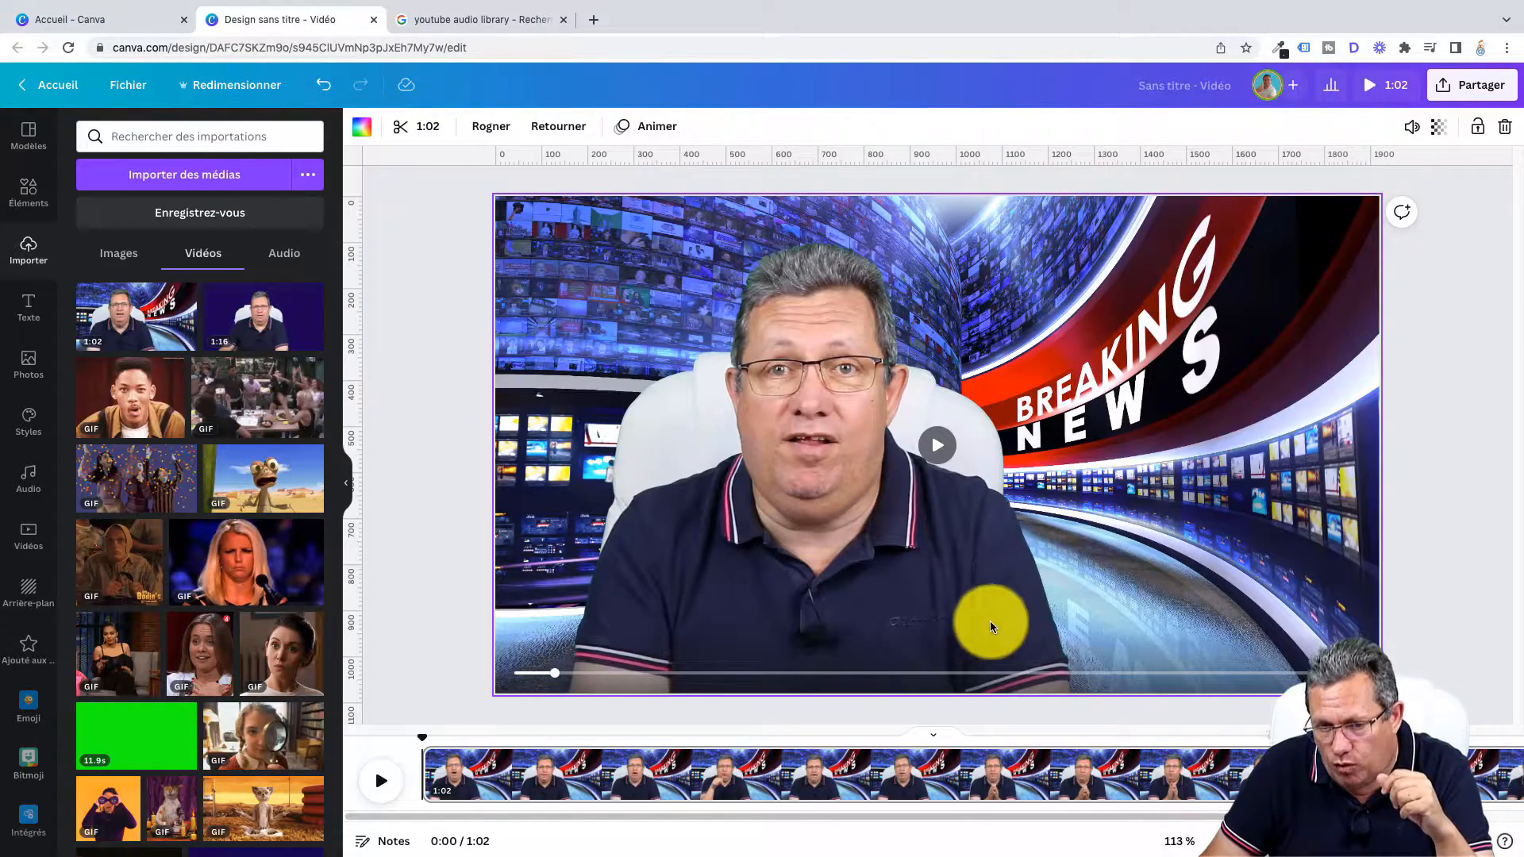
# Return to the home page and search the templates for "breaking news".
pyautogui.click(87, 19)
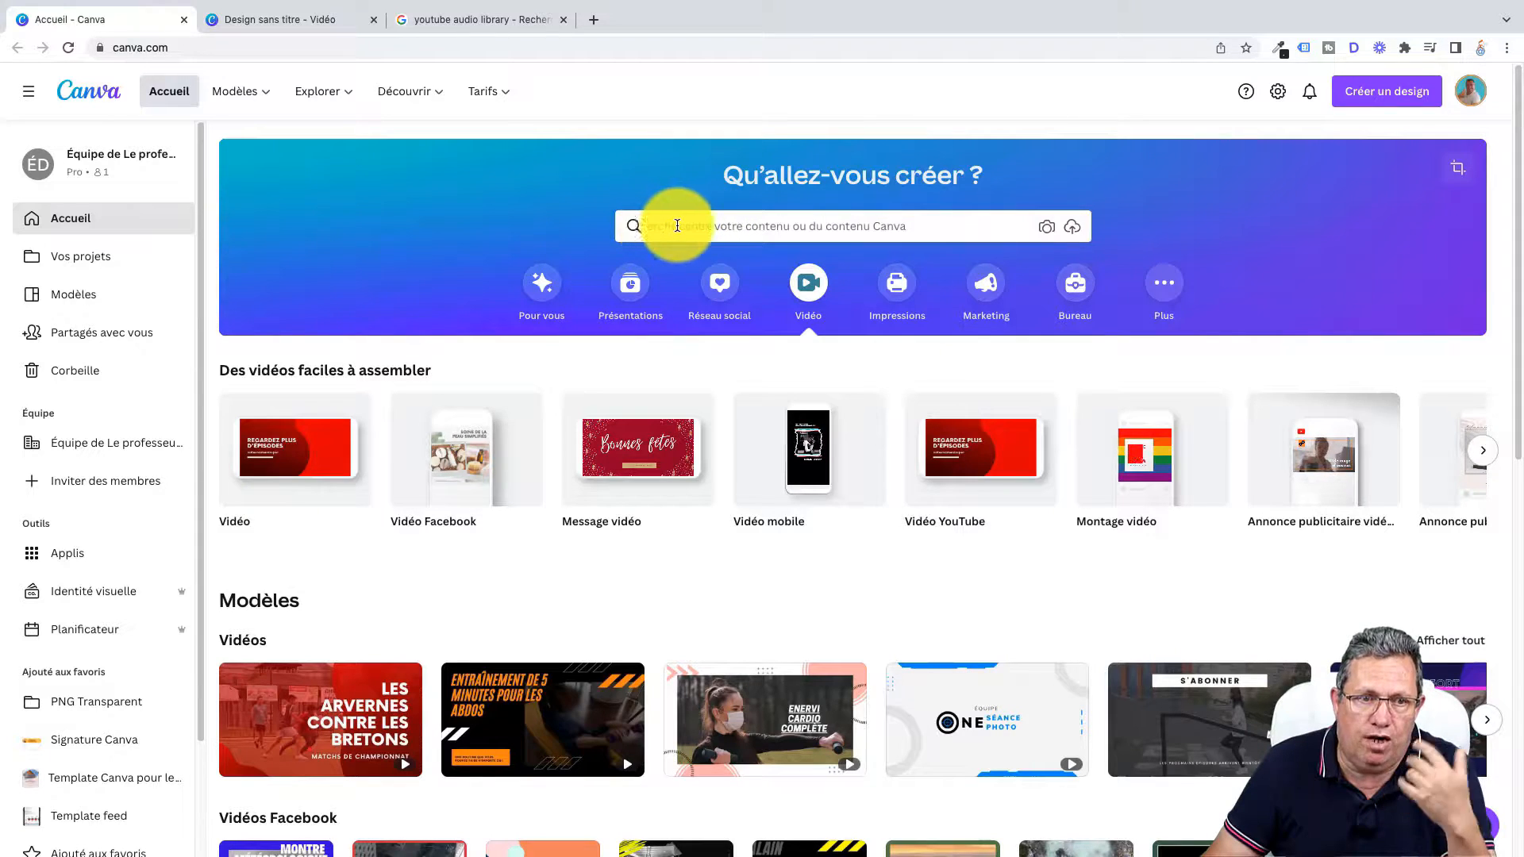
pyautogui.click(706, 226)
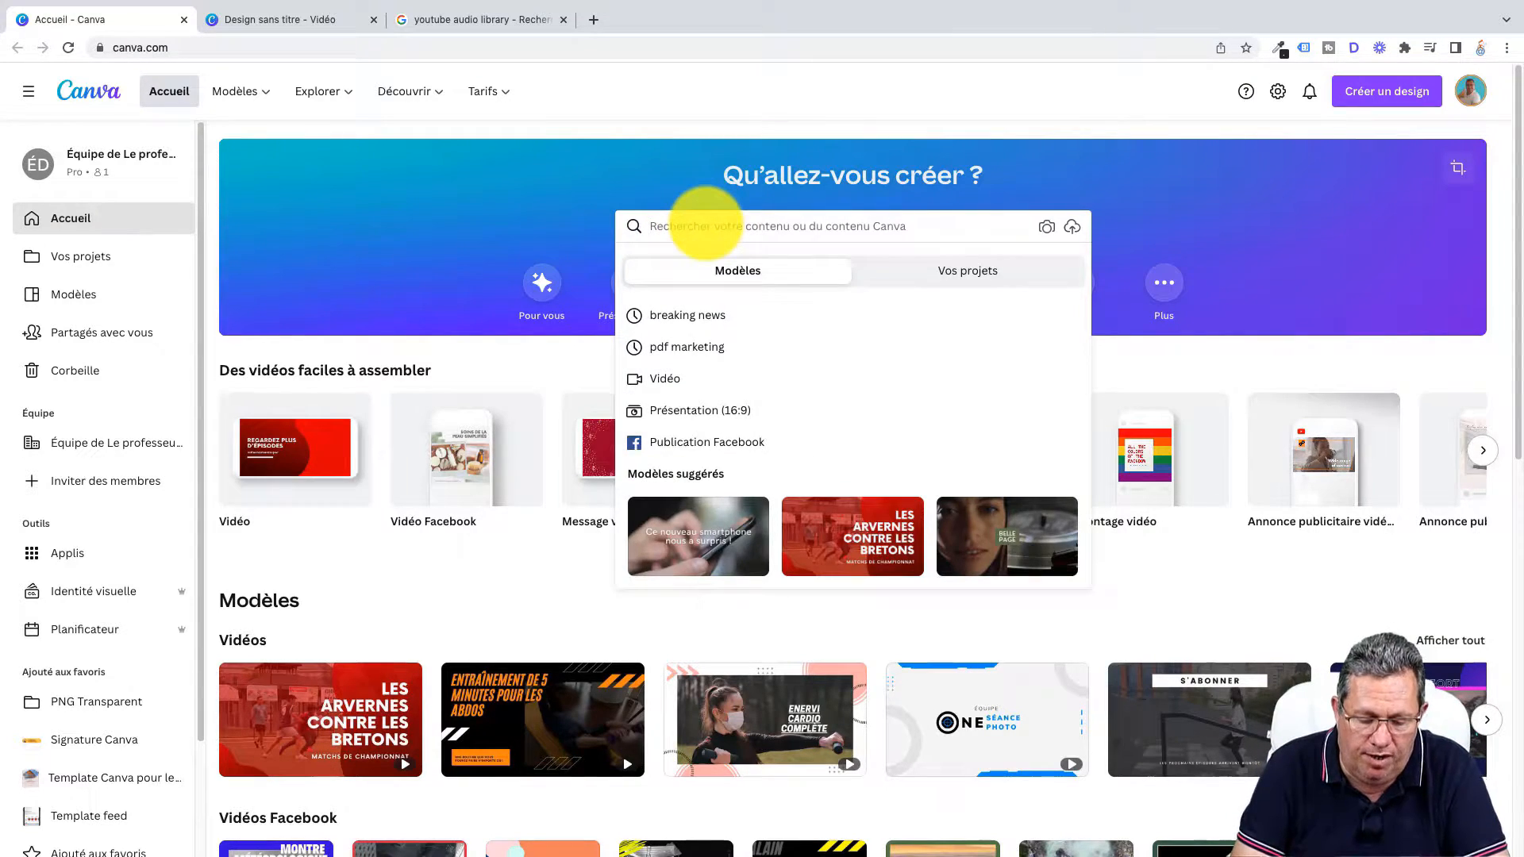
pyautogui.write('breaking news')
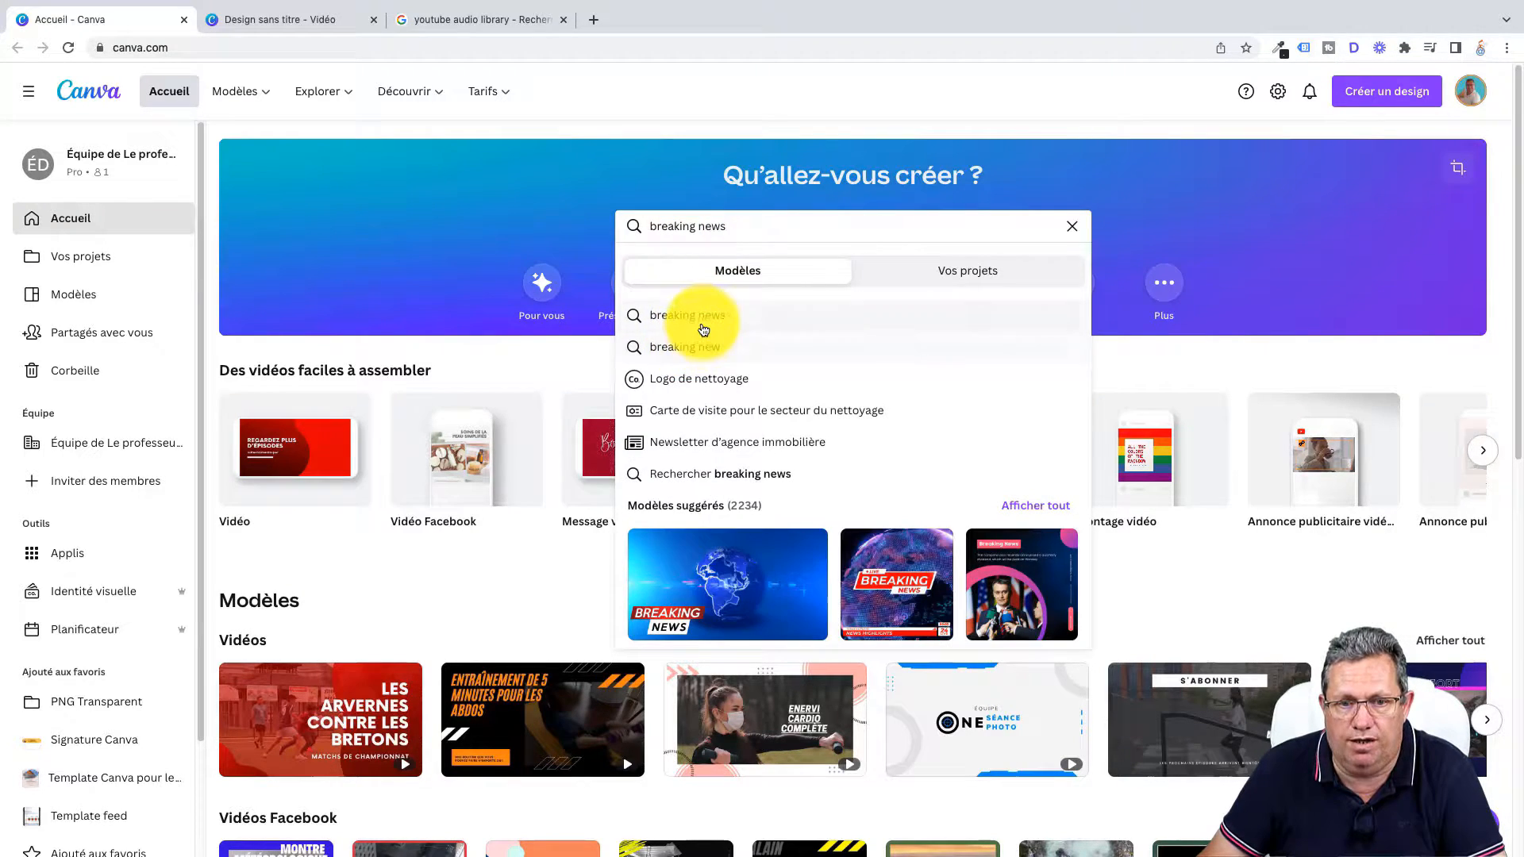
pyautogui.click(704, 324)
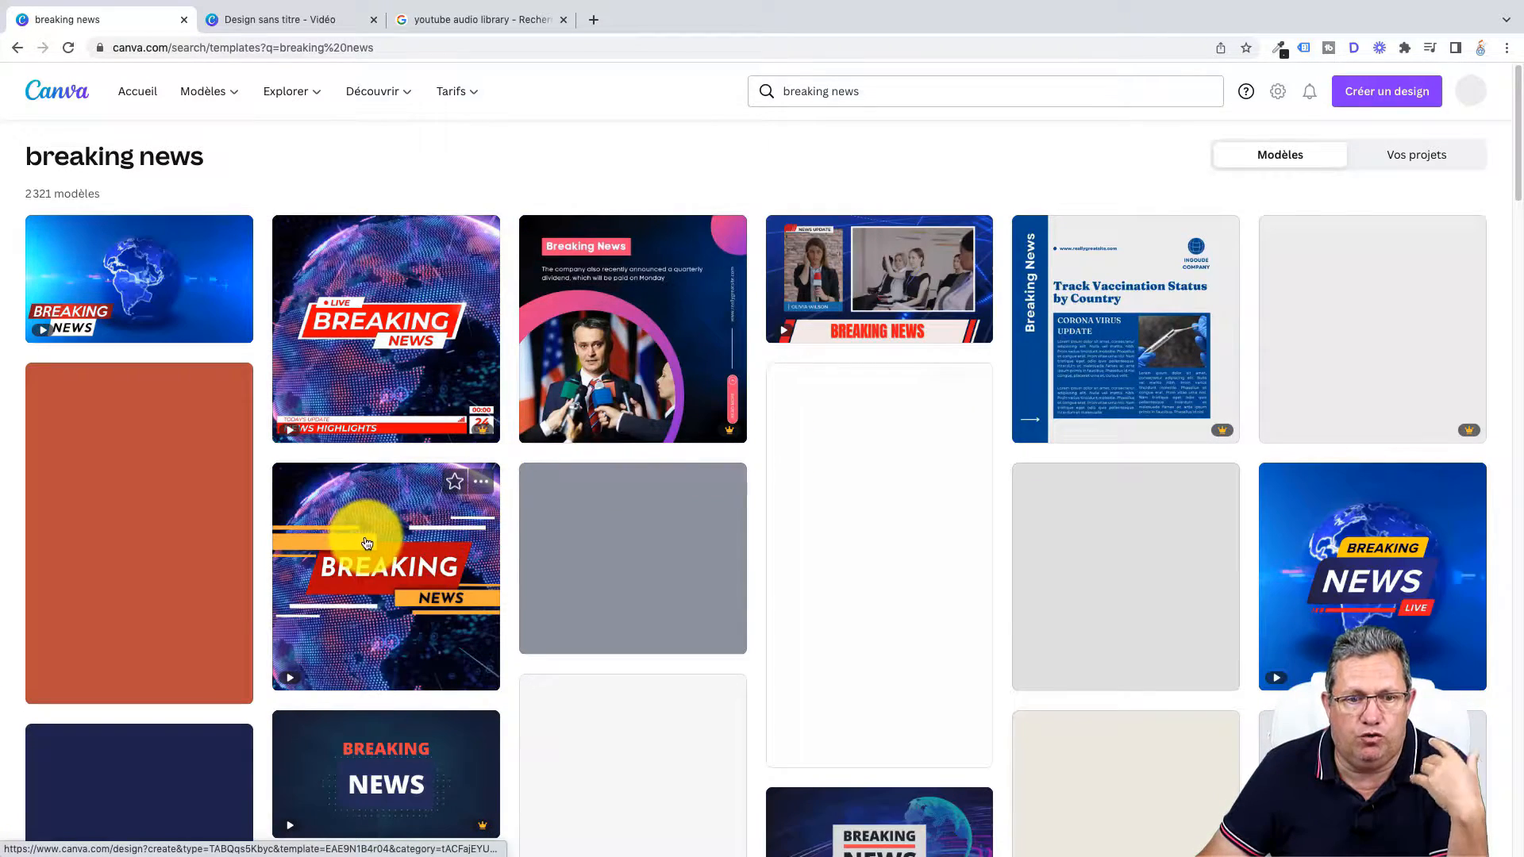
pyautogui.click(279, 23)
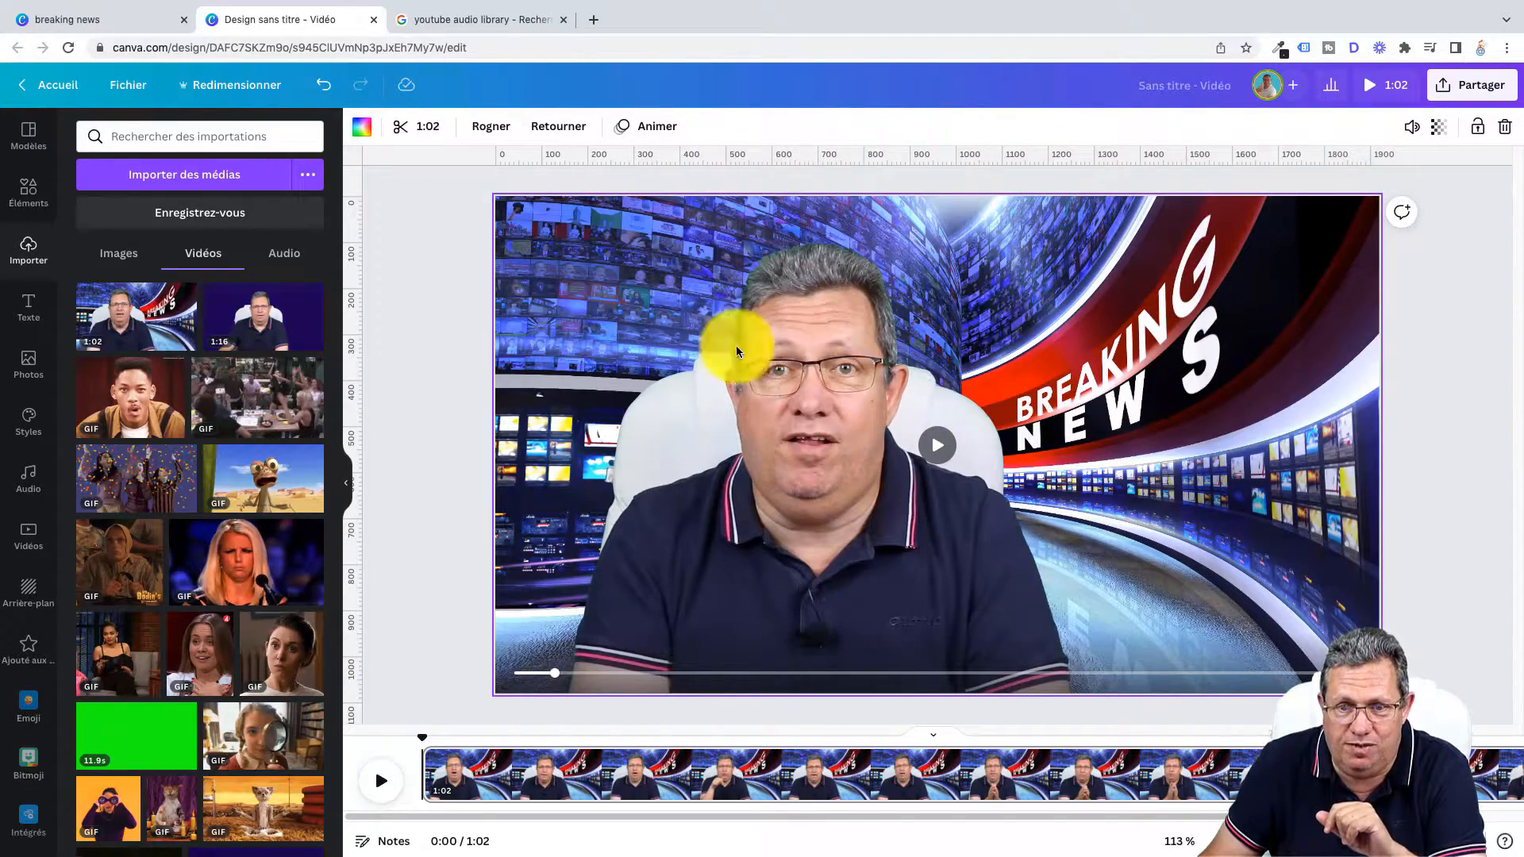
pyautogui.click(70, 21)
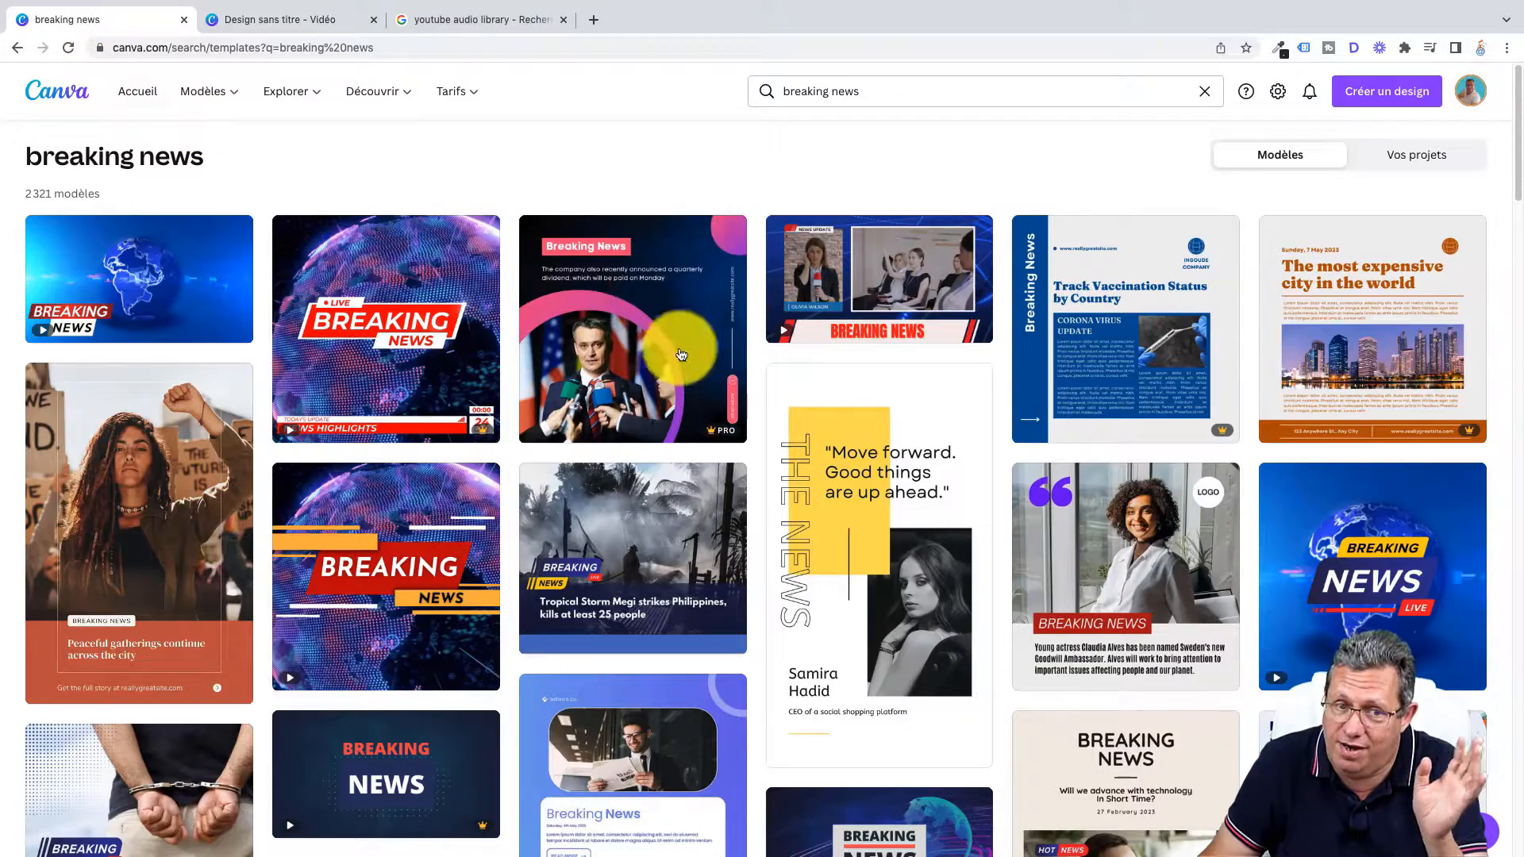
pyautogui.click(310, 21)
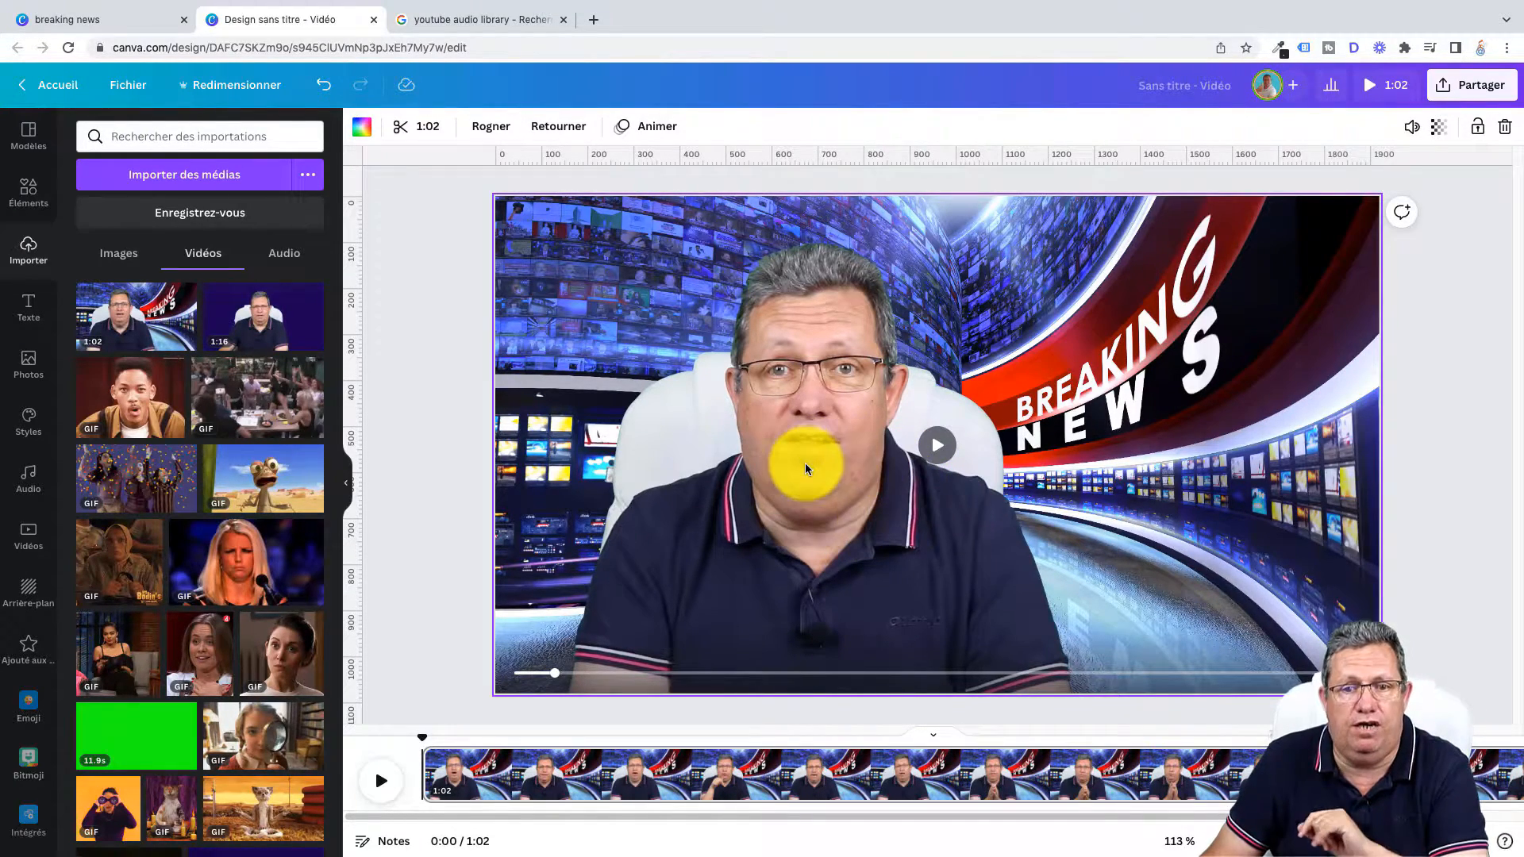
pyautogui.click(103, 21)
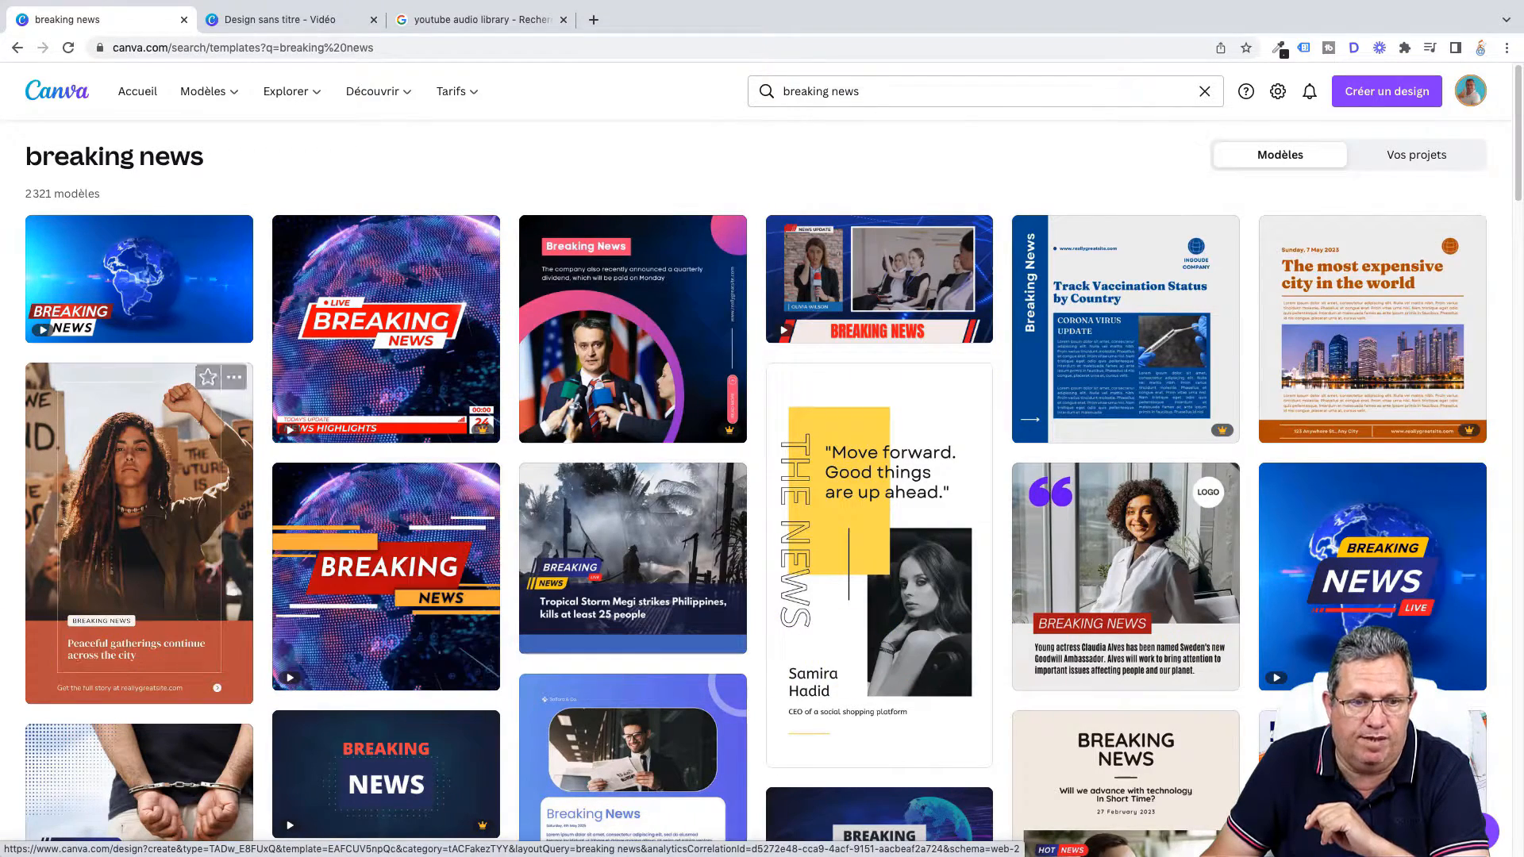
# Open the square LIVE BREAKING NEWS globe template with the NEWS HIGHLIGHTS banner and preview its animation.
pyautogui.click(369, 371)
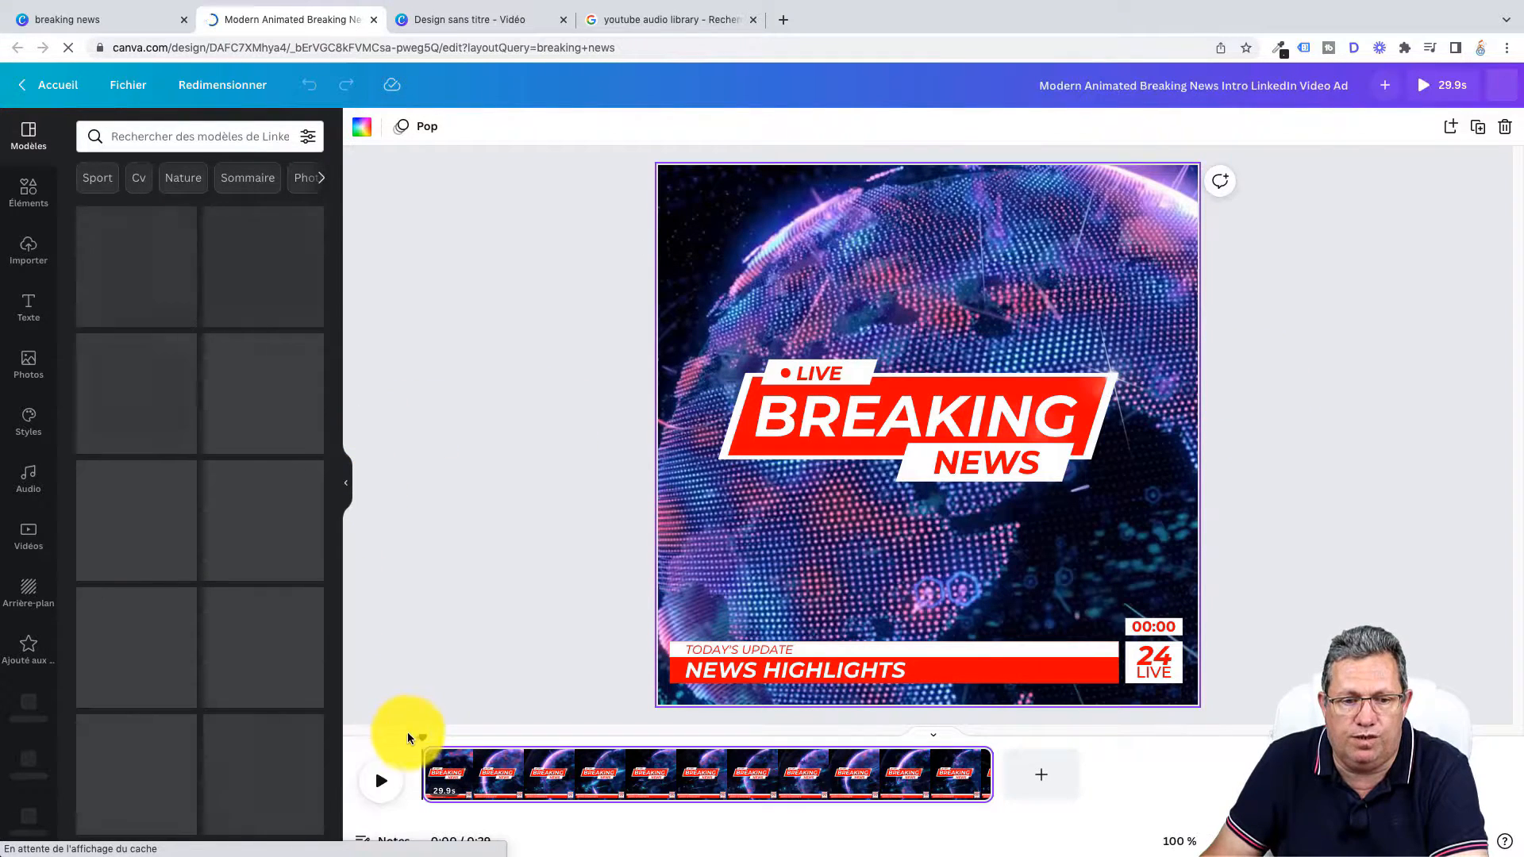
pyautogui.click(380, 784)
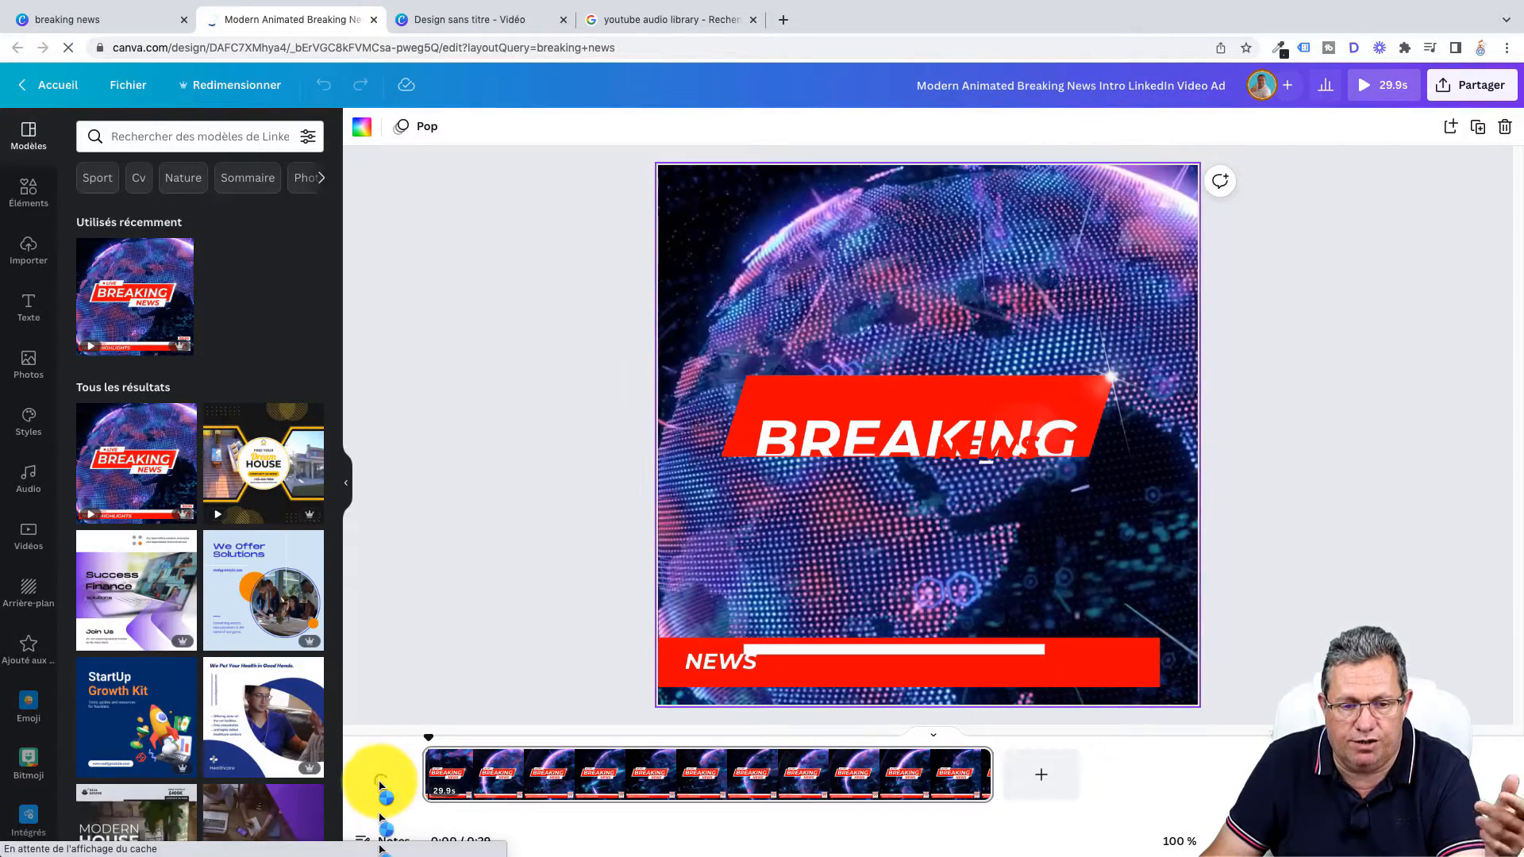
pyautogui.click(380, 785)
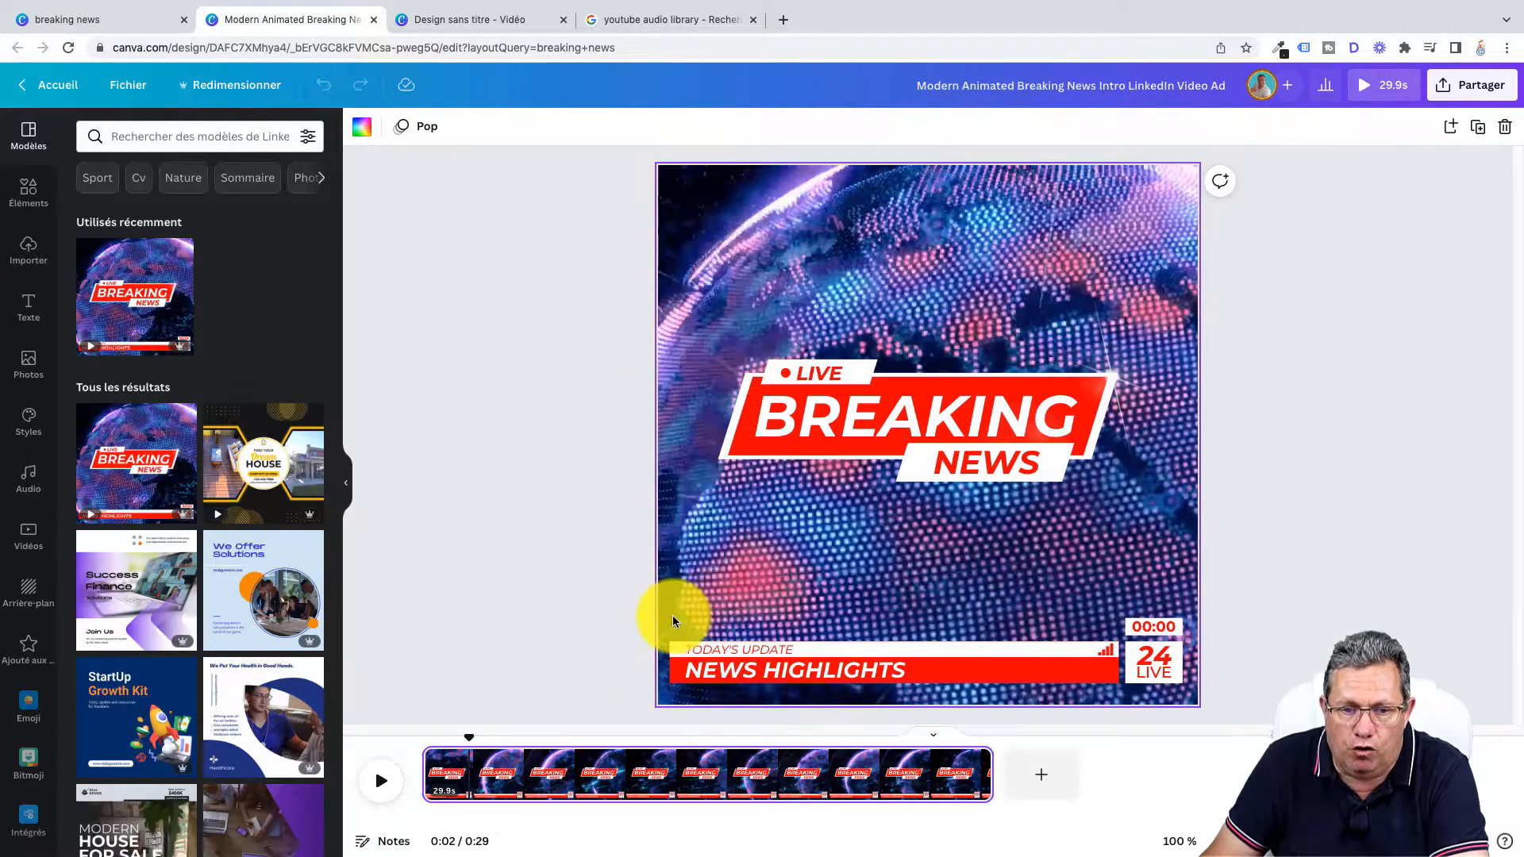
# Copy the TODAY'S UPDATE / NEWS HIGHLIGHTS banner with its texts and background shapes from the template.
pyautogui.moveTo(681, 685); pyautogui.dragTo(969, 700)
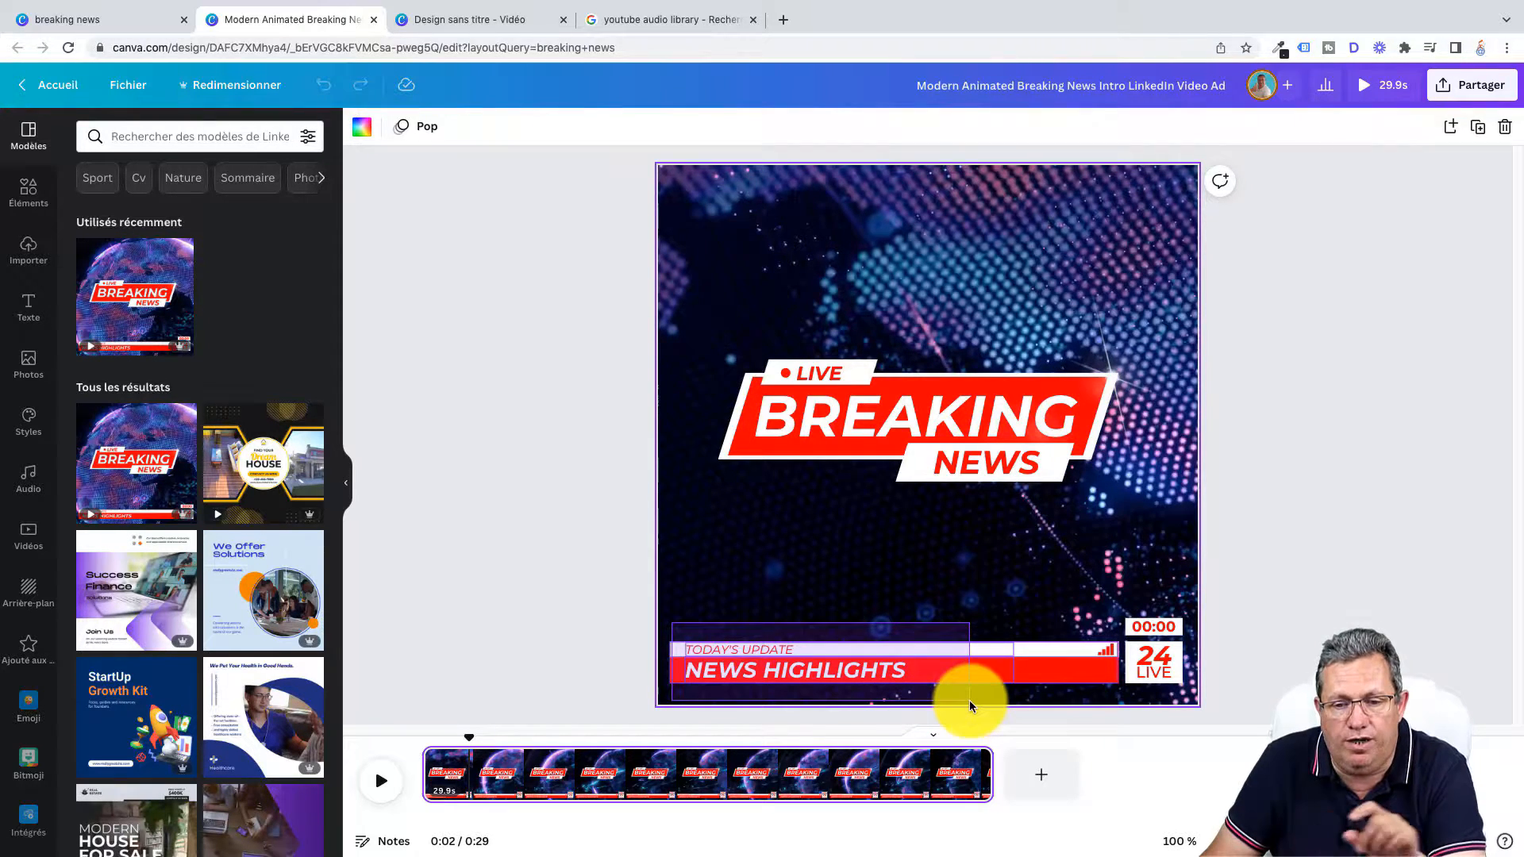
pyautogui.moveTo(969, 700); pyautogui.dragTo(969, 700)
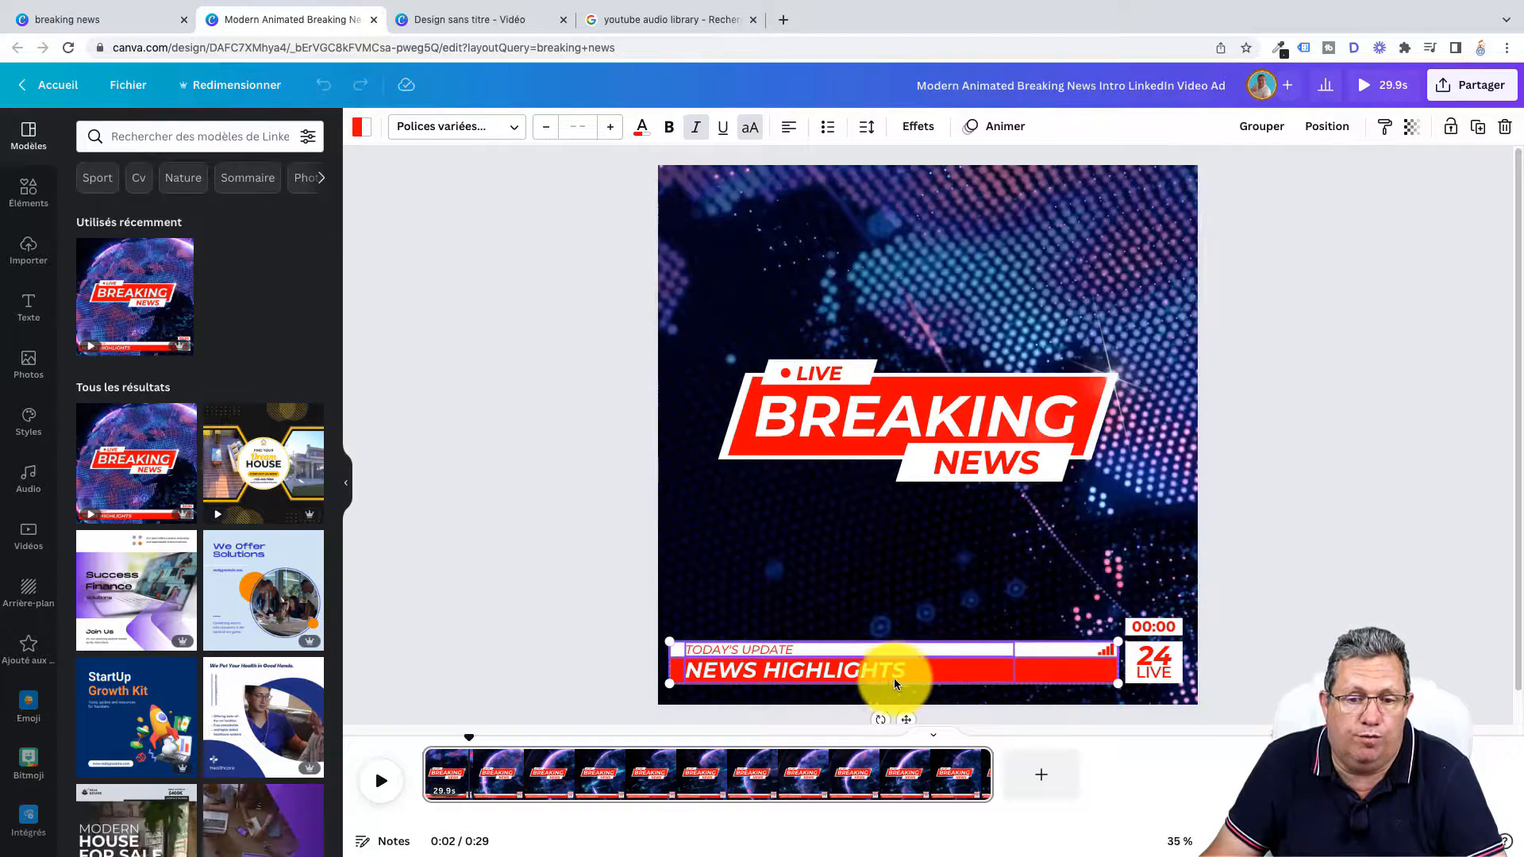
pyautogui.rightClick(864, 674)
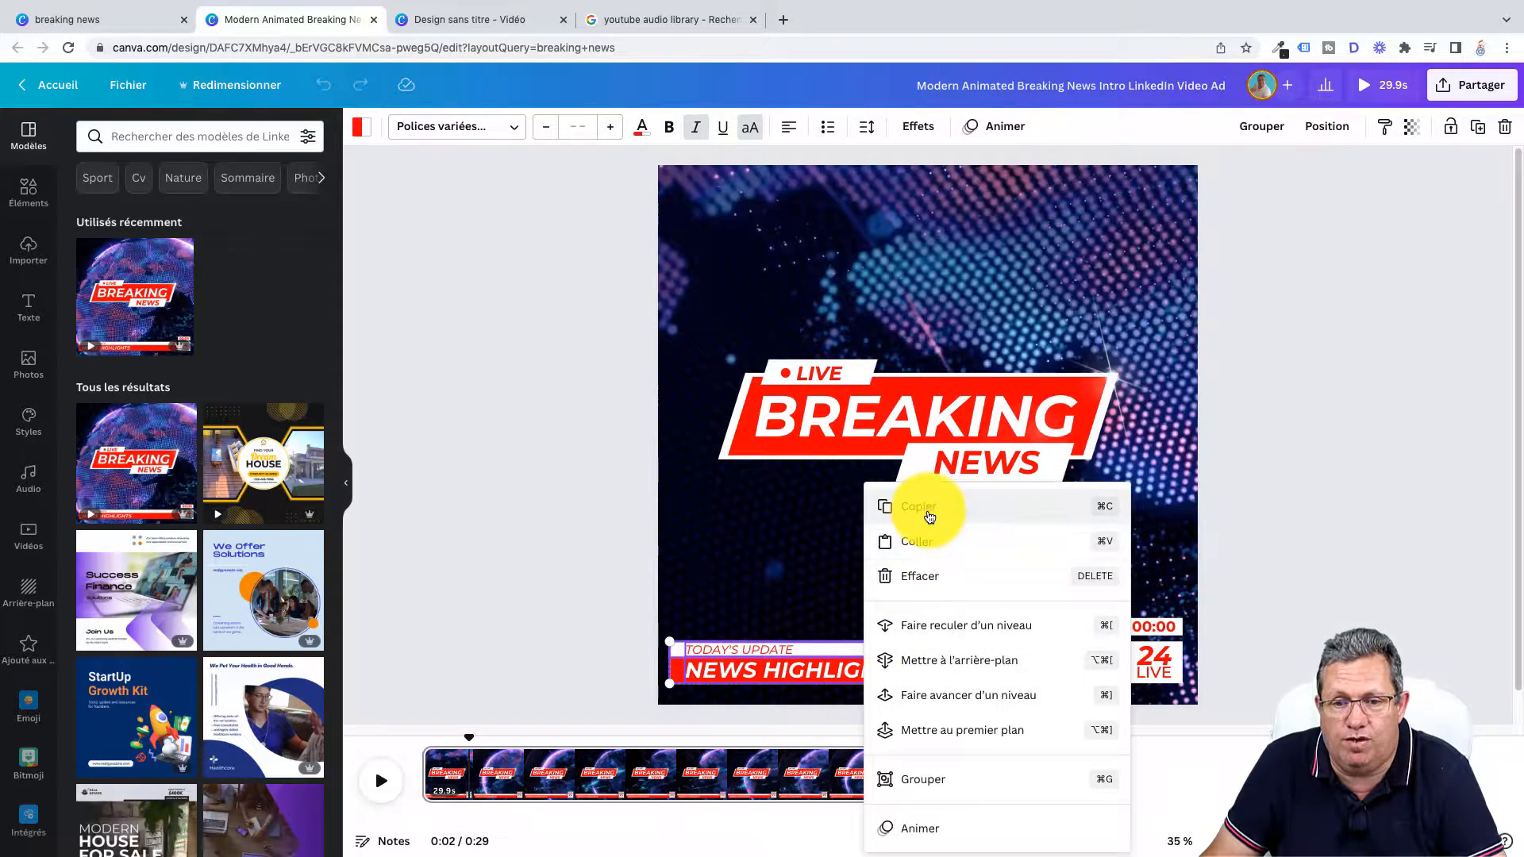
pyautogui.click(927, 515)
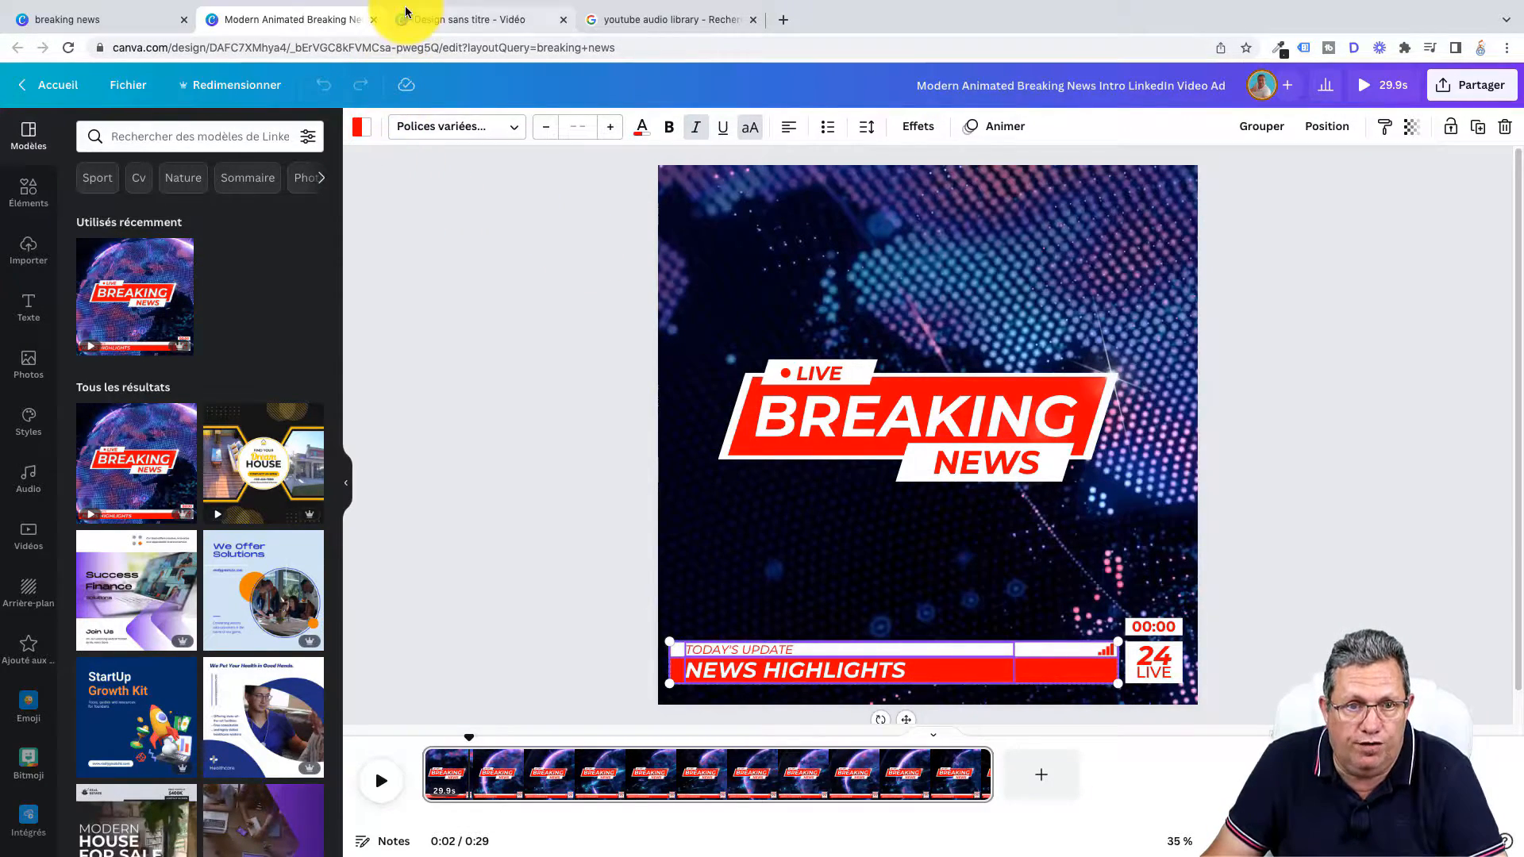
# Paste the copied banner into the untitled video design, move it to the presenter's lower chest and shrink it to about 1000 px wide.
pyautogui.click(452, 19)
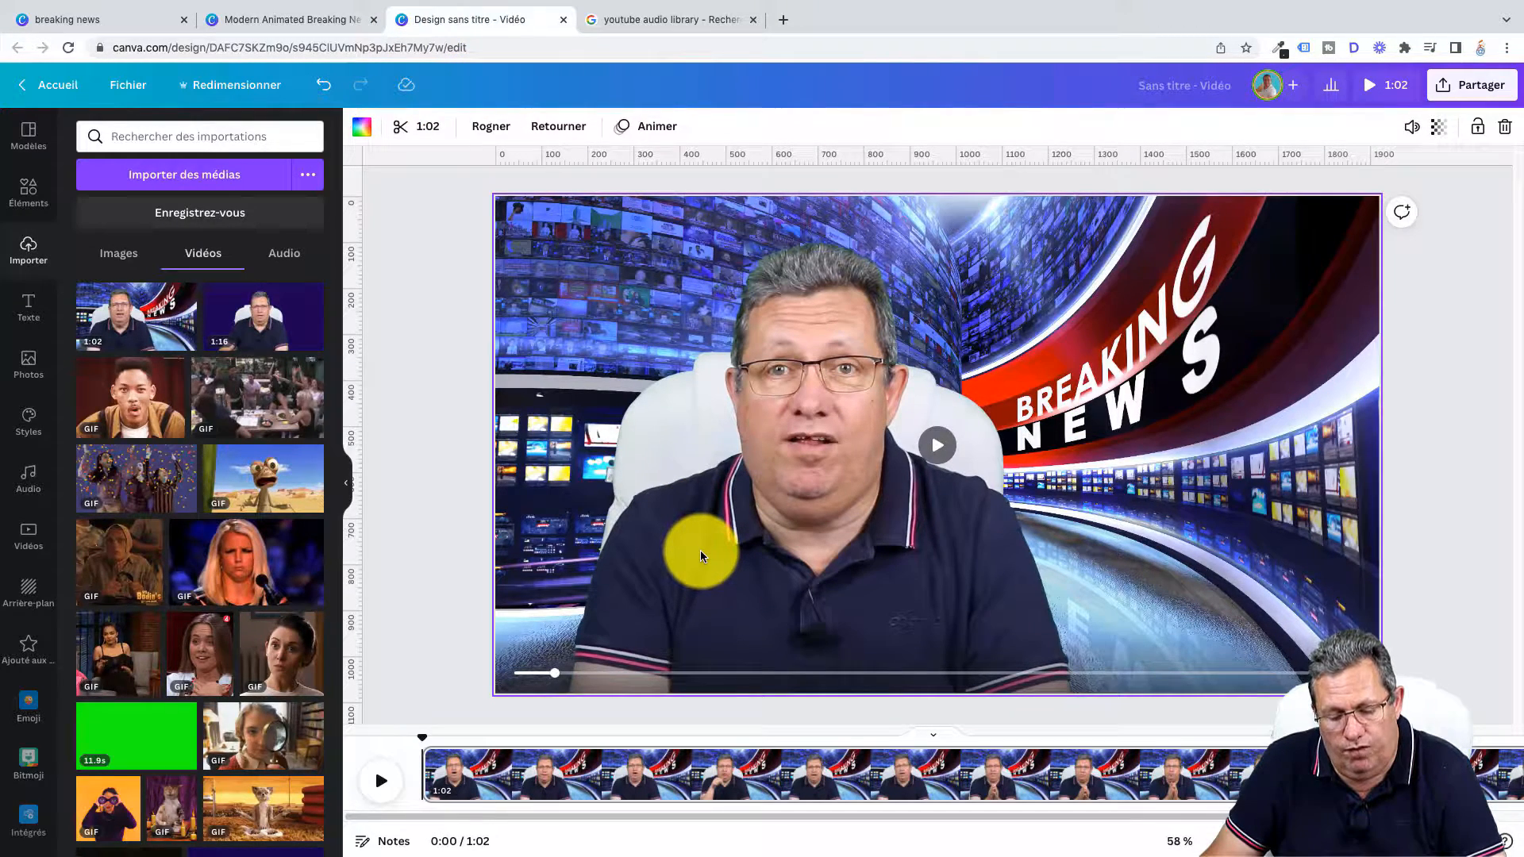
pyautogui.press('super+v')
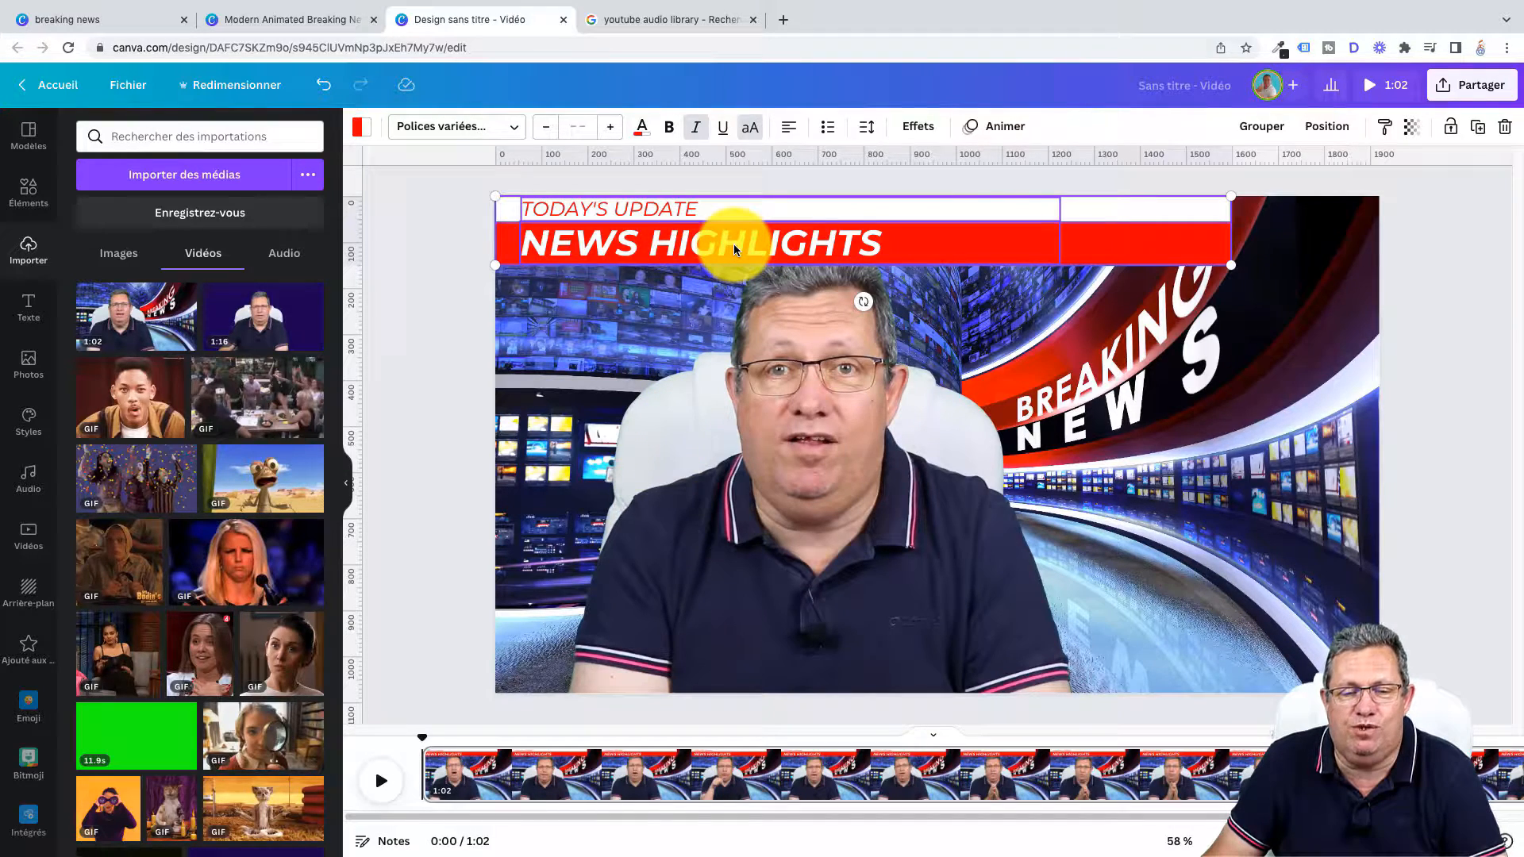
pyautogui.moveTo(733, 244); pyautogui.dragTo(784, 623)
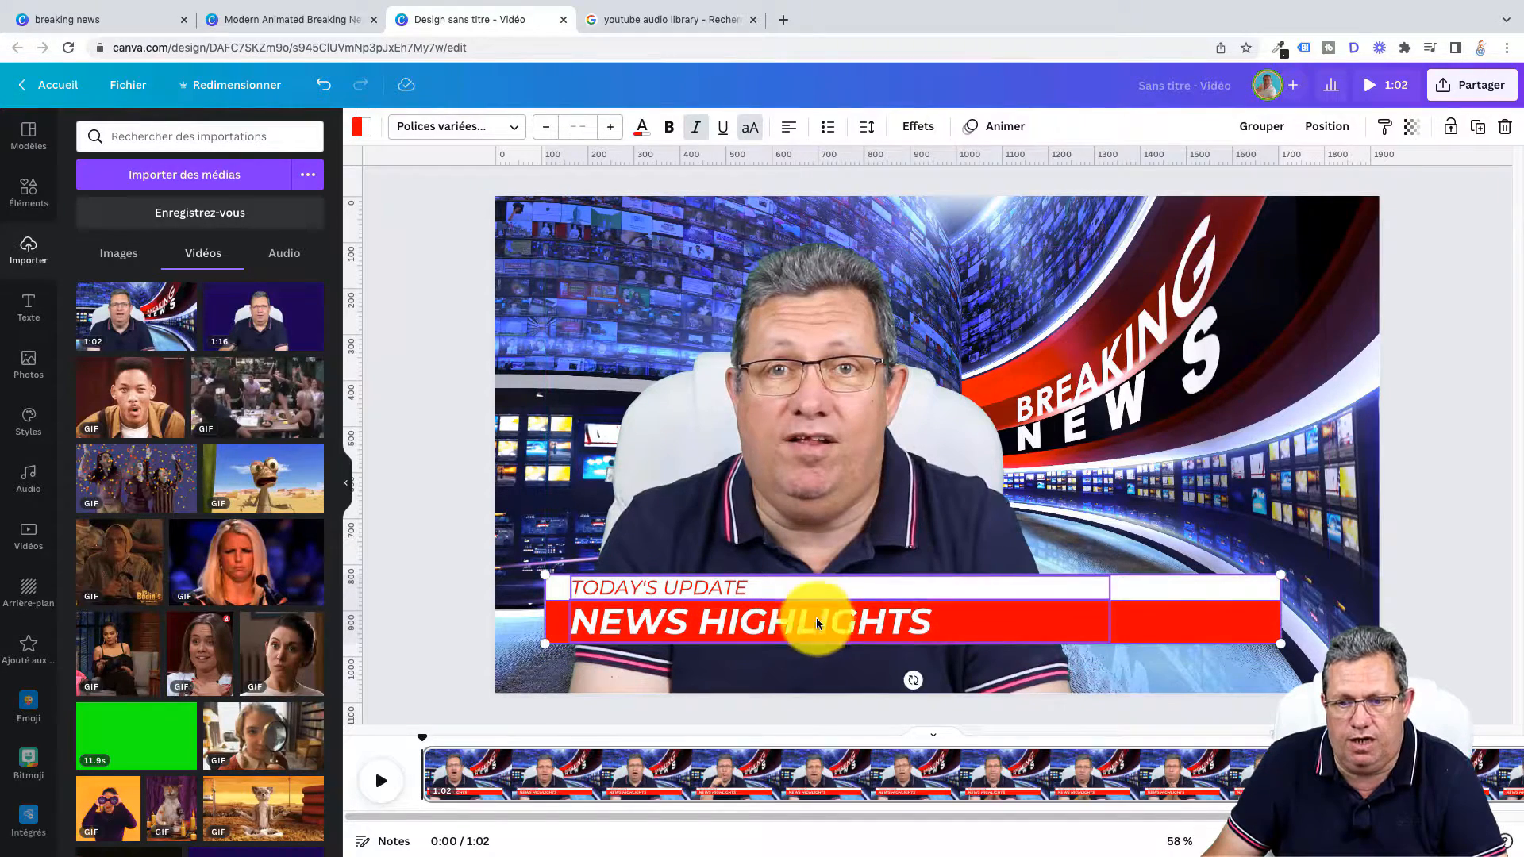
pyautogui.moveTo(1281, 577); pyautogui.dragTo(1012, 639)
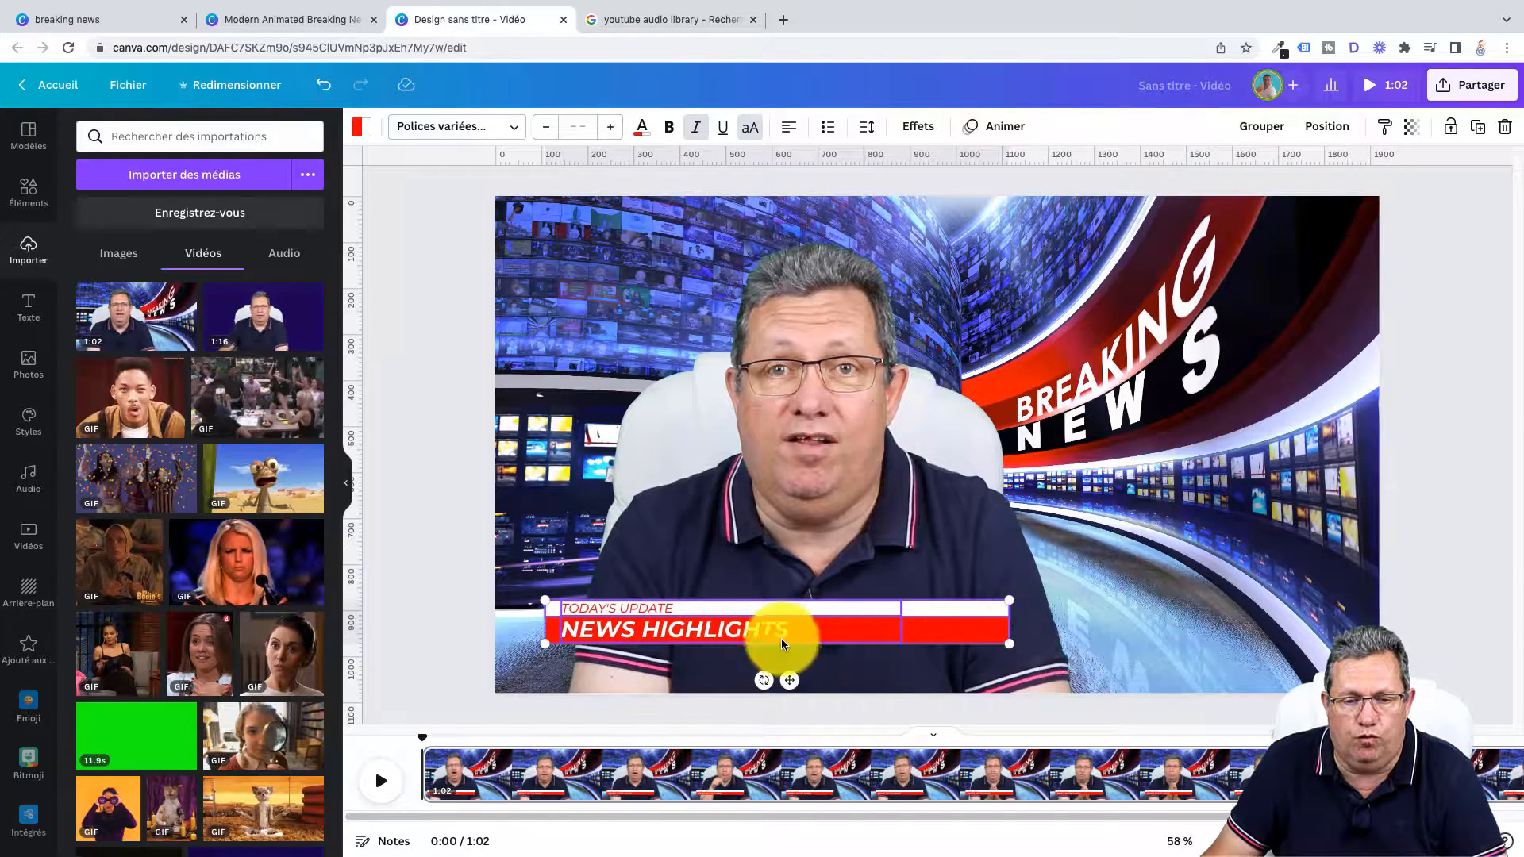
# Replace the TODAY'S UPDATE text in the banner with the presenter's first name in capitals.
pyautogui.click(699, 567)
pyautogui.click(676, 609)
pyautogui.click(676, 611)
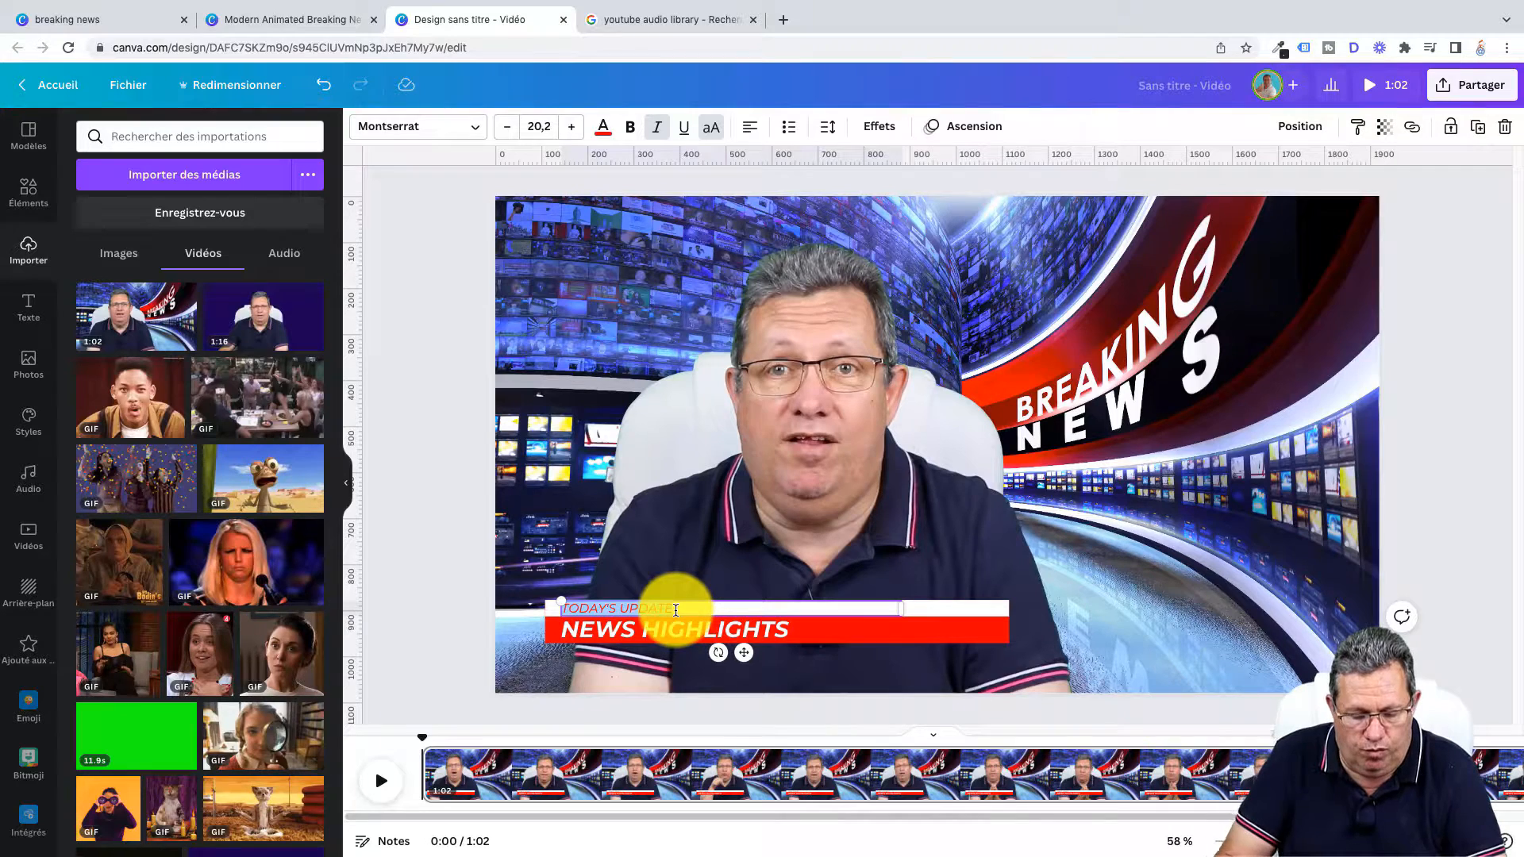
pyautogui.write('STÉPHANE')
# Replace NEWS HIGHLIGHTS with "COMMENT CRÉER UNE VIDÉO AVEC CANVA" and fit it on one line at size 31, about 999 px wide.
pyautogui.click(746, 629)
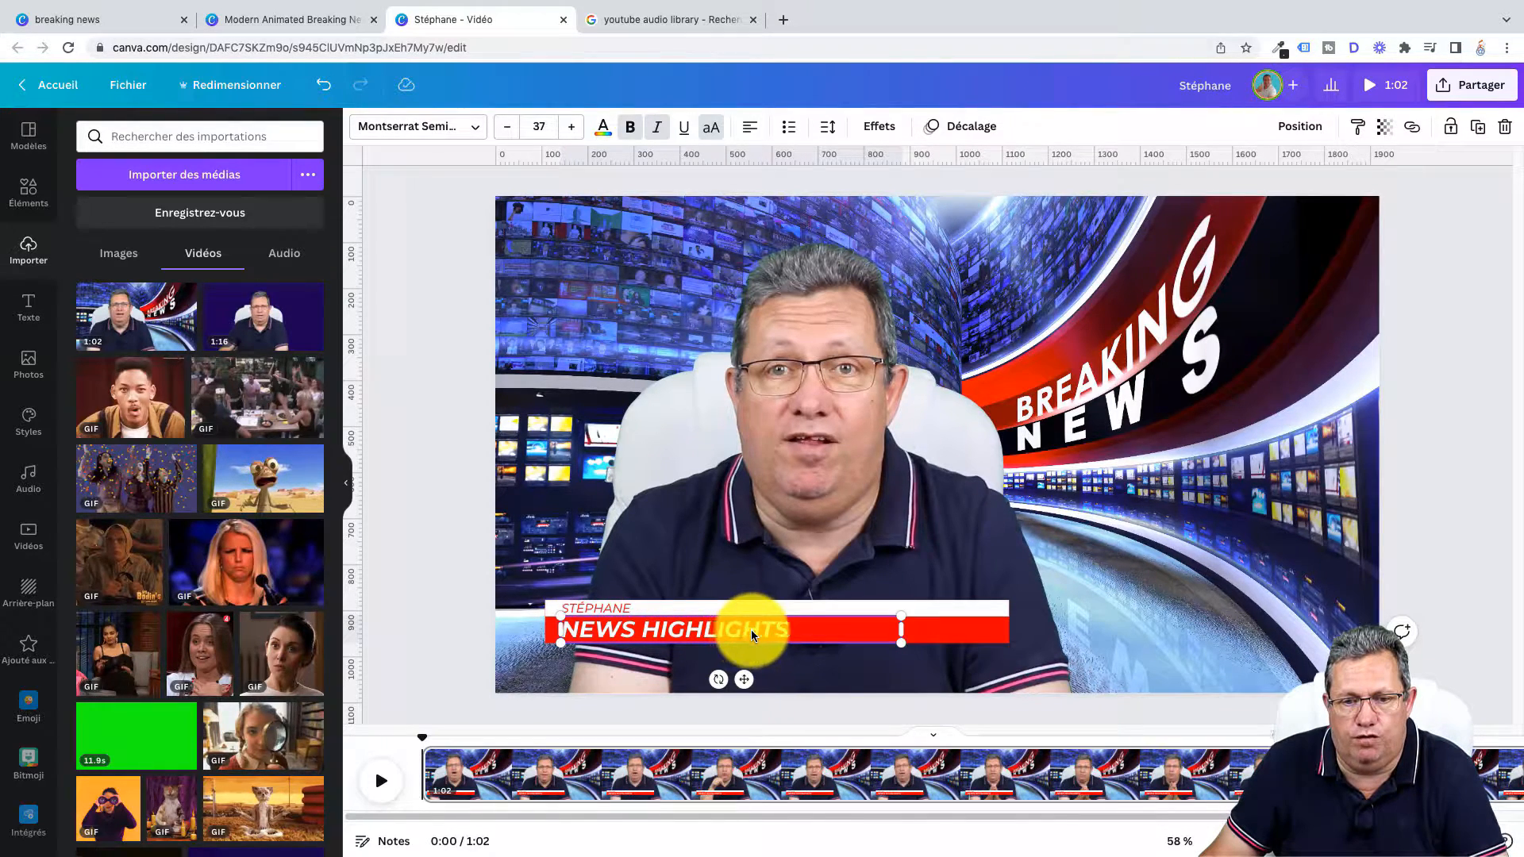
pyautogui.click(748, 630)
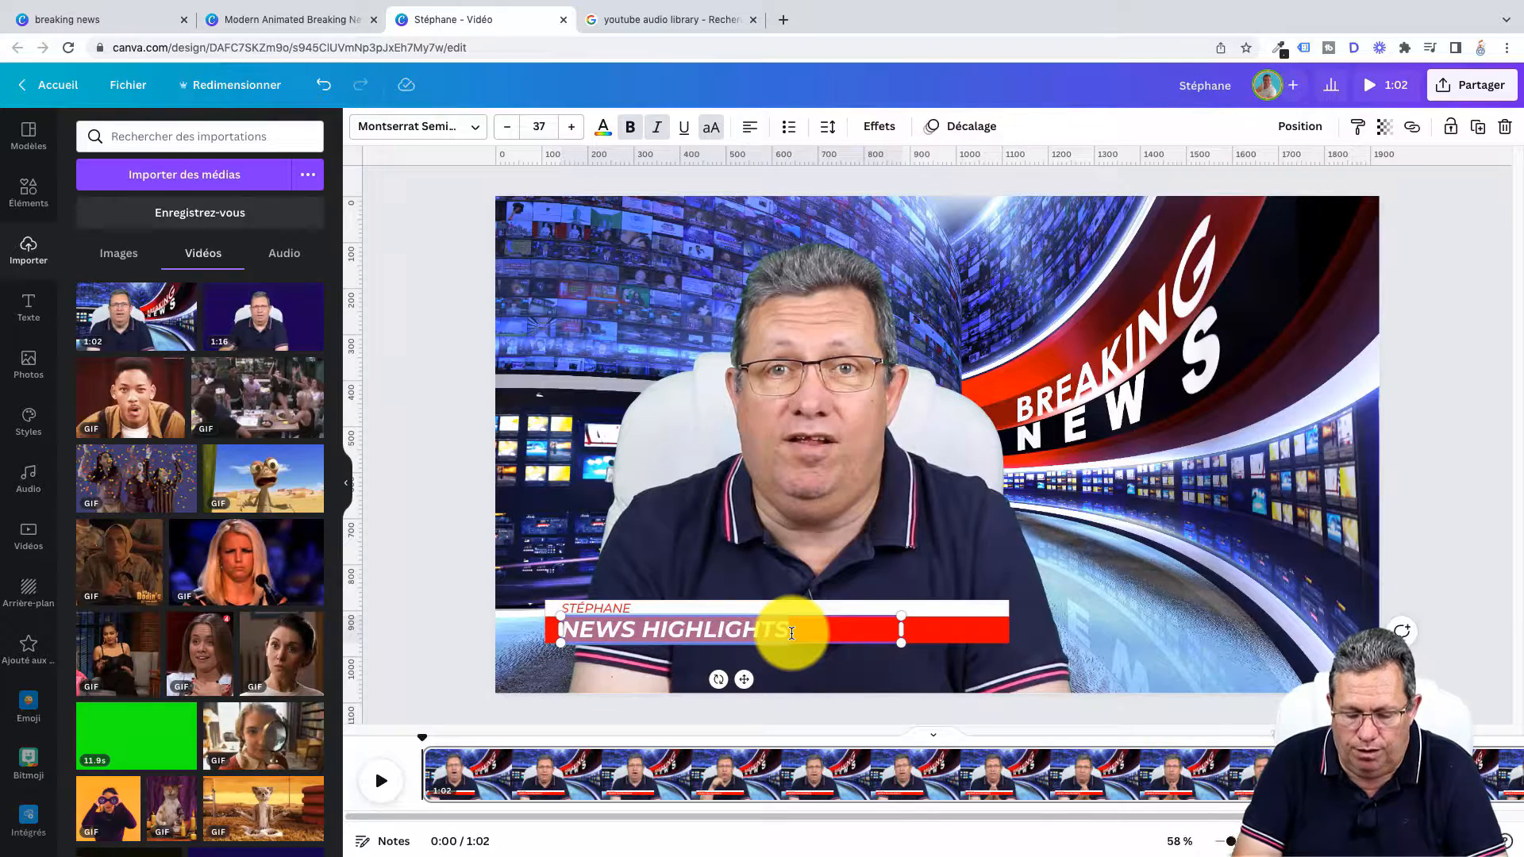
pyautogui.write('COMMENT')
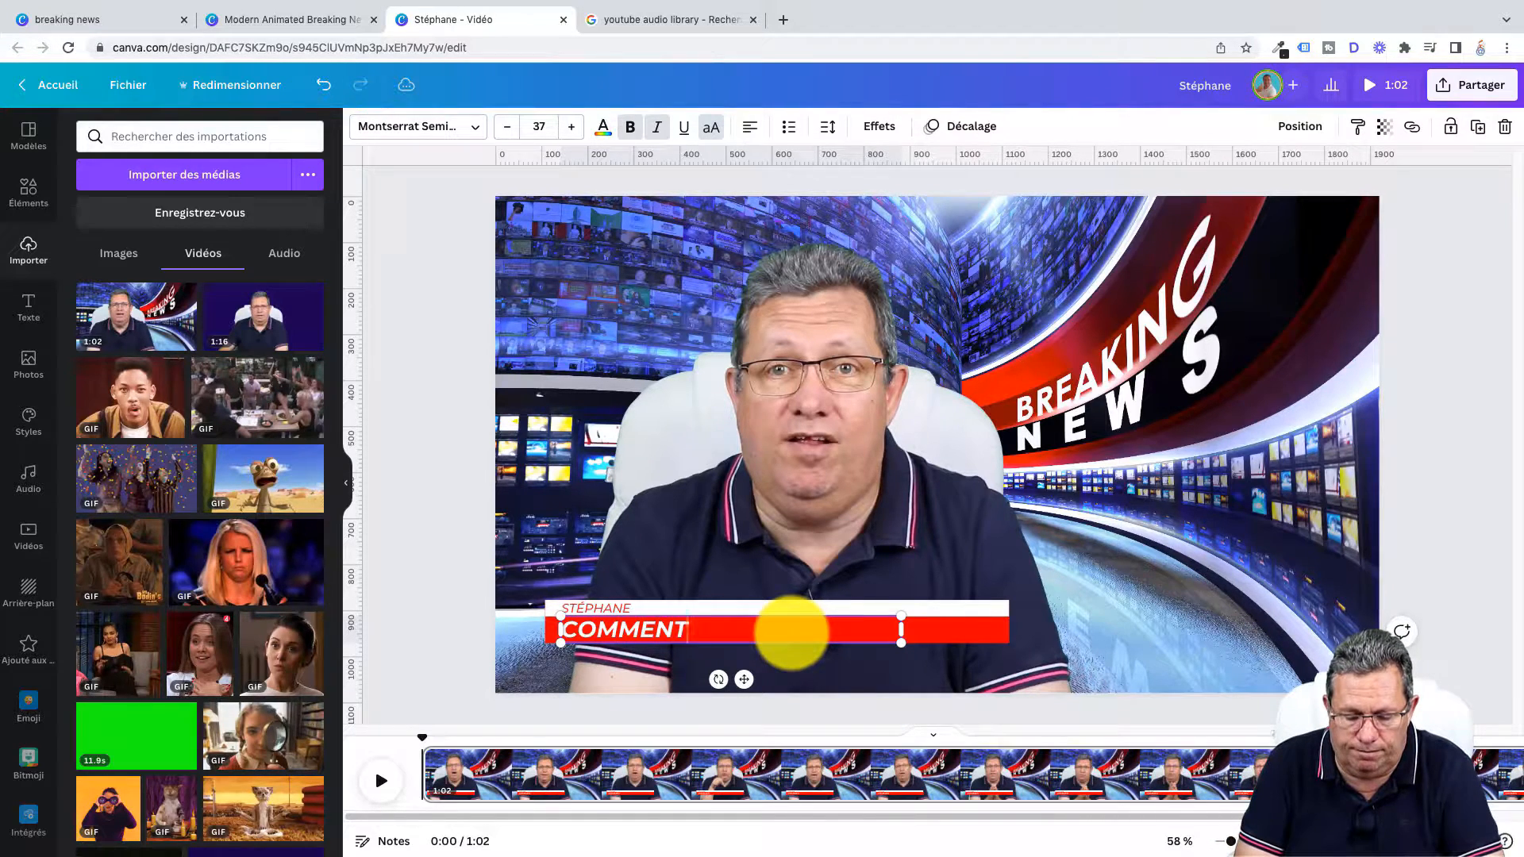
pyautogui.write(' CR')
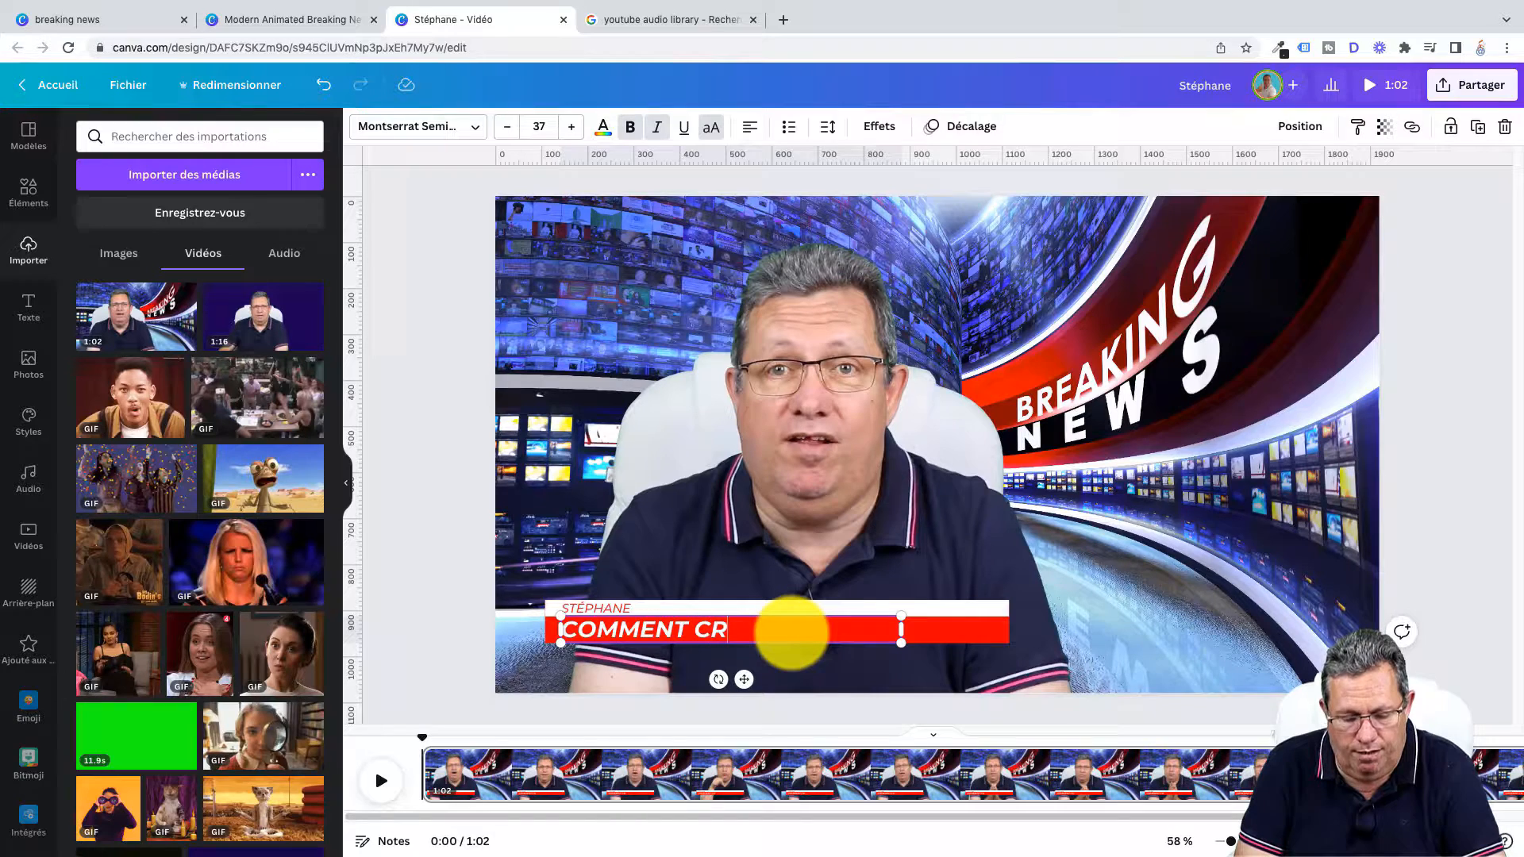
pyautogui.write('ÉER UNE VIDÉ')
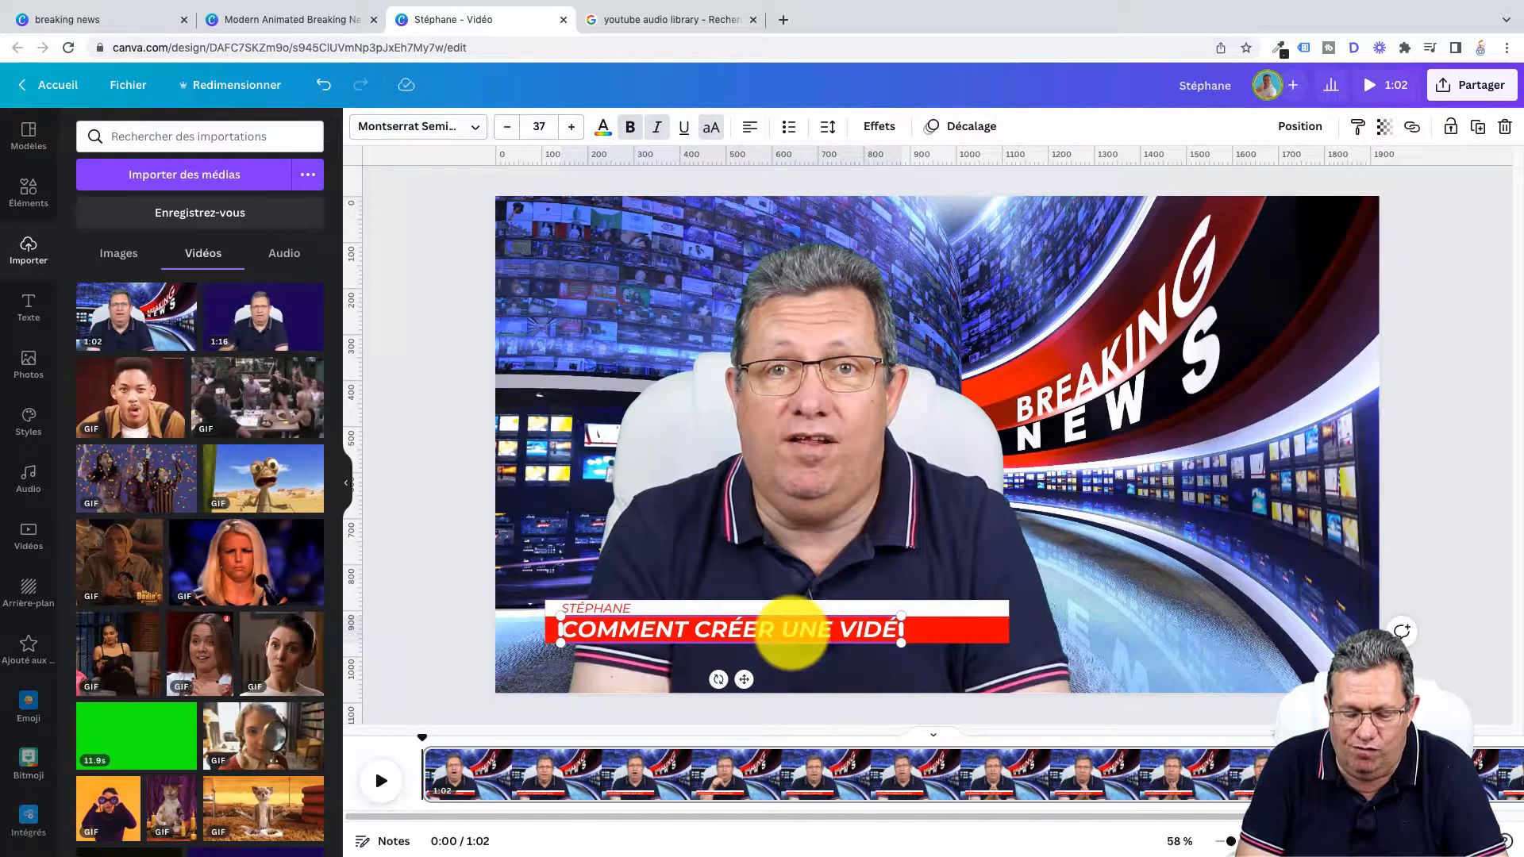
pyautogui.write('O AVEC CANVA')
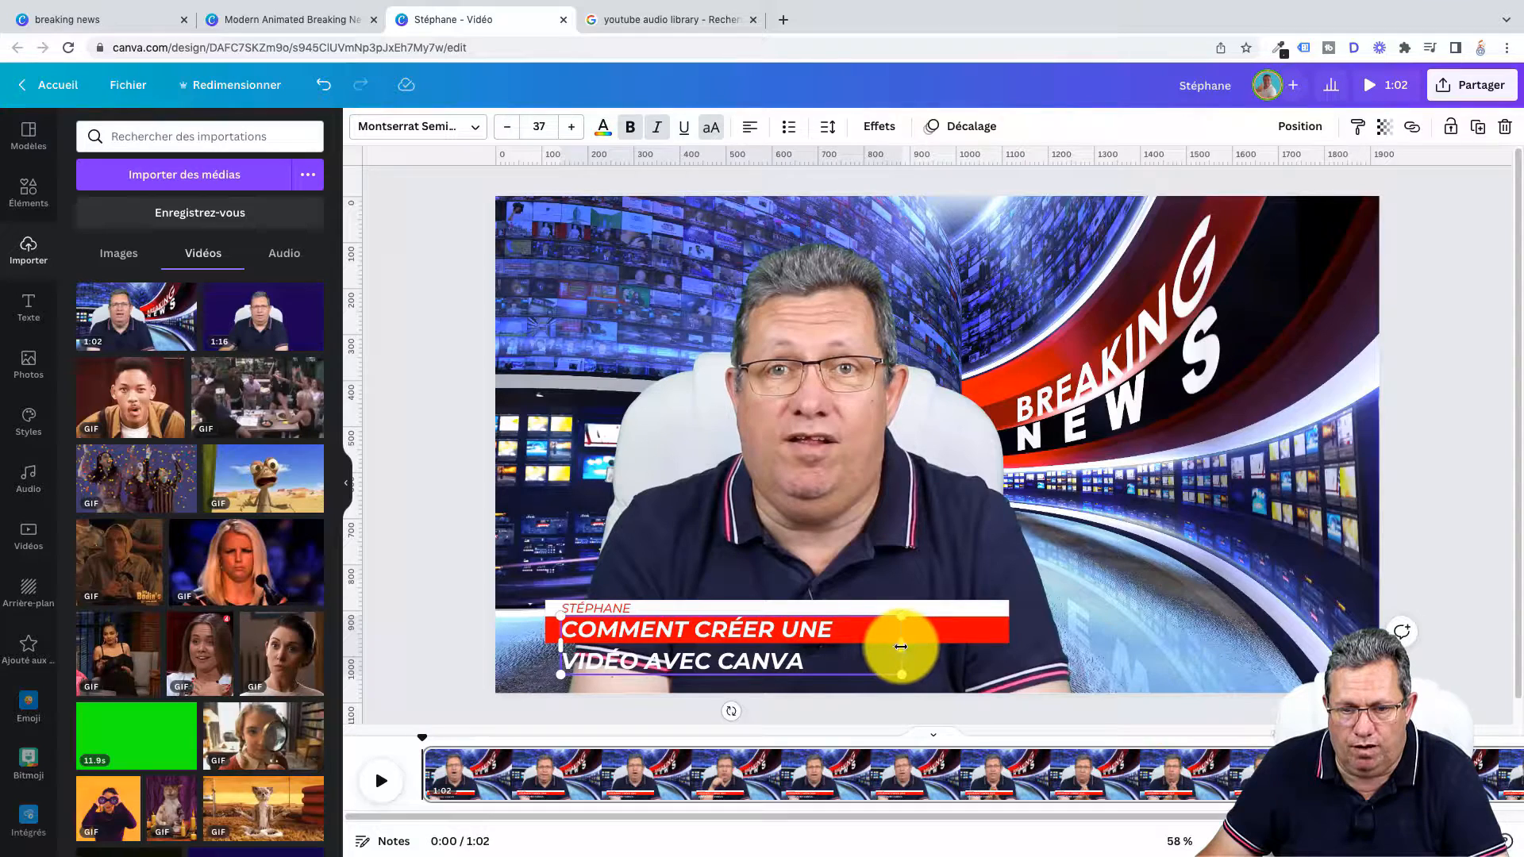
pyautogui.moveTo(901, 647); pyautogui.dragTo(1020, 644)
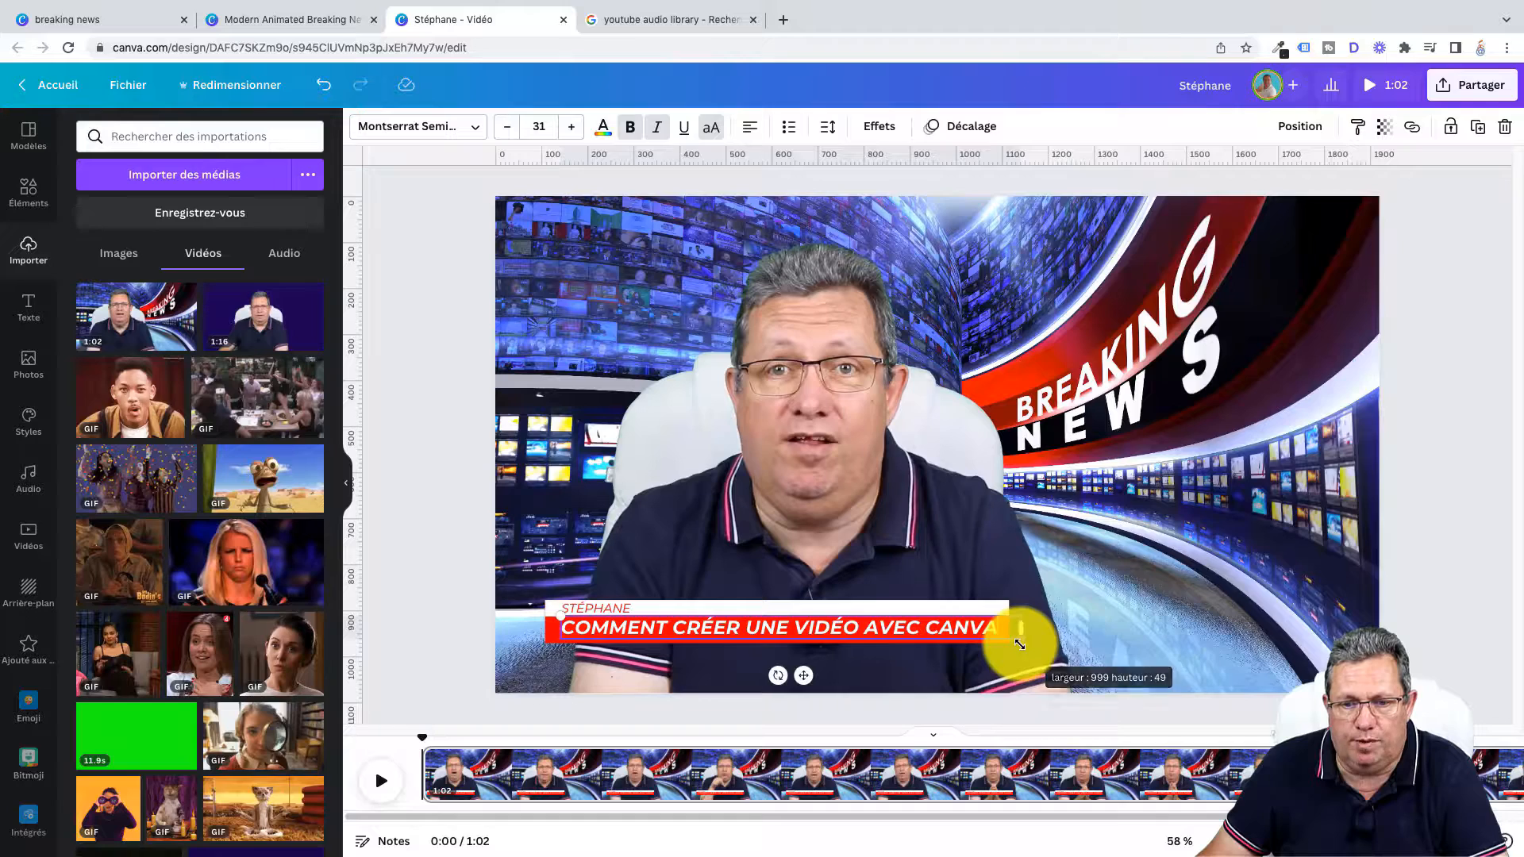
pyautogui.click(1105, 616)
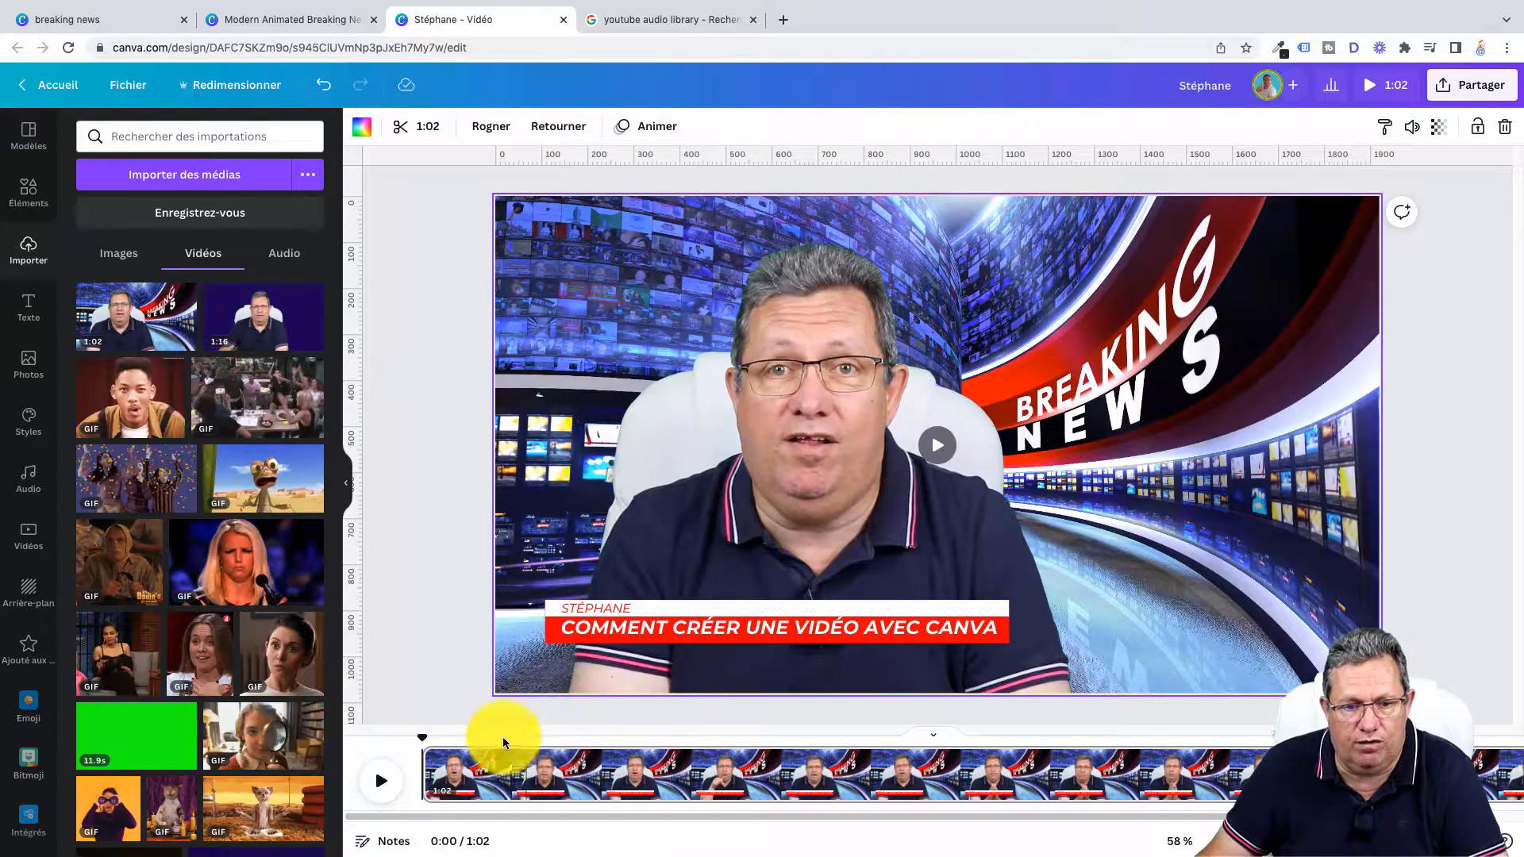
# Play the opening seconds to check the banner animation, and return the playhead to the start.
pyautogui.click(391, 778)
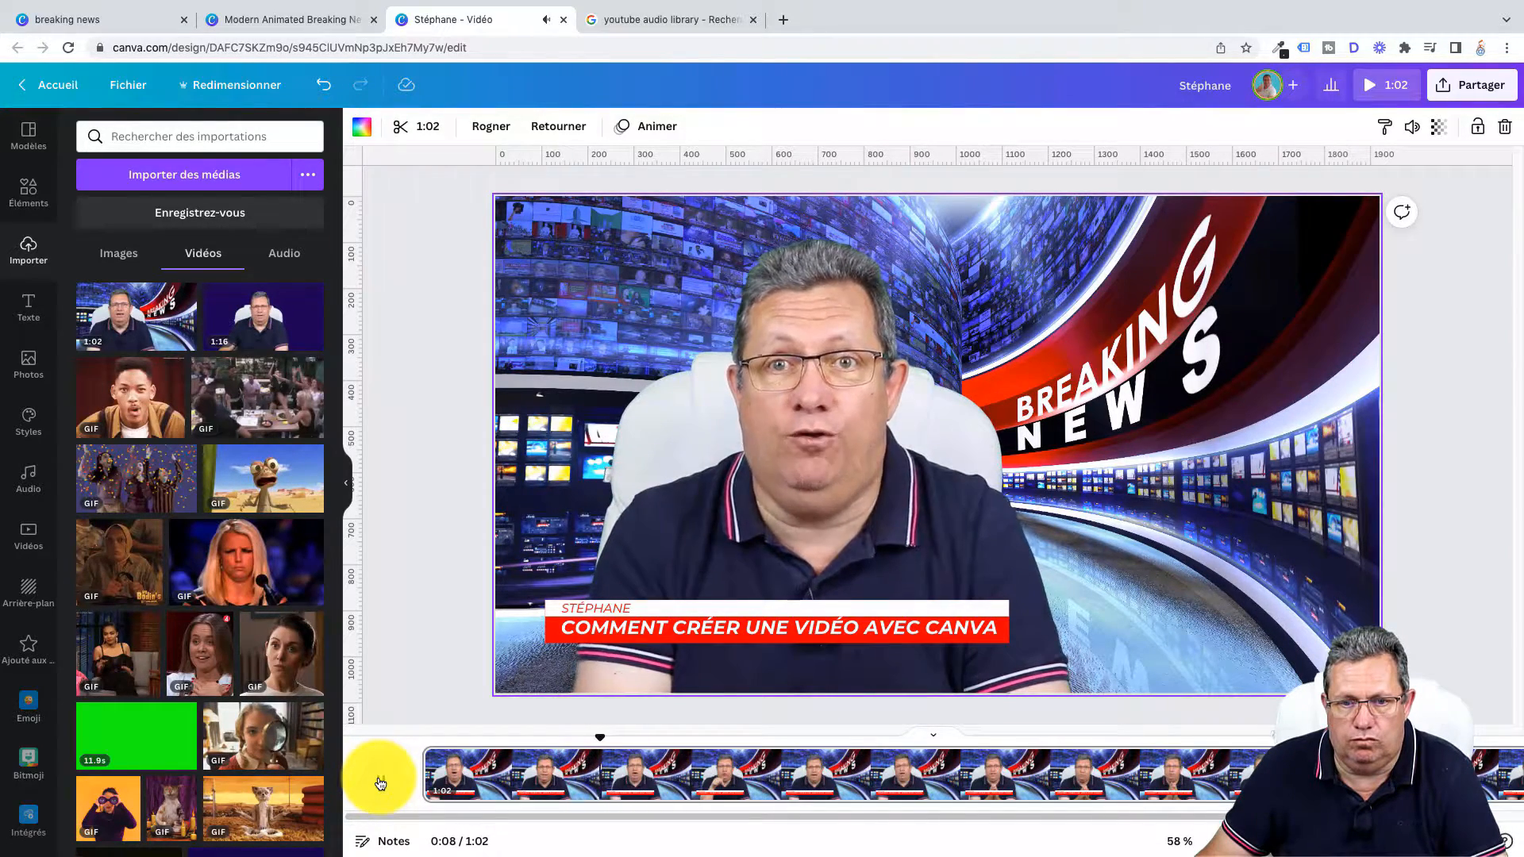
pyautogui.click(381, 781)
pyautogui.moveTo(615, 743); pyautogui.dragTo(401, 741)
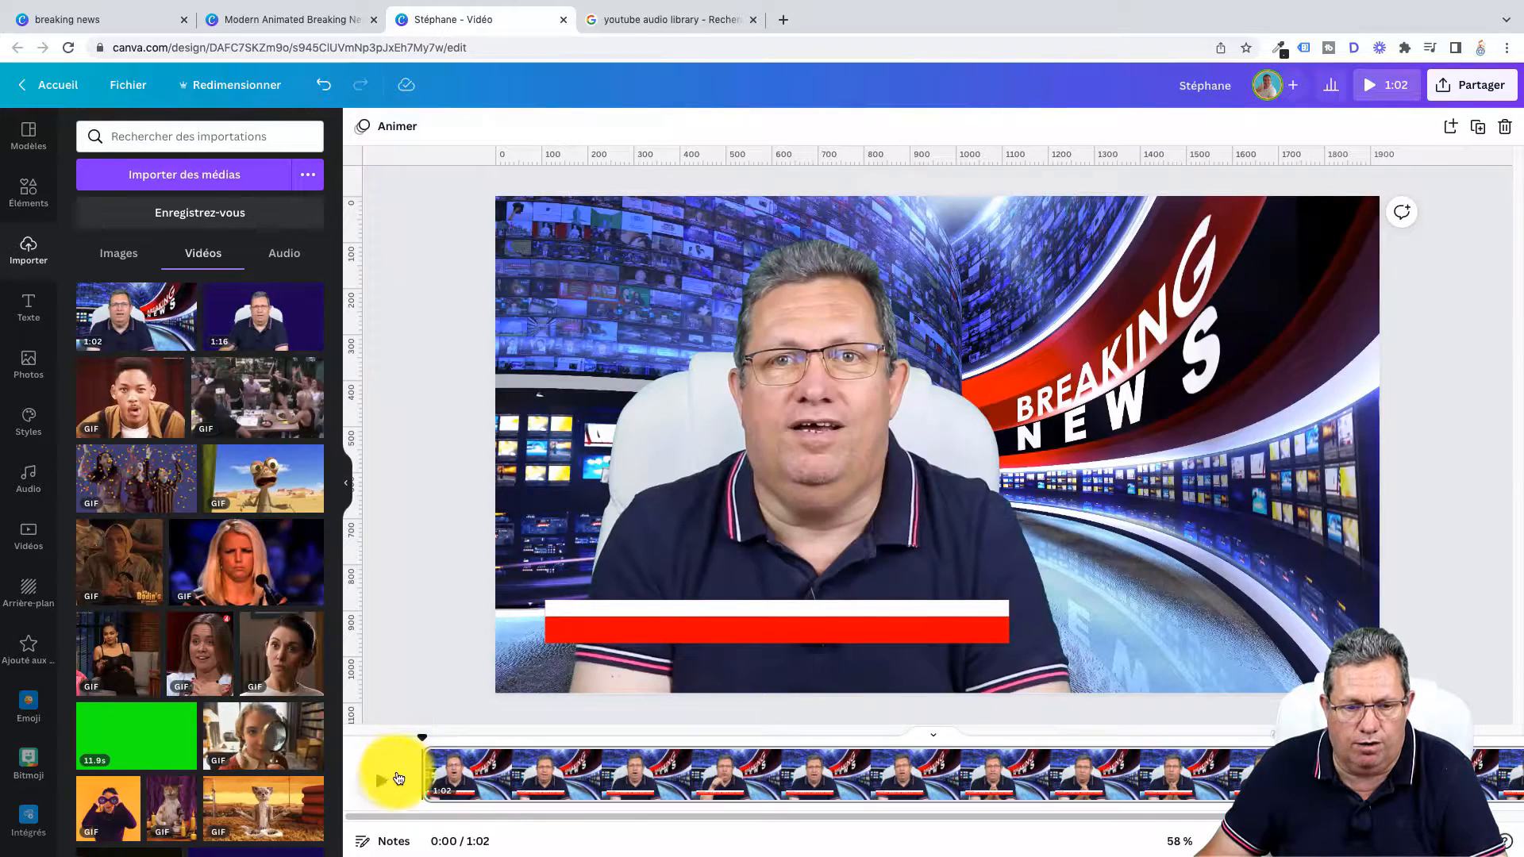
# Play the video to about 0:04 and split the page there, leaving a 4.5 s first clip.
pyautogui.click(383, 787)
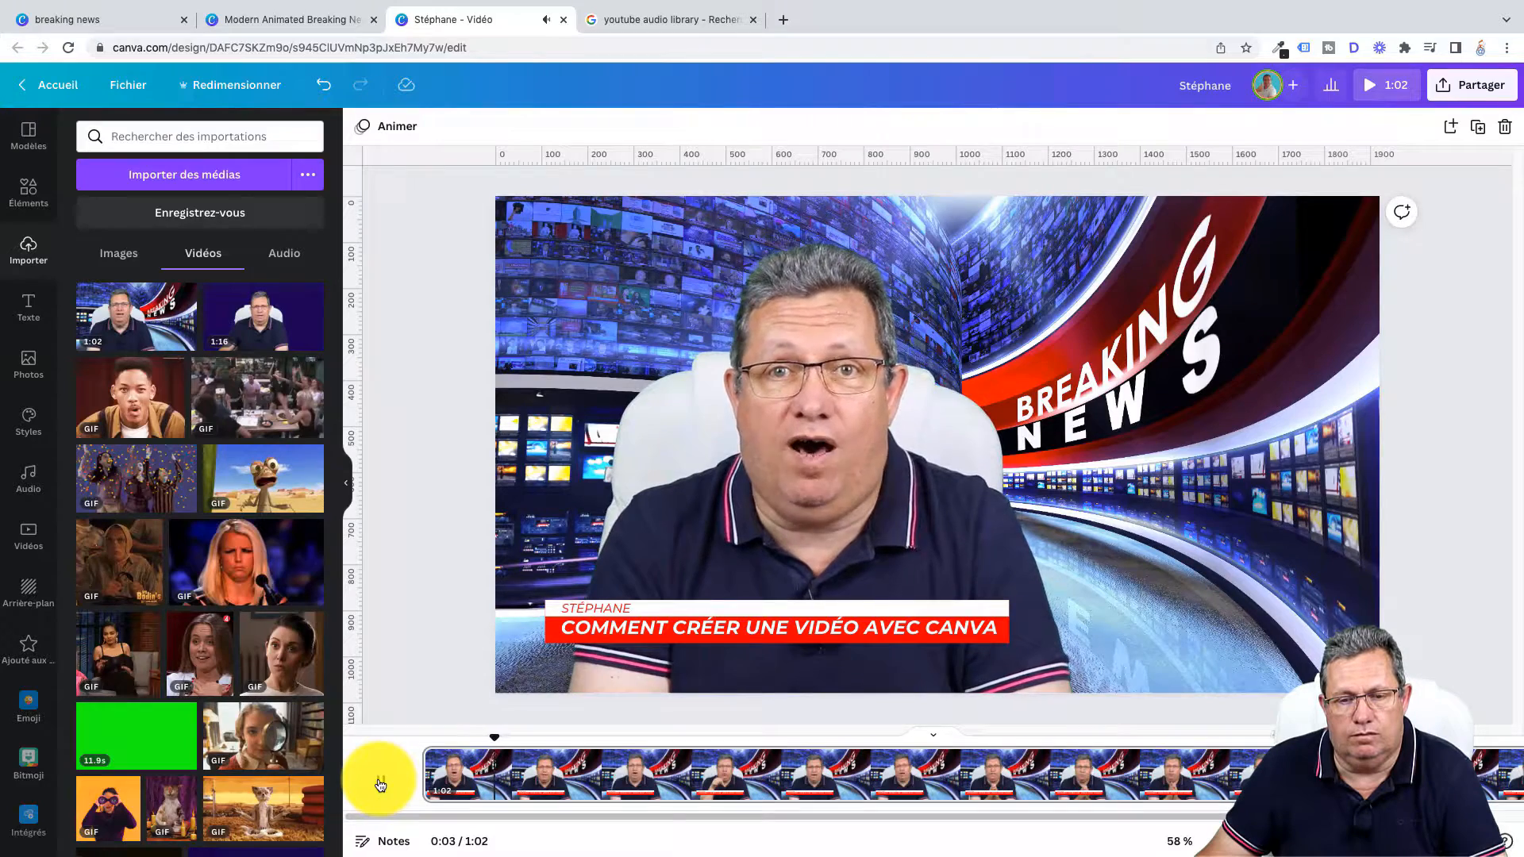
pyautogui.click(381, 784)
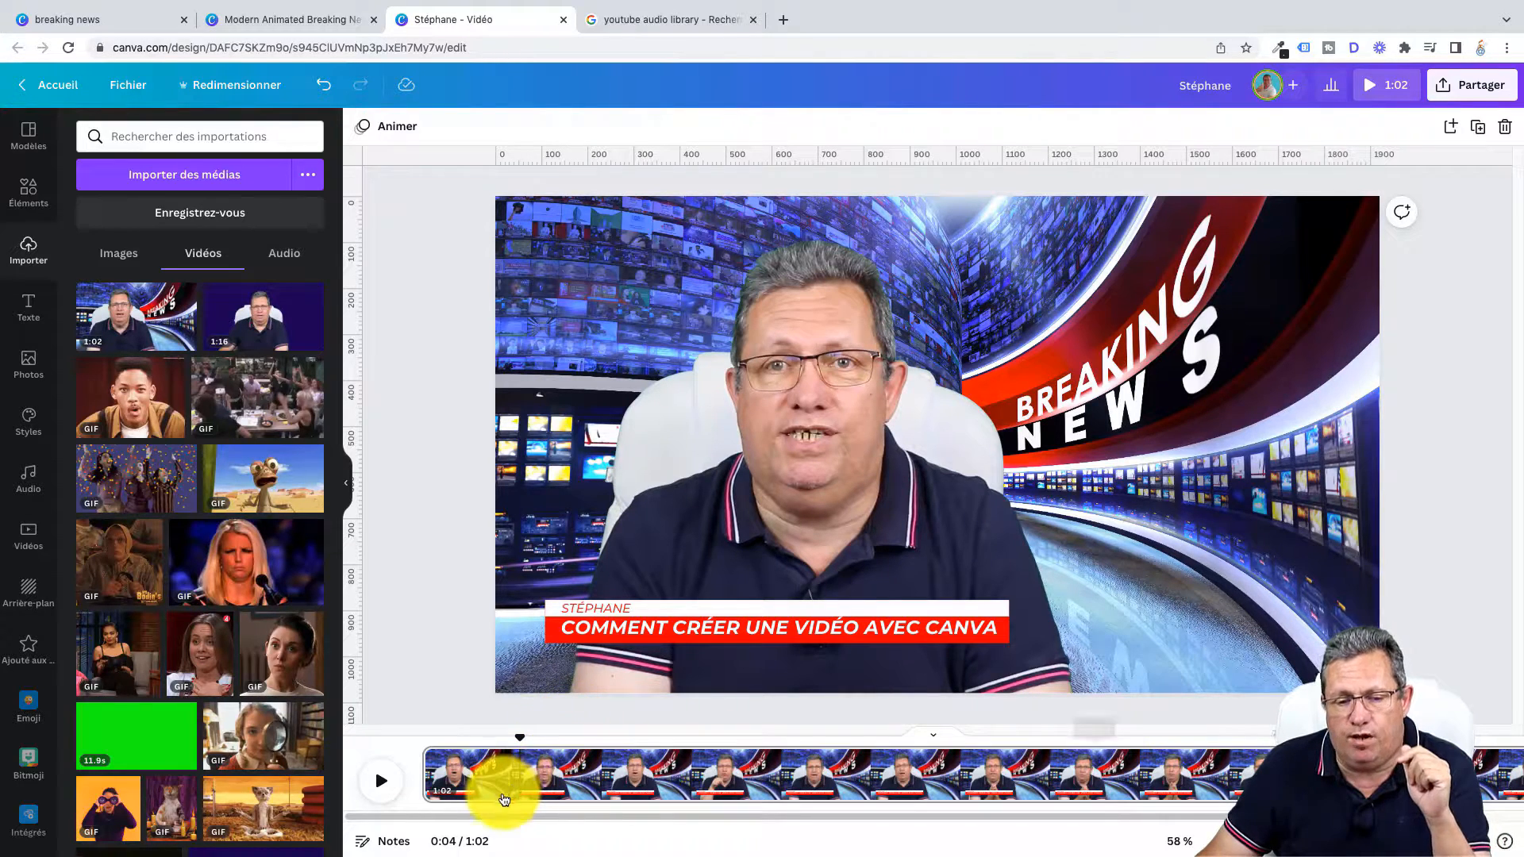
pyautogui.rightClick(523, 780)
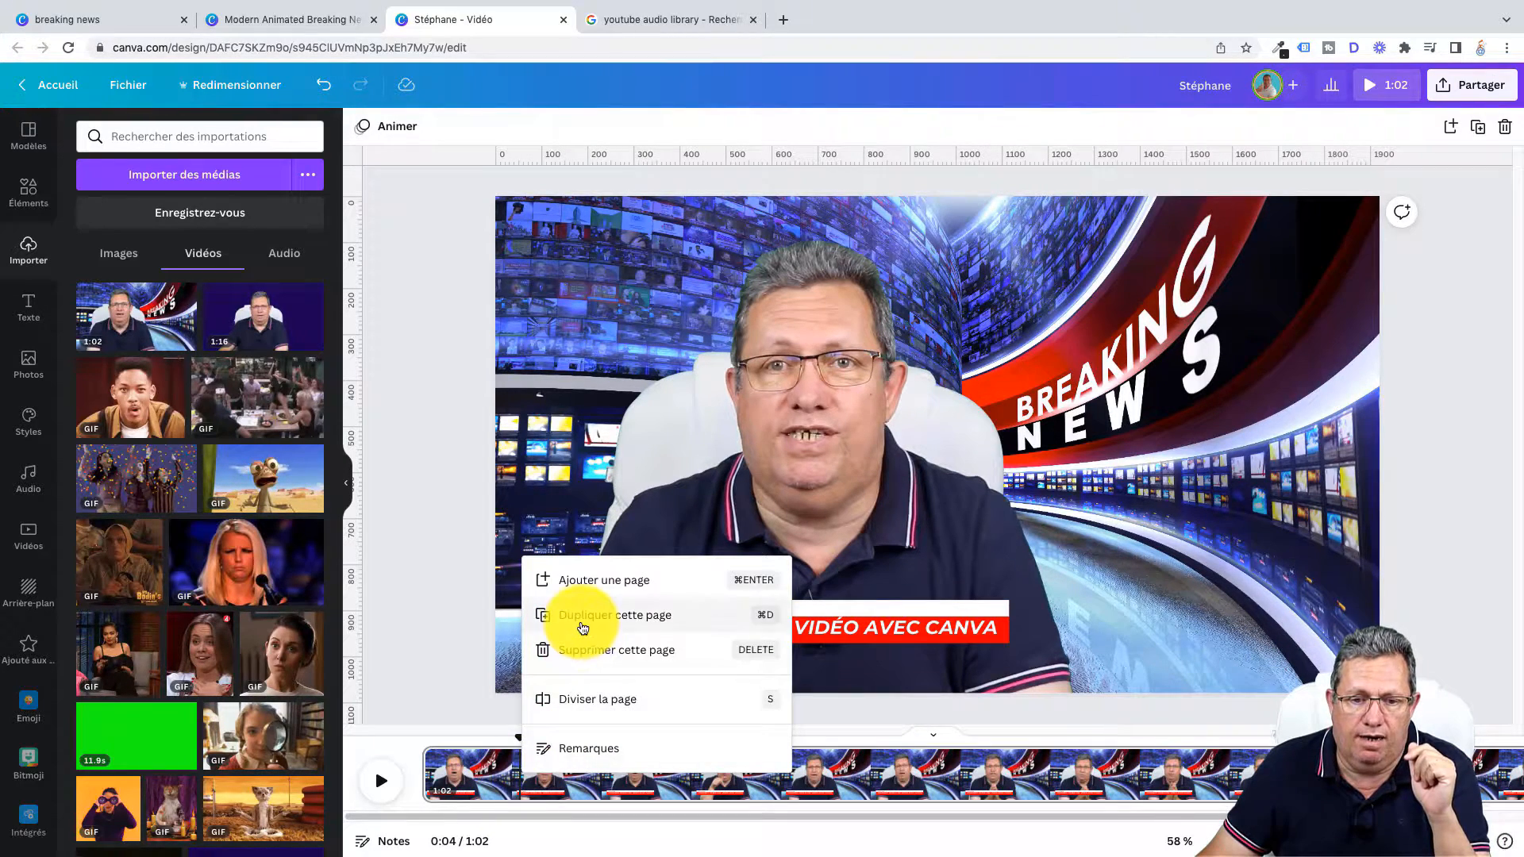
pyautogui.click(589, 698)
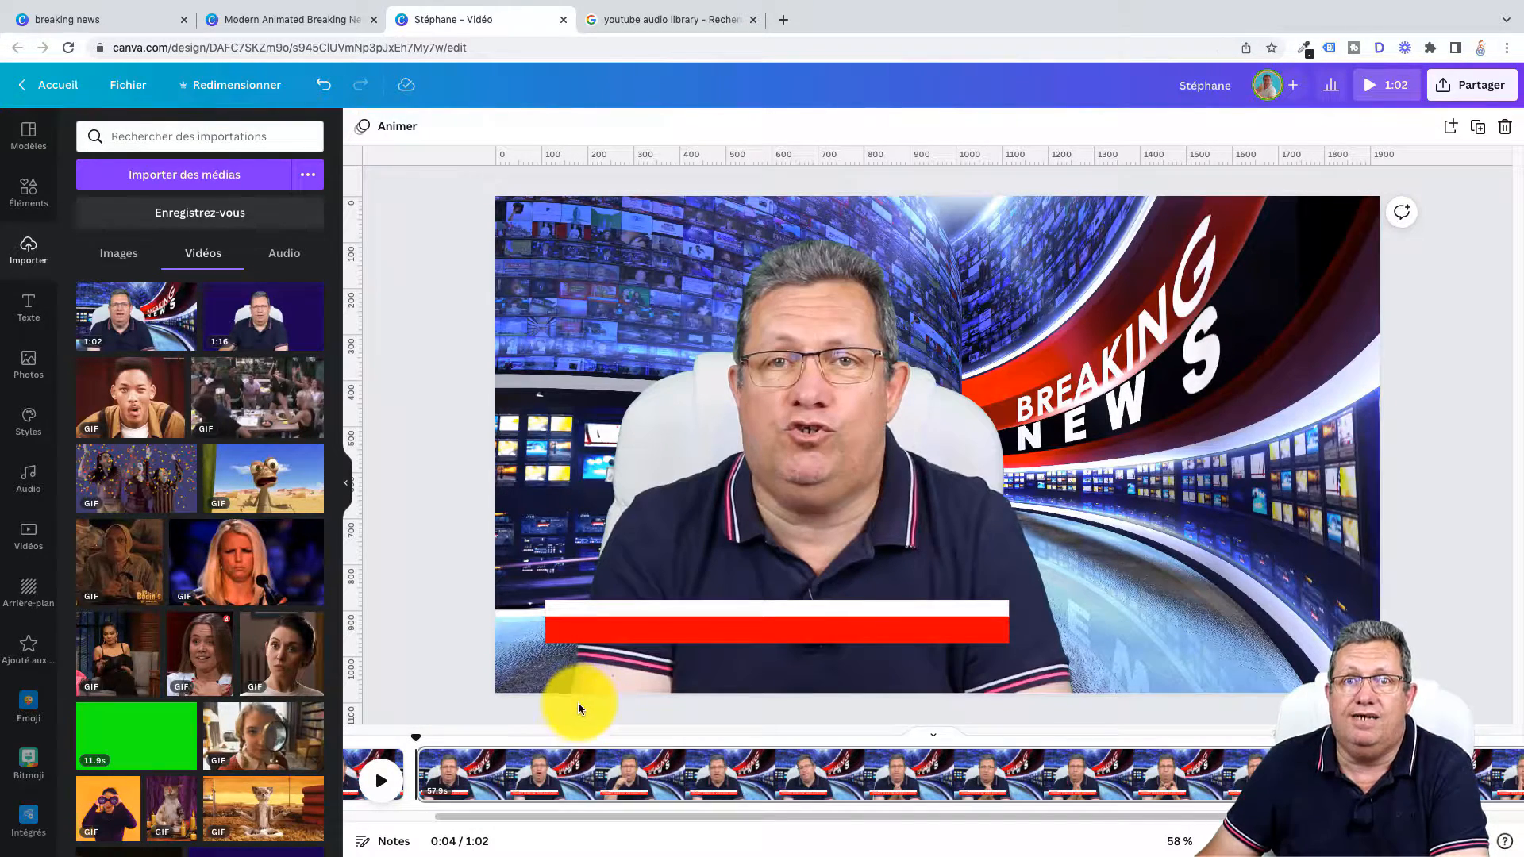
# Replay the video from the start to review the banner across the split.
pyautogui.moveTo(613, 817); pyautogui.dragTo(534, 822)
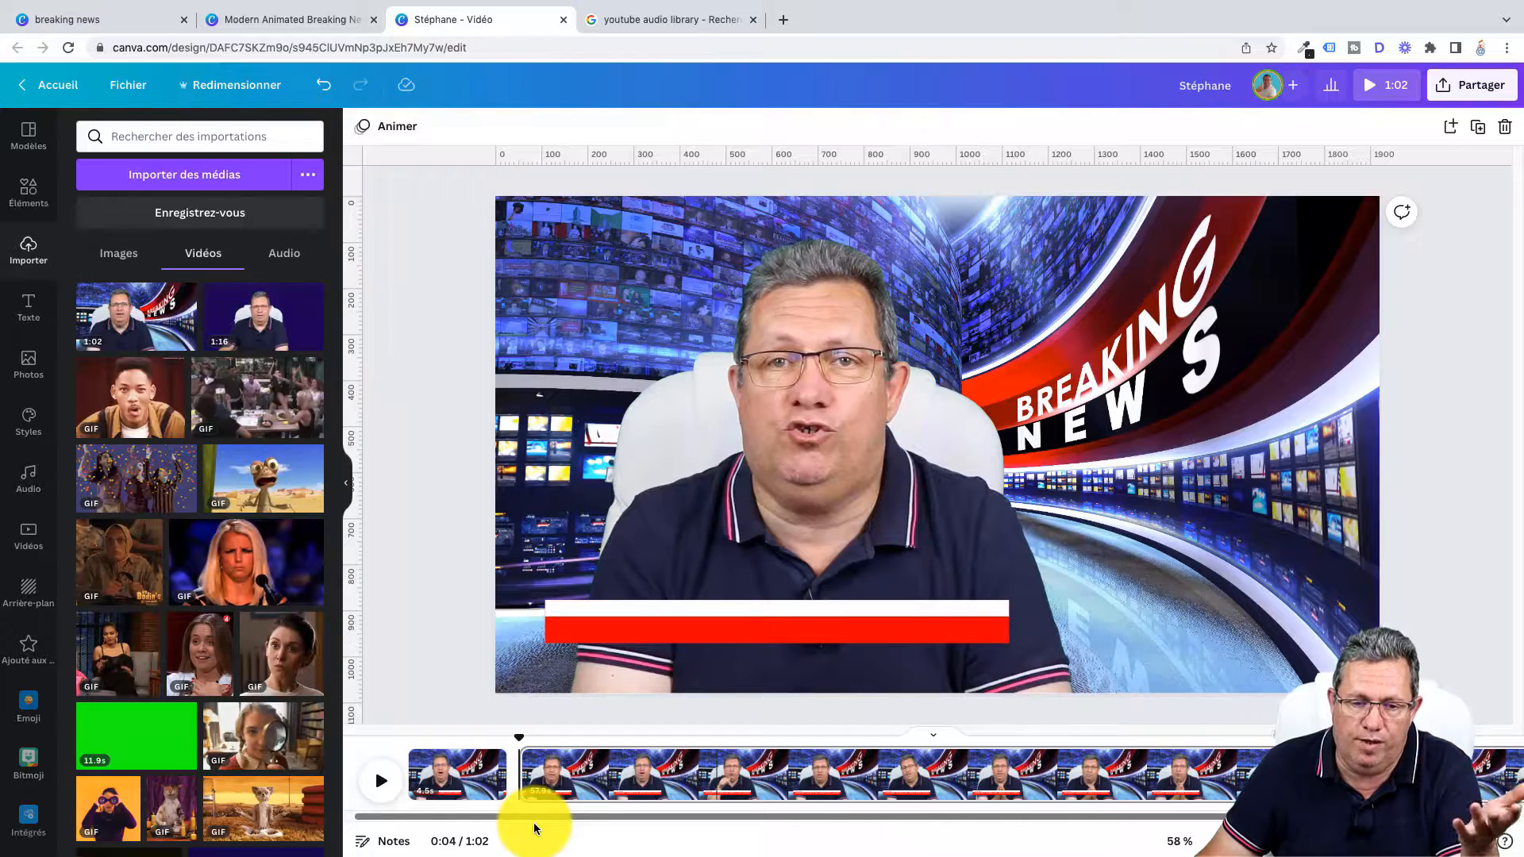
pyautogui.moveTo(518, 742); pyautogui.dragTo(385, 755)
pyautogui.click(373, 783)
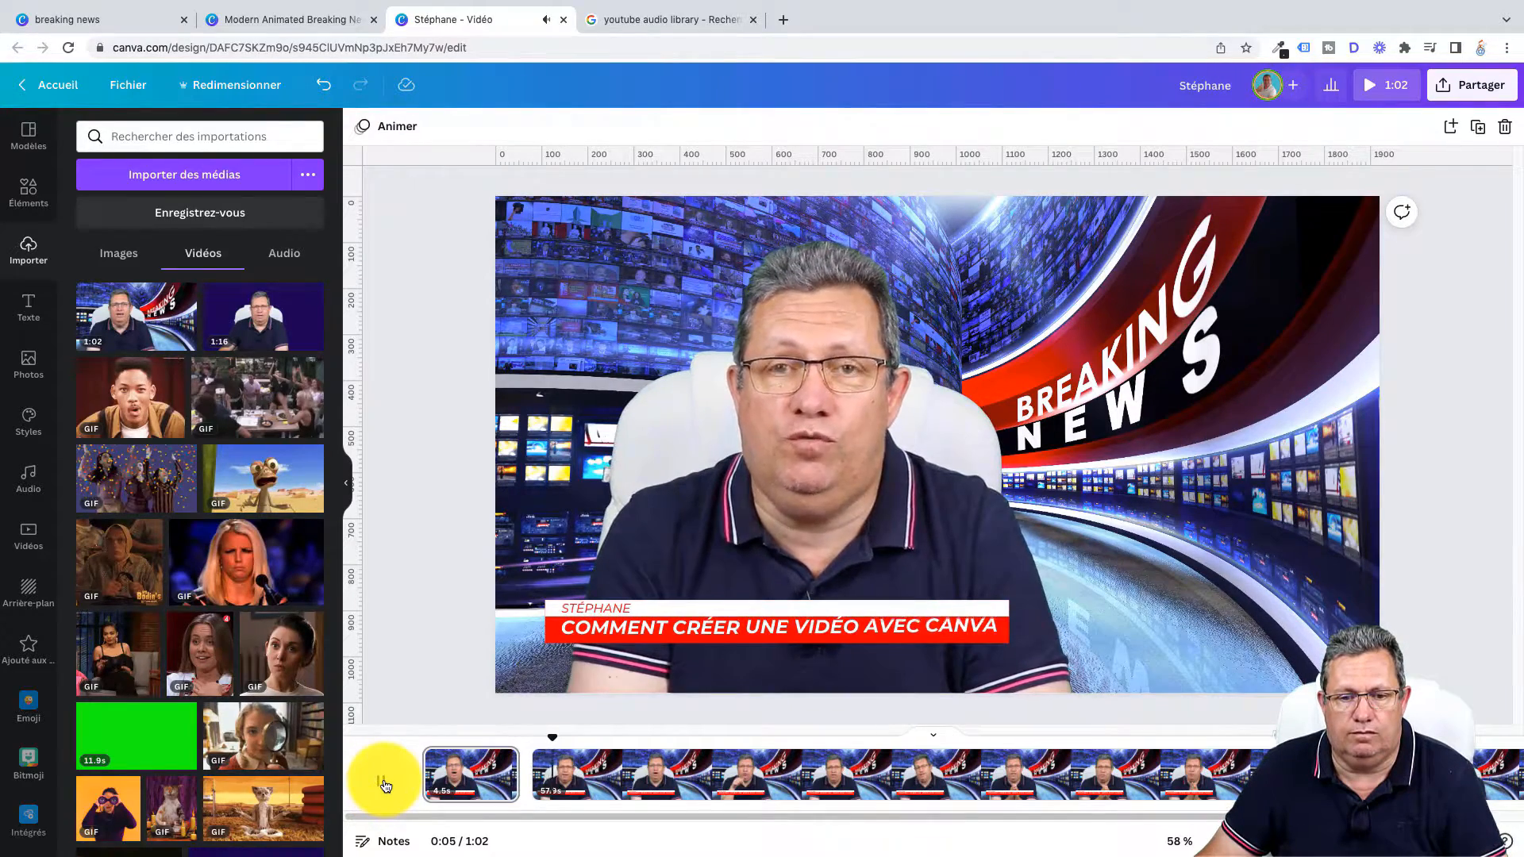
pyautogui.click(385, 786)
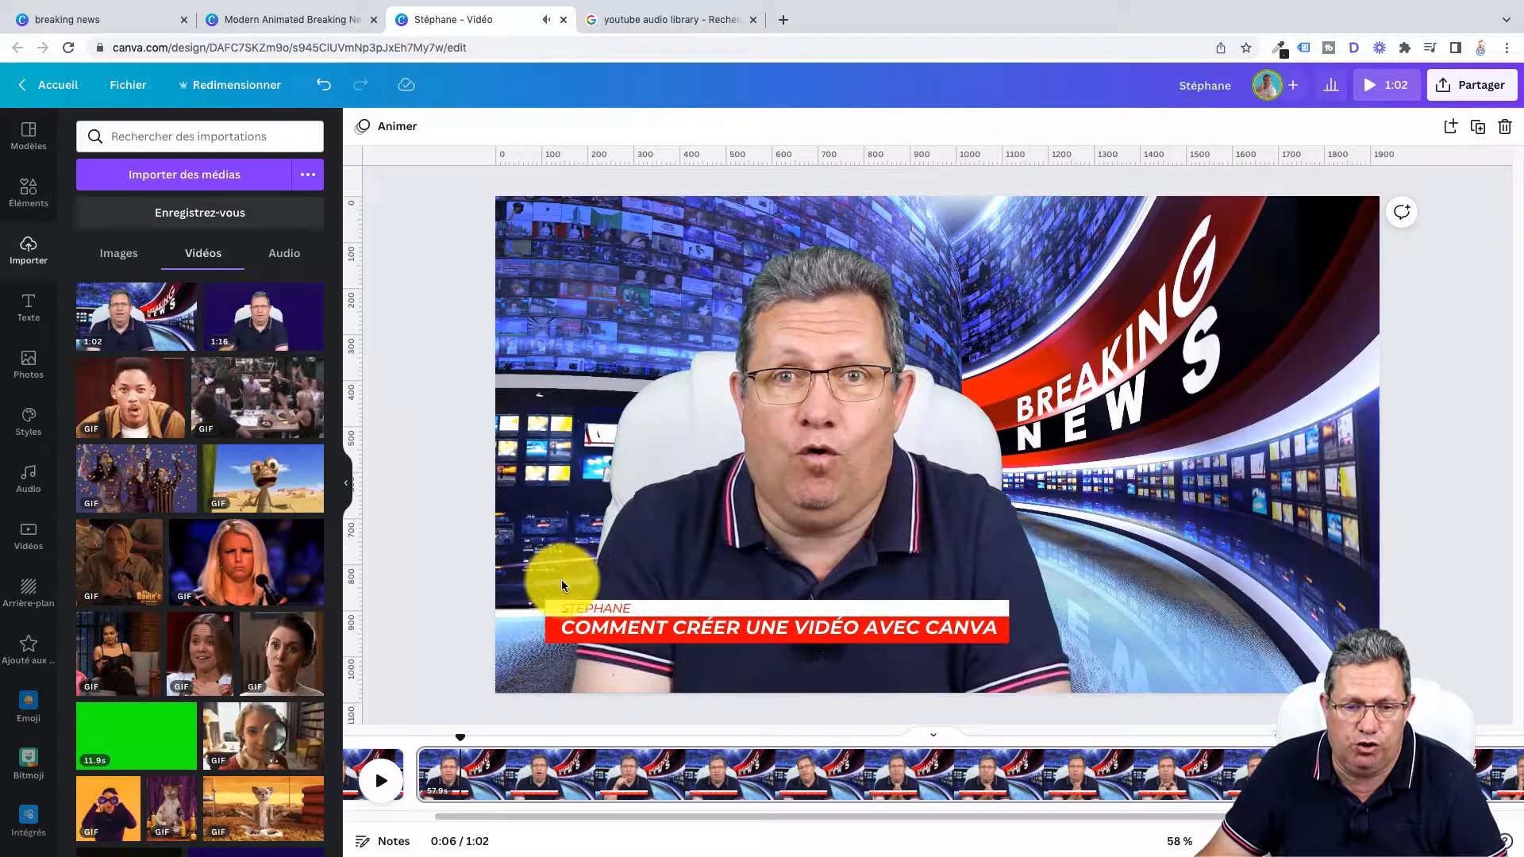
# Delete the whole banner, both texts and their background shapes, from the second clip.
pyautogui.moveTo(555, 584); pyautogui.dragTo(736, 661)
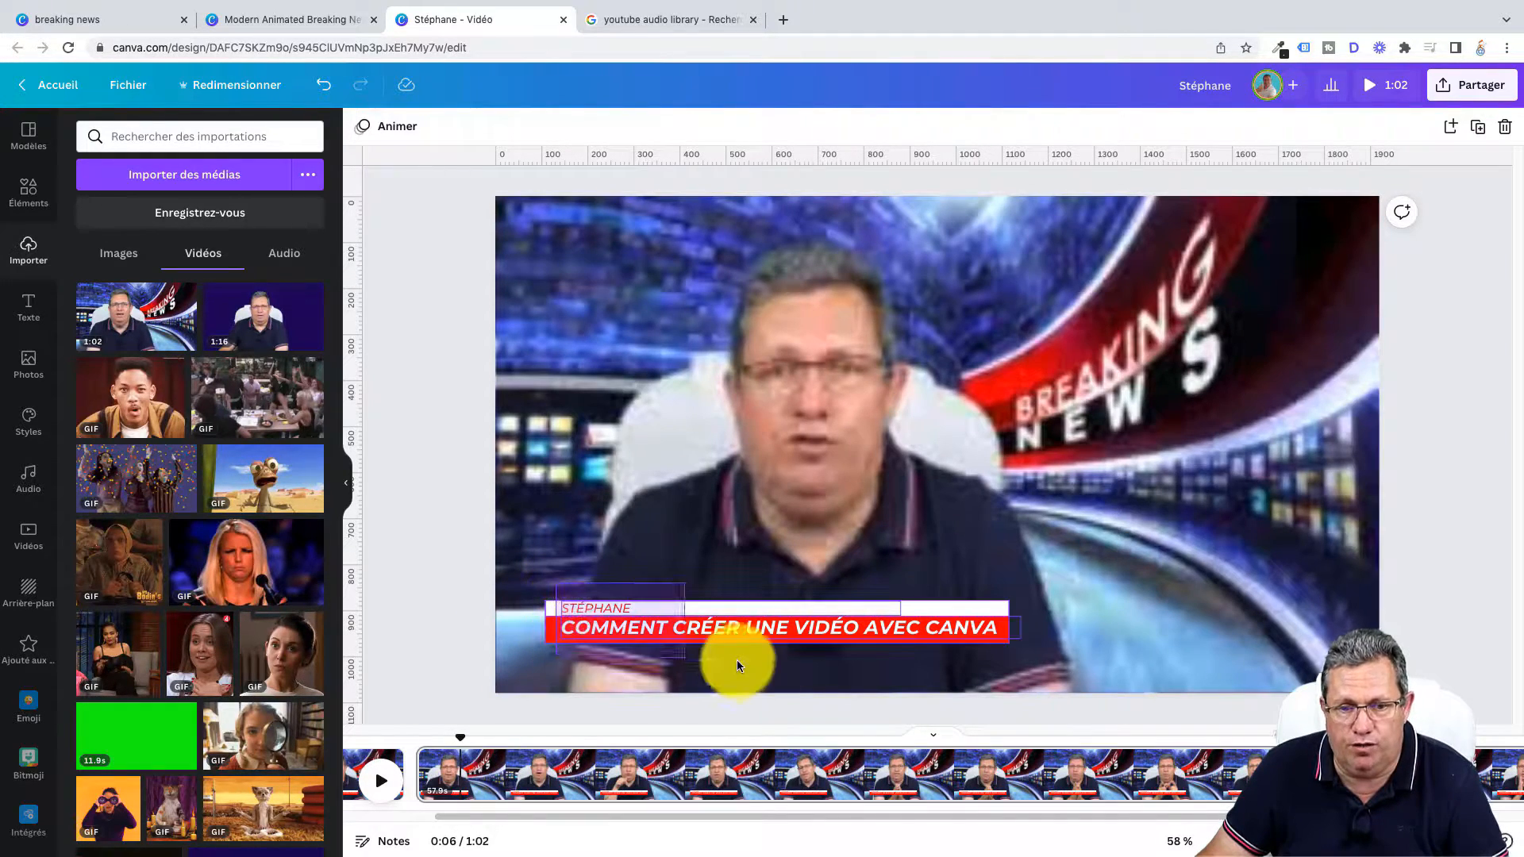
pyautogui.click(1020, 667)
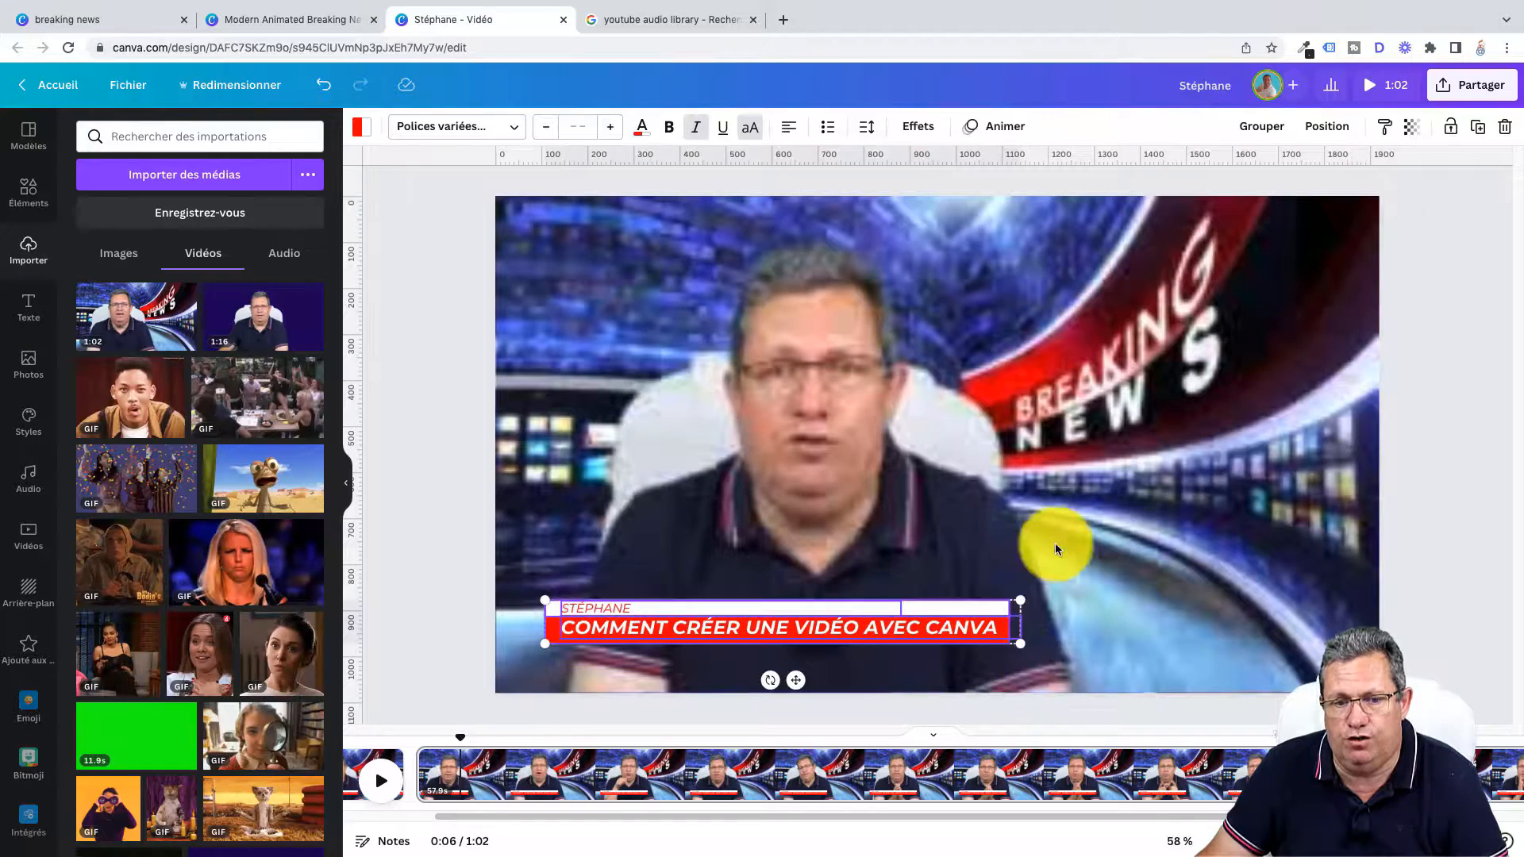
pyautogui.click(1504, 127)
# Play the video through to about 0:09 and split the second clip there.
pyautogui.click(381, 780)
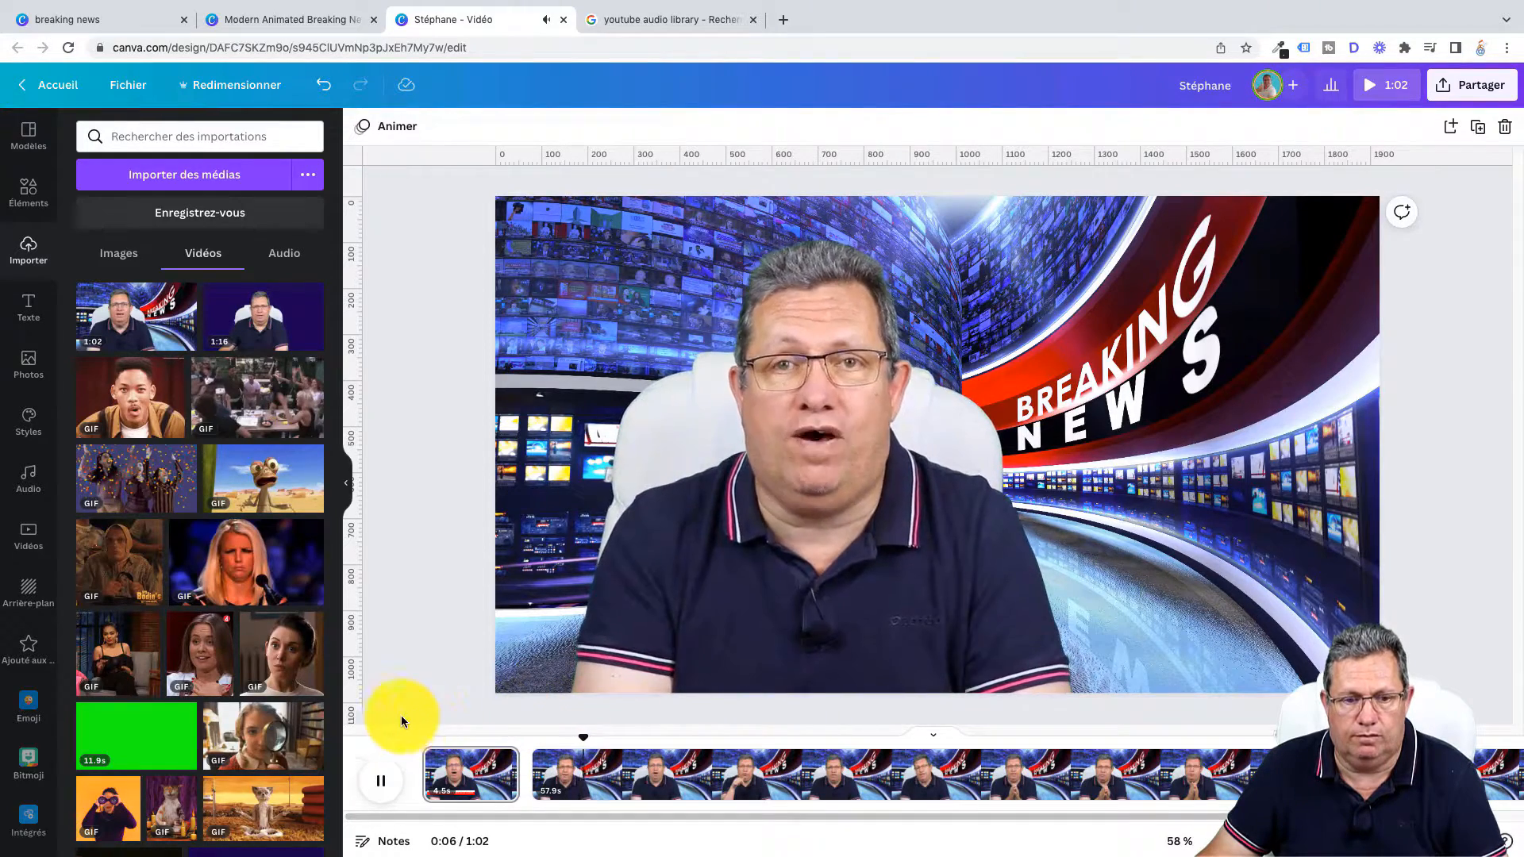
pyautogui.click(384, 786)
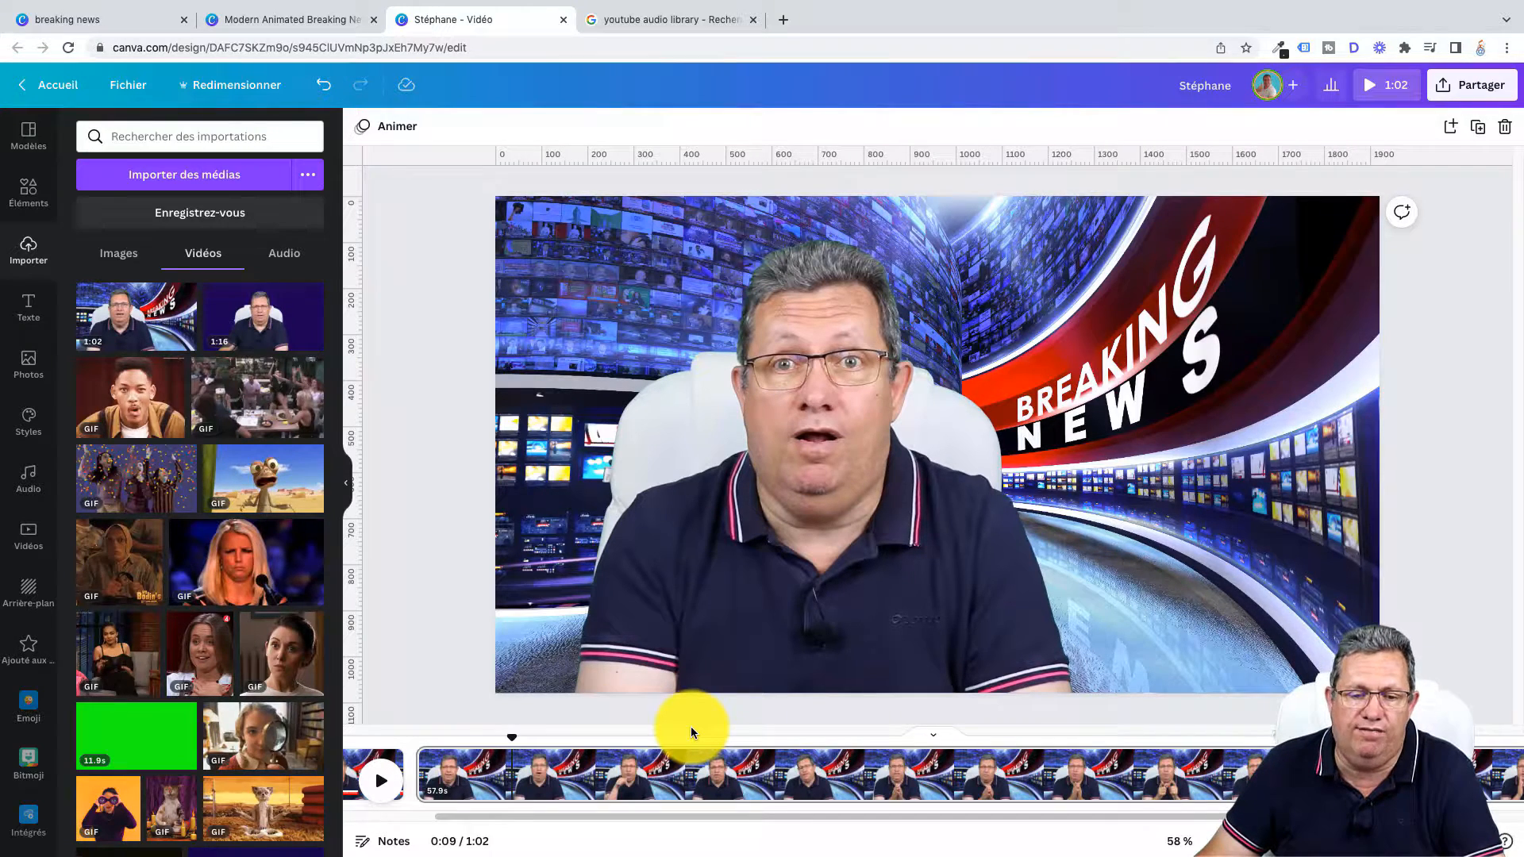
pyautogui.press('s')
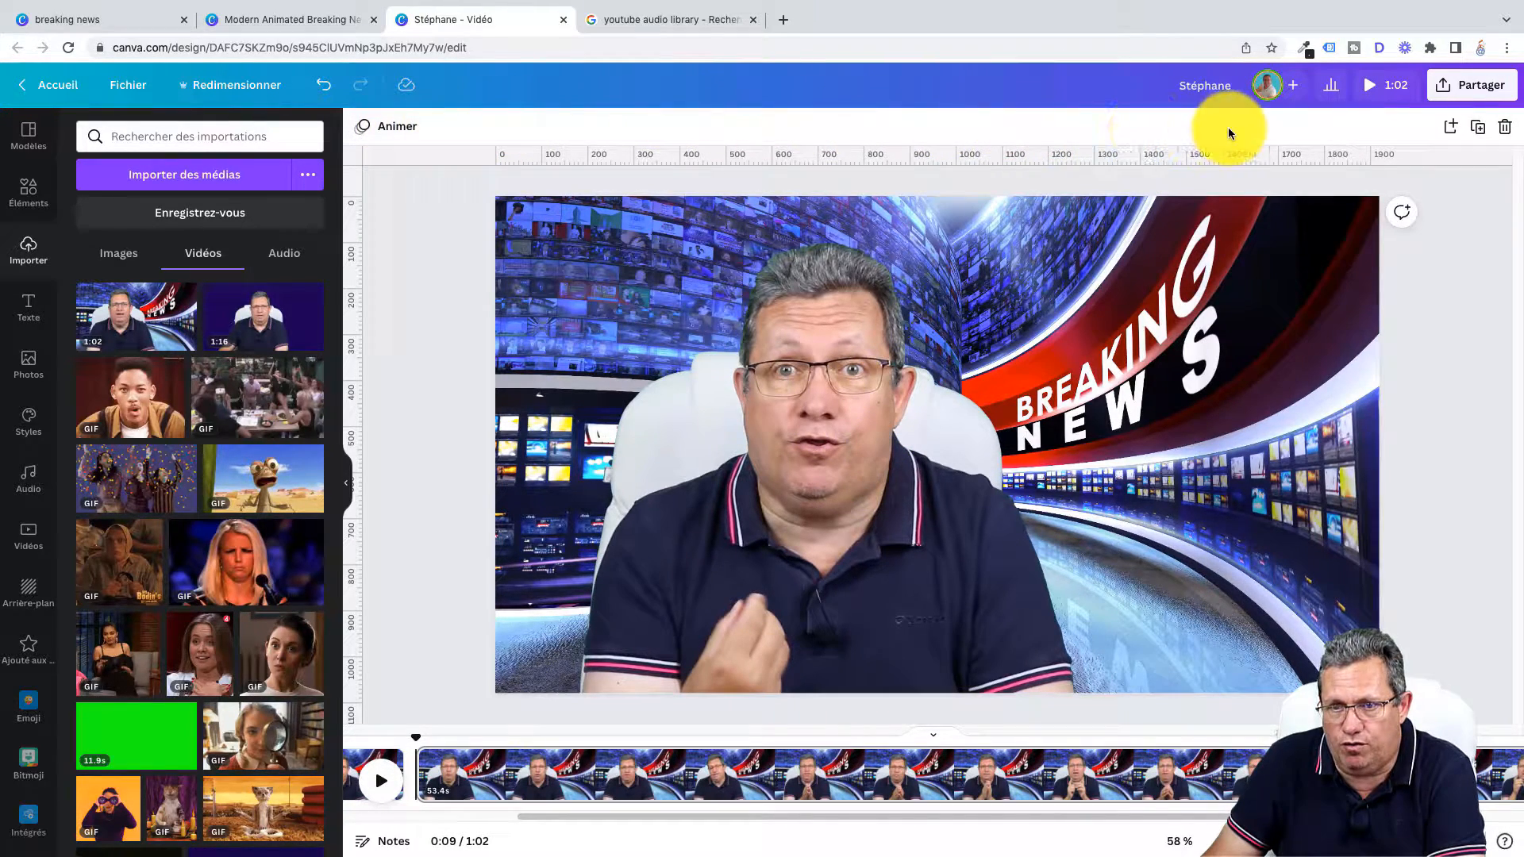
# Apply the Zoom page animation to the third clip.
pyautogui.click(745, 420)
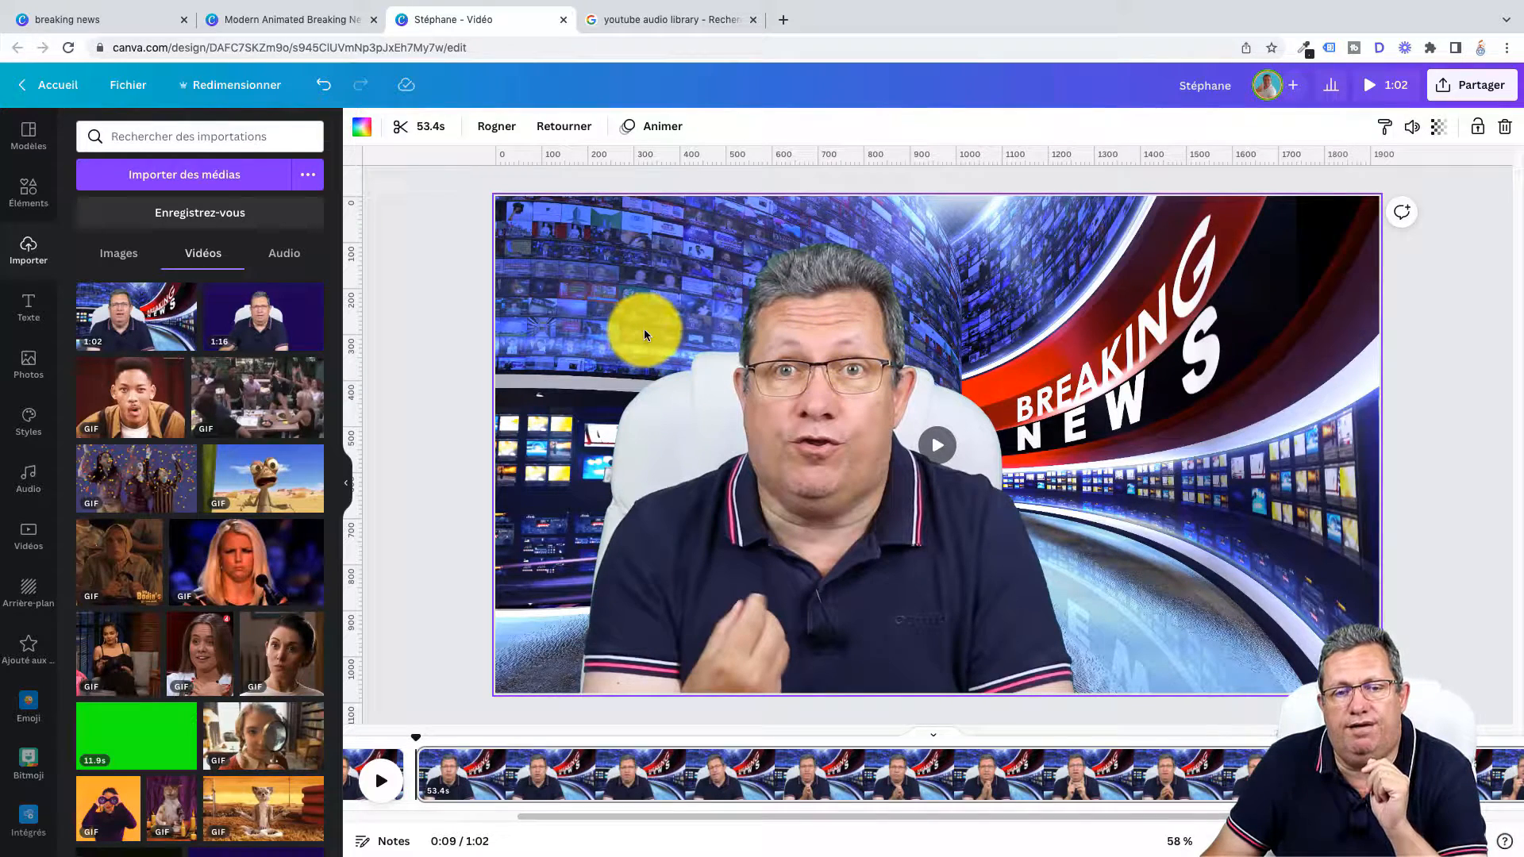
pyautogui.click(667, 132)
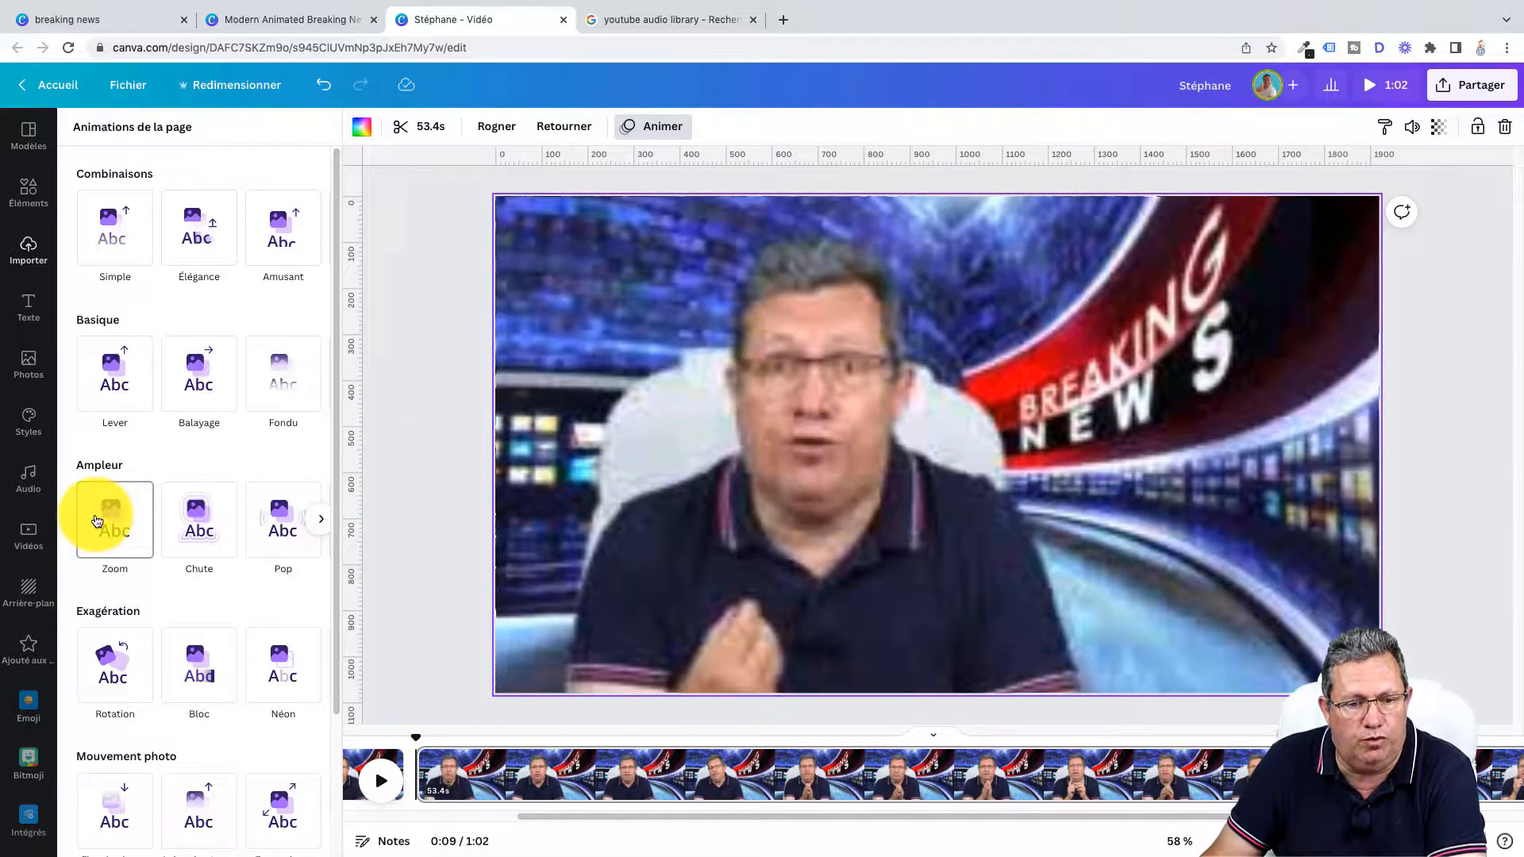
pyautogui.moveTo(336, 378); pyautogui.dragTo(332, 467)
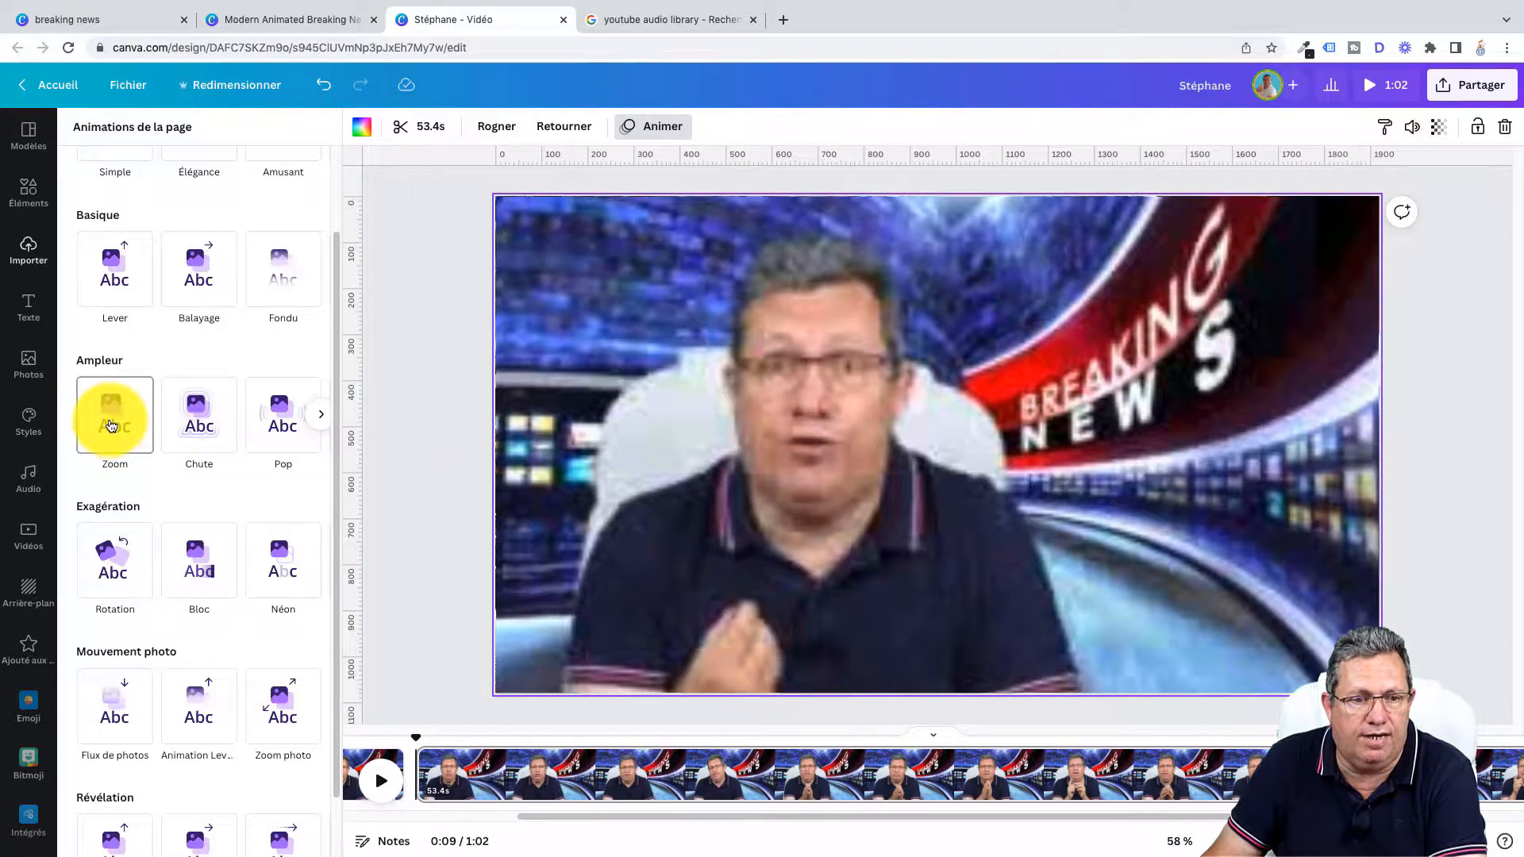
pyautogui.click(110, 425)
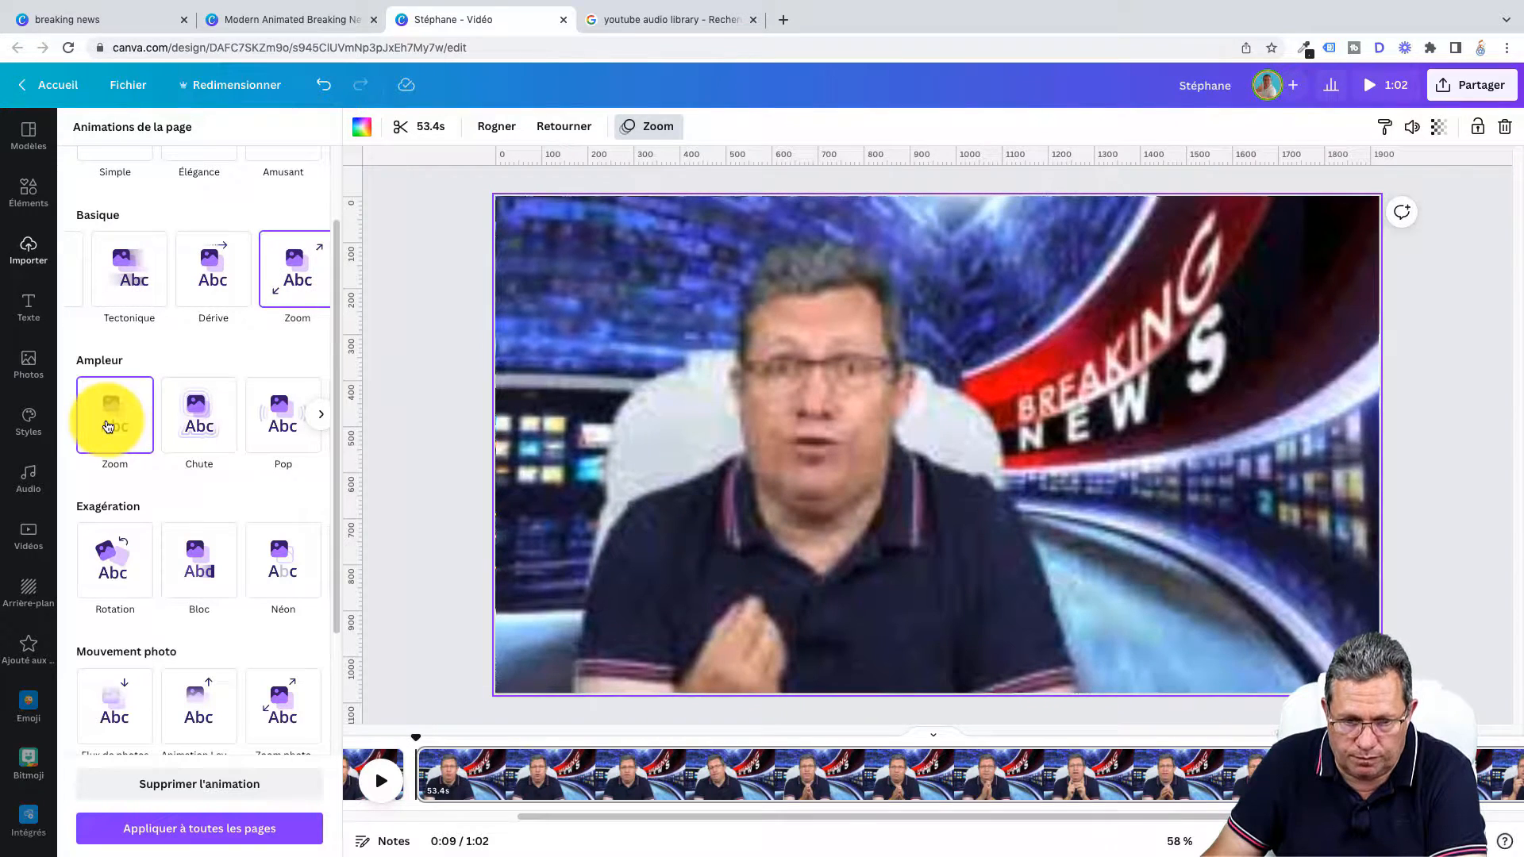
# Play the video from the first clip into the third to review the zoom effect.
pyautogui.click(412, 741)
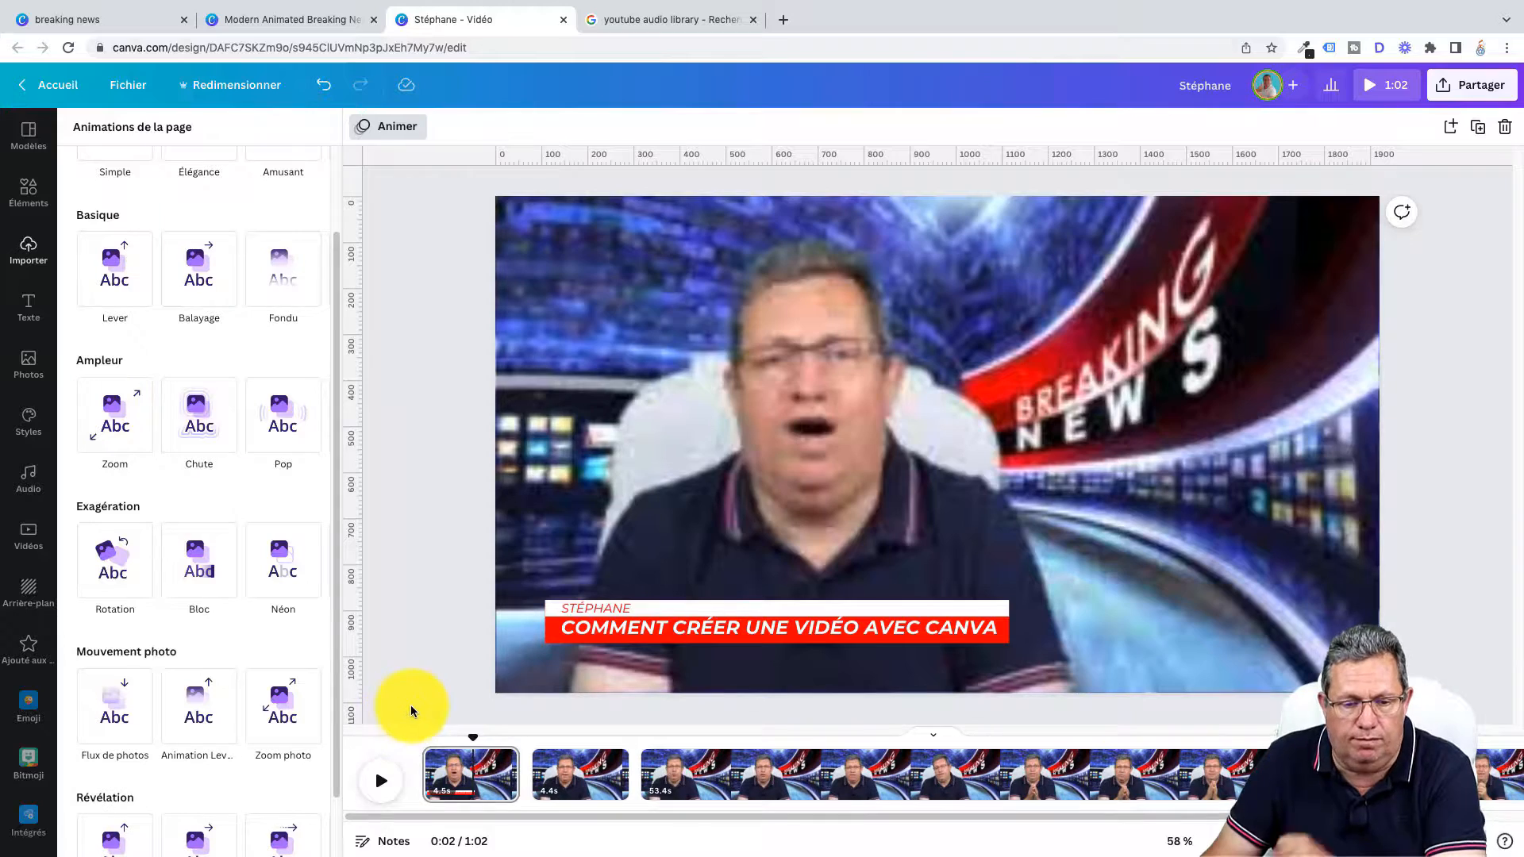
pyautogui.click(382, 783)
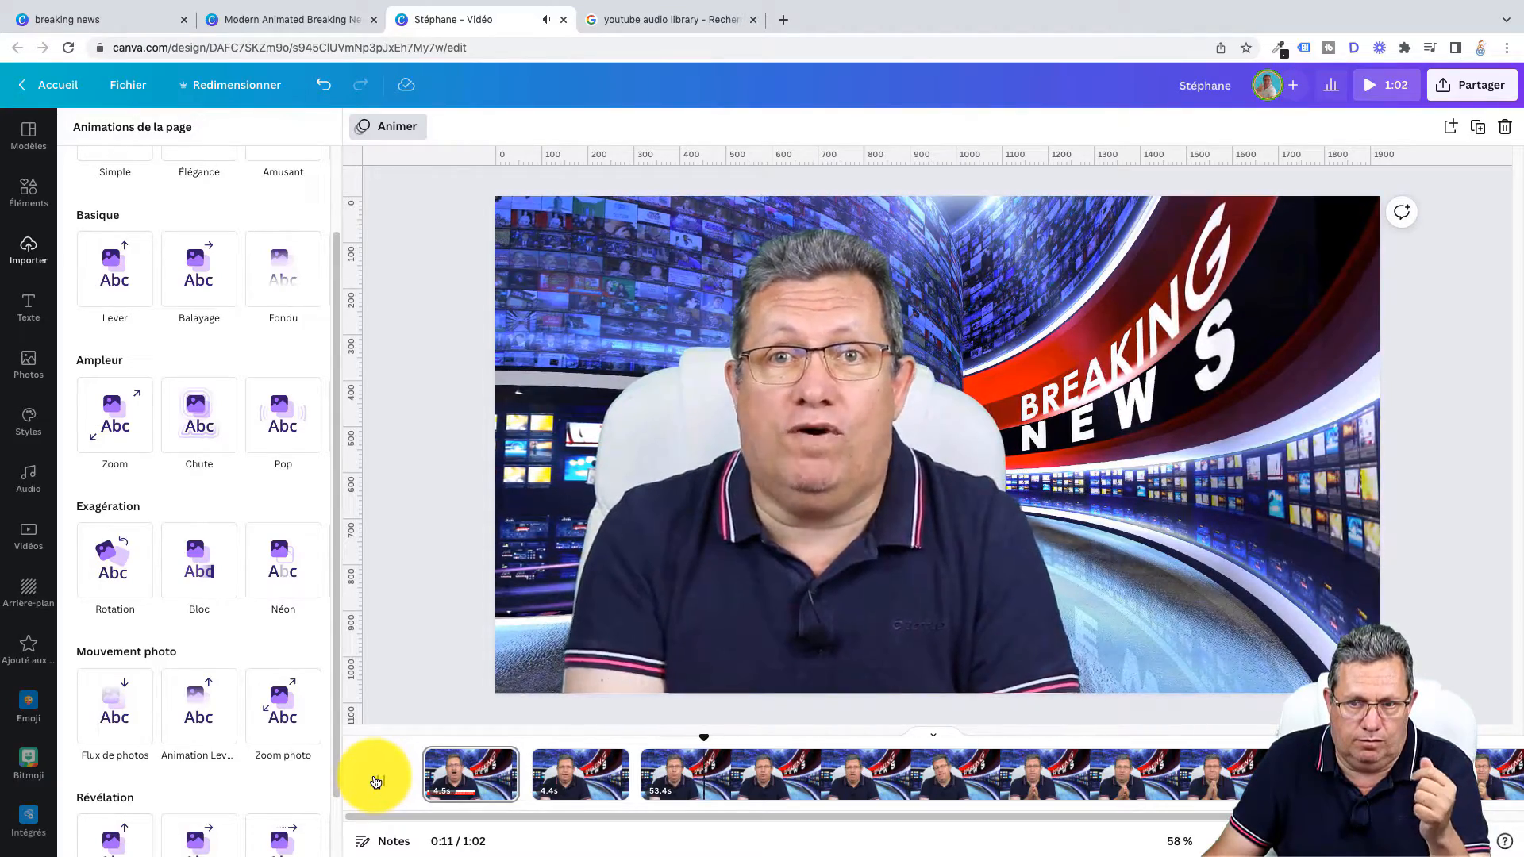
pyautogui.click(375, 782)
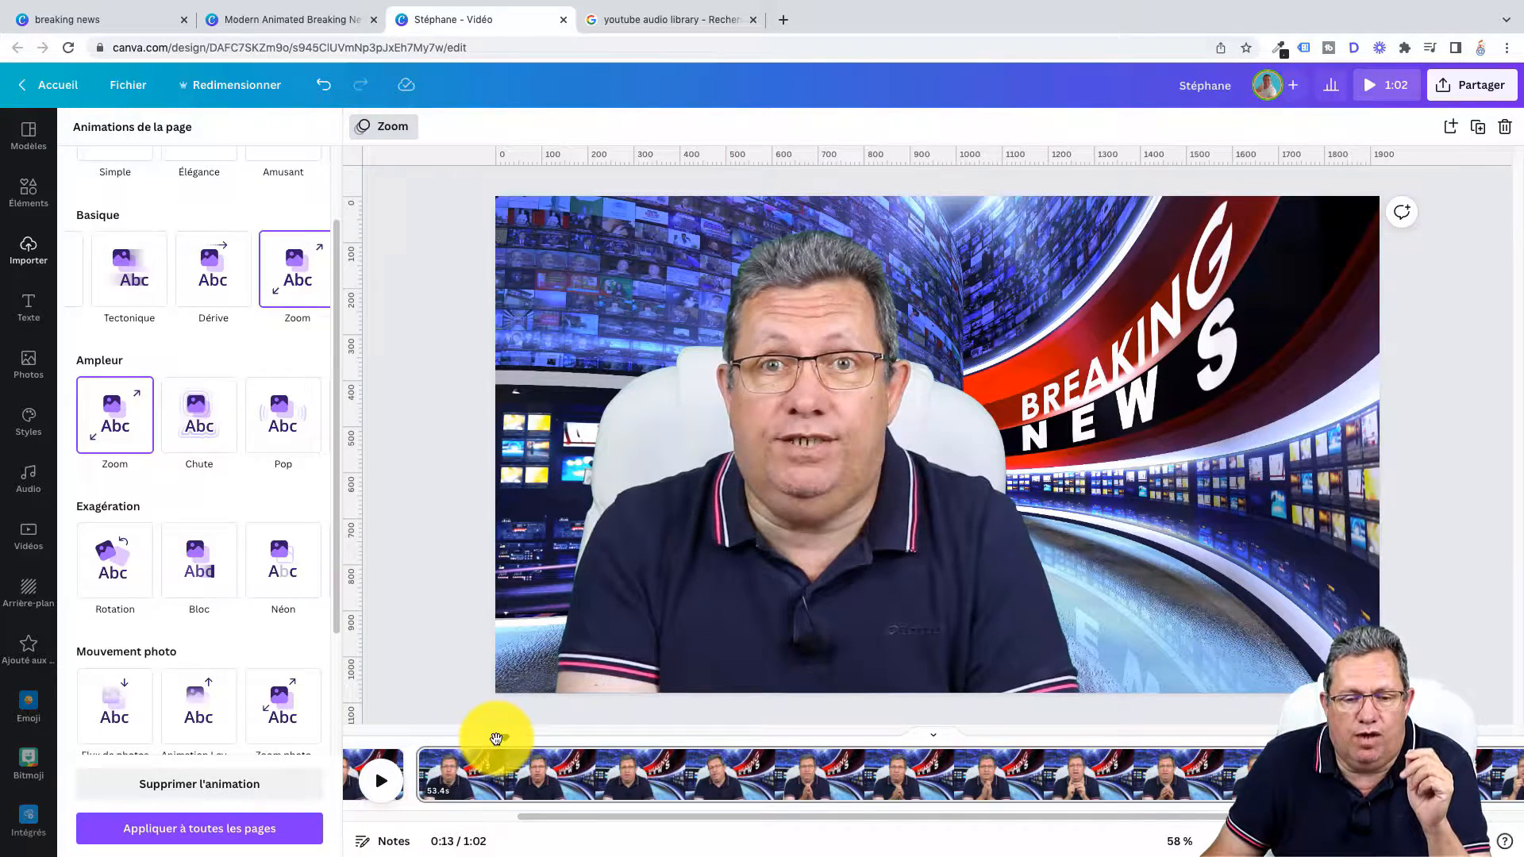
# Move back within the zooming clip, play to about 0:14 and split it there.
pyautogui.moveTo(505, 742); pyautogui.dragTo(477, 743)
pyautogui.click(383, 785)
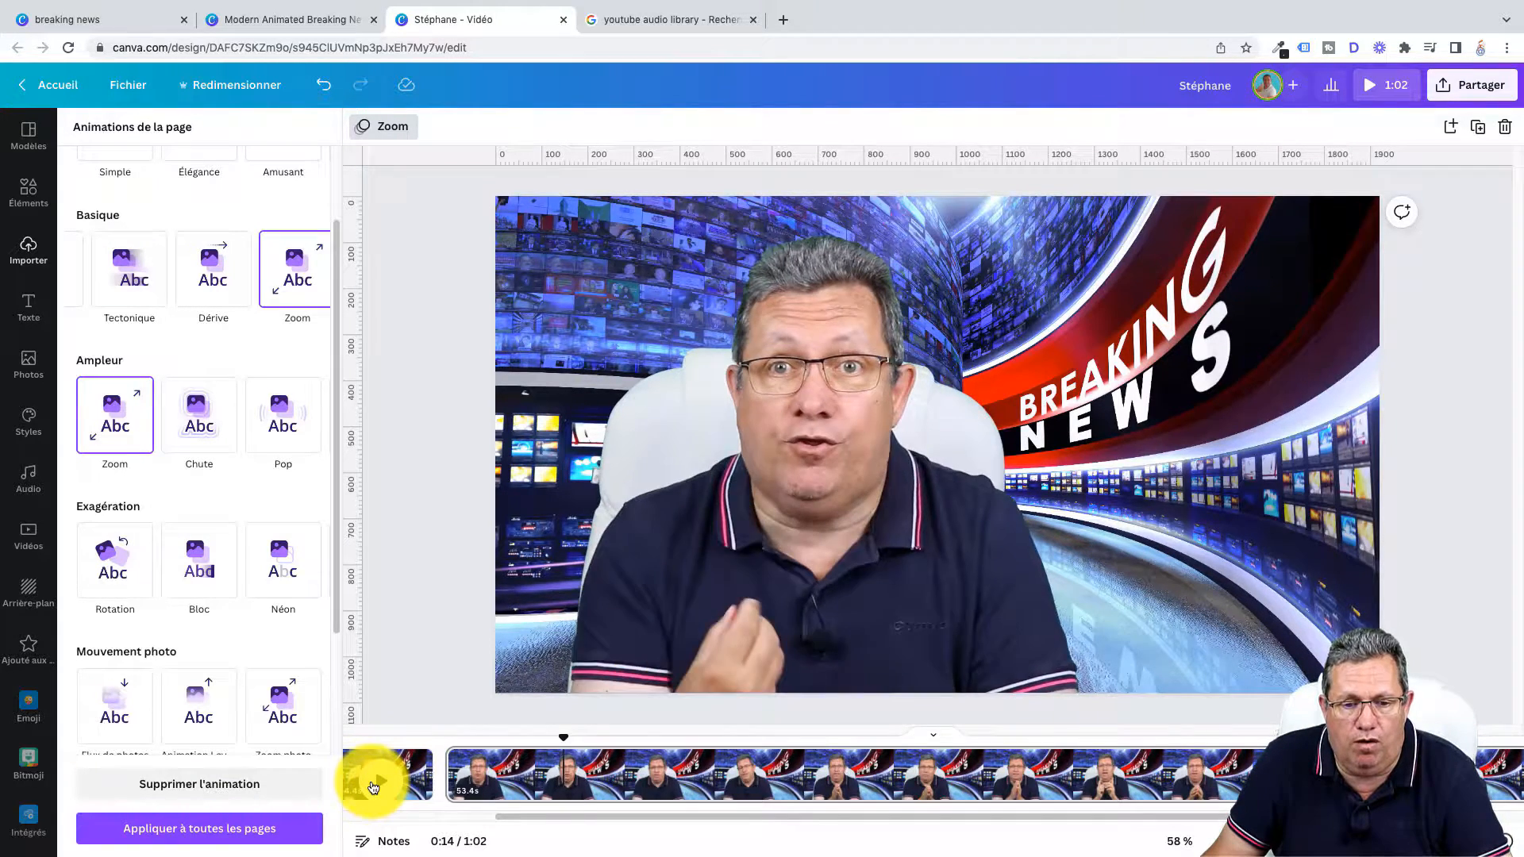
pyautogui.press('s')
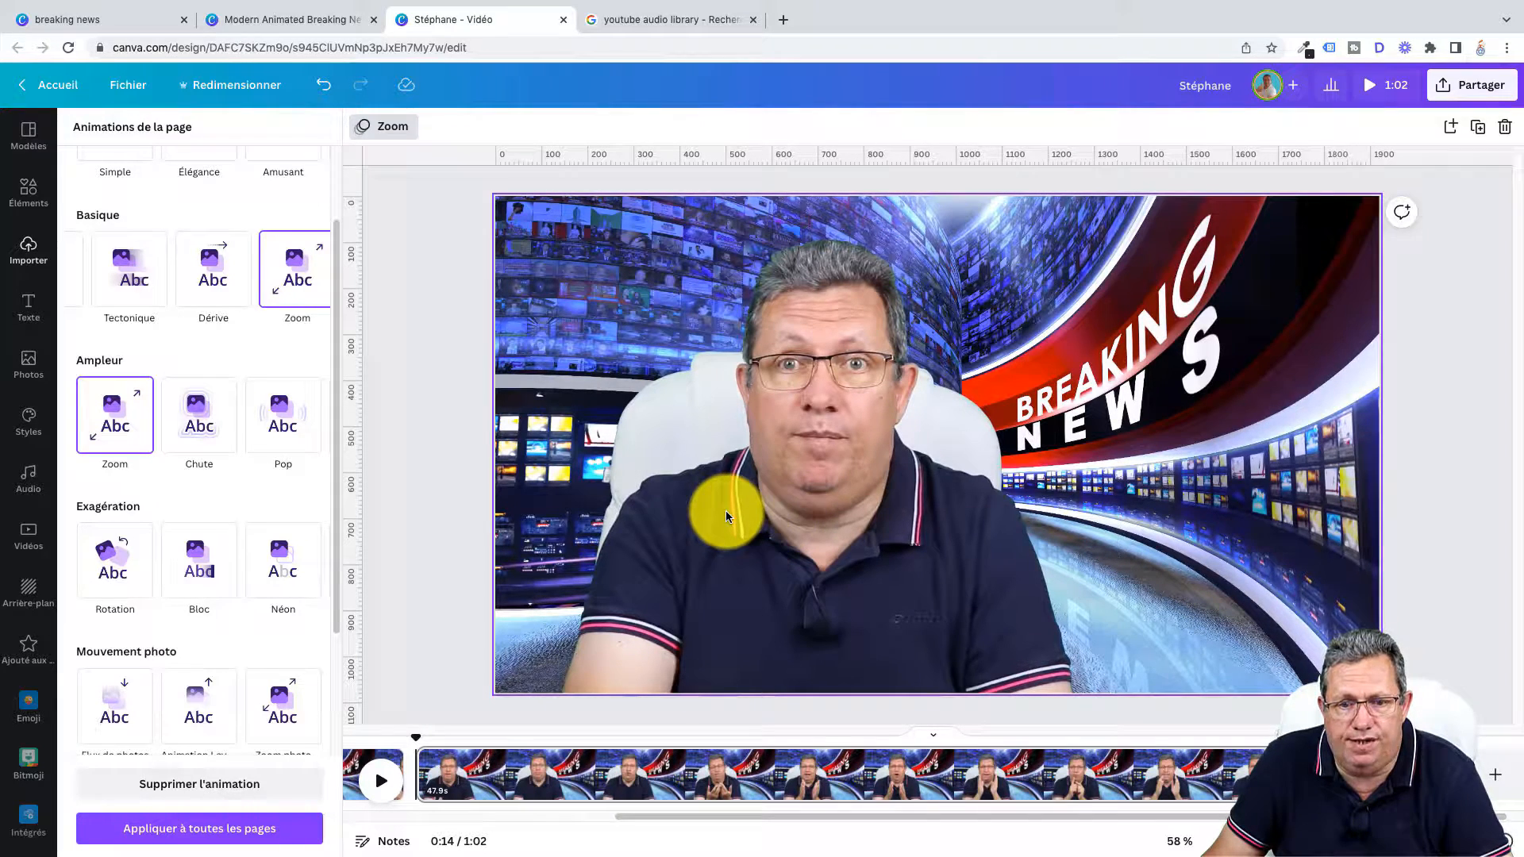
# Remove the Zoom page animation from the last clip.
pyautogui.click(738, 470)
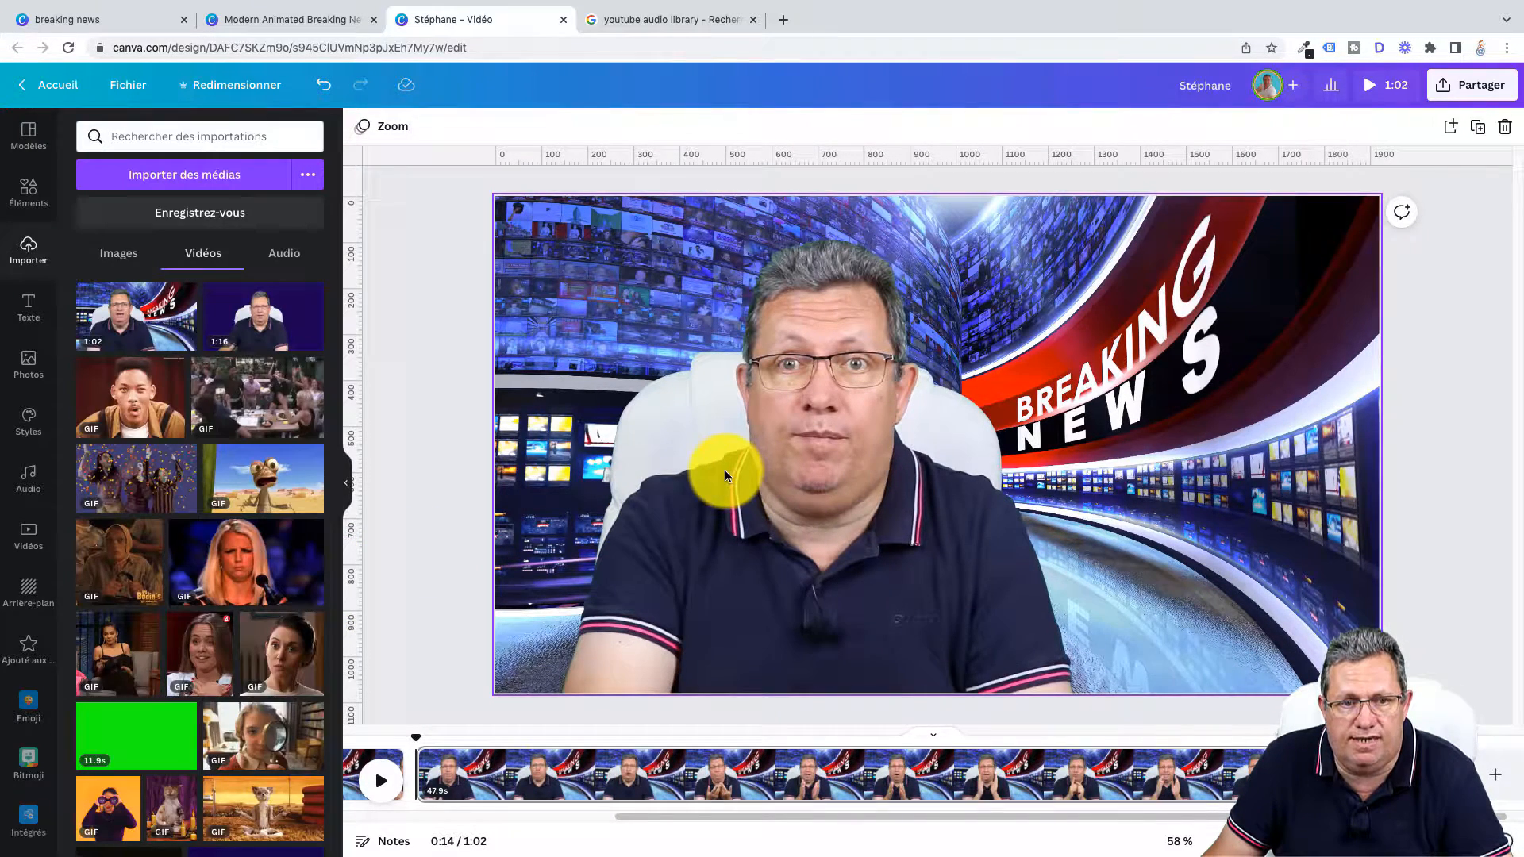
pyautogui.click(726, 471)
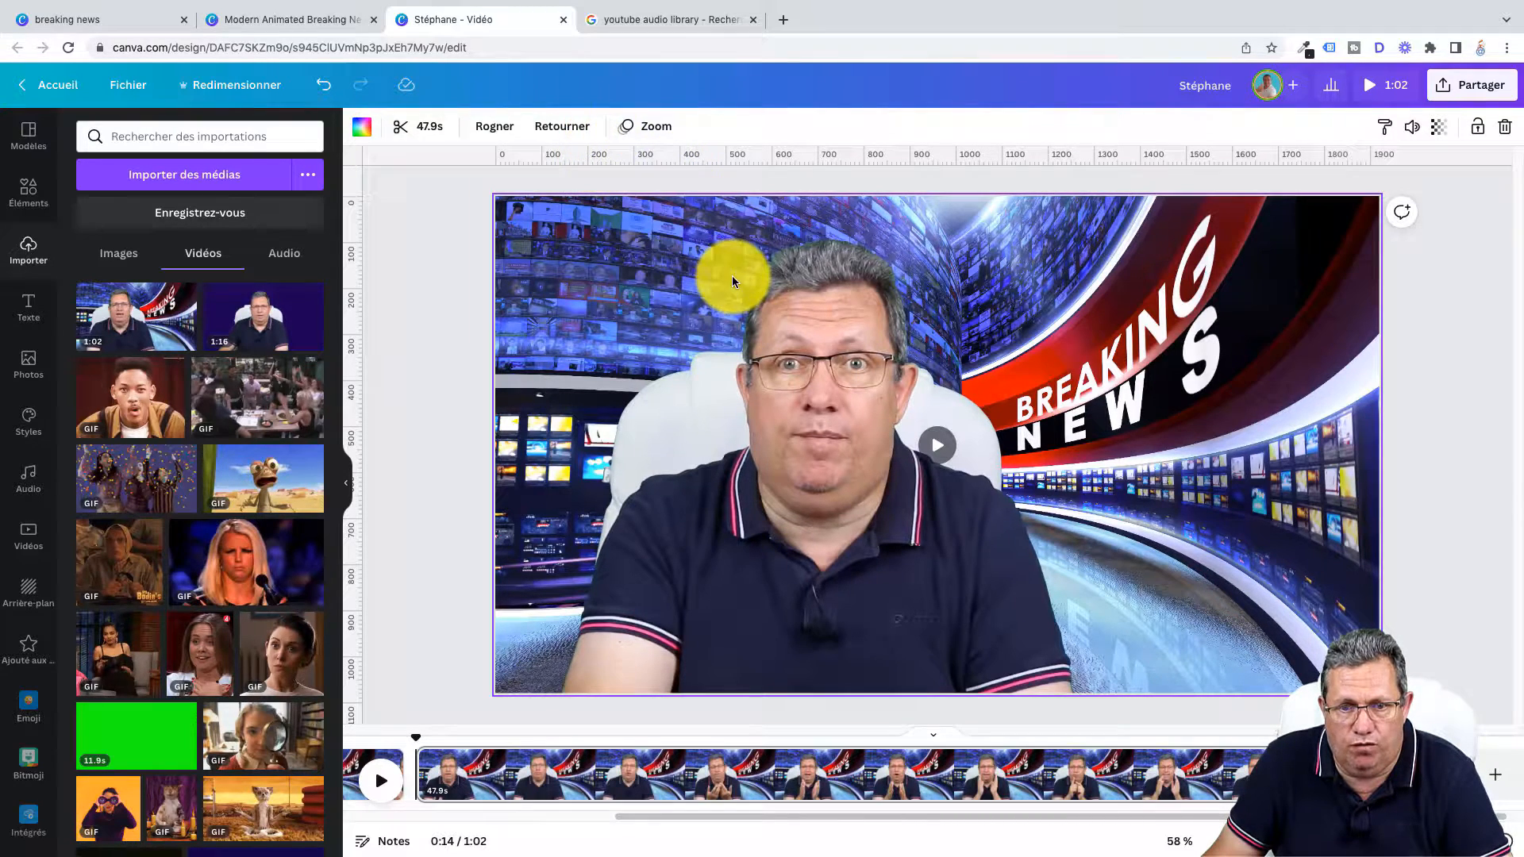
pyautogui.click(655, 126)
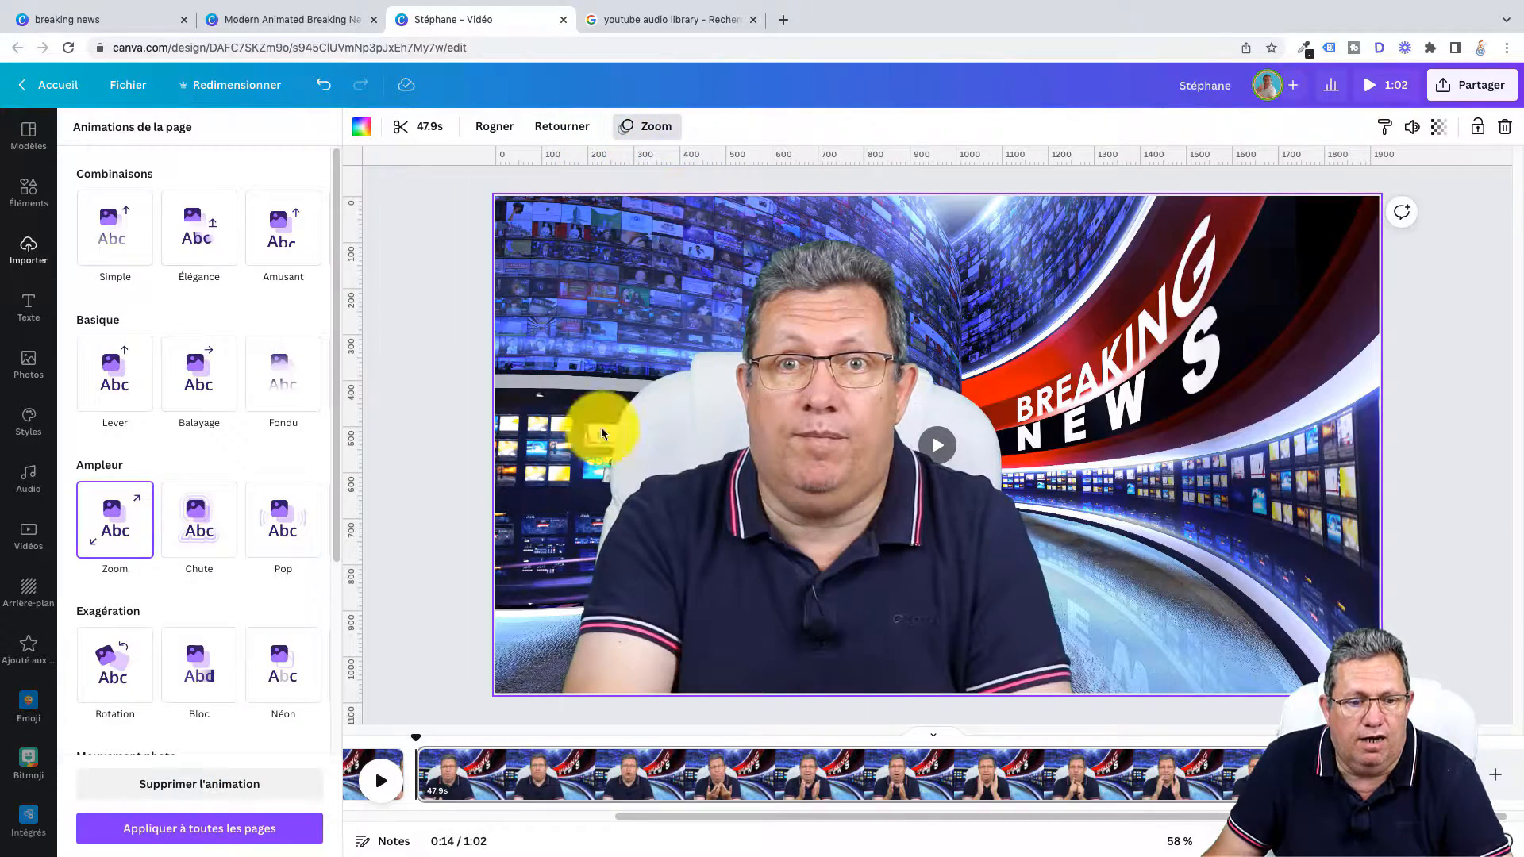
pyautogui.click(204, 789)
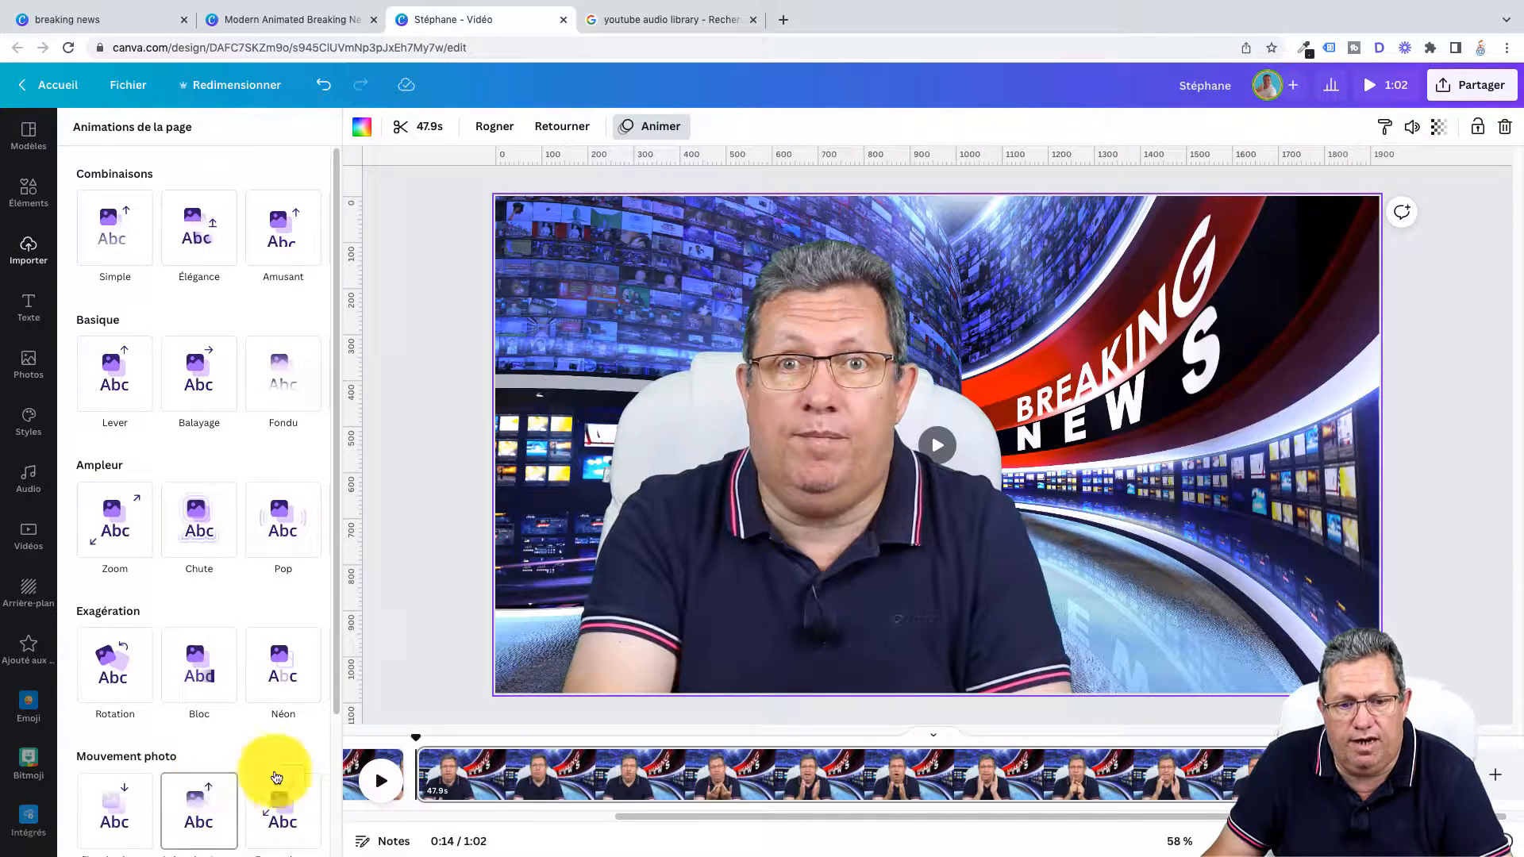
# Go back to an earlier clip and play into the last one to review the change between zooming and static scenes.
pyautogui.moveTo(708, 816); pyautogui.dragTo(530, 836)
pyautogui.moveTo(643, 740); pyautogui.dragTo(524, 732)
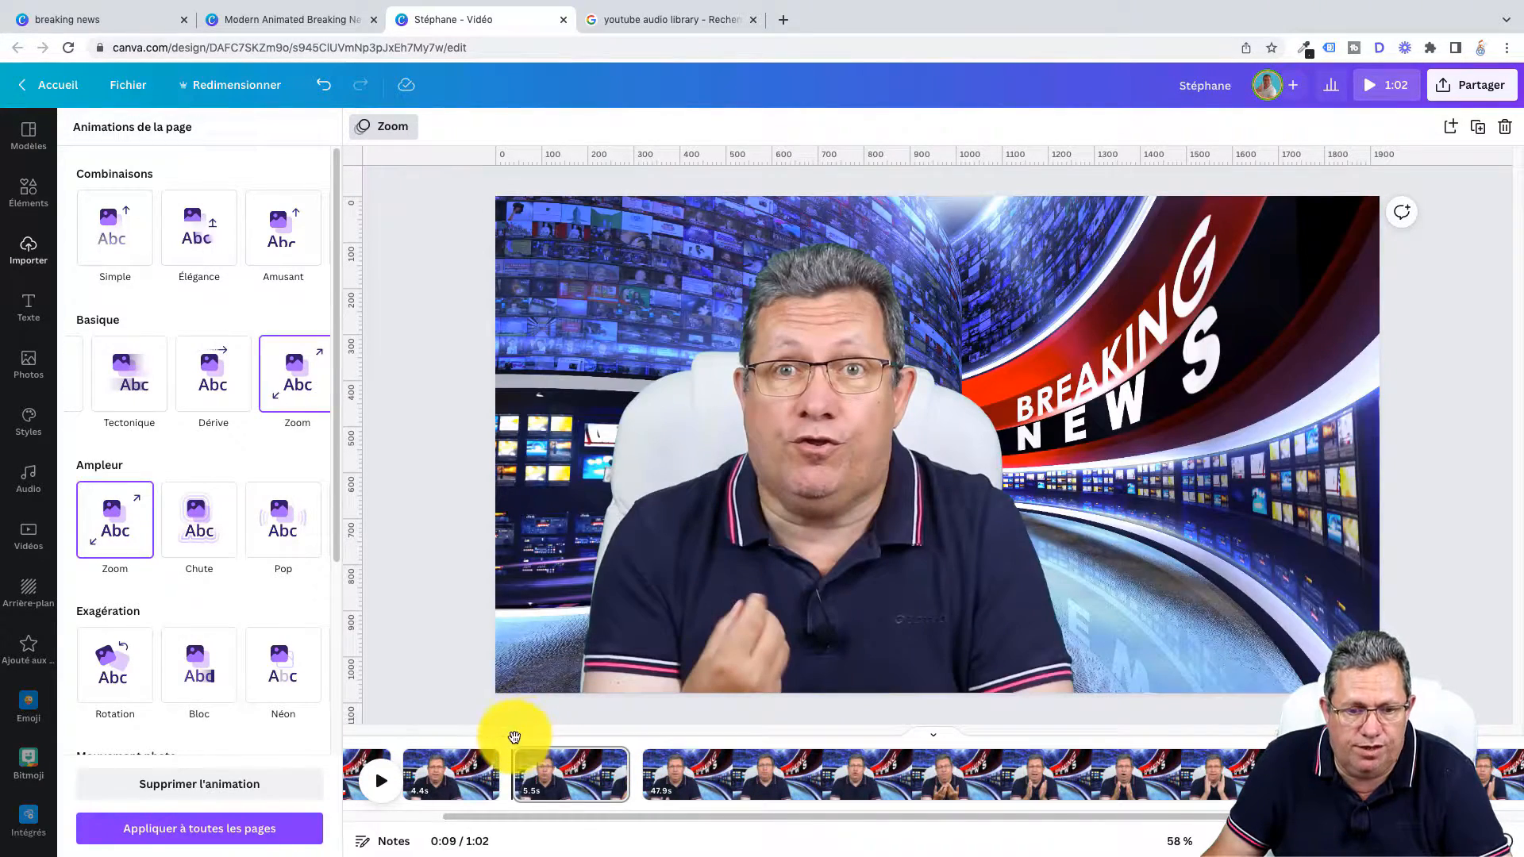
pyautogui.moveTo(511, 742); pyautogui.dragTo(375, 765)
pyautogui.click(382, 786)
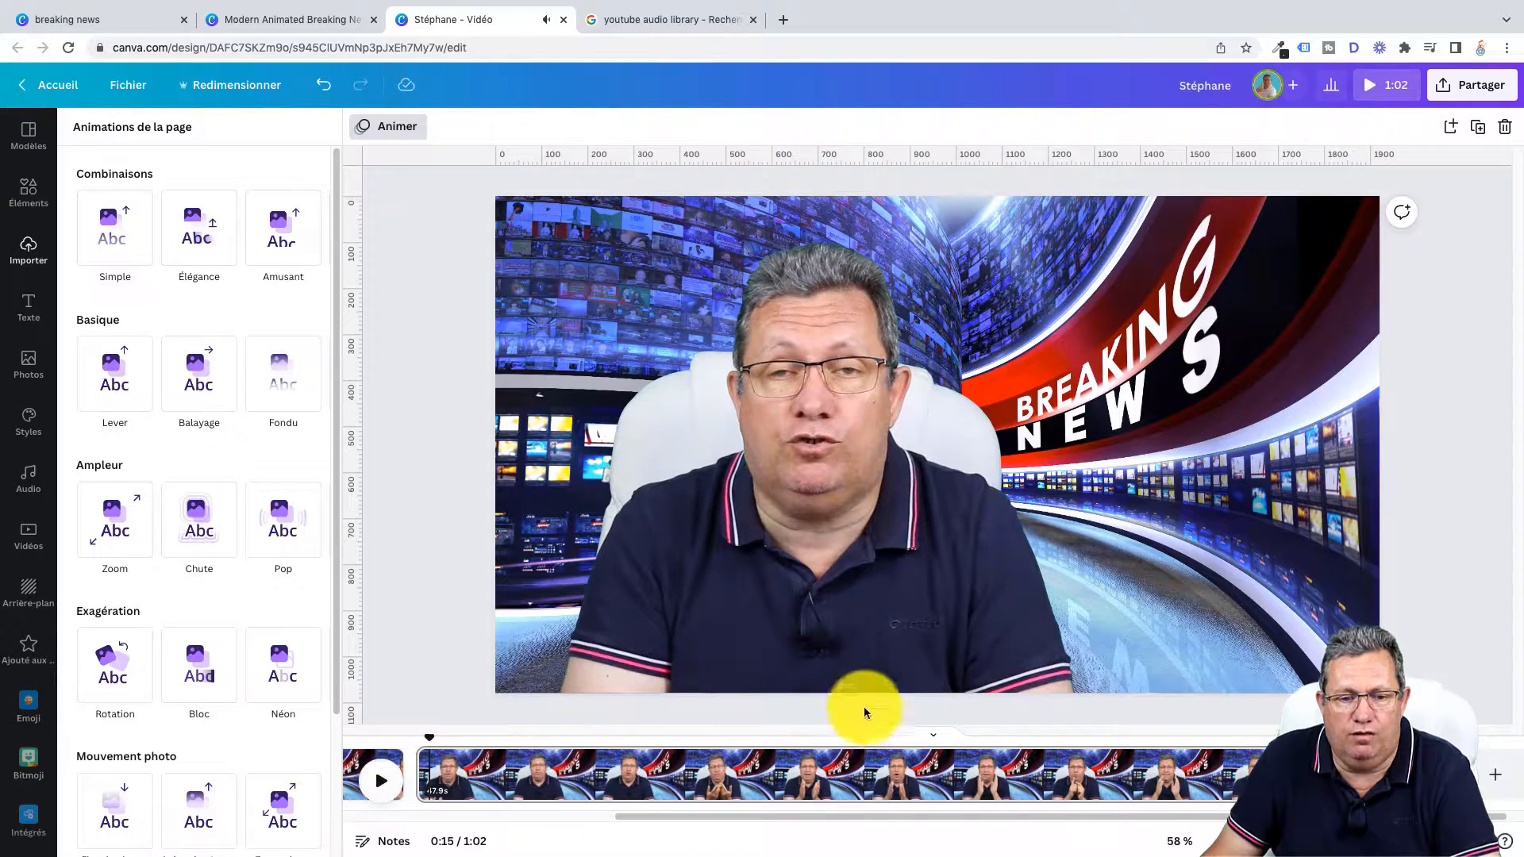
# Add a heading to the last clip at 0:14 and enlarge it to font size 73.
pyautogui.moveTo(428, 738); pyautogui.dragTo(615, 742)
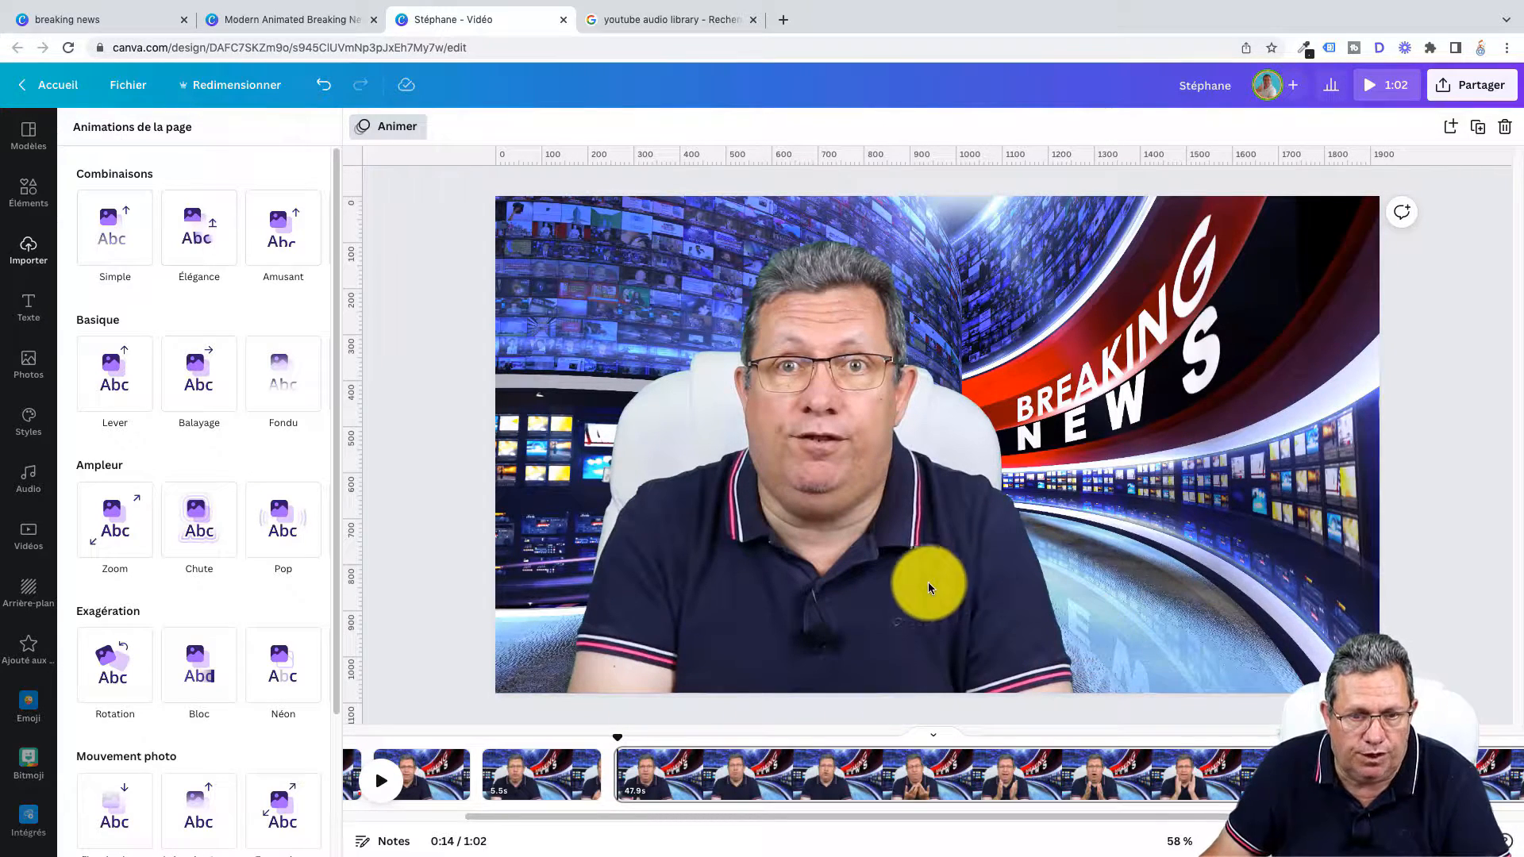
pyautogui.click(29, 308)
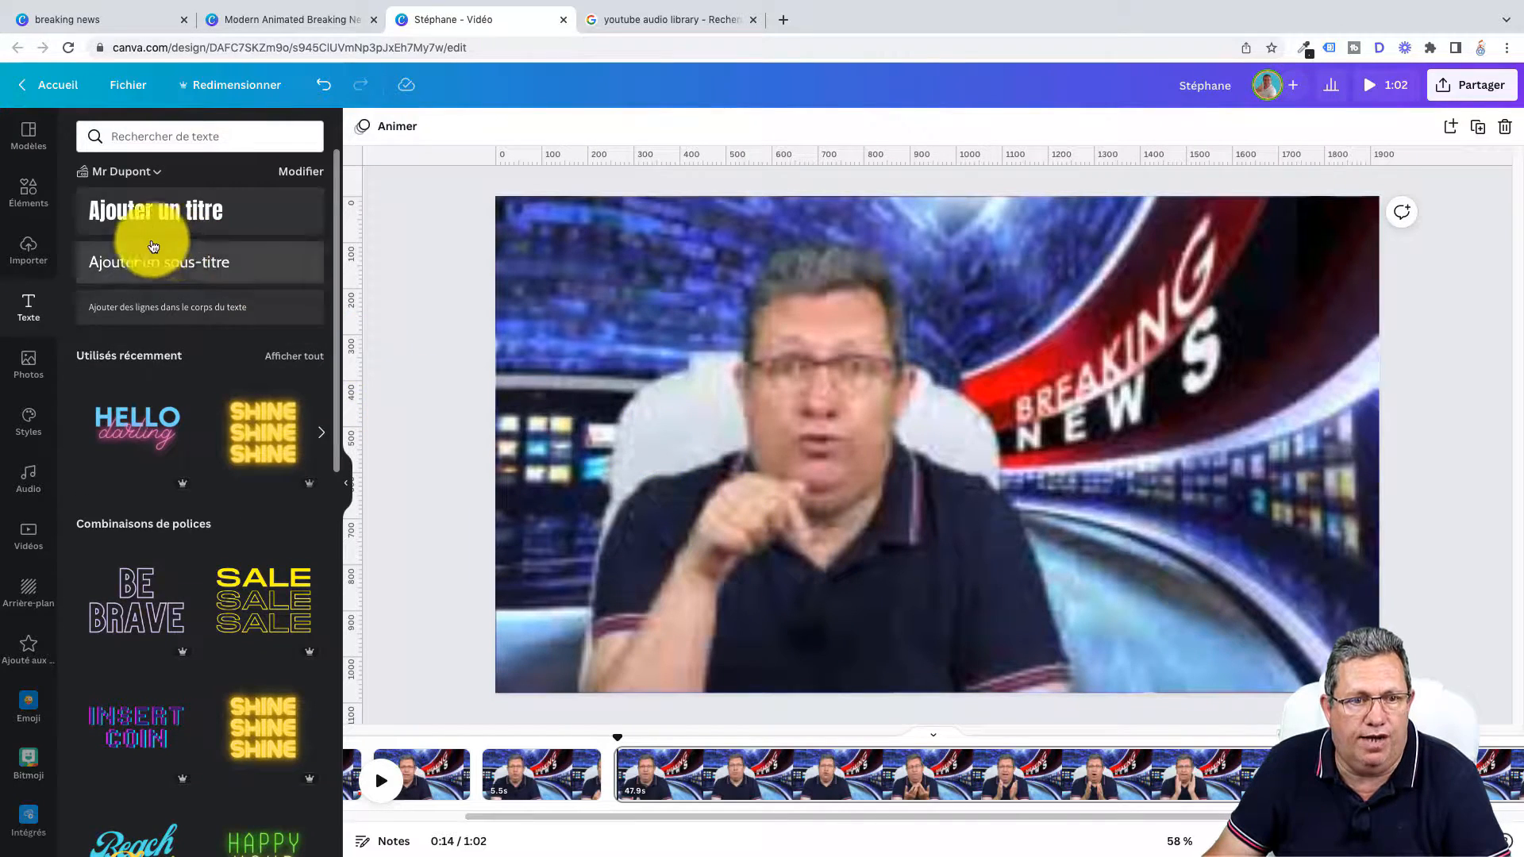
pyautogui.click(189, 218)
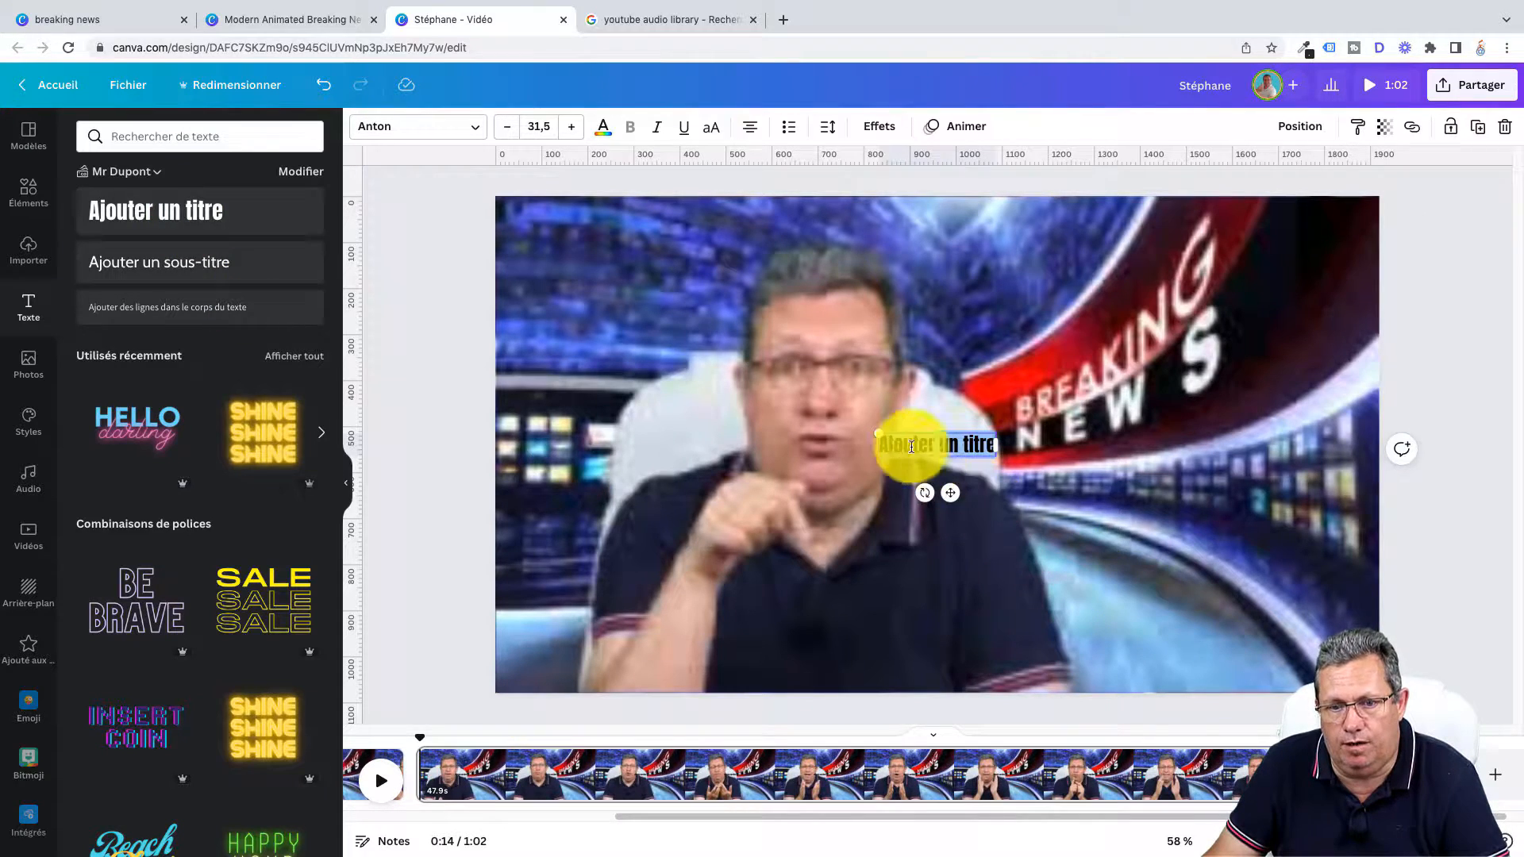
pyautogui.moveTo(880, 435); pyautogui.dragTo(714, 420)
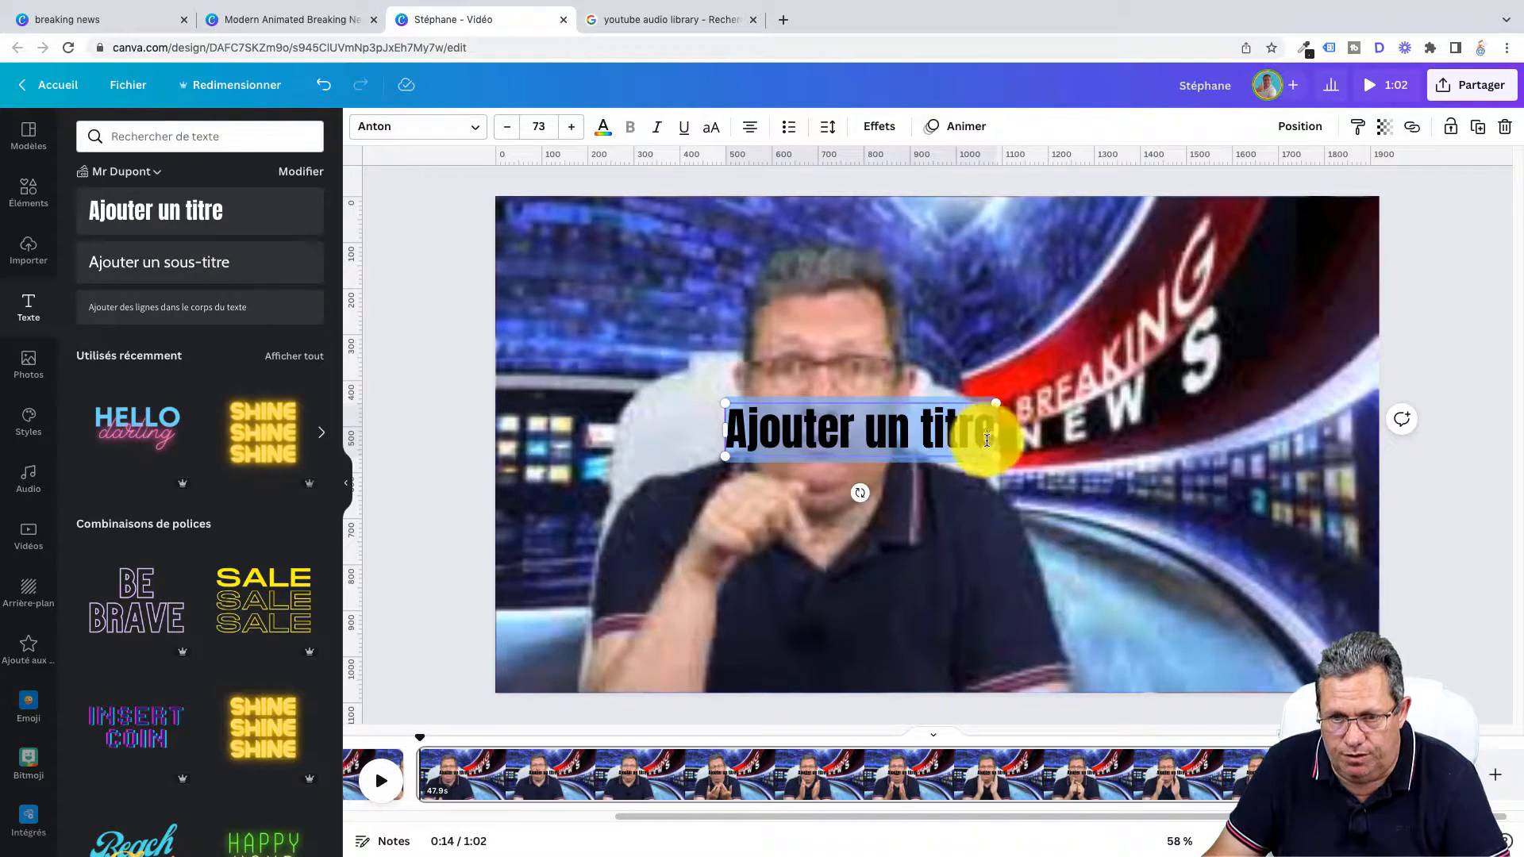
# Replace the heading's placeholder text with "Comment faire apparaitre du texte", correcting the misspelled verb.
pyautogui.click(730, 432)
pyautogui.moveTo(731, 432); pyautogui.dragTo(1042, 470)
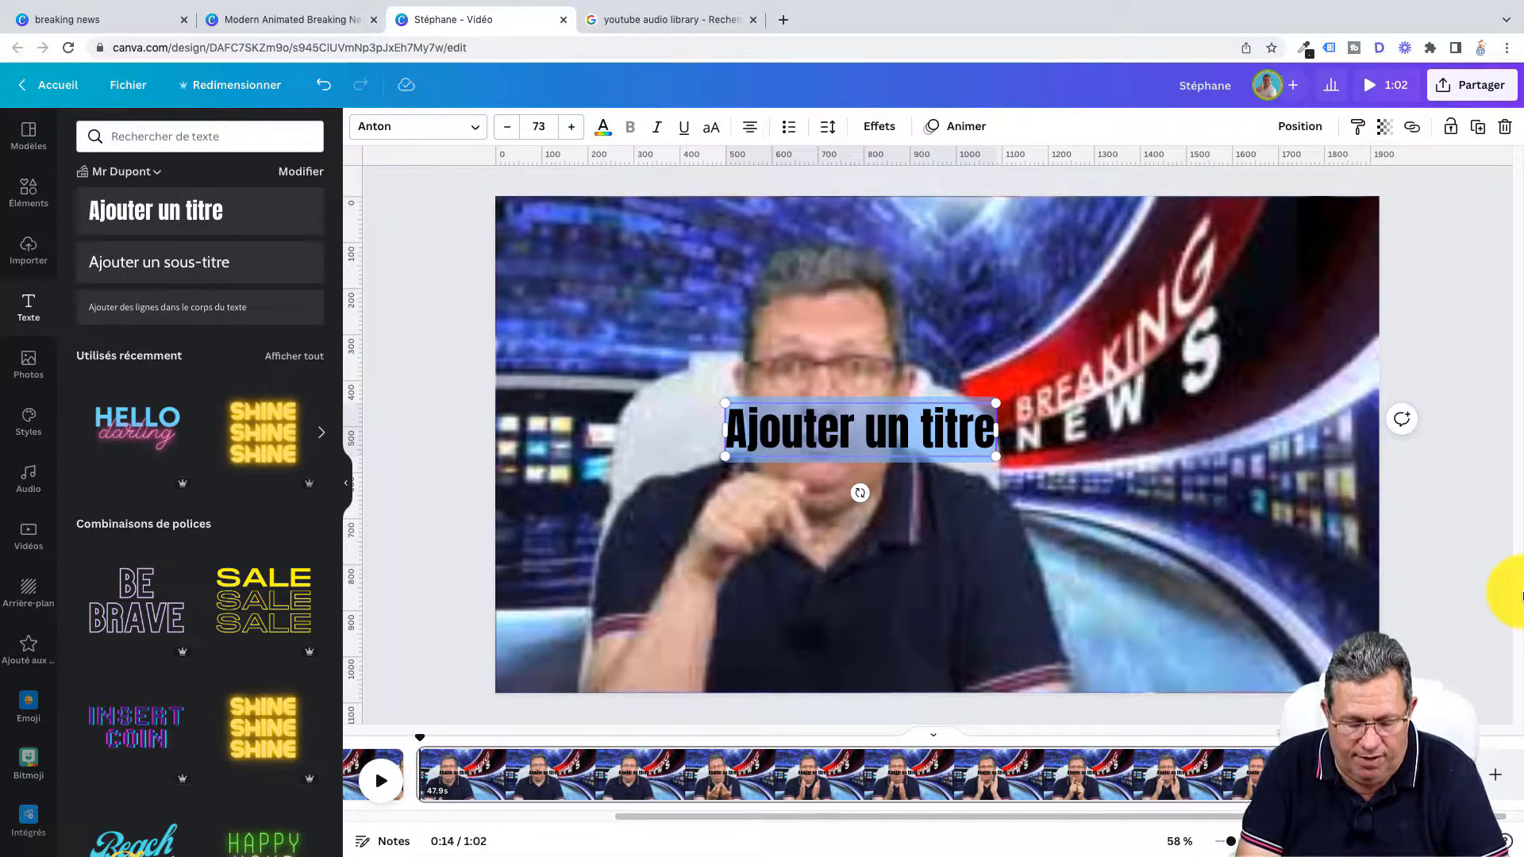
pyautogui.write('Comment faire a')
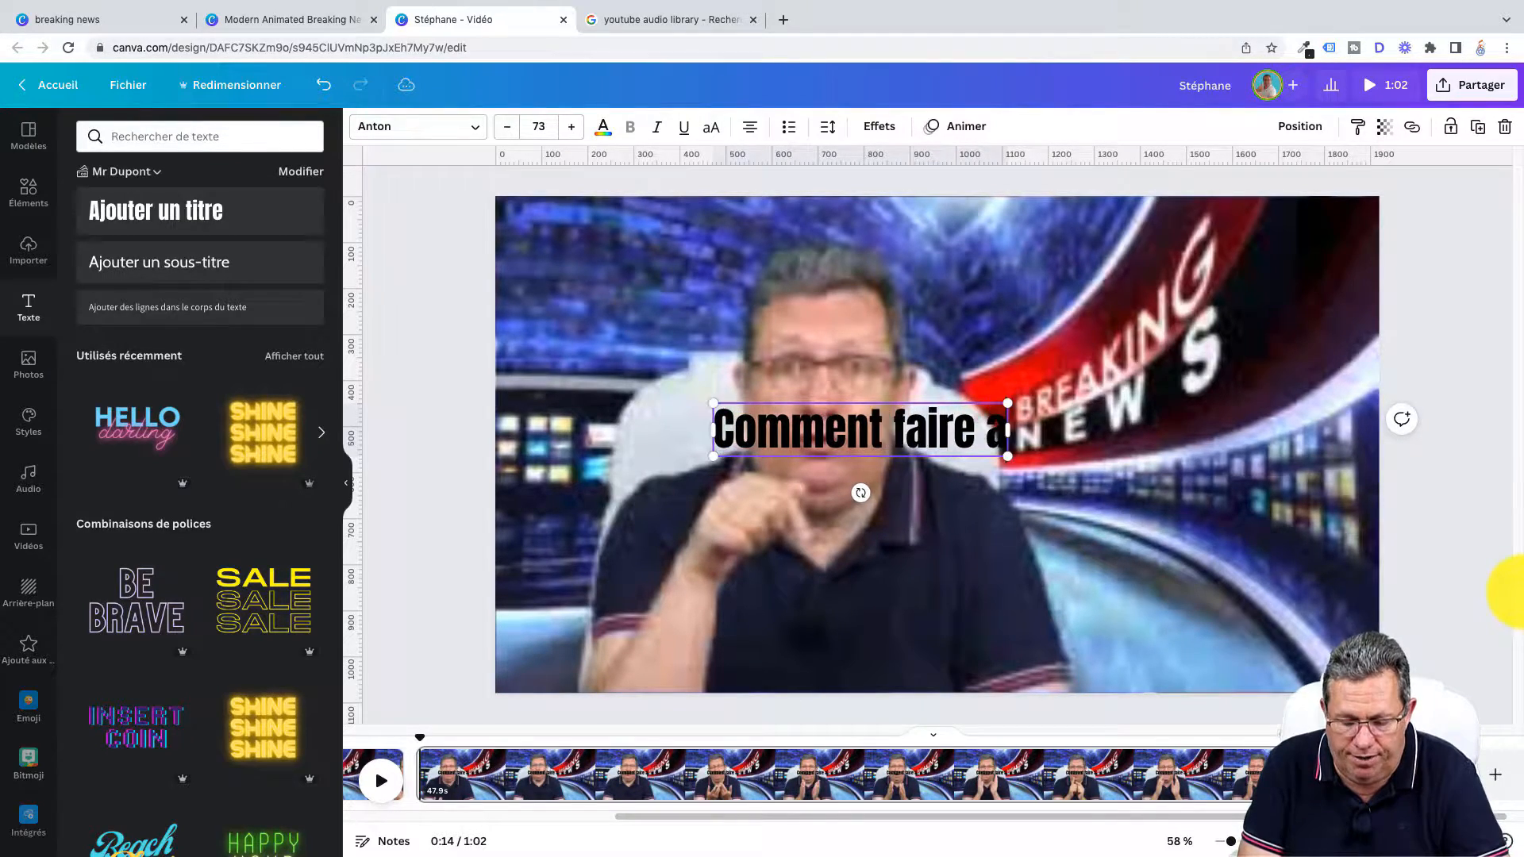
pyautogui.write('pparitre')
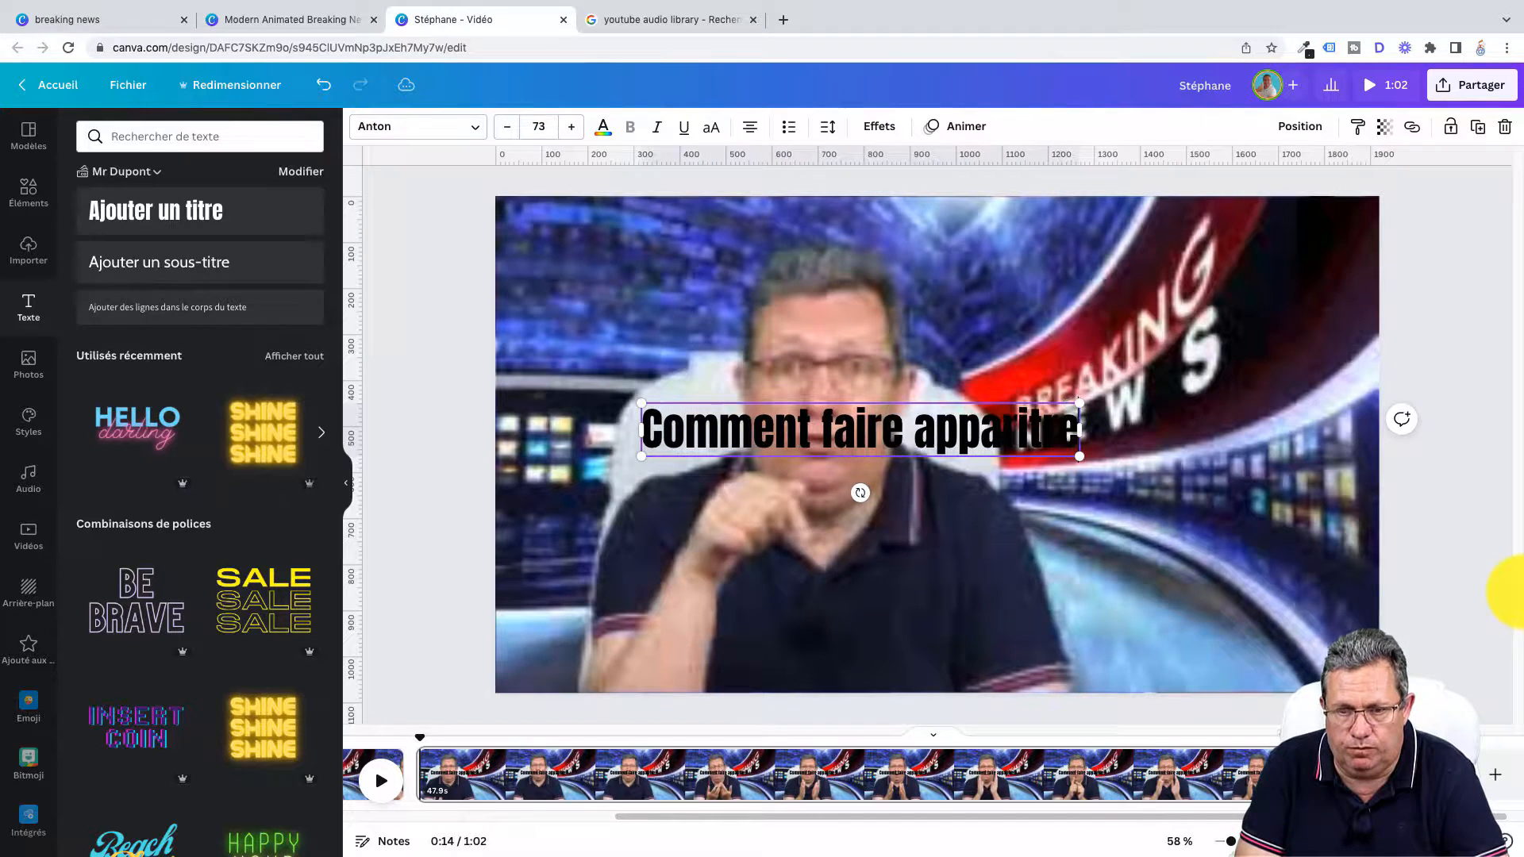
pyautogui.write(' du texte')
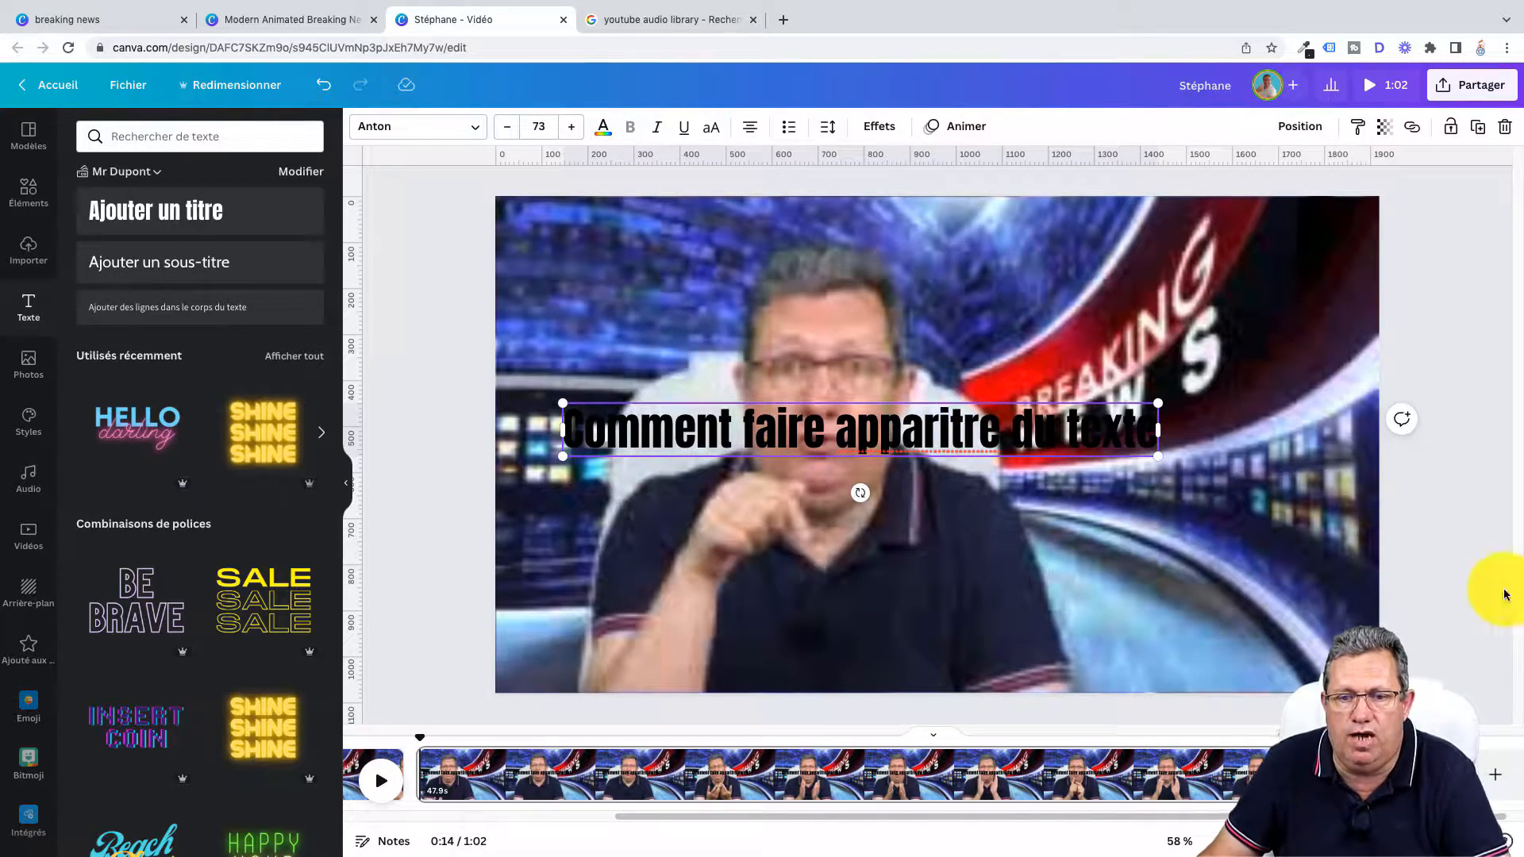
pyautogui.rightClick(934, 431)
pyautogui.click(968, 436)
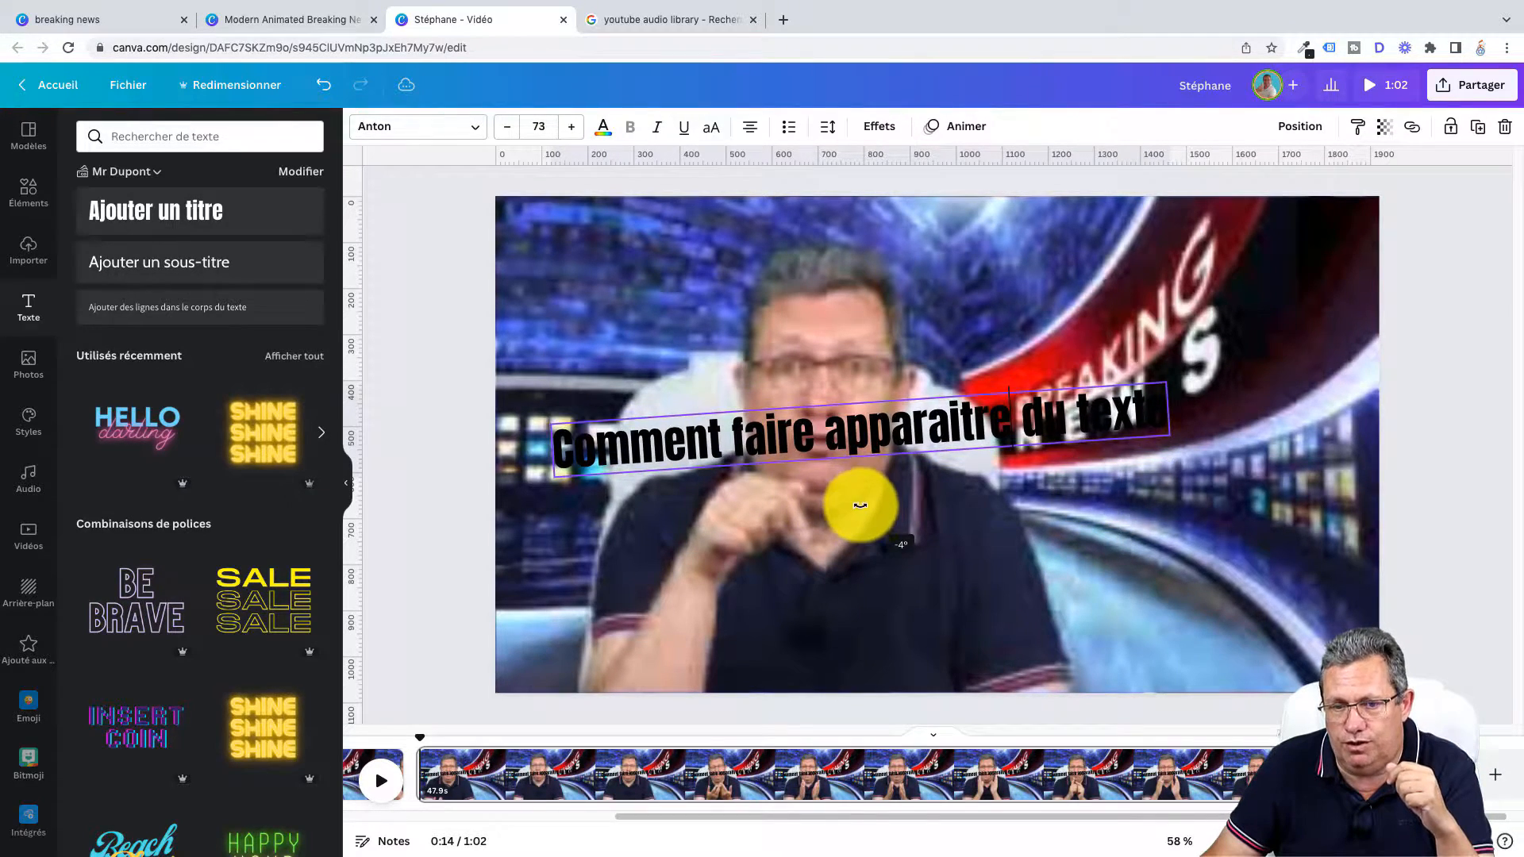
# Move the heading horizontally centred near the lower edge of the video frame.
pyautogui.click(954, 513)
pyautogui.moveTo(978, 421); pyautogui.dragTo(990, 571)
pyautogui.moveTo(1026, 601); pyautogui.dragTo(1064, 612)
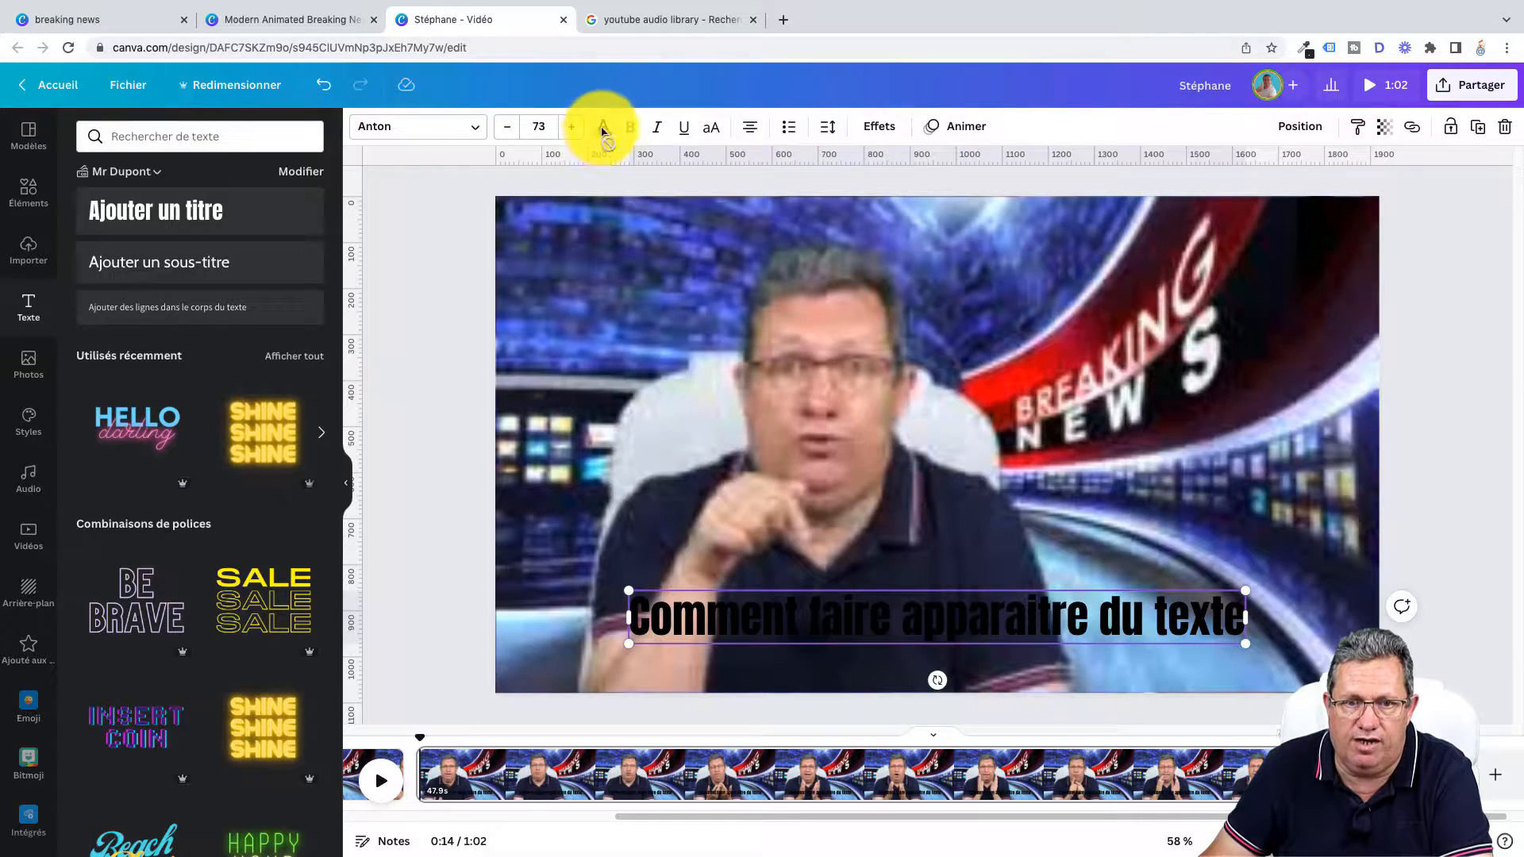
# Give the heading an Arrière-plan effect with spread 1 in the brand's orange-yellow, and colour its text in the brand's purple.
pyautogui.click(875, 129)
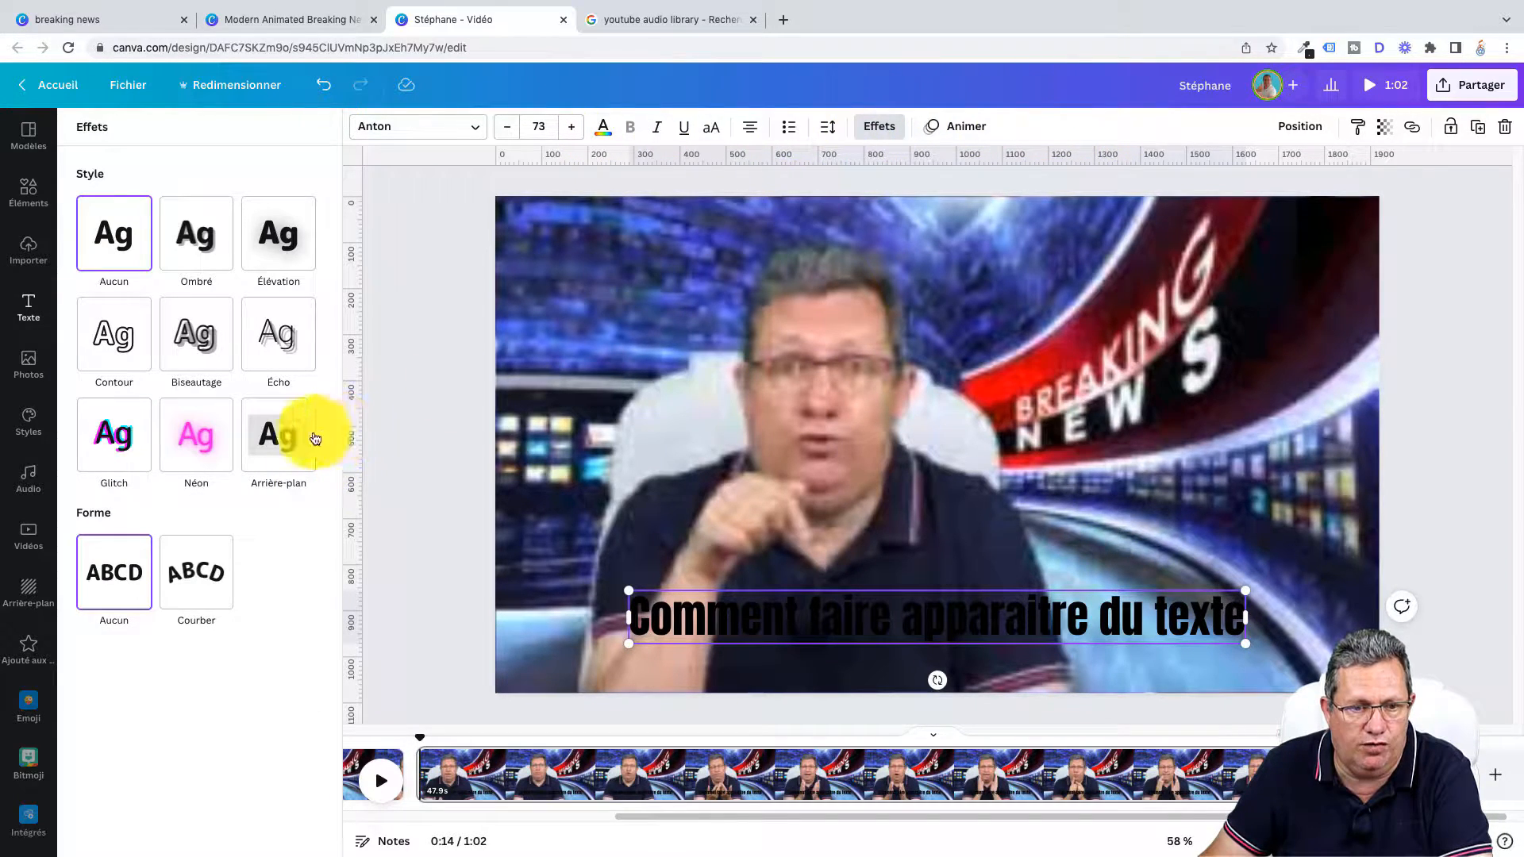
pyautogui.click(272, 445)
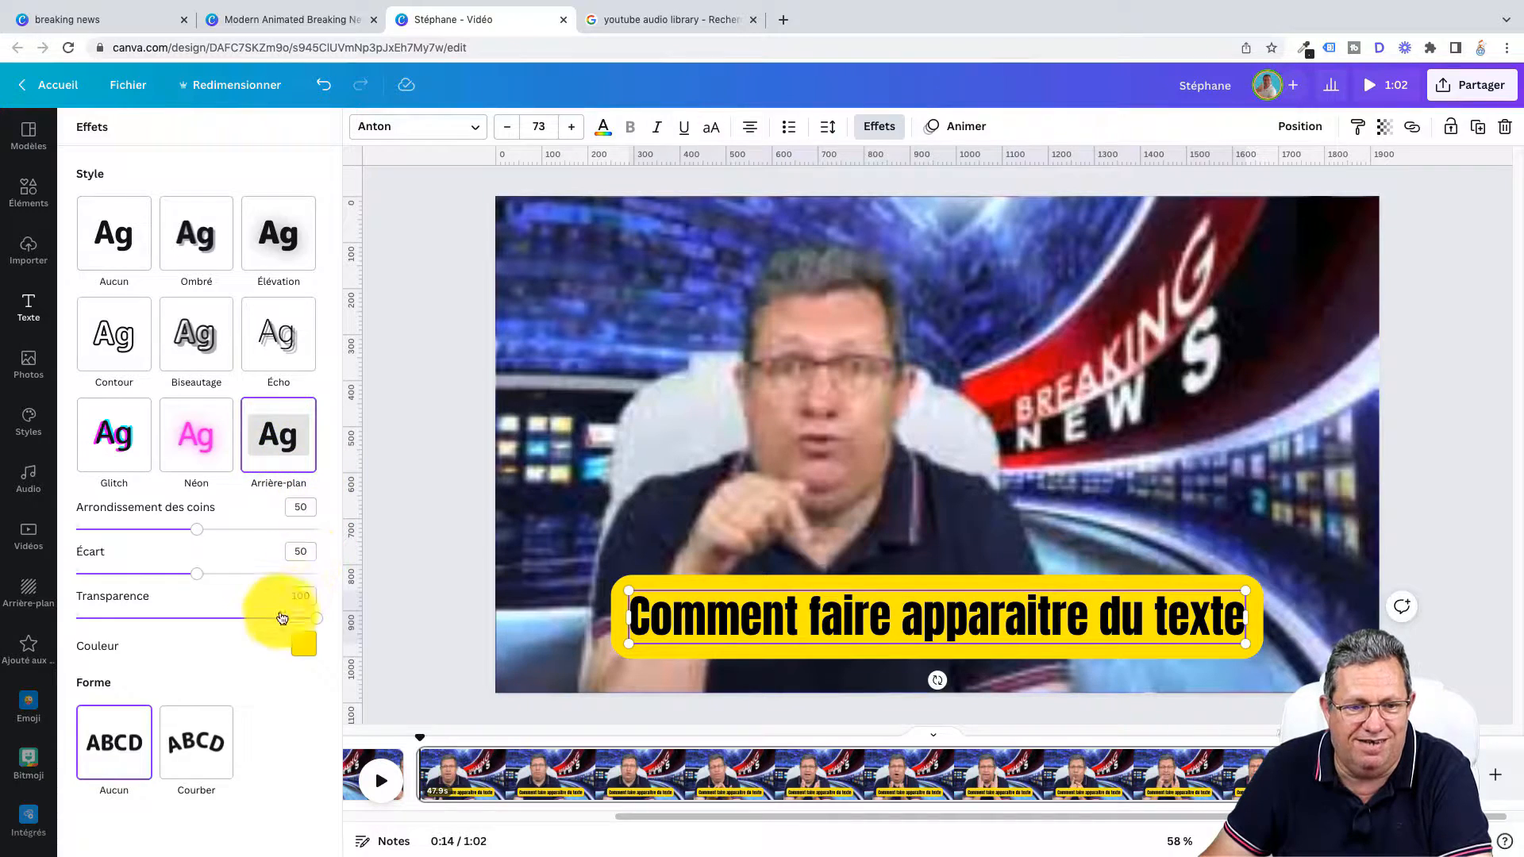
pyautogui.moveTo(194, 577); pyautogui.dragTo(74, 576)
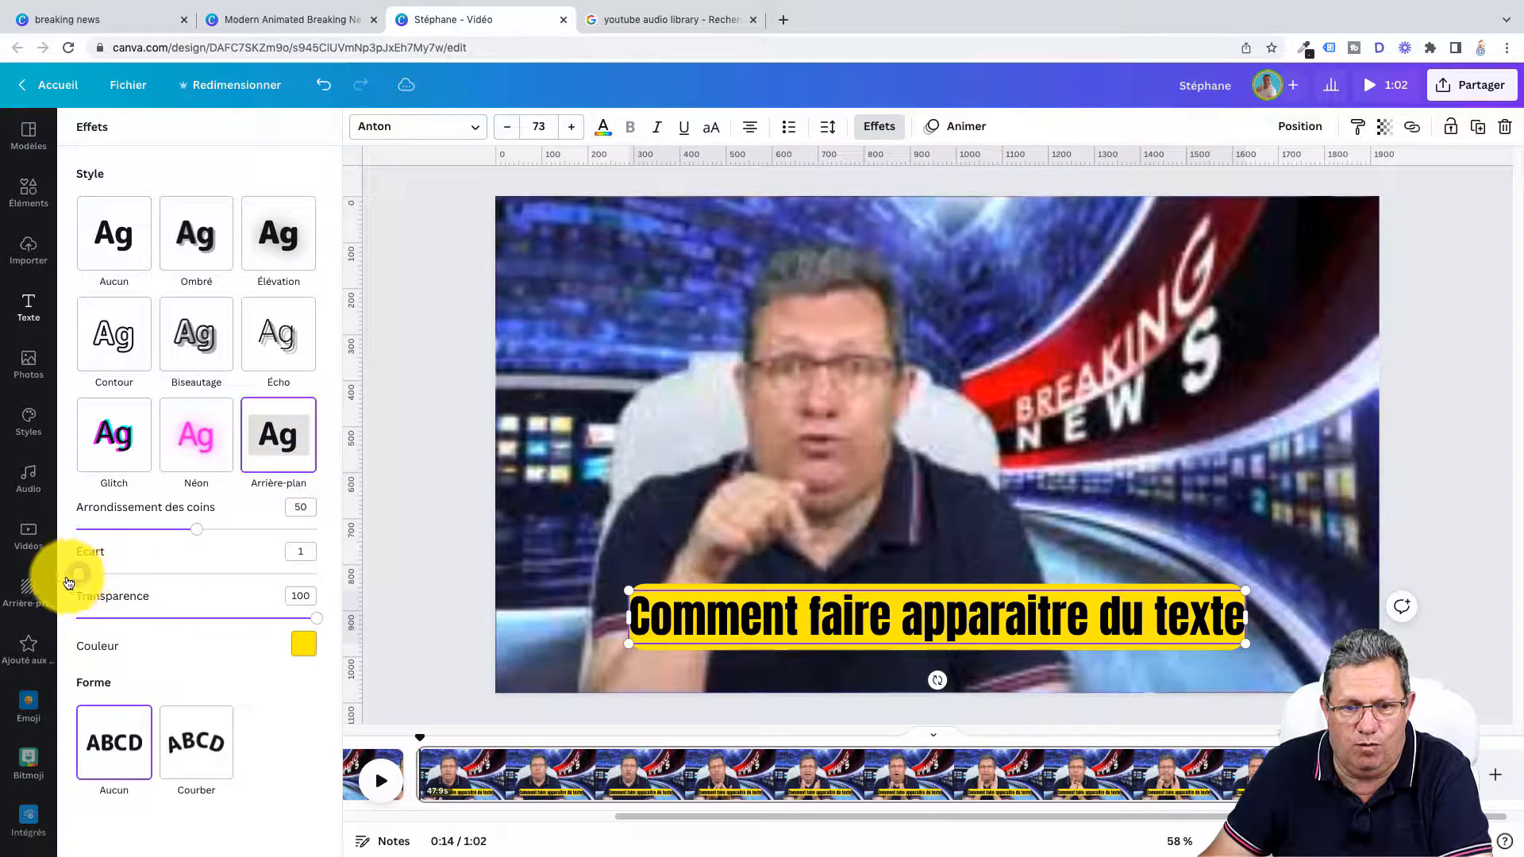
pyautogui.click(304, 644)
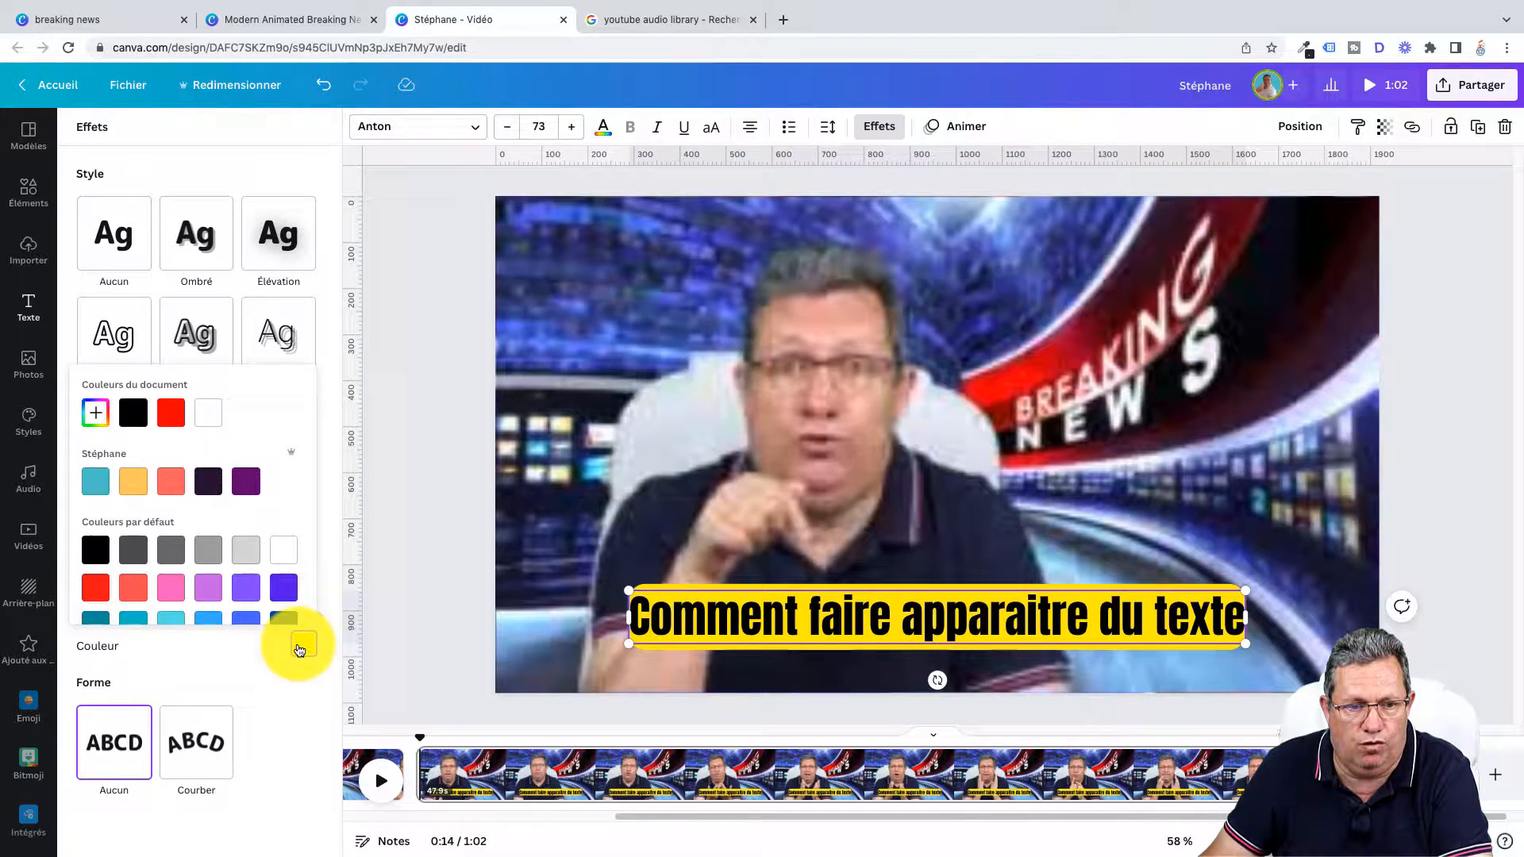
pyautogui.click(133, 493)
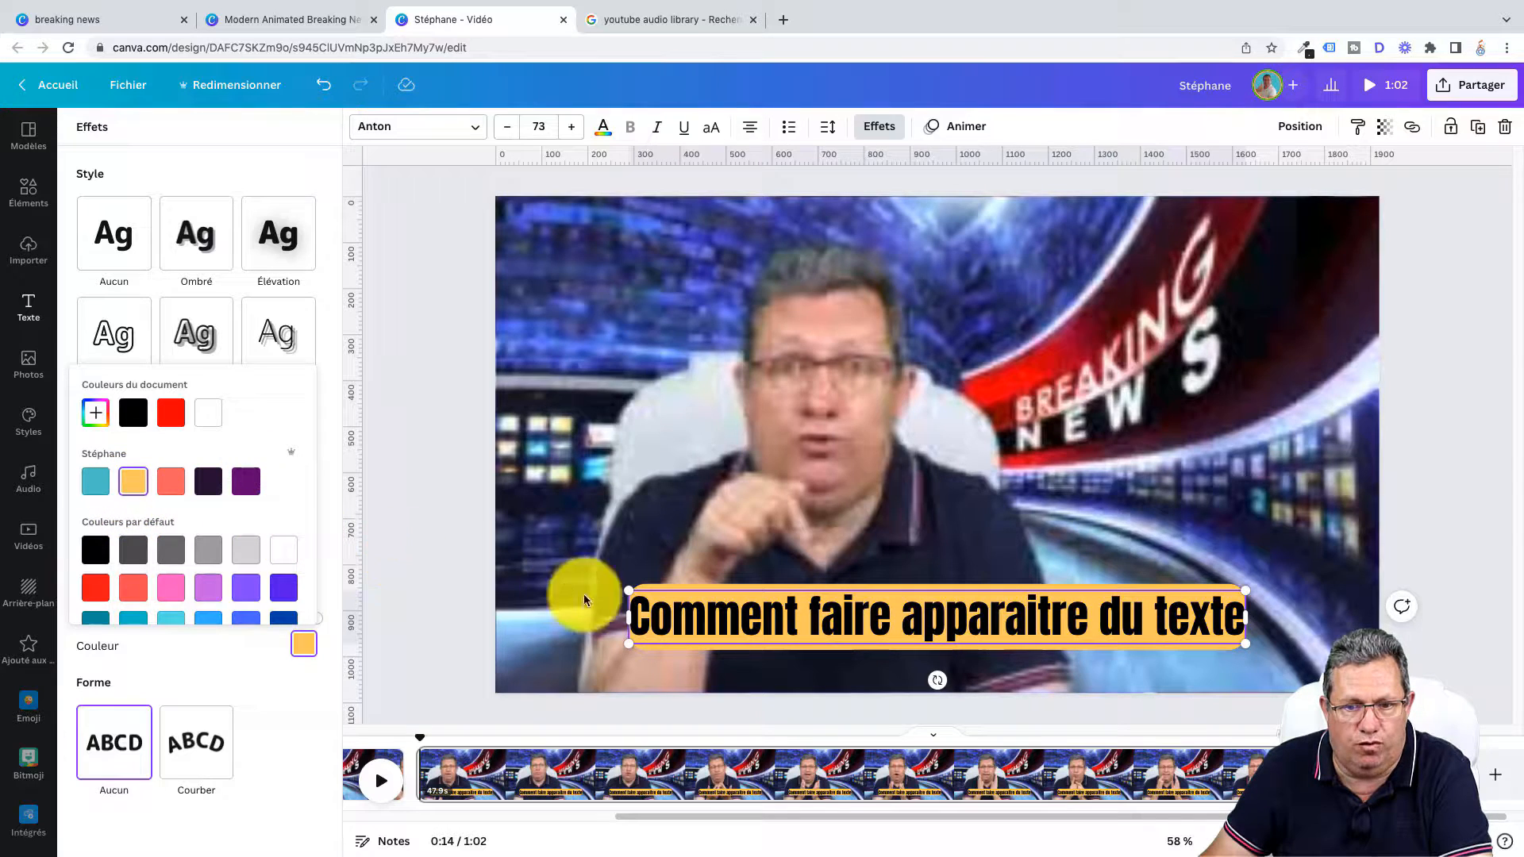
pyautogui.click(603, 129)
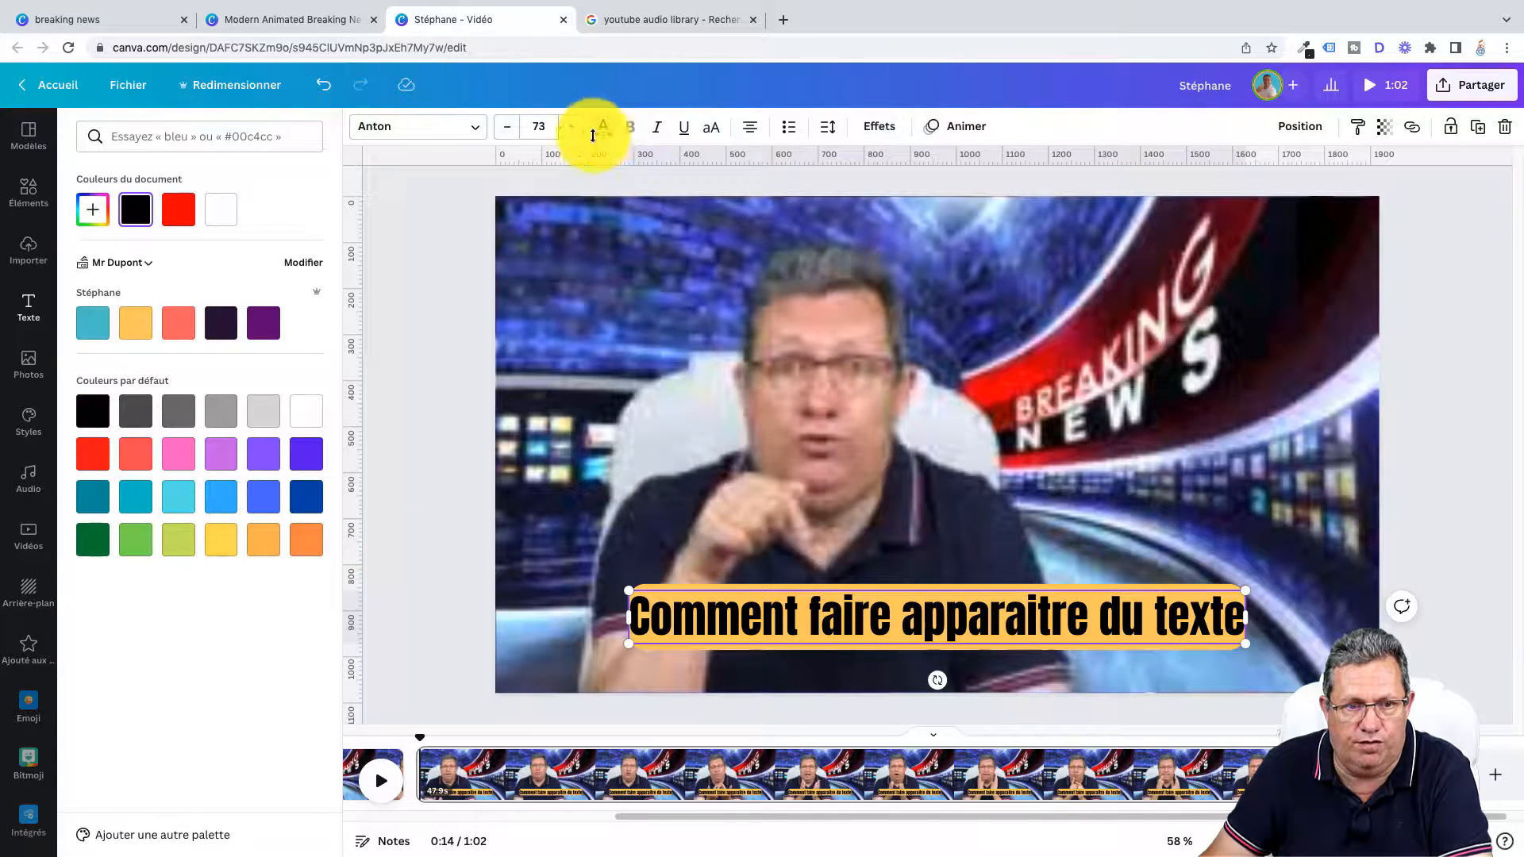
pyautogui.click(263, 323)
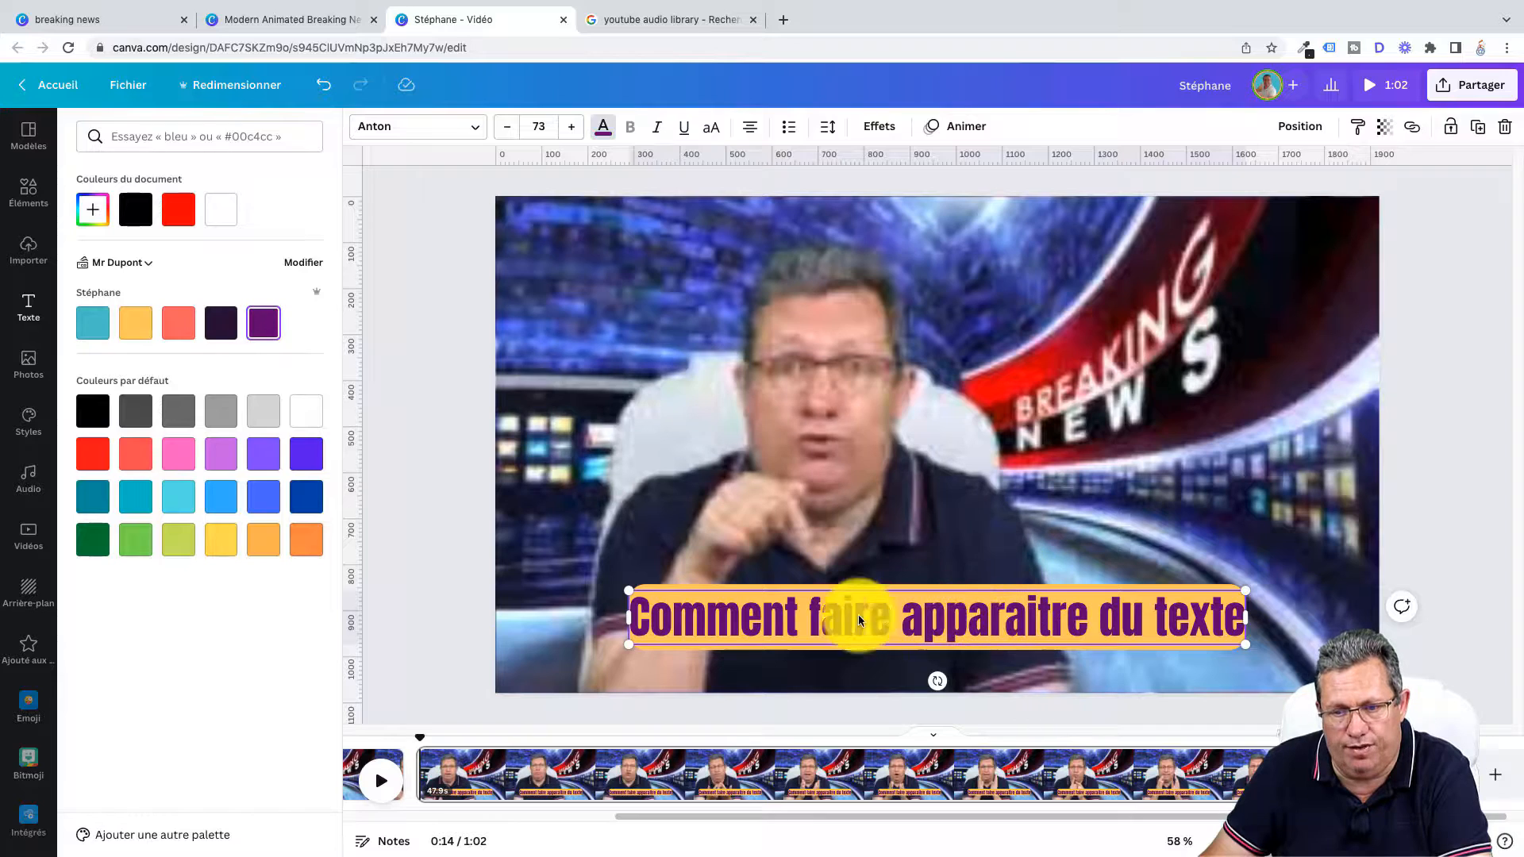
# Preview the Bloc text animation, then shrink the heading to font size 46 and reposition it near the frame's lower edge.
pyautogui.click(973, 130)
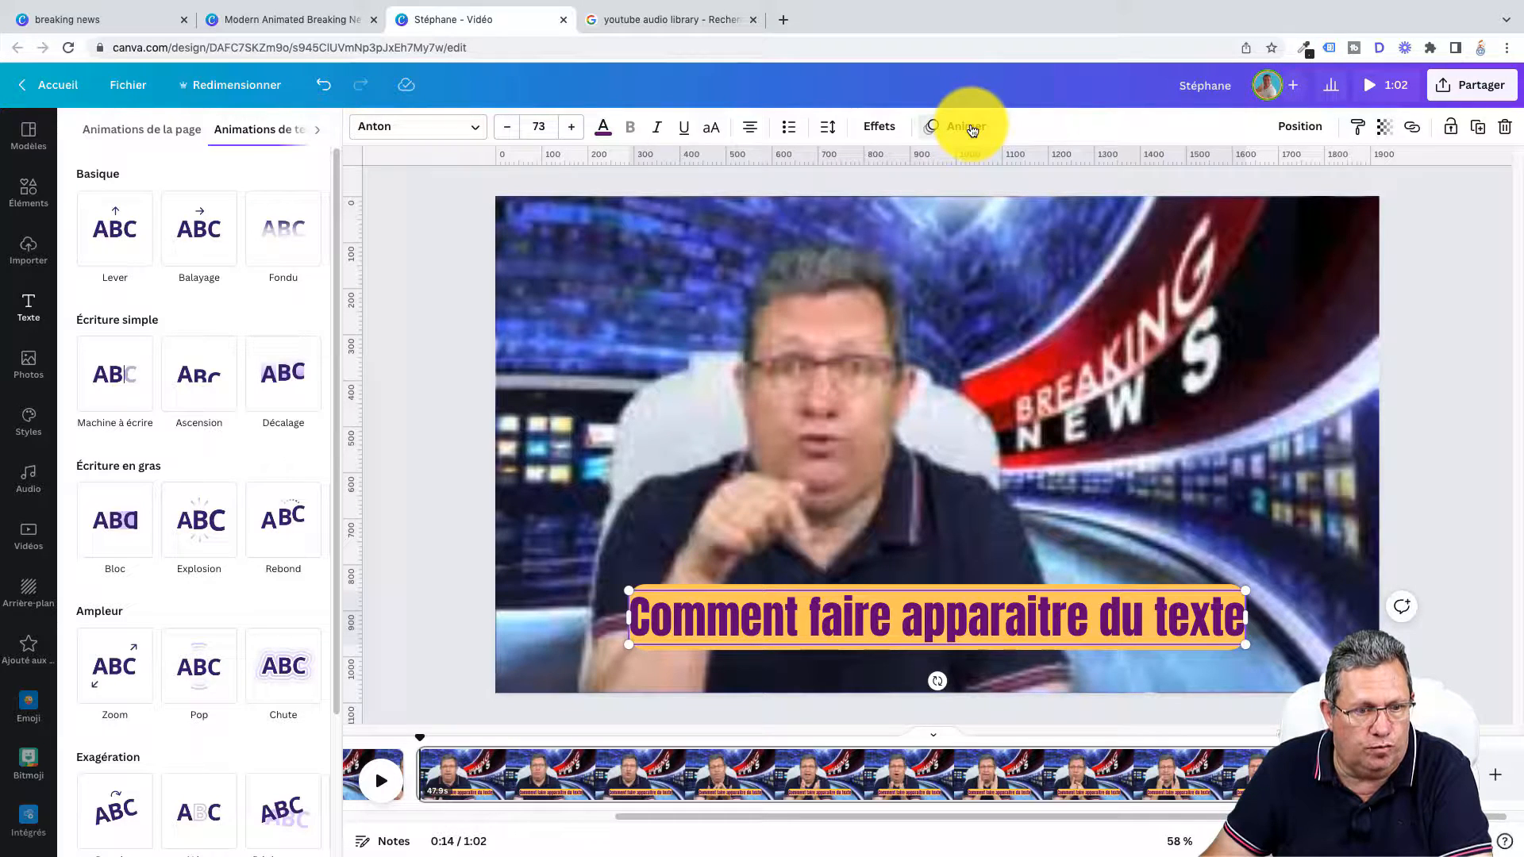
pyautogui.click(112, 522)
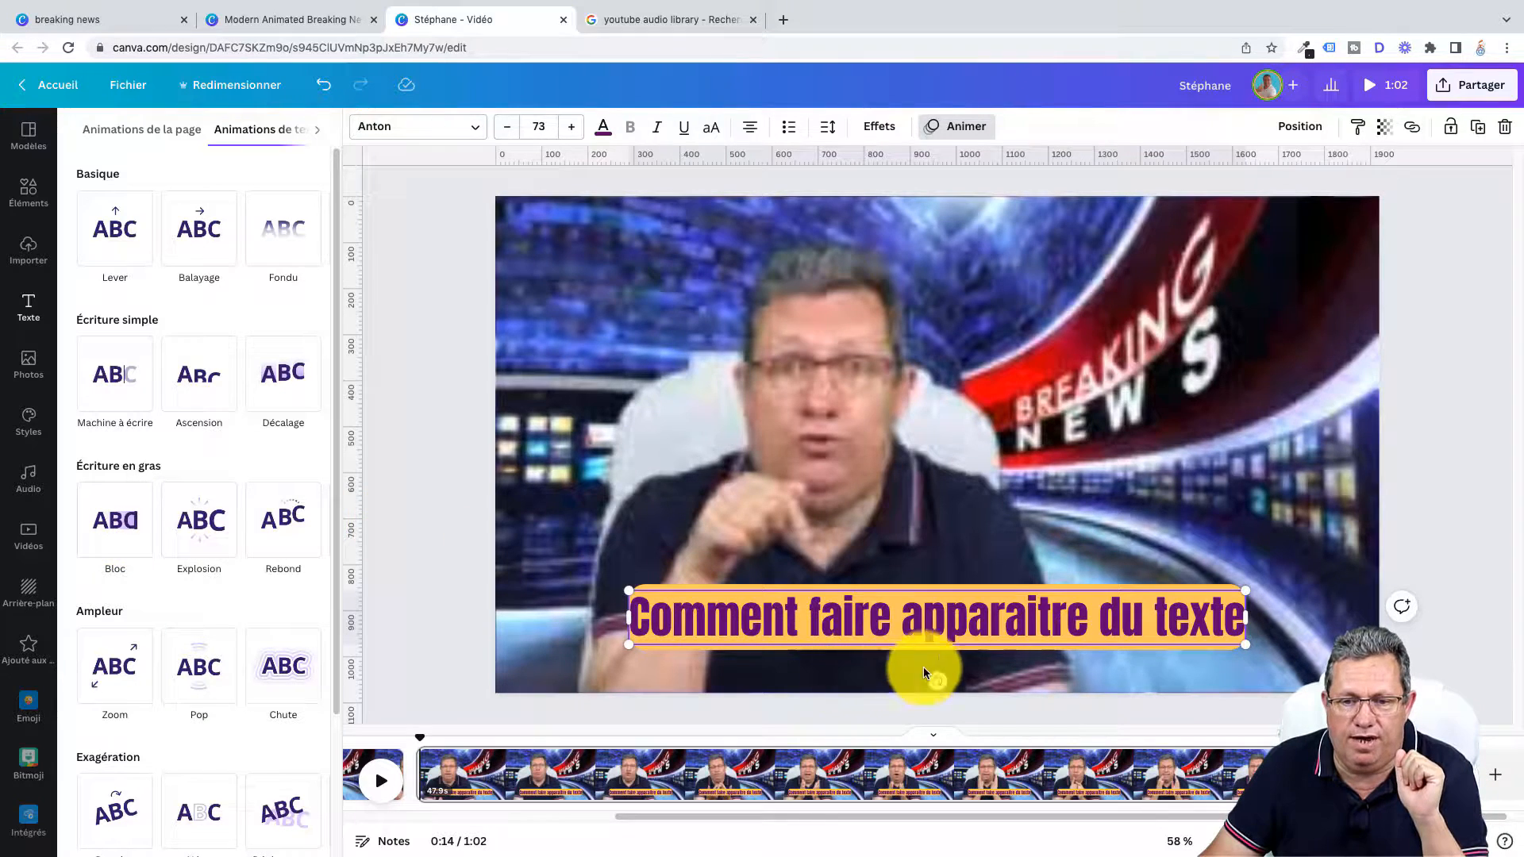
pyautogui.moveTo(1247, 591); pyautogui.dragTo(1019, 676)
pyautogui.moveTo(907, 629); pyautogui.dragTo(991, 632)
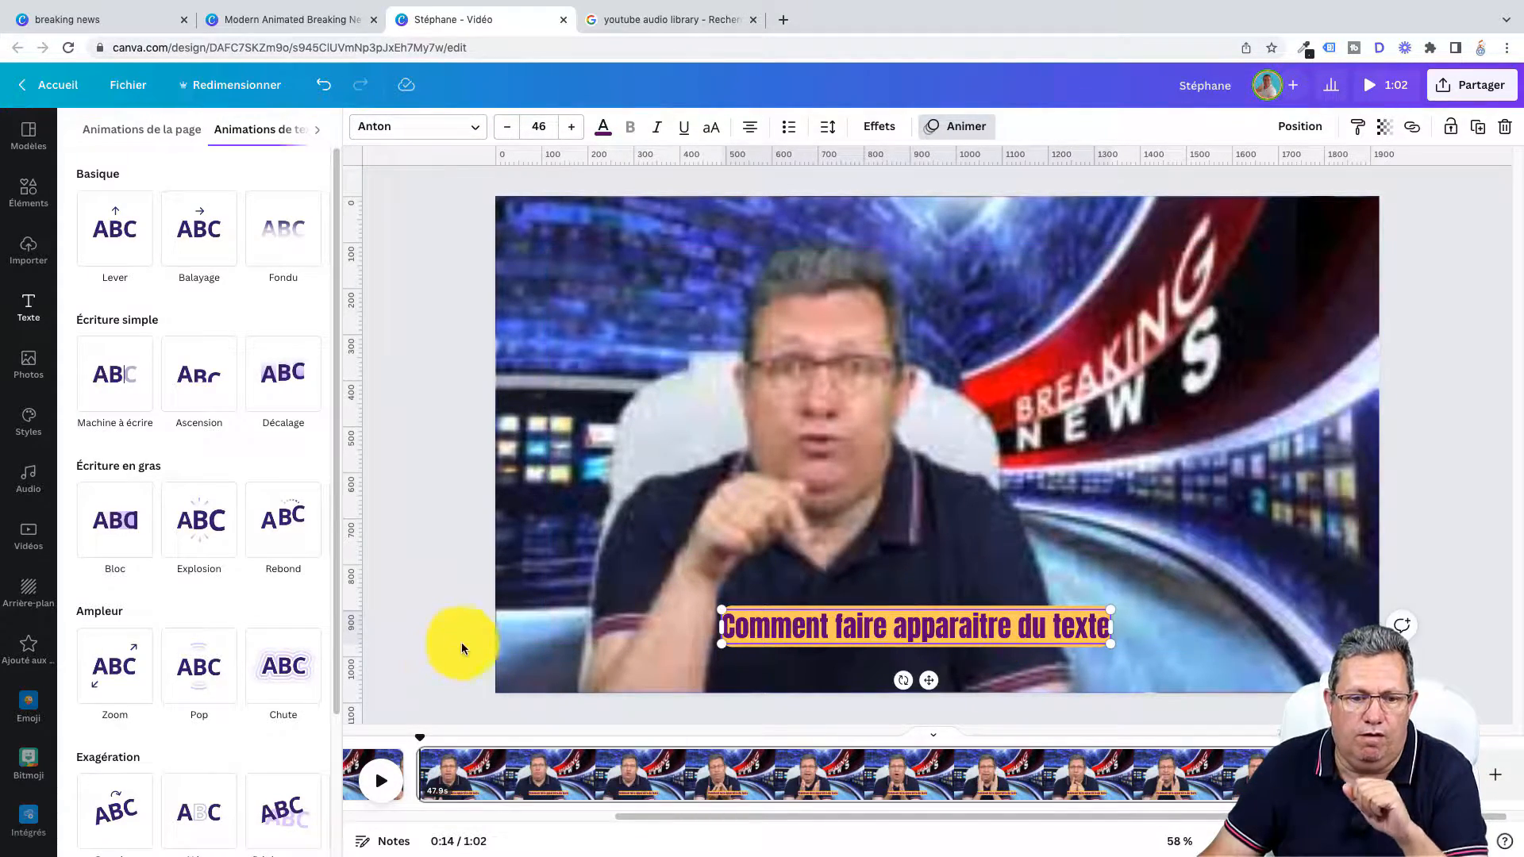
# Play the video from about 0:07 to 0:18 to check how the heading comes in on the last clip.
pyautogui.moveTo(418, 741); pyautogui.dragTo(394, 746)
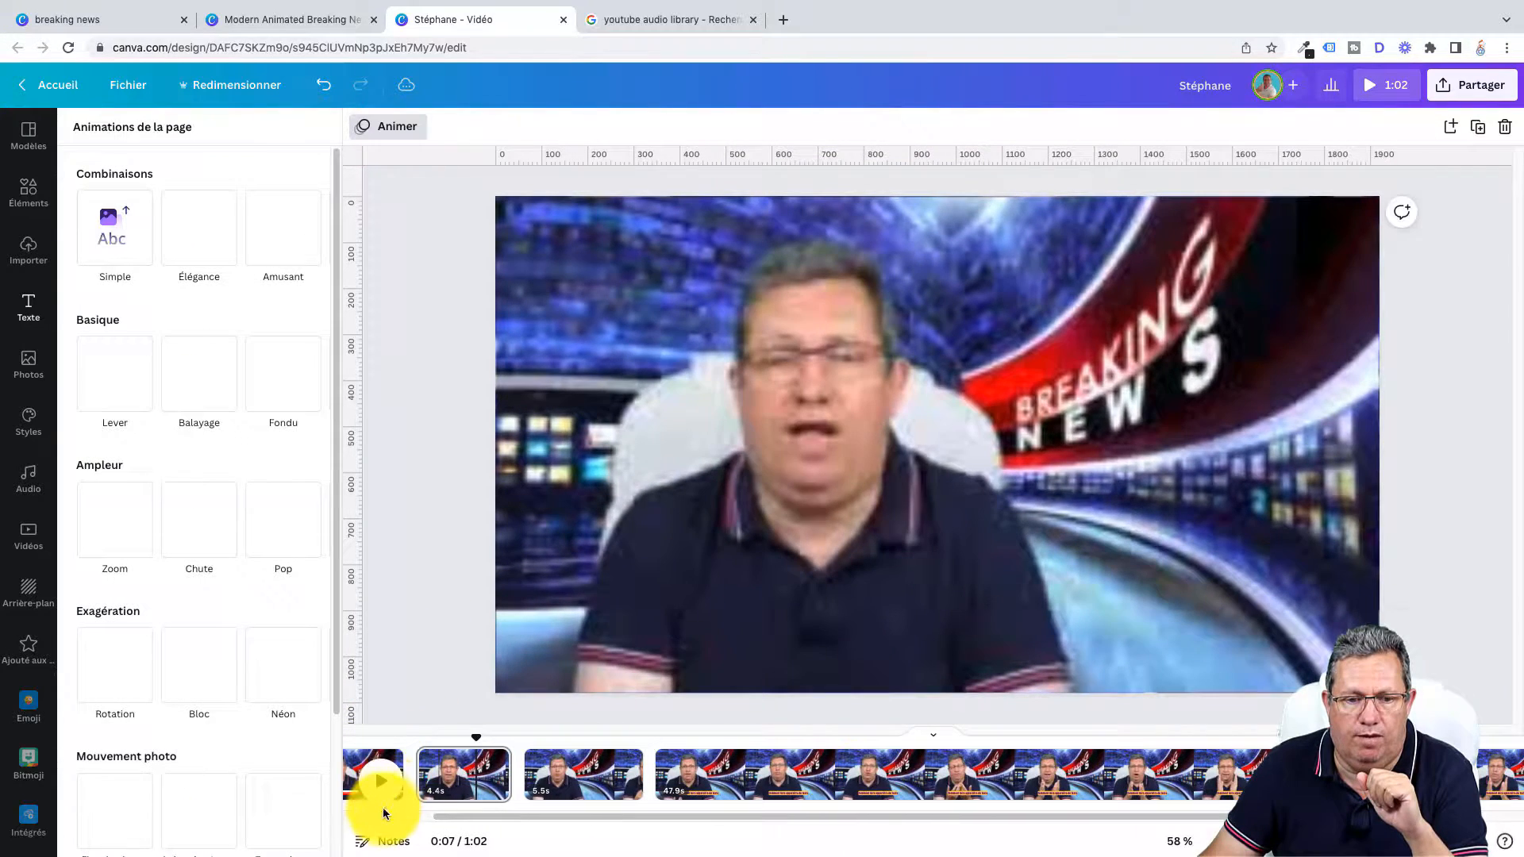
pyautogui.click(382, 779)
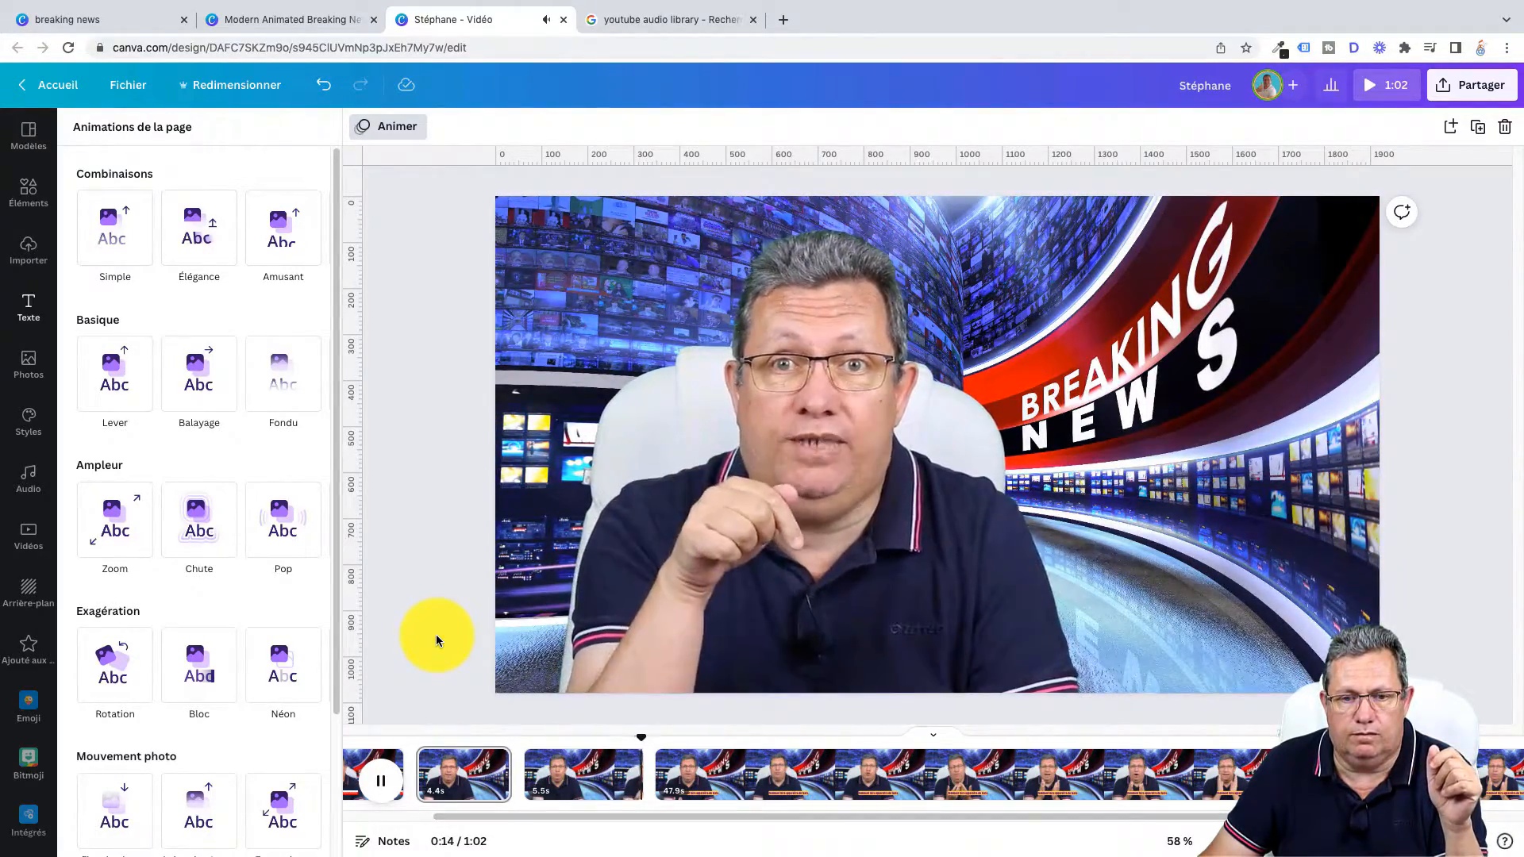
pyautogui.click(386, 786)
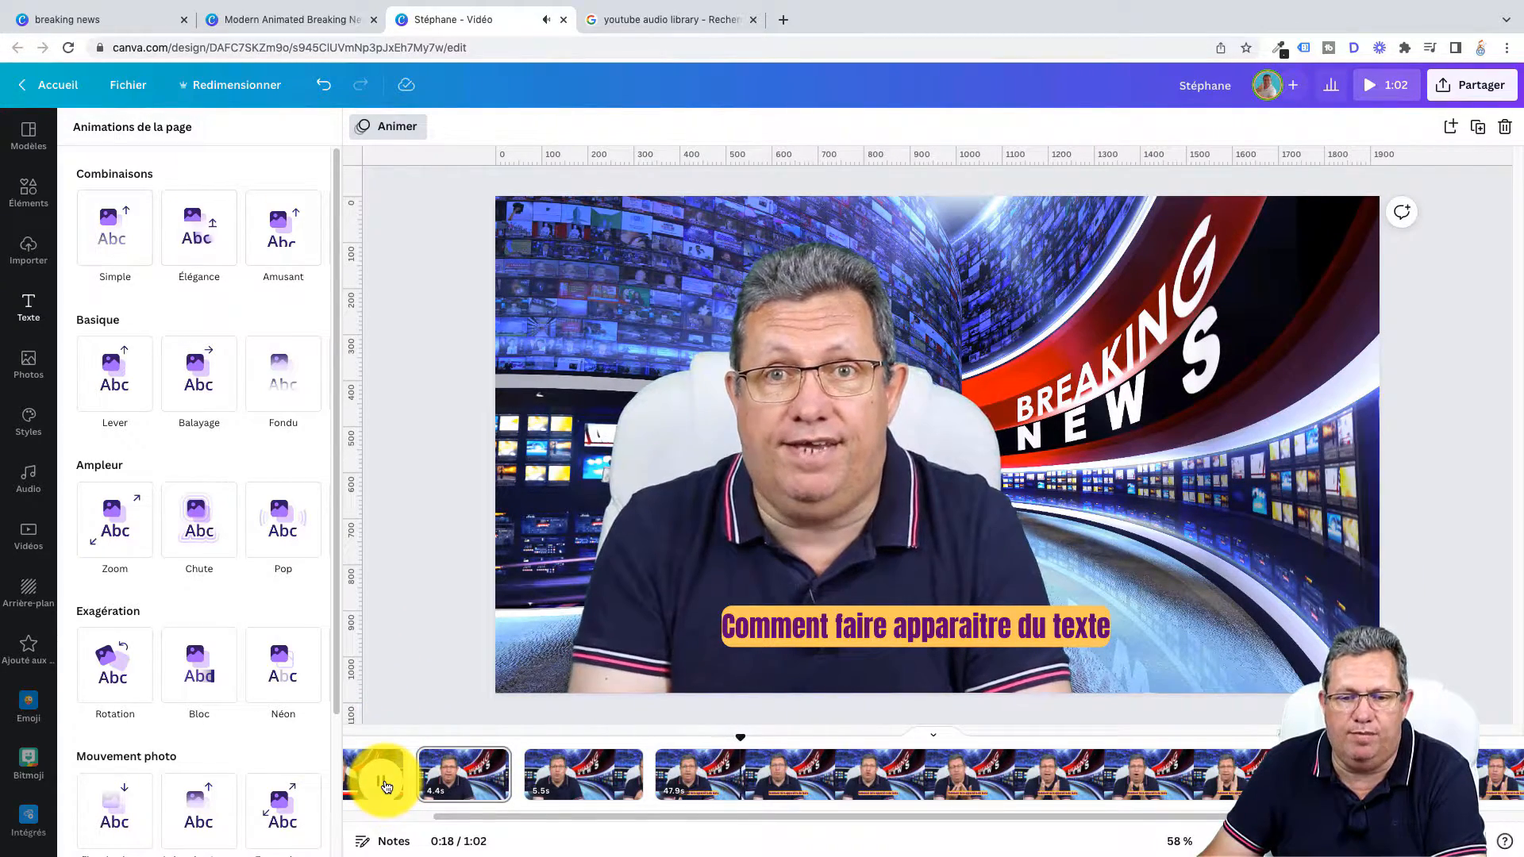
# Apply the Bloc text animation to the heading on entry.
pyautogui.click(887, 626)
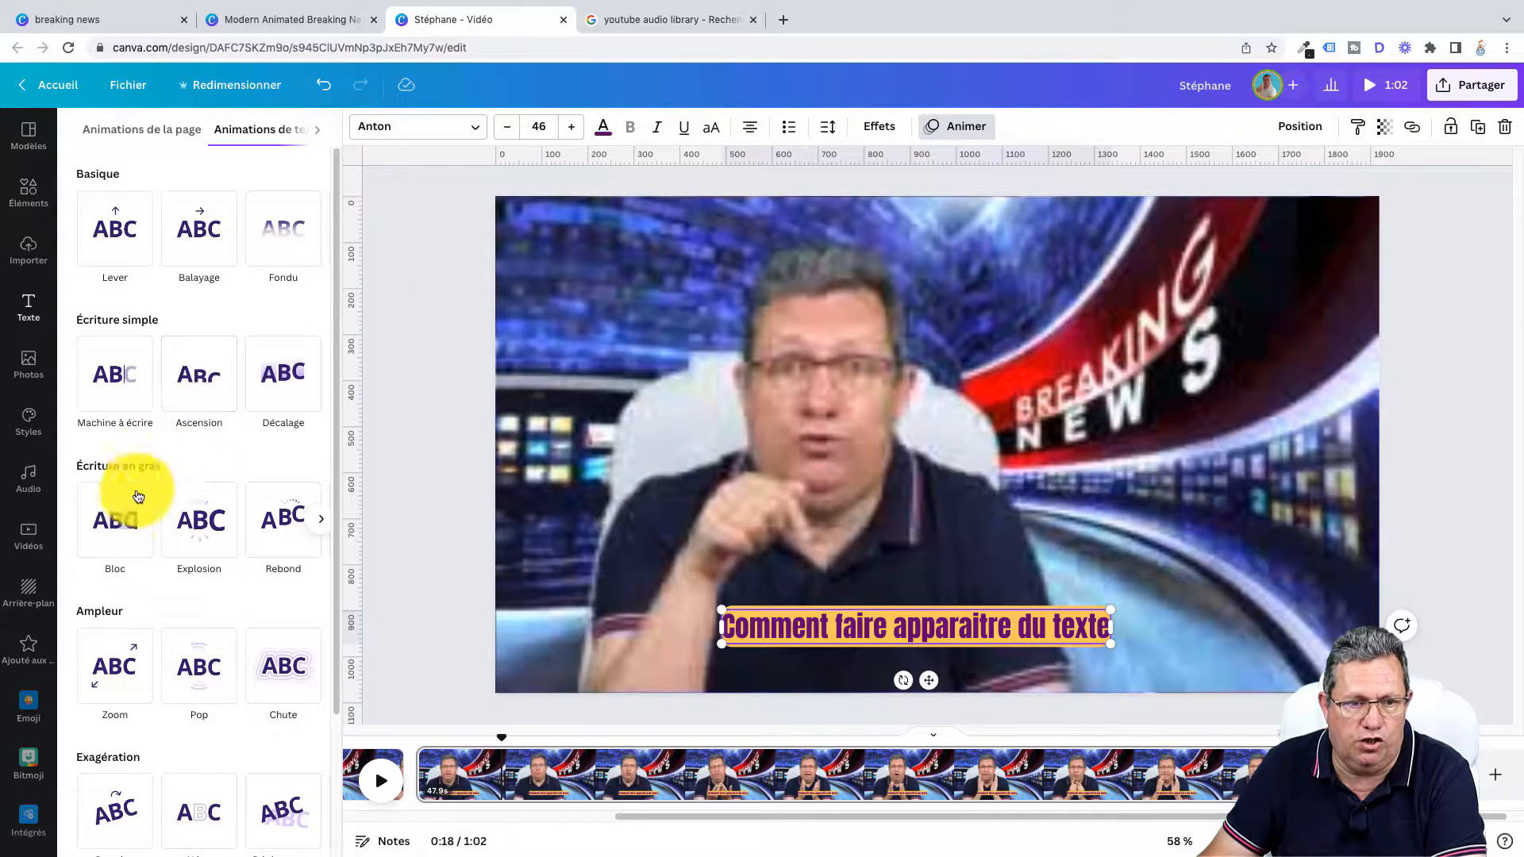
pyautogui.click(117, 530)
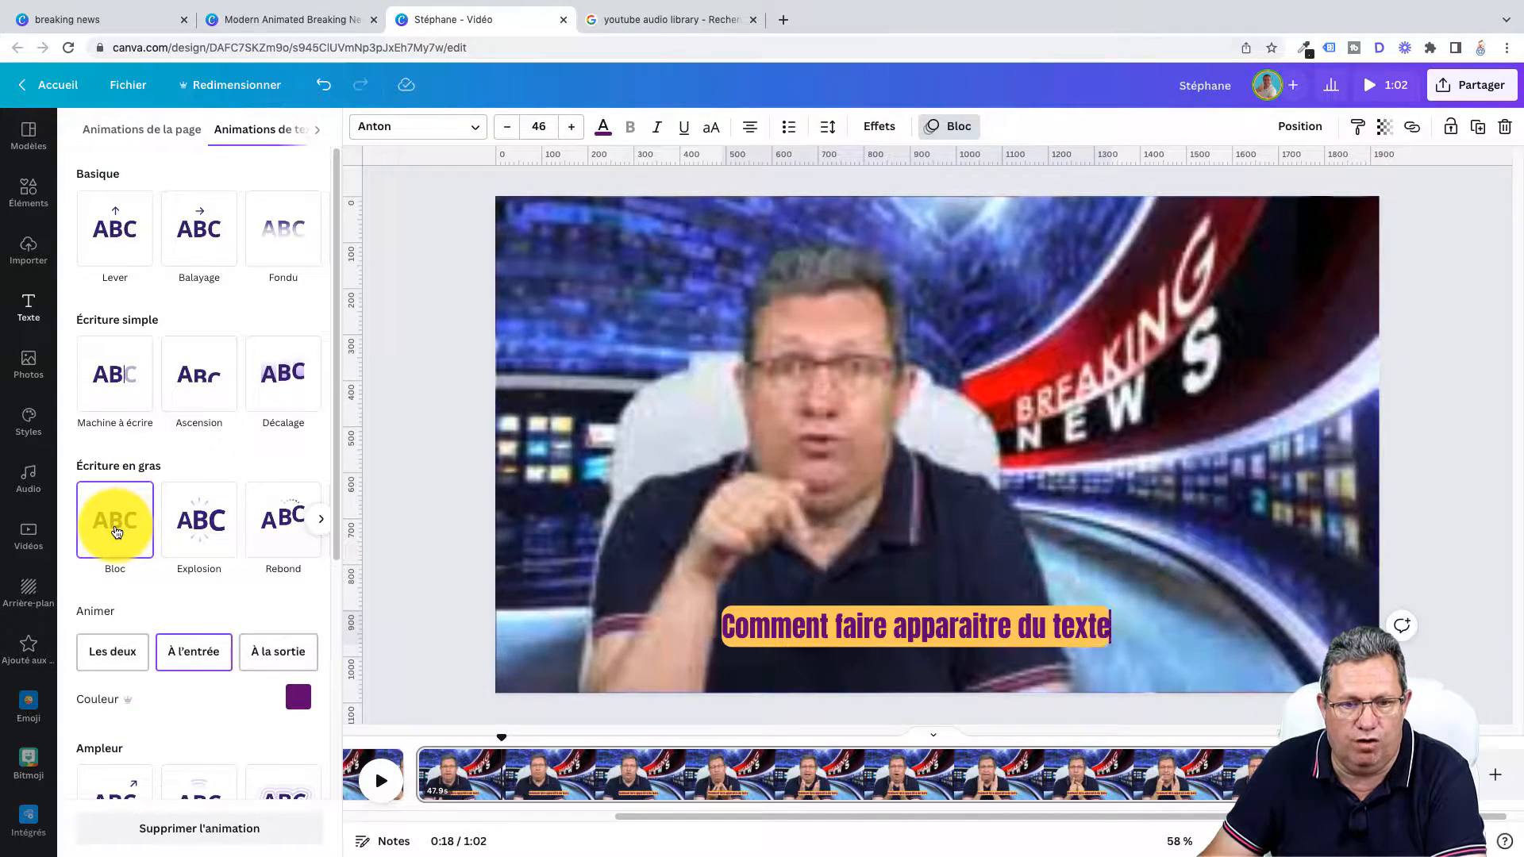
# Play from about 0:12 to review the heading's animation, then place the playhead at 0:24 in the last clip.
pyautogui.moveTo(502, 739); pyautogui.dragTo(451, 728)
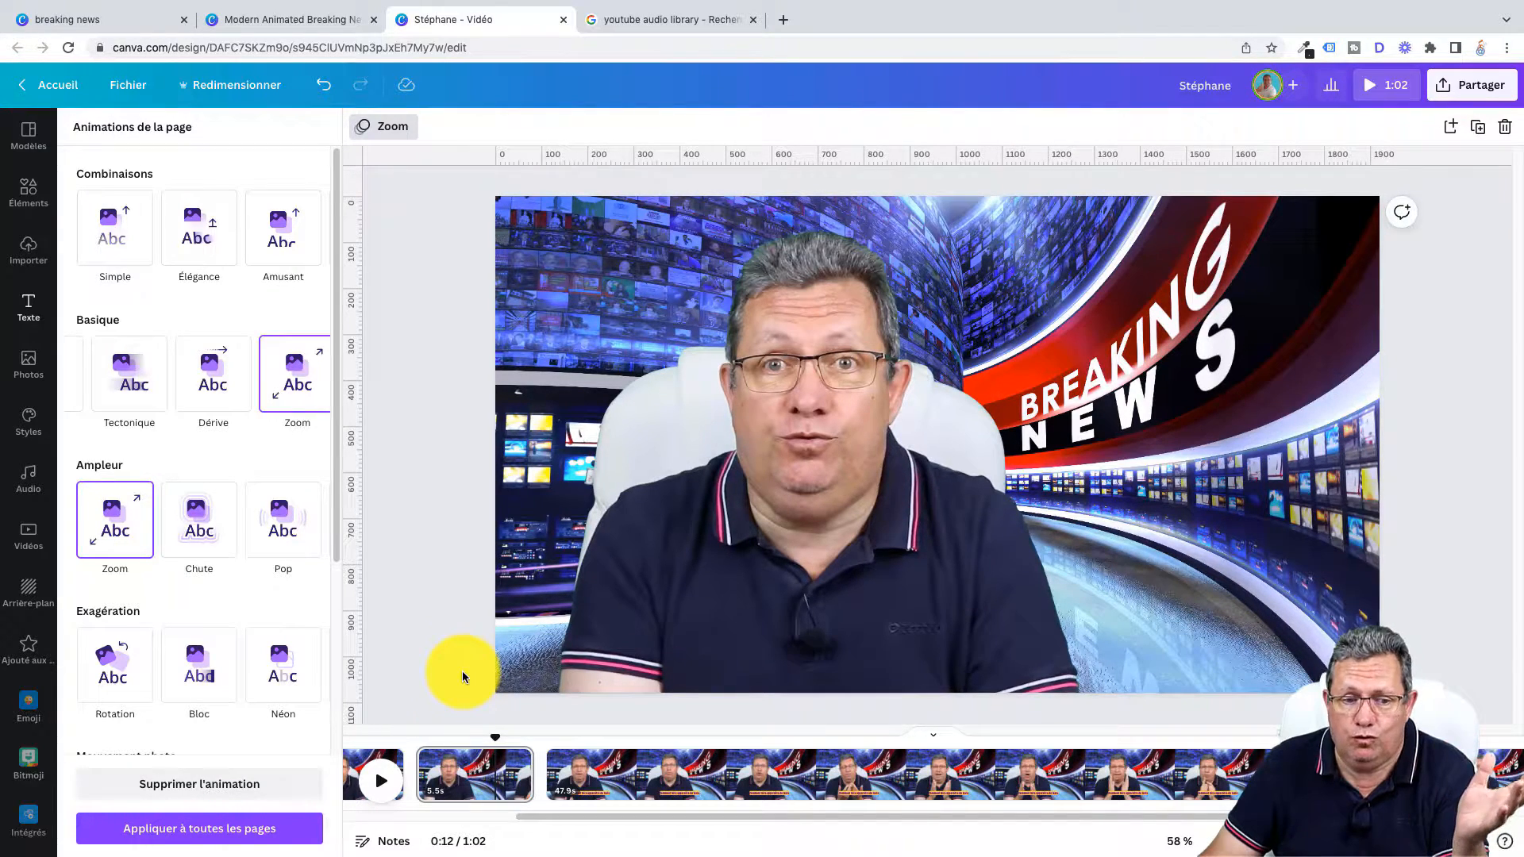
pyautogui.click(382, 788)
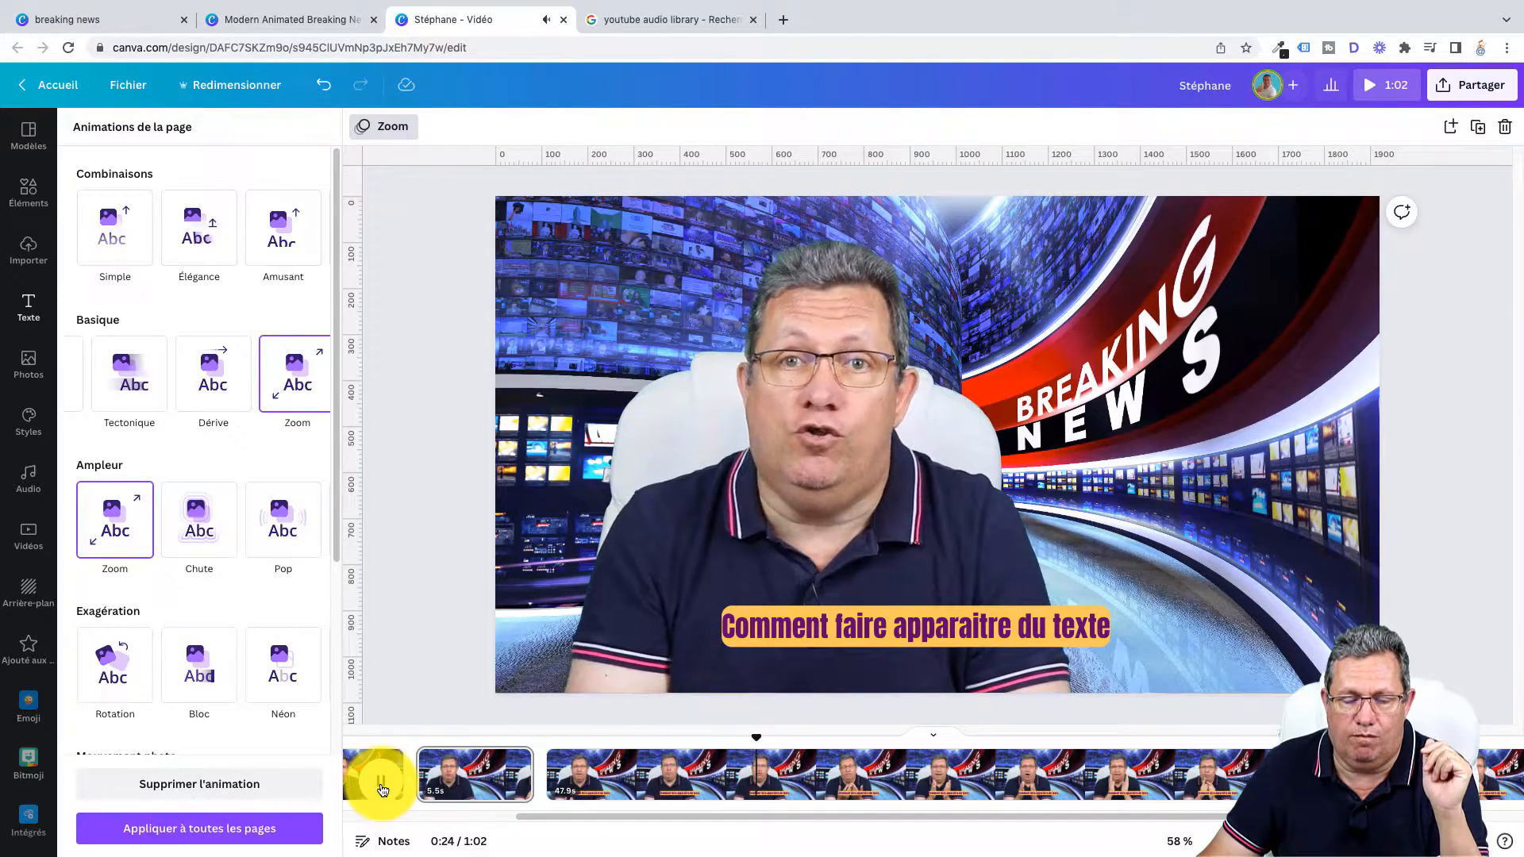
pyautogui.click(383, 788)
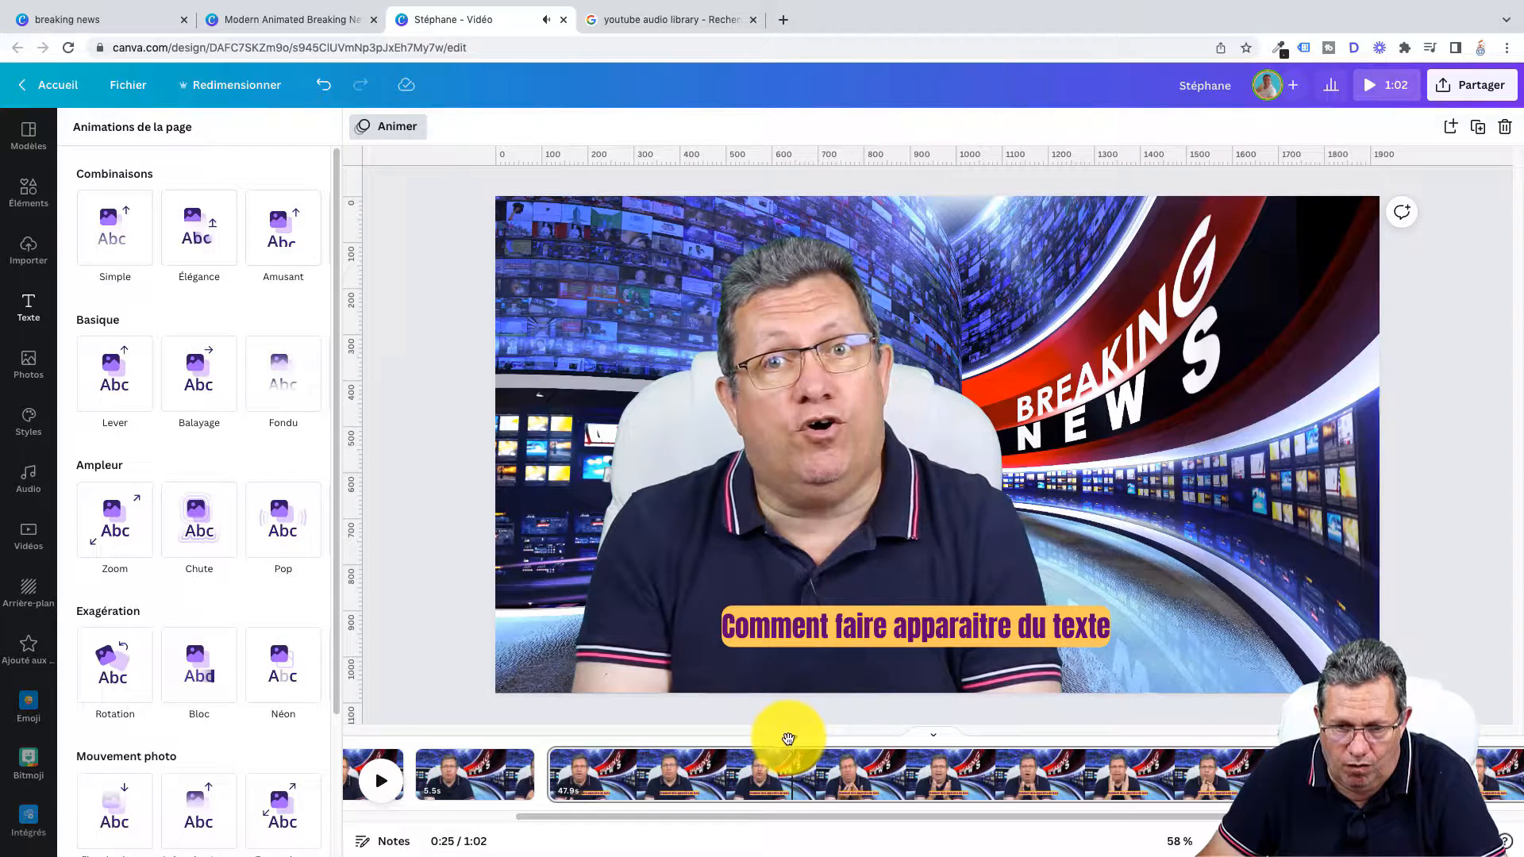
pyautogui.moveTo(791, 742); pyautogui.dragTo(754, 744)
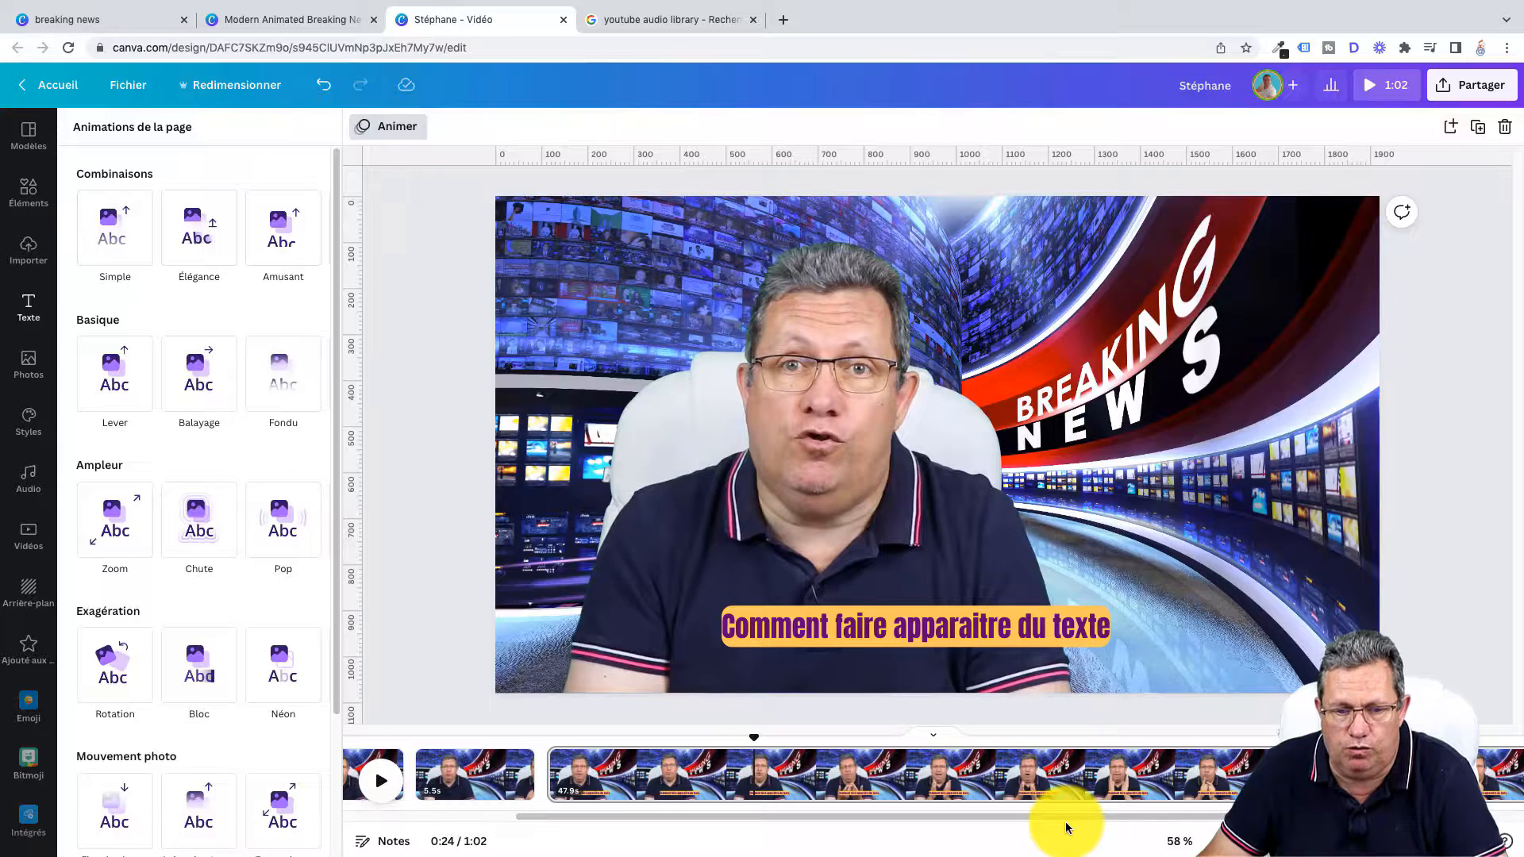
# Split the last clip at 0:24 and delete the heading from the part after the cut.
pyautogui.press('s')
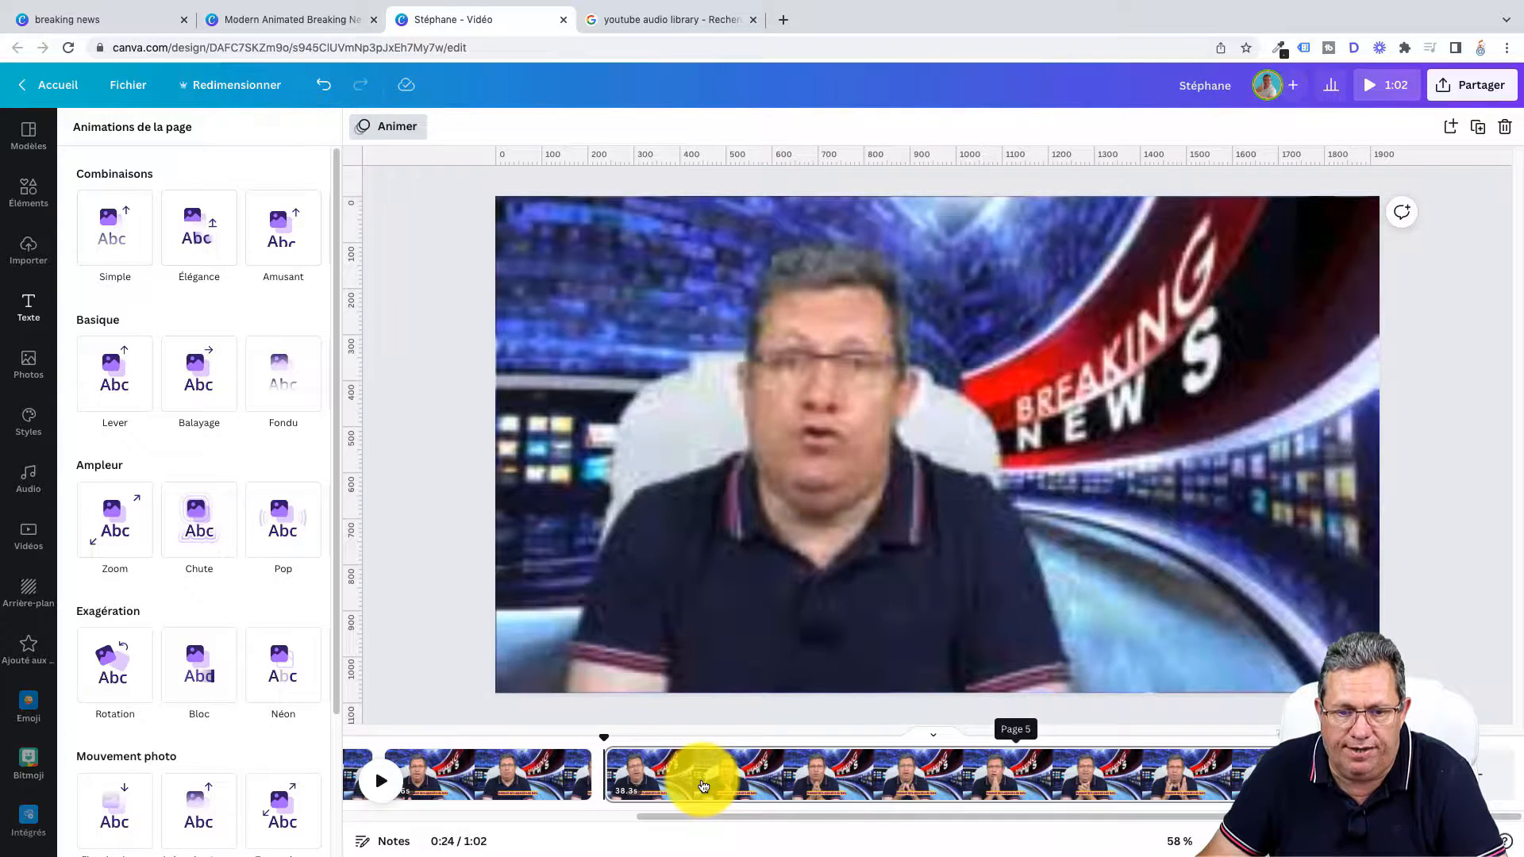
pyautogui.moveTo(603, 741); pyautogui.dragTo(623, 737)
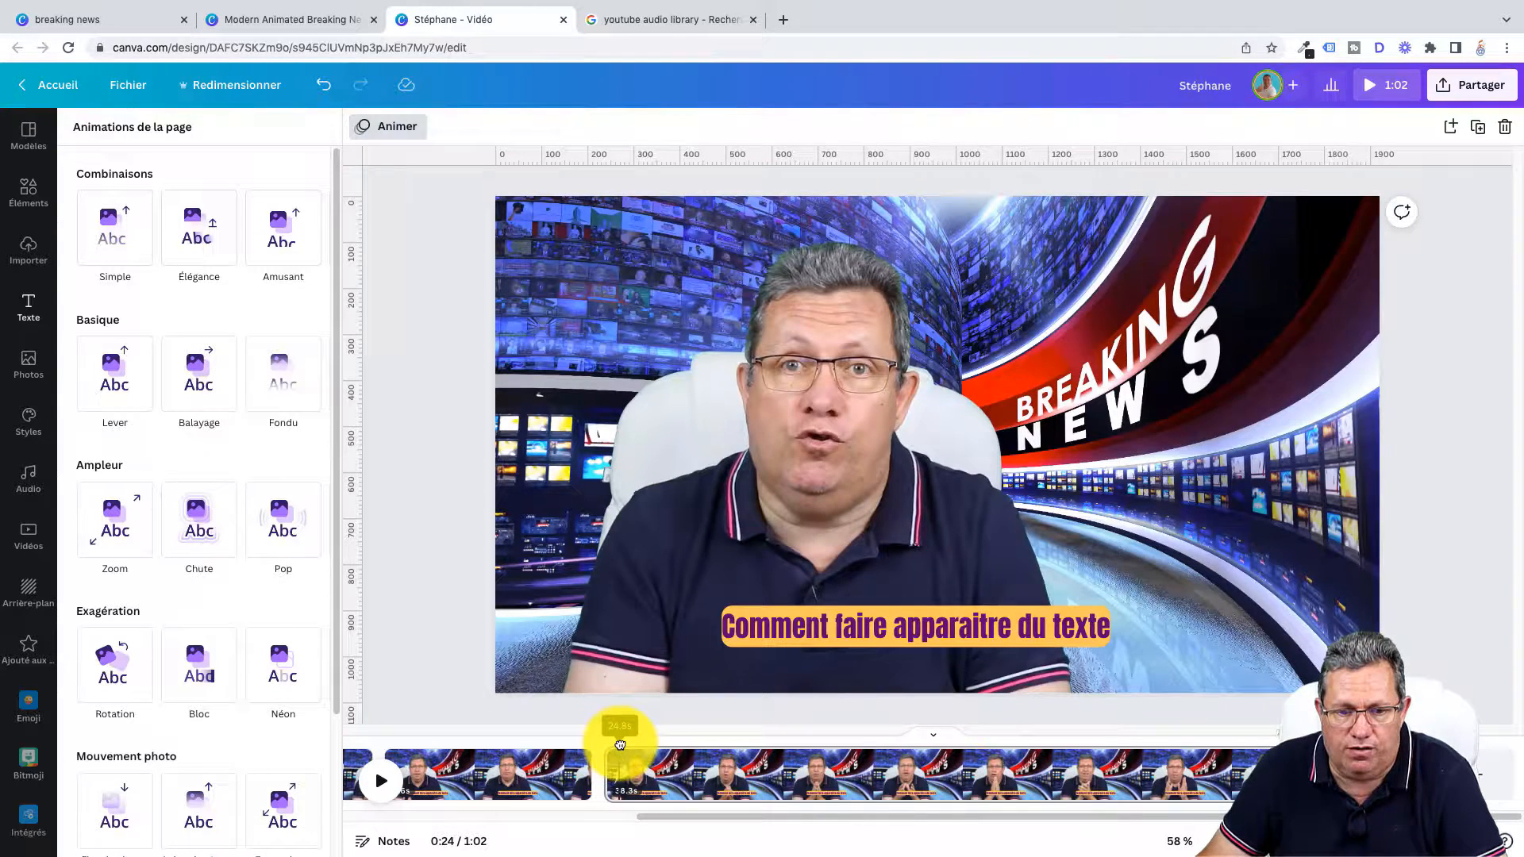
pyautogui.click(875, 609)
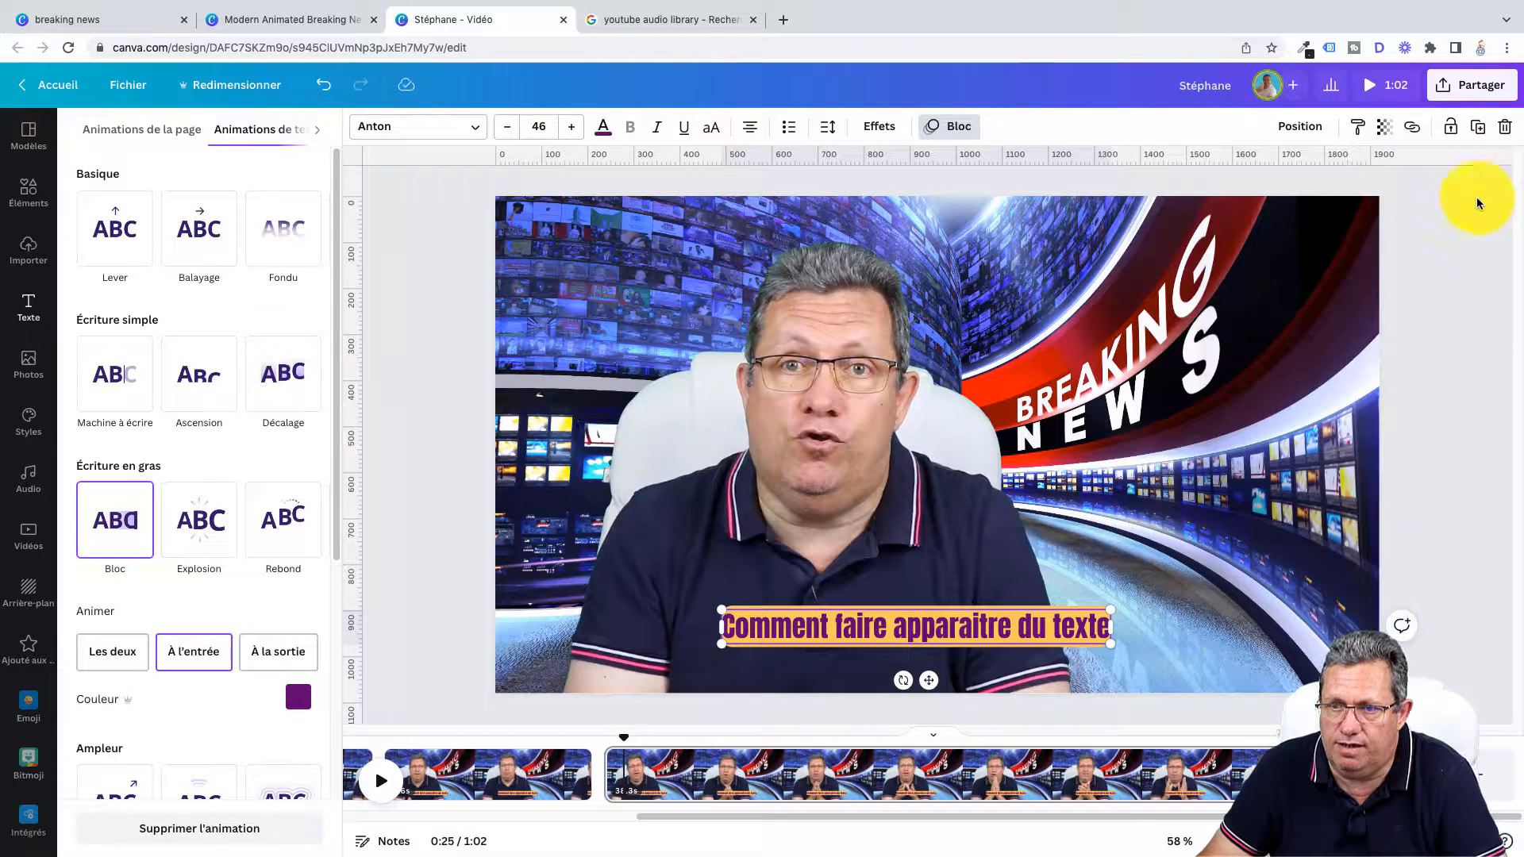
pyautogui.click(1505, 129)
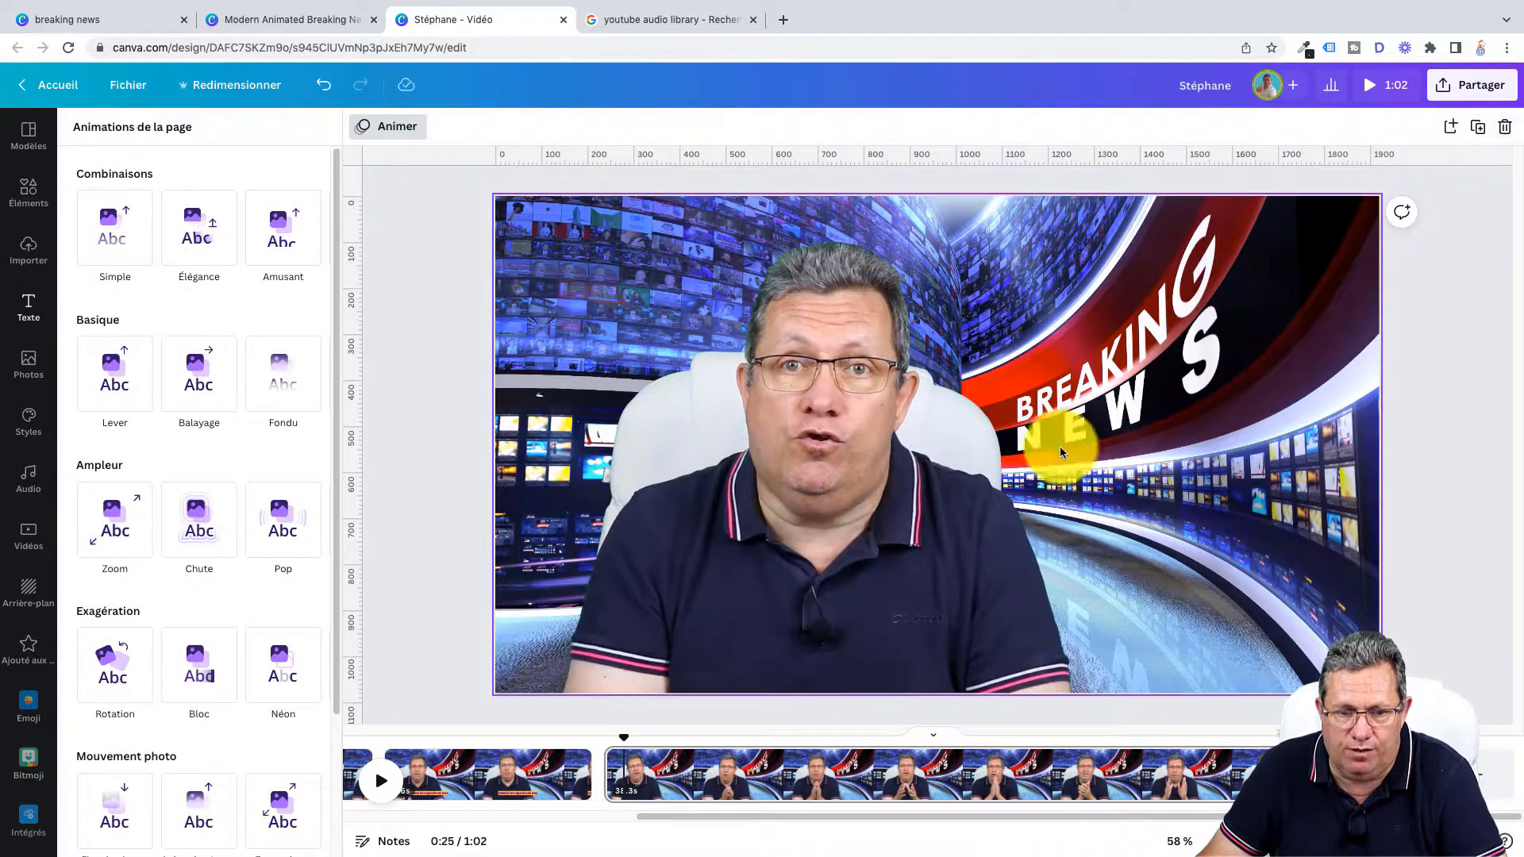
# Play the video from about 0:21 to check how the heading ends at the cut.
pyautogui.moveTo(623, 740); pyautogui.dragTo(528, 734)
pyautogui.click(527, 729)
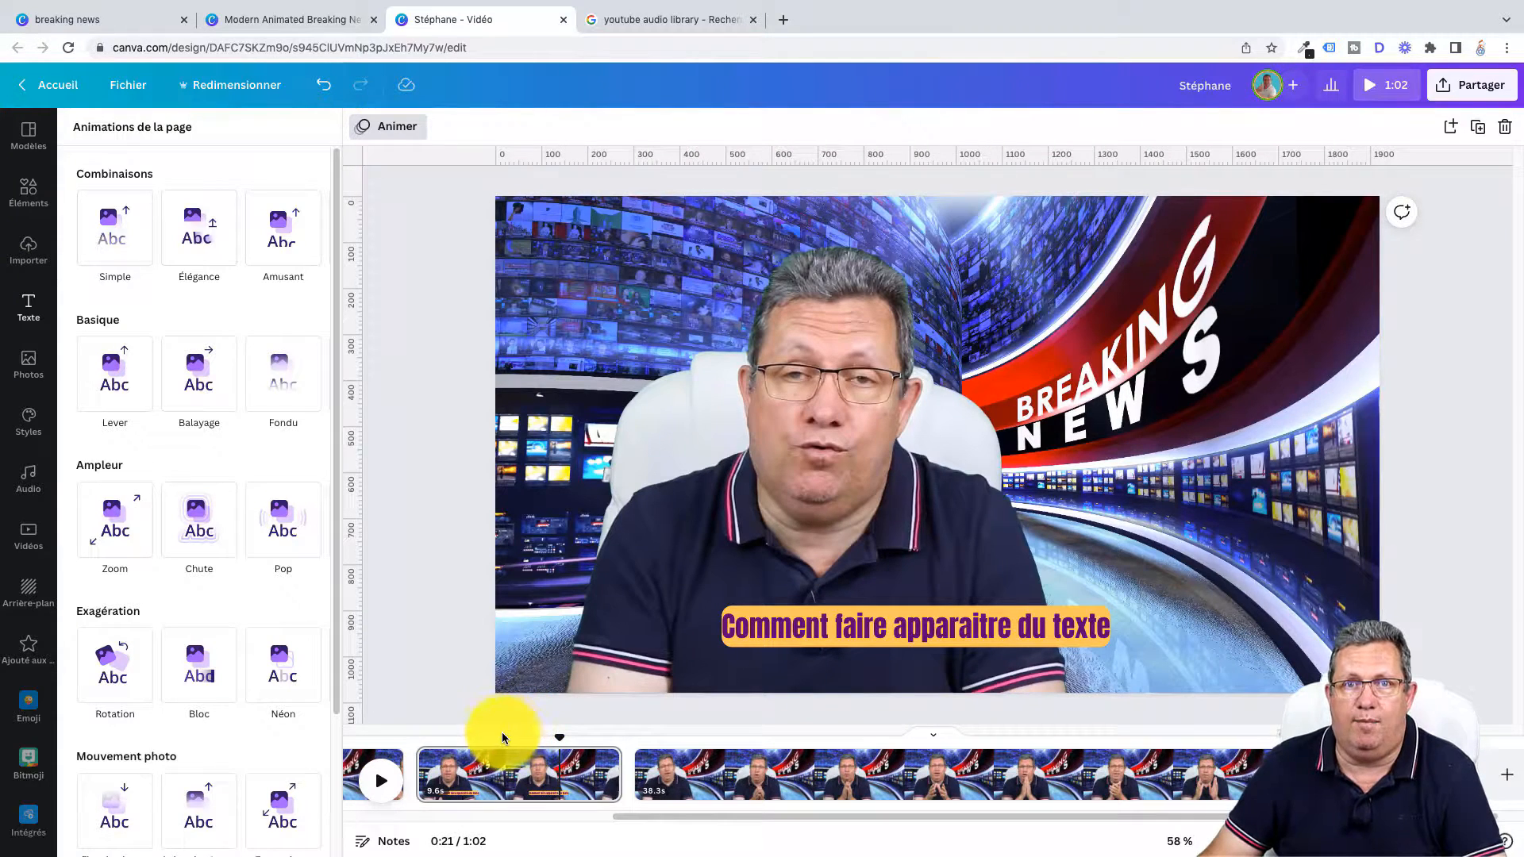
pyautogui.click(382, 789)
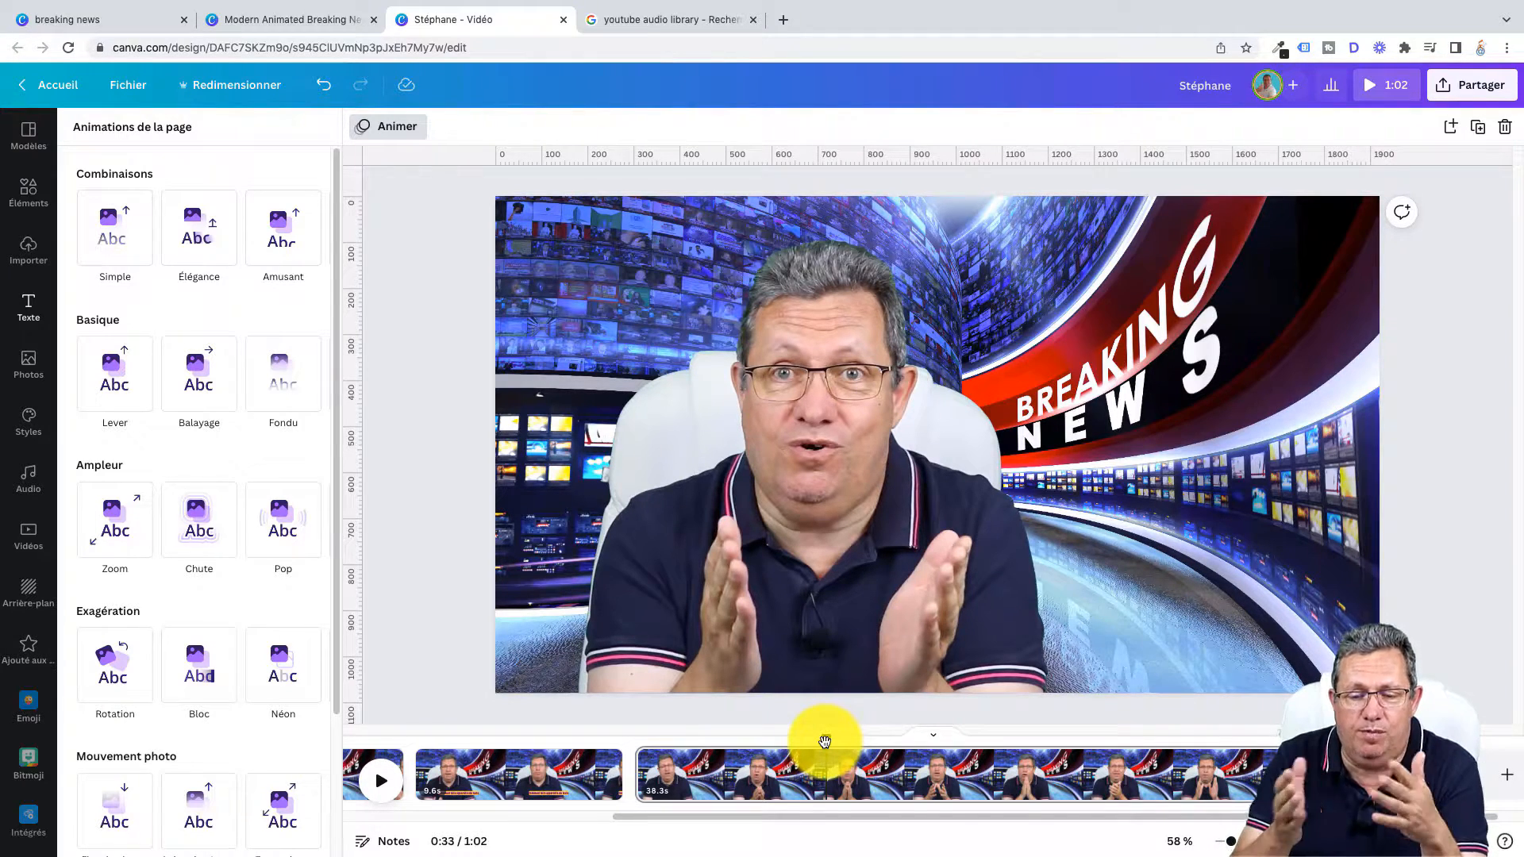
# Replay the last clip to find the pause in speech at 0:31 and split the clip there.
pyautogui.moveTo(825, 741); pyautogui.dragTo(780, 745)
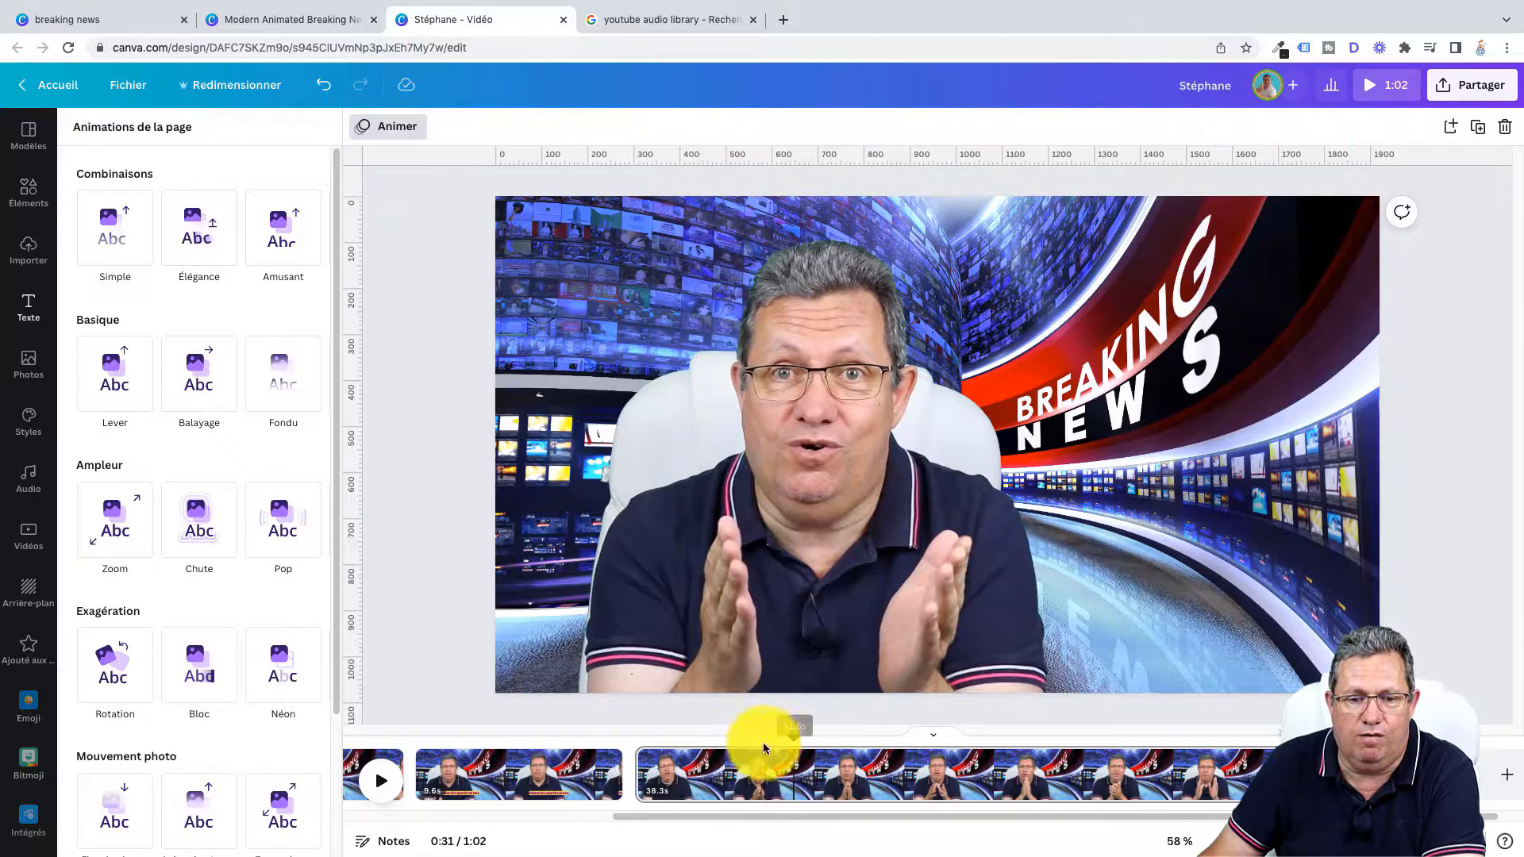
pyautogui.click(380, 781)
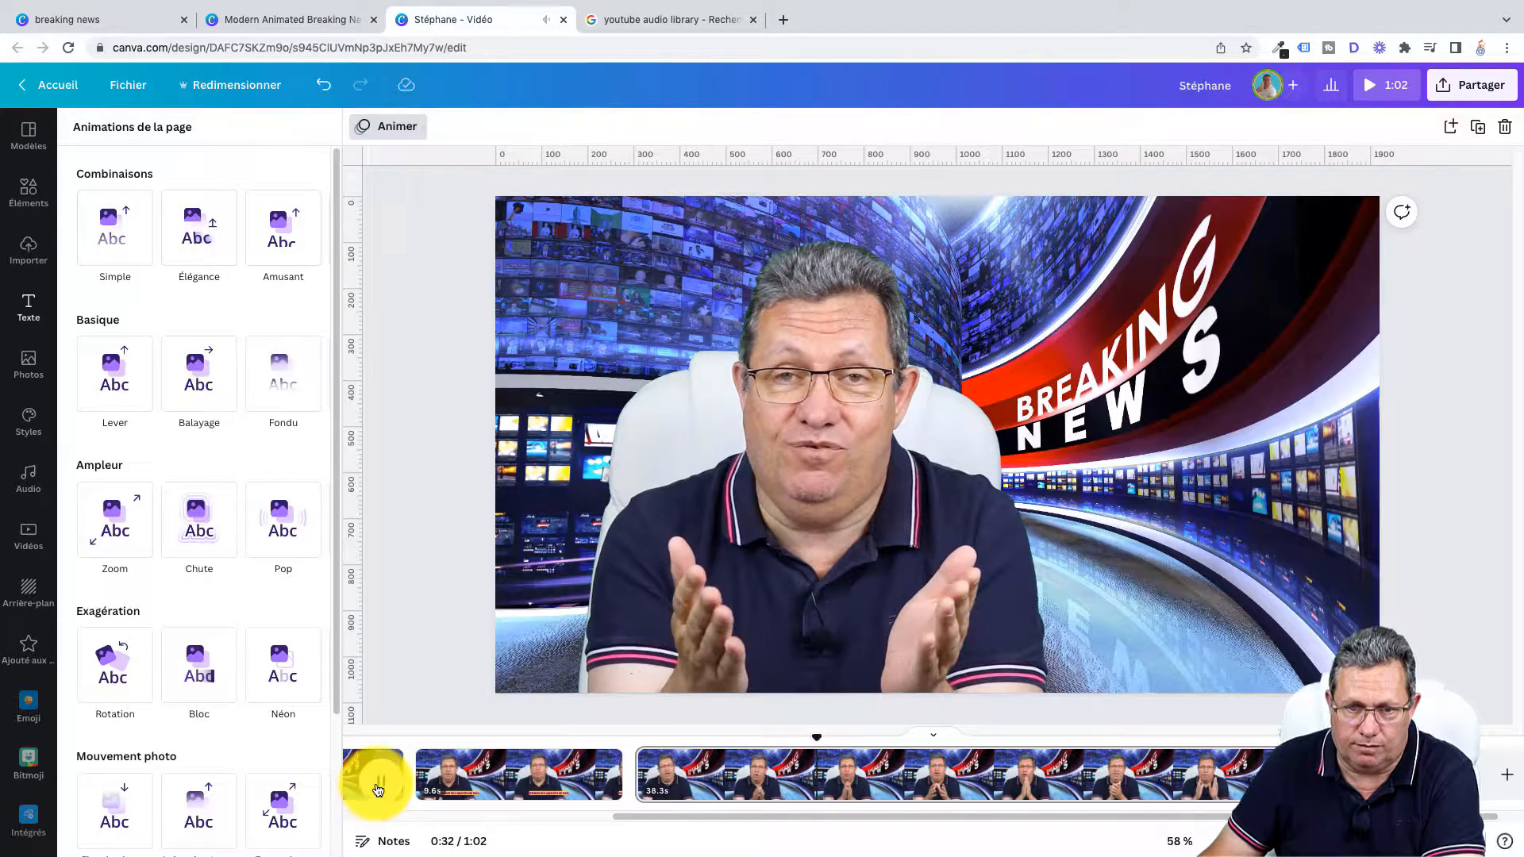
pyautogui.click(378, 784)
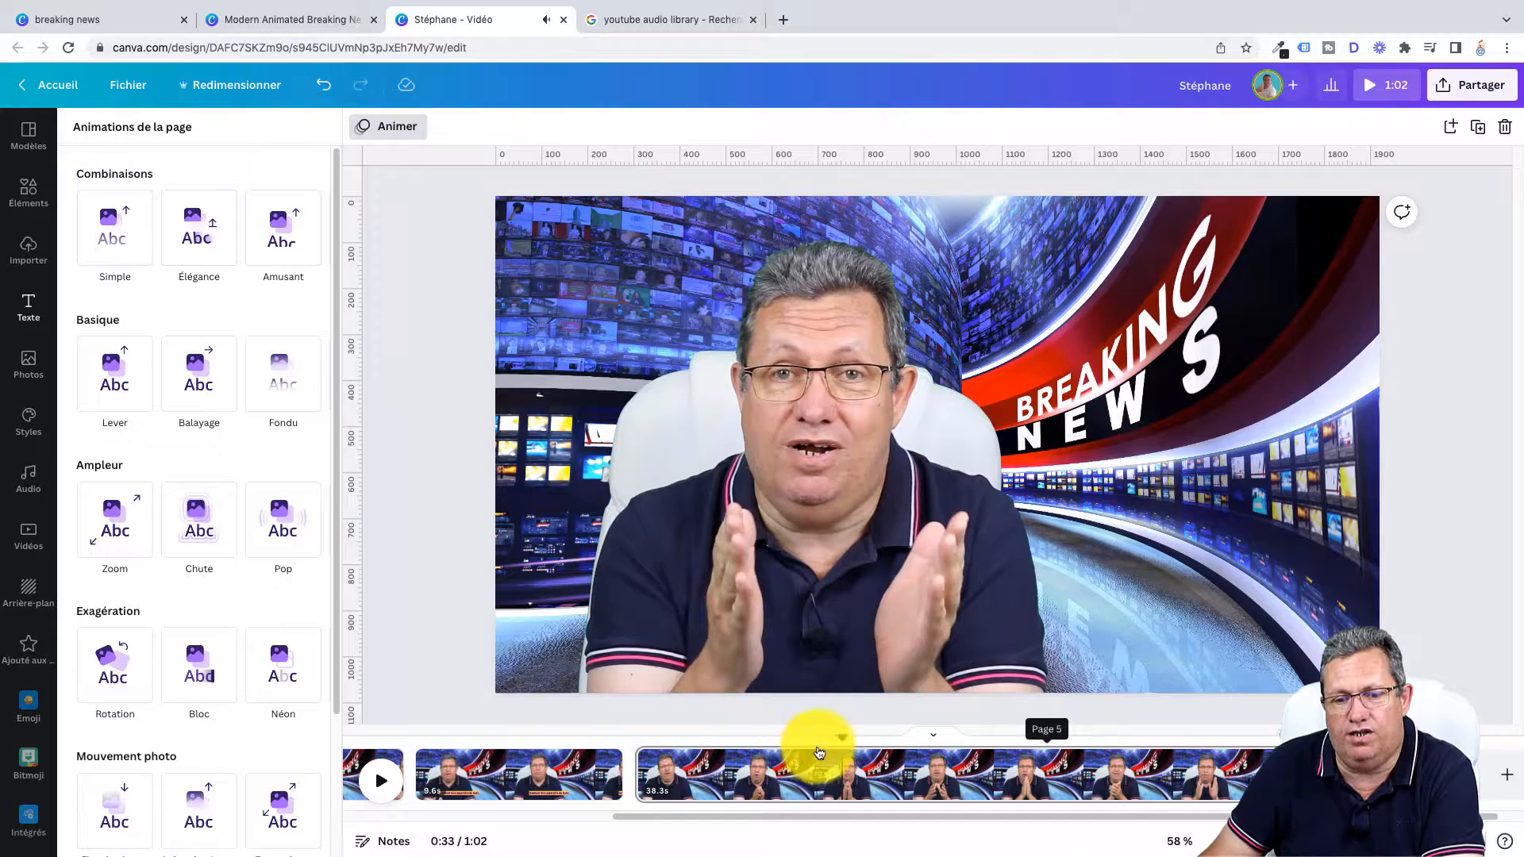
pyautogui.moveTo(841, 740); pyautogui.dragTo(701, 738)
pyautogui.click(380, 783)
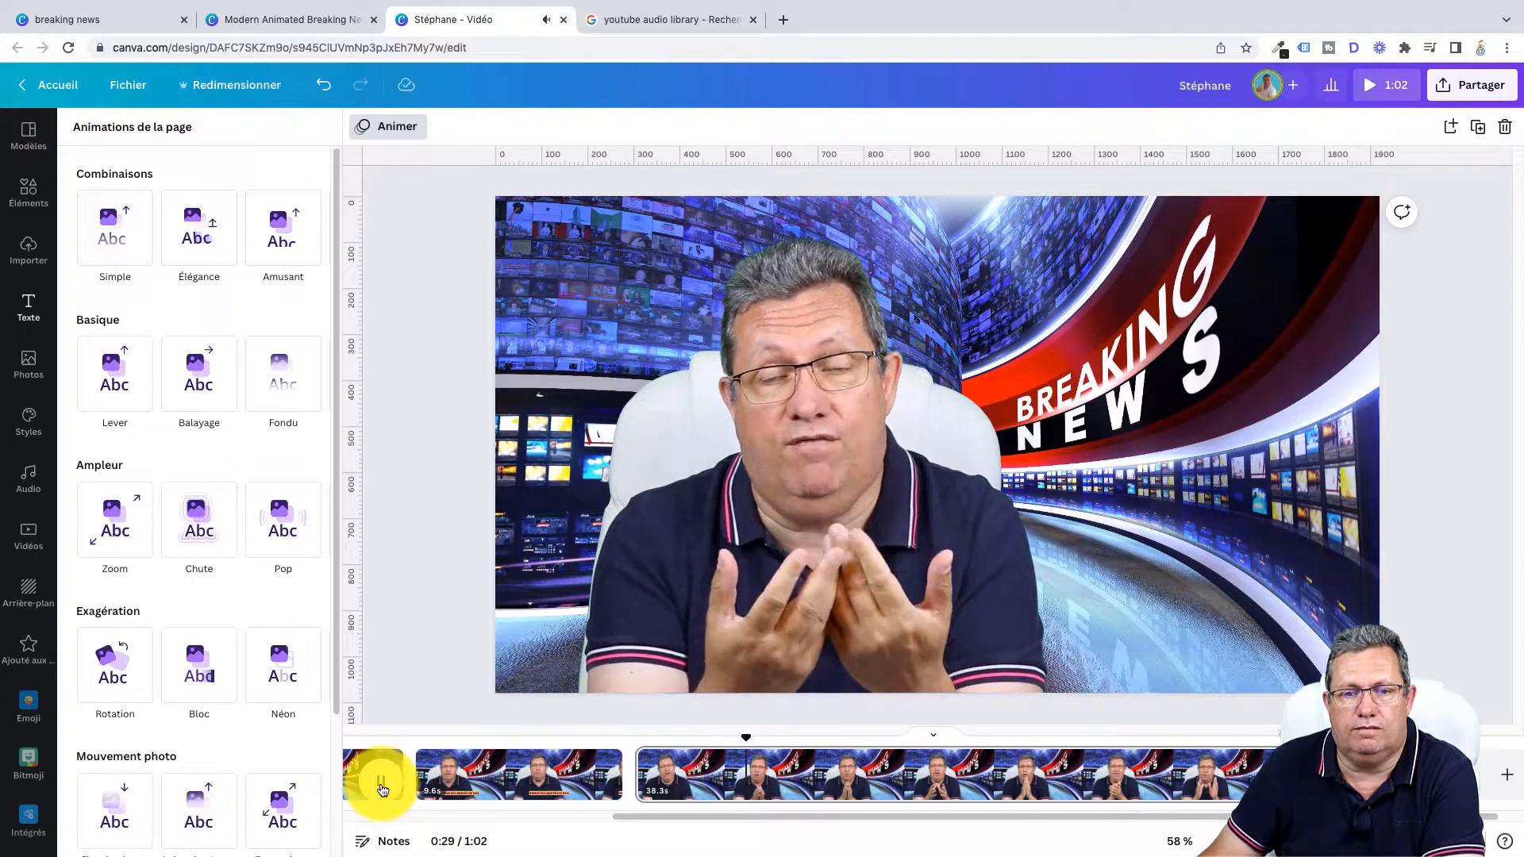
pyautogui.click(380, 783)
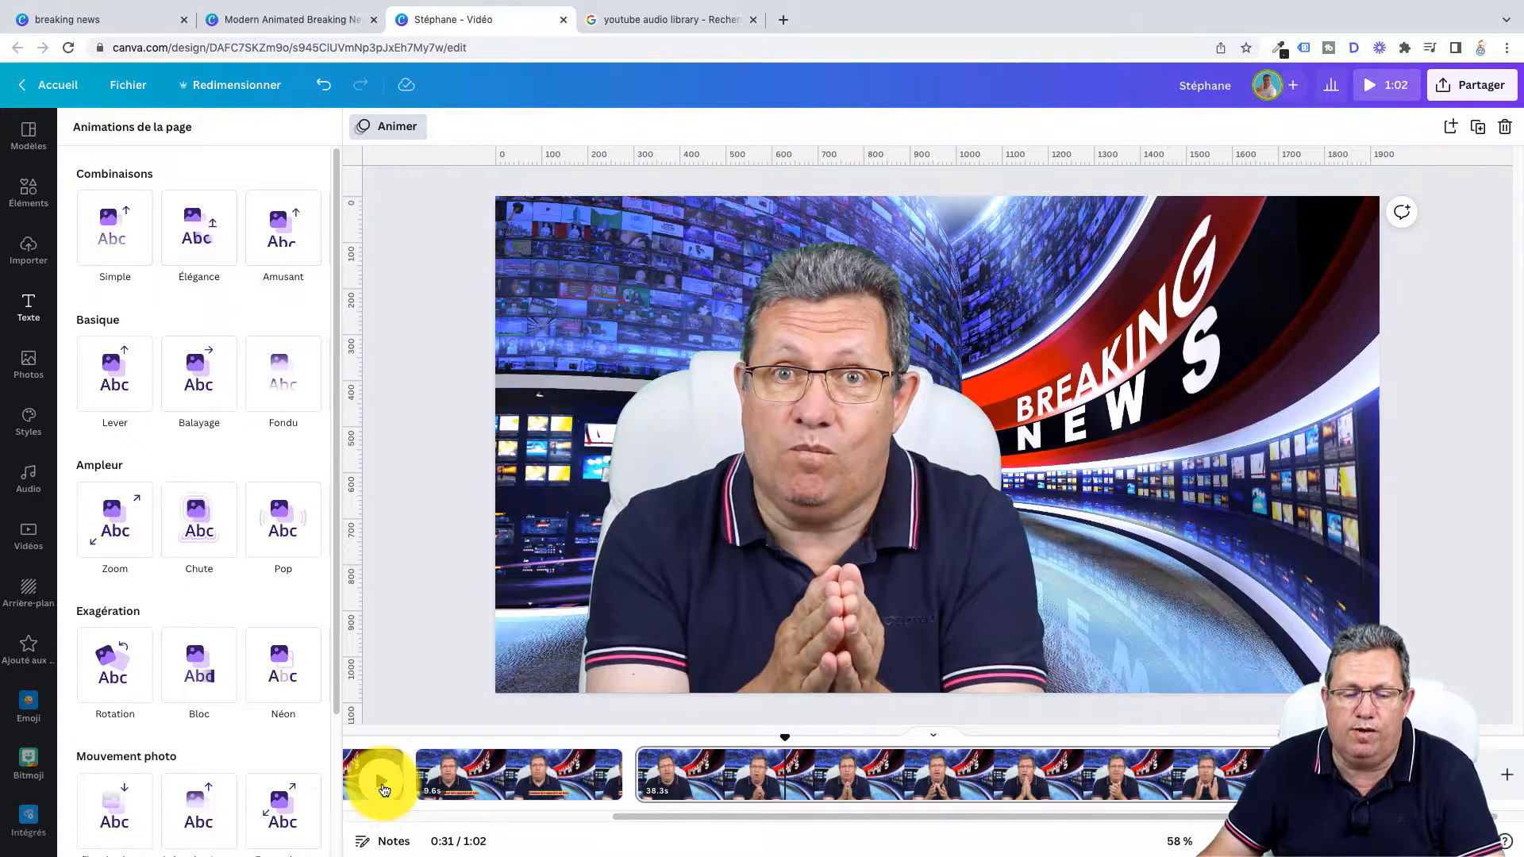
pyautogui.press('s')
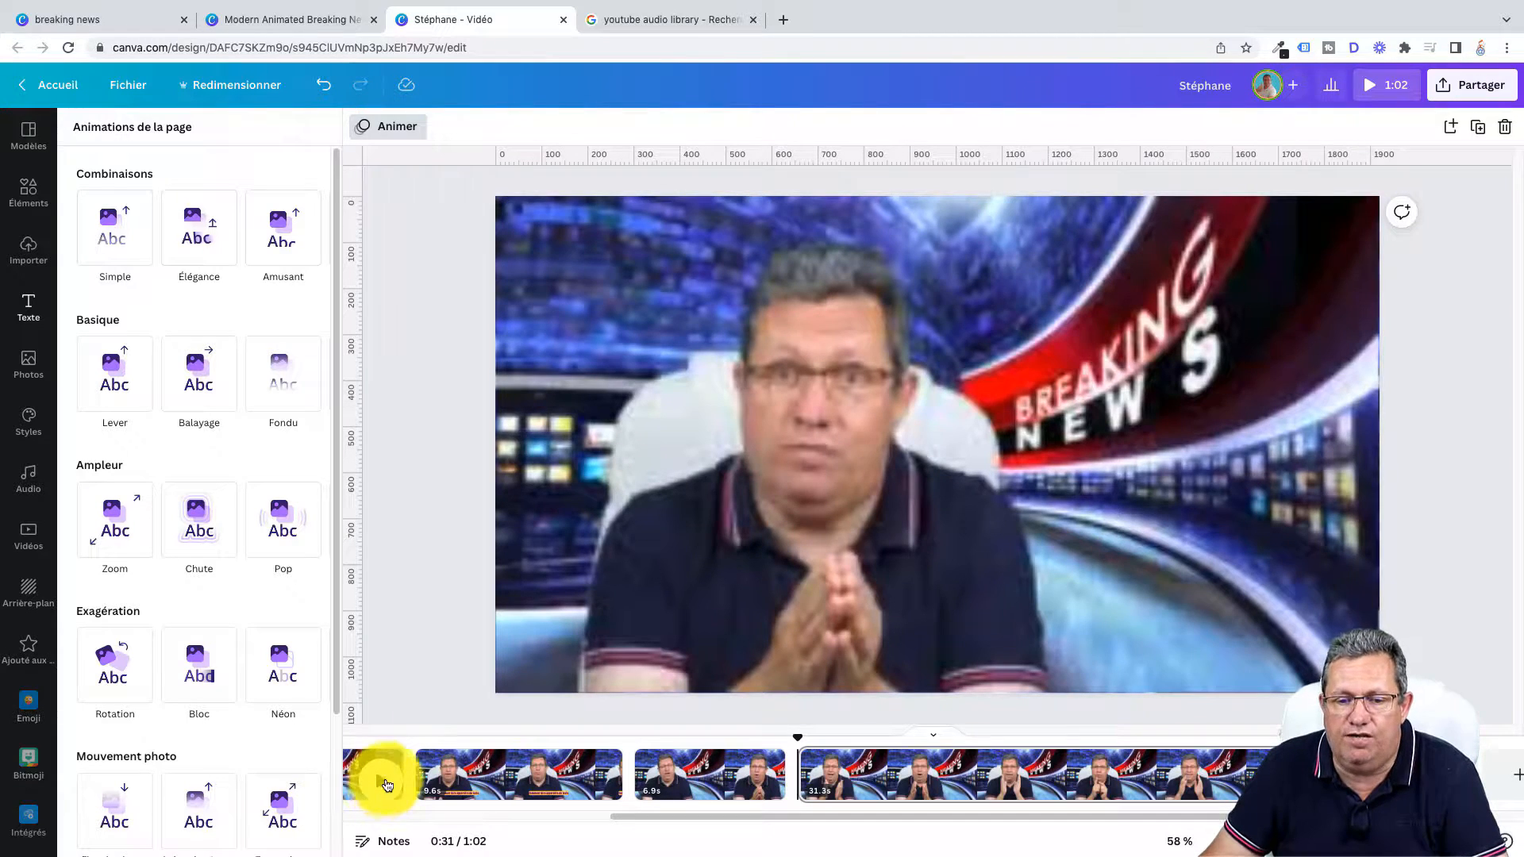
# Insert a blank page at the 0:31 cut between the two clips and play through it.
pyautogui.moveTo(798, 790)
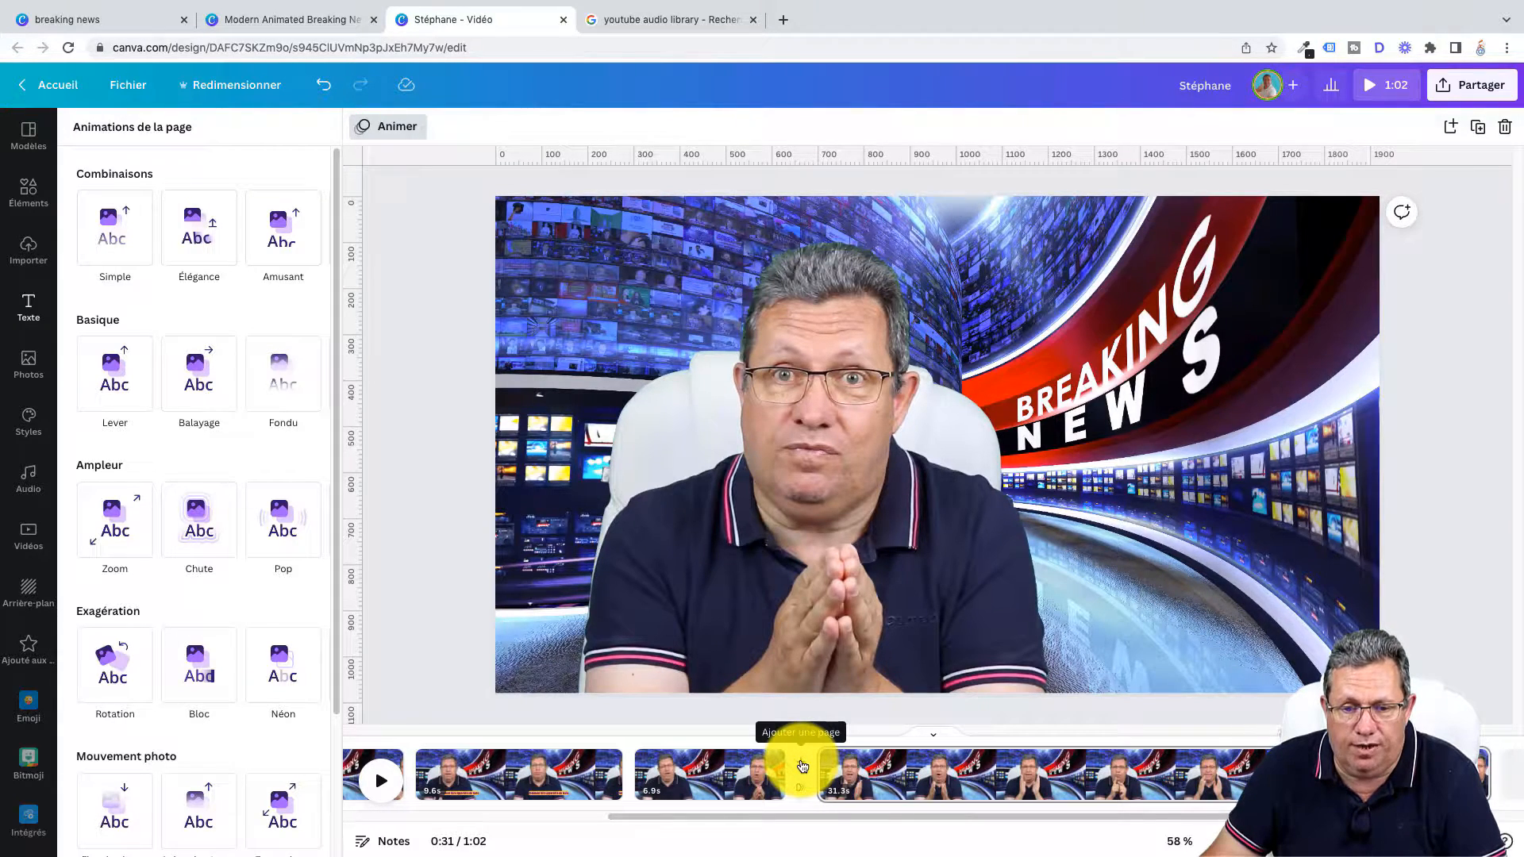
pyautogui.click(802, 766)
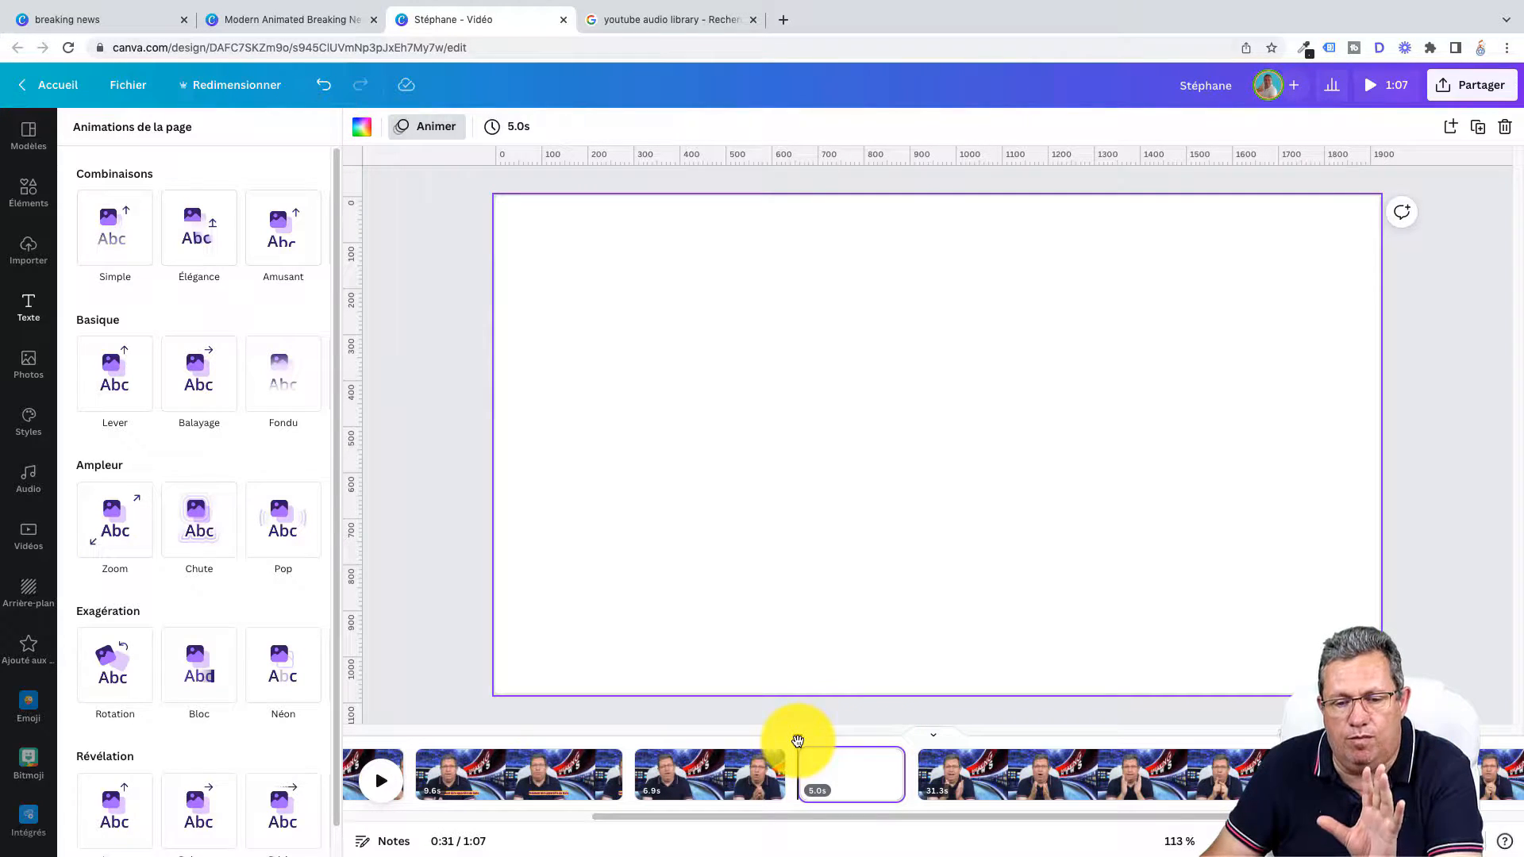
pyautogui.click(742, 739)
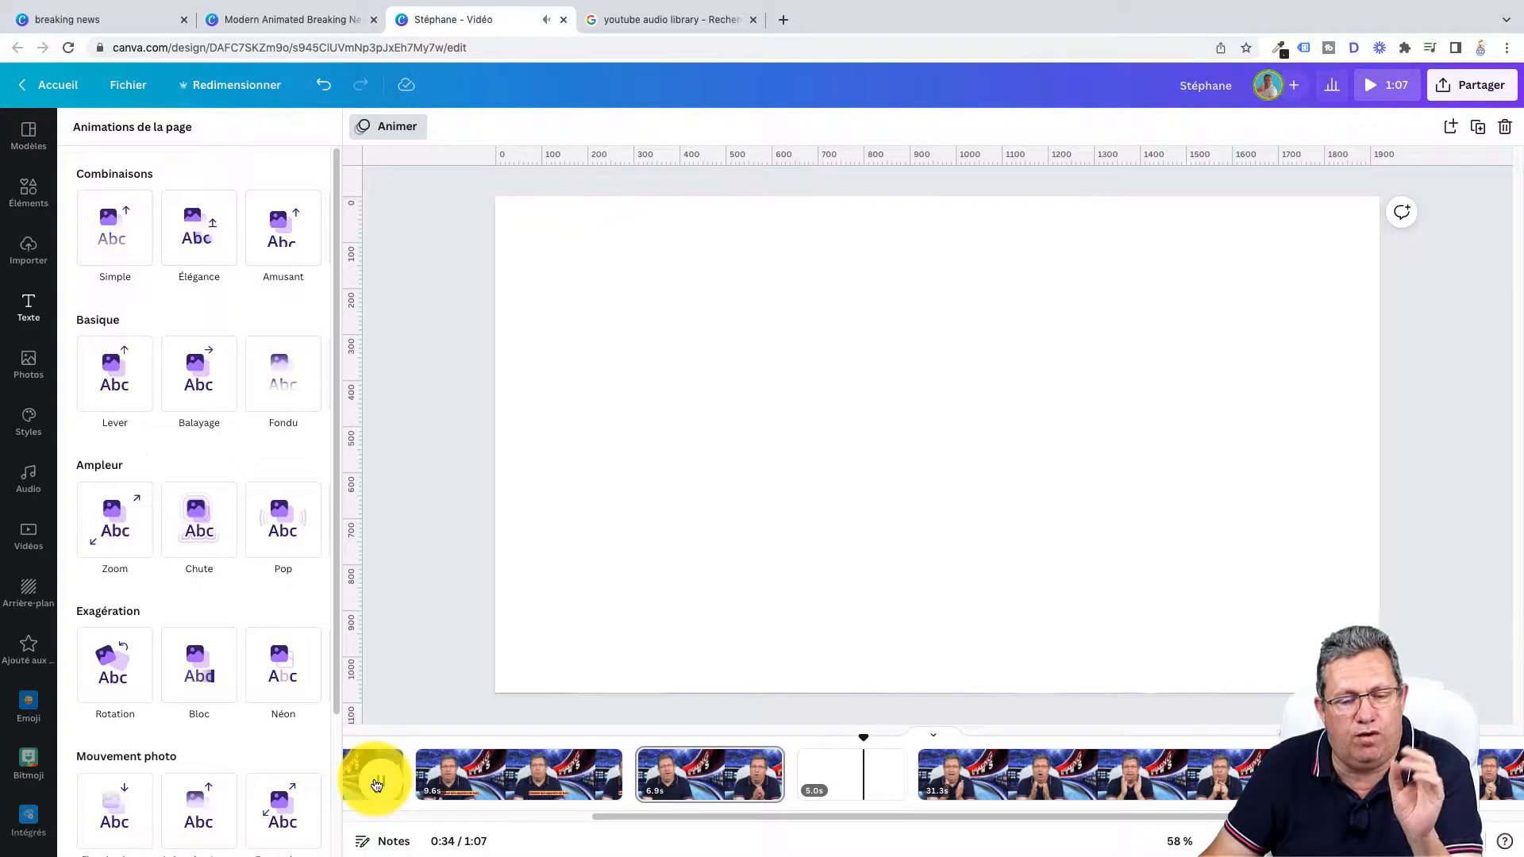
pyautogui.click(382, 784)
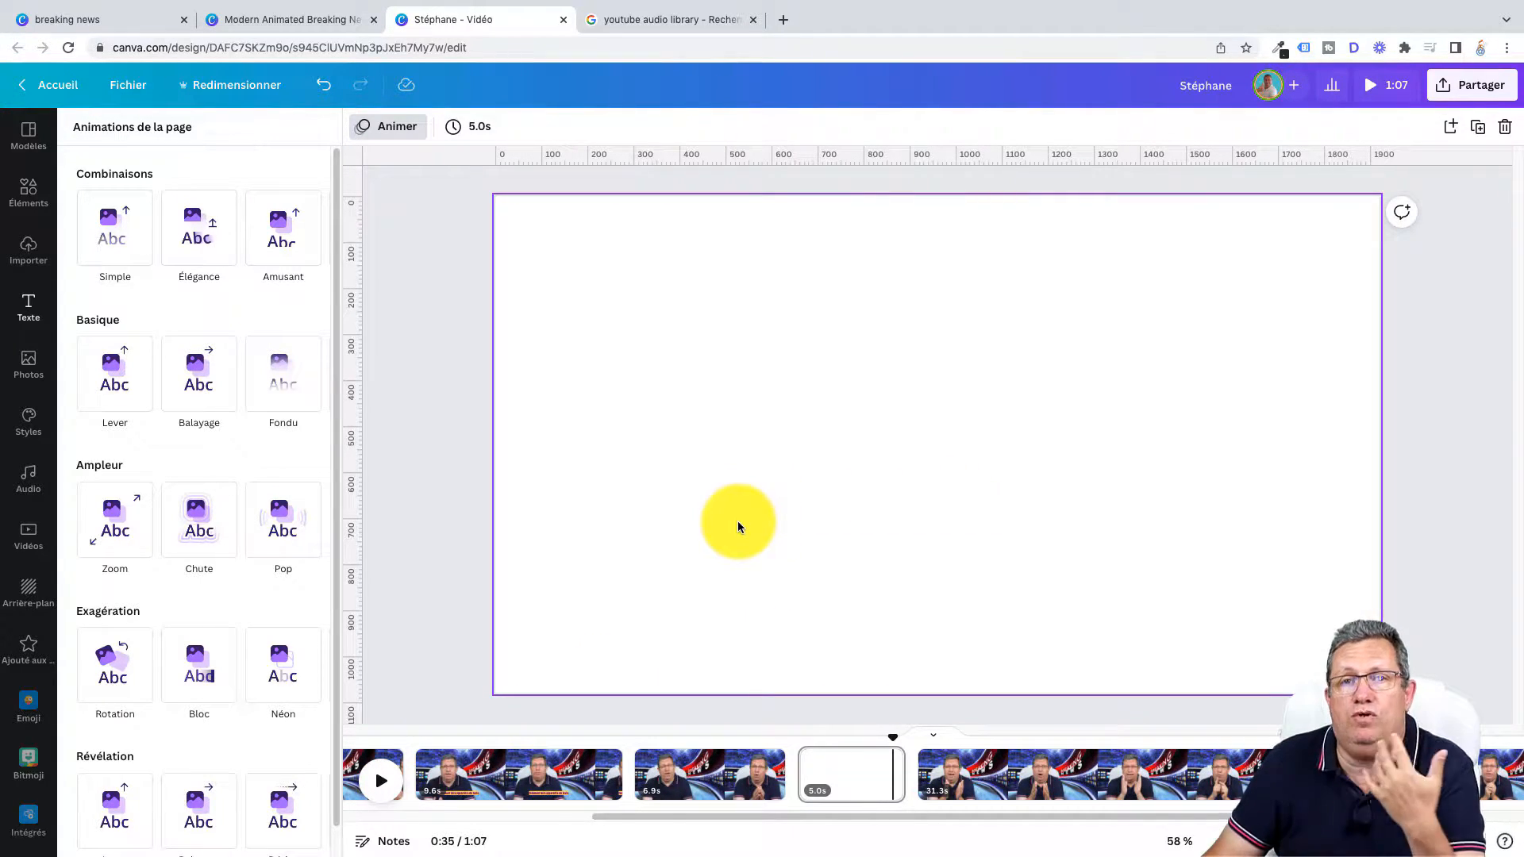
# Set the blank page's background to the very dark purple from the brand palette.
pyautogui.click(634, 272)
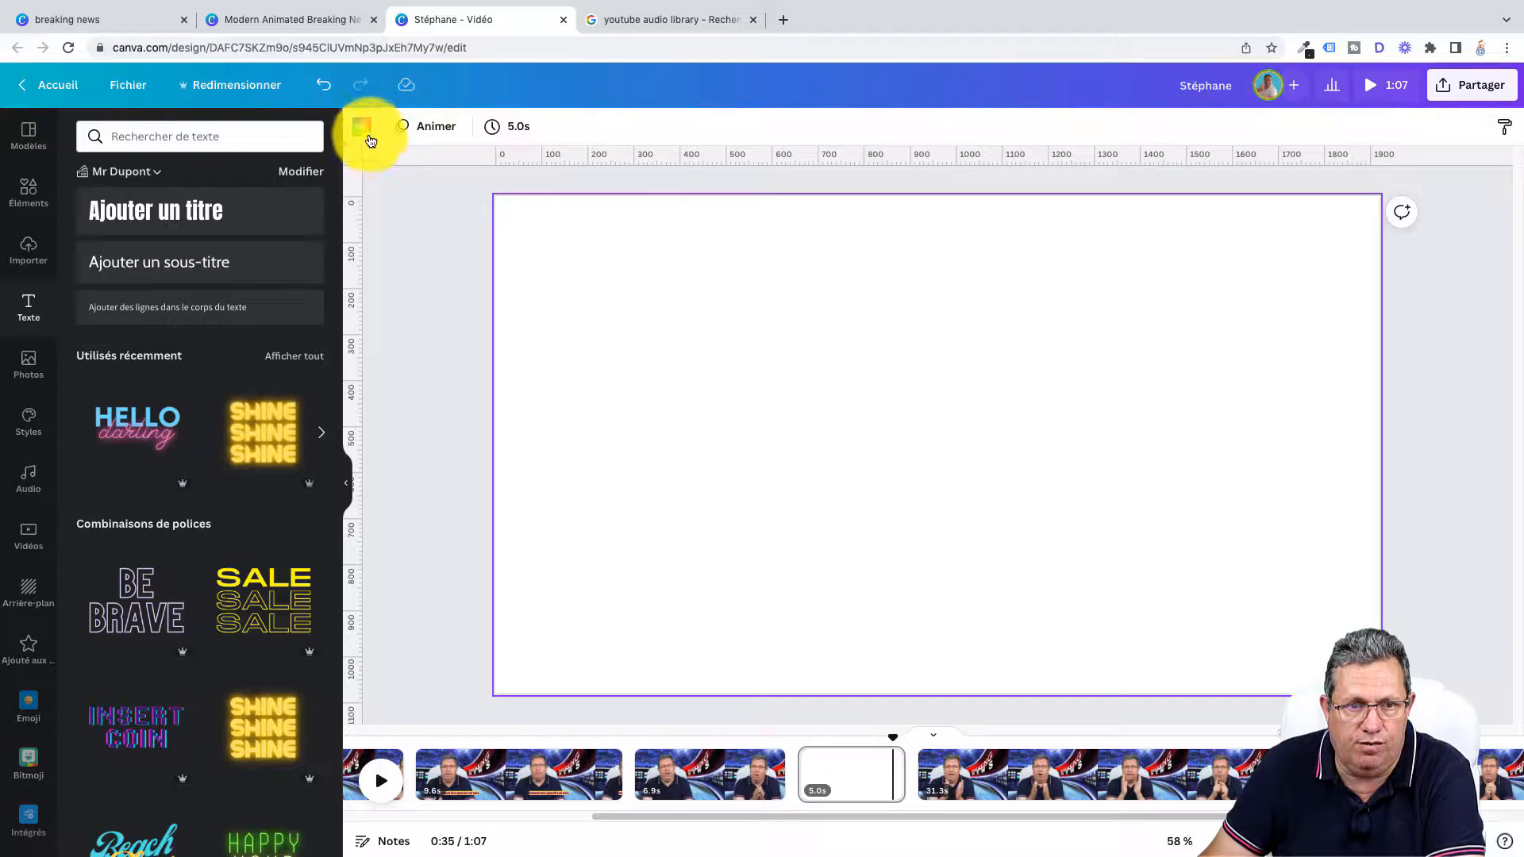
pyautogui.click(364, 132)
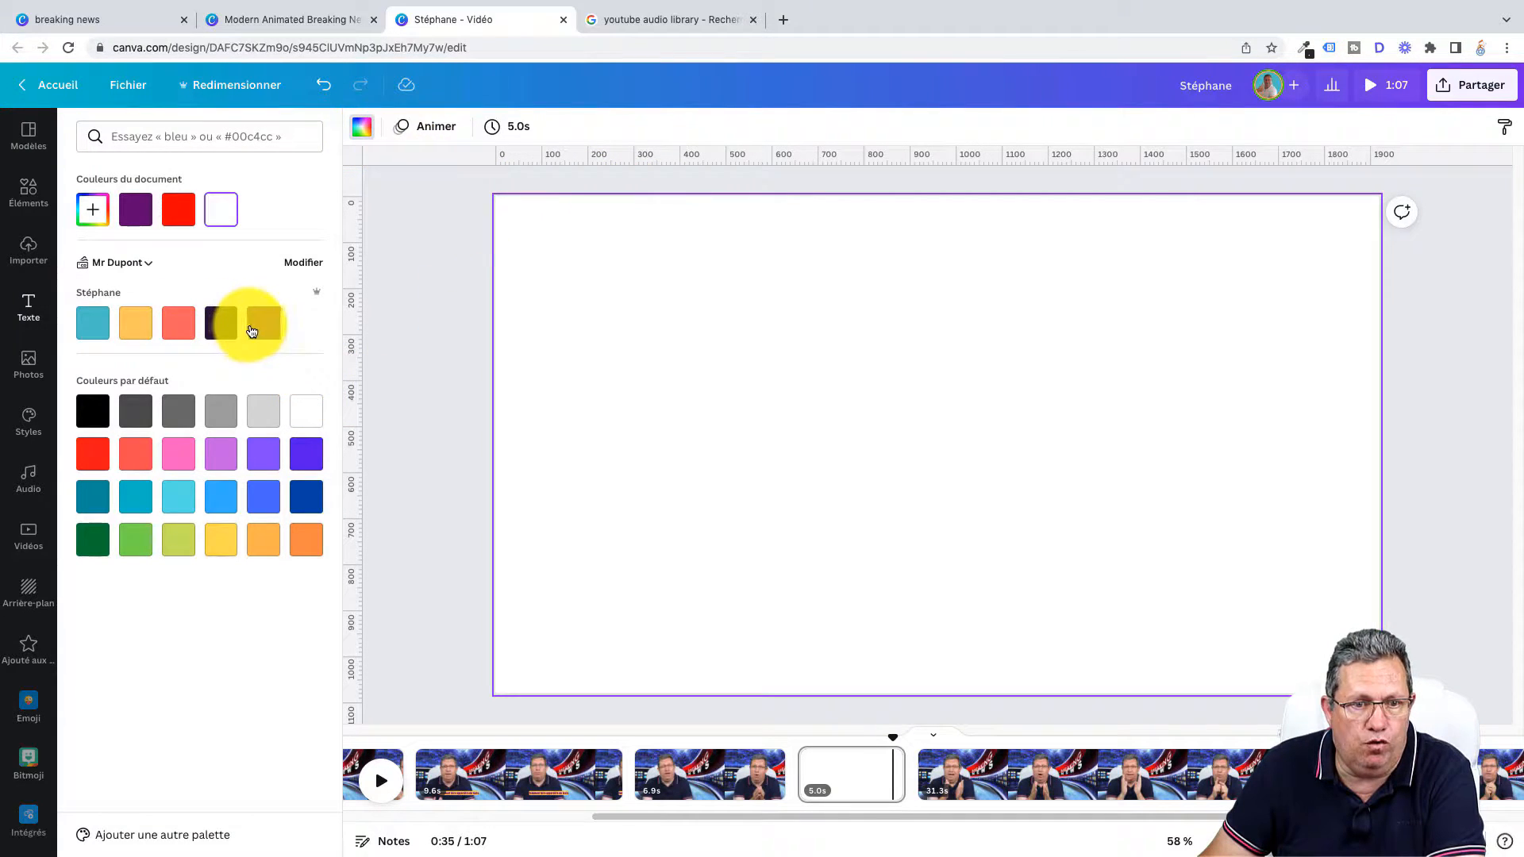
pyautogui.click(222, 323)
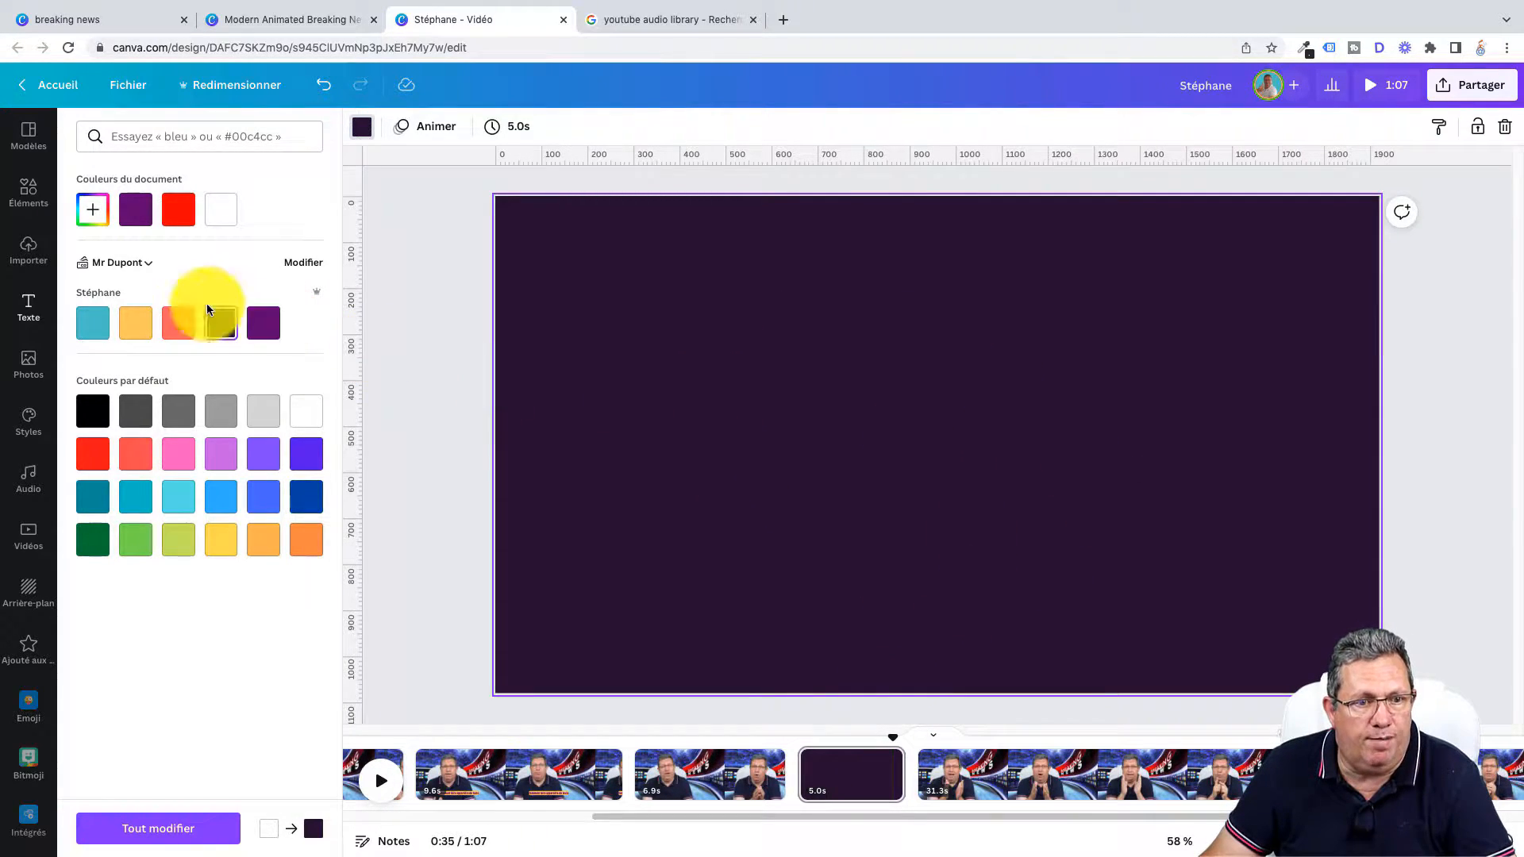
# Add the "HELLO darling" font combination to the dark page and ungroup its two text lines.
pyautogui.click(28, 309)
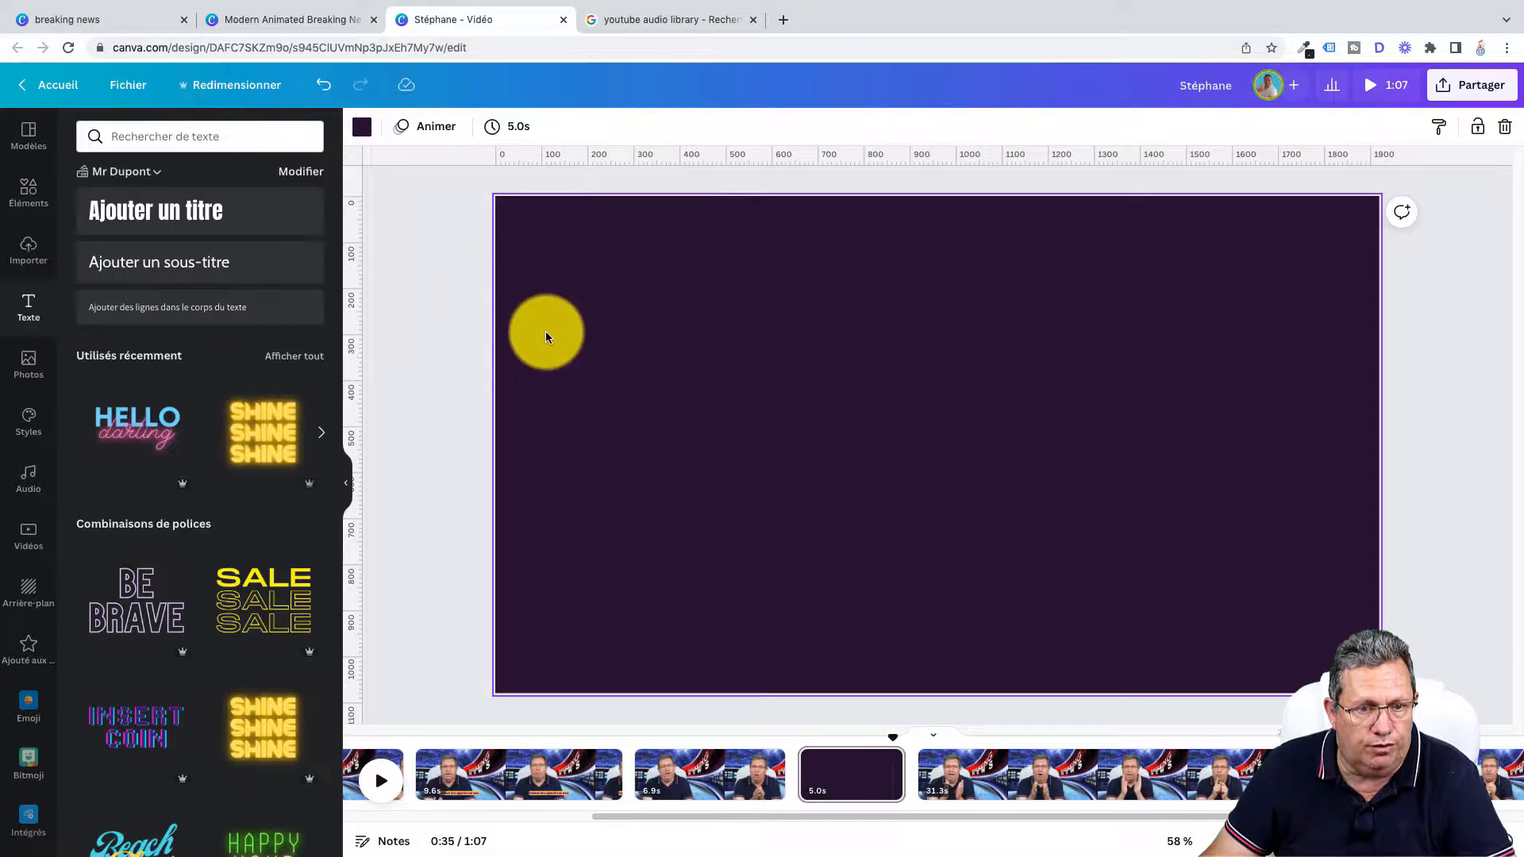
pyautogui.moveTo(337, 270); pyautogui.dragTo(330, 679)
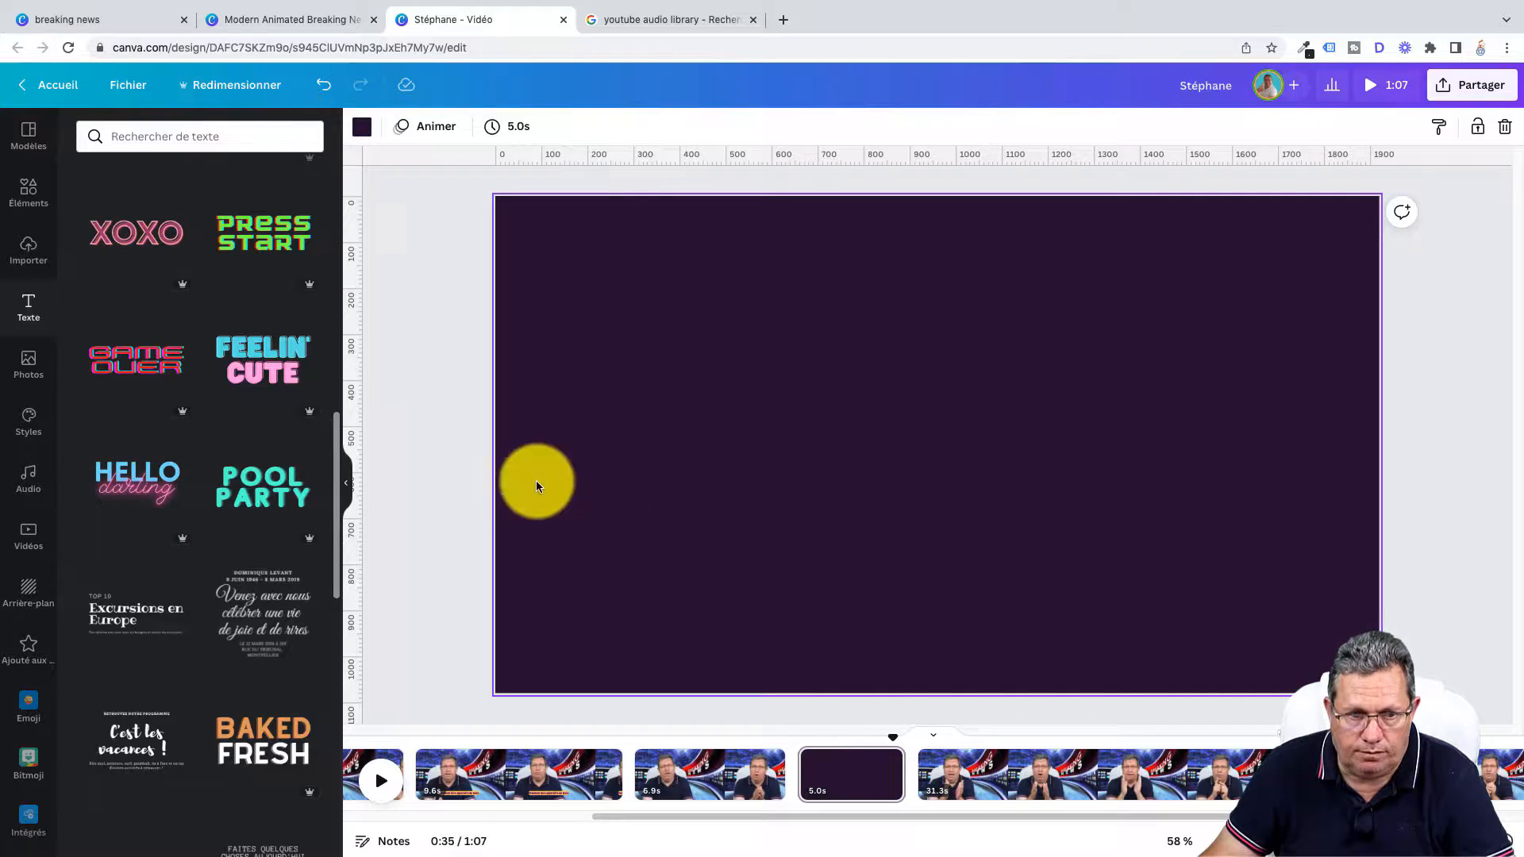
pyautogui.click(135, 488)
pyautogui.click(759, 402)
pyautogui.click(755, 389)
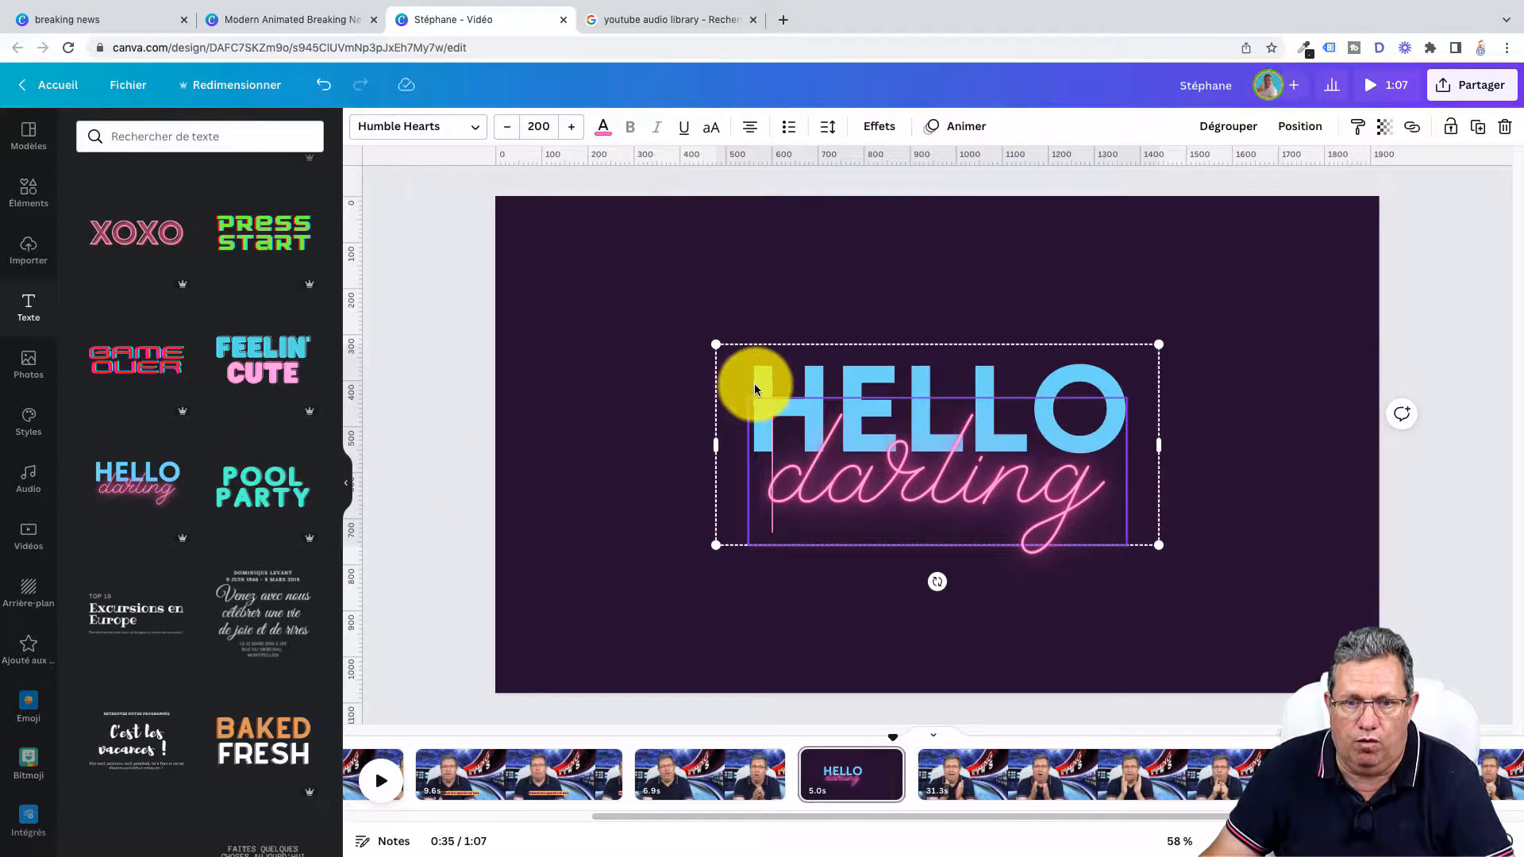
pyautogui.click(1289, 355)
pyautogui.click(1051, 412)
pyautogui.click(1242, 129)
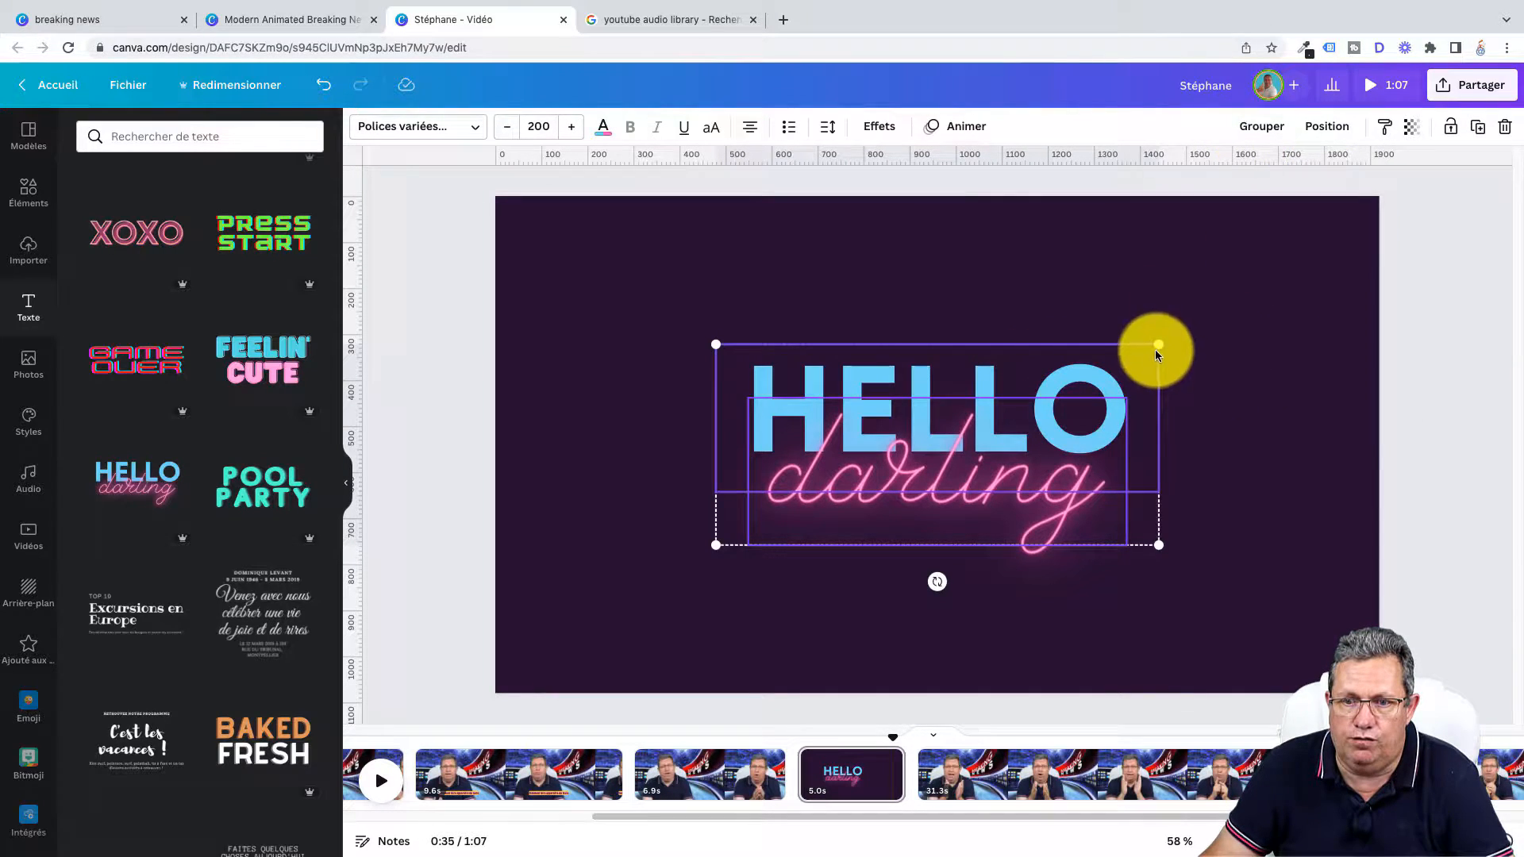
pyautogui.click(1259, 363)
# Replace "HELLO" with "ÉTAPE N°1" and widen its text box so it fits on one line.
pyautogui.click(1120, 378)
pyautogui.click(1125, 376)
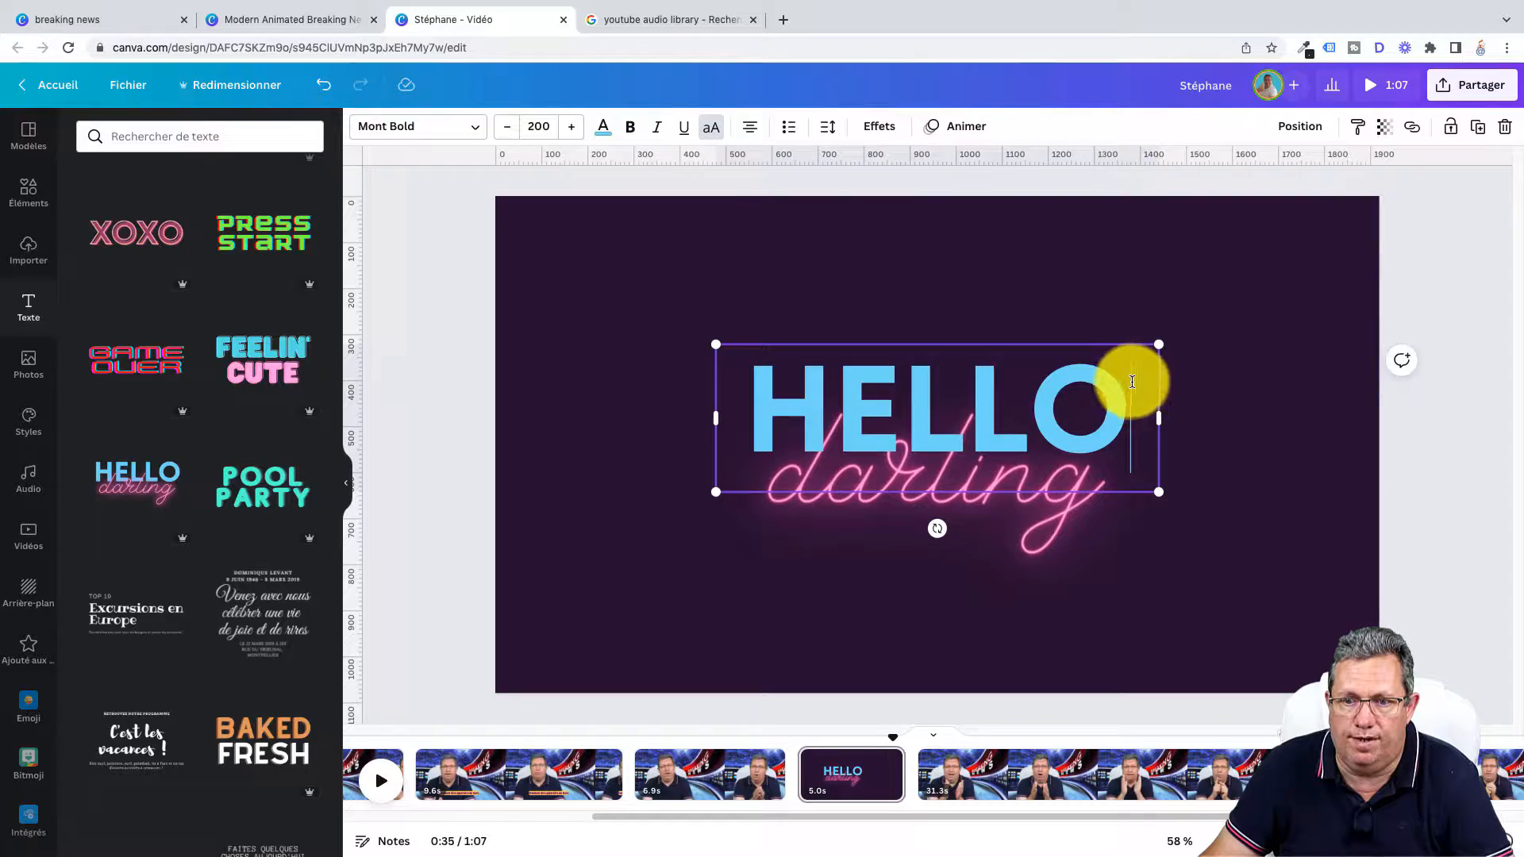
pyautogui.moveTo(1058, 382); pyautogui.dragTo(752, 386)
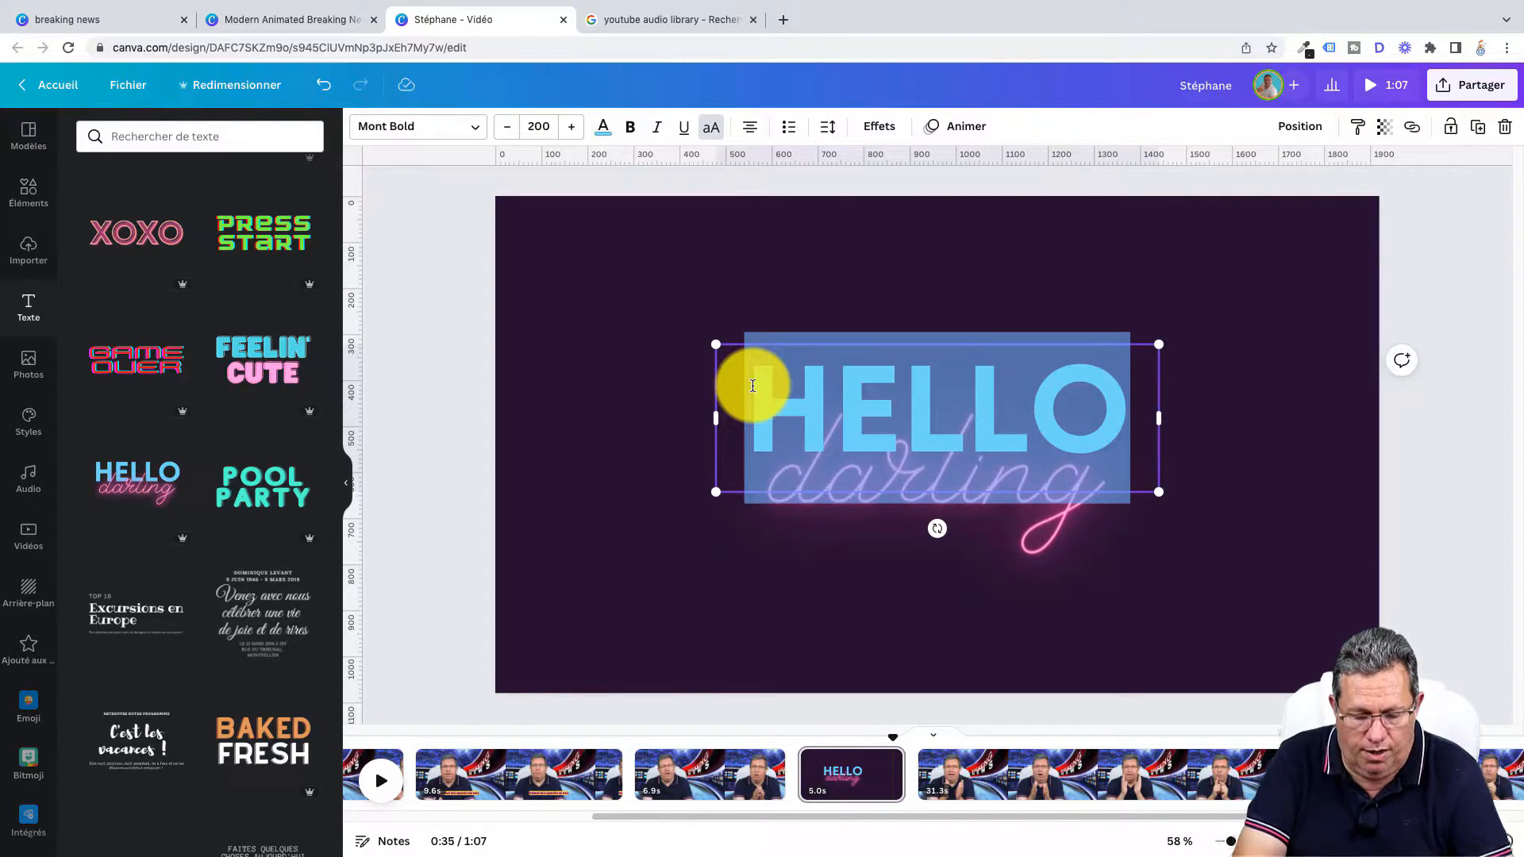
pyautogui.write('E')
pyautogui.press('BackSpace')
pyautogui.write('ÉT')
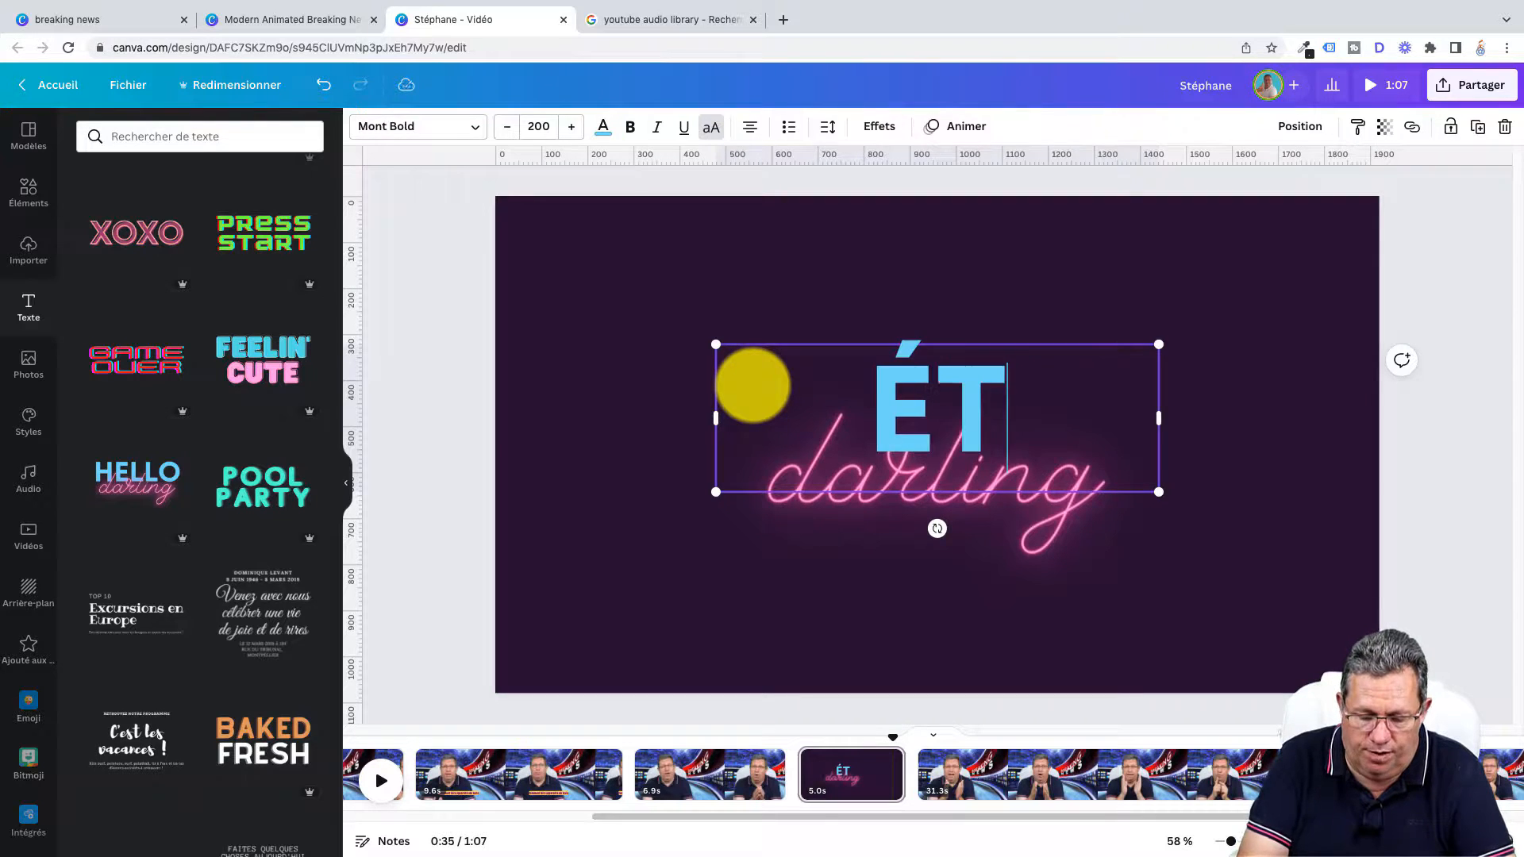
pyautogui.write('APE N°1')
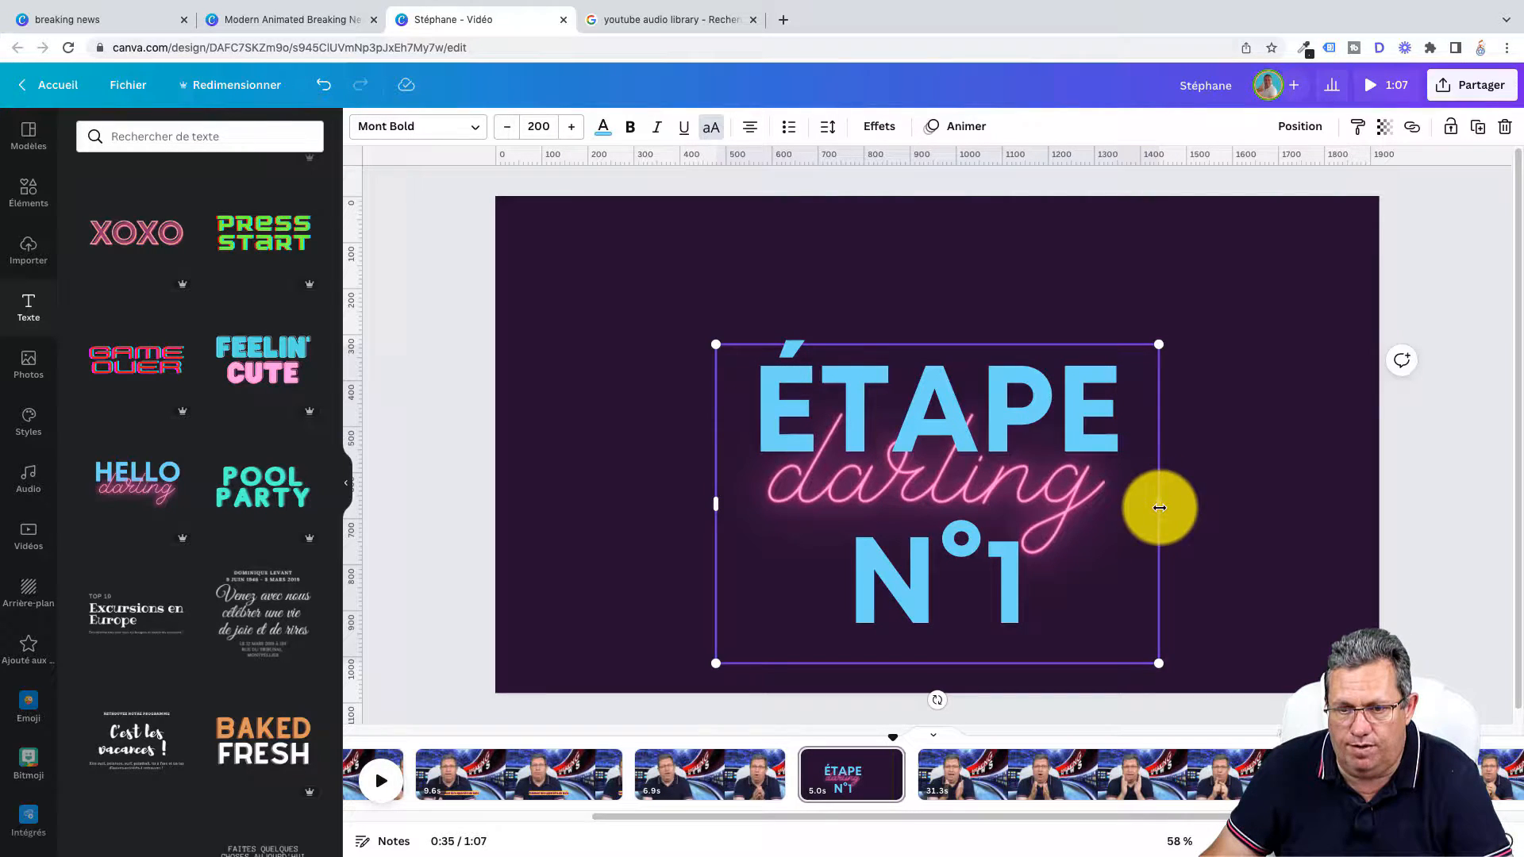
pyautogui.moveTo(1159, 506); pyautogui.dragTo(1174, 477)
# Replace "darling" with "Présentation", widen its text box to fit one line, and centre it beneath "ÉTAPE N°1".
pyautogui.click(830, 489)
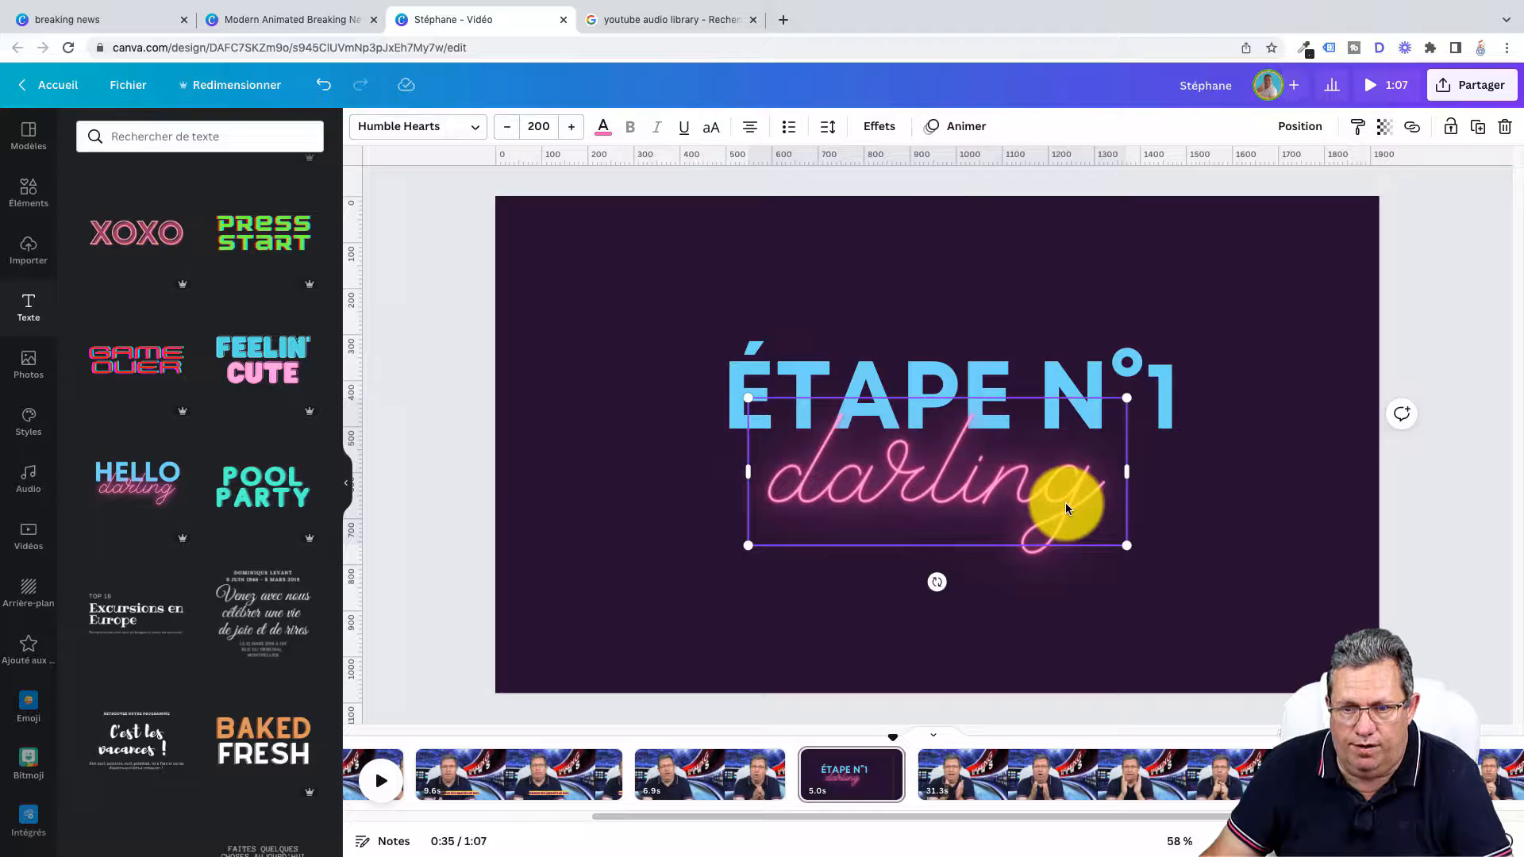
pyautogui.click(1065, 502)
pyautogui.moveTo(1091, 502); pyautogui.dragTo(793, 489)
pyautogui.write('Pr')
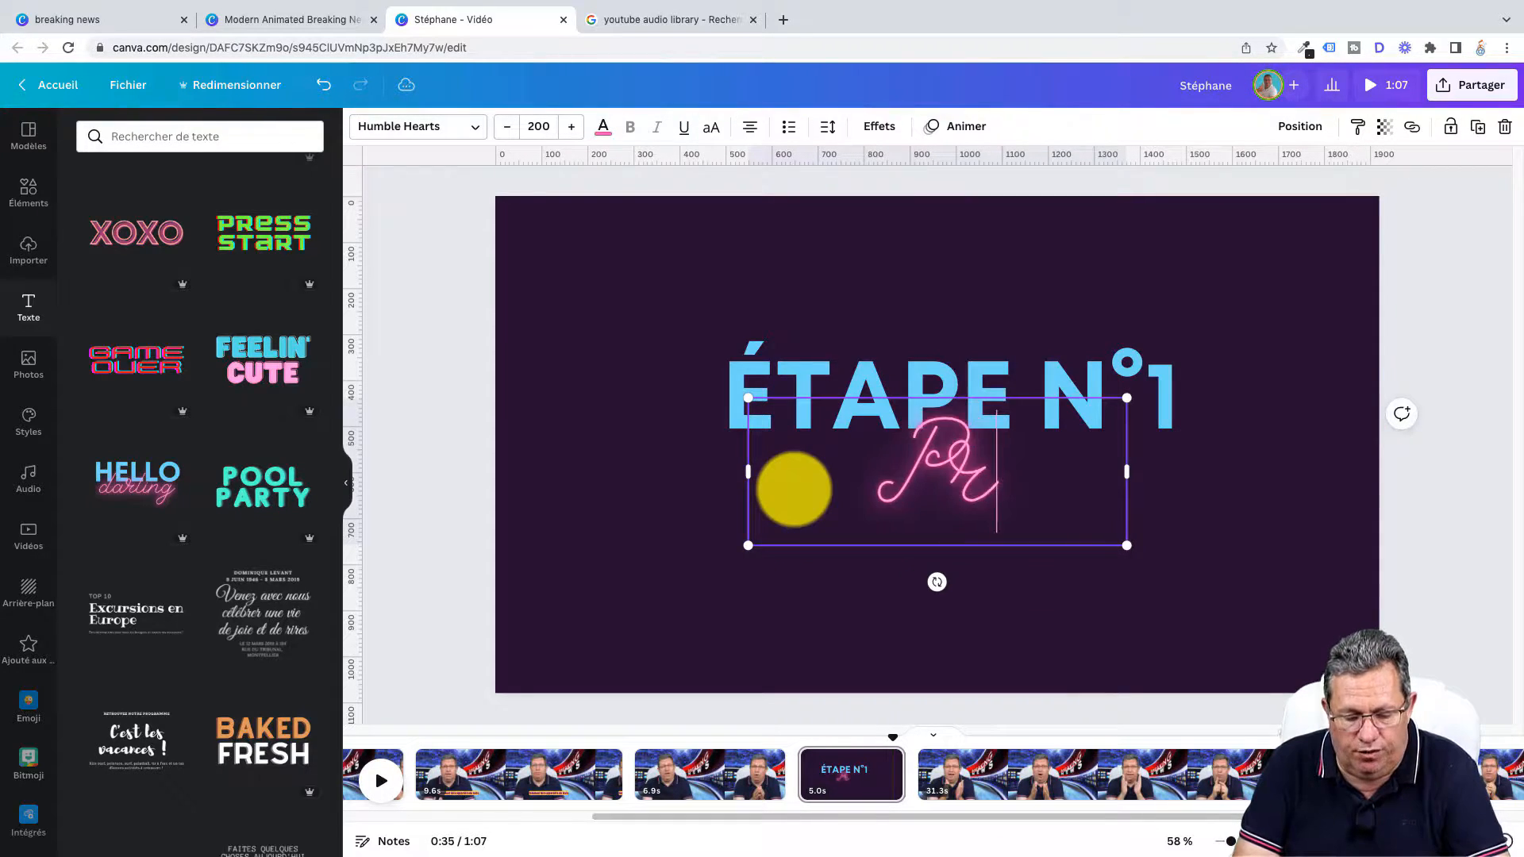
pyautogui.write('ésentation')
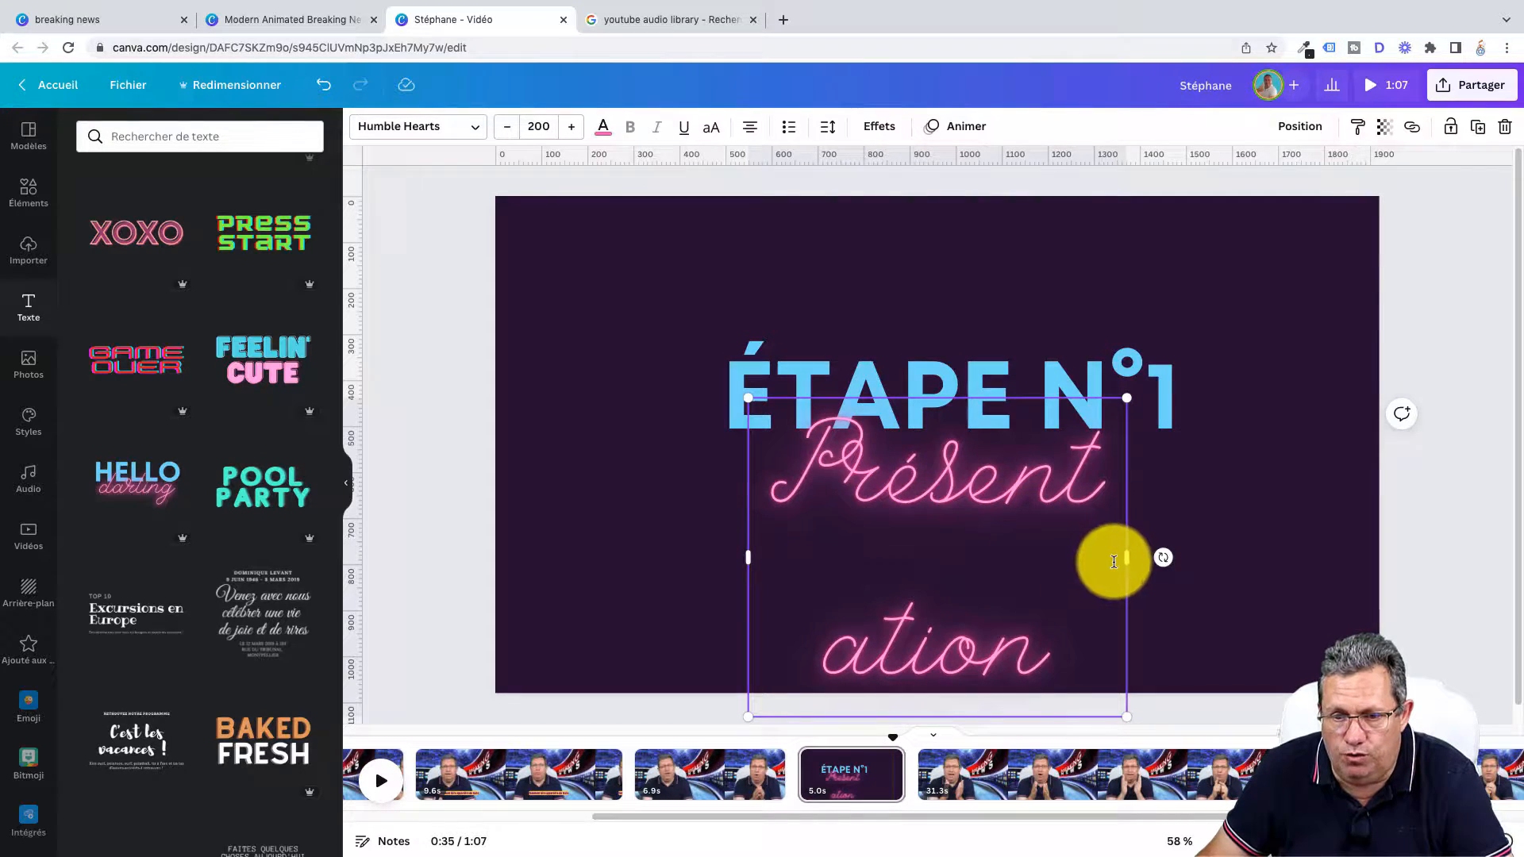
pyautogui.moveTo(1127, 557); pyautogui.dragTo(1313, 538)
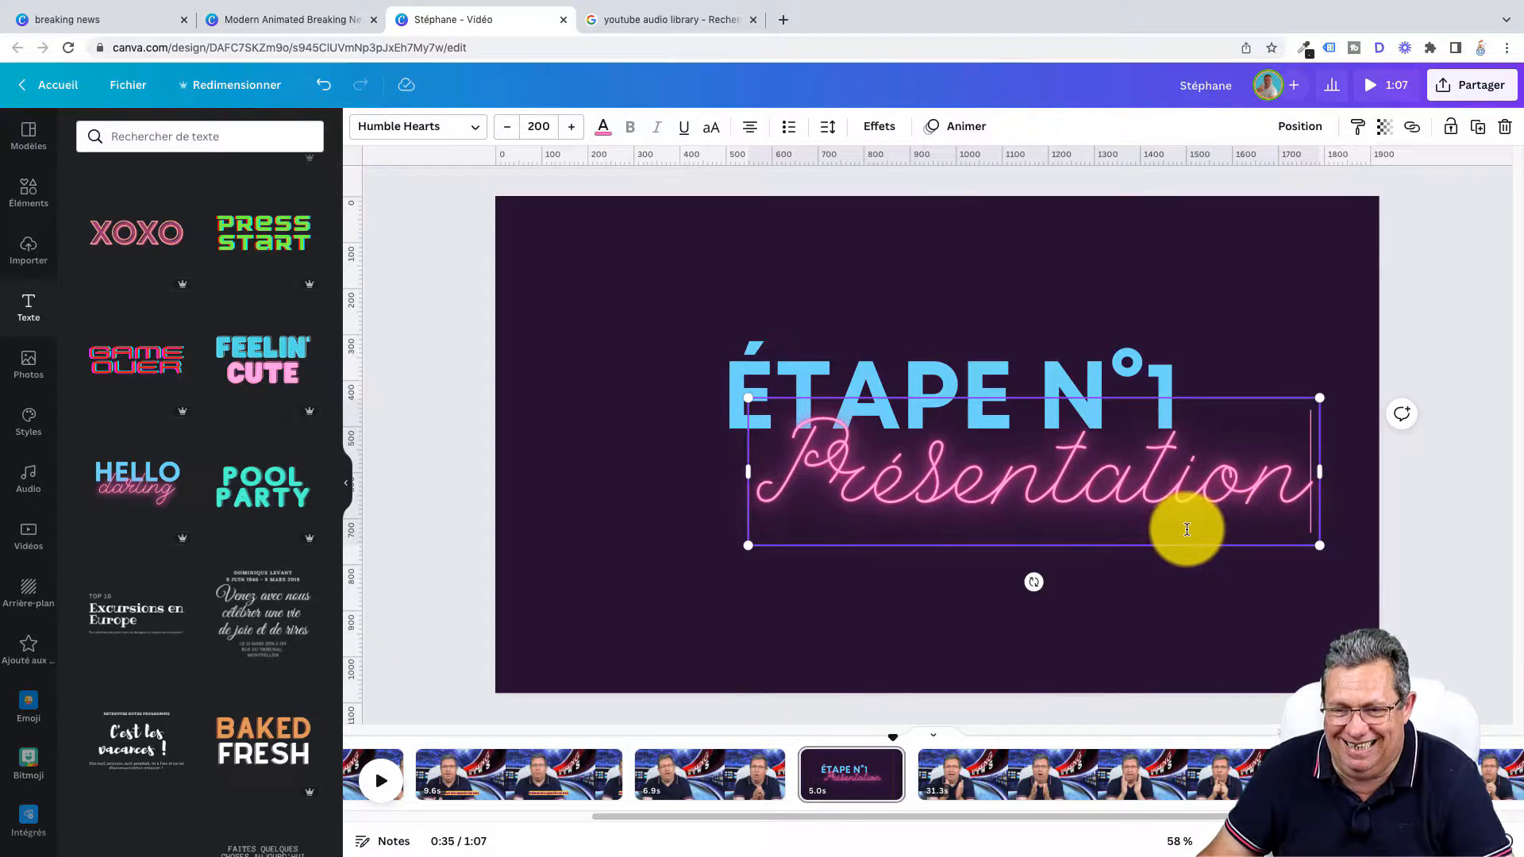
pyautogui.click(1115, 599)
pyautogui.moveTo(1132, 486); pyautogui.dragTo(1030, 480)
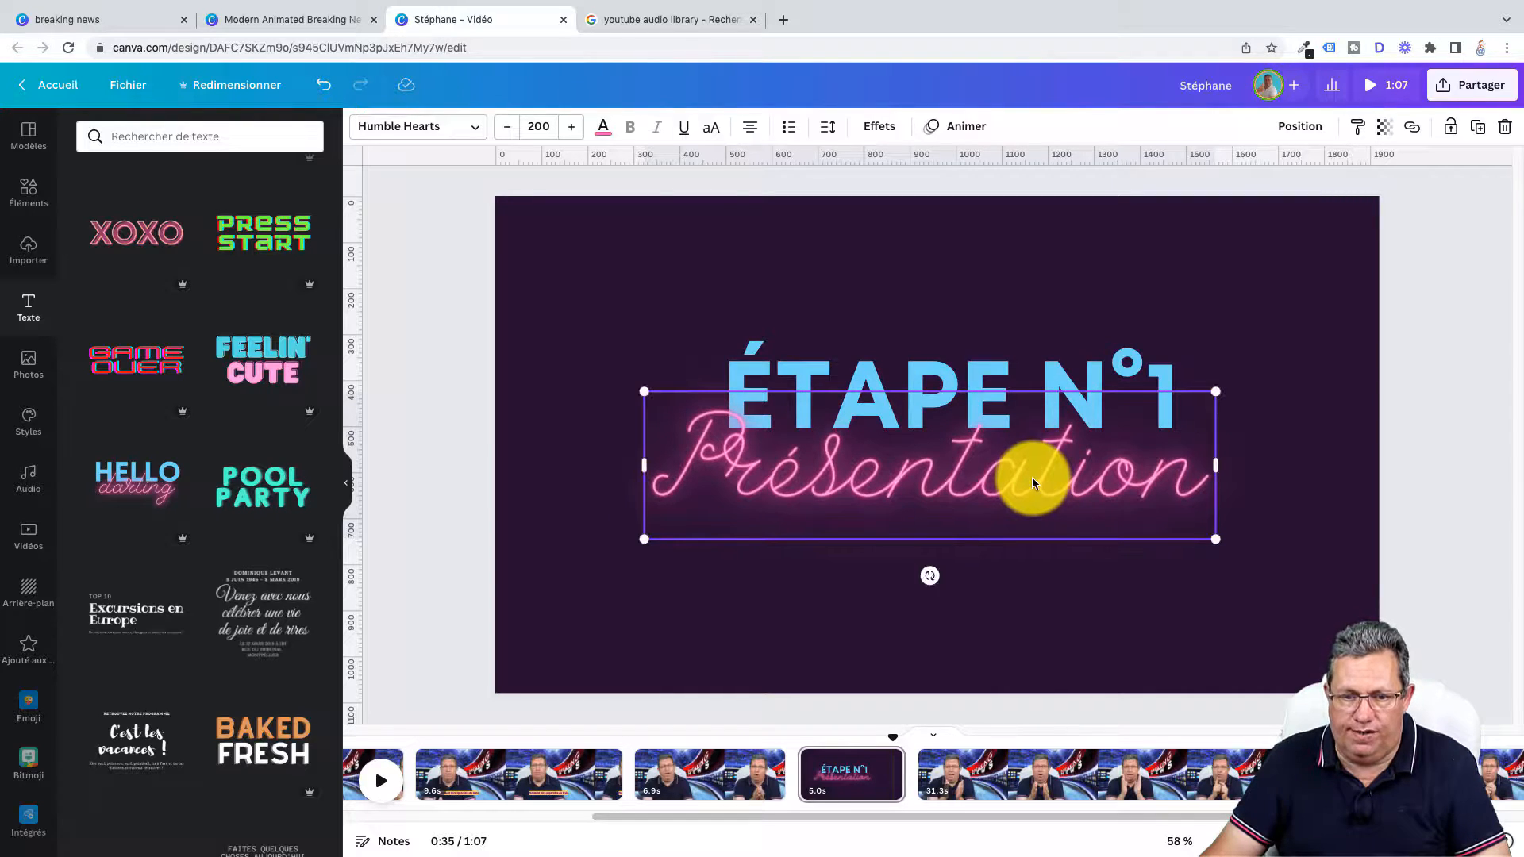
pyautogui.click(915, 621)
# Play the video from about 0:29 to 0:38 to review the title page between the clips.
pyautogui.moveTo(893, 740); pyautogui.dragTo(748, 739)
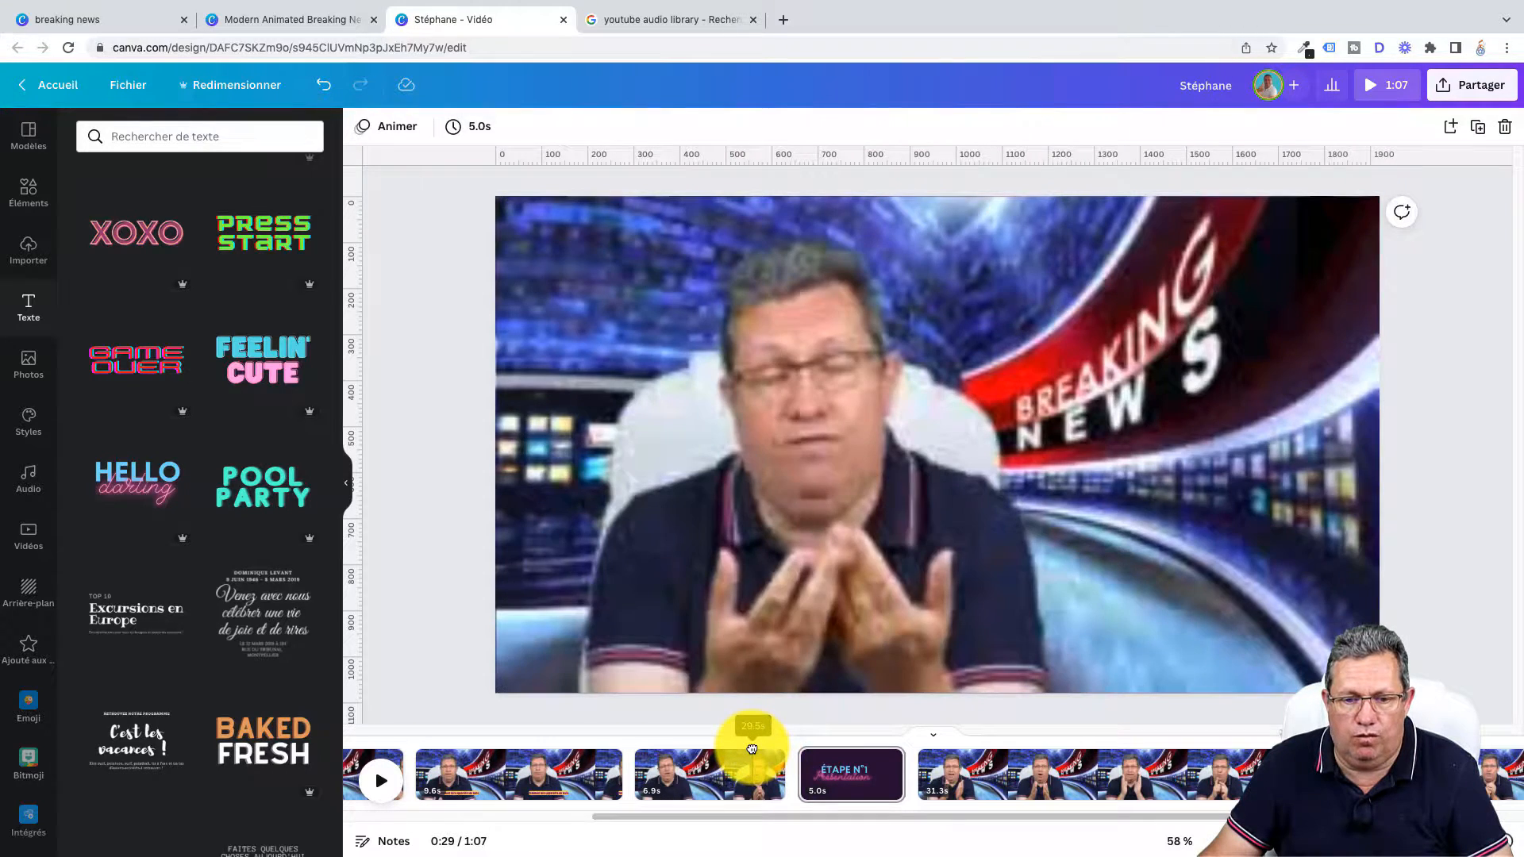
pyautogui.click(380, 782)
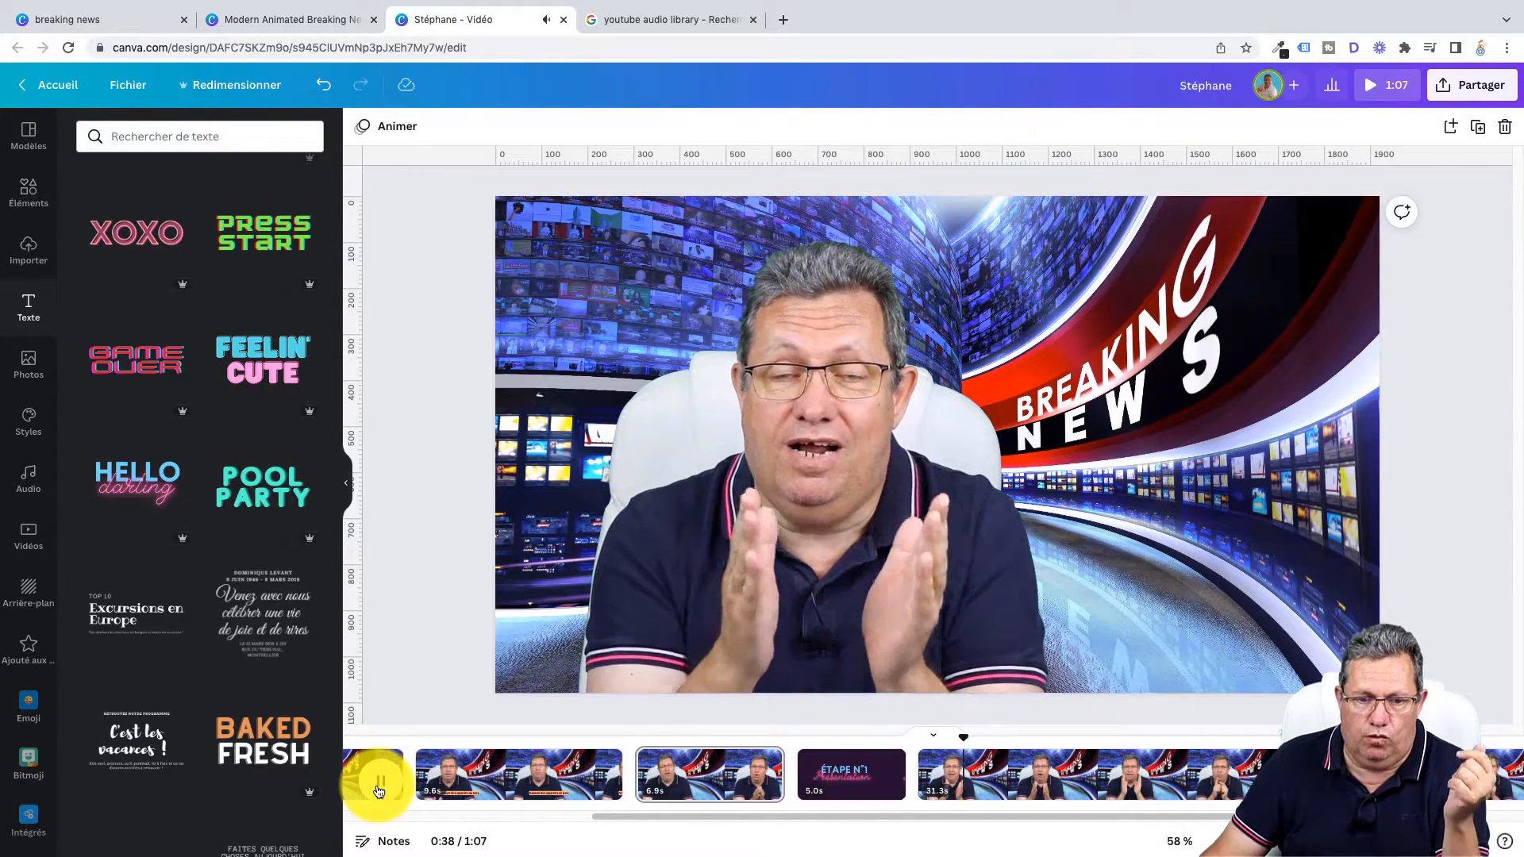
pyautogui.click(378, 791)
# Add a Glisser transition between the presenter clip and the "ÉTAPE N°1" title page.
pyautogui.moveTo(802, 739); pyautogui.dragTo(657, 731)
pyautogui.click(635, 774)
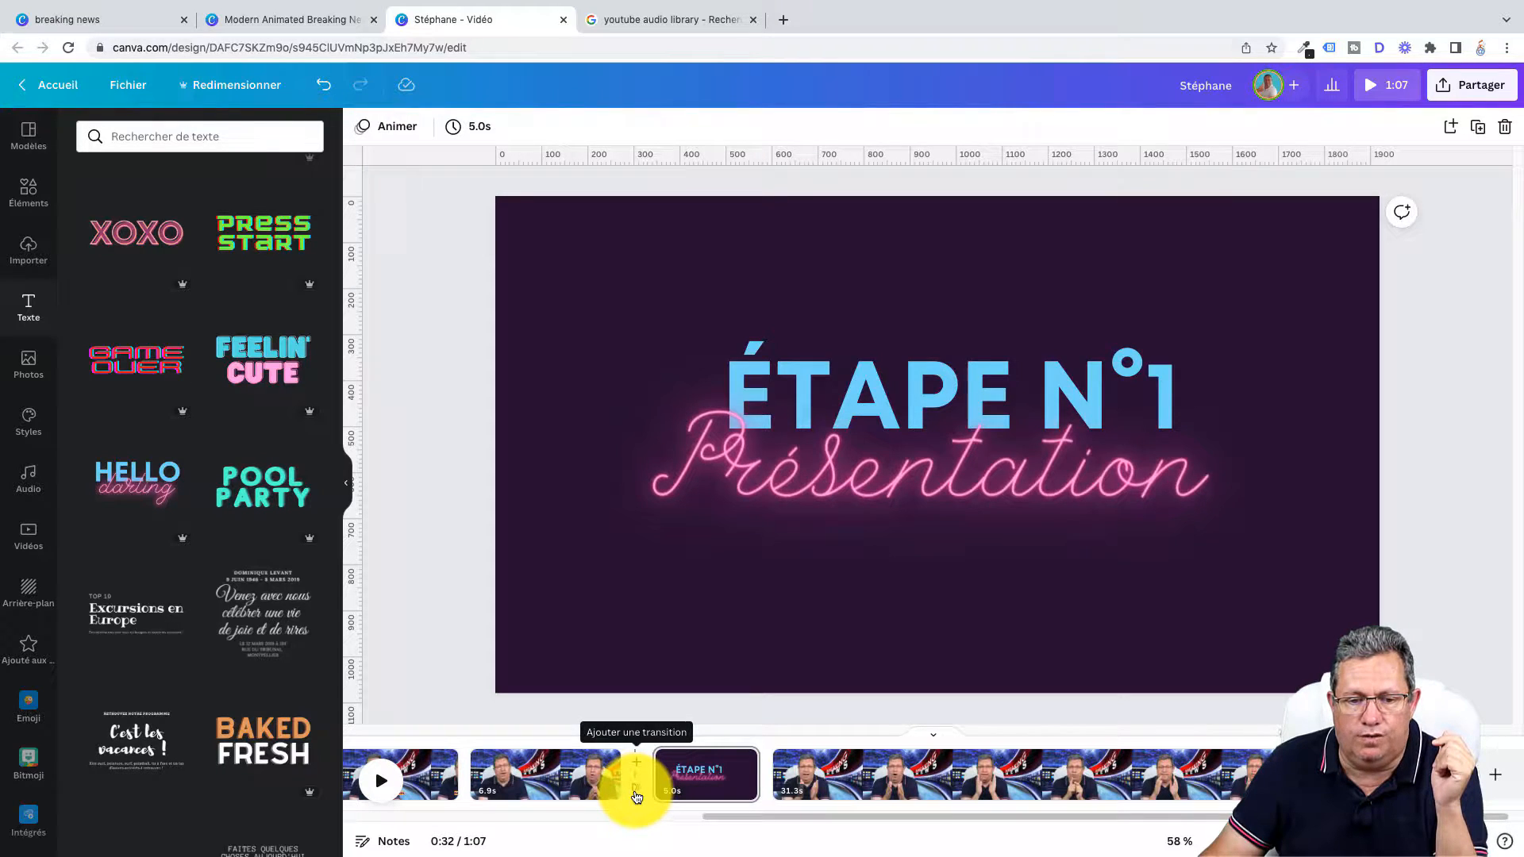
pyautogui.click(636, 794)
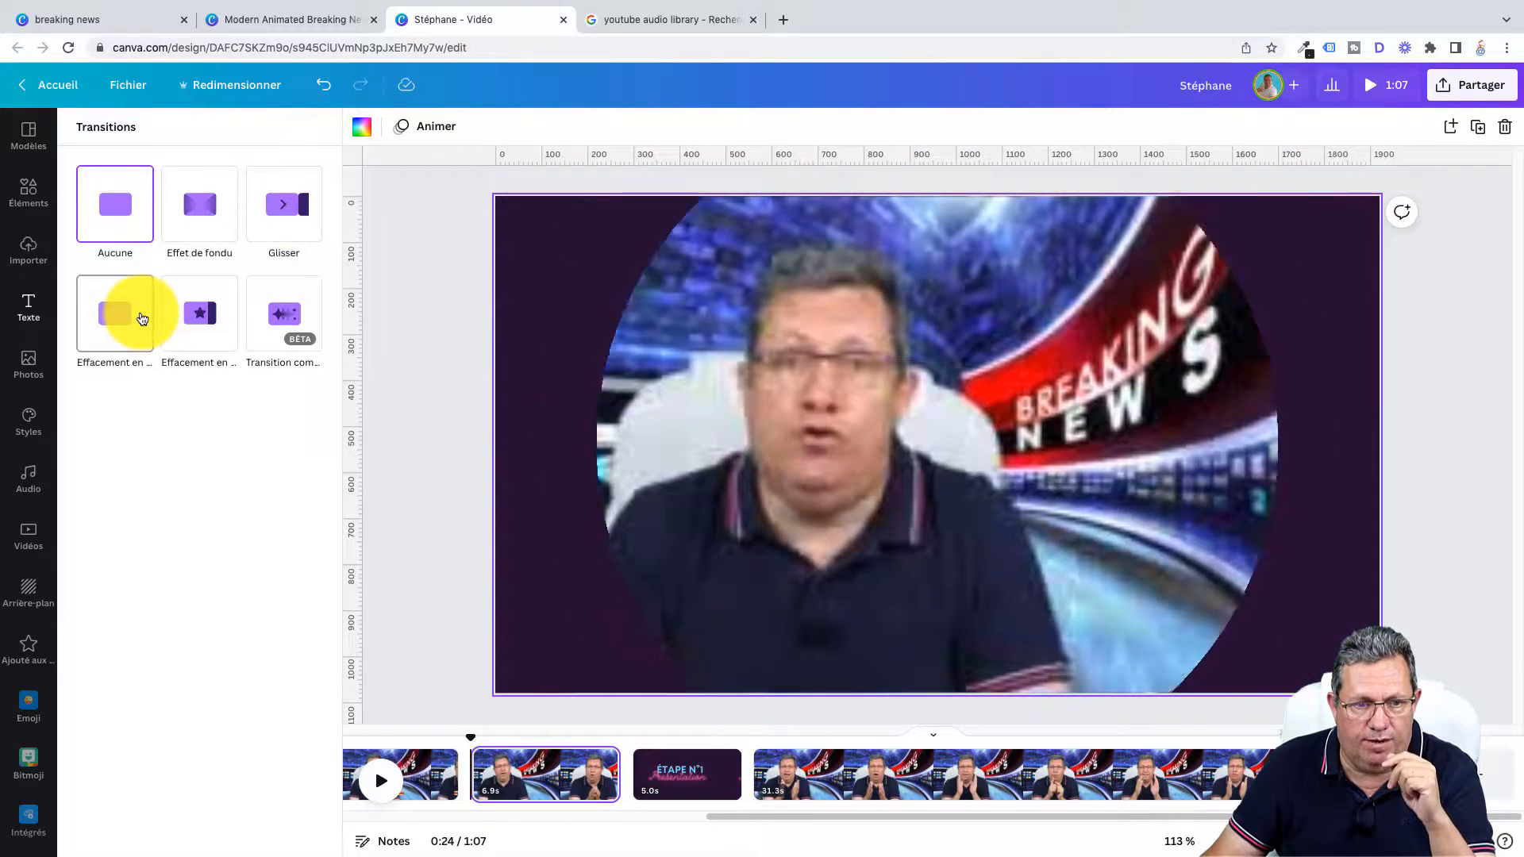
pyautogui.click(287, 212)
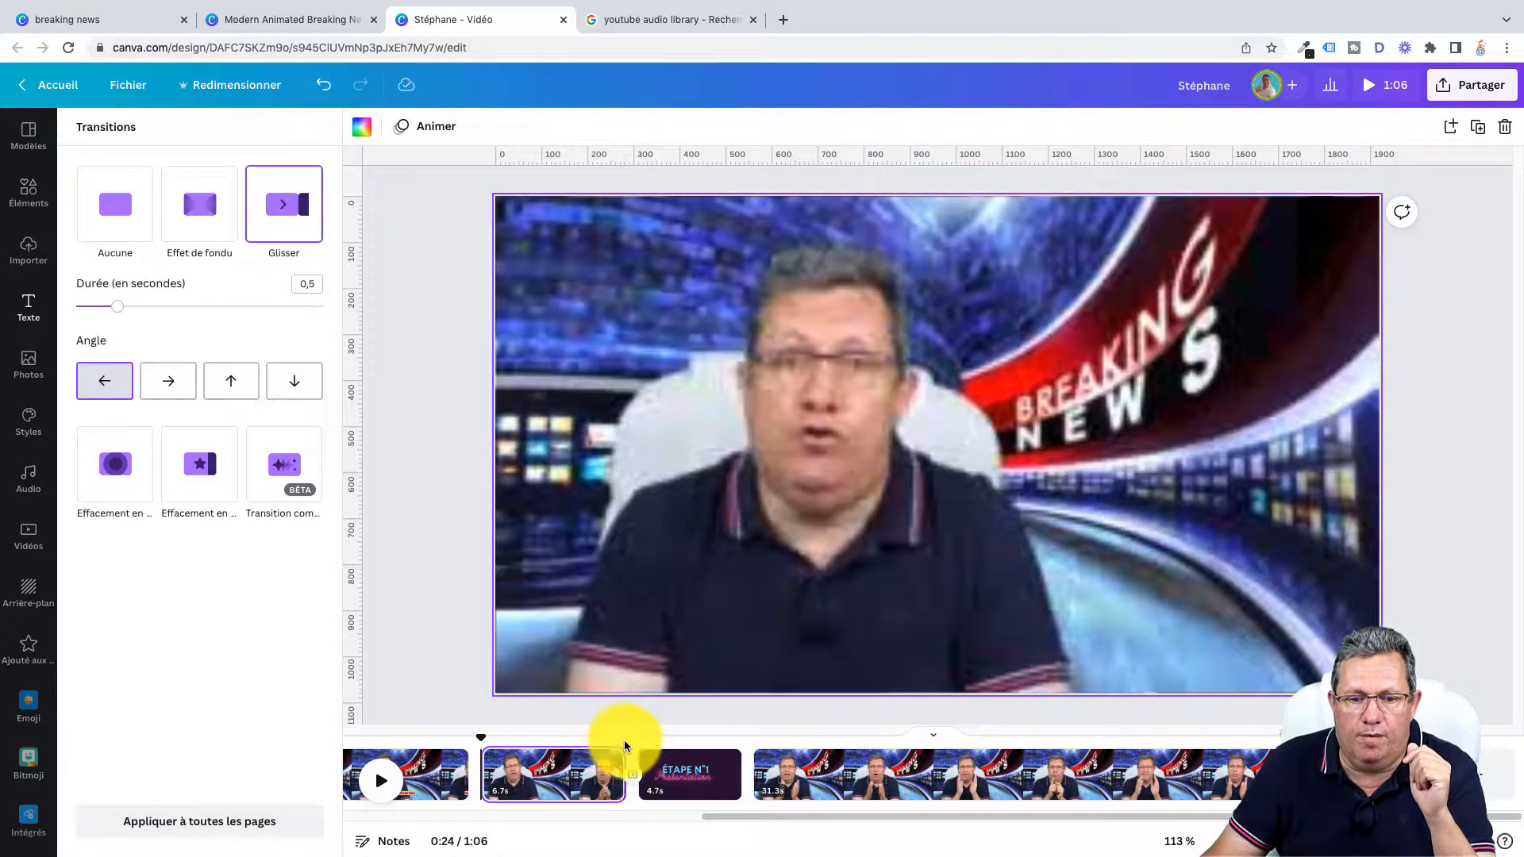
# Add a Glisser transition between the "ÉTAPE N°1" title page and the presenter clip that follows it.
pyautogui.moveTo(484, 743); pyautogui.dragTo(754, 738)
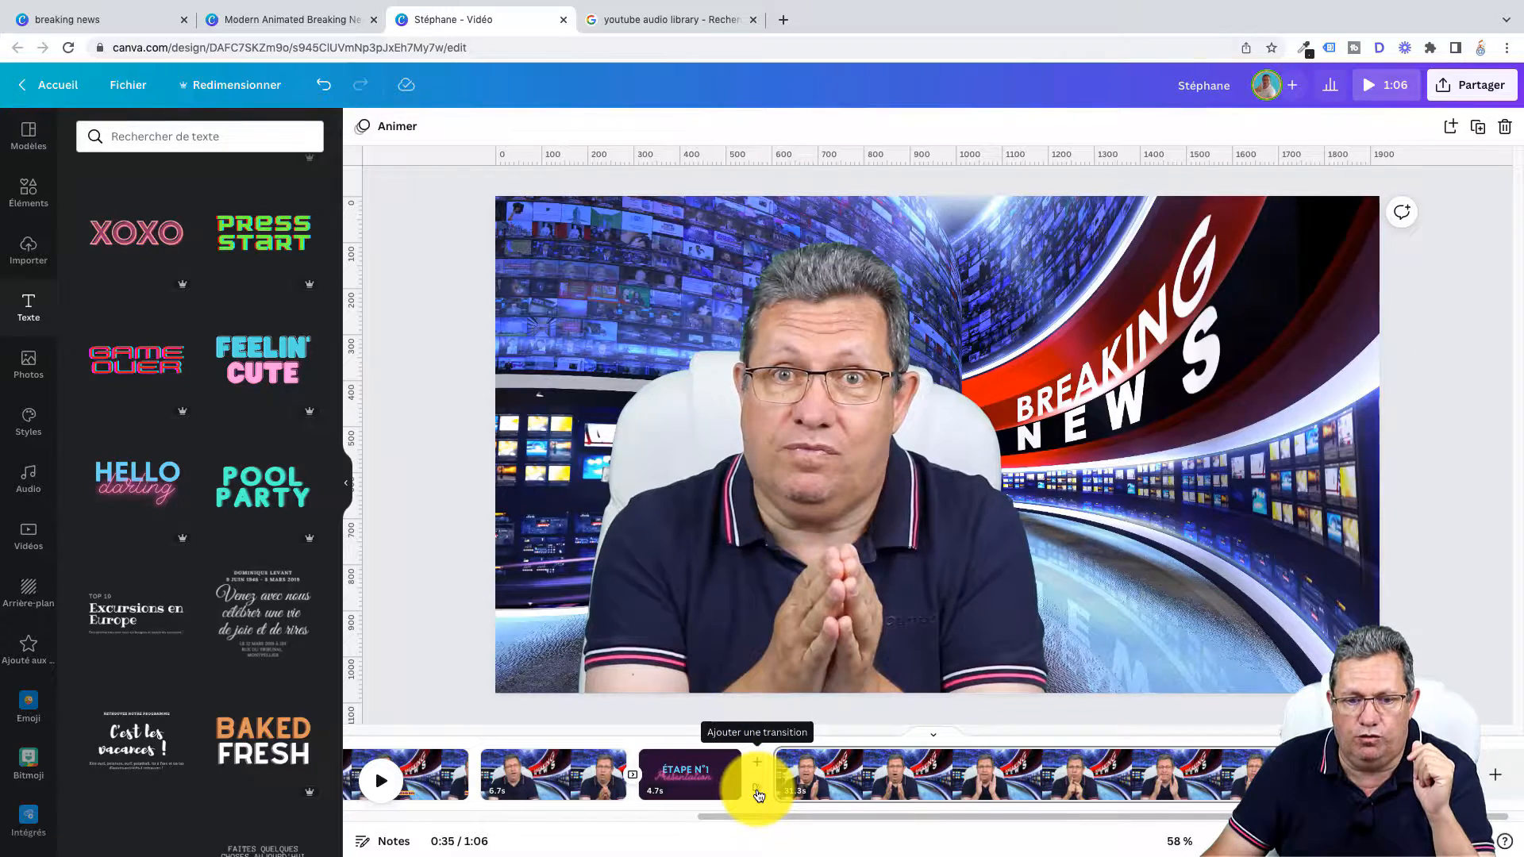
pyautogui.click(759, 795)
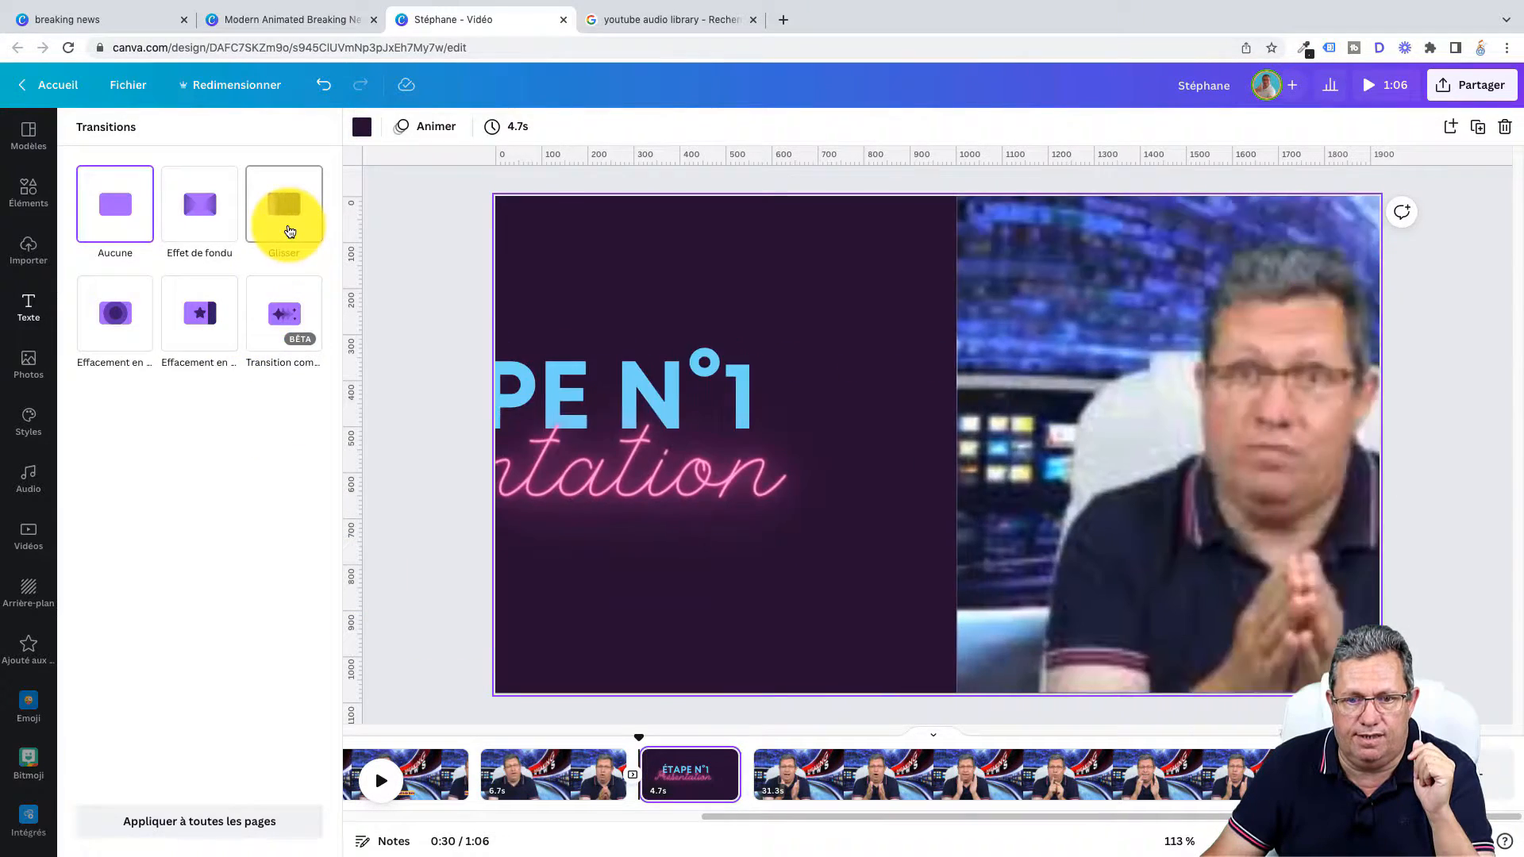
pyautogui.click(290, 231)
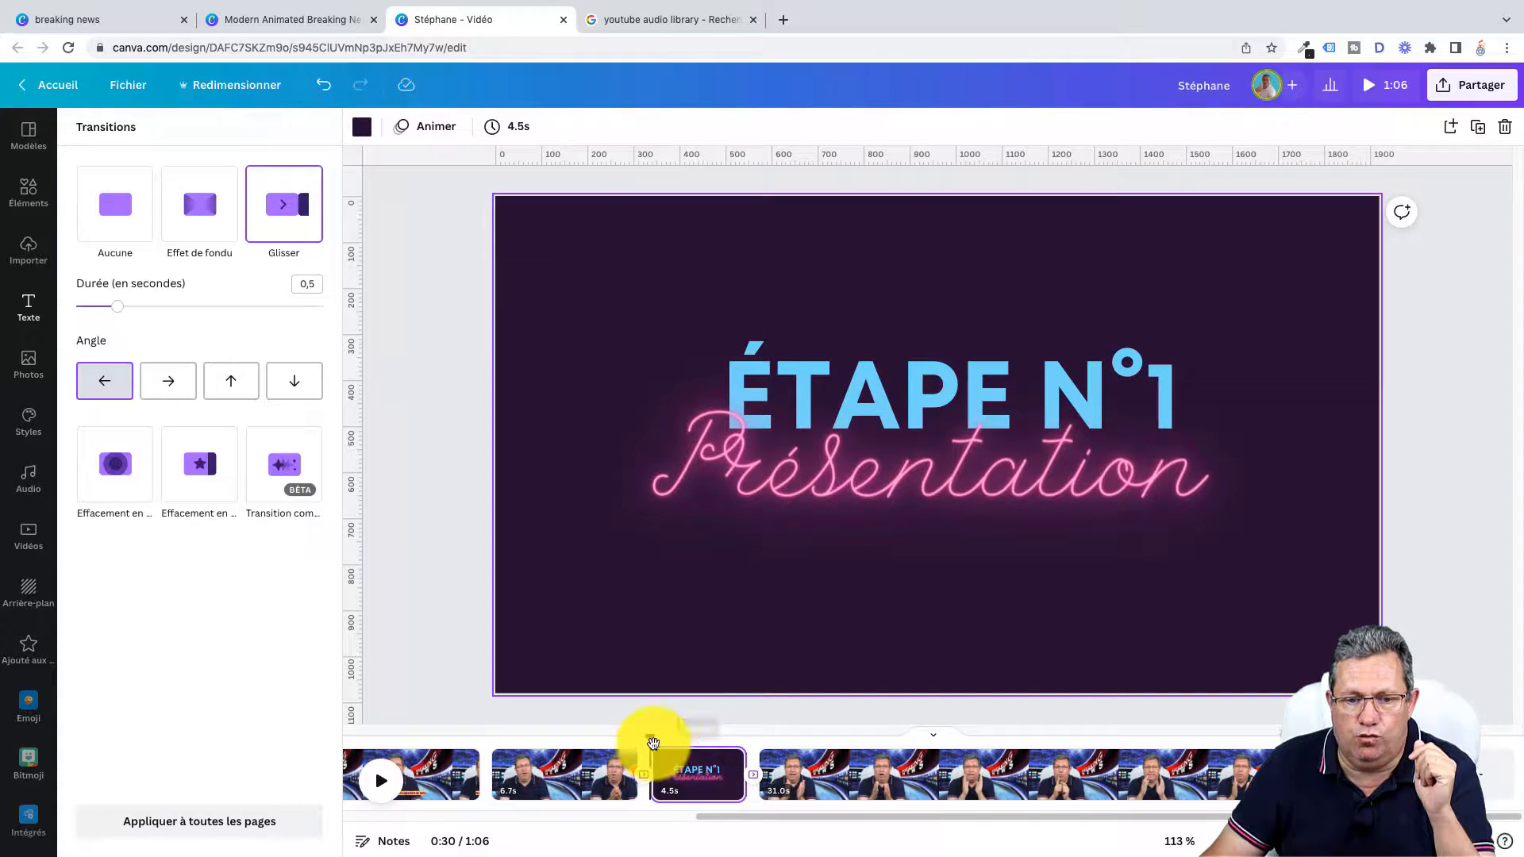
# Play the video from about 0:29 to 0:40 to review the sliding transitions around the "ÉTAPE N°1" page.
pyautogui.moveTo(646, 742); pyautogui.dragTo(616, 741)
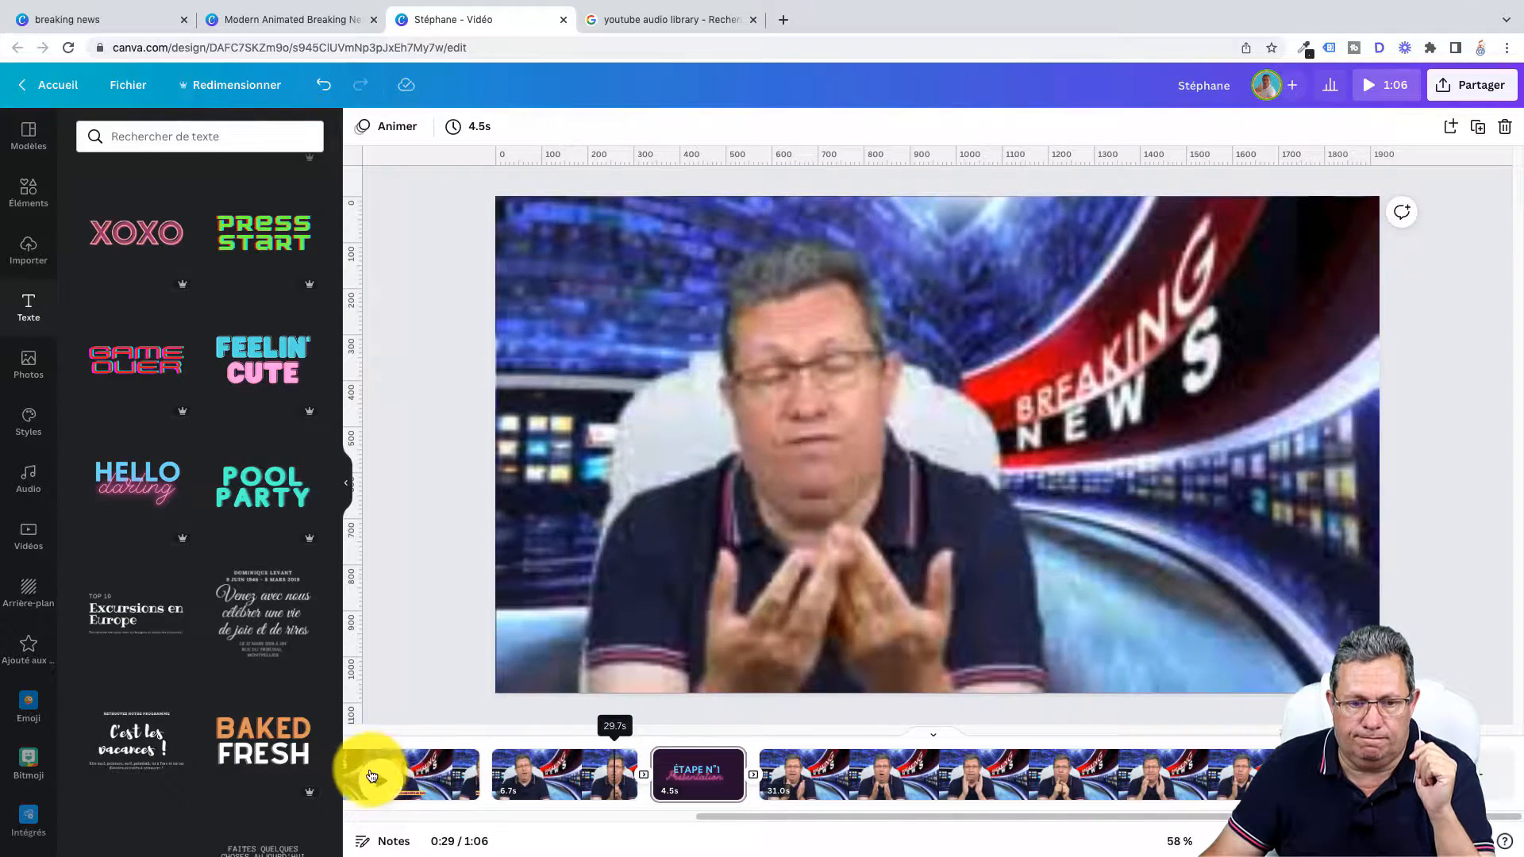
pyautogui.click(373, 775)
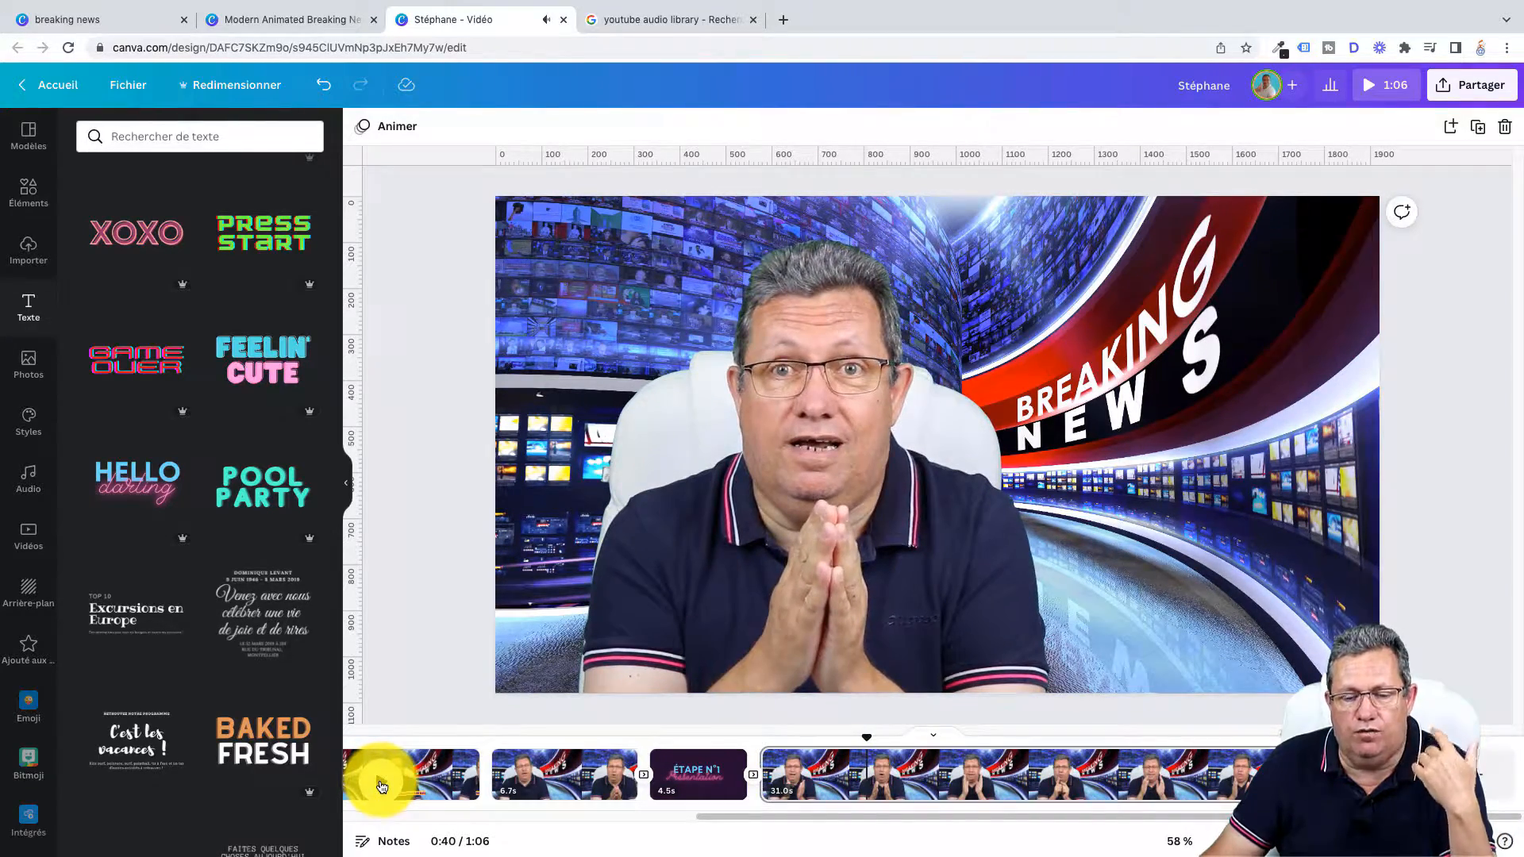
pyautogui.click(381, 783)
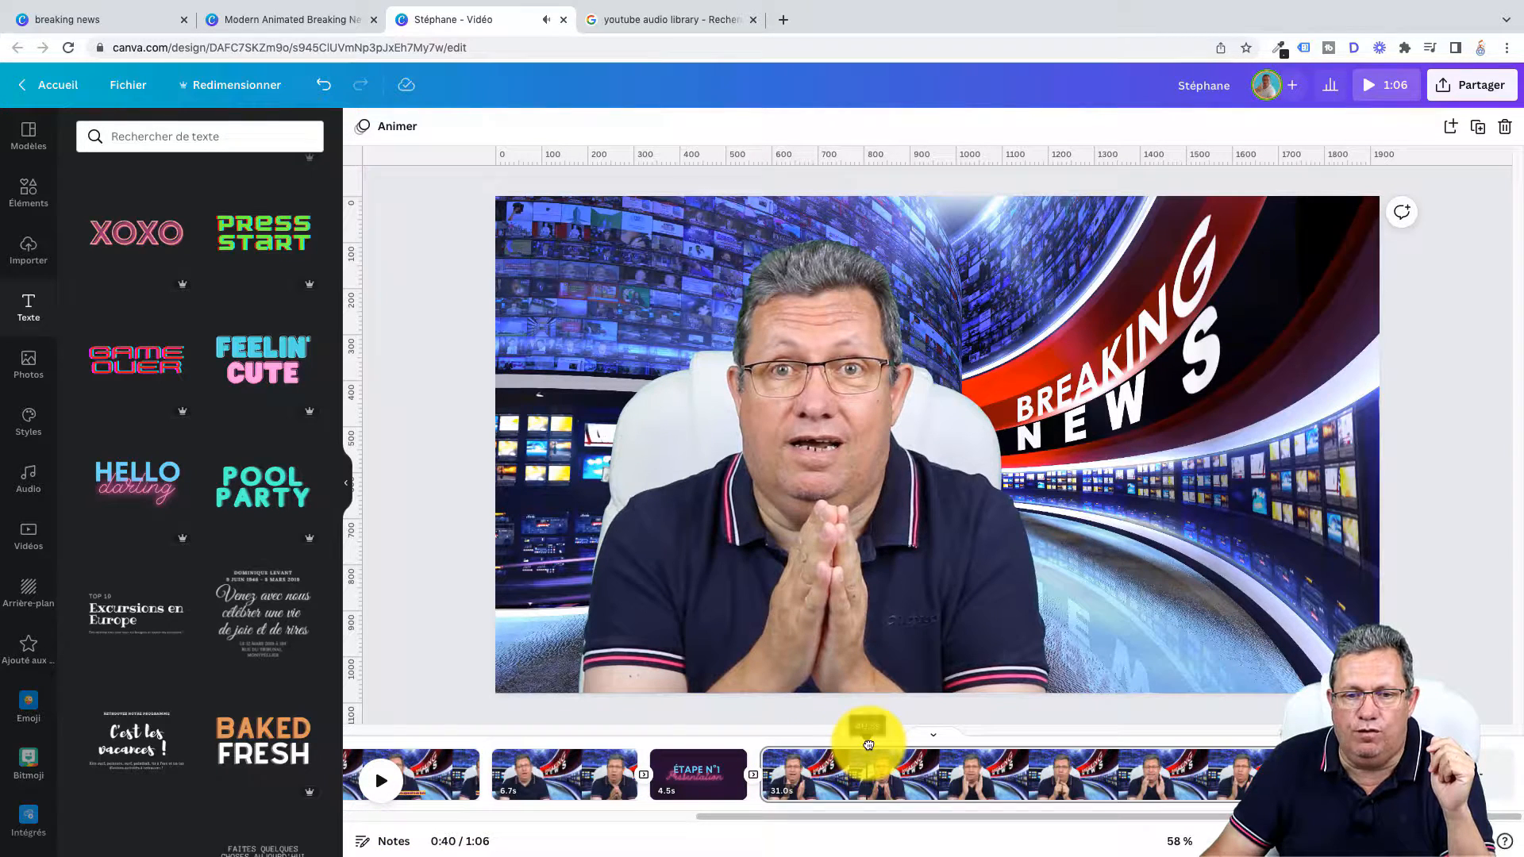
# Split the presenter clip at about 0:40 and insert a blank page between the two parts.
pyautogui.moveTo(864, 749); pyautogui.dragTo(861, 751)
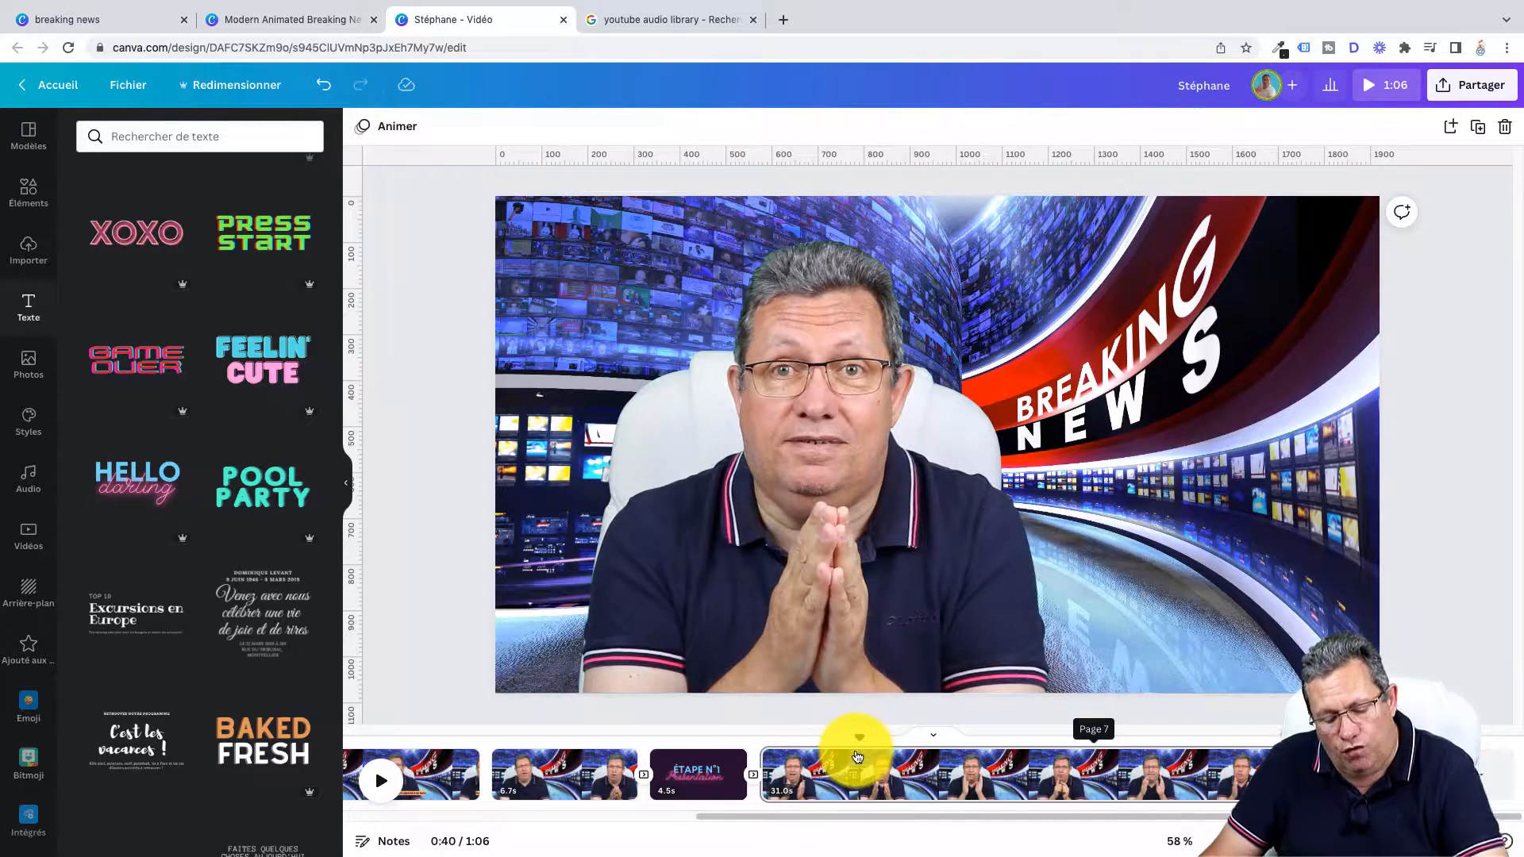
pyautogui.press('s')
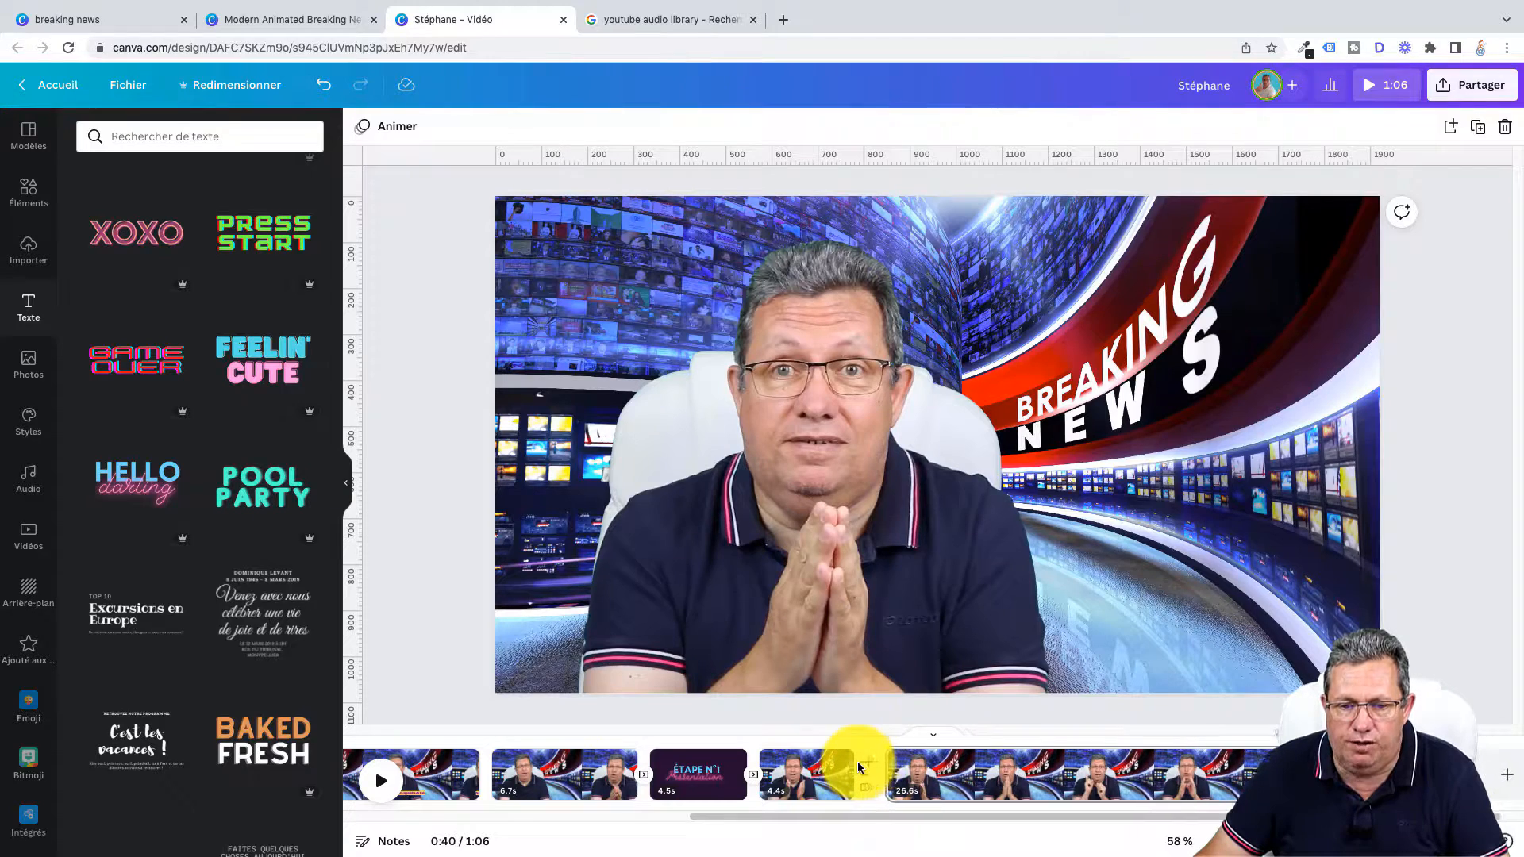
pyautogui.click(869, 766)
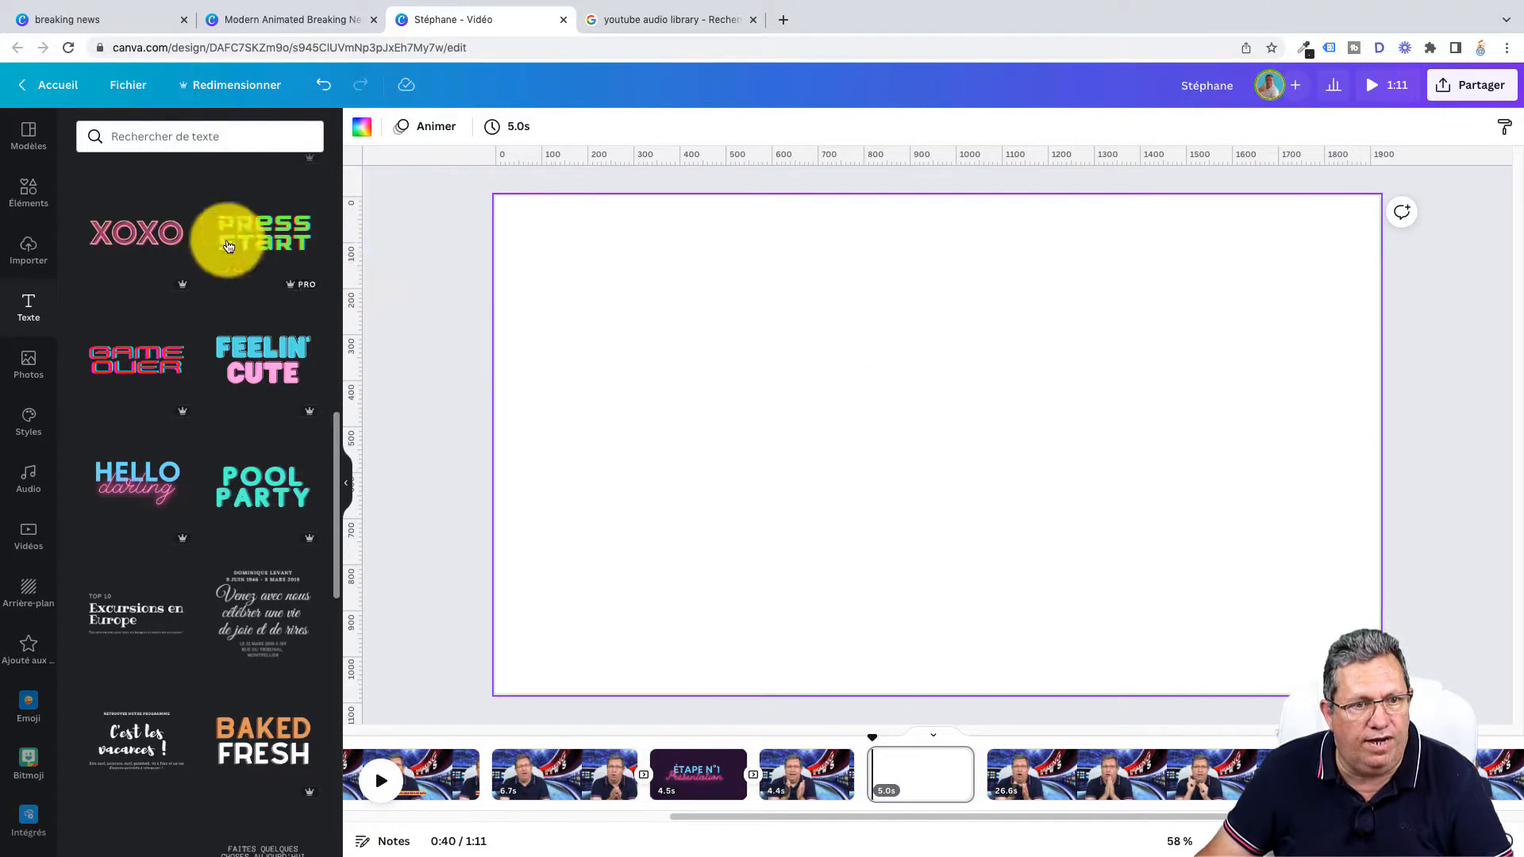
pyautogui.click(24, 141)
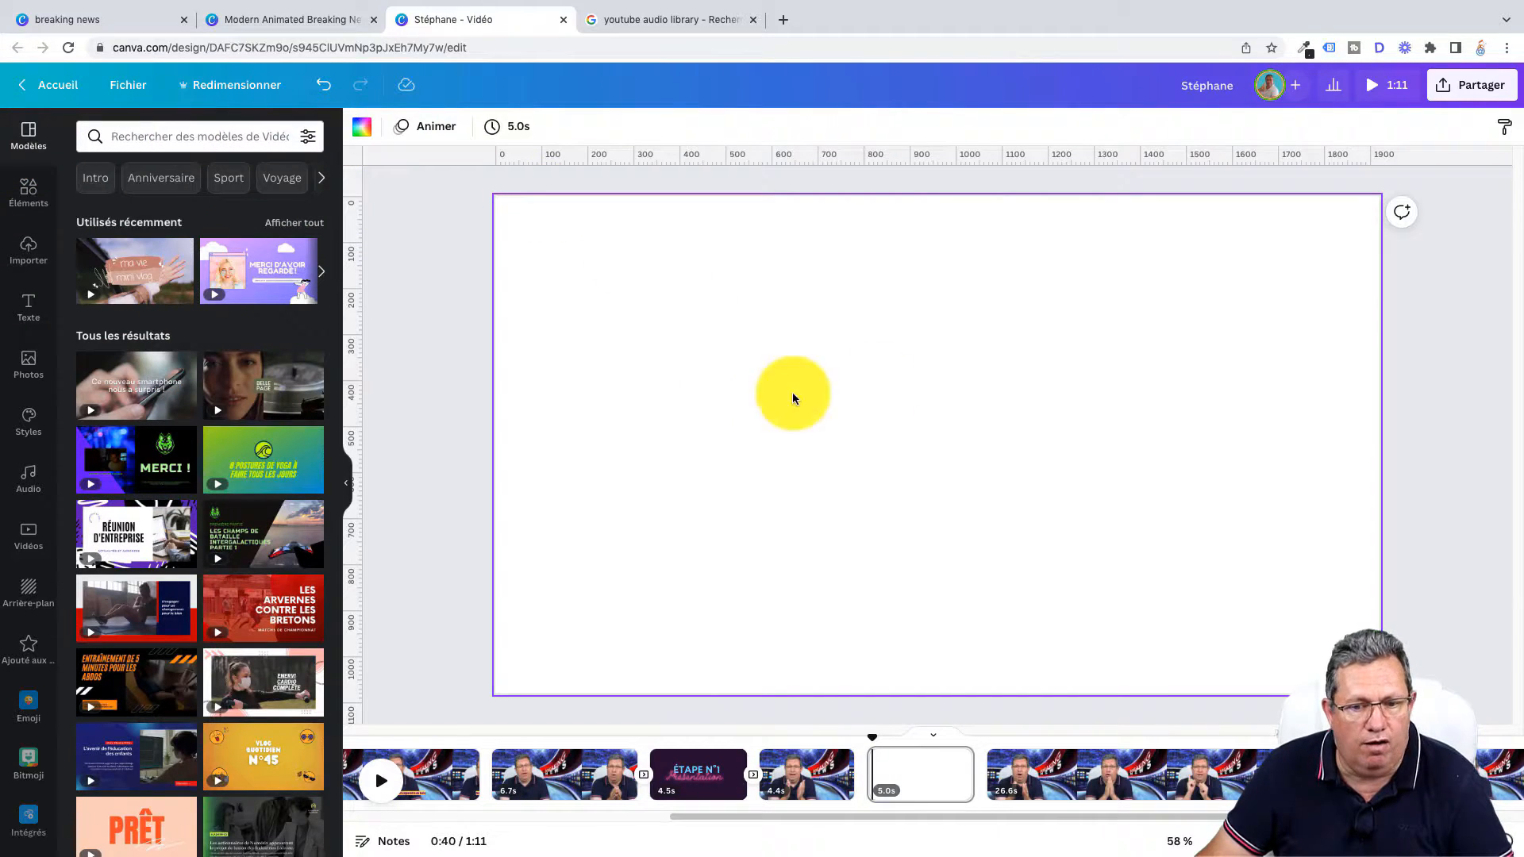
pyautogui.click(692, 782)
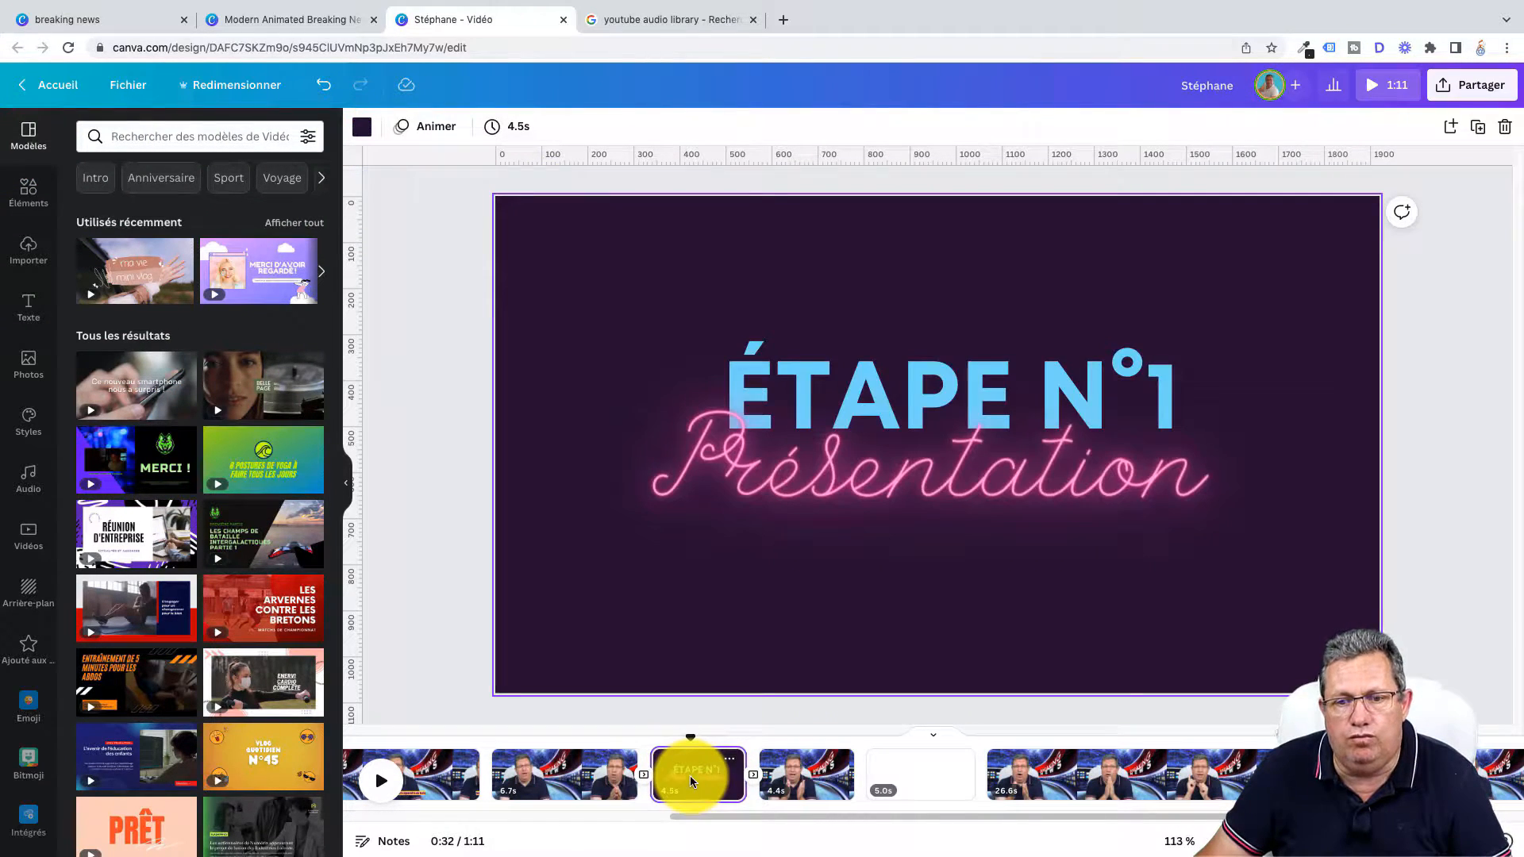
pyautogui.click(919, 775)
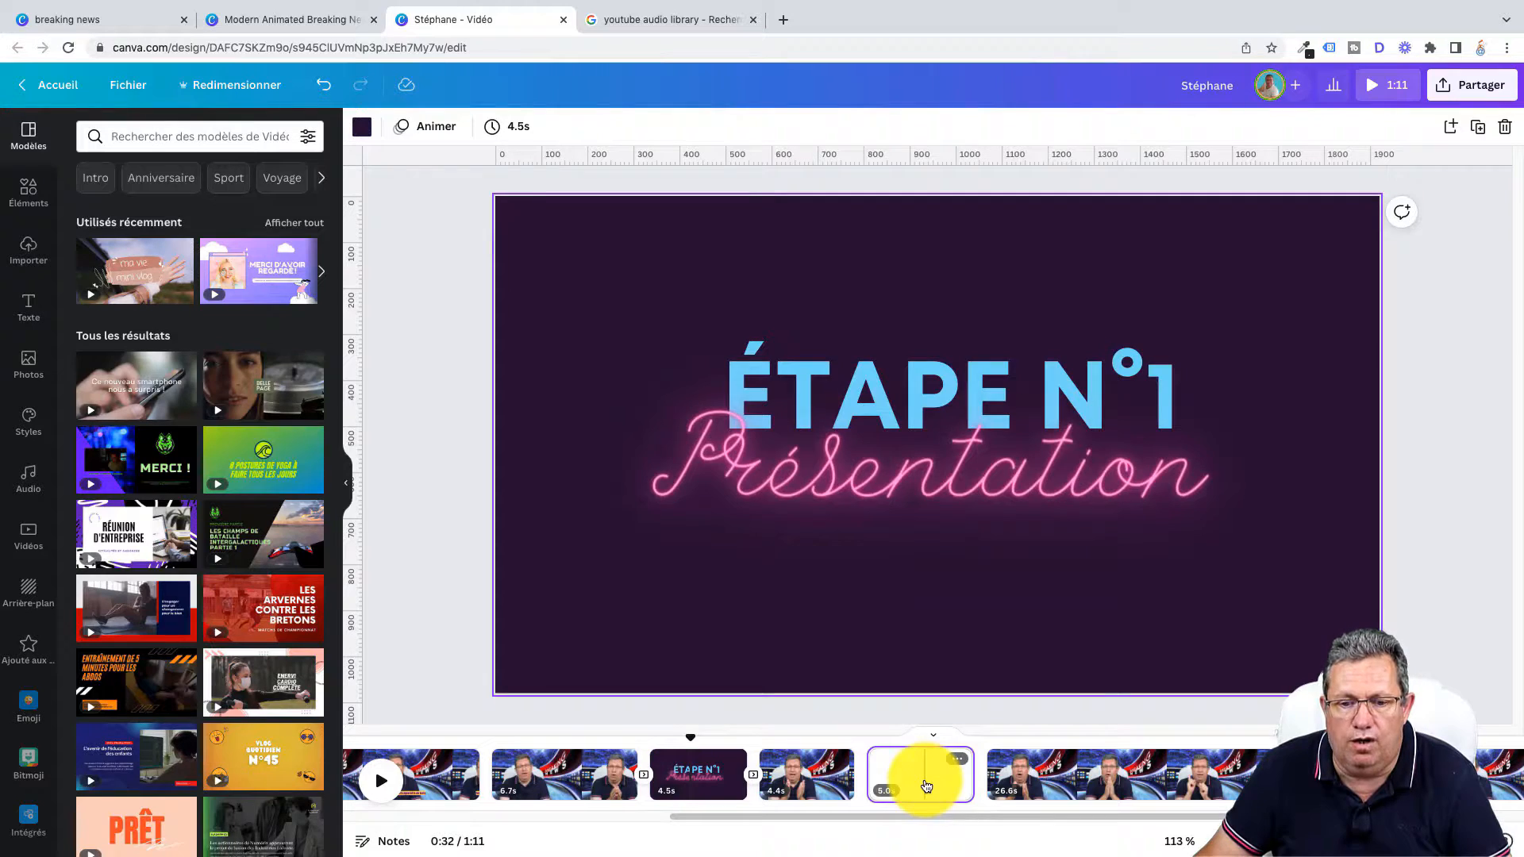
pyautogui.click(362, 131)
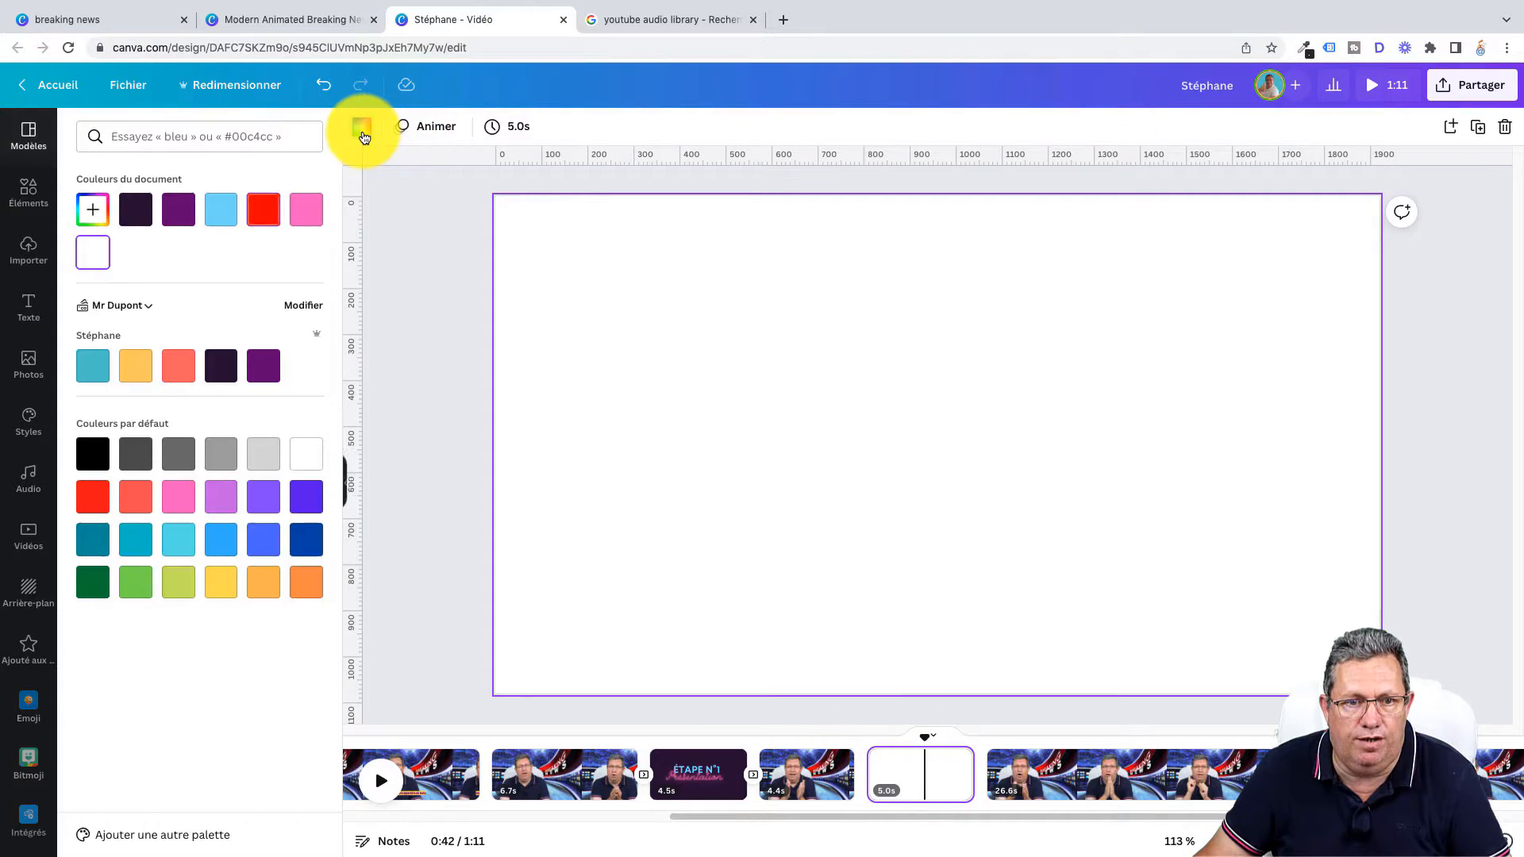
pyautogui.click(683, 255)
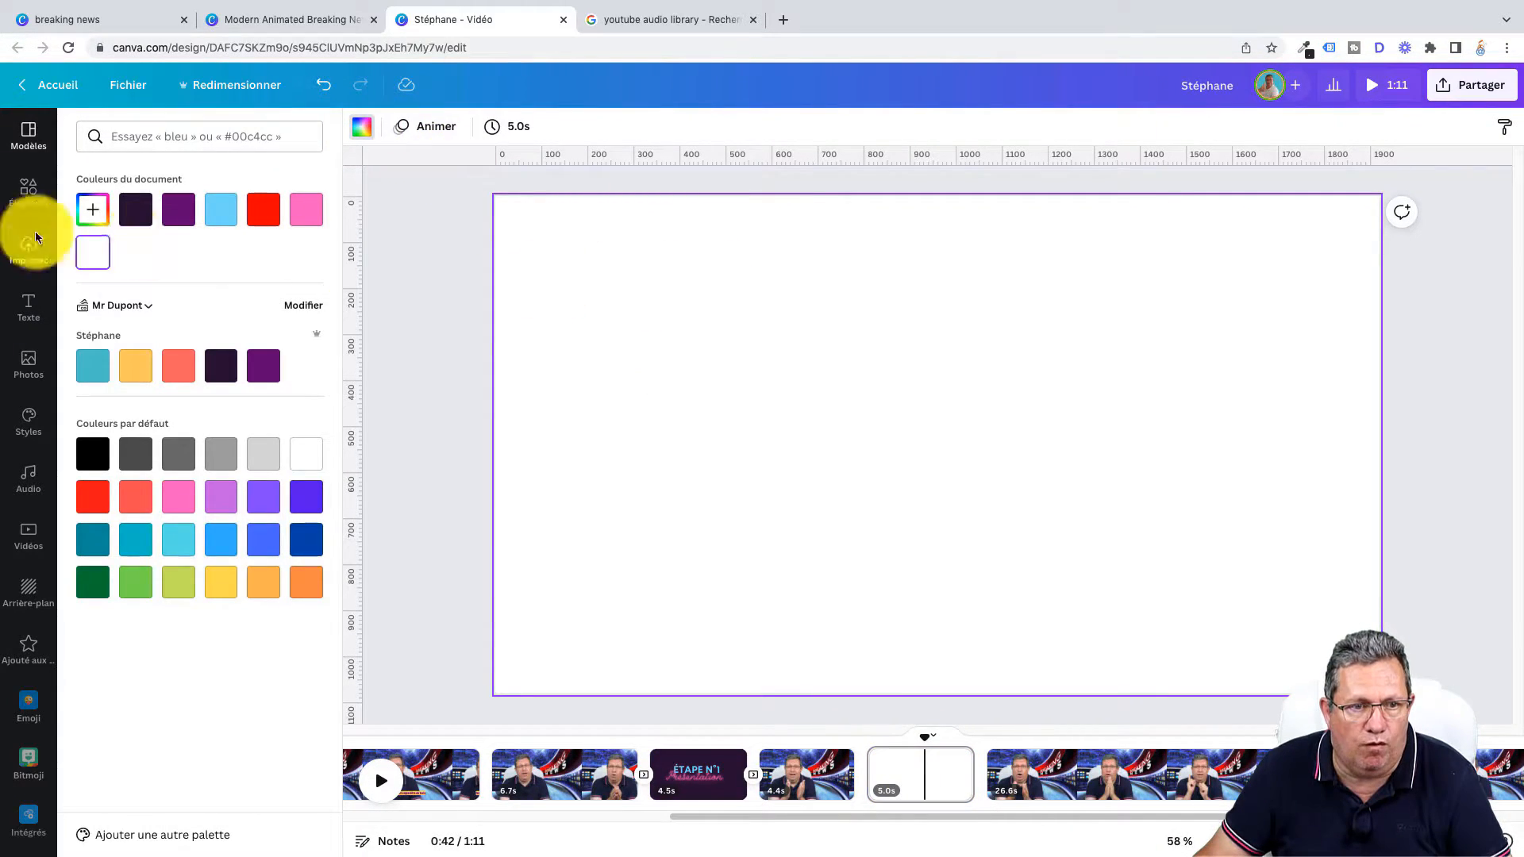
# Apply the "ma vie mini vlog" video template to the blank page.
pyautogui.click(22, 130)
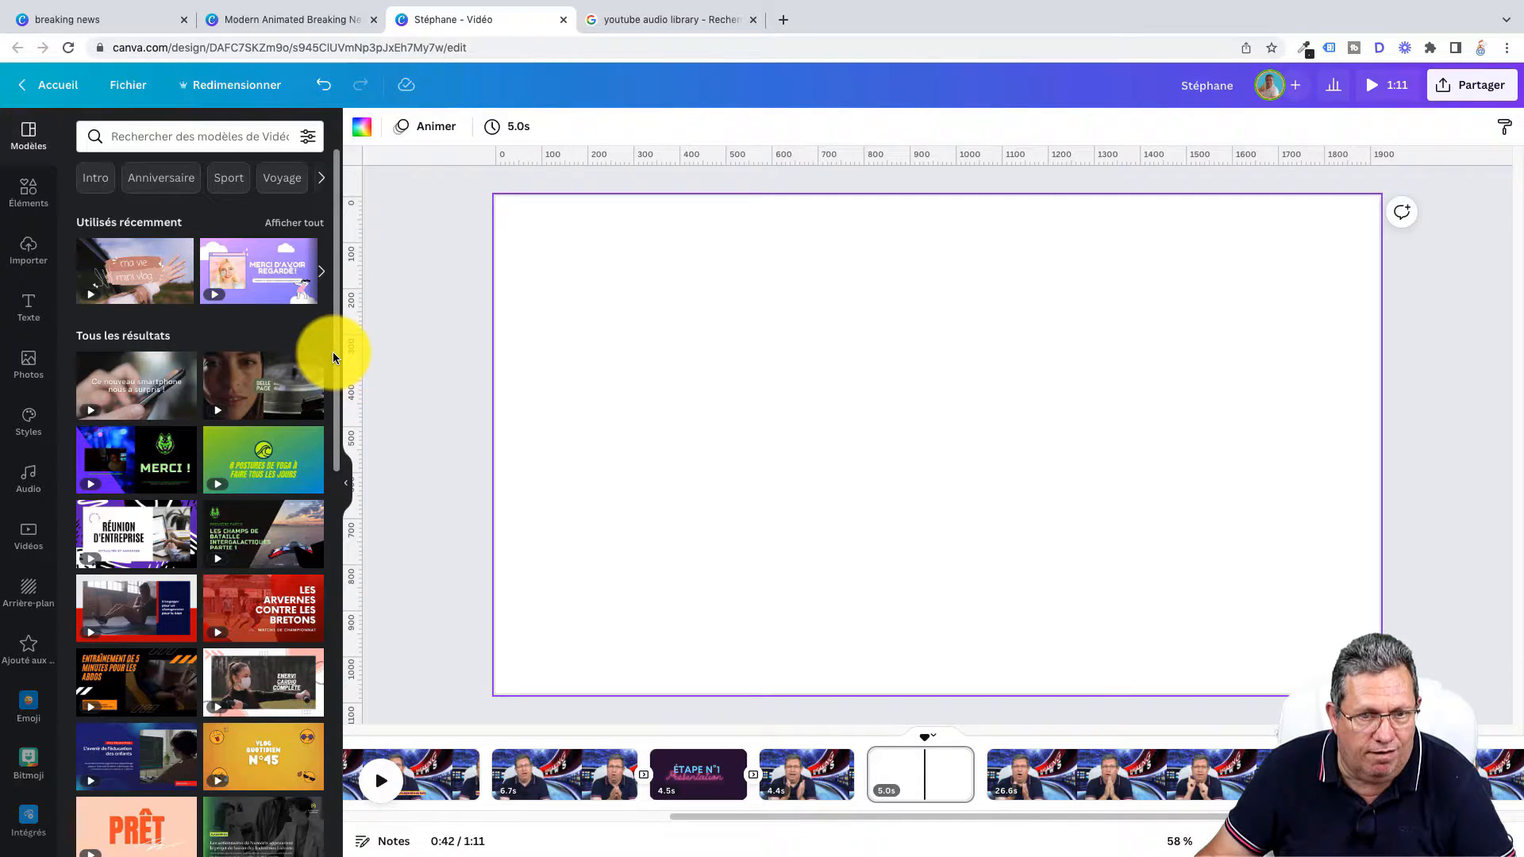
pyautogui.moveTo(337, 346); pyautogui.dragTo(331, 532)
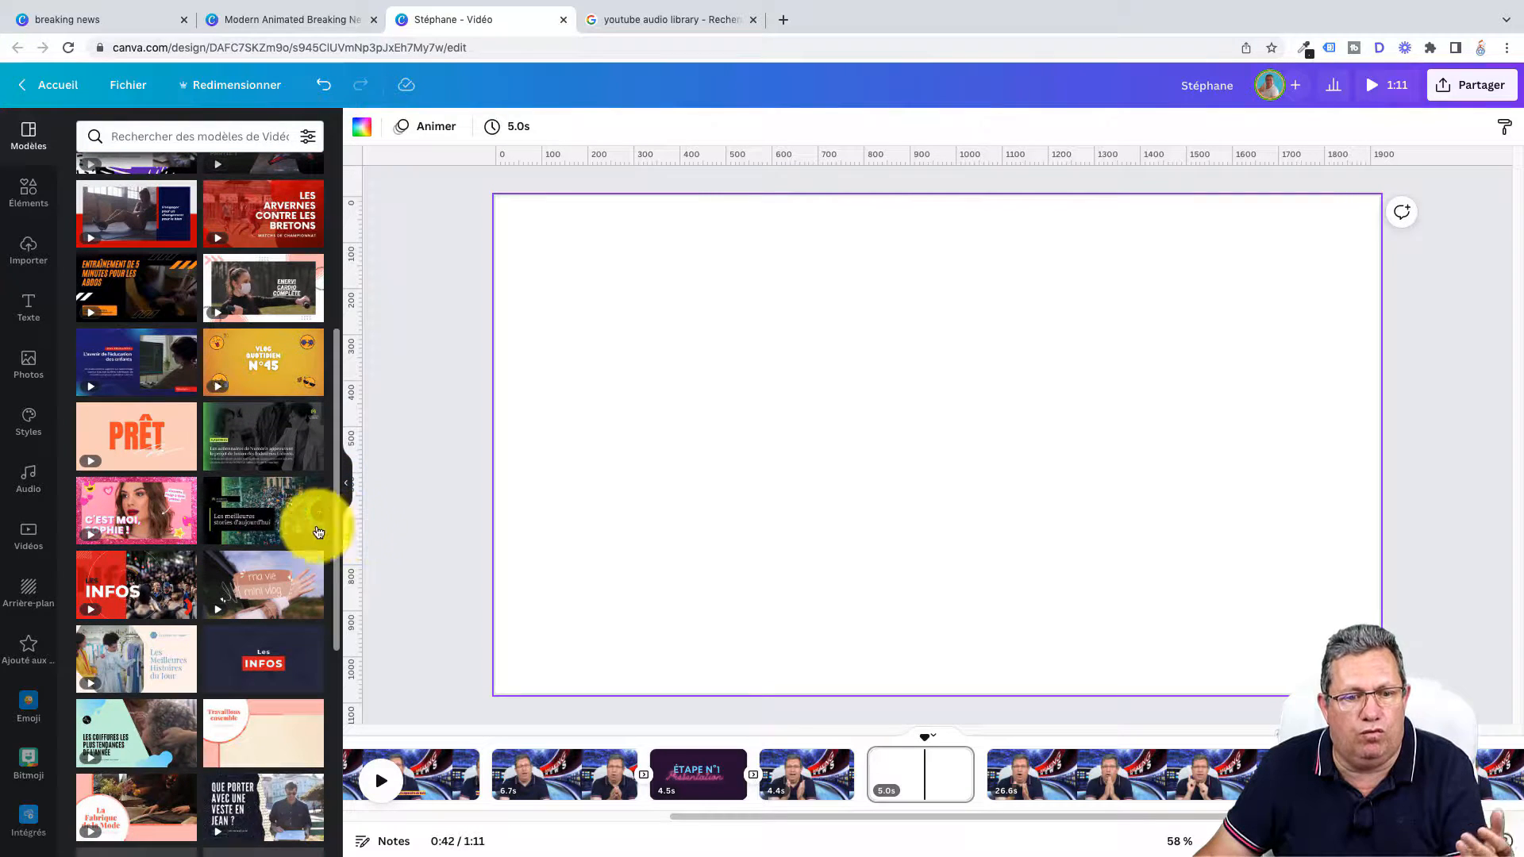
pyautogui.moveTo(257, 605)
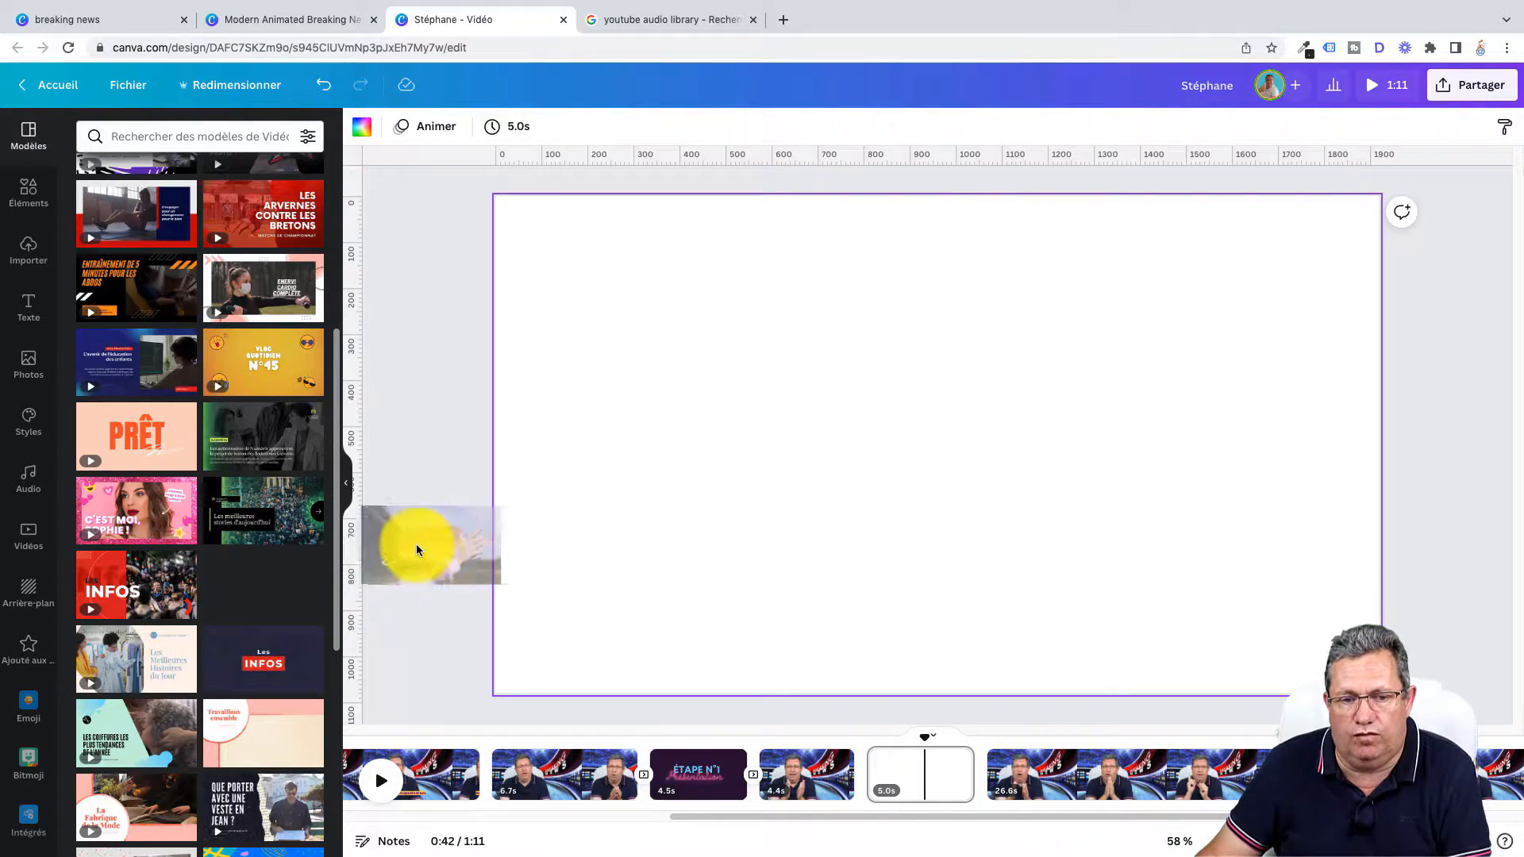
pyautogui.moveTo(486, 467); pyautogui.dragTo(536, 230)
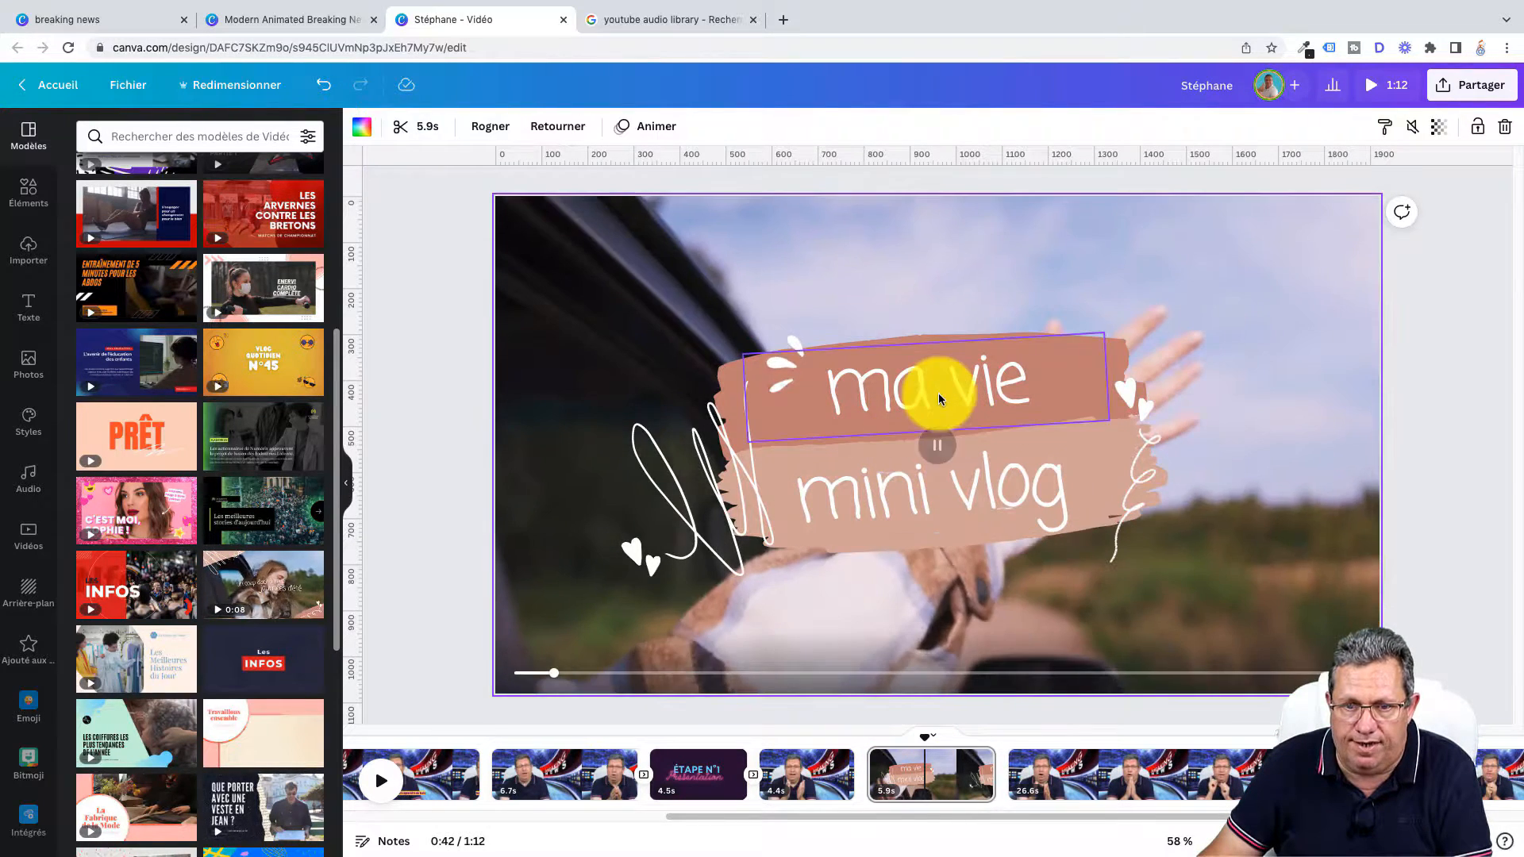
# Replace the "ma vie" text on the template page with "étape N°2".
pyautogui.click(899, 399)
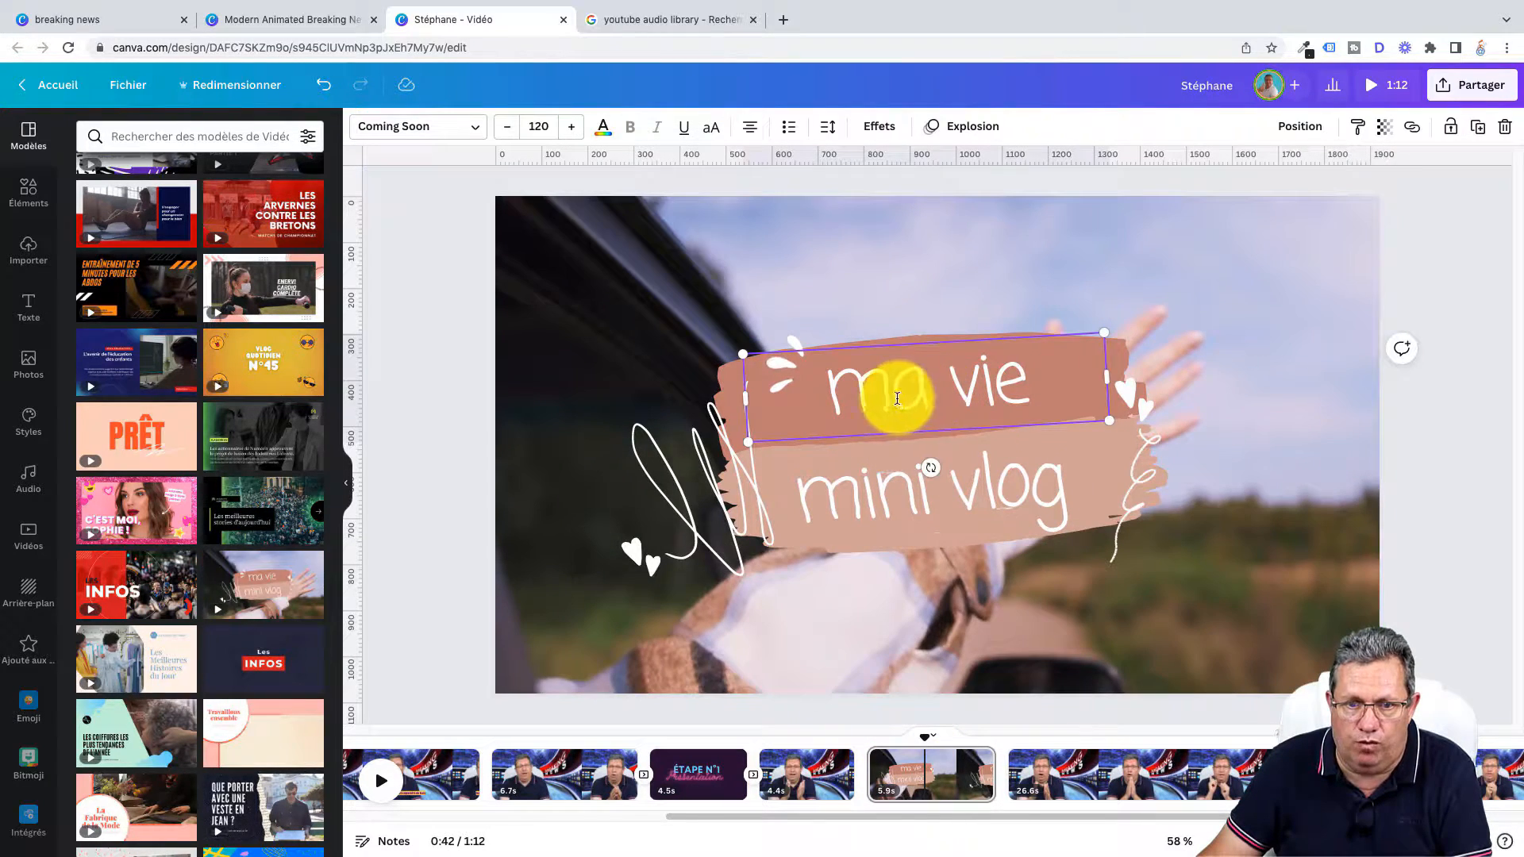
pyautogui.click(899, 398)
pyautogui.moveTo(841, 393); pyautogui.dragTo(1023, 395)
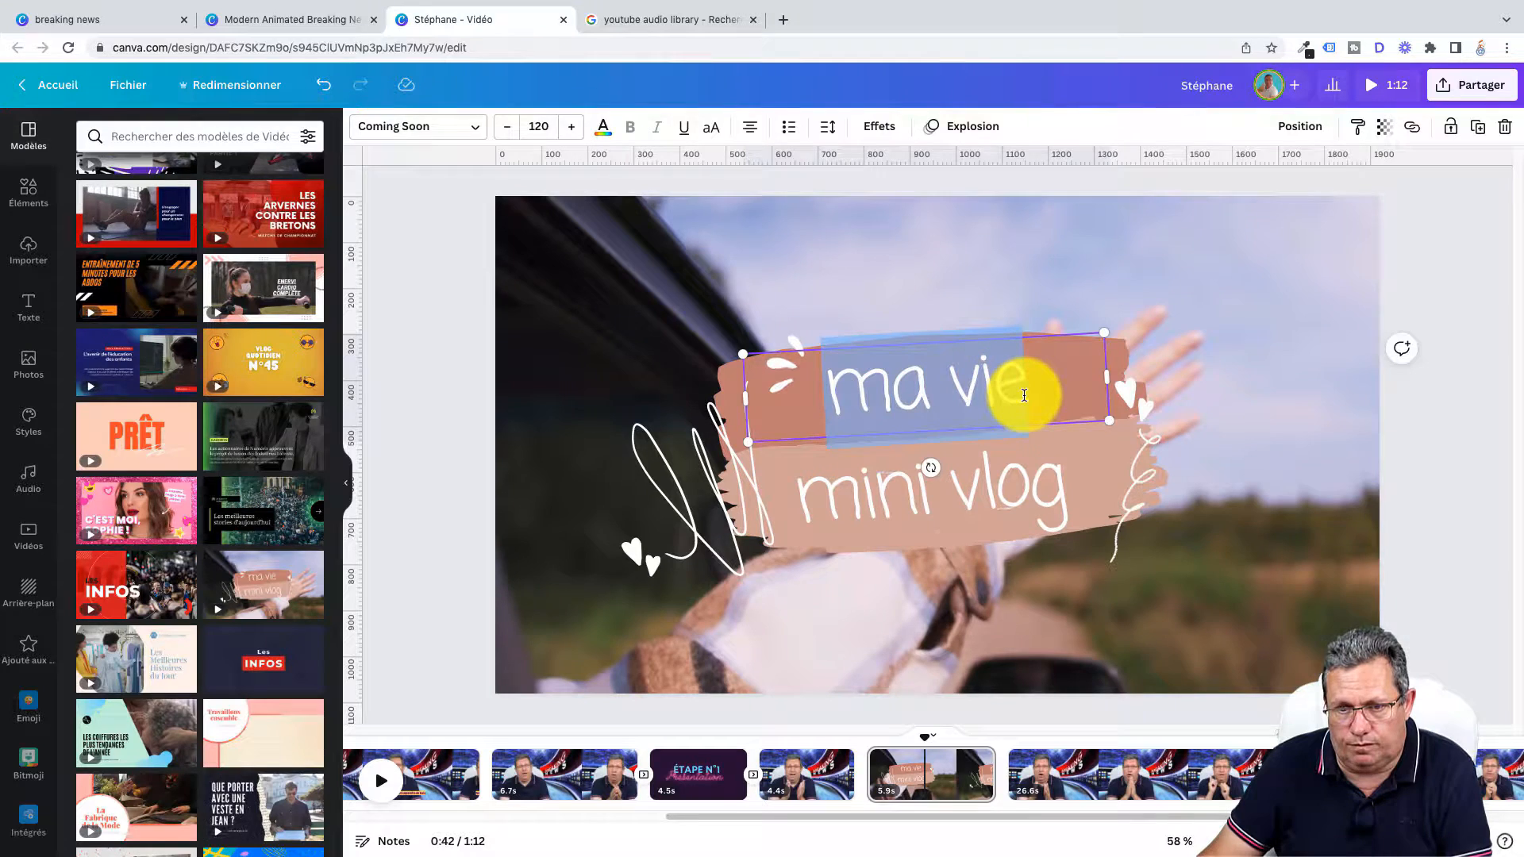
pyautogui.write('étape')
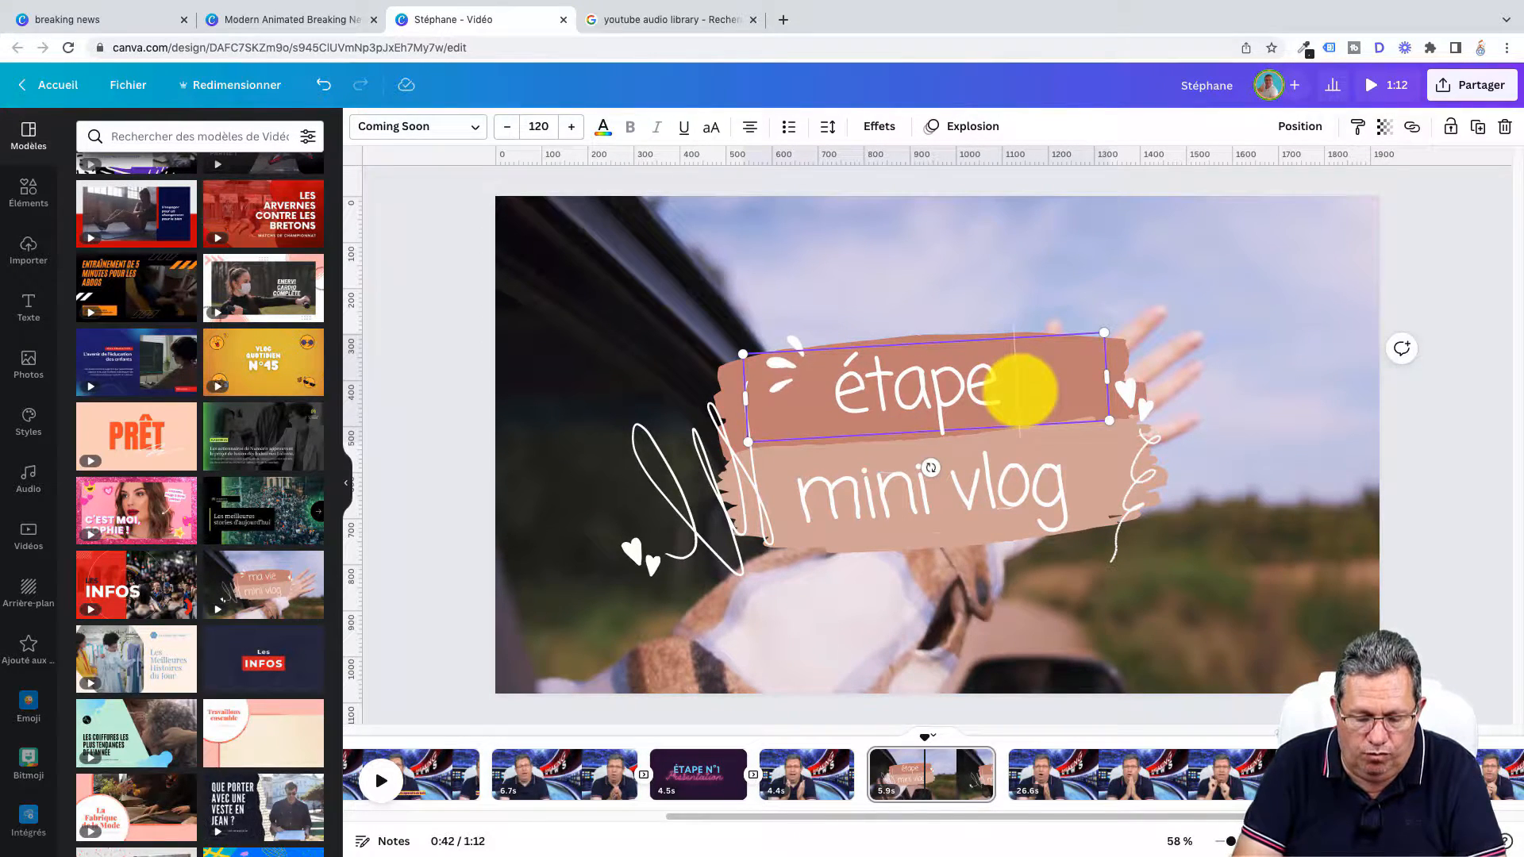
pyautogui.write(' N°2')
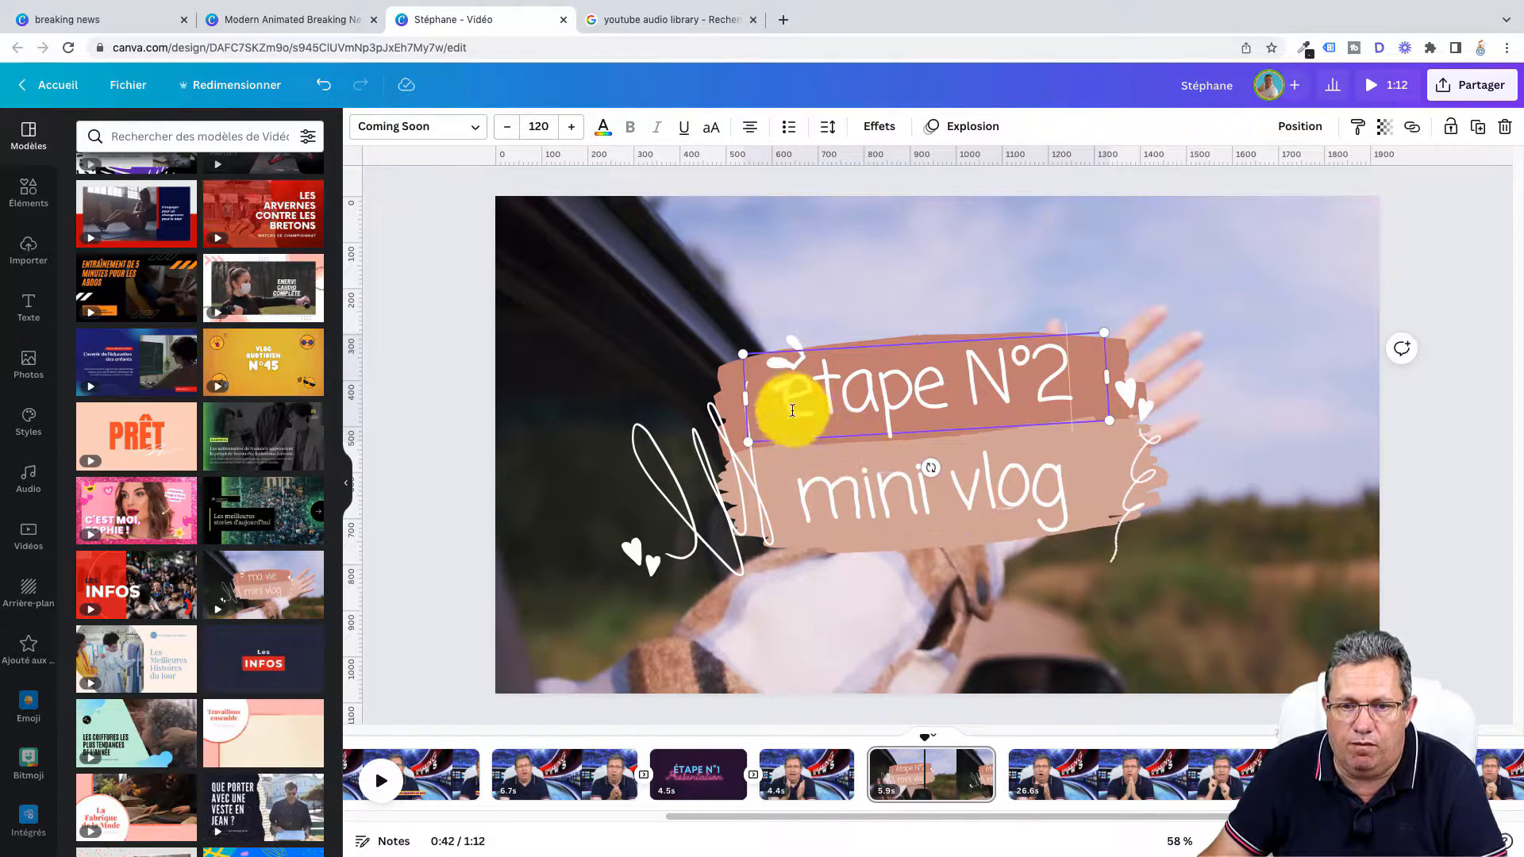
# Move the white burst ornament off the "étape N°2" text to the upper-left corner of the brush stroke.
pyautogui.click(1020, 506)
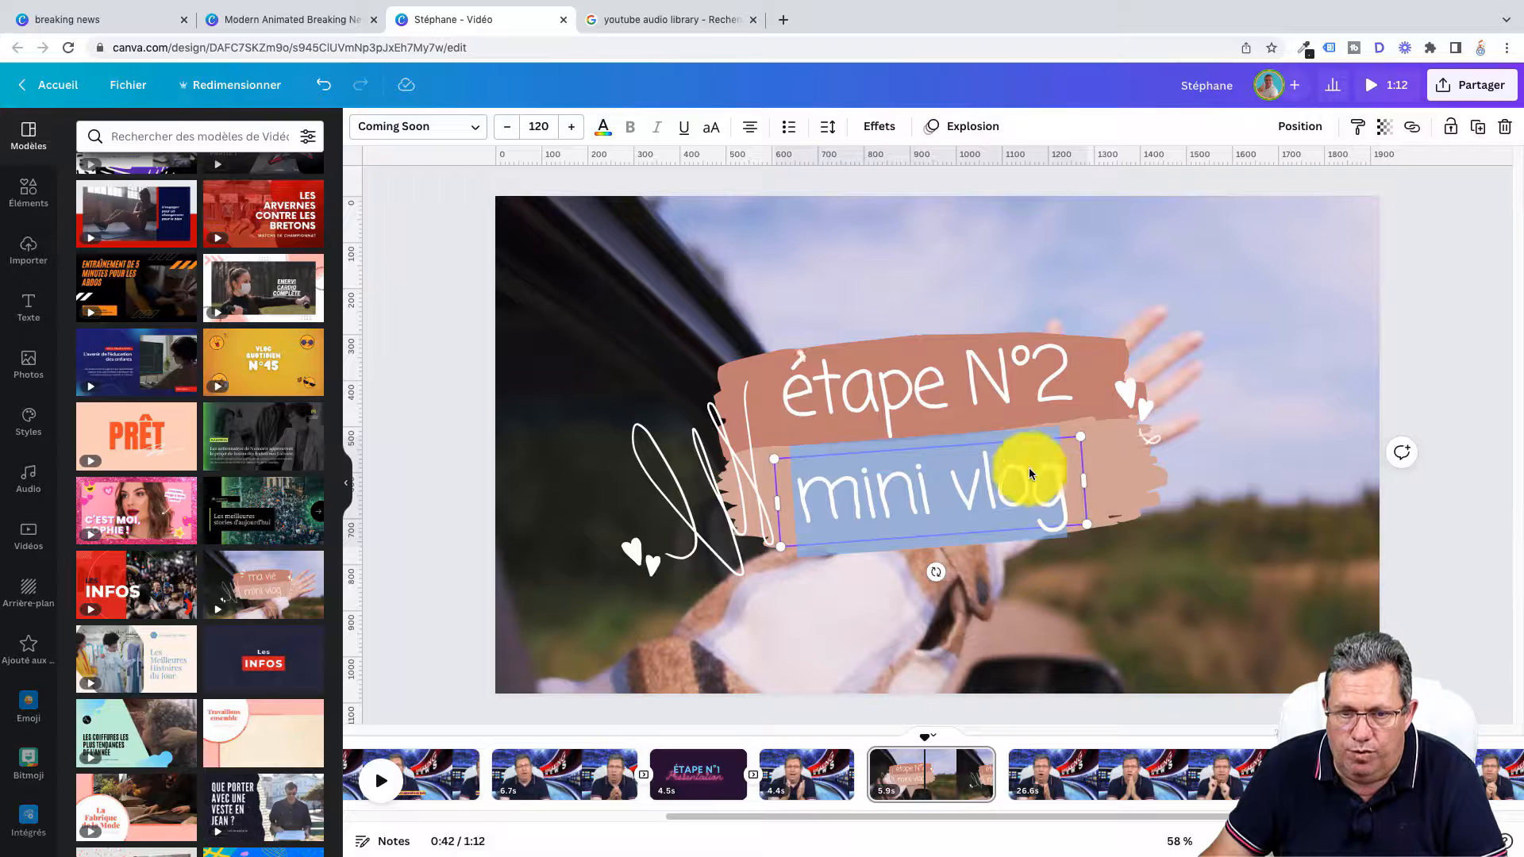
pyautogui.click(1022, 297)
pyautogui.moveTo(796, 353); pyautogui.dragTo(751, 346)
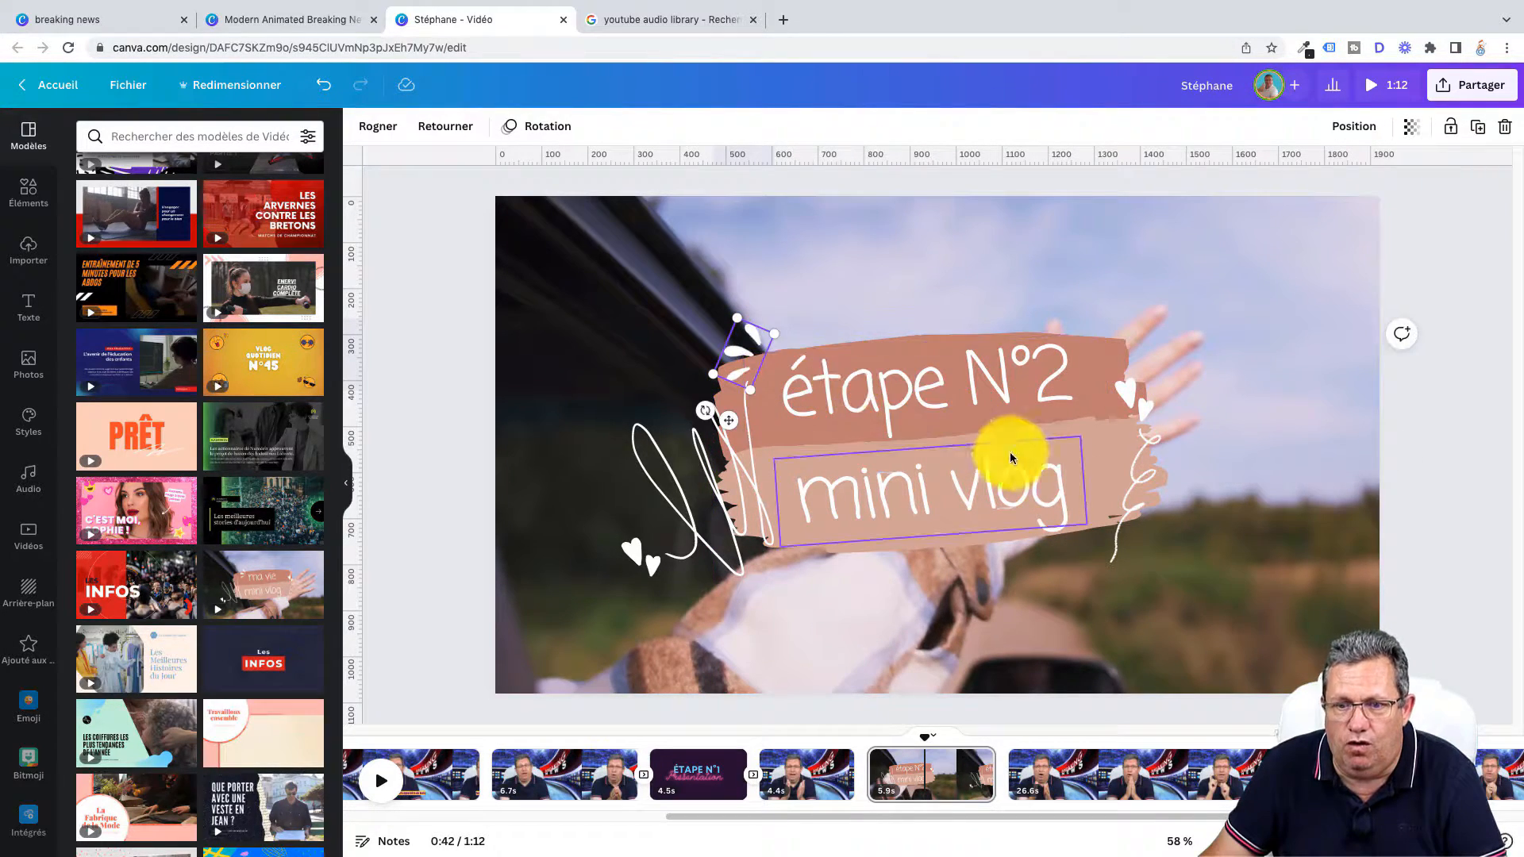
pyautogui.click(1287, 516)
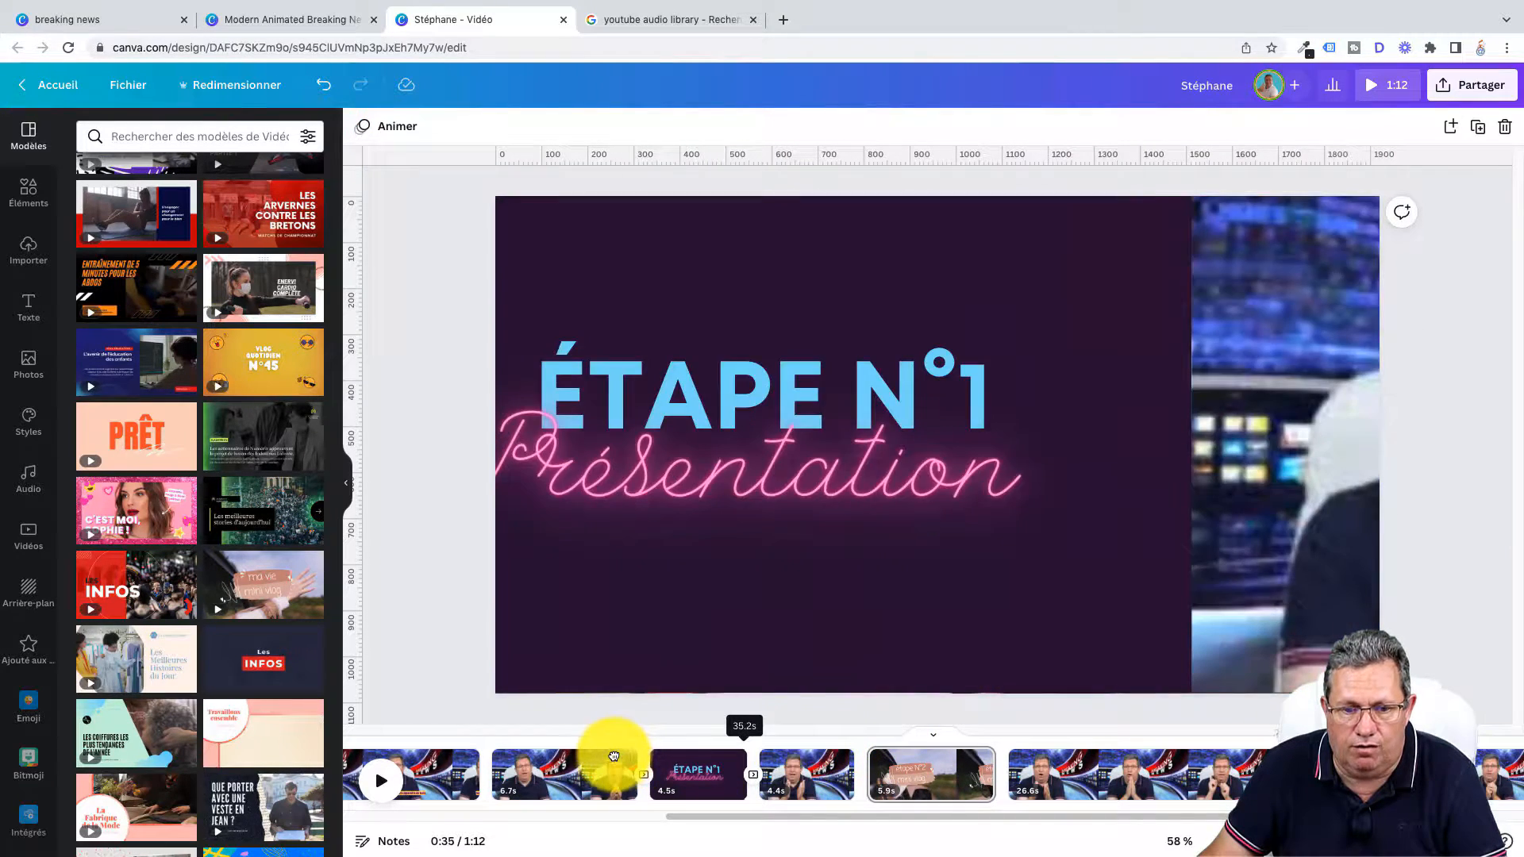
# Play the video from about 0:29 to 0:47 to review both chapter title pages between the clips.
pyautogui.click(598, 729)
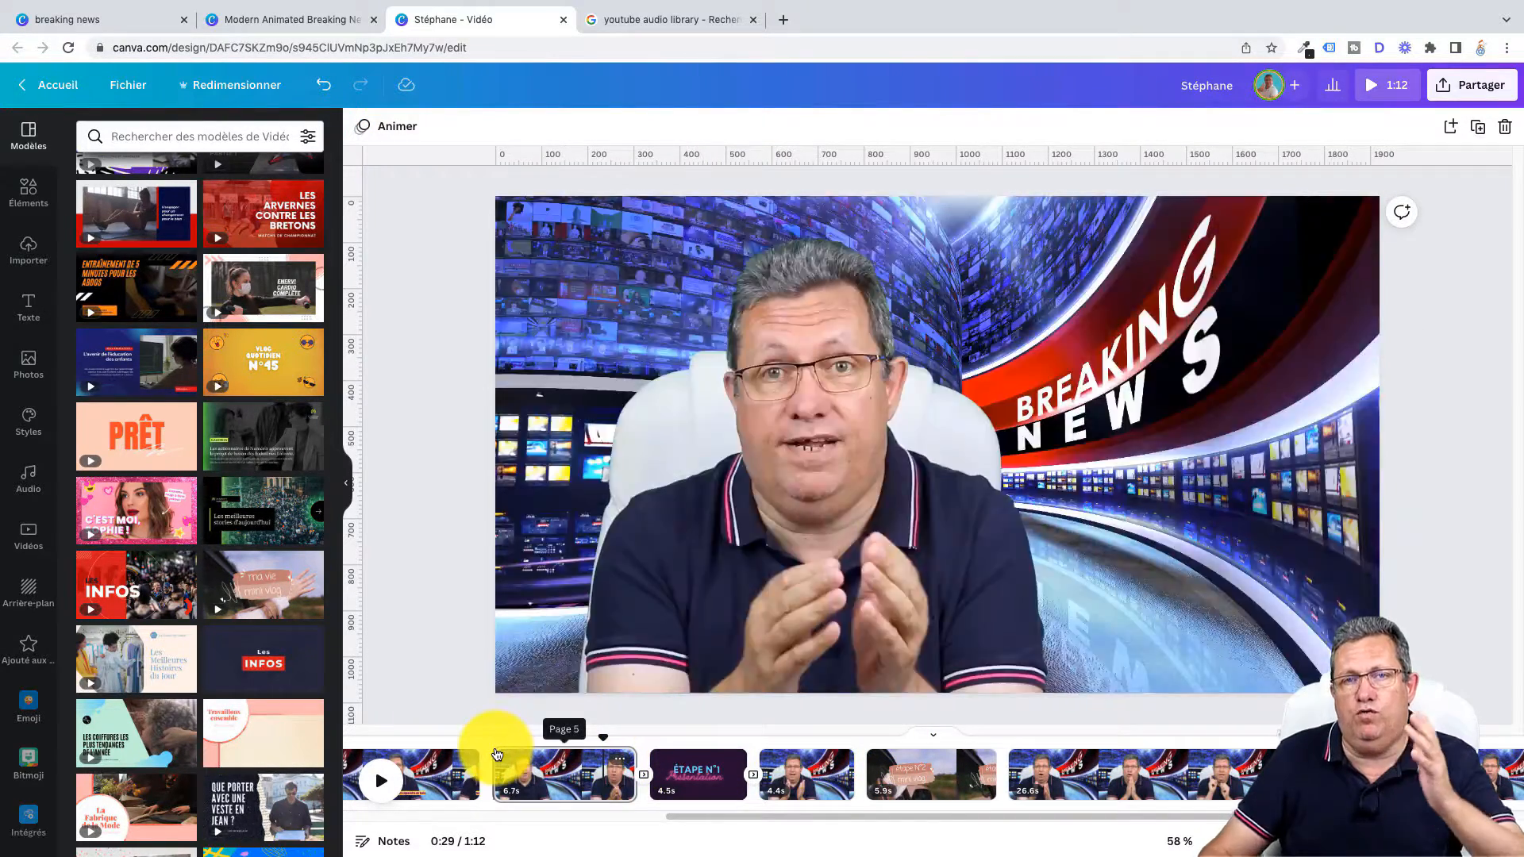
pyautogui.click(384, 789)
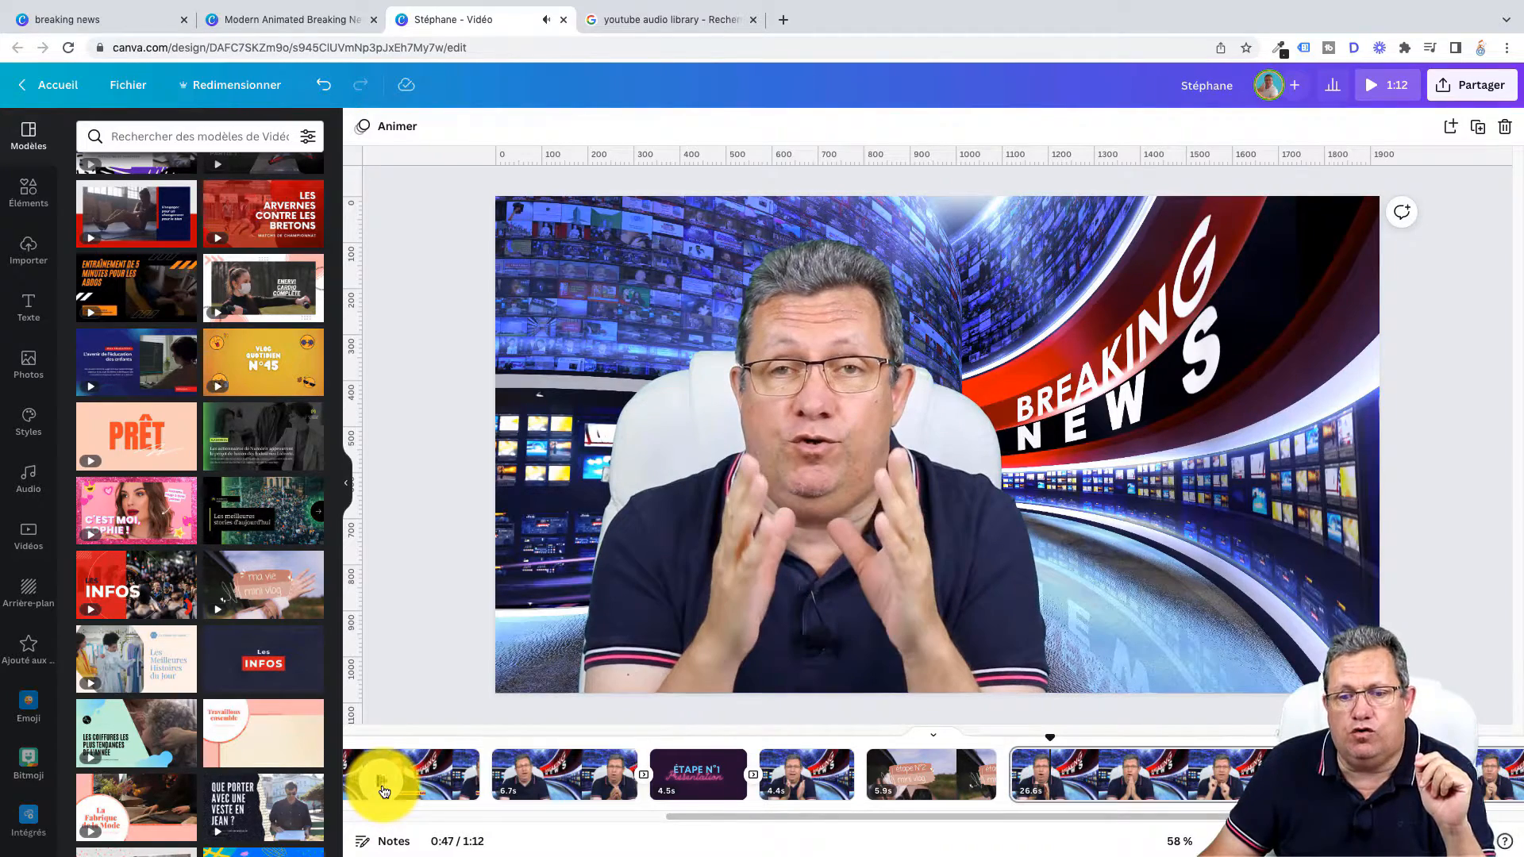
pyautogui.click(380, 787)
# Add an Effet de fondu transition between the short presenter clip and the "étape N°2" page, and play it back.
pyautogui.moveTo(1050, 741); pyautogui.dragTo(868, 772)
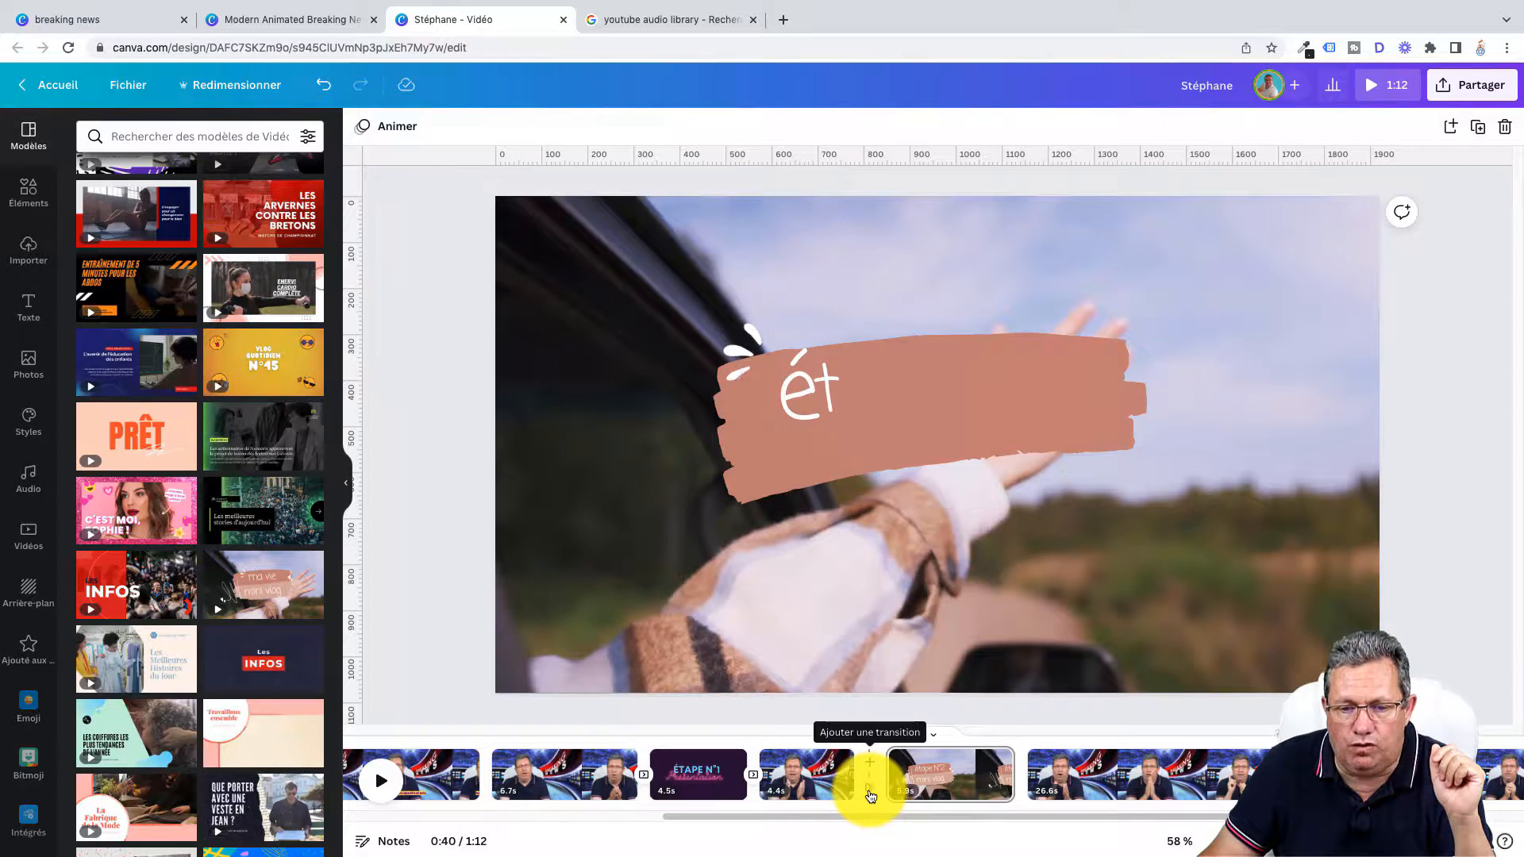
pyautogui.click(870, 792)
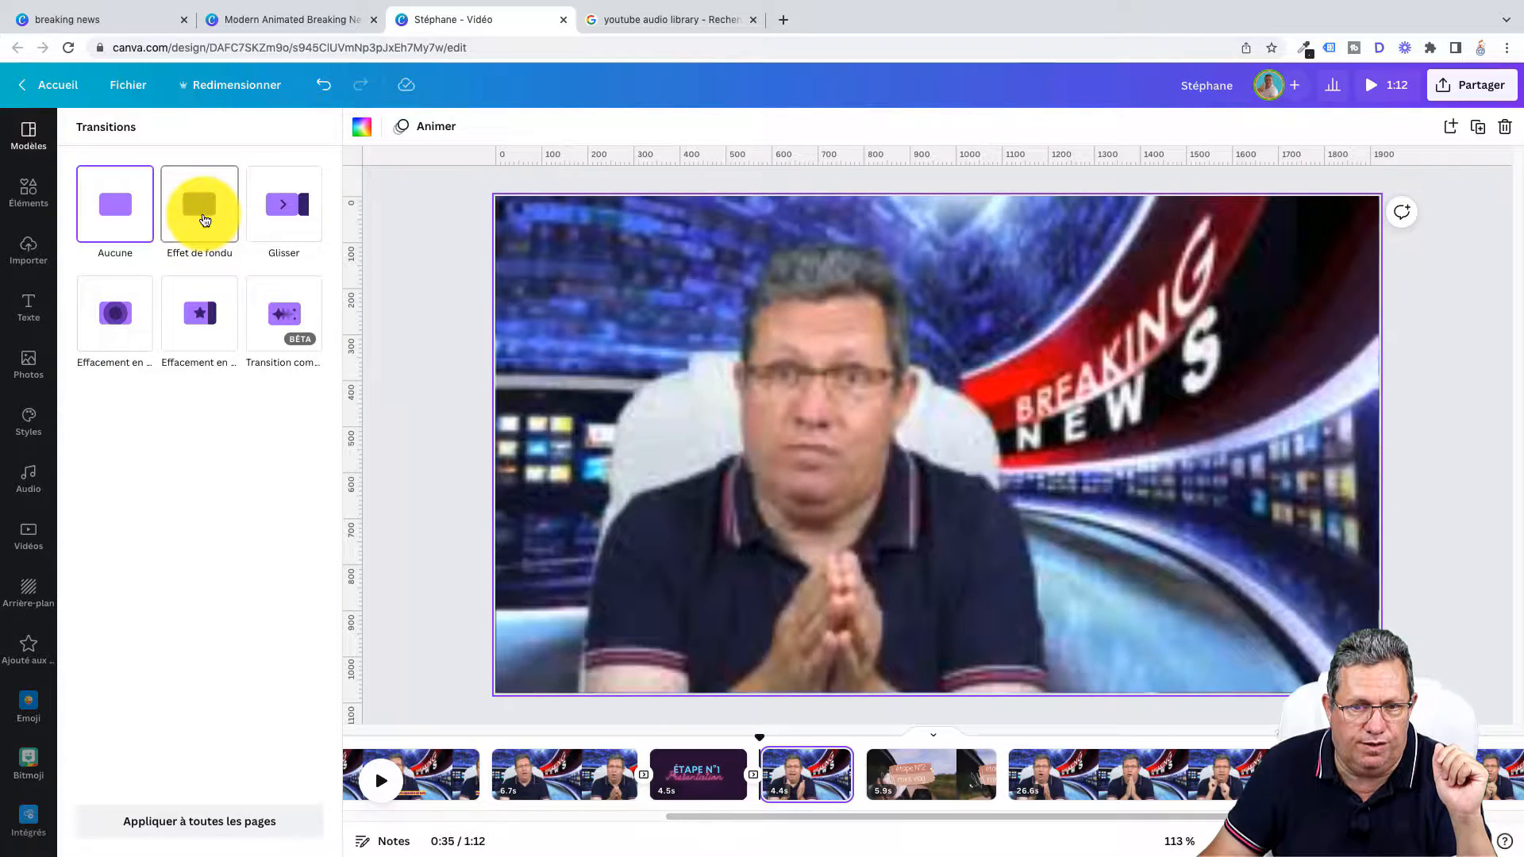
pyautogui.click(204, 220)
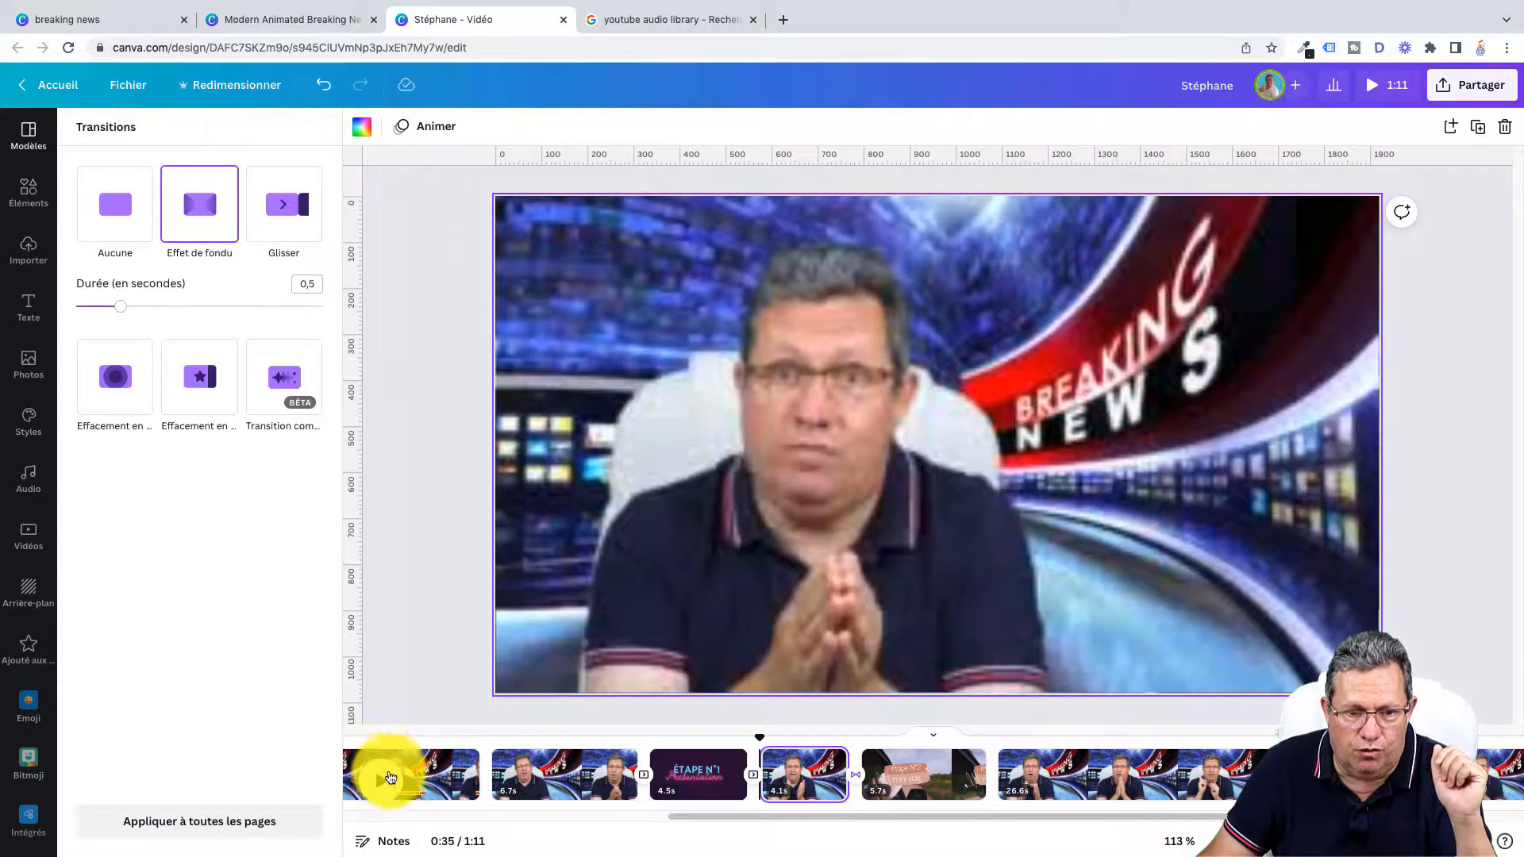
pyautogui.click(389, 775)
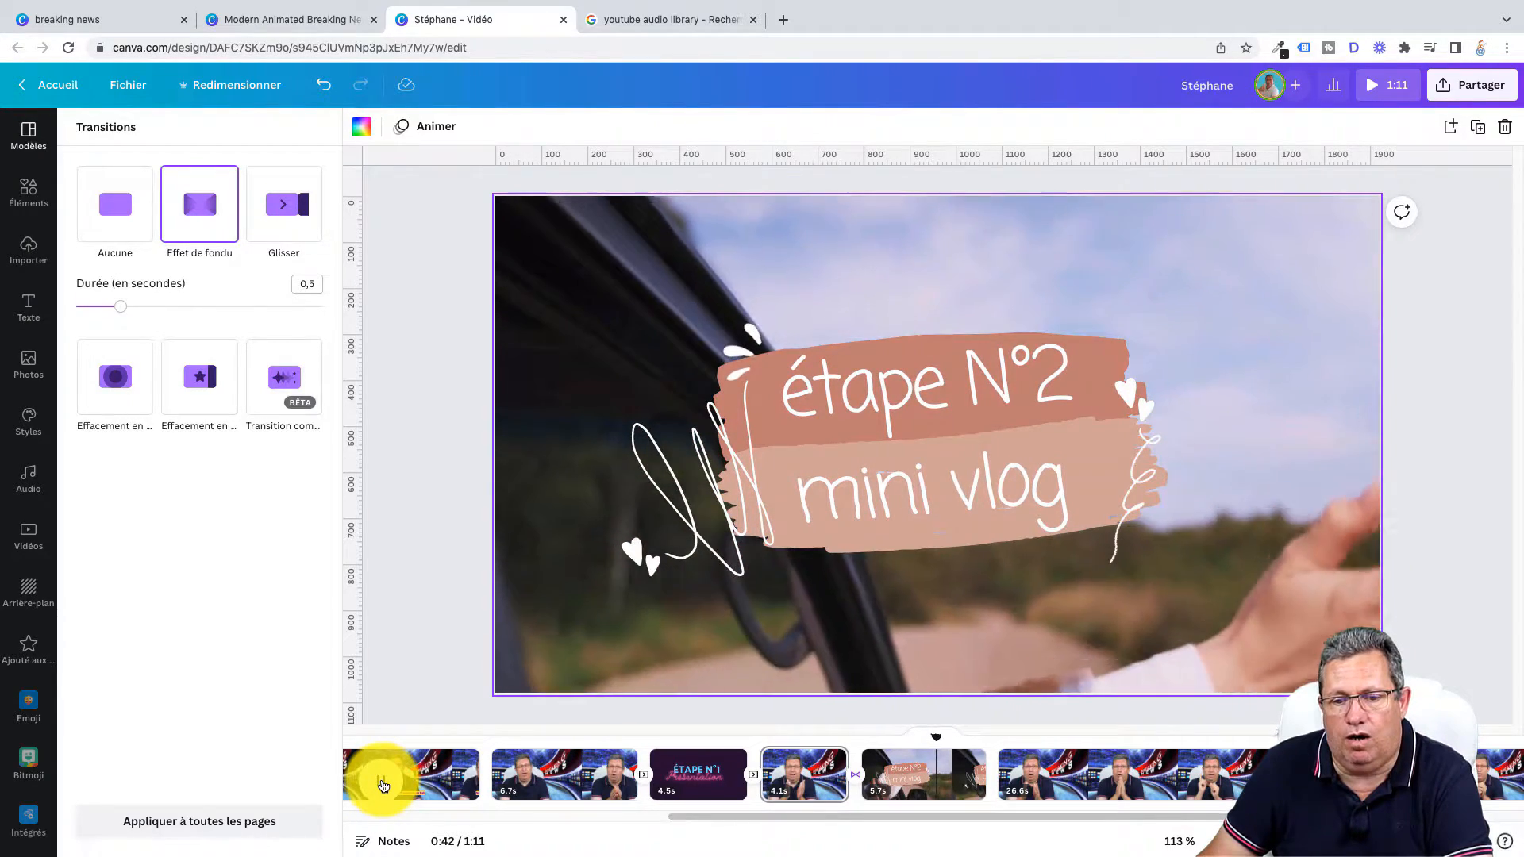
pyautogui.click(382, 785)
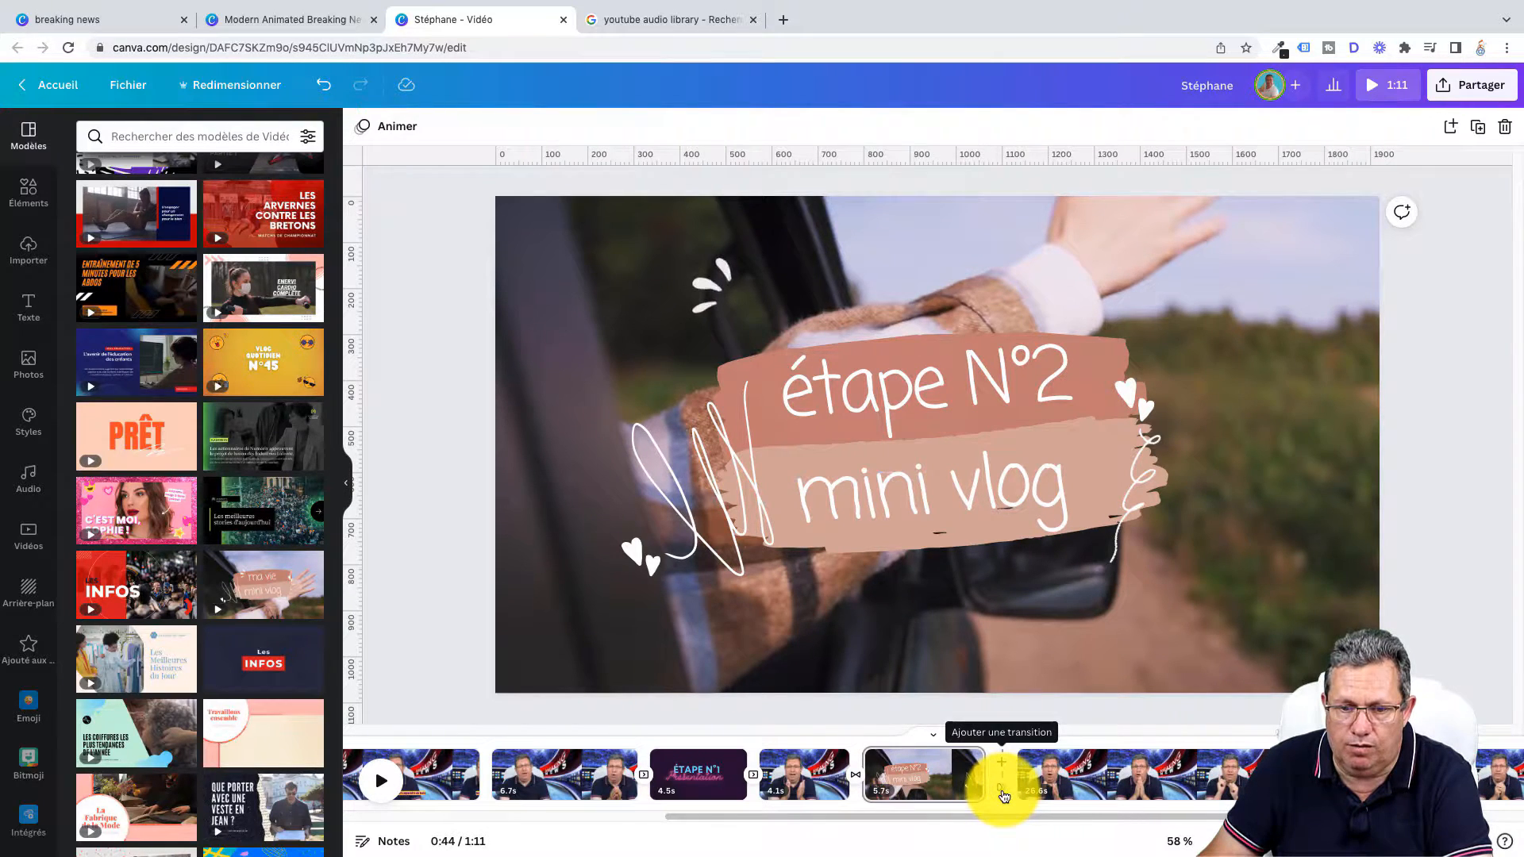
# Add a circular Effacement transition with the Extérieur angle after the "étape N°2" page, and play it back.
pyautogui.click(1003, 793)
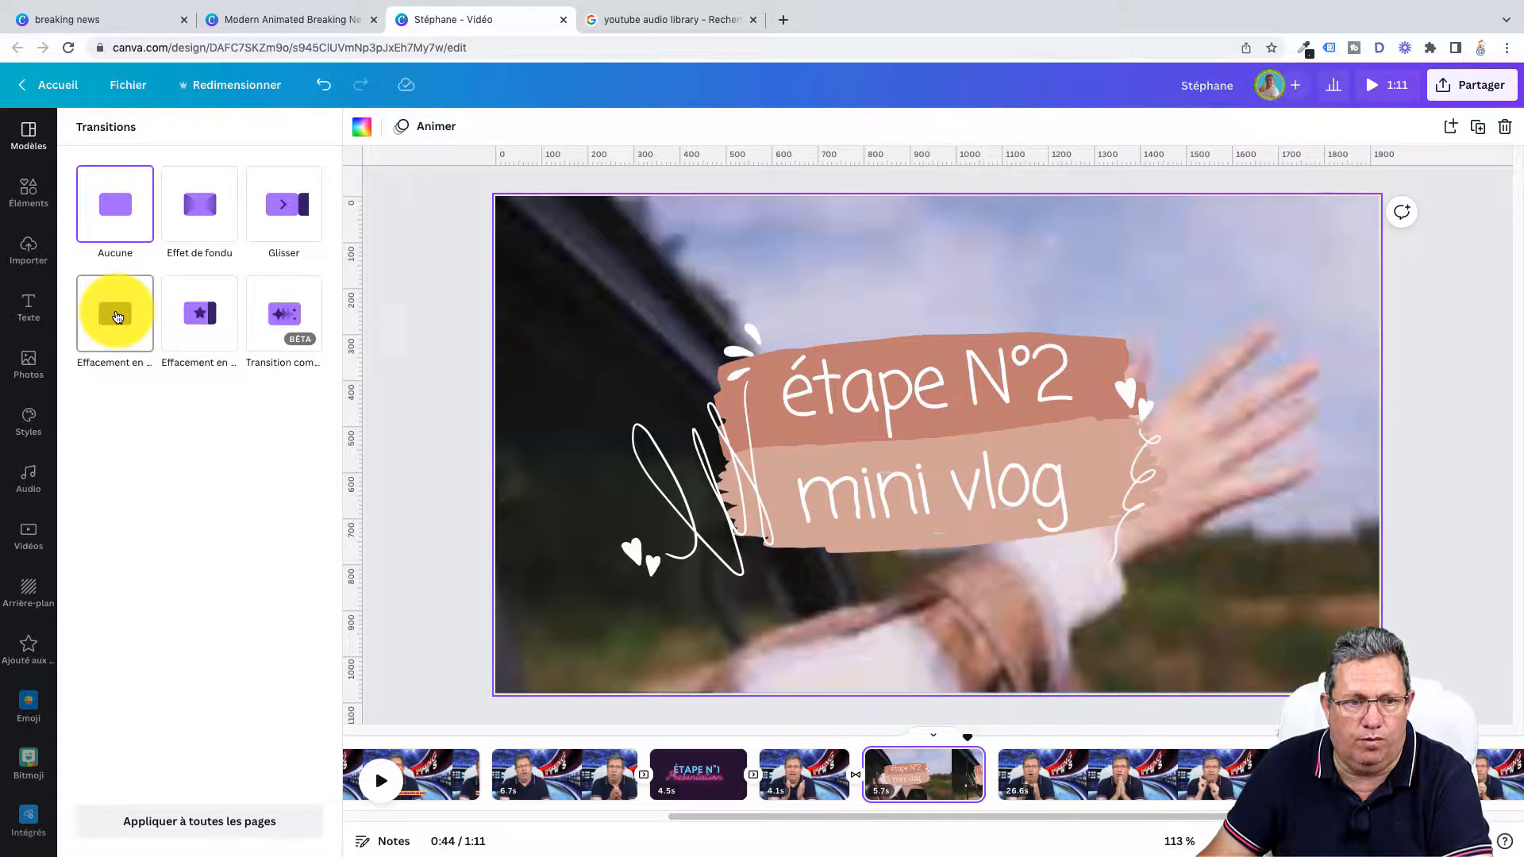
pyautogui.click(117, 317)
pyautogui.click(271, 502)
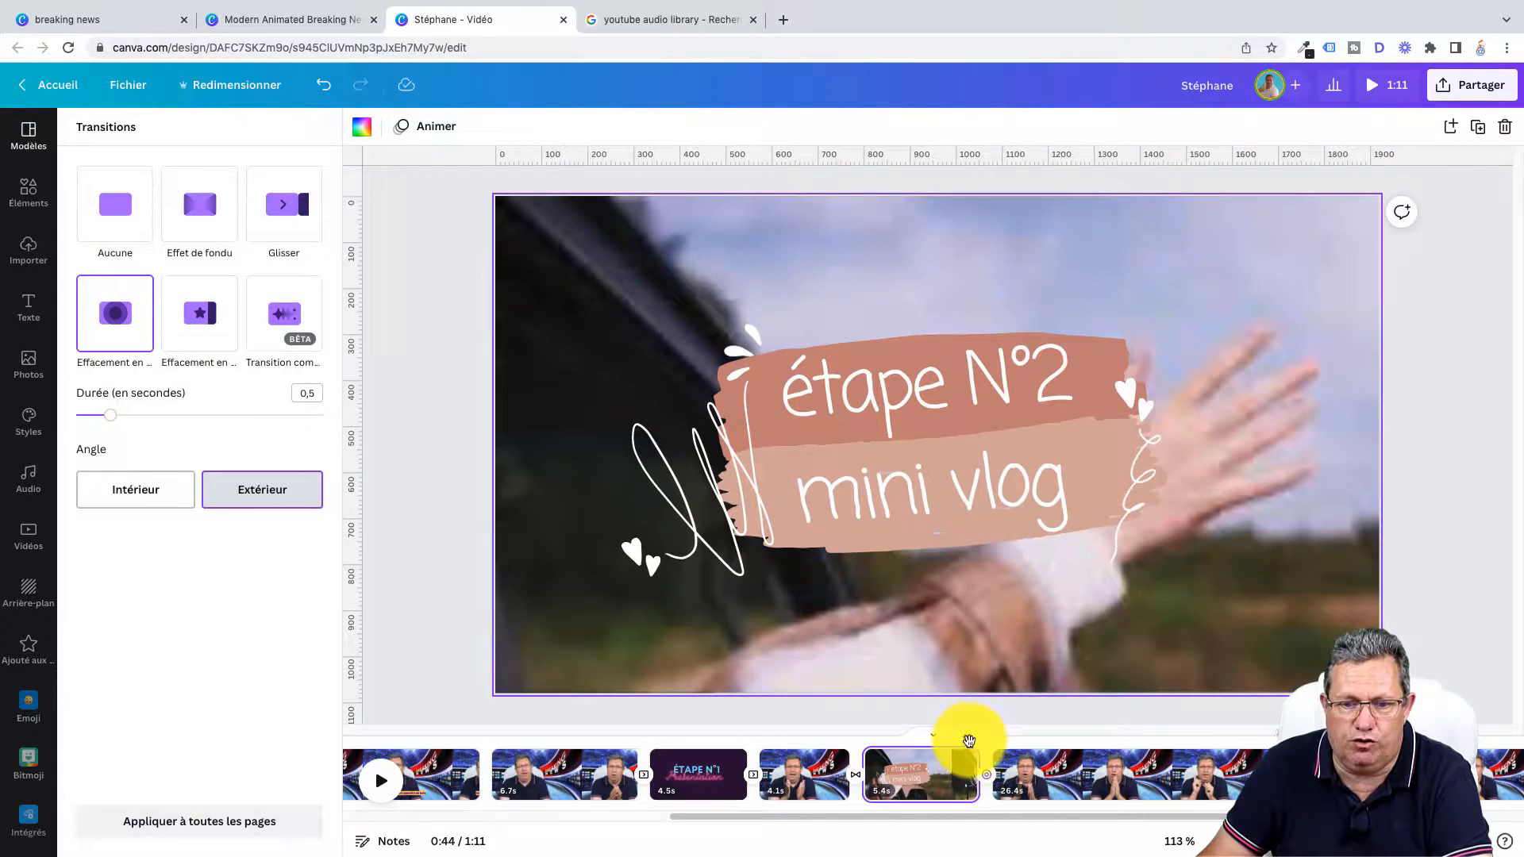
pyautogui.moveTo(967, 743); pyautogui.dragTo(762, 753)
pyautogui.click(381, 781)
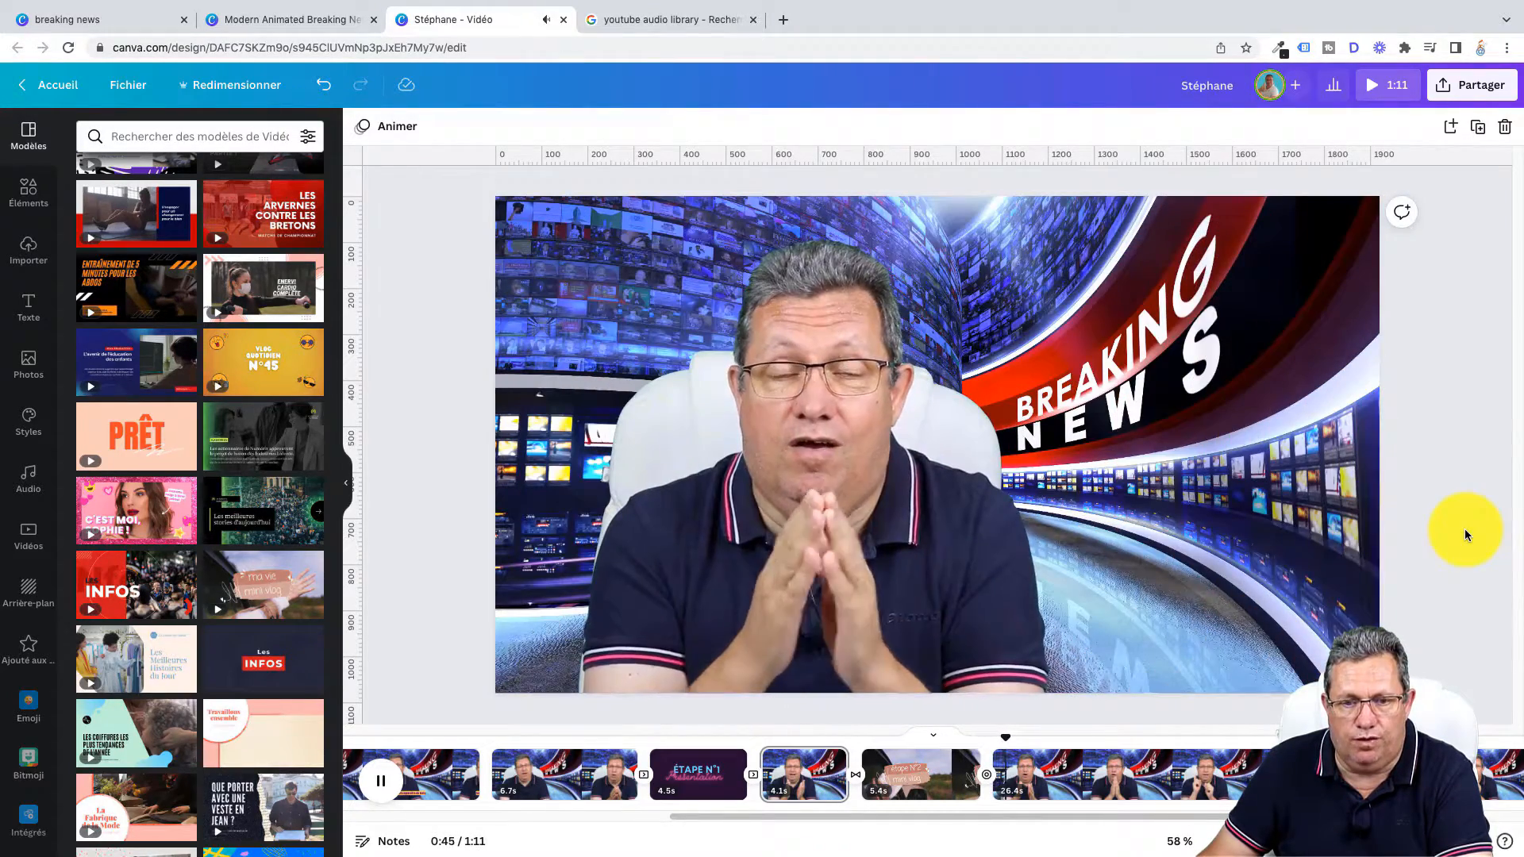
pyautogui.click(353, 788)
# Apply the Néon text animation to the pink "Présentation" text on the "ÉTAPE N°1" page.
pyautogui.moveTo(1102, 742); pyautogui.dragTo(734, 744)
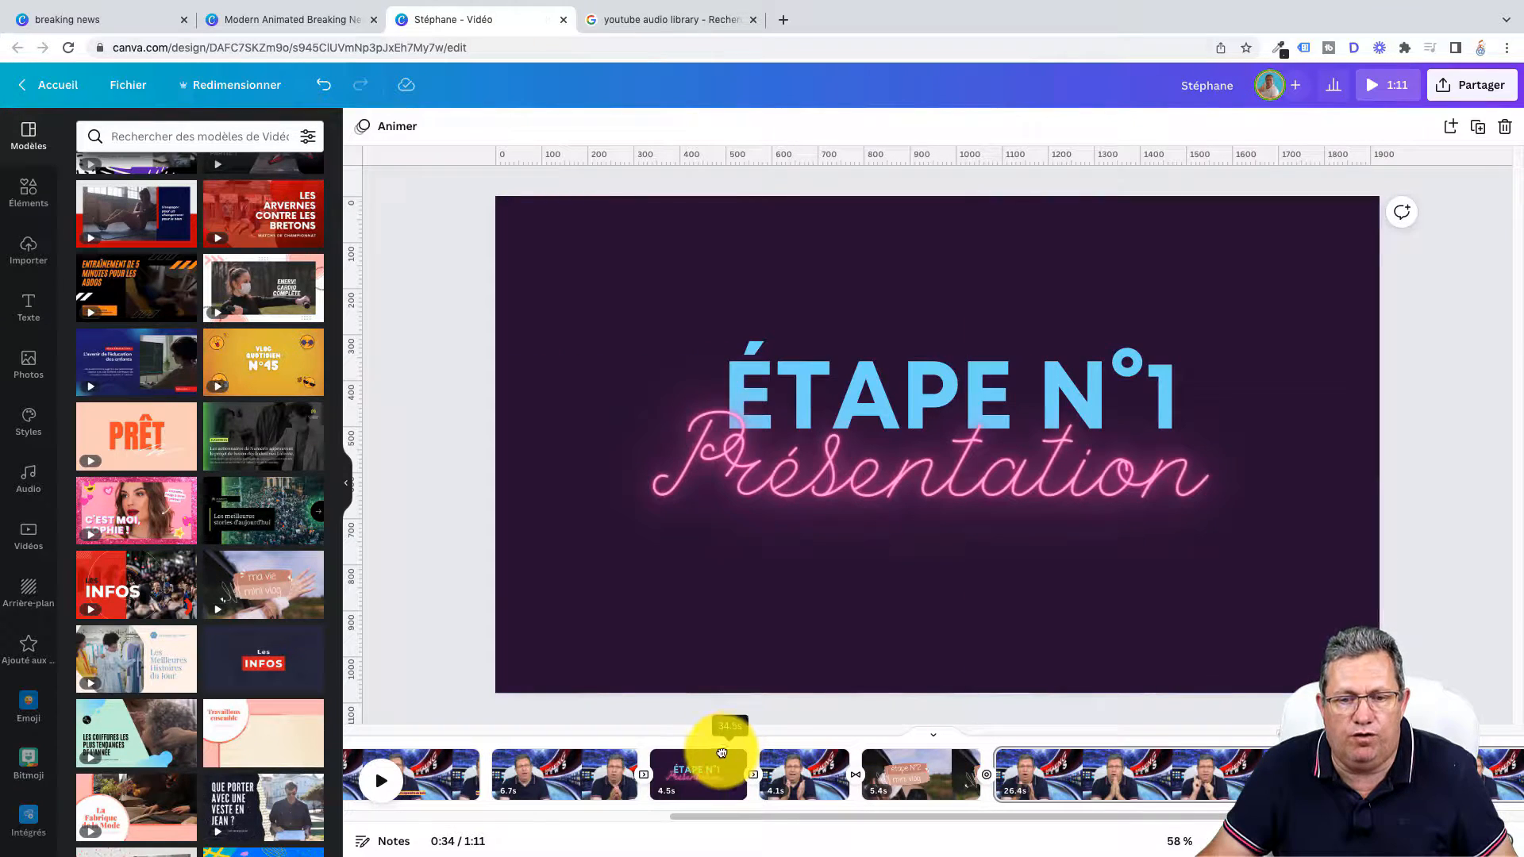
pyautogui.click(688, 784)
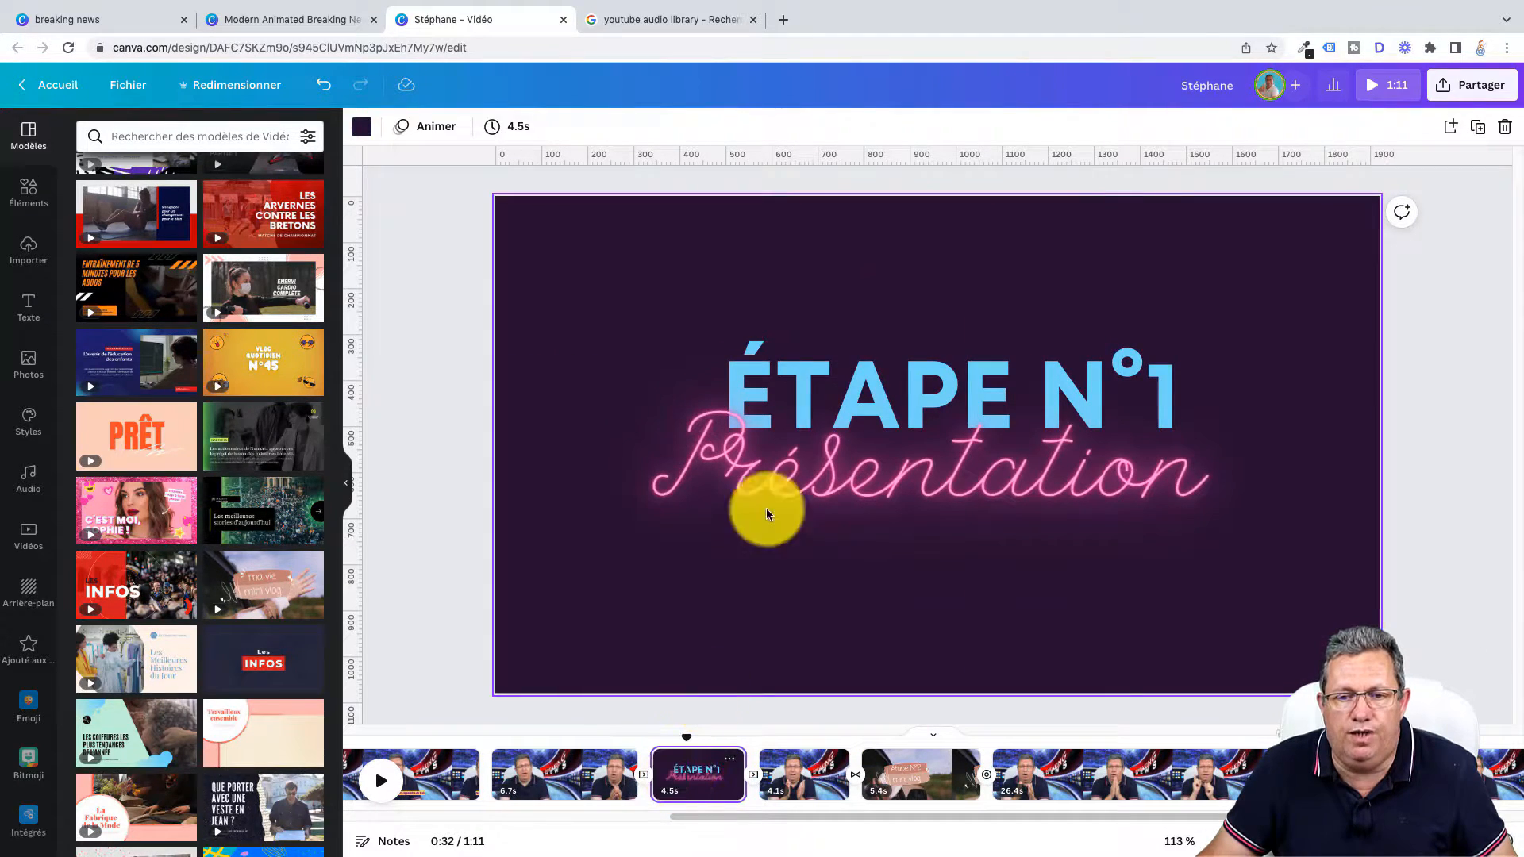
pyautogui.click(884, 473)
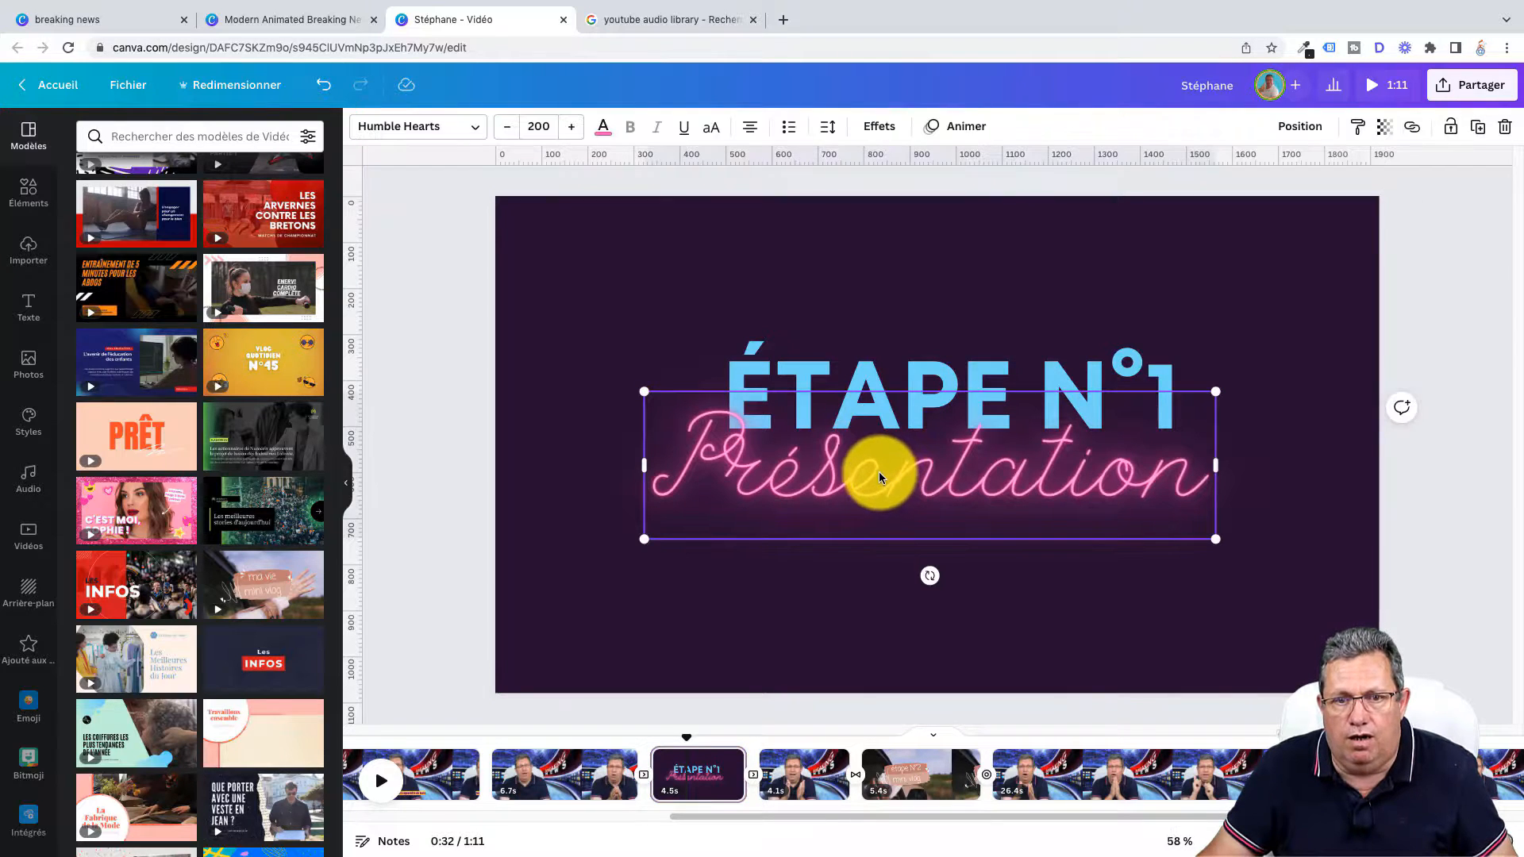
pyautogui.click(881, 139)
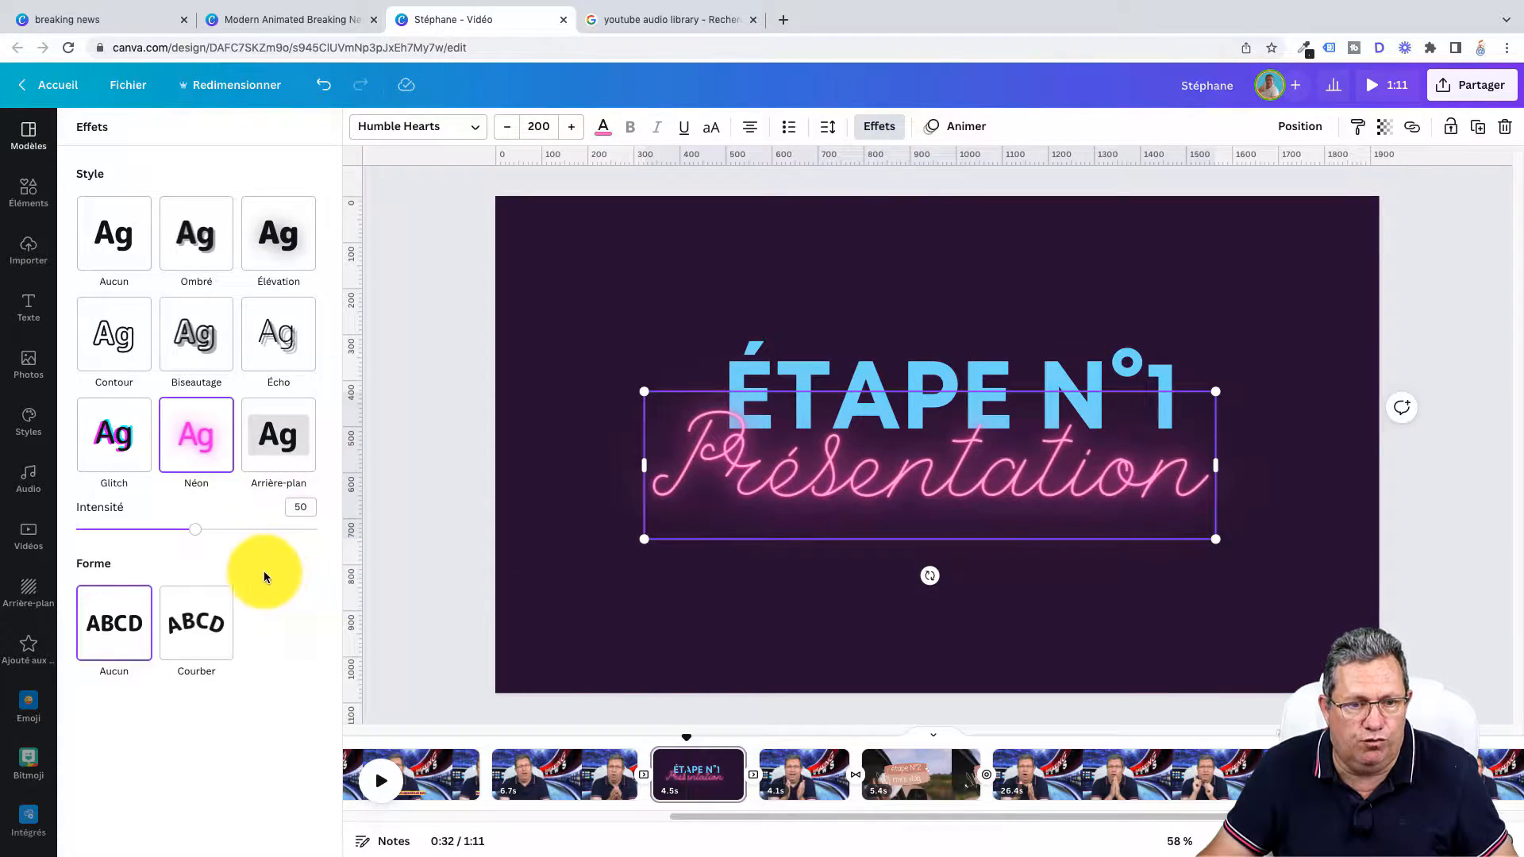
pyautogui.click(968, 131)
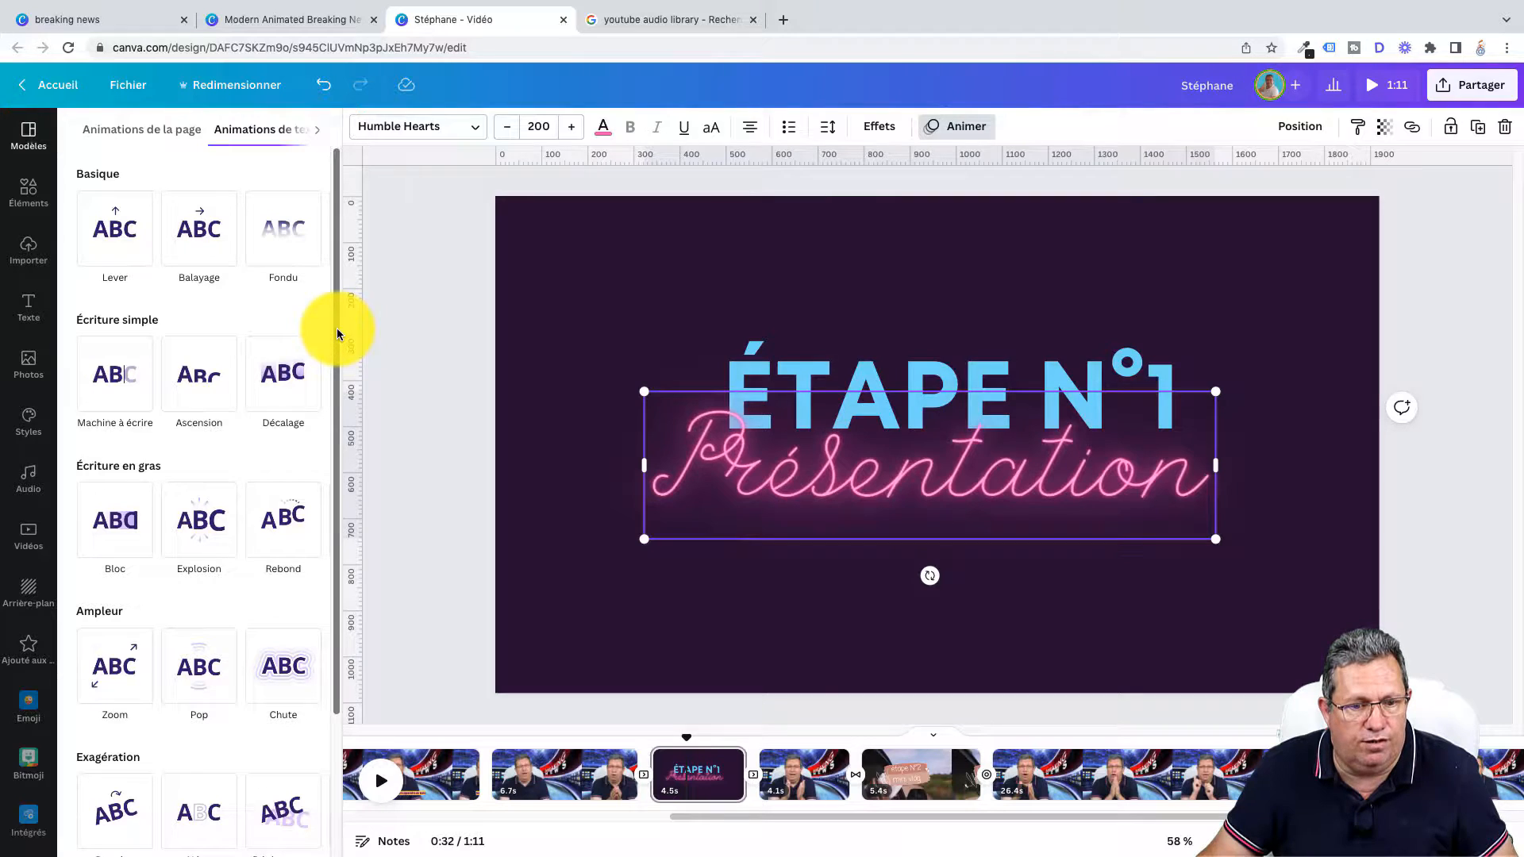
pyautogui.scroll(-4, 337, 334)
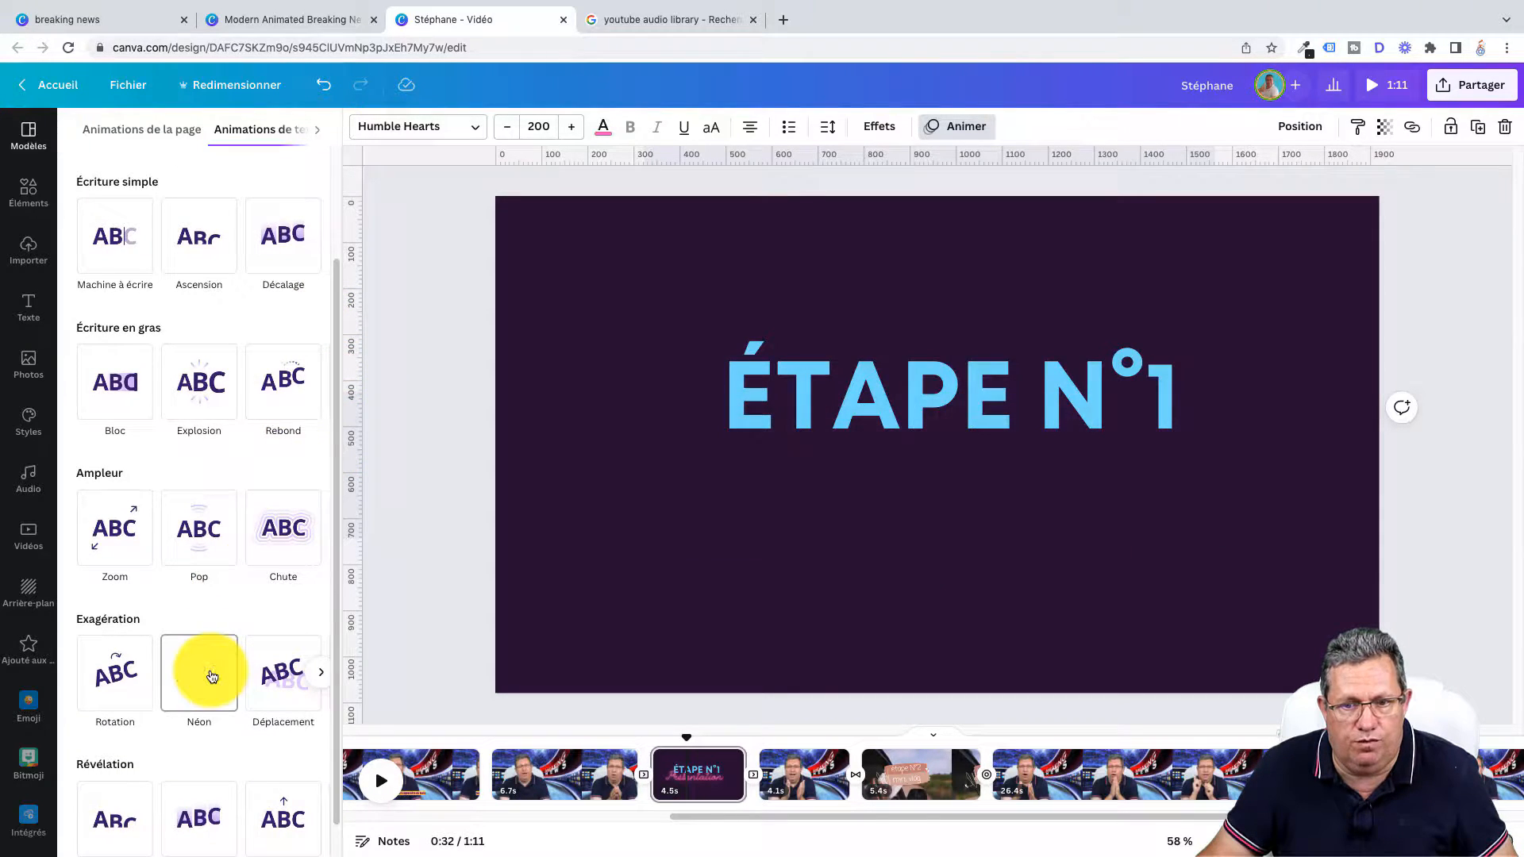
pyautogui.click(212, 675)
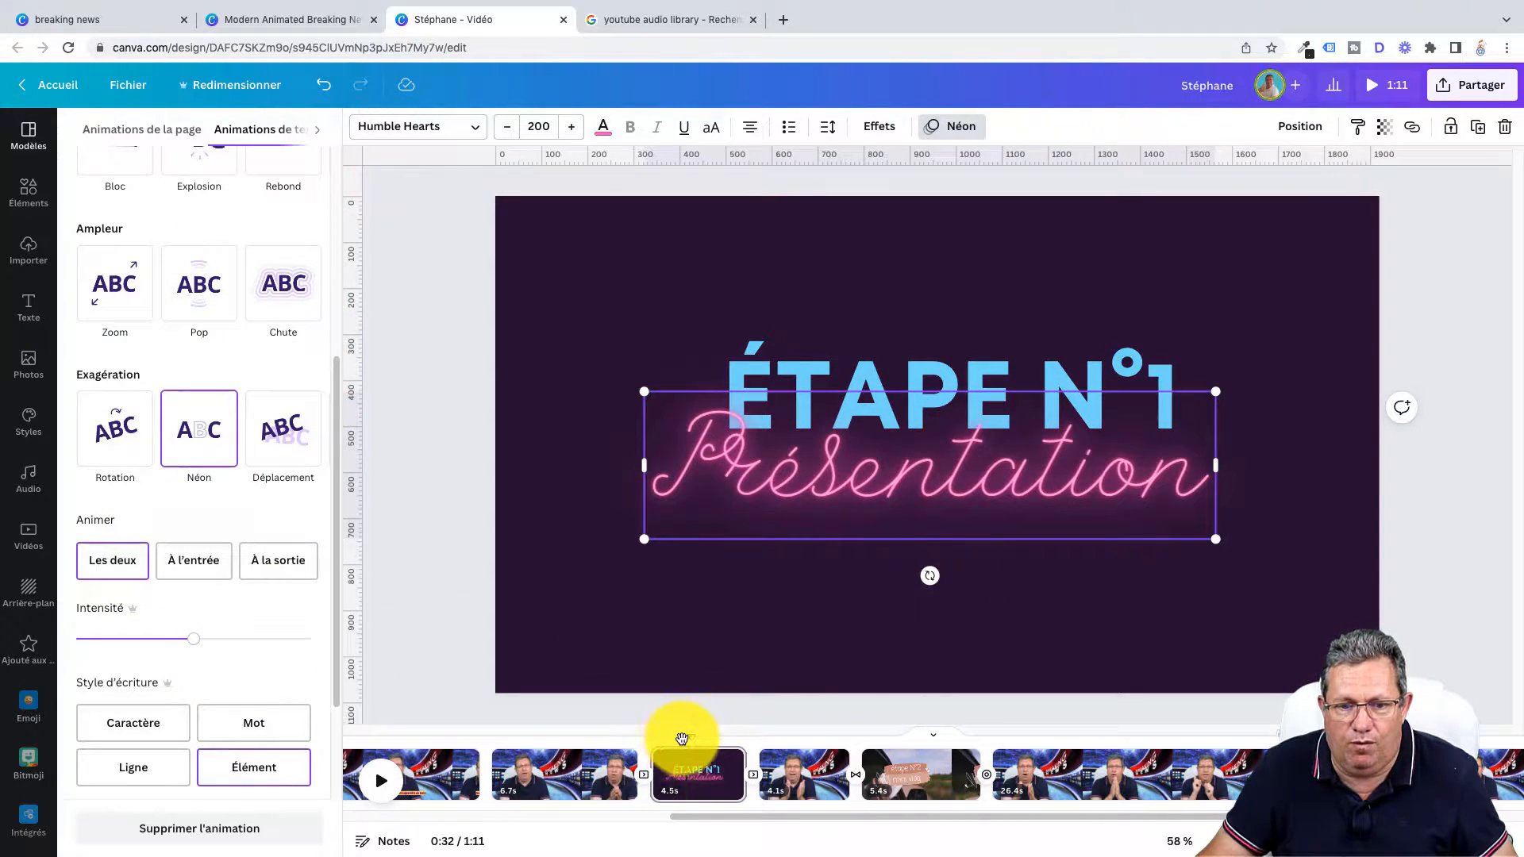
# Play the video from the presenter clip before the "ÉTAPE N°1" page to review the animated "Présentation" text.
pyautogui.click(628, 747)
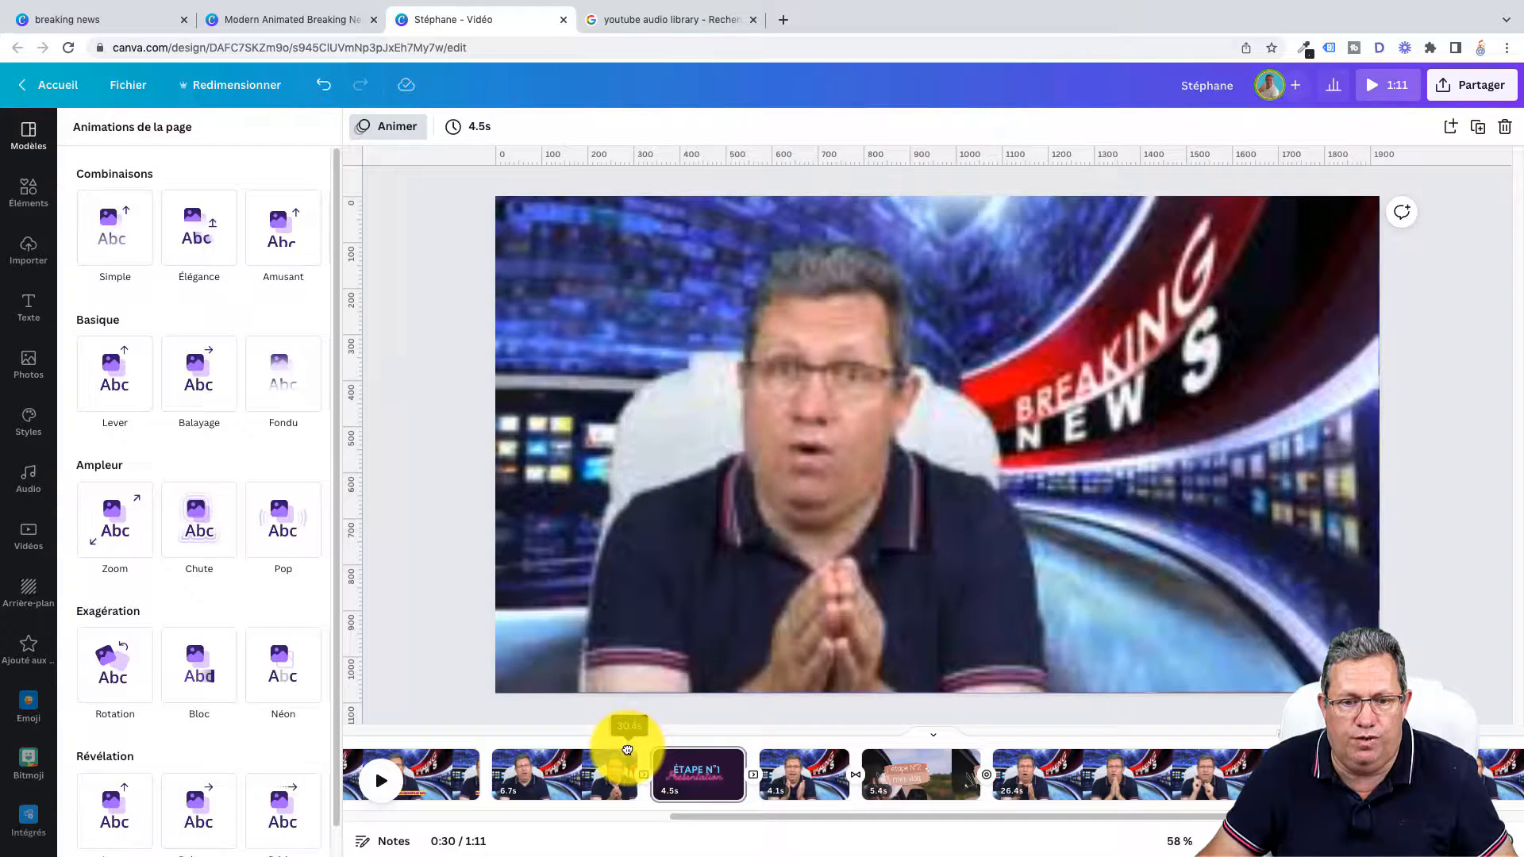
pyautogui.click(552, 752)
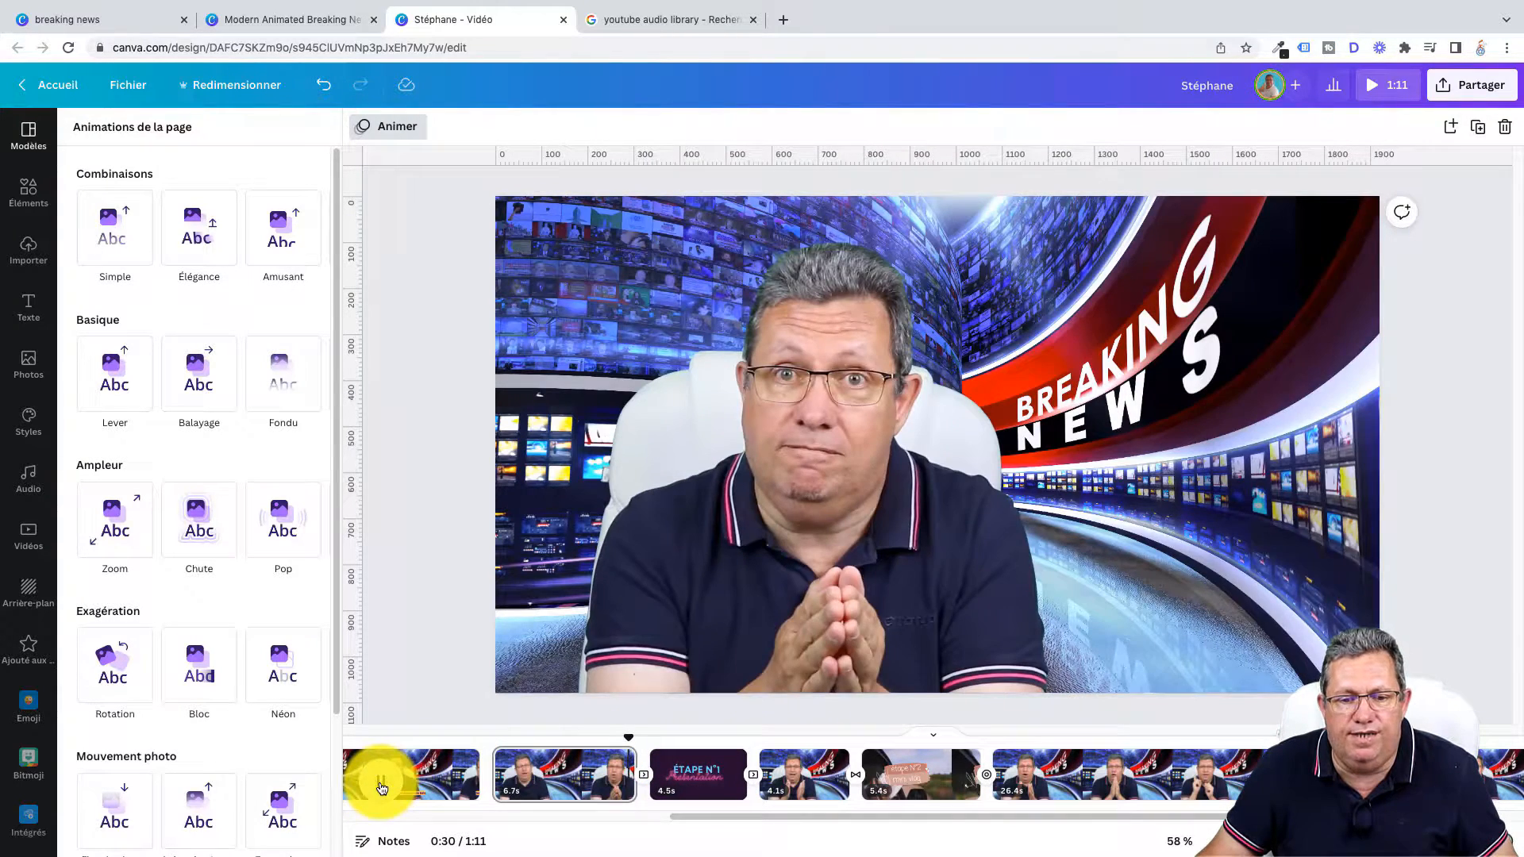
pyautogui.click(382, 788)
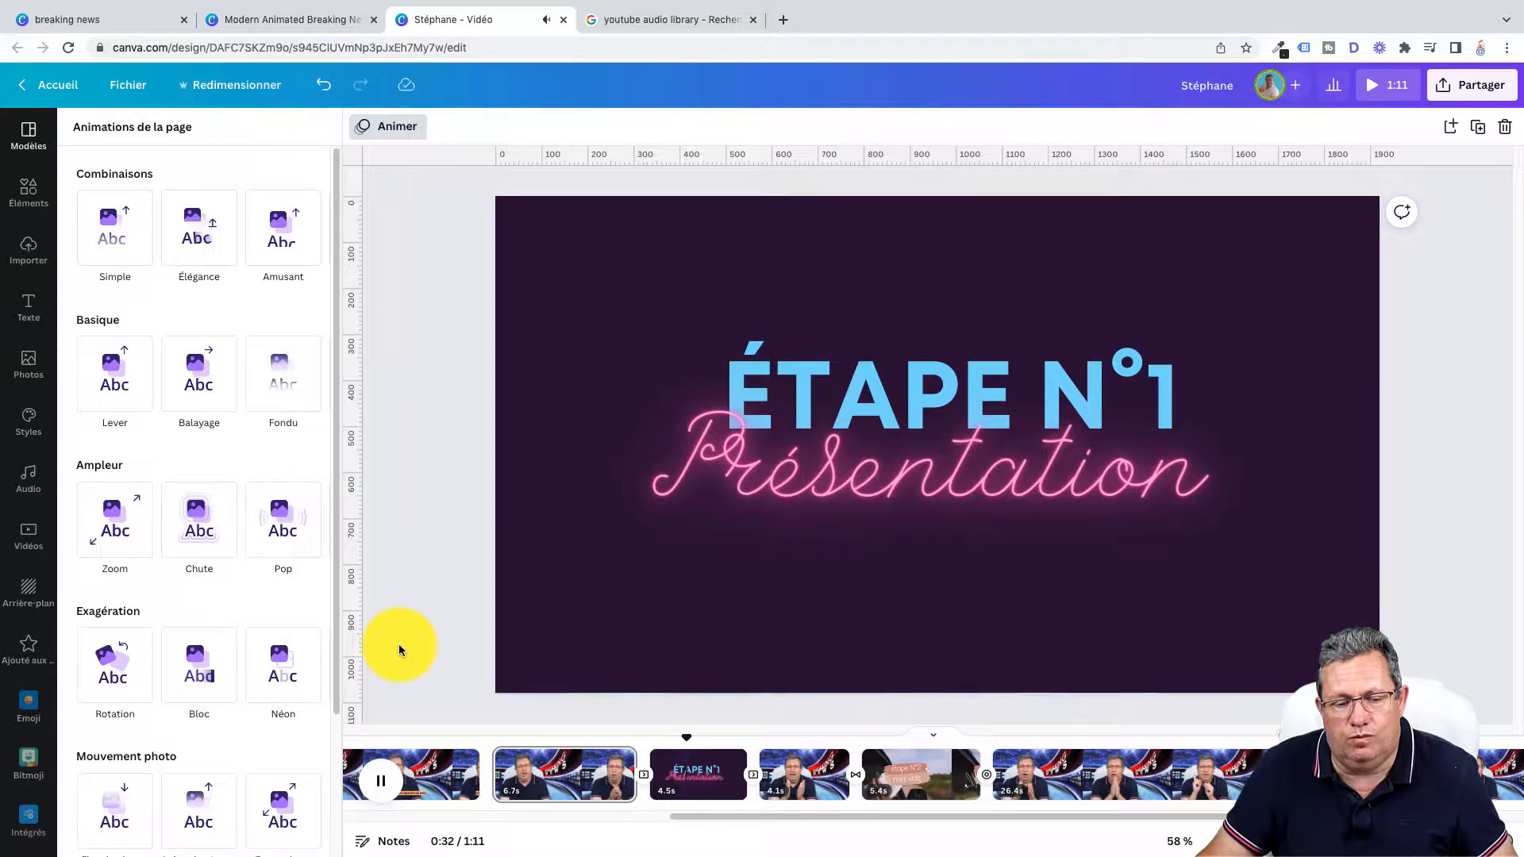
pyautogui.click(717, 736)
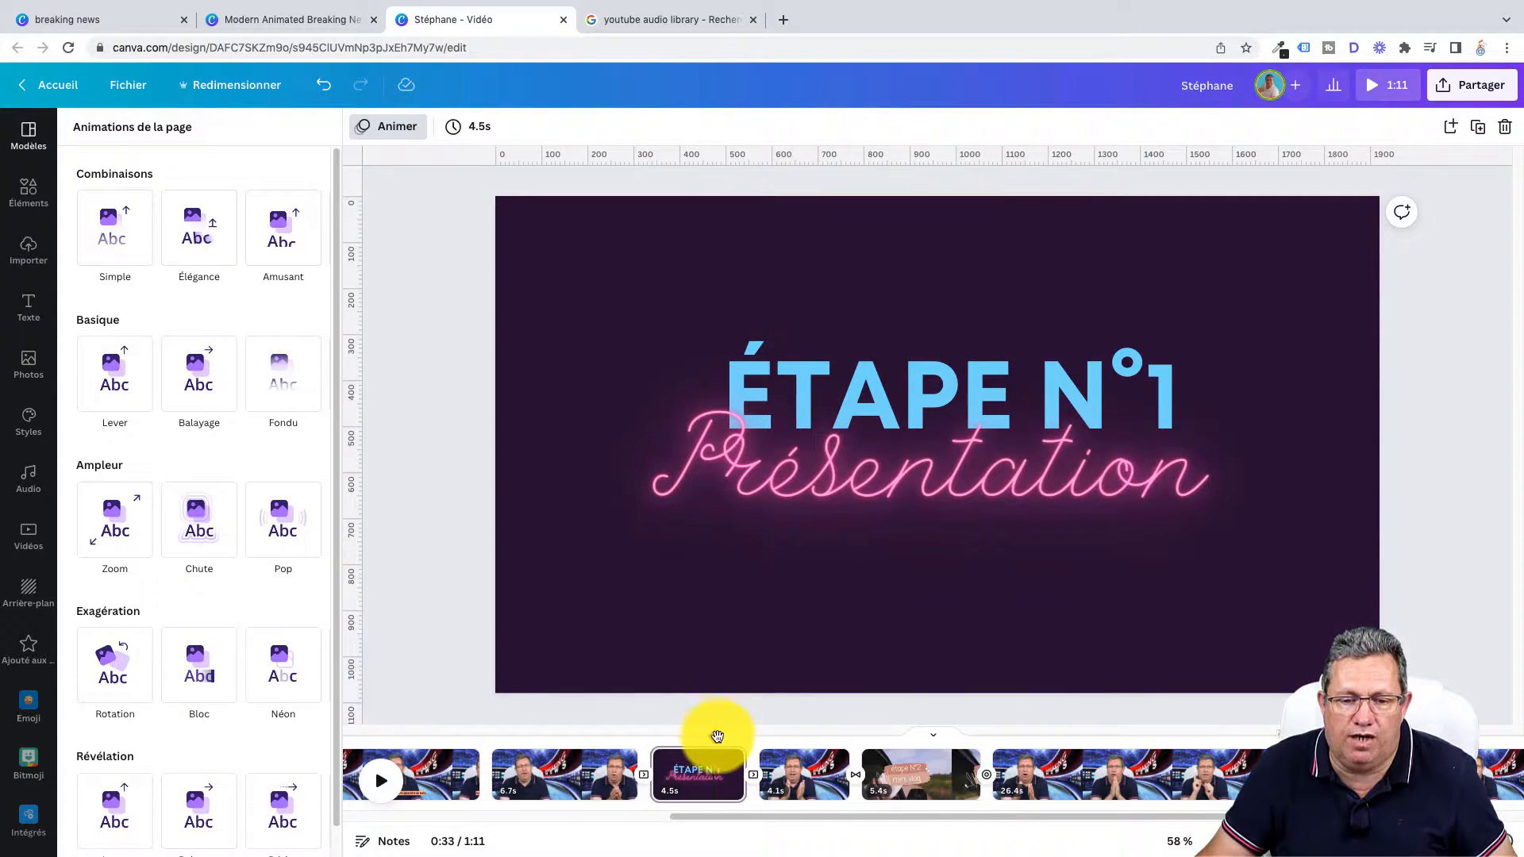
pyautogui.click(554, 738)
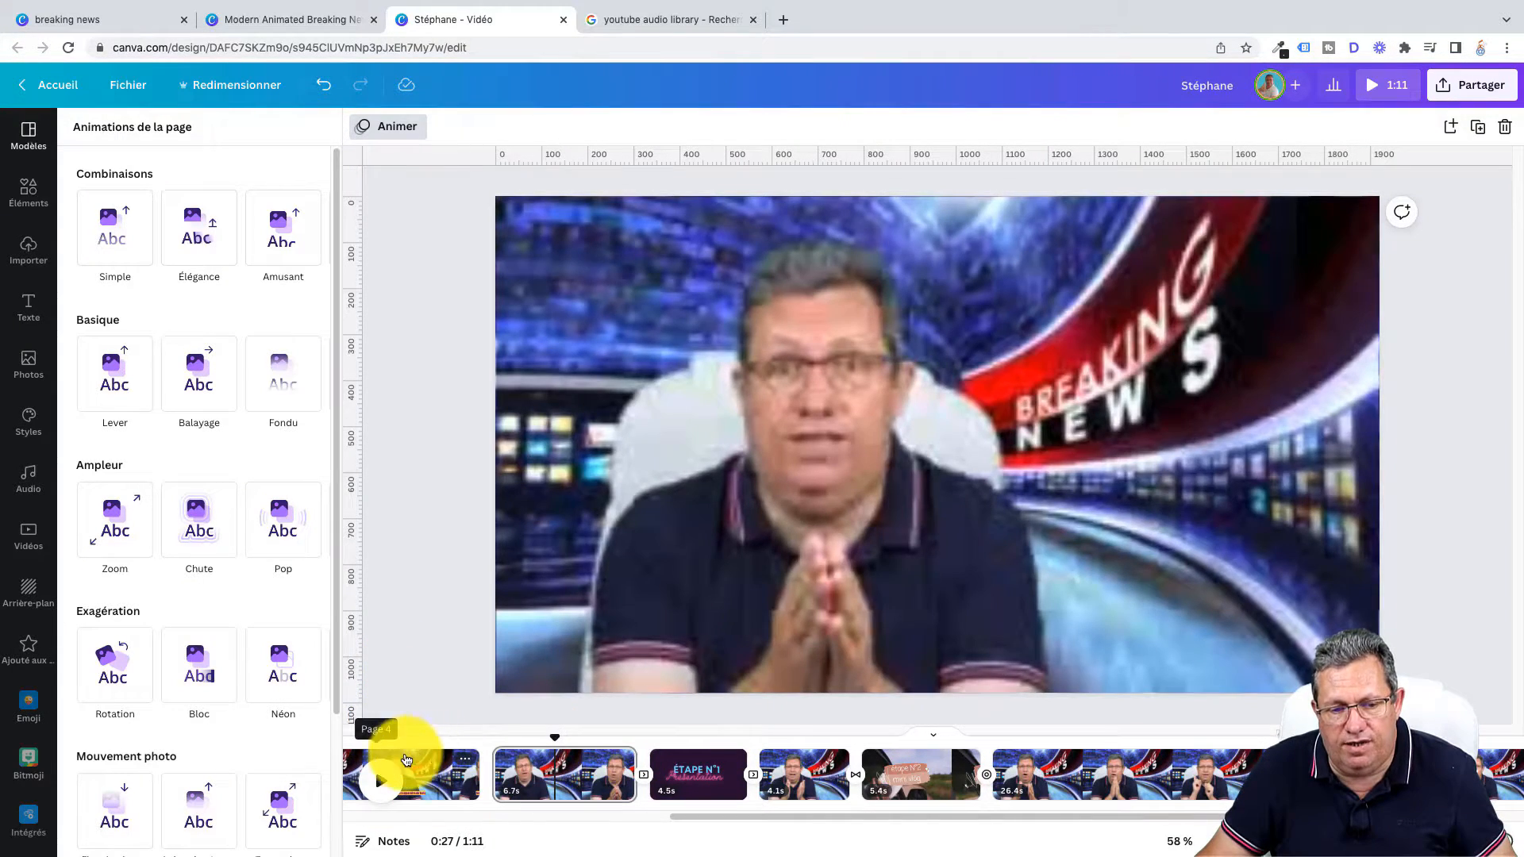
pyautogui.click(377, 782)
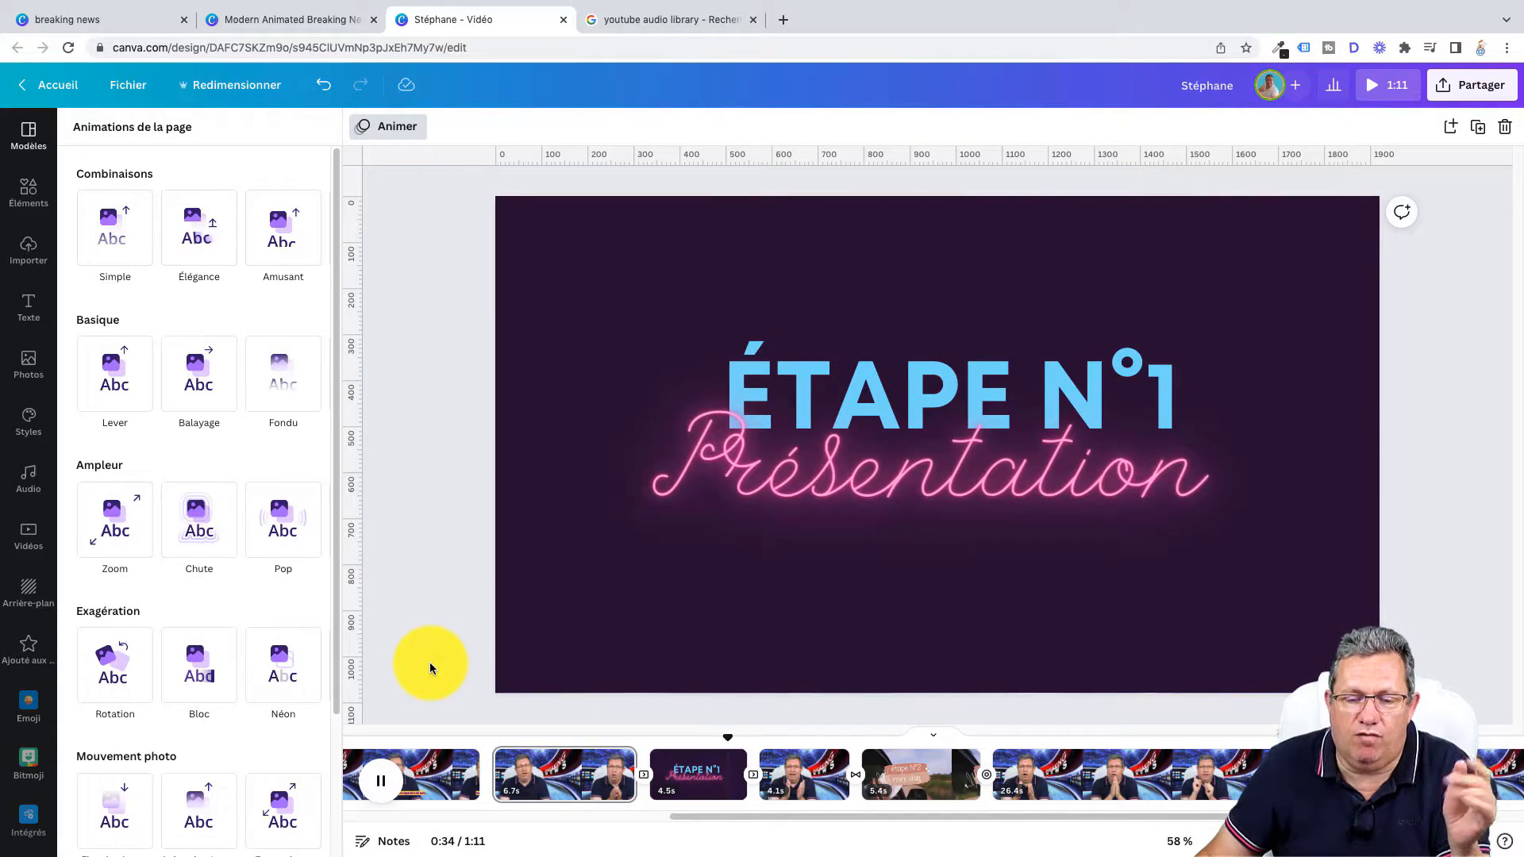
pyautogui.click(382, 782)
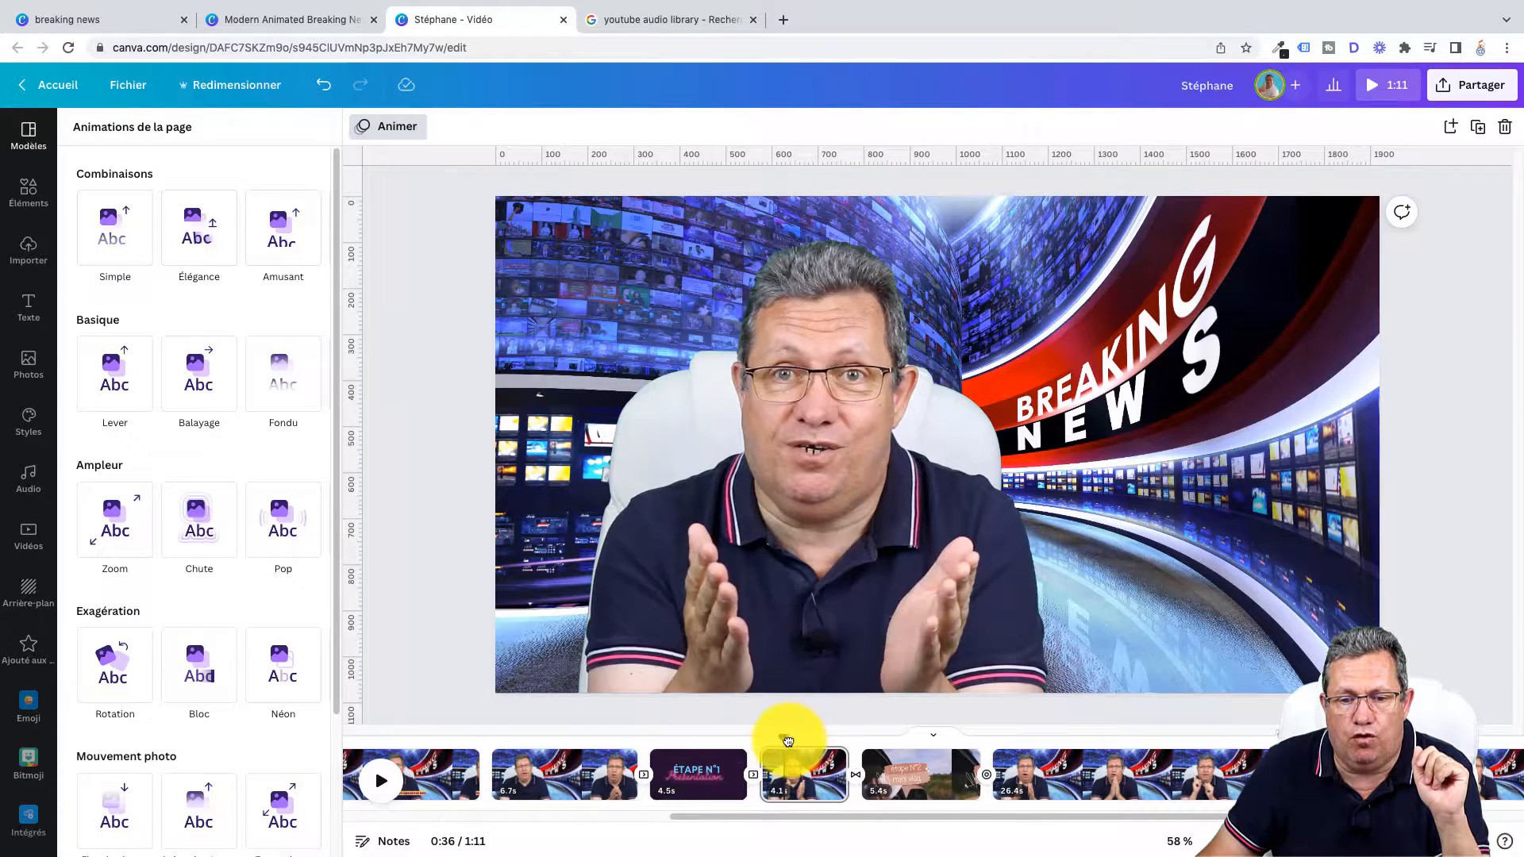
# Search the elements for "stars" and add the white twinkling stars group to the "ÉTAPE N°1" page, shrunk beneath the P of "Présentation".
pyautogui.moveTo(788, 741); pyautogui.dragTo(721, 746)
pyautogui.click(687, 786)
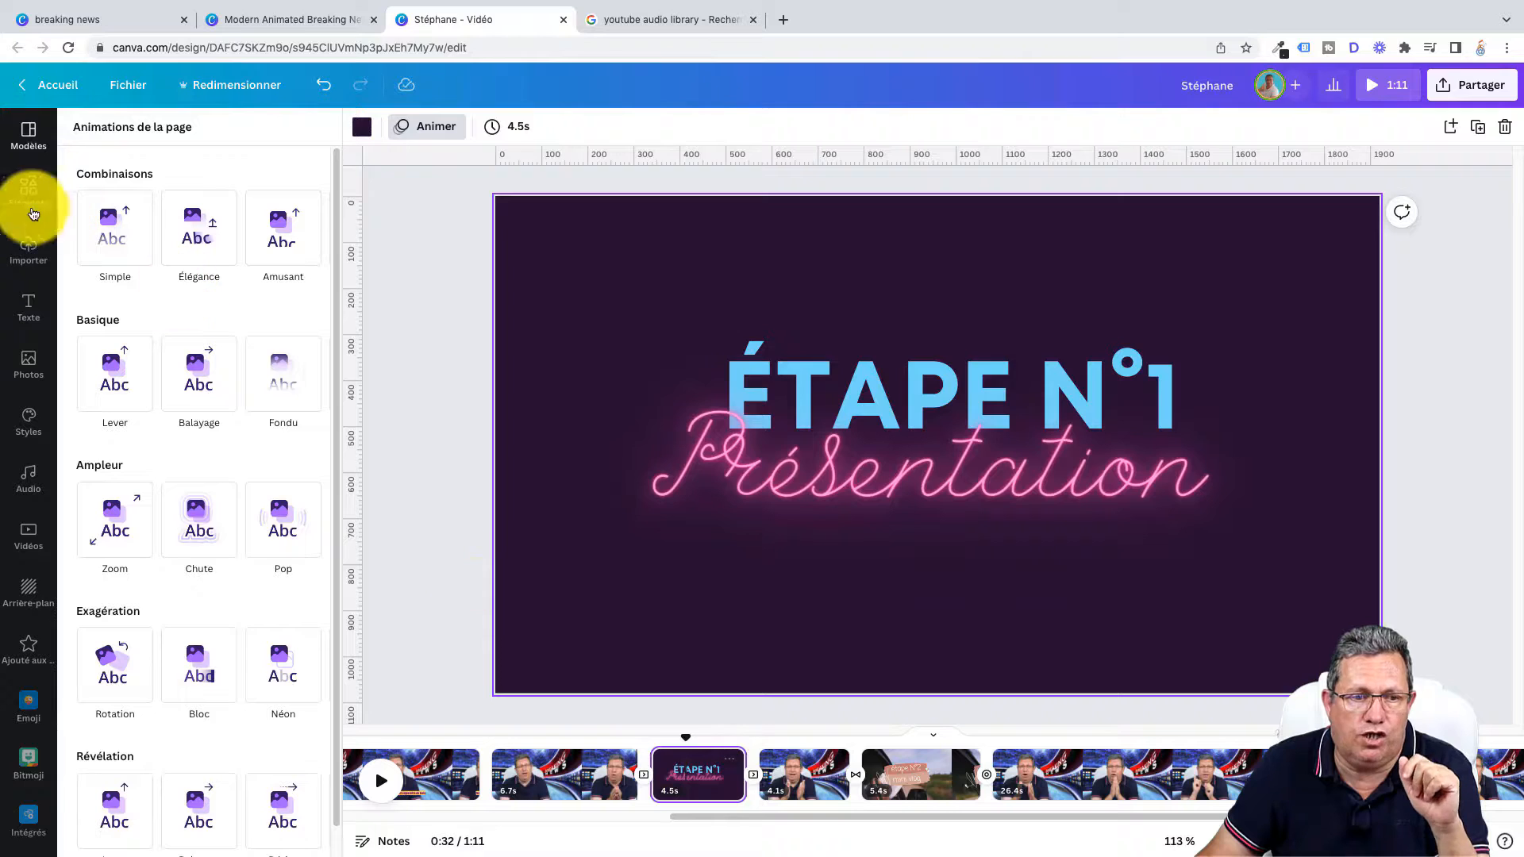
pyautogui.click(27, 195)
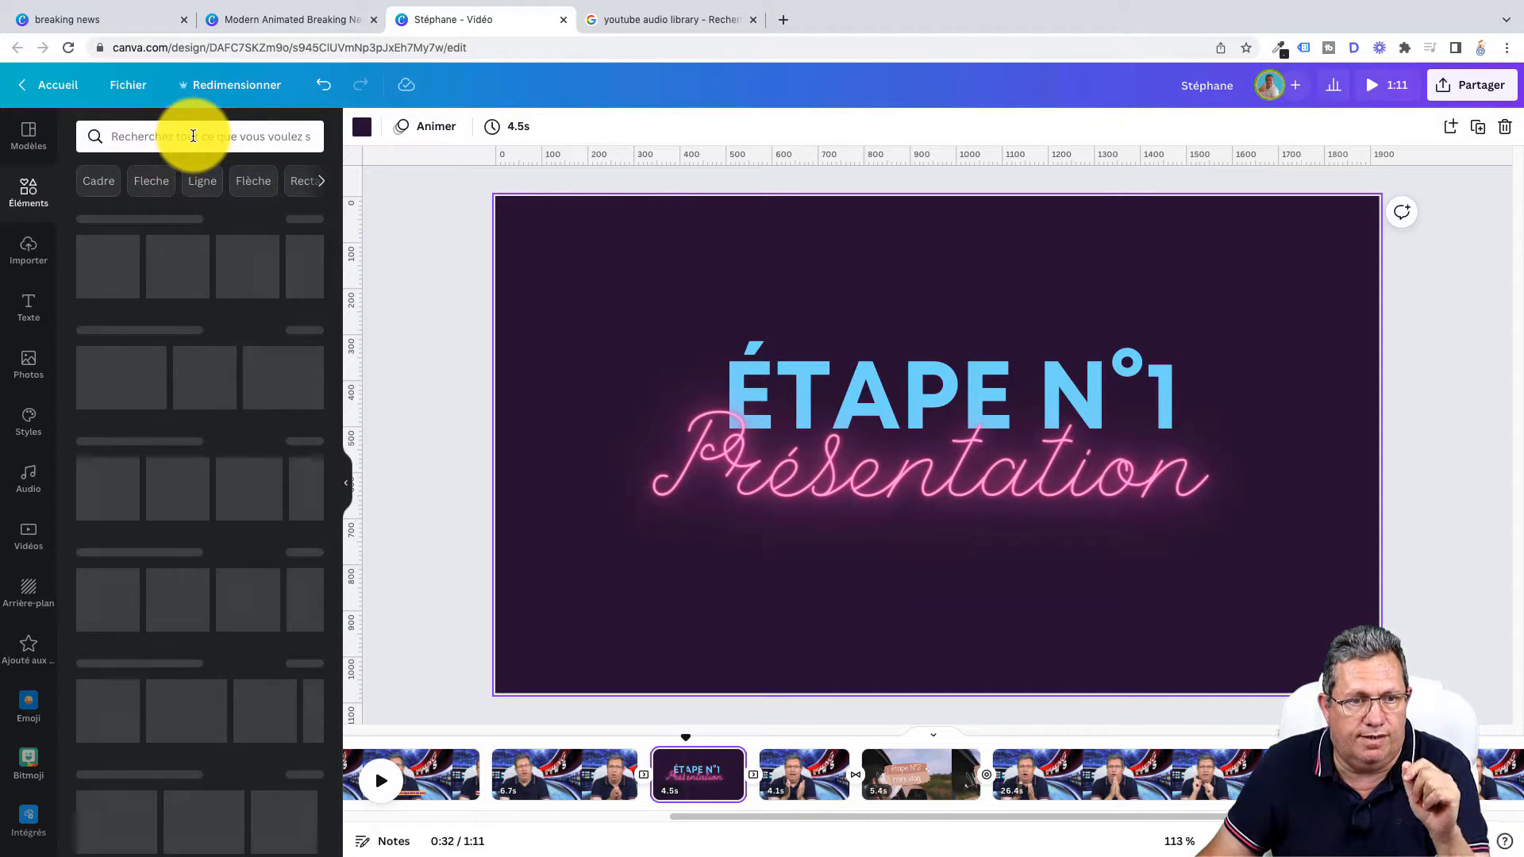
pyautogui.click(193, 136)
pyautogui.write('stars')
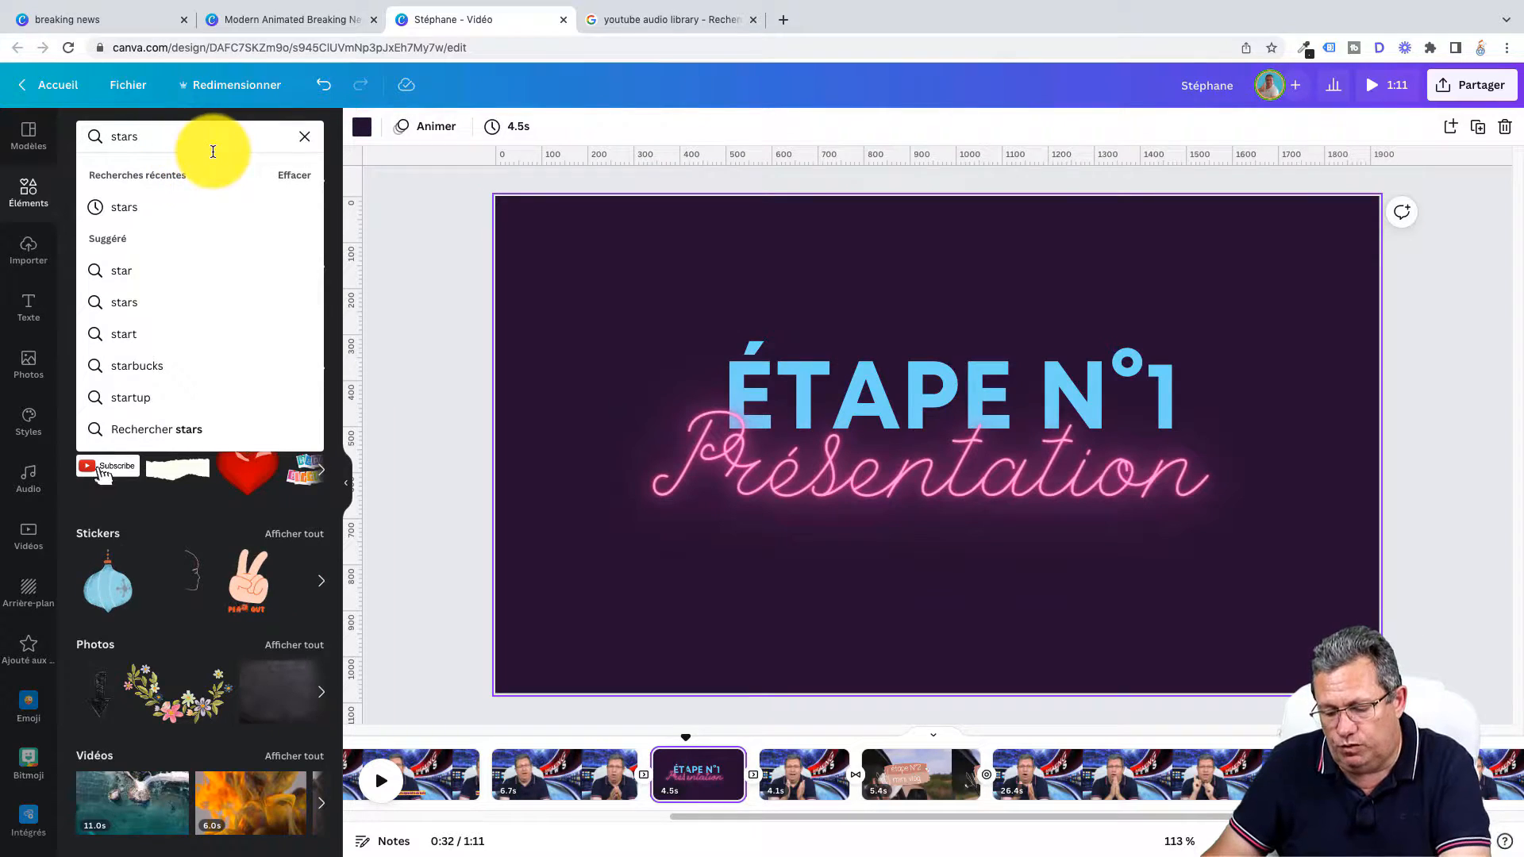
pyautogui.press('Return')
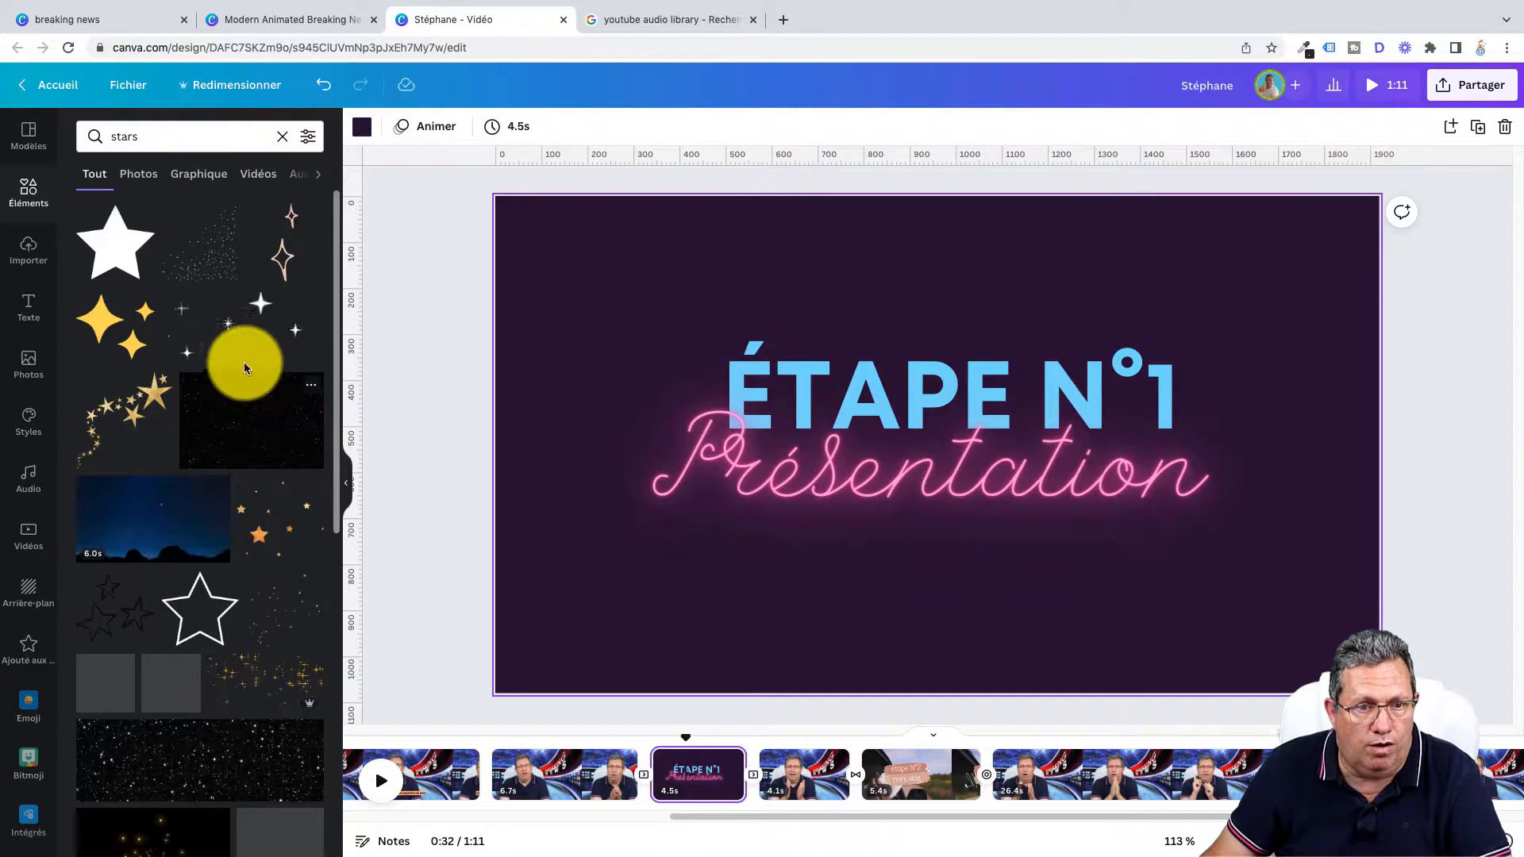
pyautogui.click(204, 340)
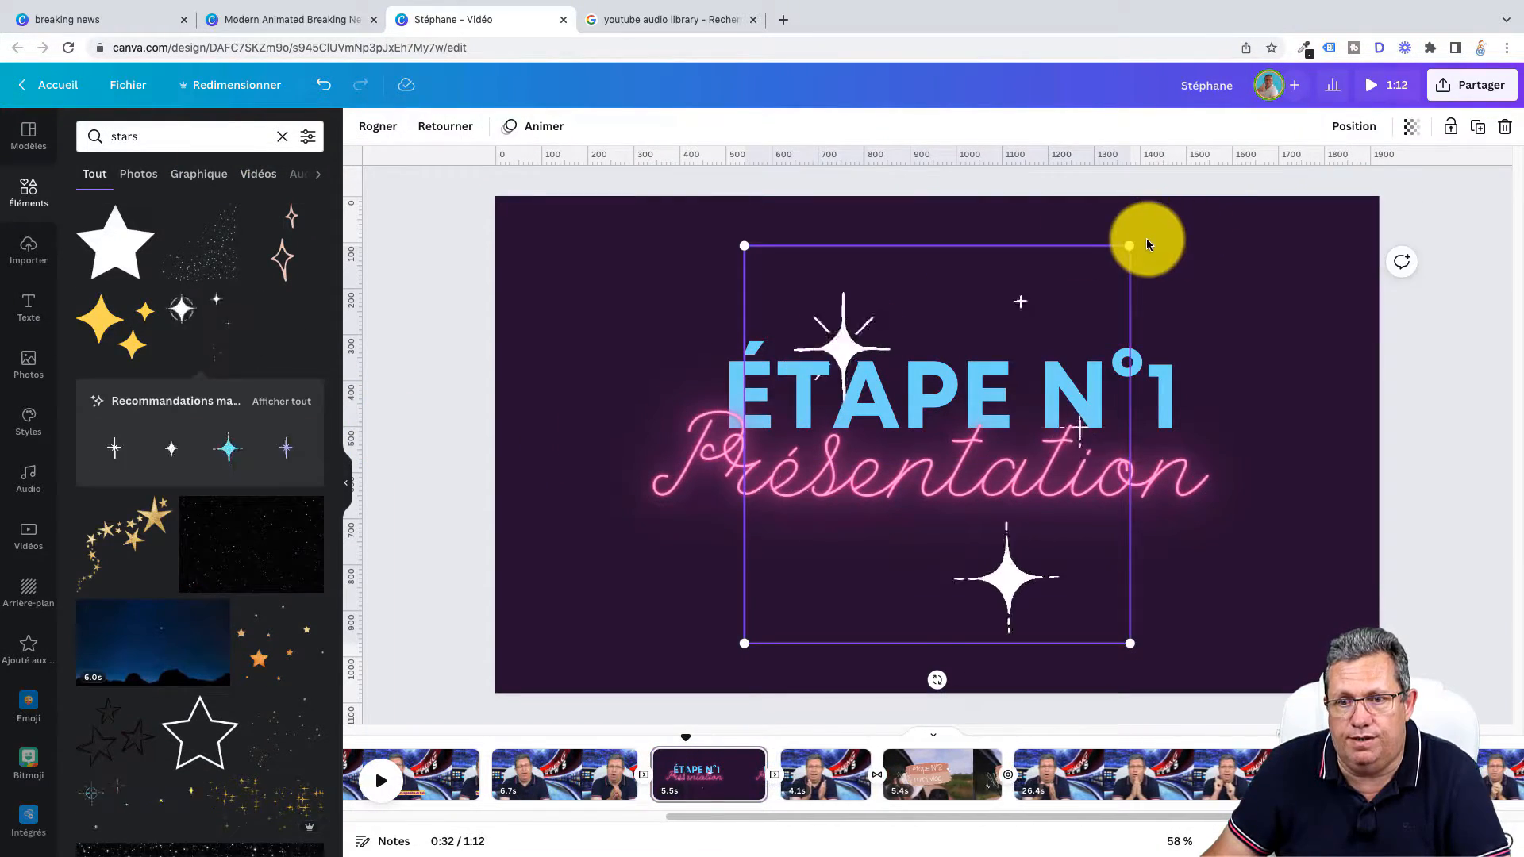
pyautogui.moveTo(1130, 247); pyautogui.dragTo(644, 531)
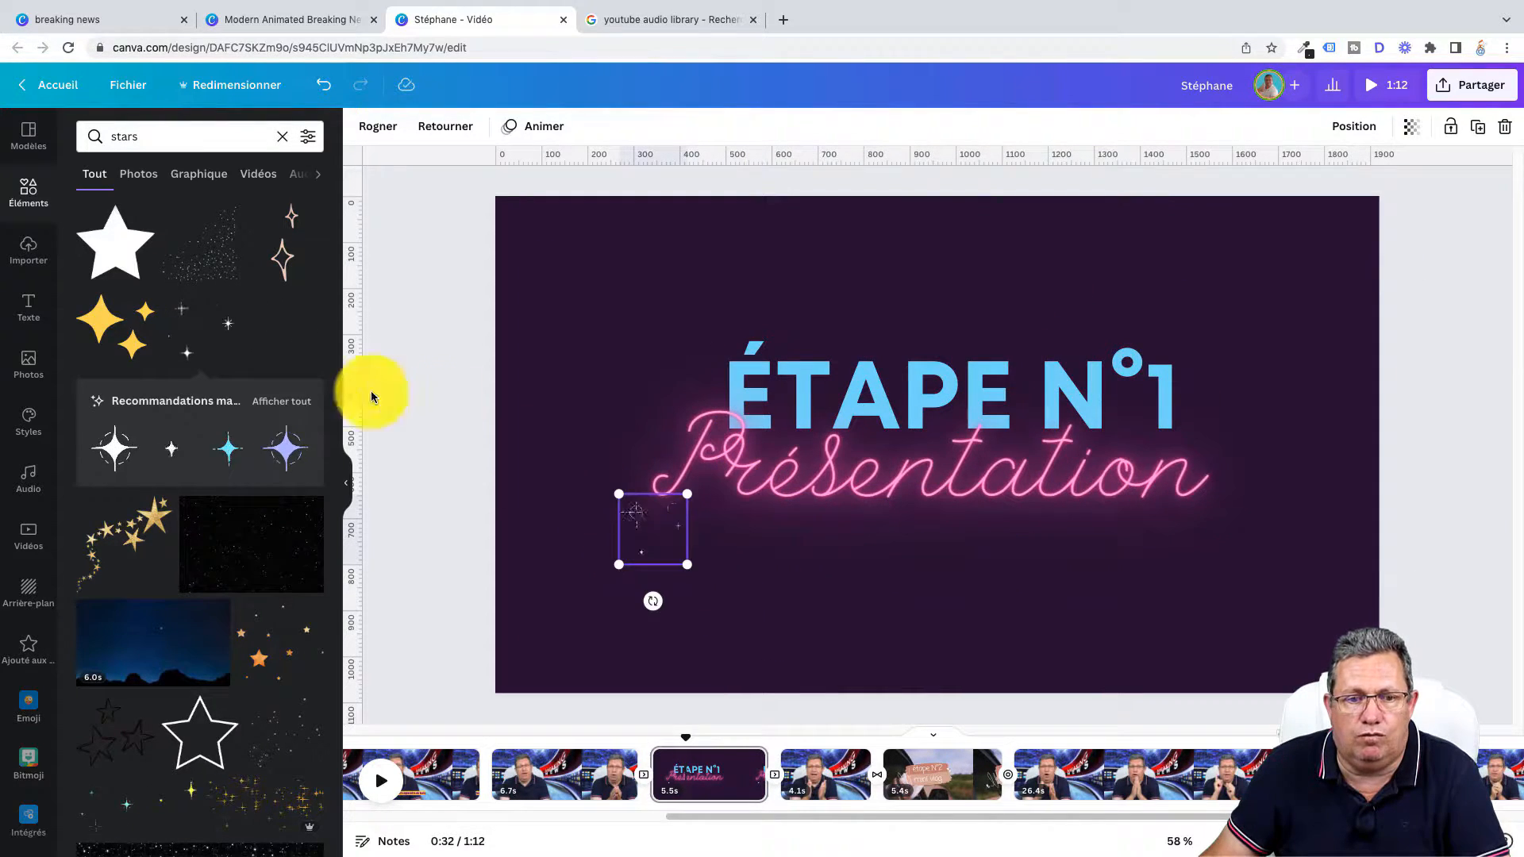
# Add a single white sparkle from the magic recommendations, shrunk and placed above and to the right of the "ÉTAPE N°1" title.
pyautogui.click(278, 402)
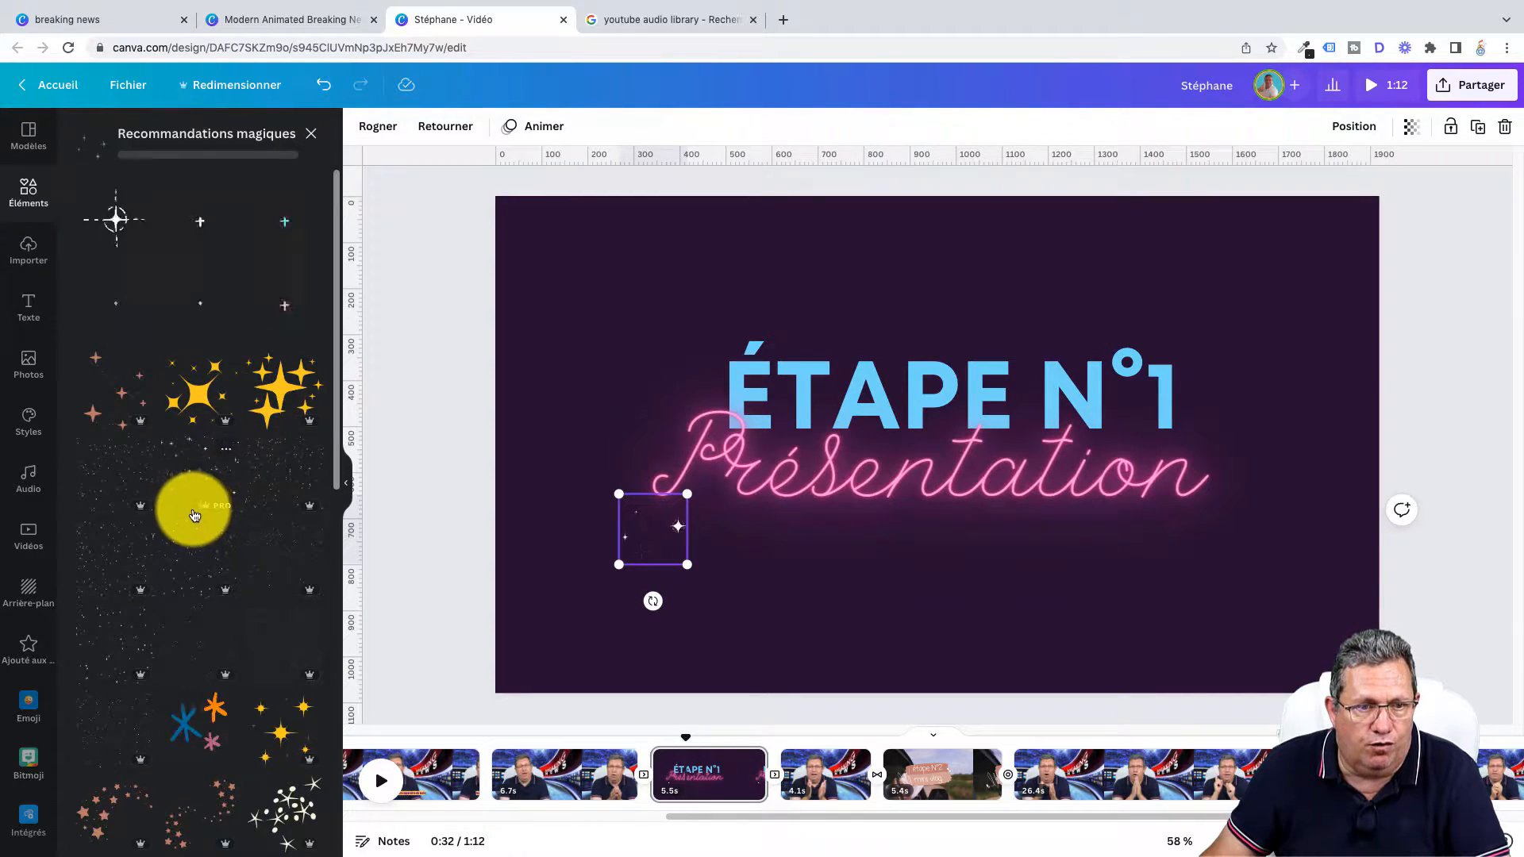
pyautogui.click(204, 238)
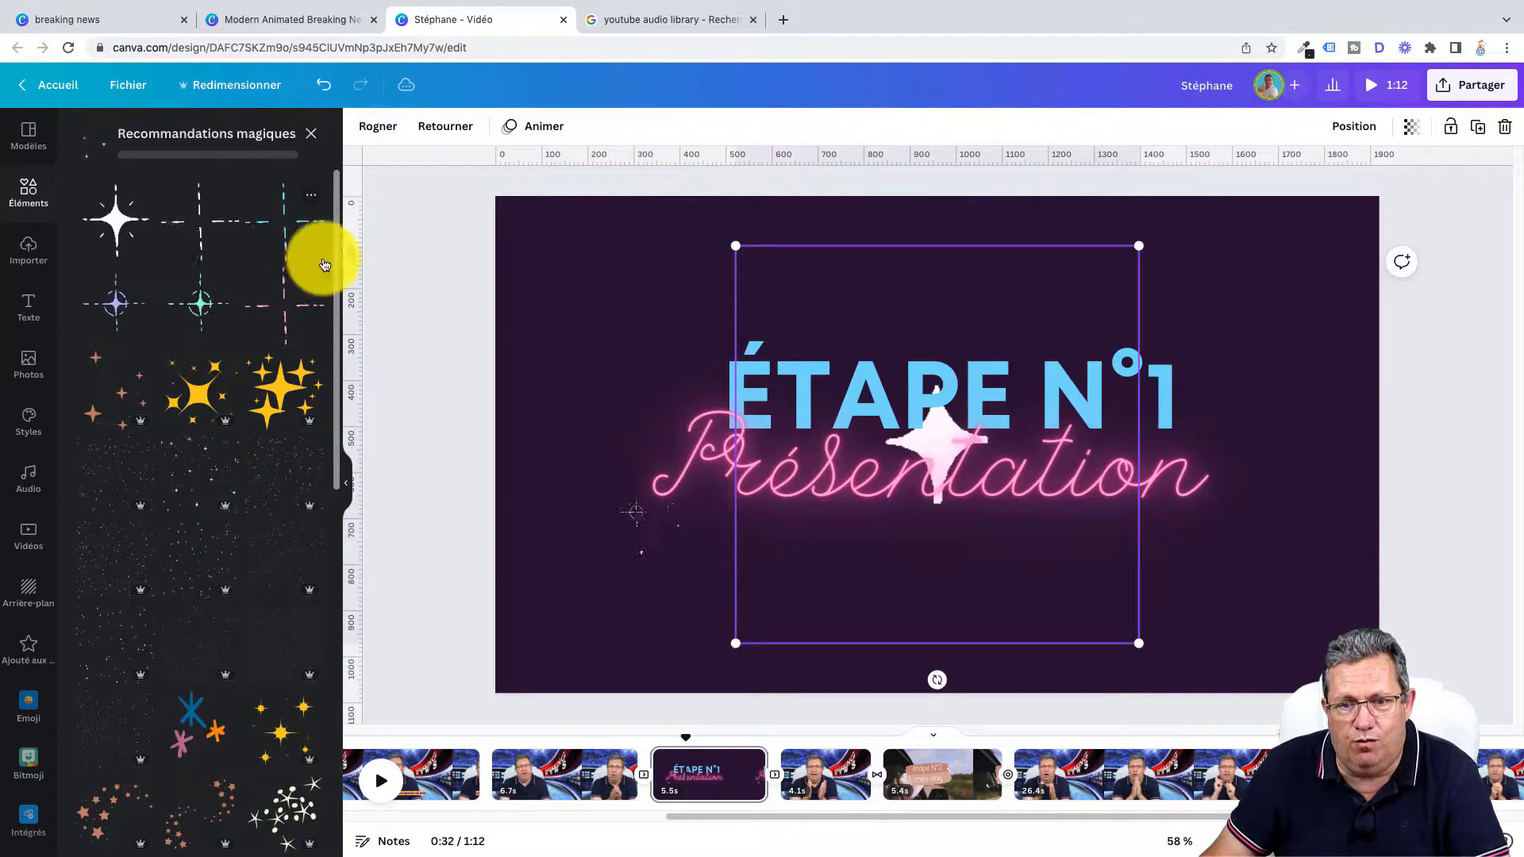
pyautogui.moveTo(740, 247); pyautogui.dragTo(1127, 533)
pyautogui.moveTo(1085, 588); pyautogui.dragTo(1231, 311)
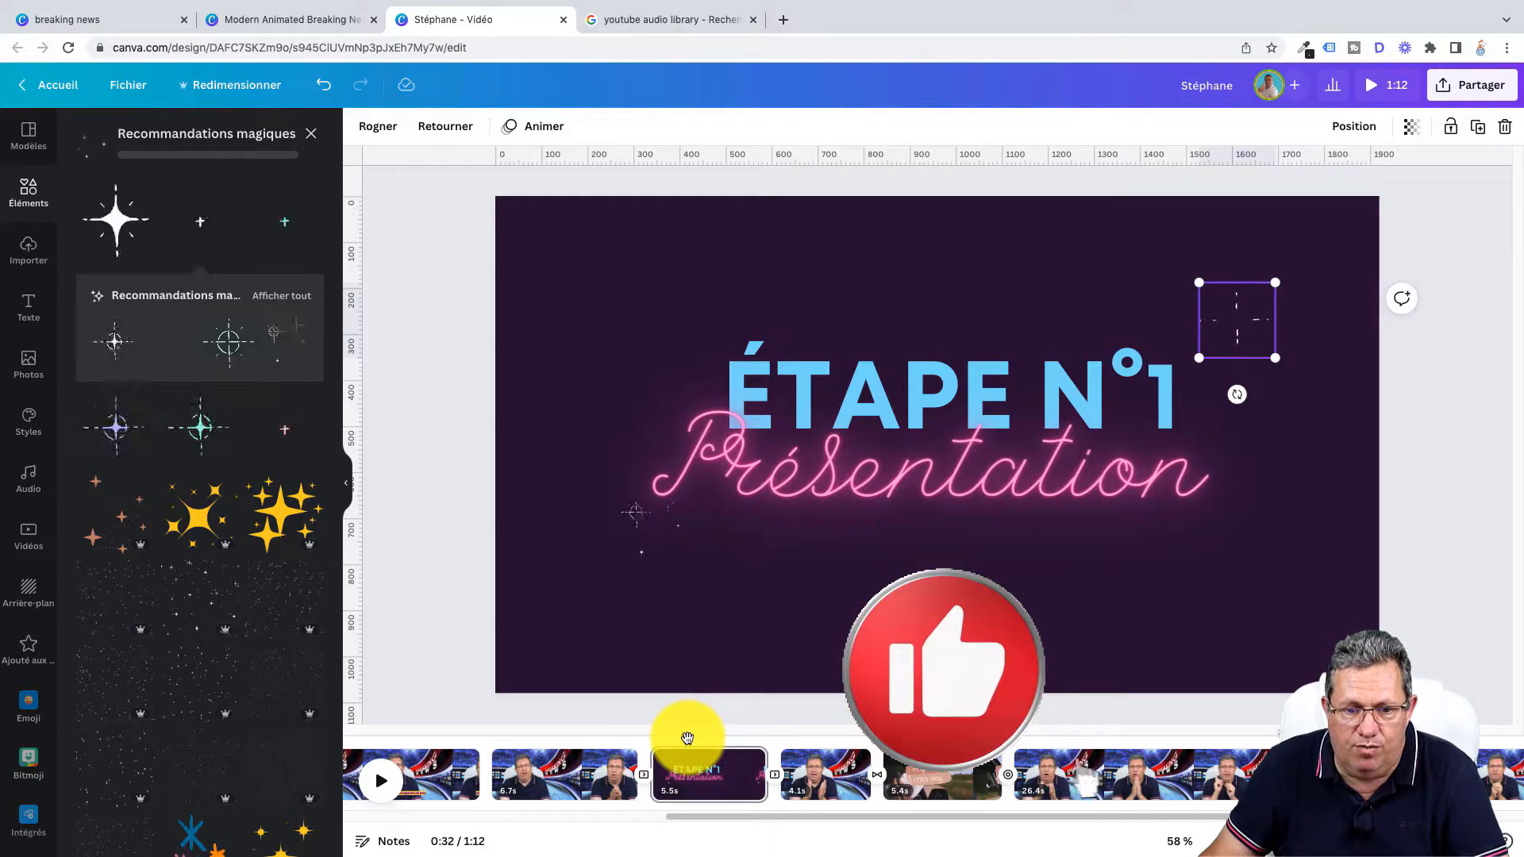
# Play the video from the "ÉTAPE N°1" page through the "étape N°2" page to review the sparkles and page durations.
pyautogui.click(379, 781)
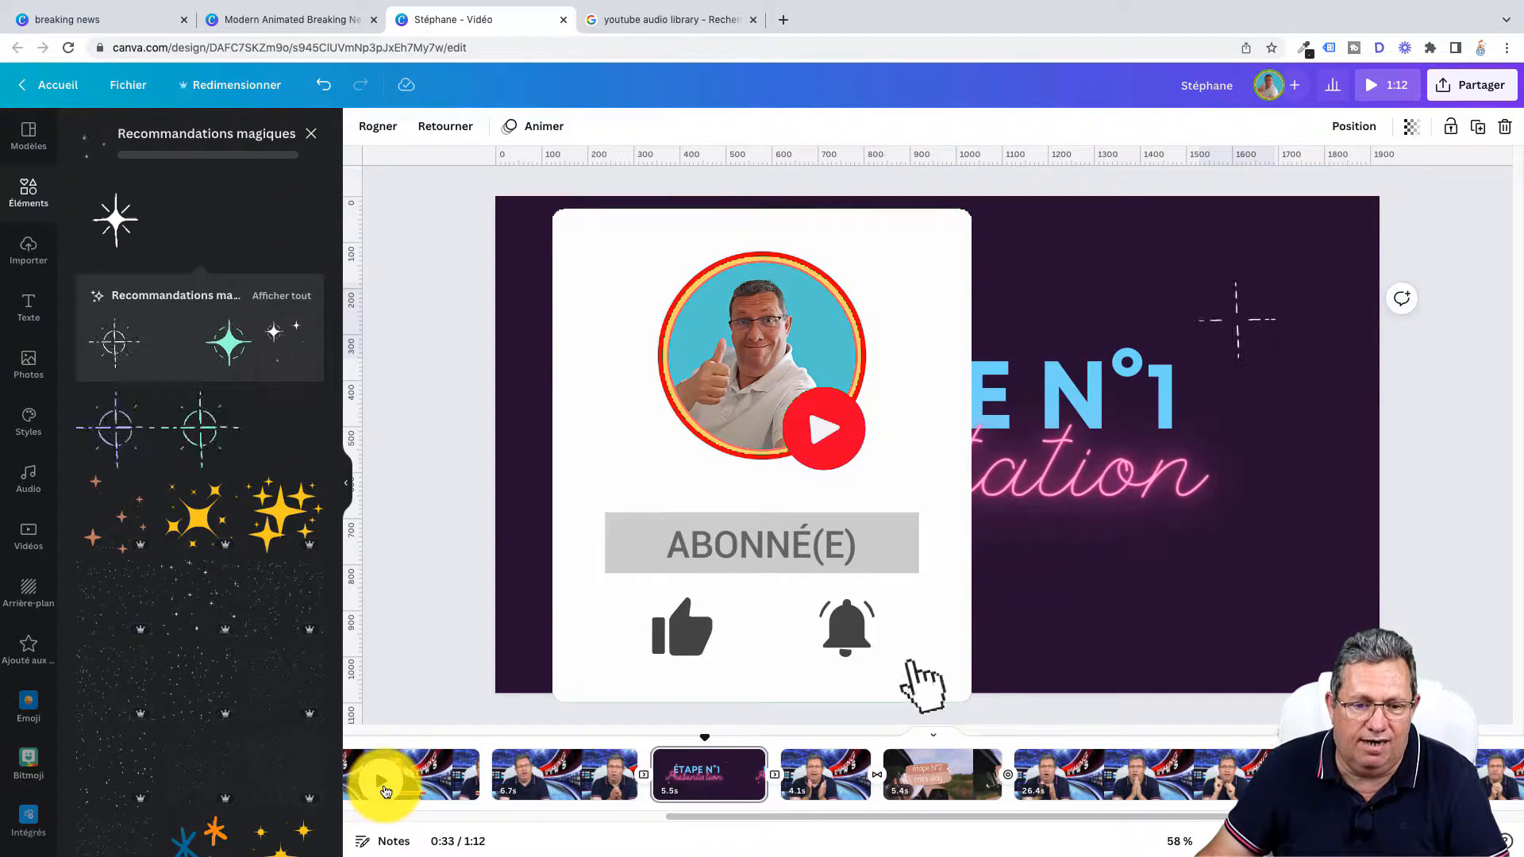
pyautogui.click(385, 792)
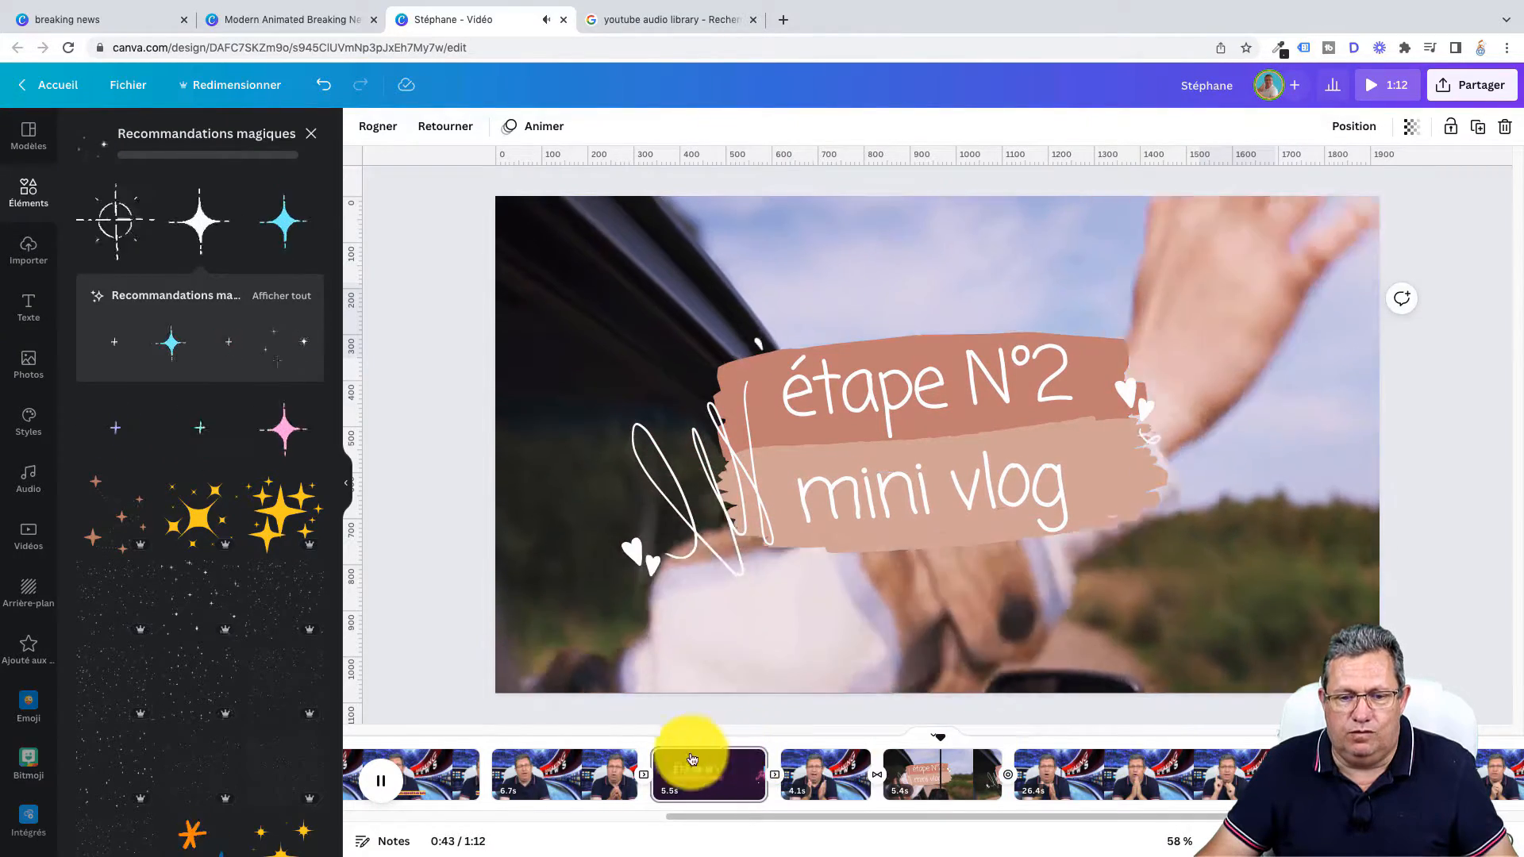
pyautogui.click(379, 782)
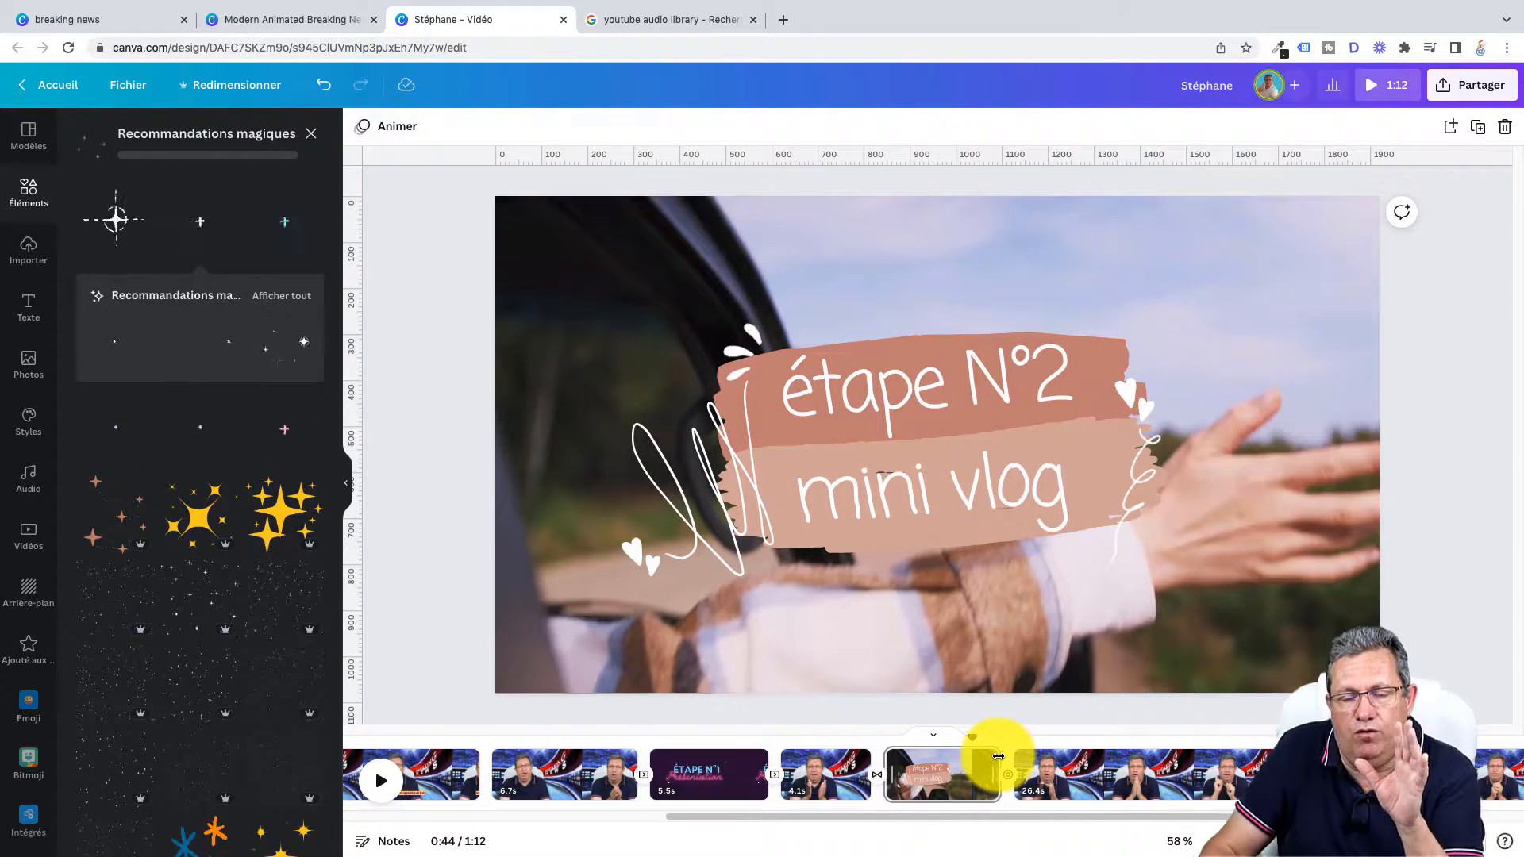
# Shorten the "étape N°2" page to 2.0 s and the "ÉTAPE N°1" page to 2.5 s.
pyautogui.click(961, 481)
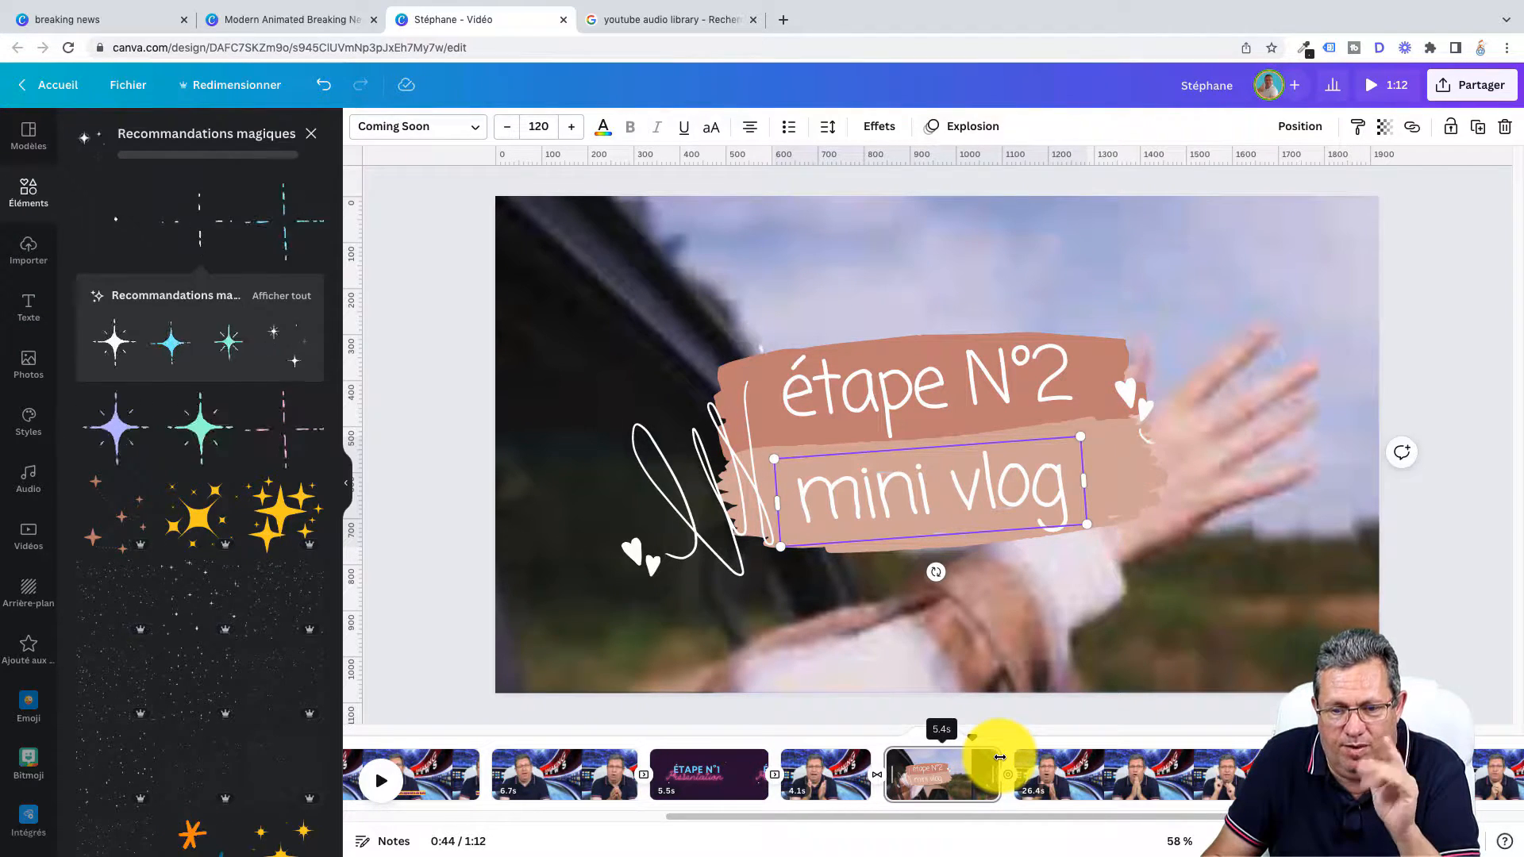
pyautogui.moveTo(1000, 757); pyautogui.dragTo(926, 775)
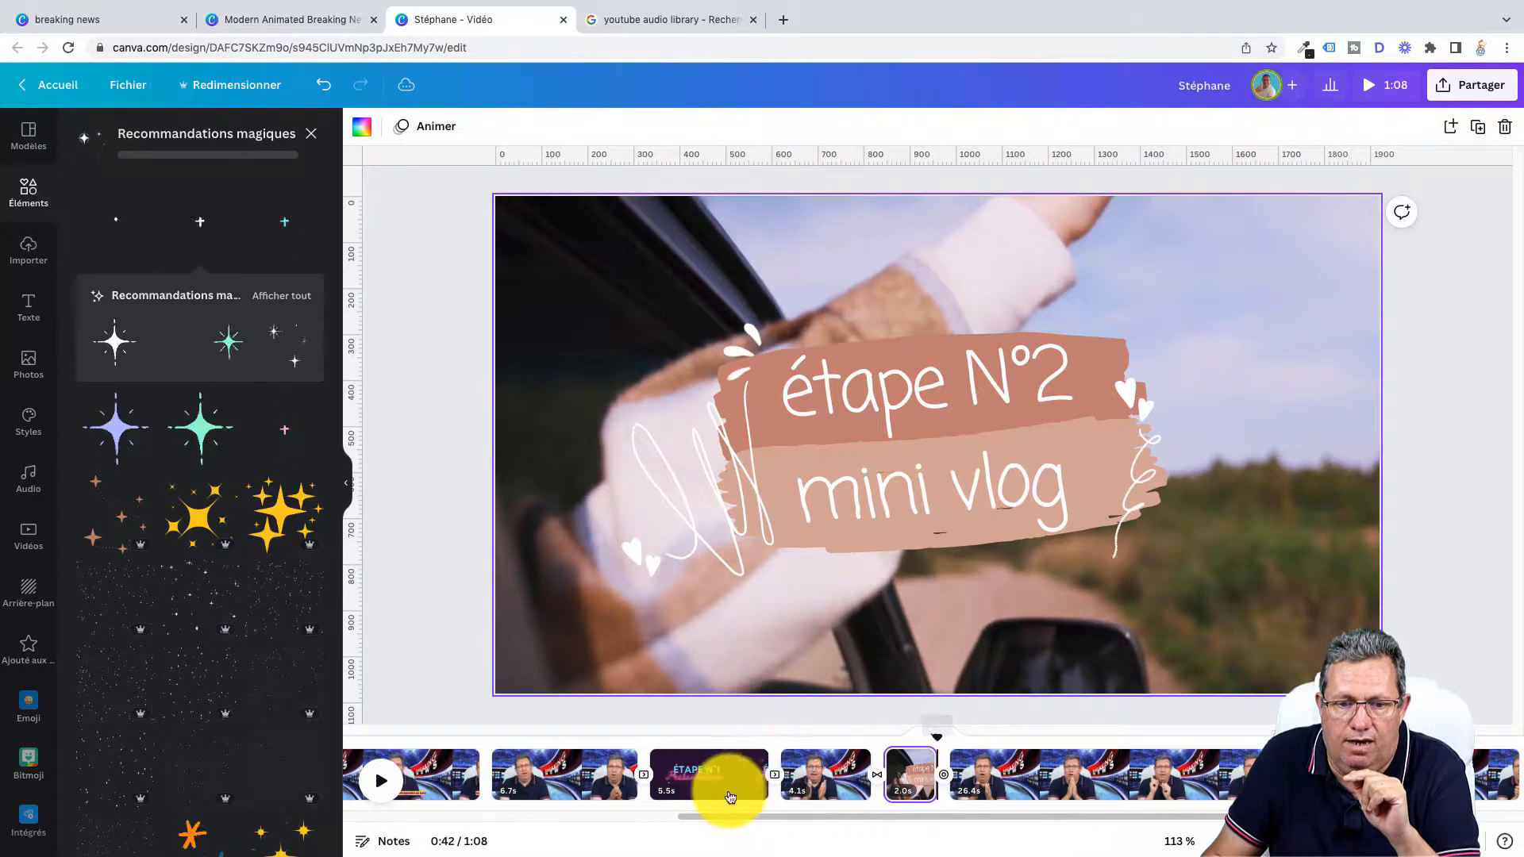
pyautogui.click(736, 775)
pyautogui.moveTo(764, 763); pyautogui.dragTo(703, 769)
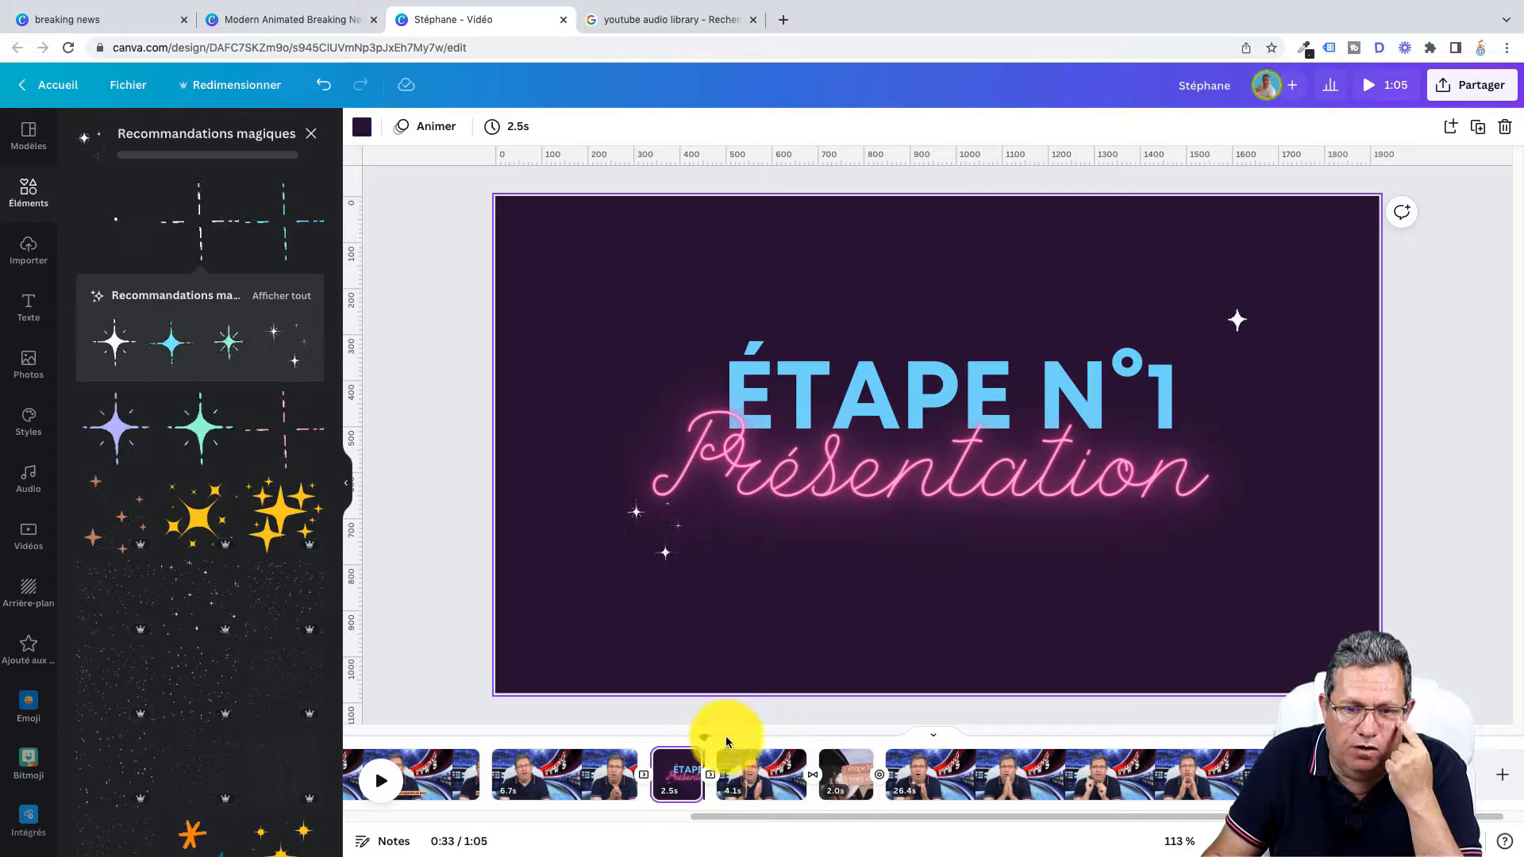
# Play the video from about 0:28 to 0:52 to review the shortened chapter pages between the presenter clips.
pyautogui.click(598, 740)
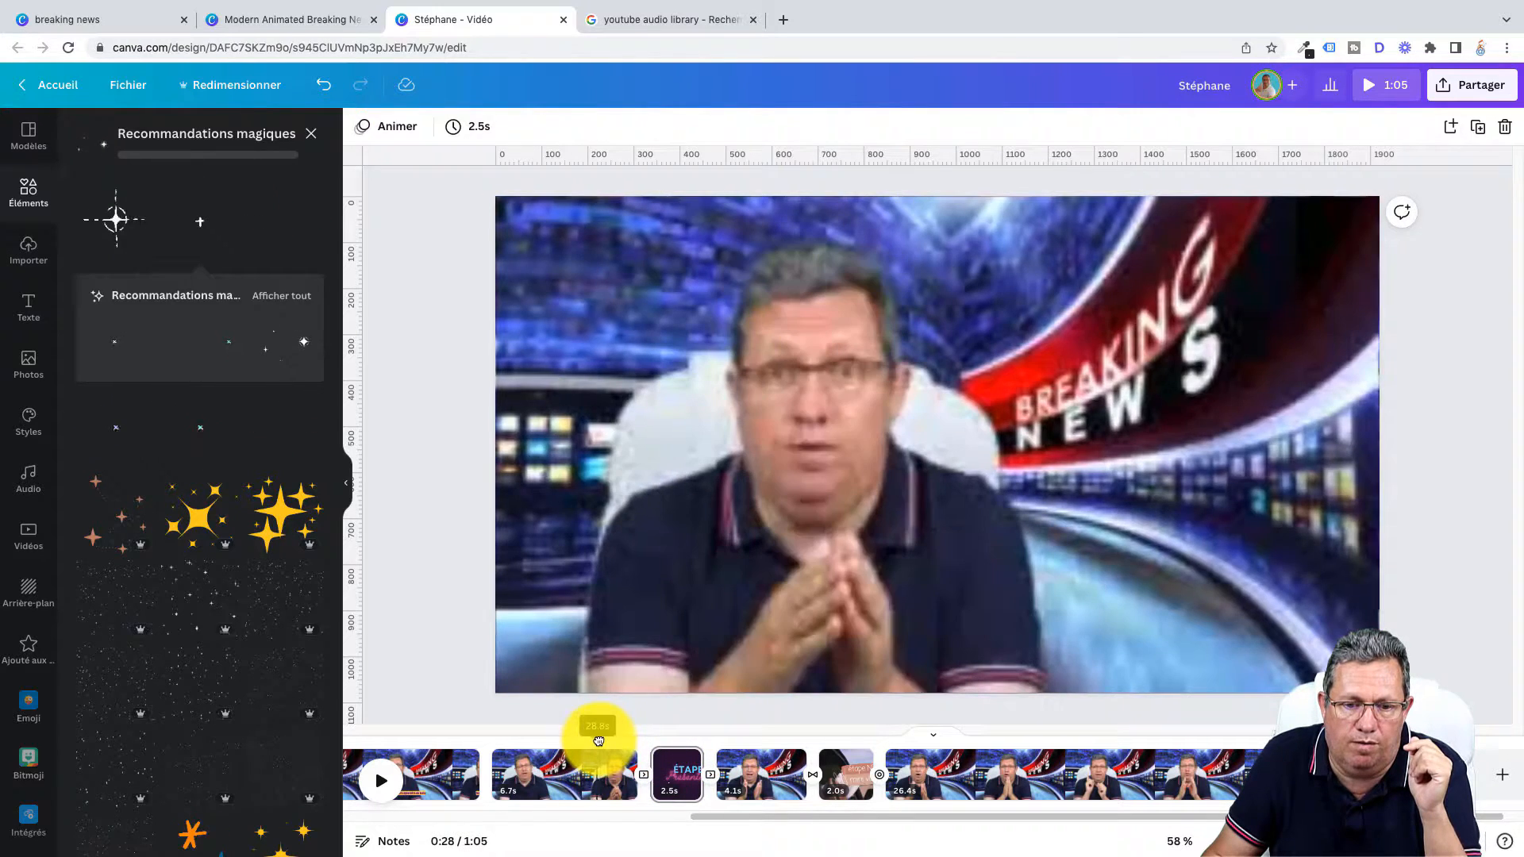
pyautogui.click(381, 781)
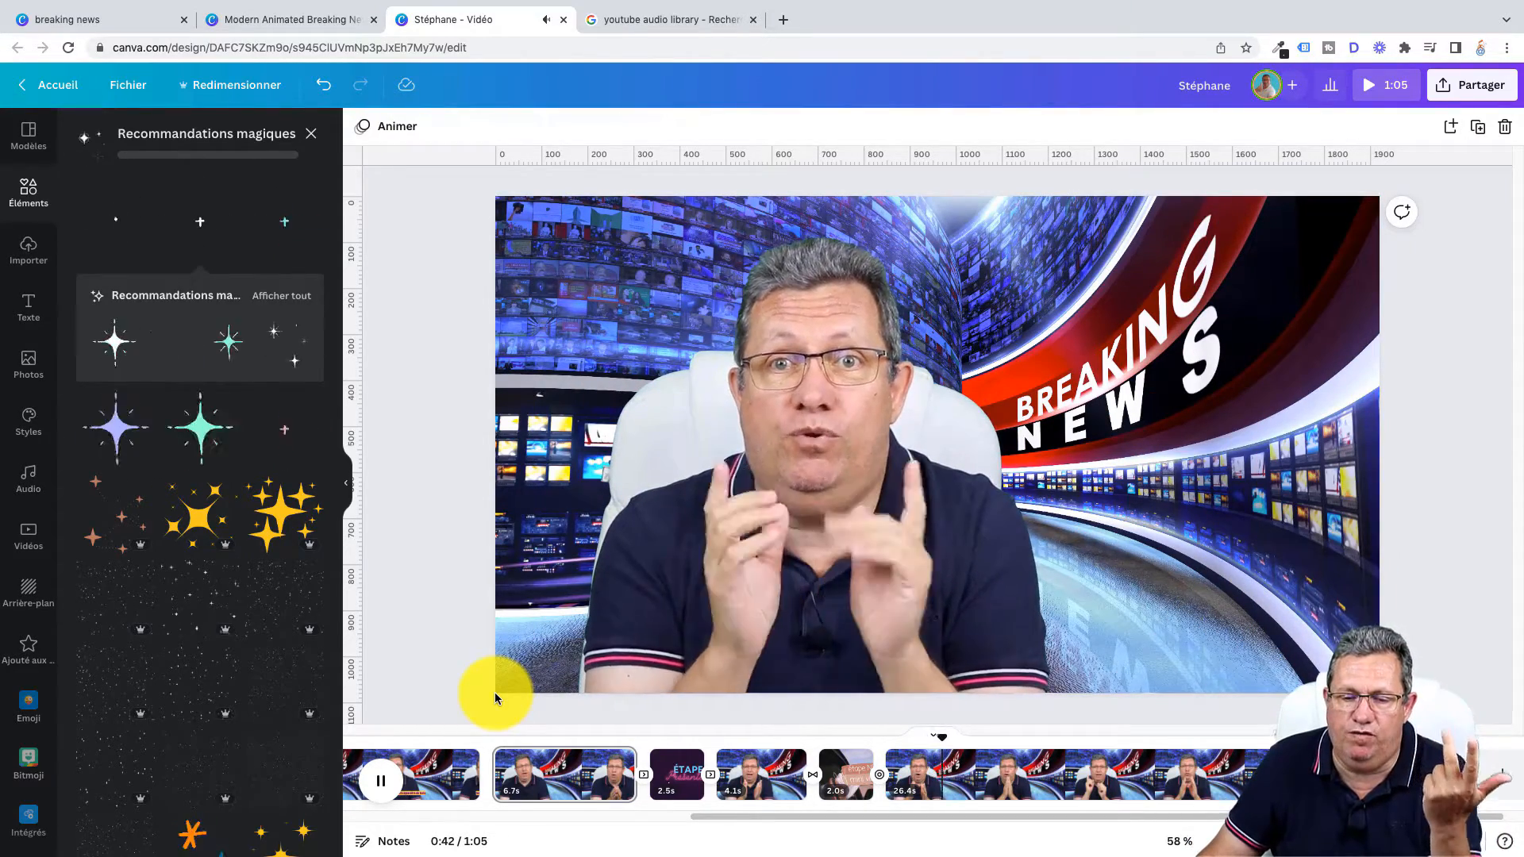
pyautogui.click(379, 786)
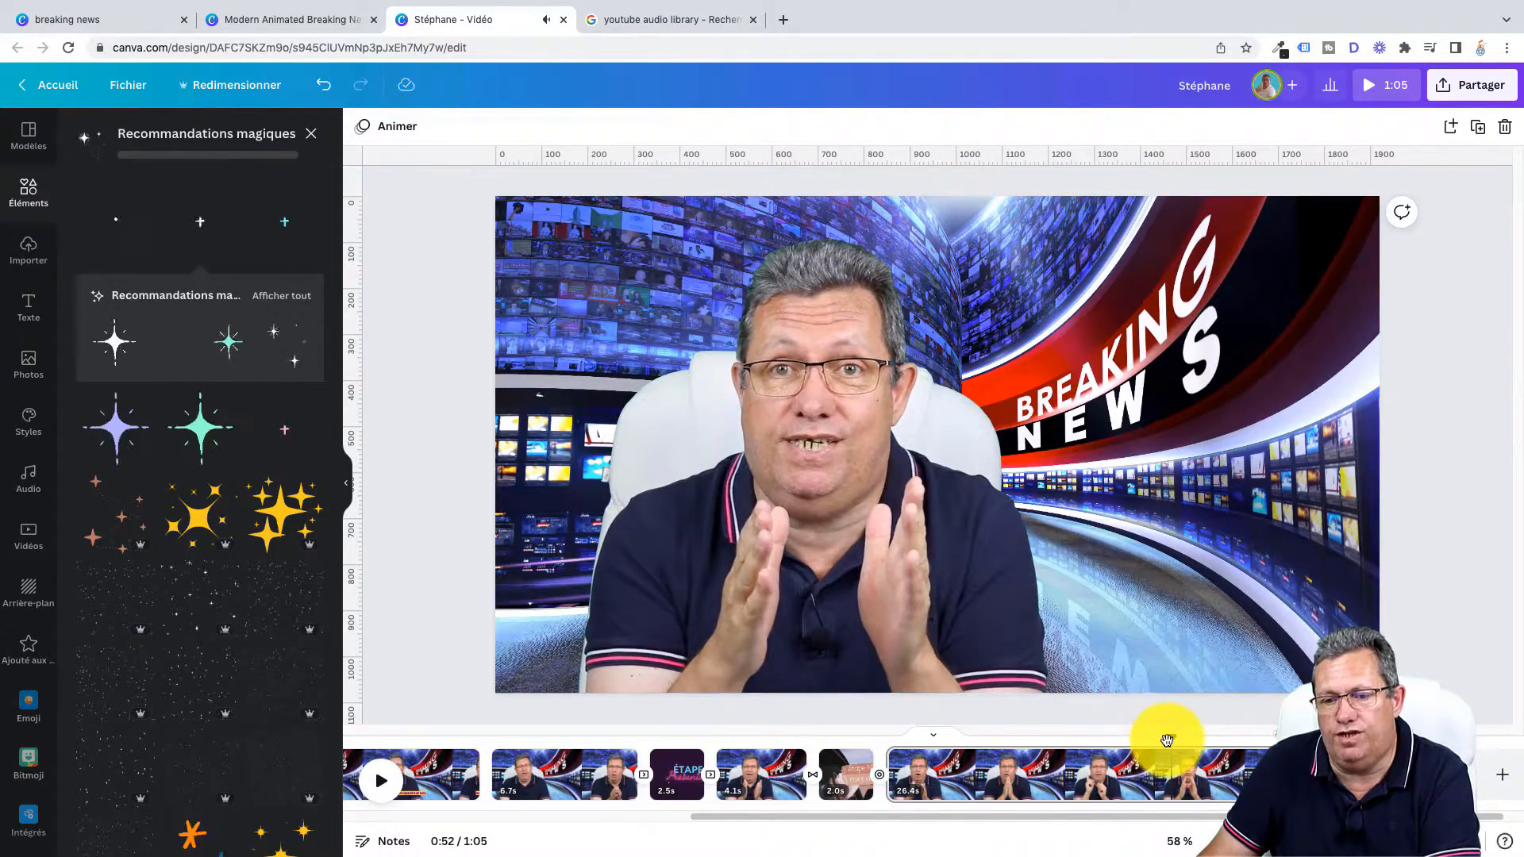
# Split the presenter clip following the "étape N°2" page at about 0:49, leaving a 10.0 s first part.
pyautogui.moveTo(1164, 744); pyautogui.dragTo(1034, 752)
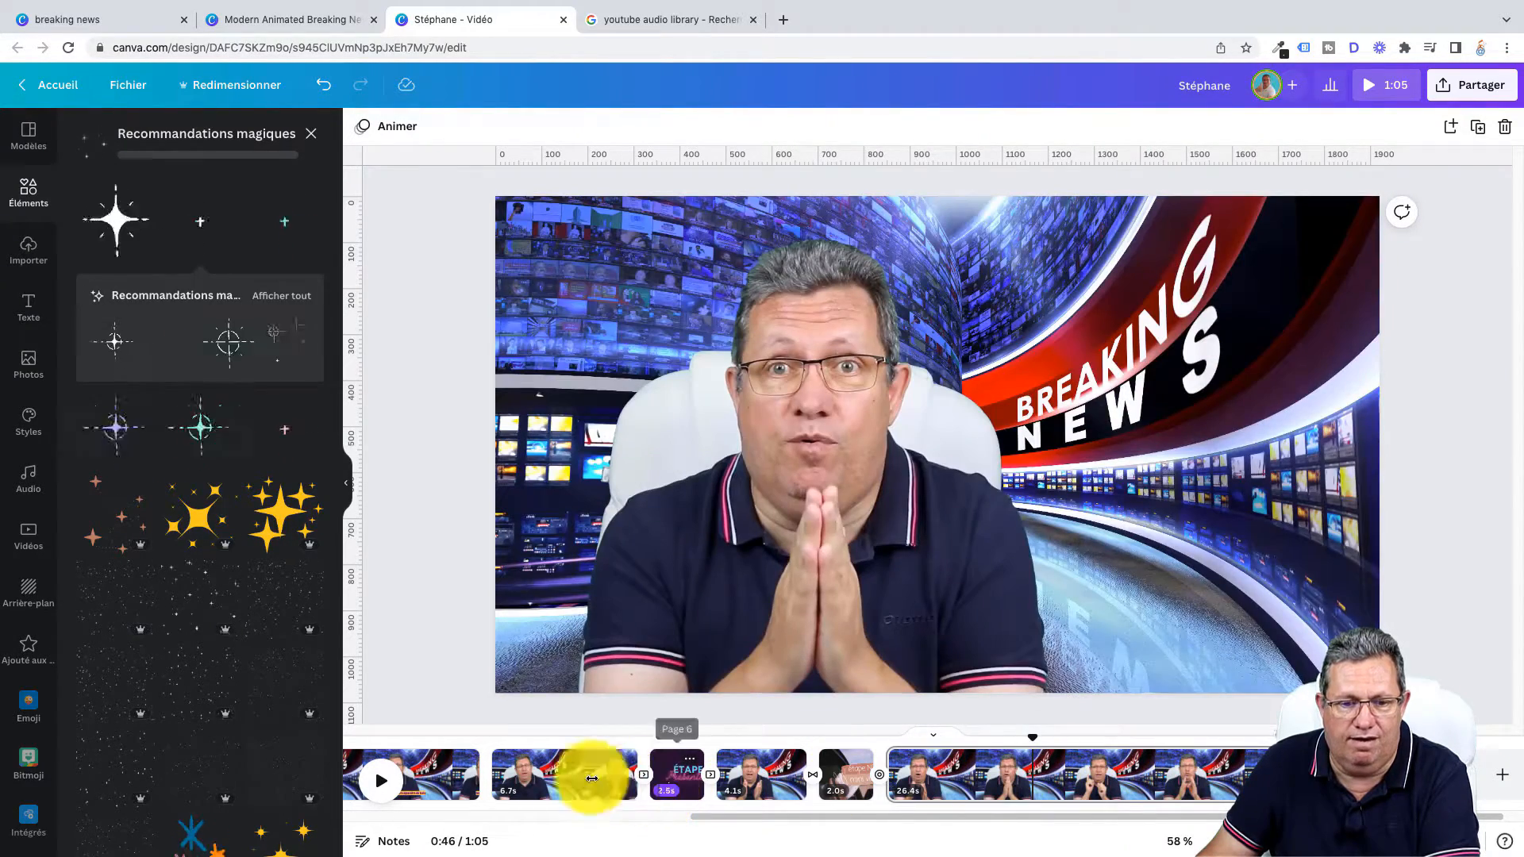
pyautogui.click(377, 786)
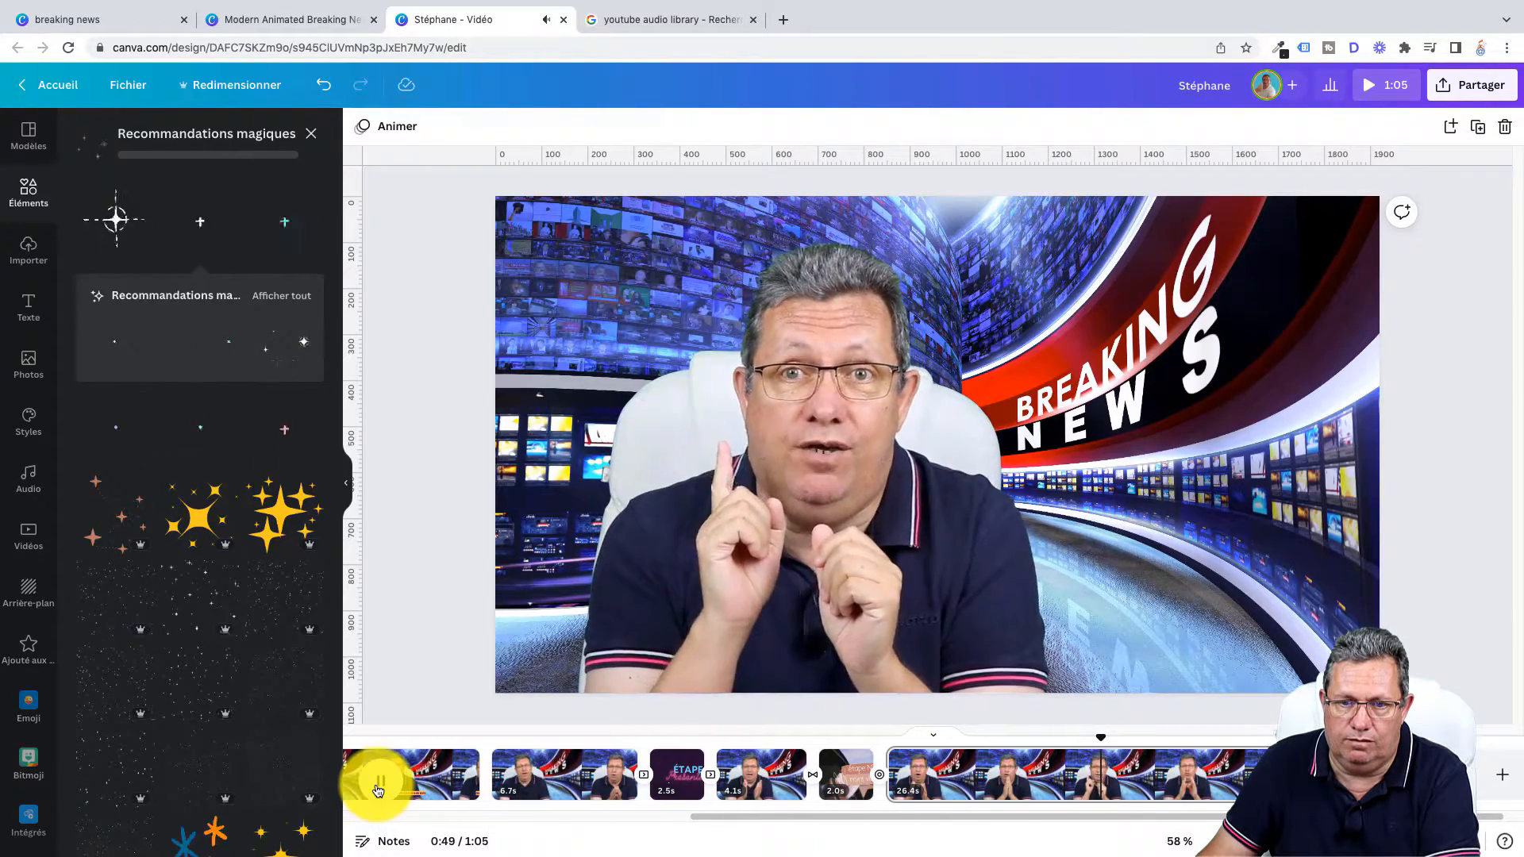
pyautogui.click(378, 788)
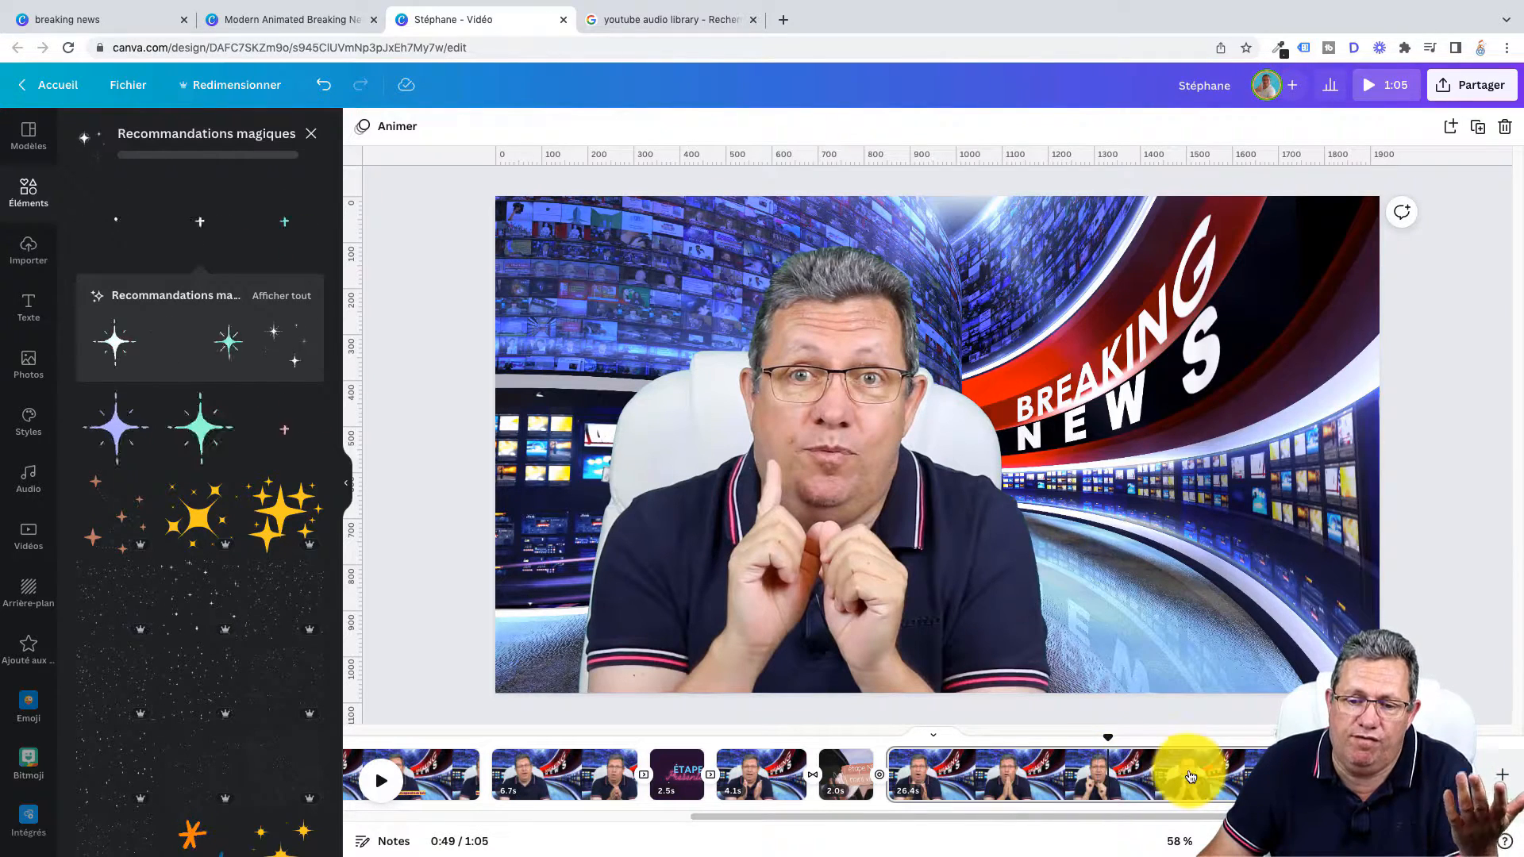
pyautogui.rightClick(1110, 767)
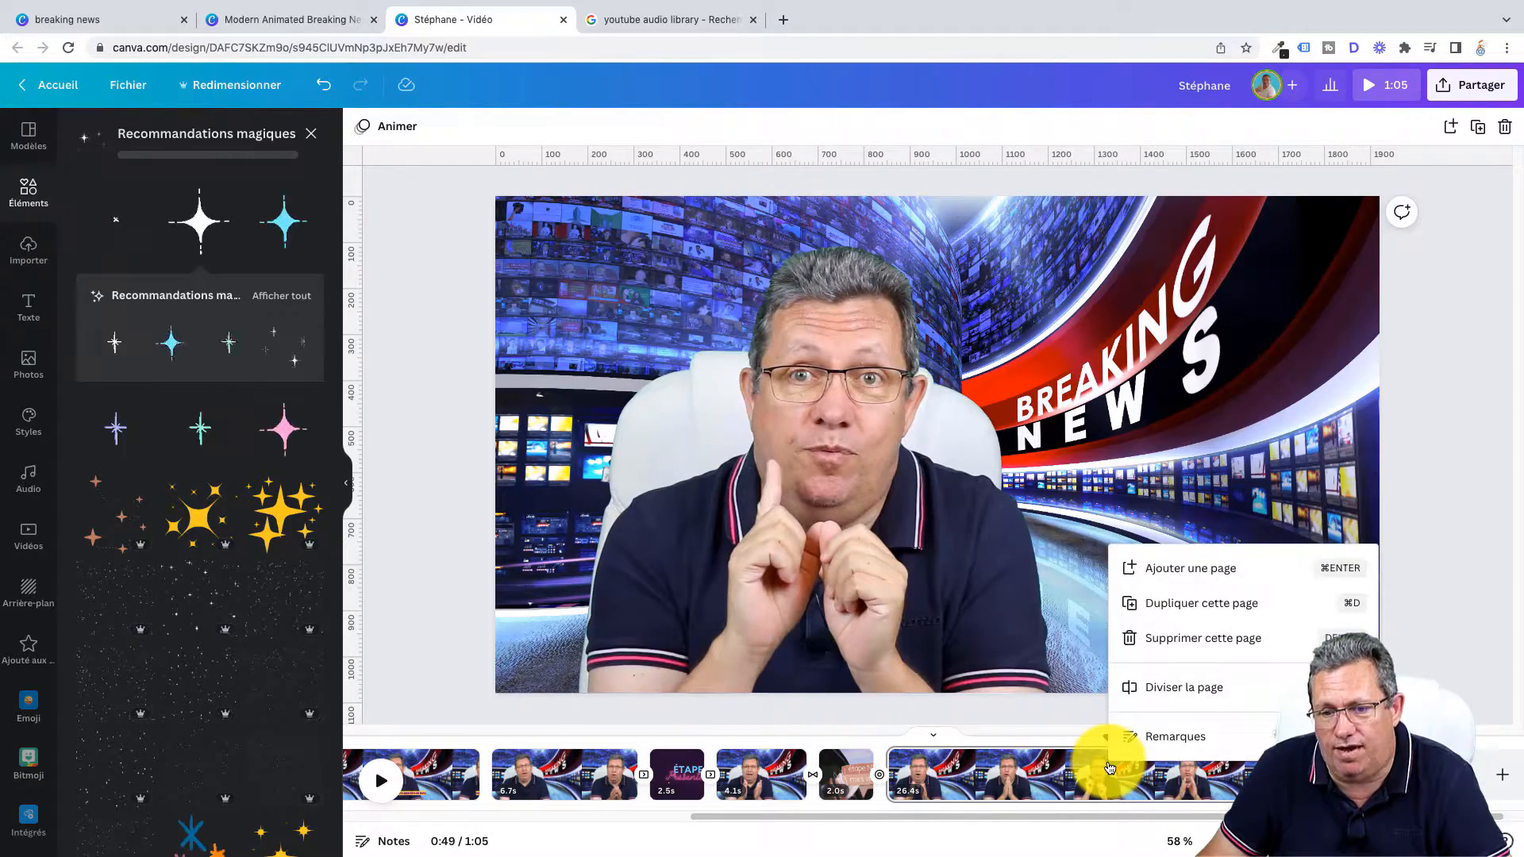
pyautogui.click(1188, 689)
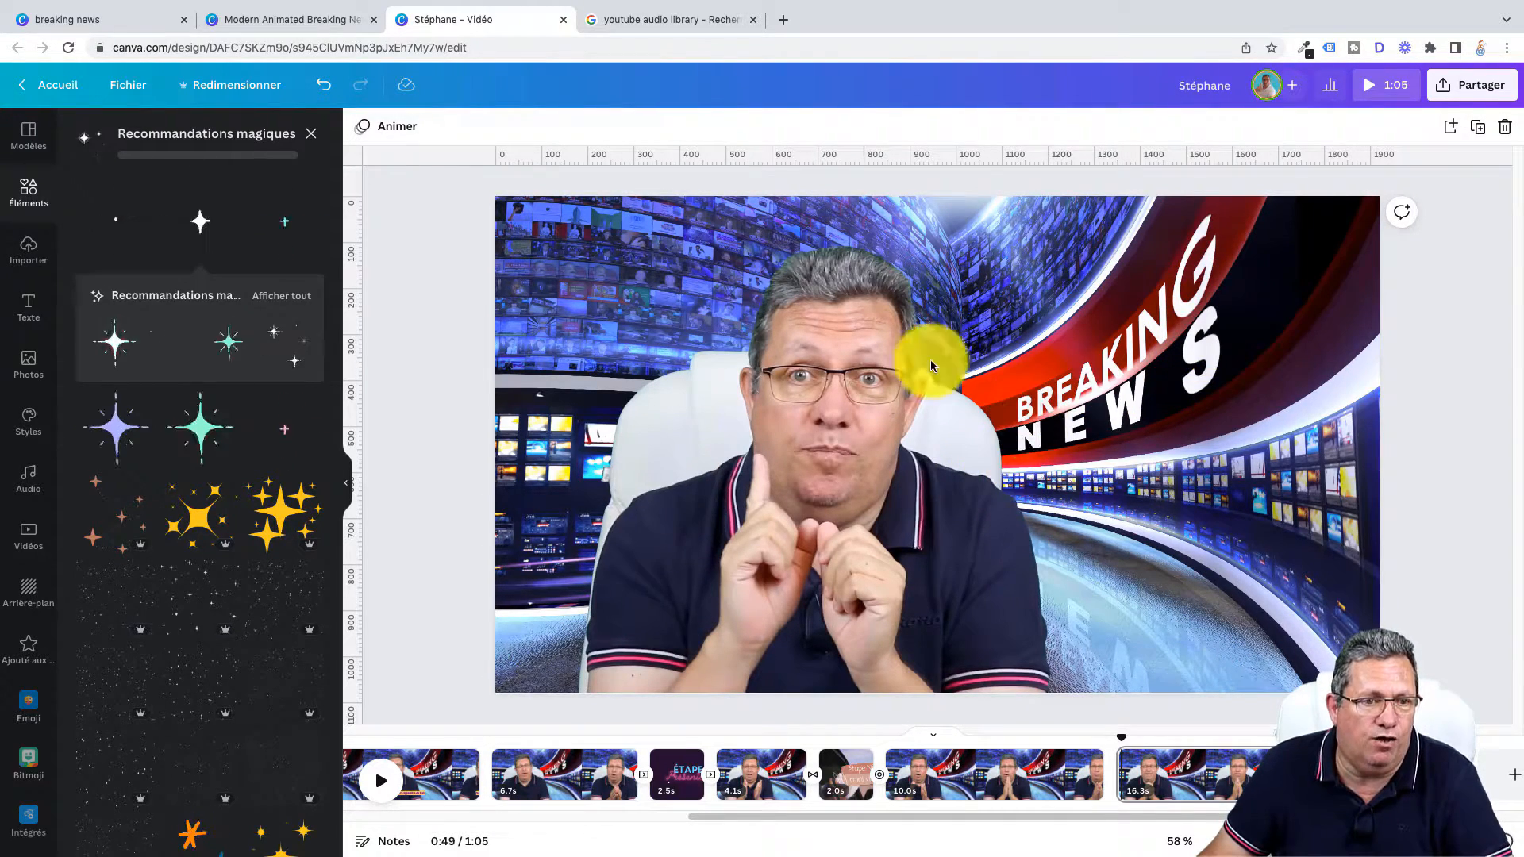
# Insert the Entreprise stock video of hands at a keyboard, shrink it to about 700 px wide, and place it over the BREAKING NEWS lettering.
pyautogui.click(29, 534)
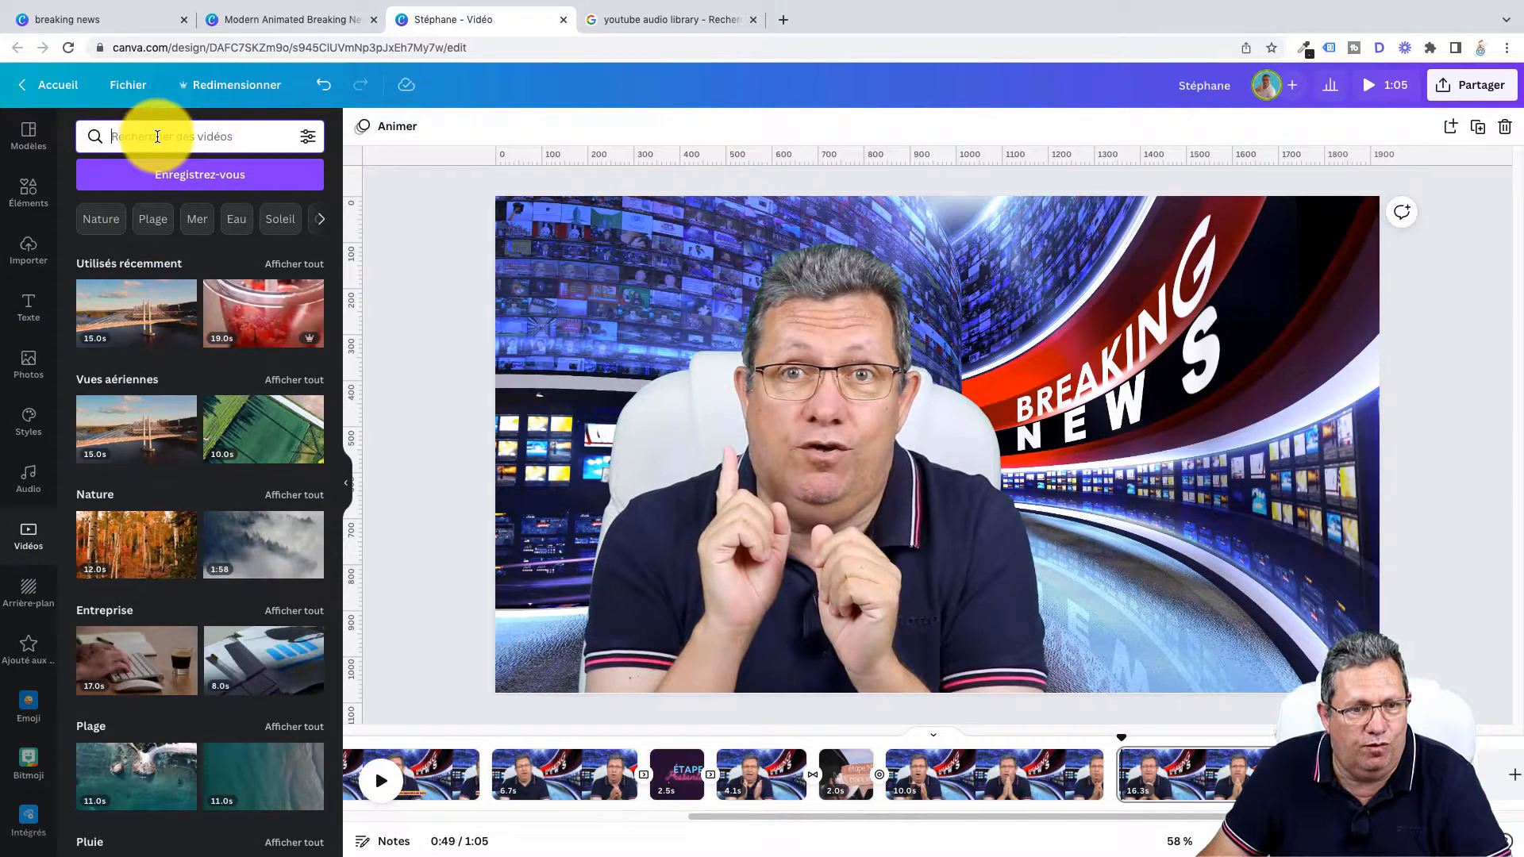
pyautogui.click(766, 589)
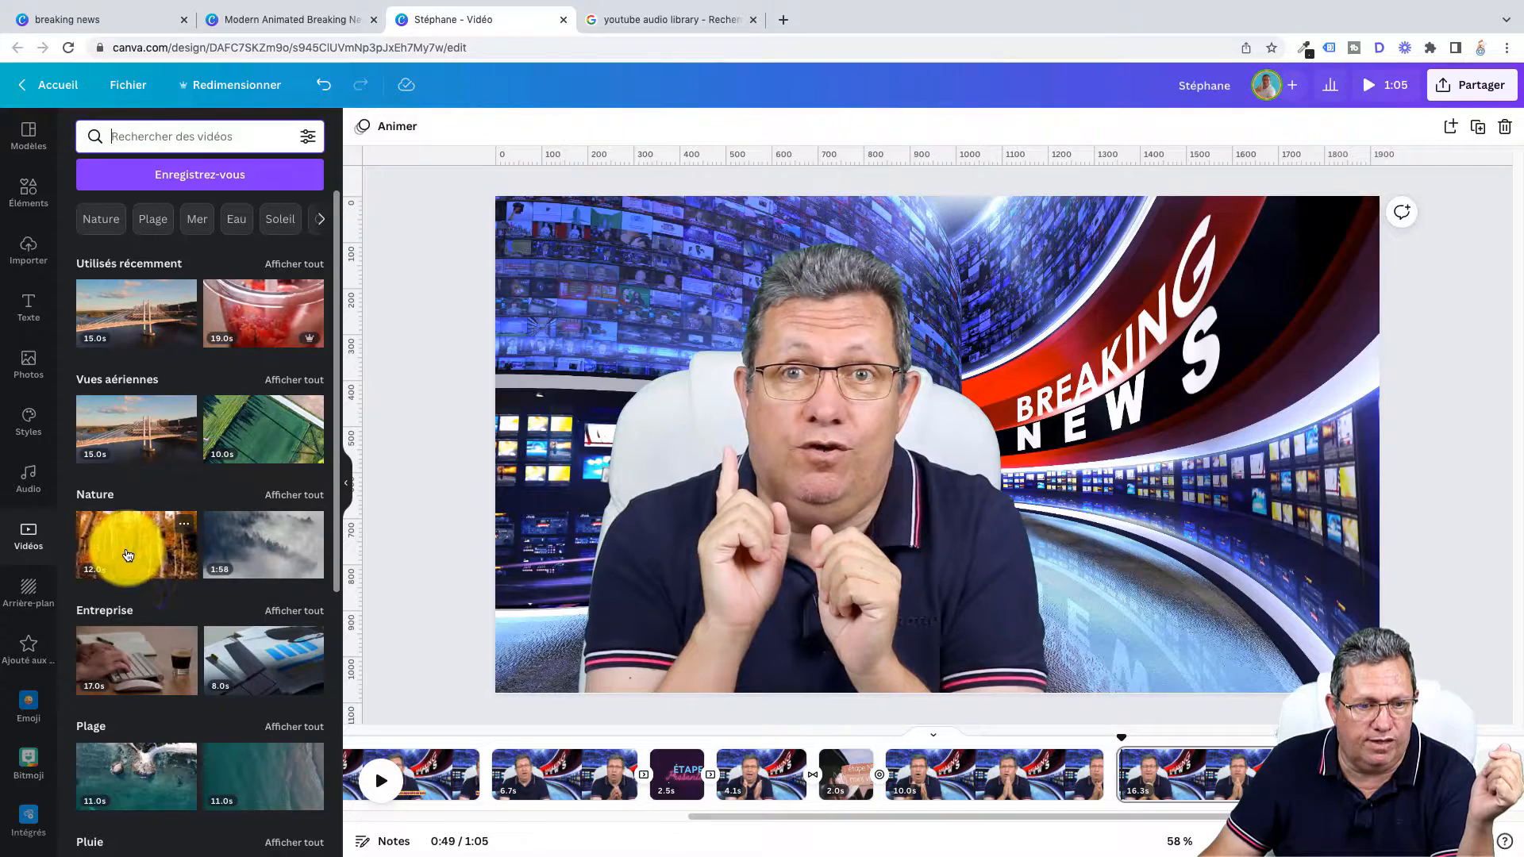
pyautogui.click(124, 672)
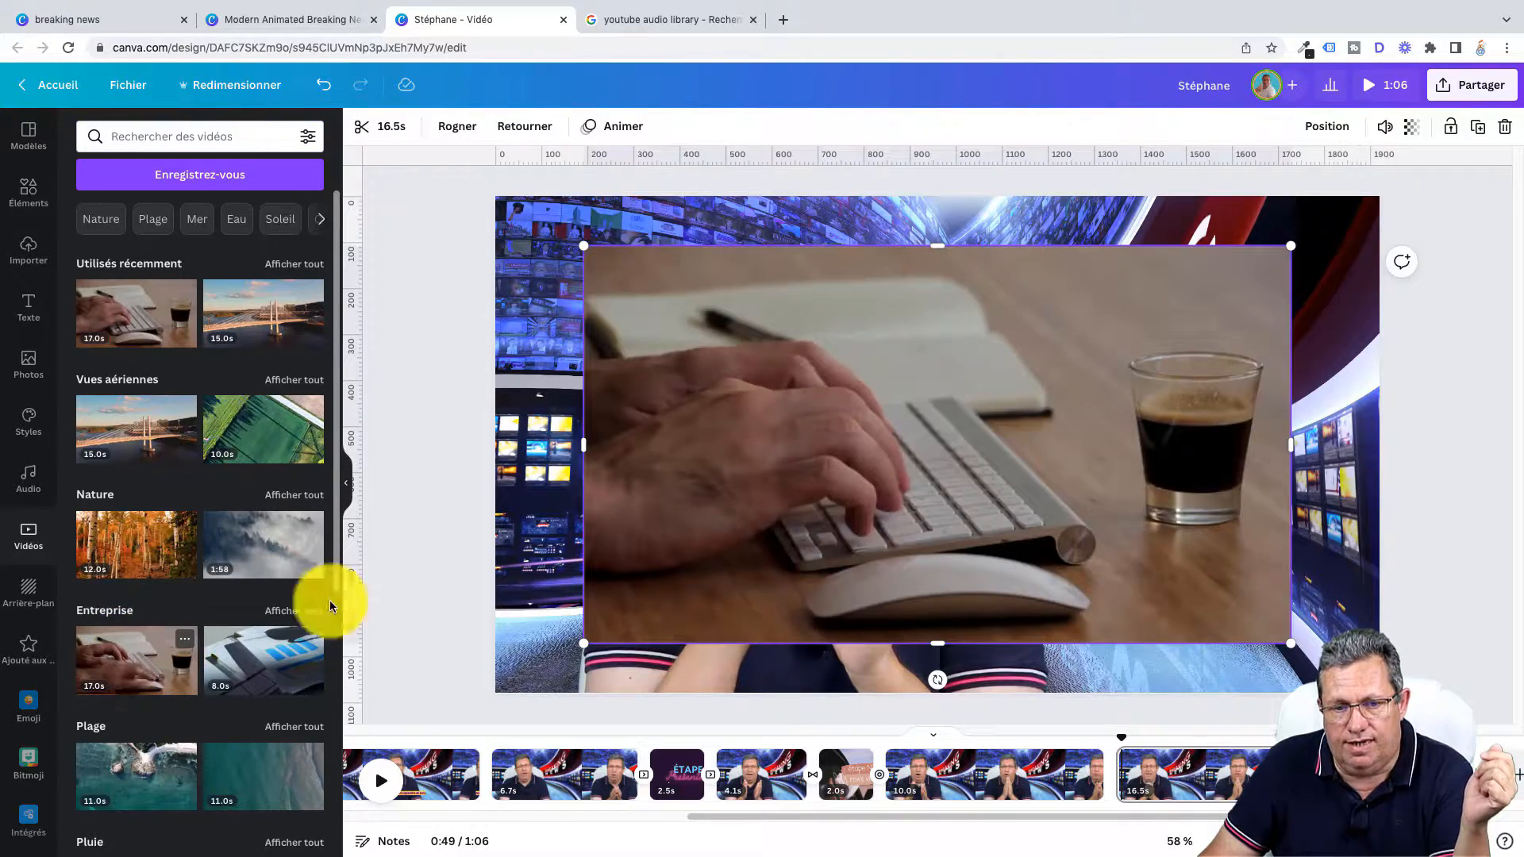
pyautogui.moveTo(581, 647); pyautogui.dragTo(1008, 503)
pyautogui.moveTo(1108, 377); pyautogui.dragTo(1146, 370)
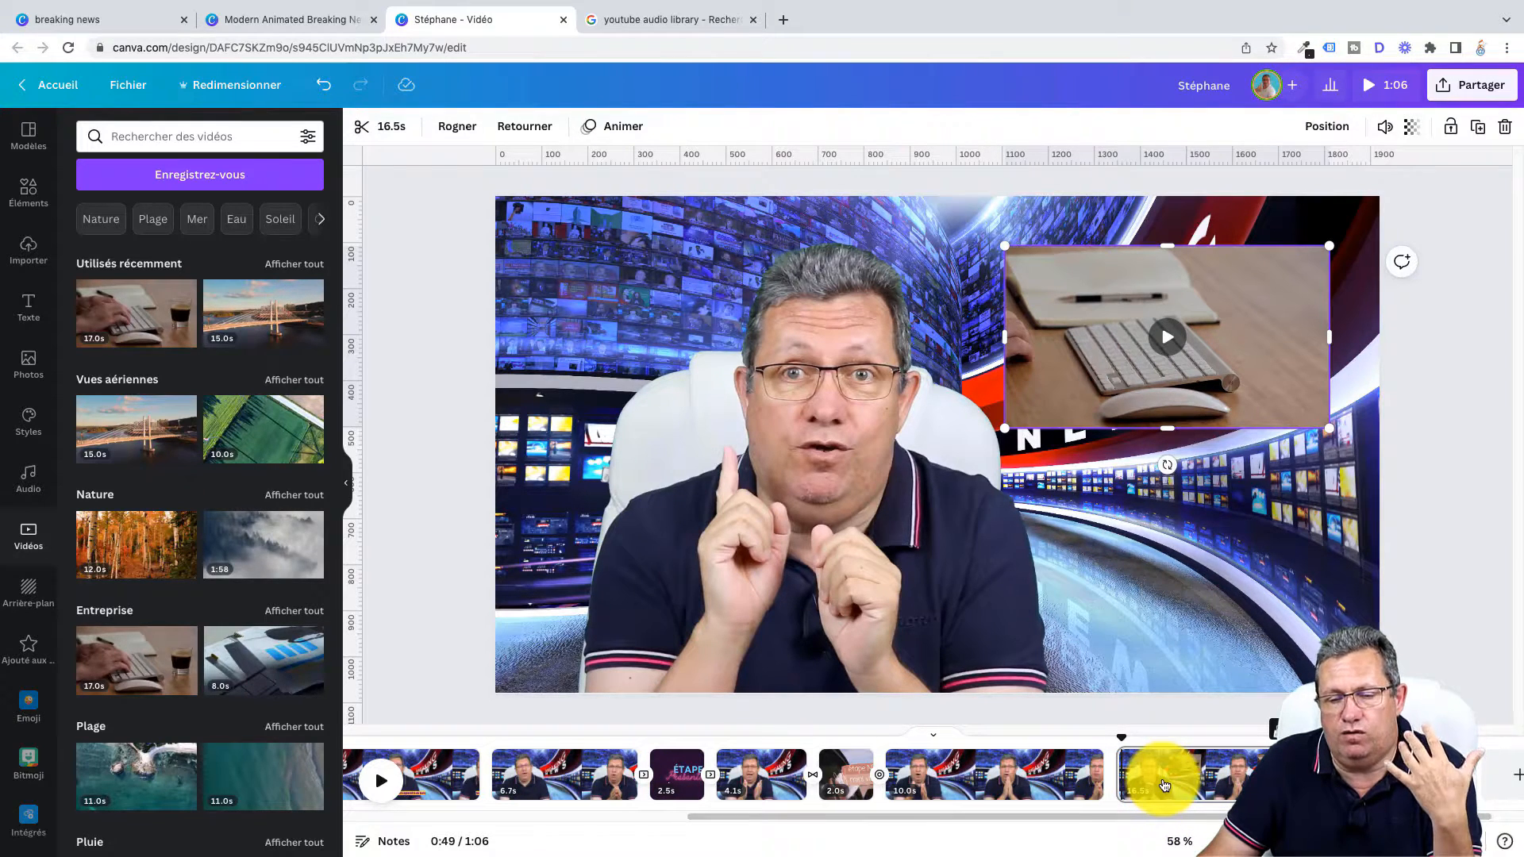
# Trim about 4.1 s off the start of the keyboard clip so that it lasts 12.3 s.
pyautogui.moveTo(1164, 376)
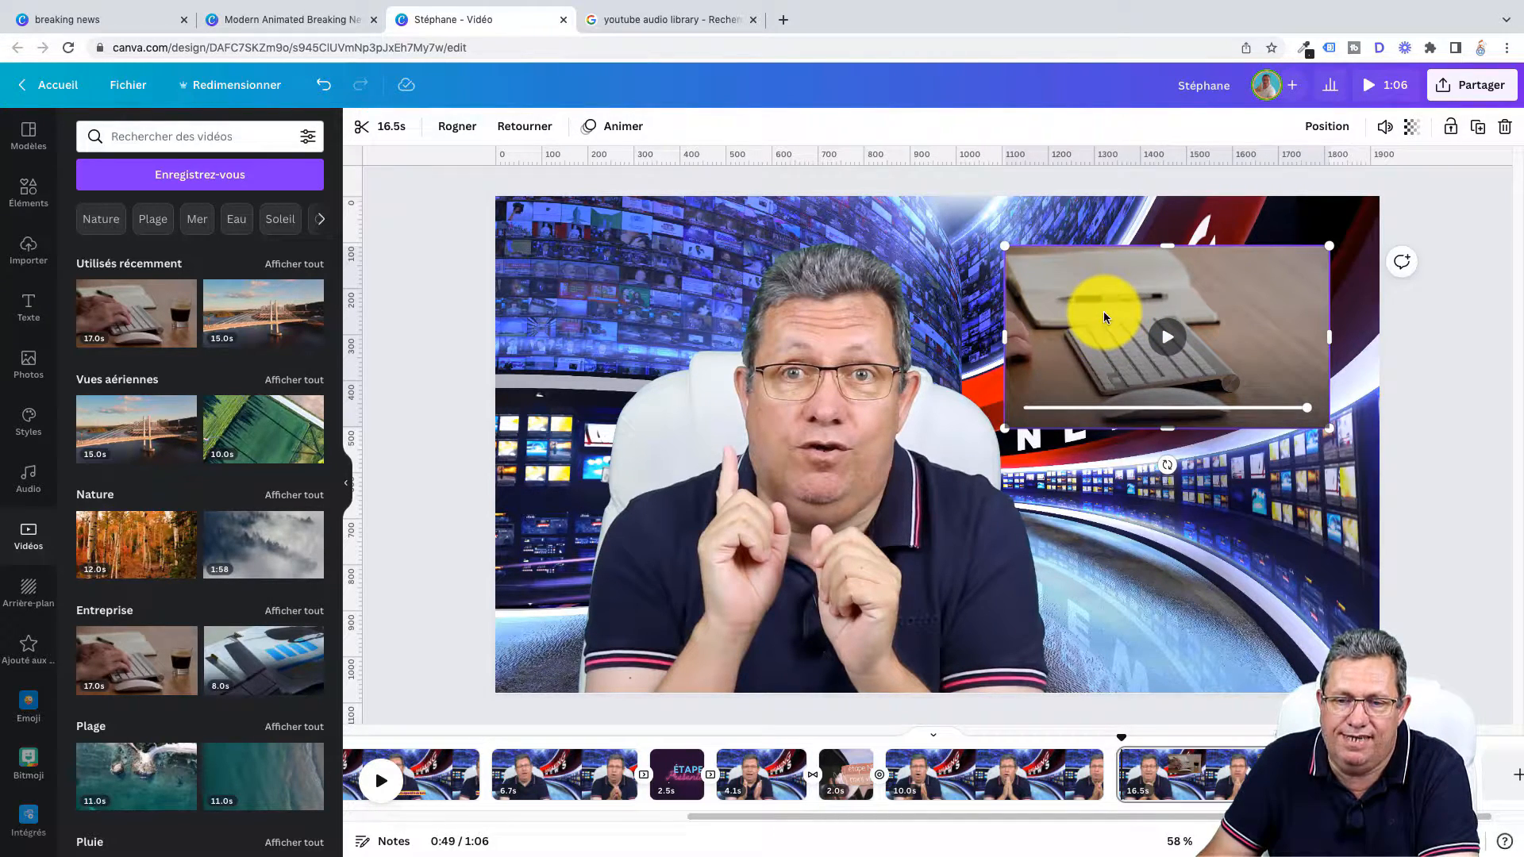
pyautogui.click(1168, 335)
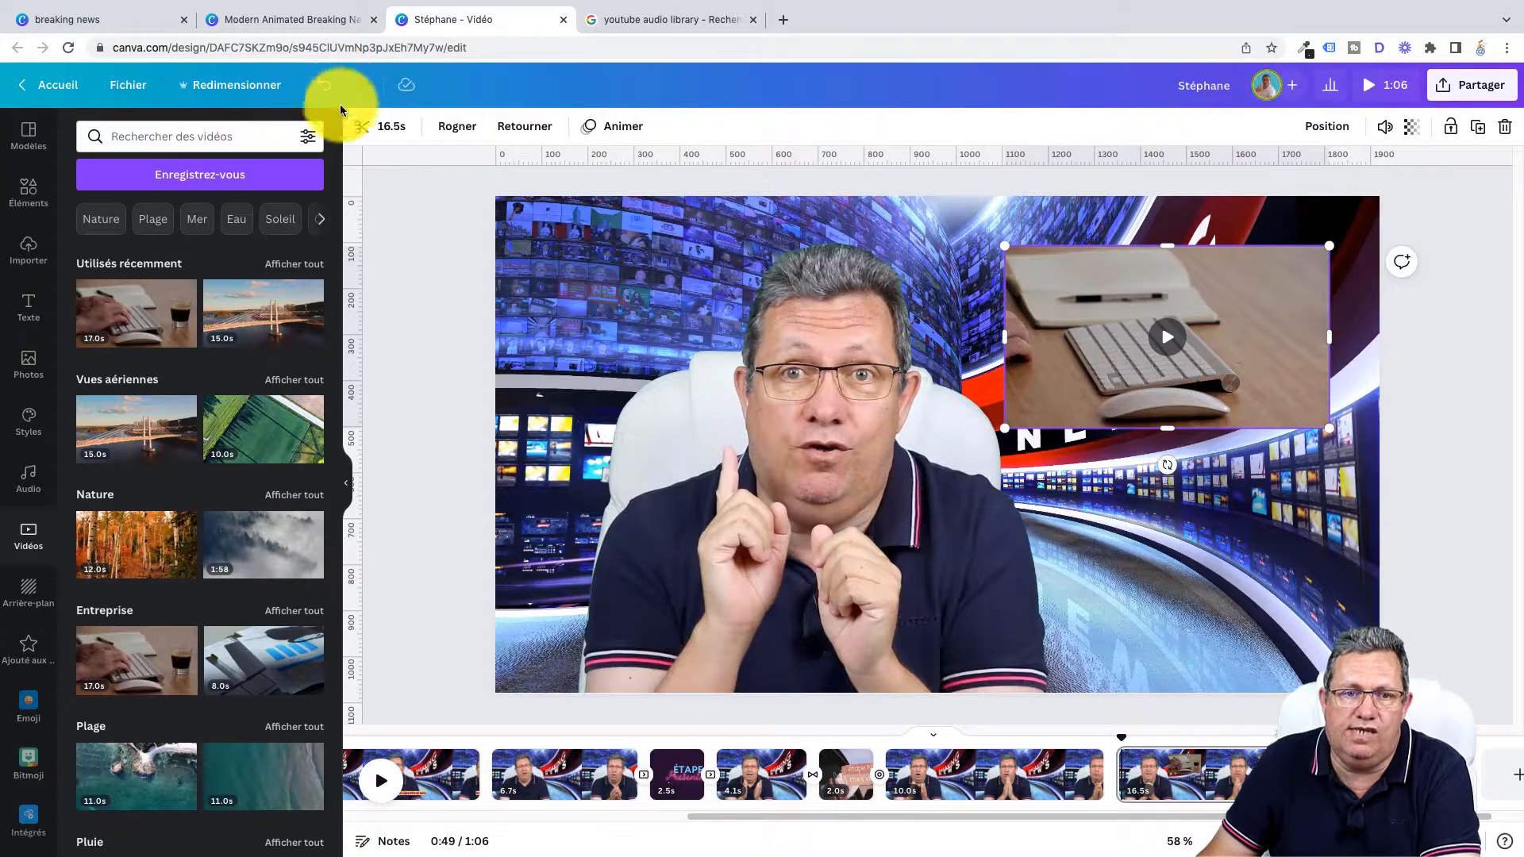
pyautogui.click(393, 129)
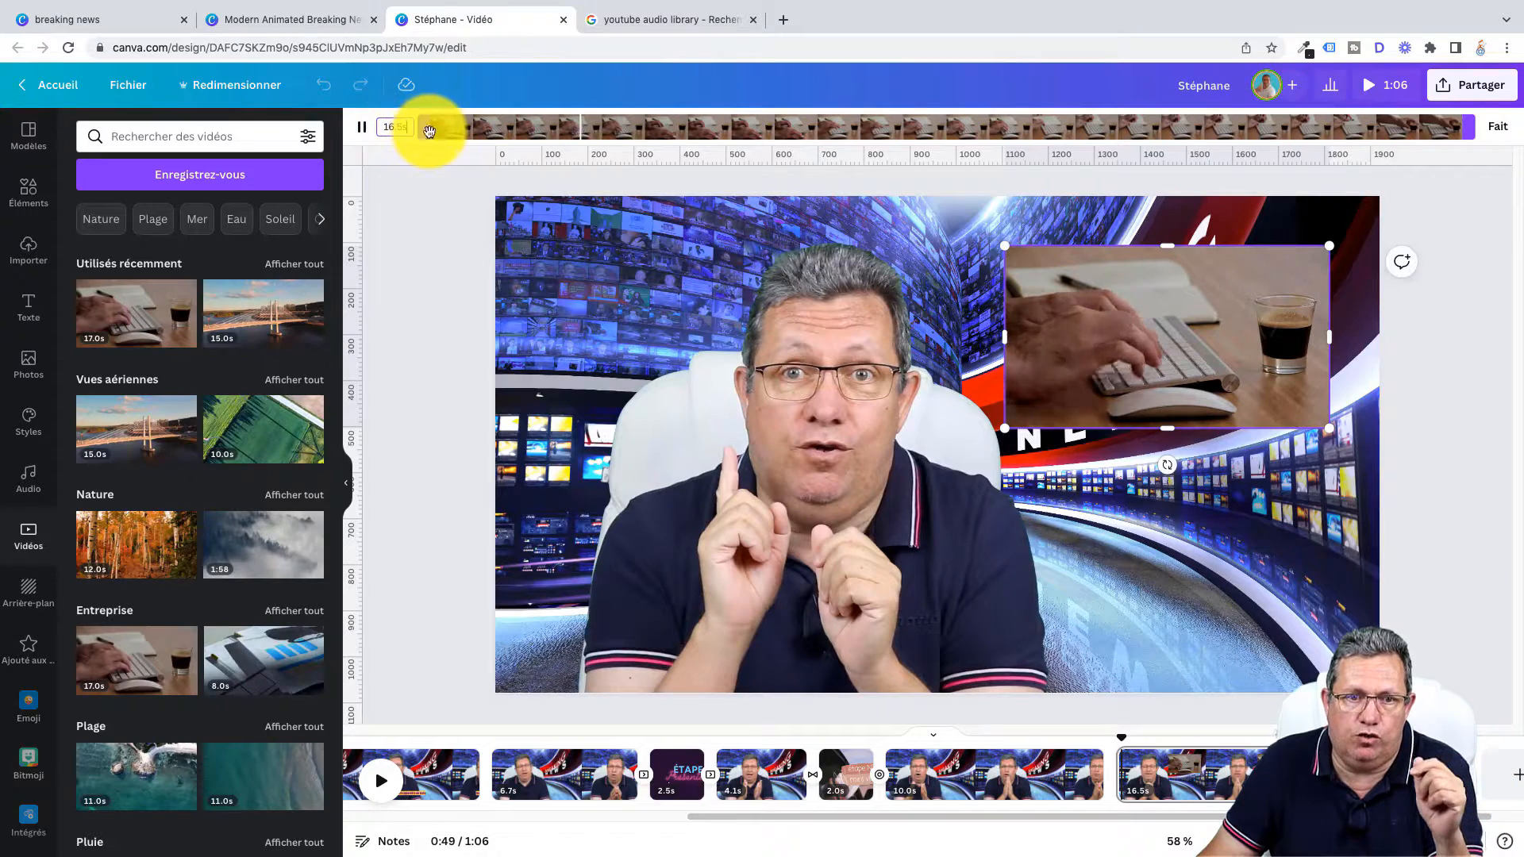
pyautogui.moveTo(423, 131); pyautogui.dragTo(684, 138)
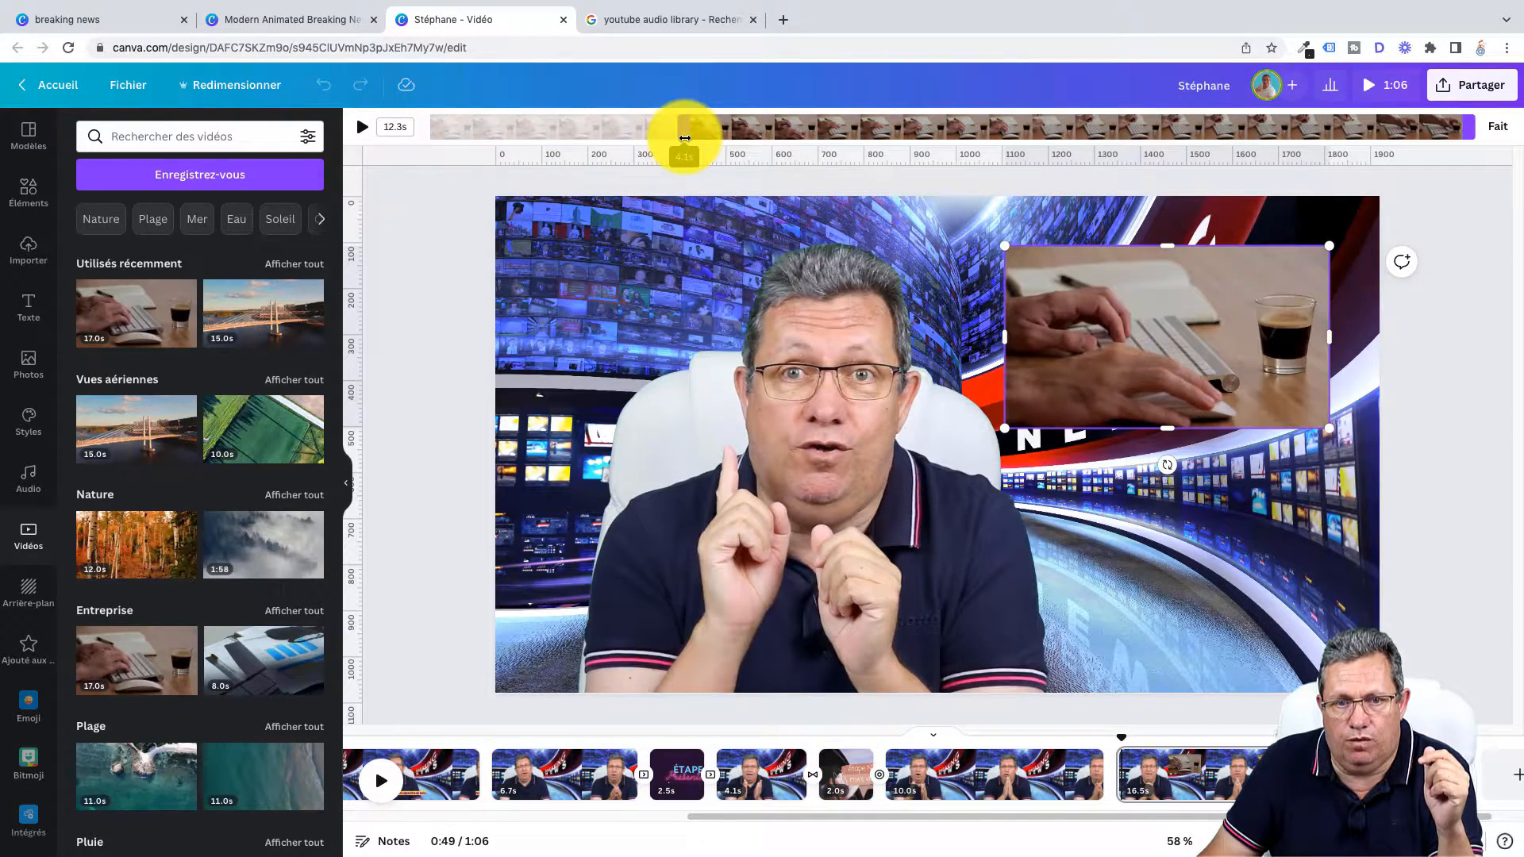
pyautogui.click(1504, 129)
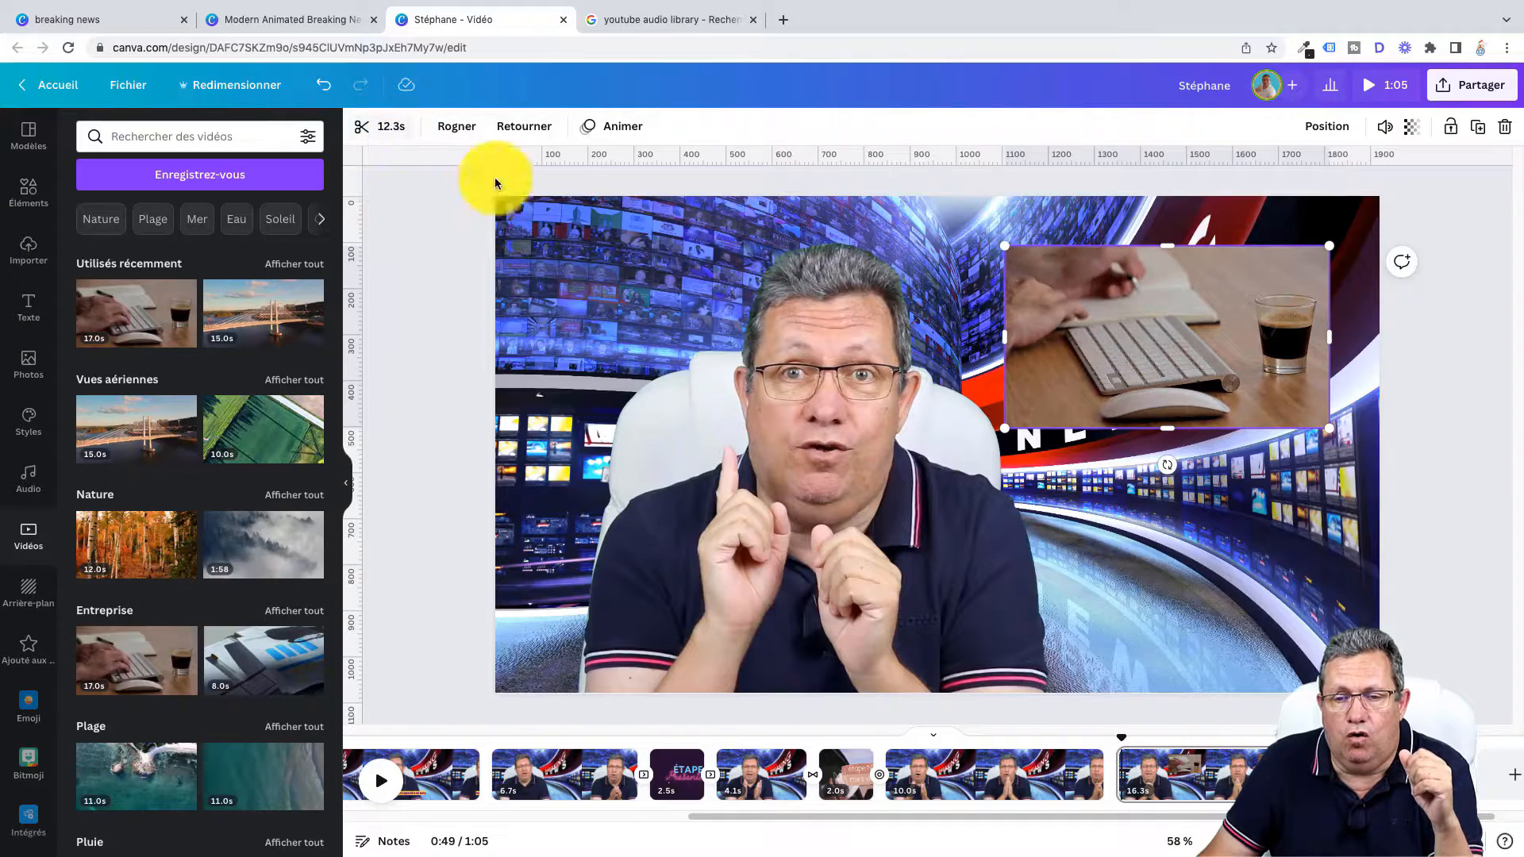
# Trim the end of the keyboard clip to a duration of 10.2 s and shift the kept segment earlier in the footage.
pyautogui.moveTo(1012, 321)
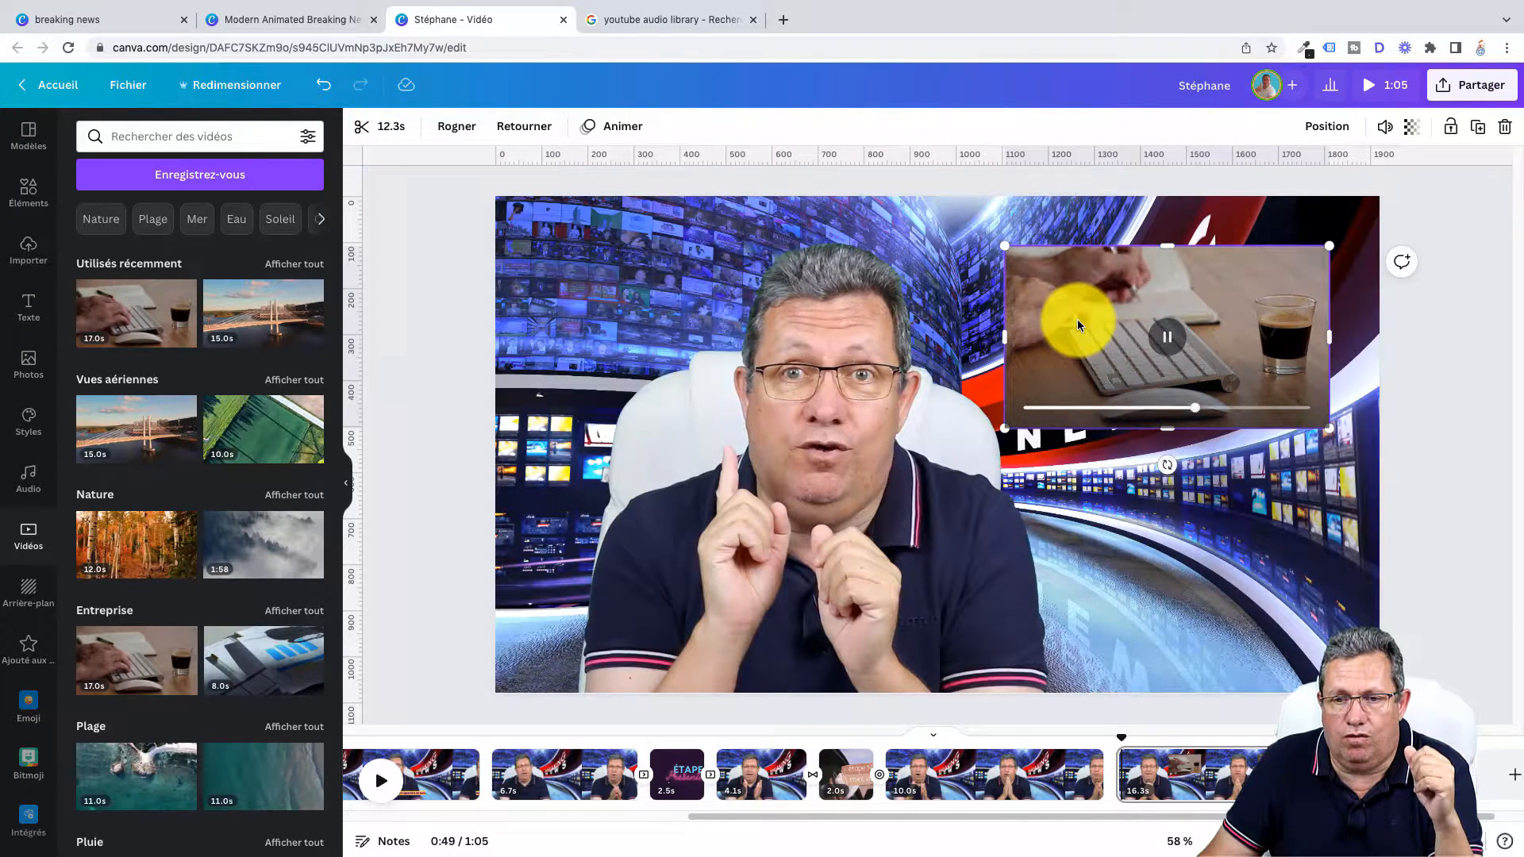
pyautogui.click(370, 127)
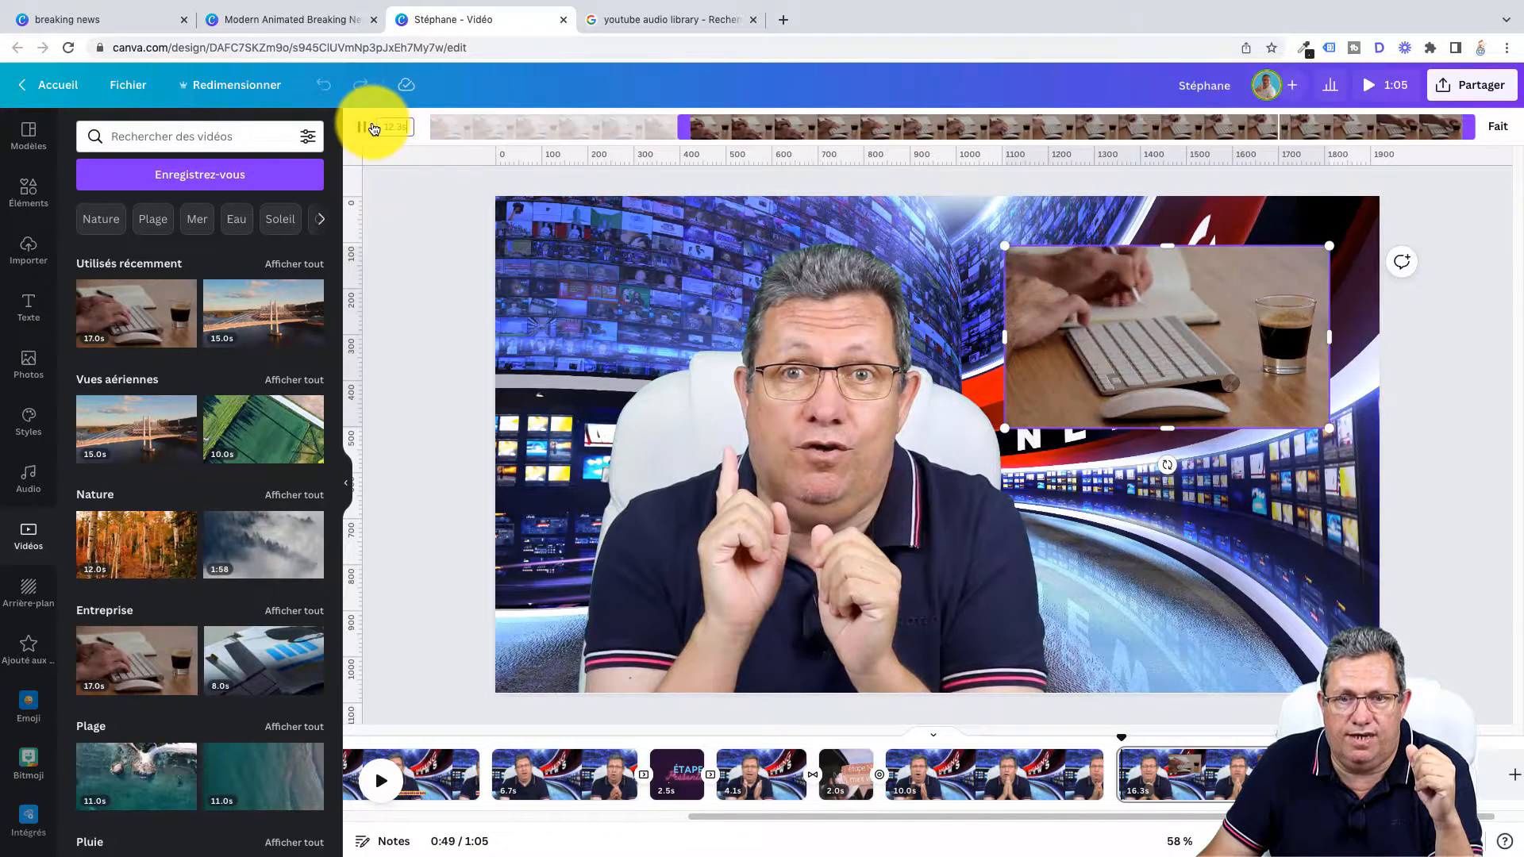
pyautogui.moveTo(1468, 130); pyautogui.dragTo(1326, 135)
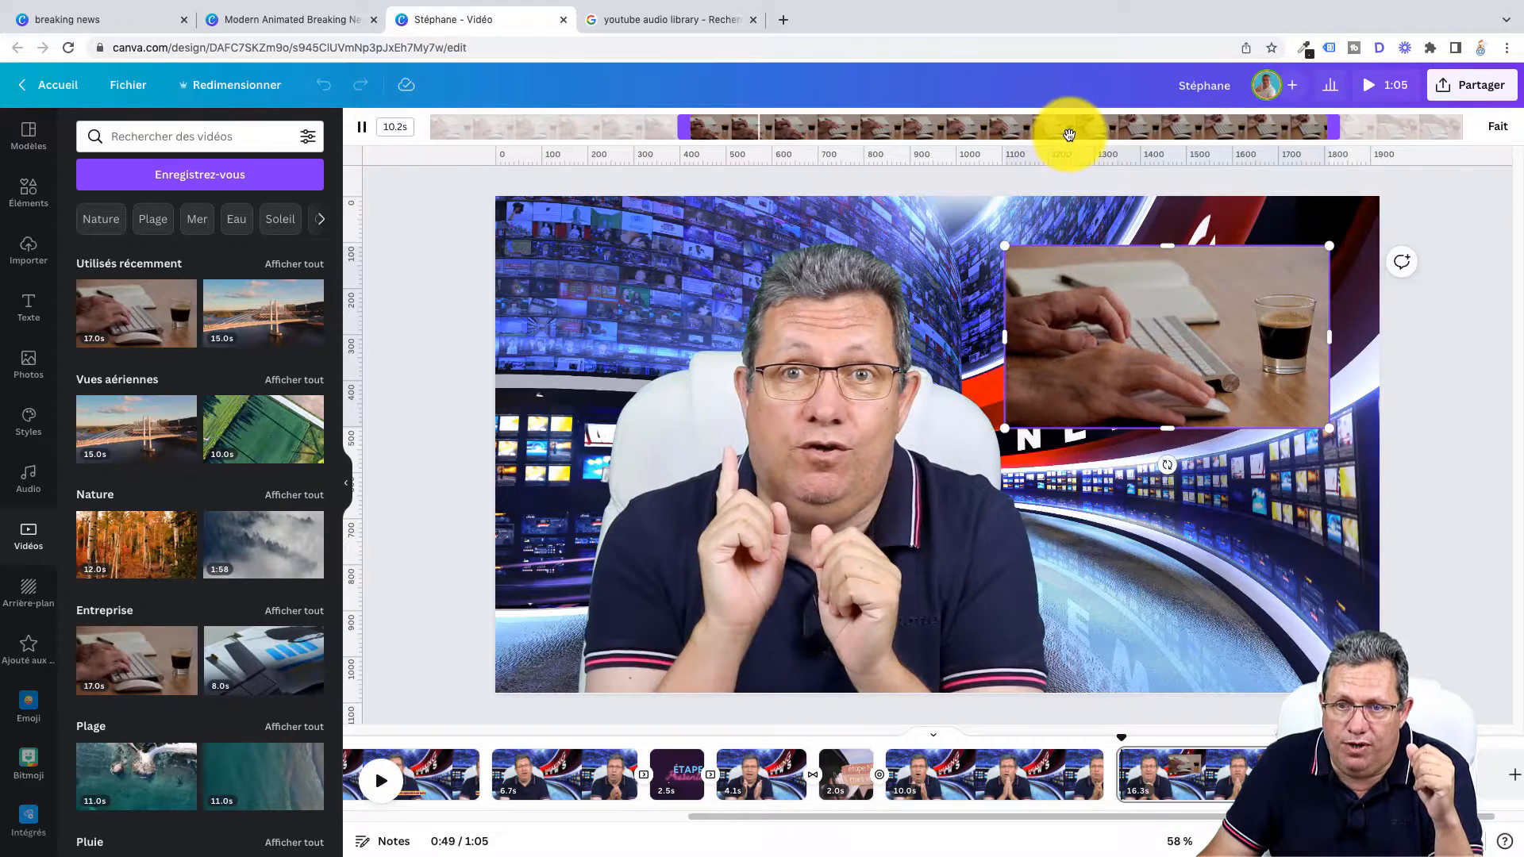
pyautogui.moveTo(1086, 131); pyautogui.dragTo(1016, 131)
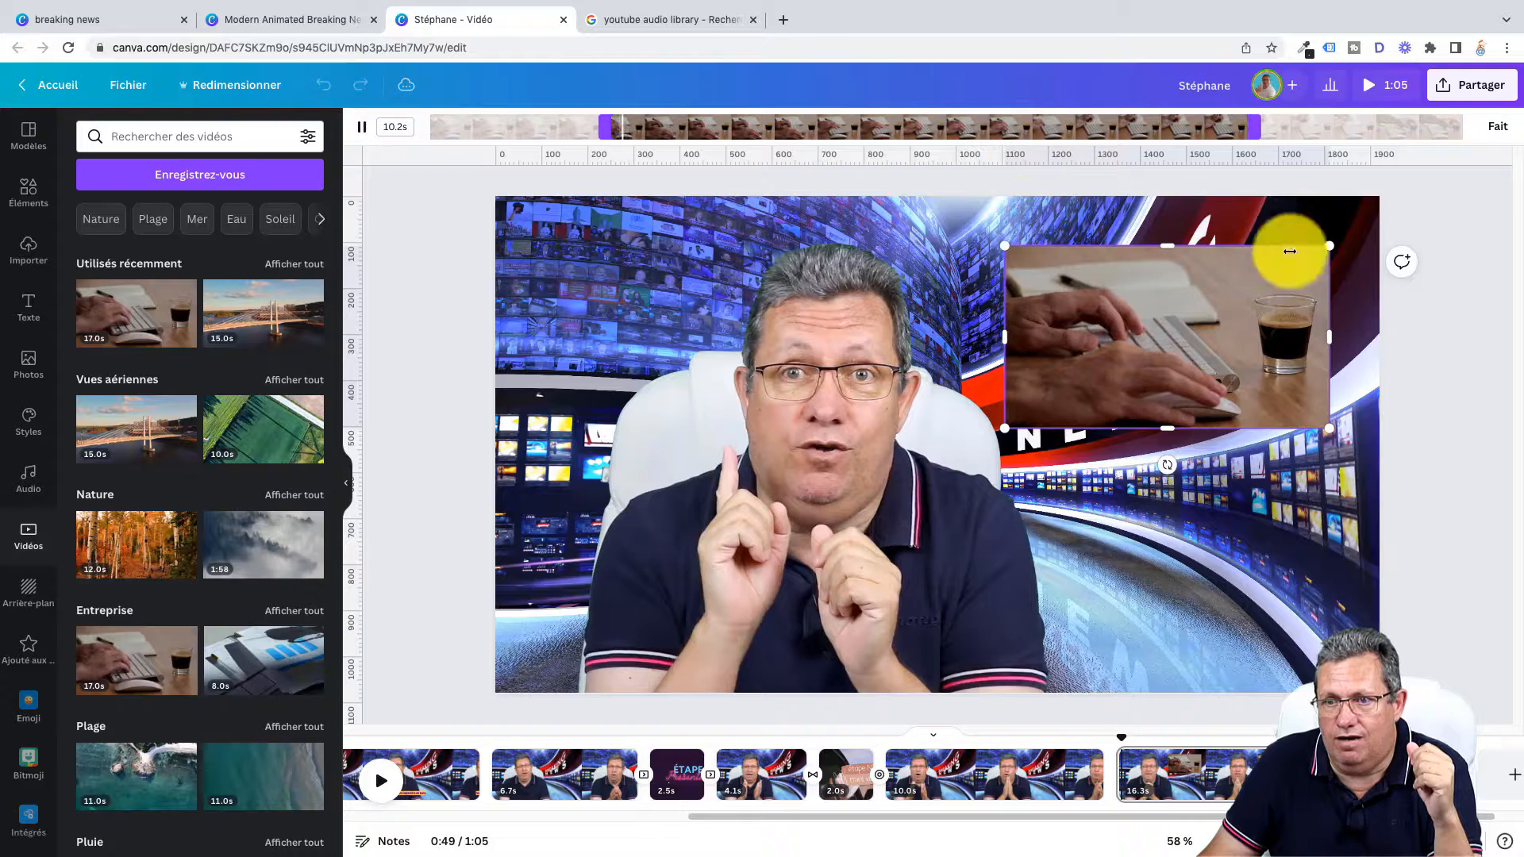
pyautogui.click(1493, 134)
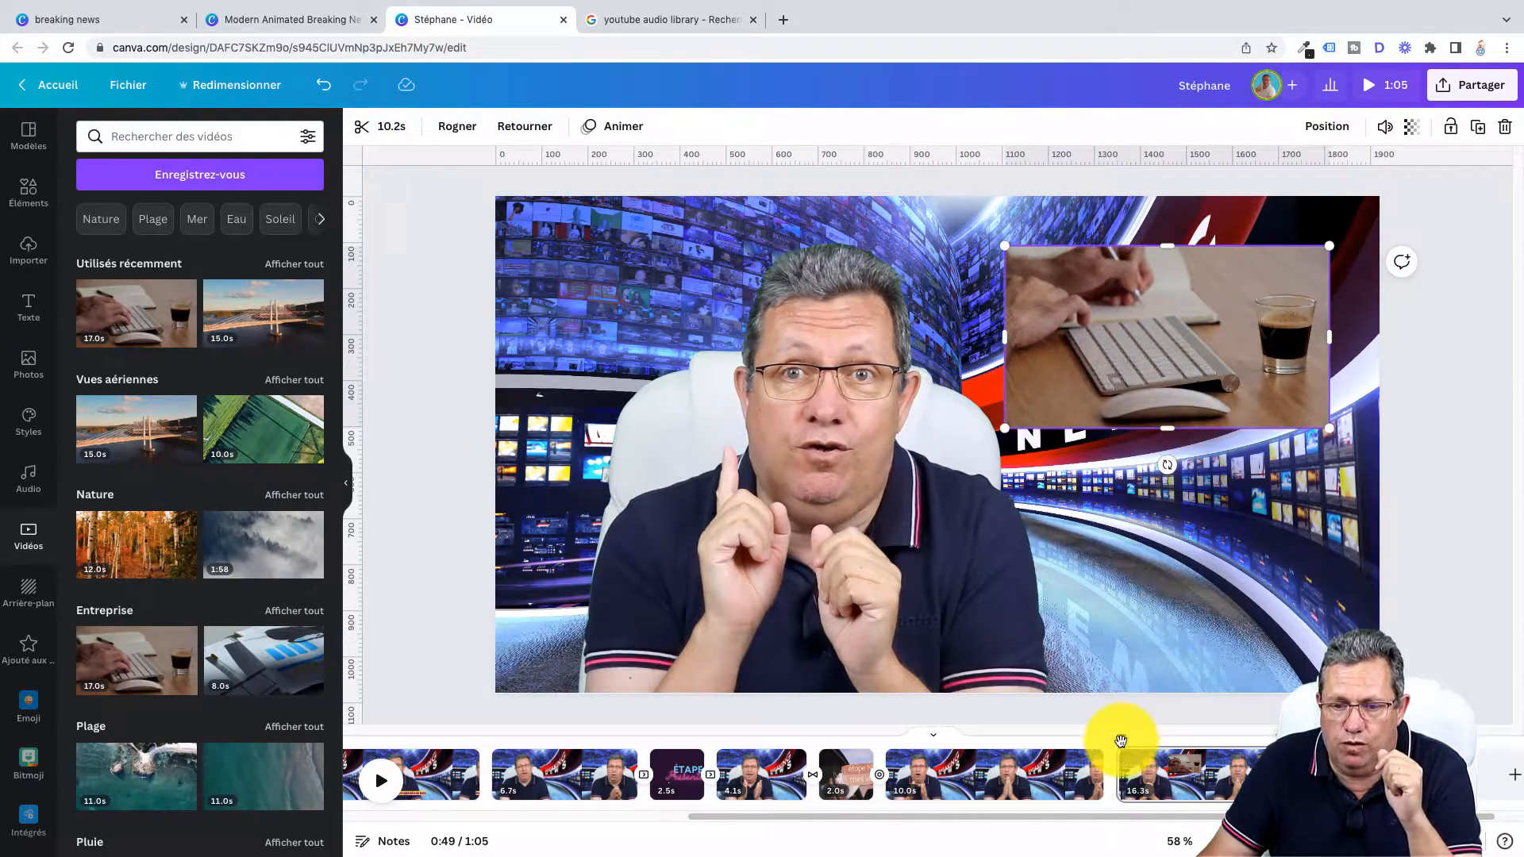
# Apply the Exagération Pop photo animation to the keyboard clip, set to play on entry (À l'entrée).
pyautogui.click(1064, 746)
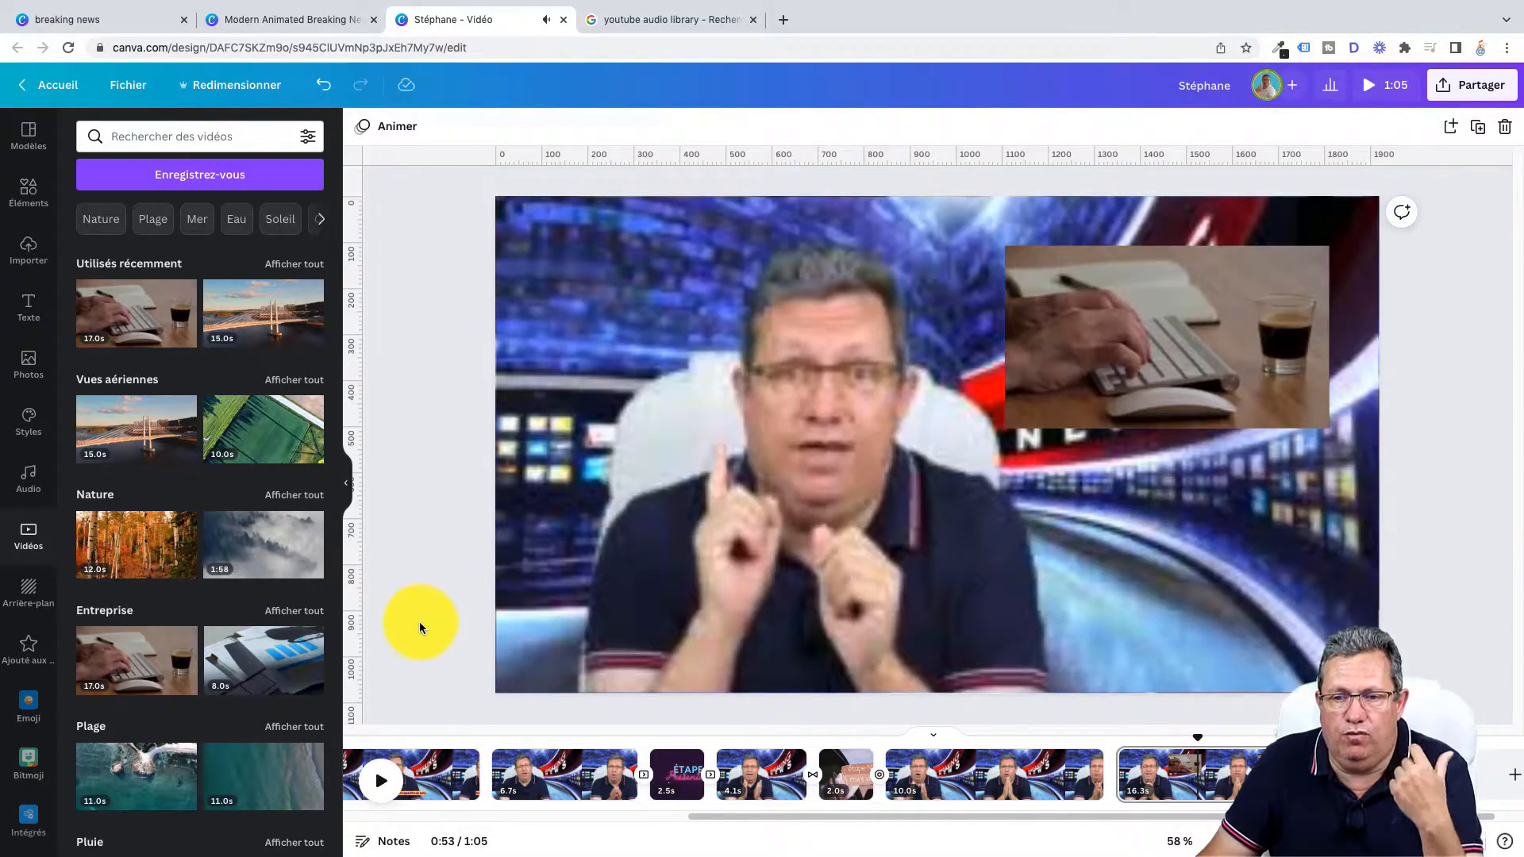
pyautogui.click(1162, 360)
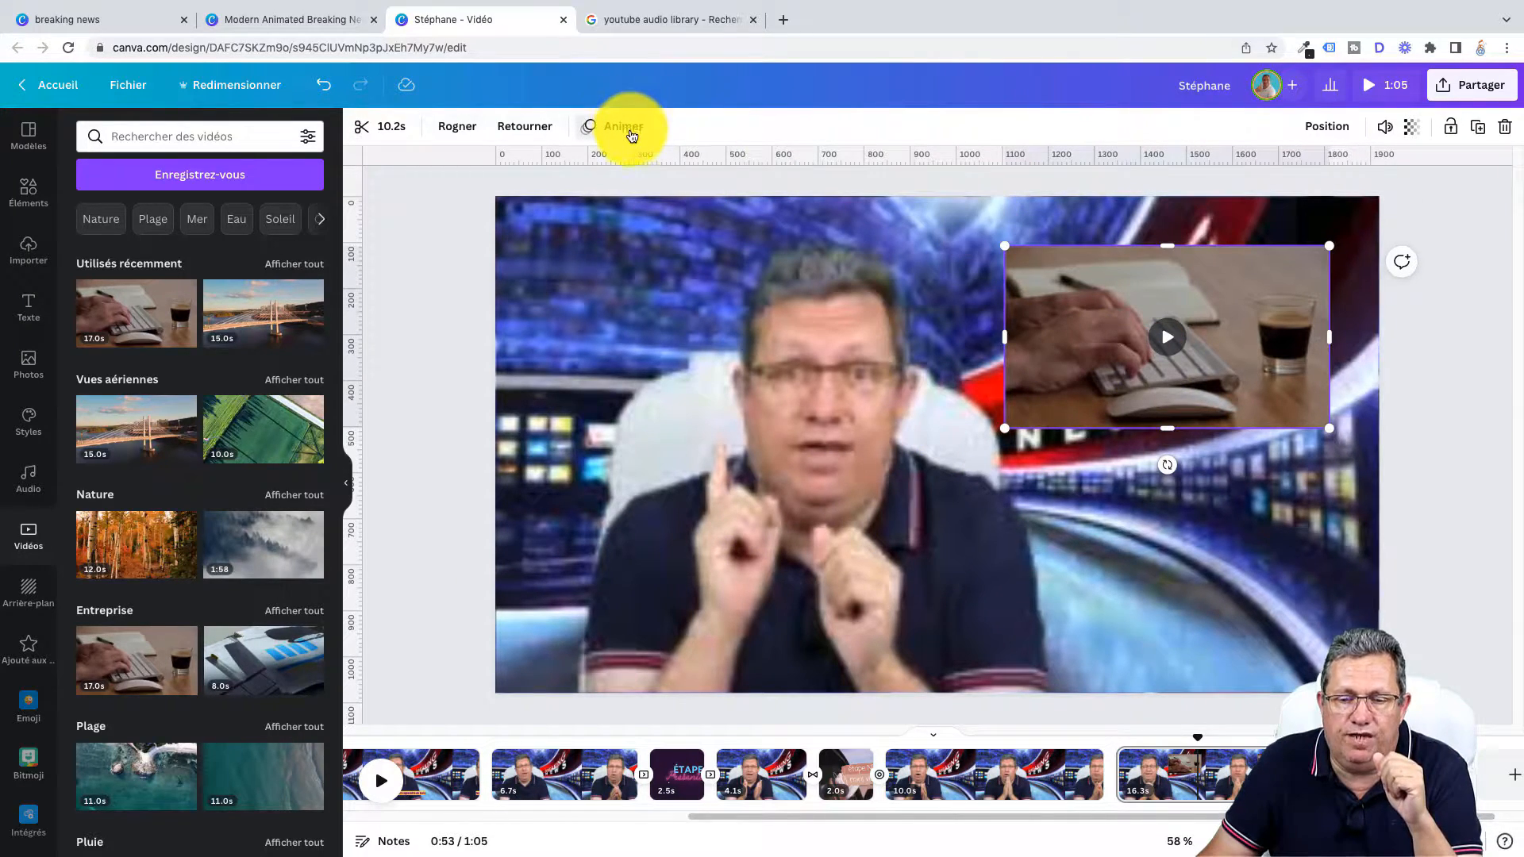
pyautogui.click(624, 127)
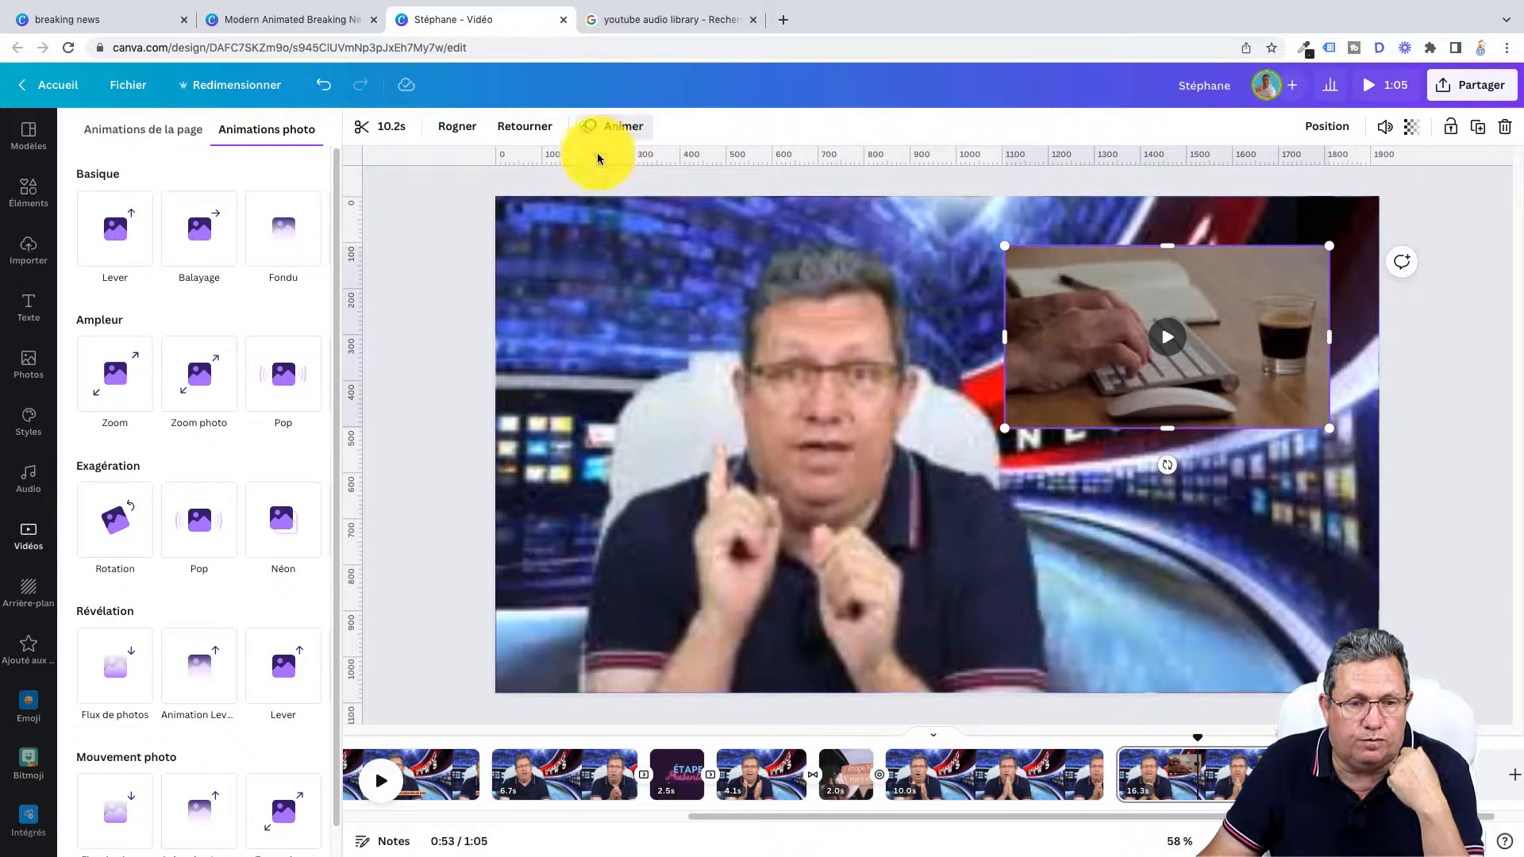
pyautogui.click(197, 546)
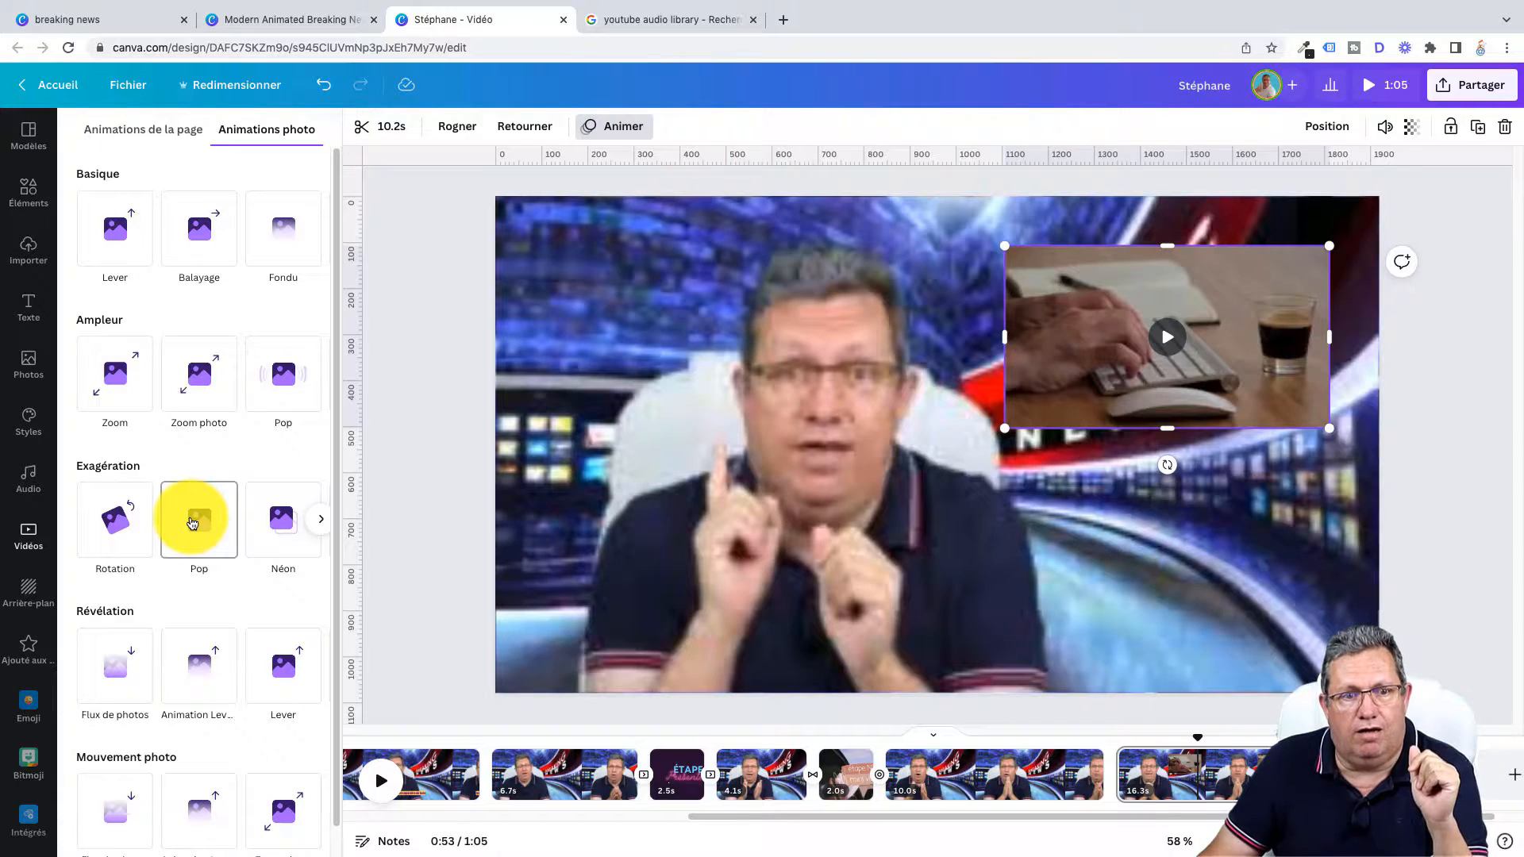
pyautogui.click(283, 260)
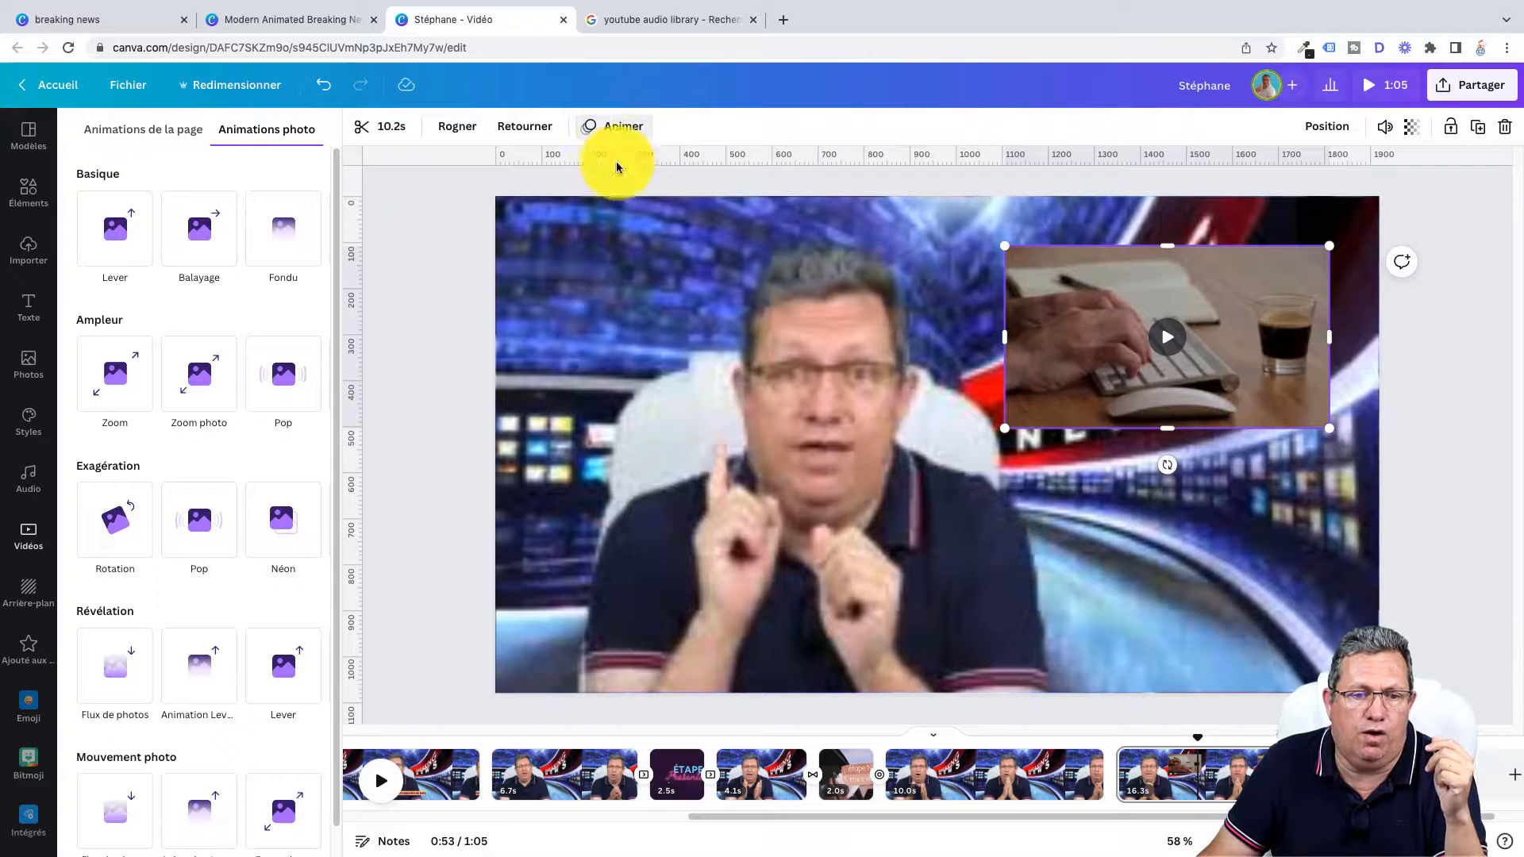
pyautogui.click(184, 521)
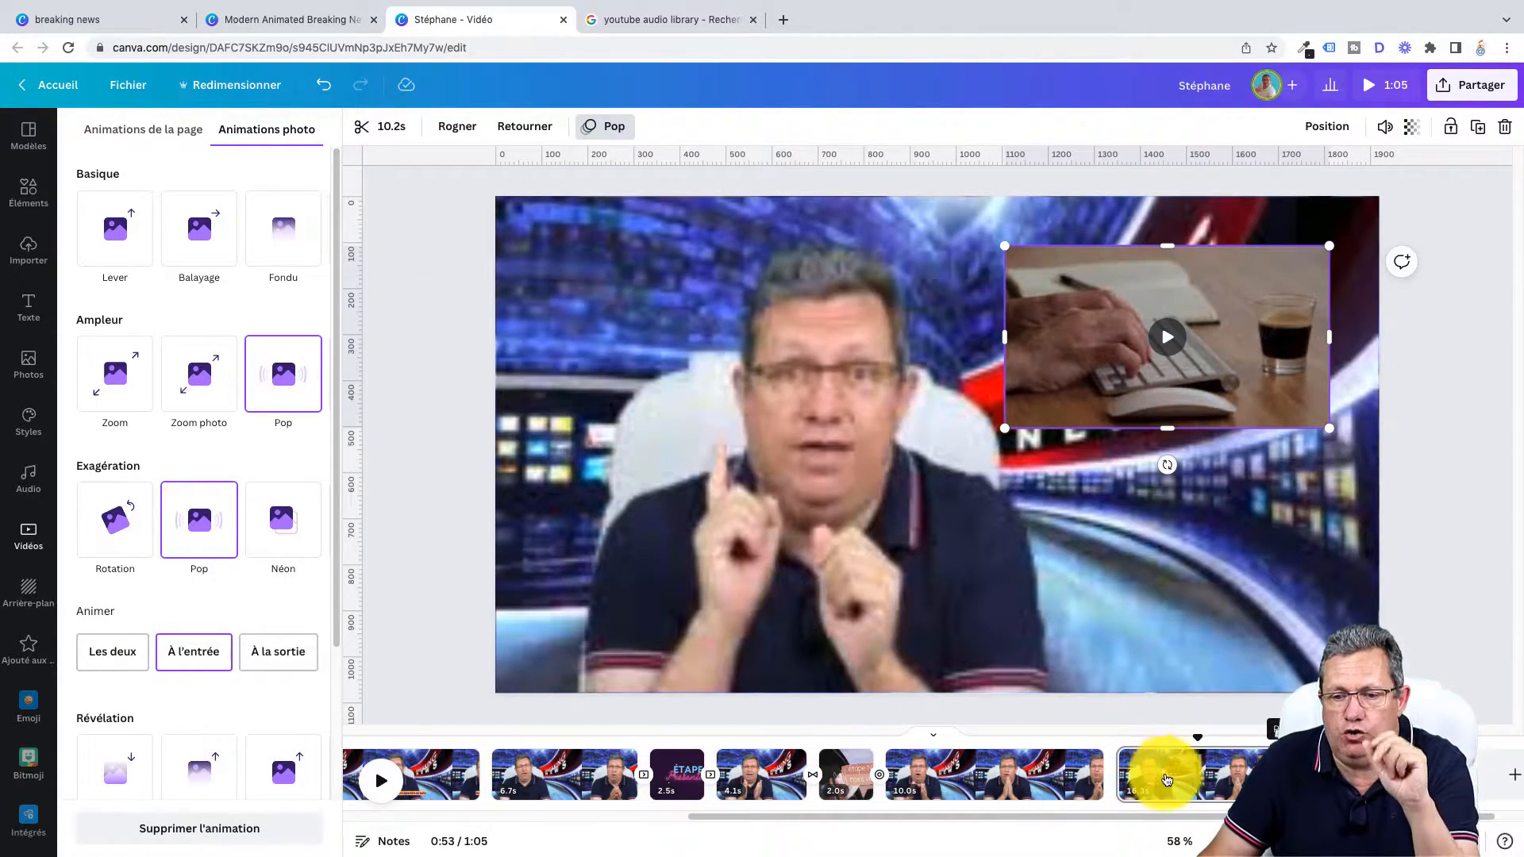
# Preview the keyboard clip's animated entrance from about 0:48 and delete the clip from the page.
pyautogui.moveTo(1194, 740); pyautogui.dragTo(1073, 742)
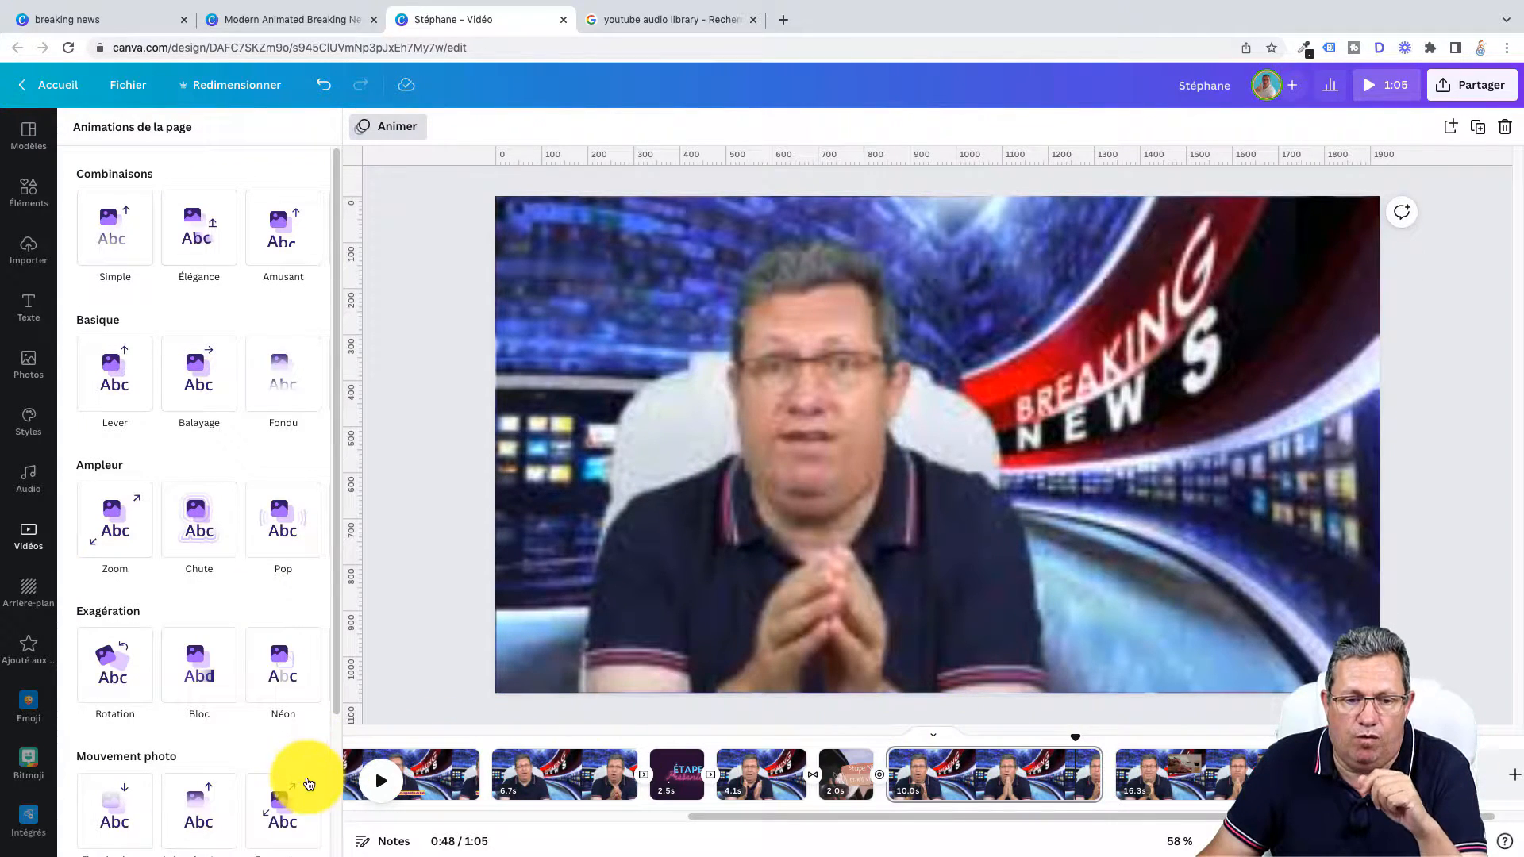
pyautogui.click(384, 784)
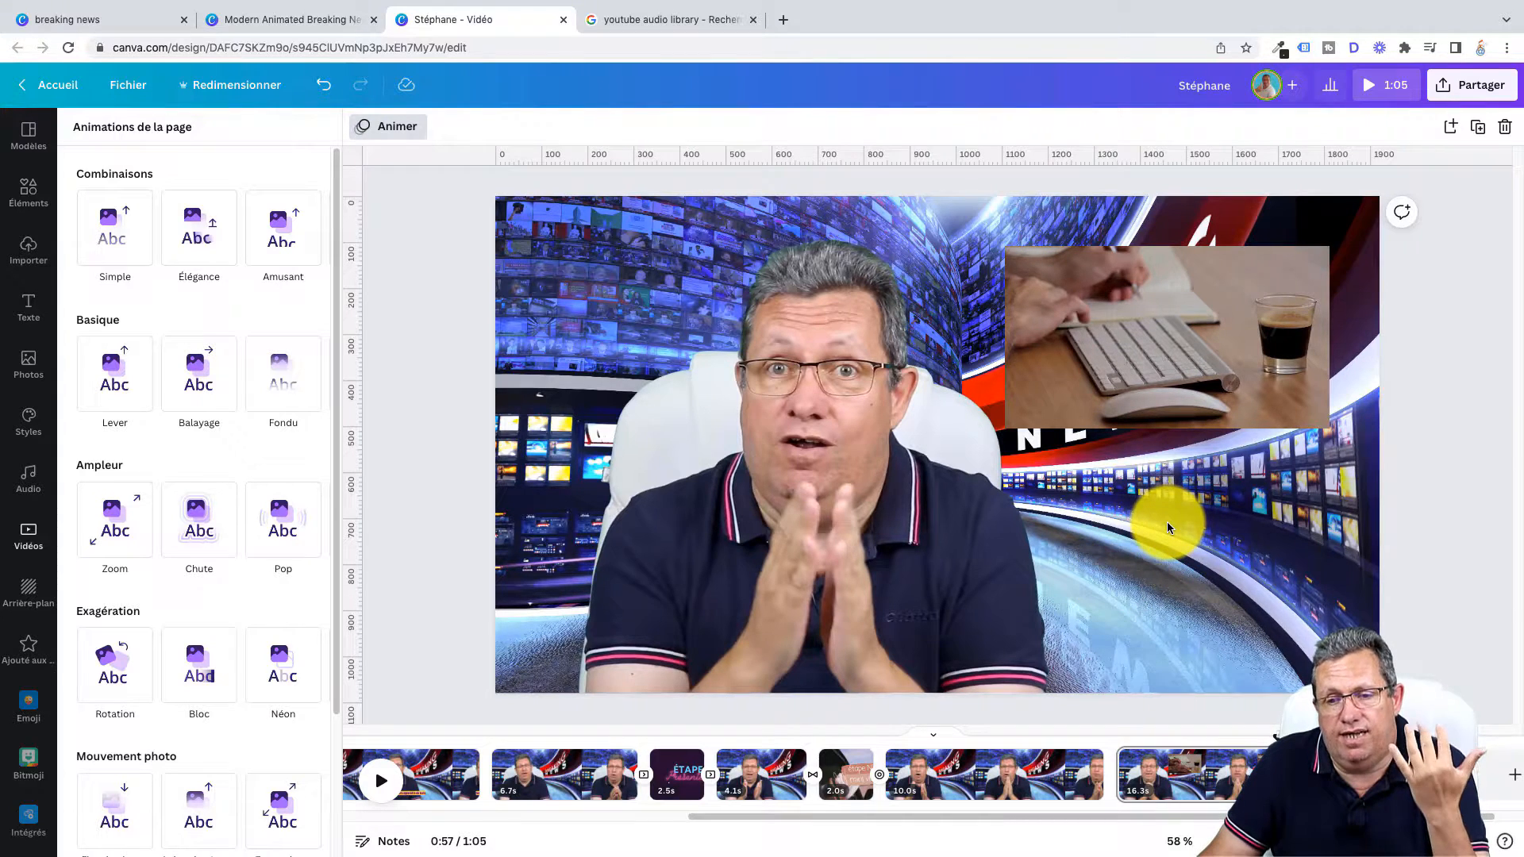
pyautogui.click(1197, 377)
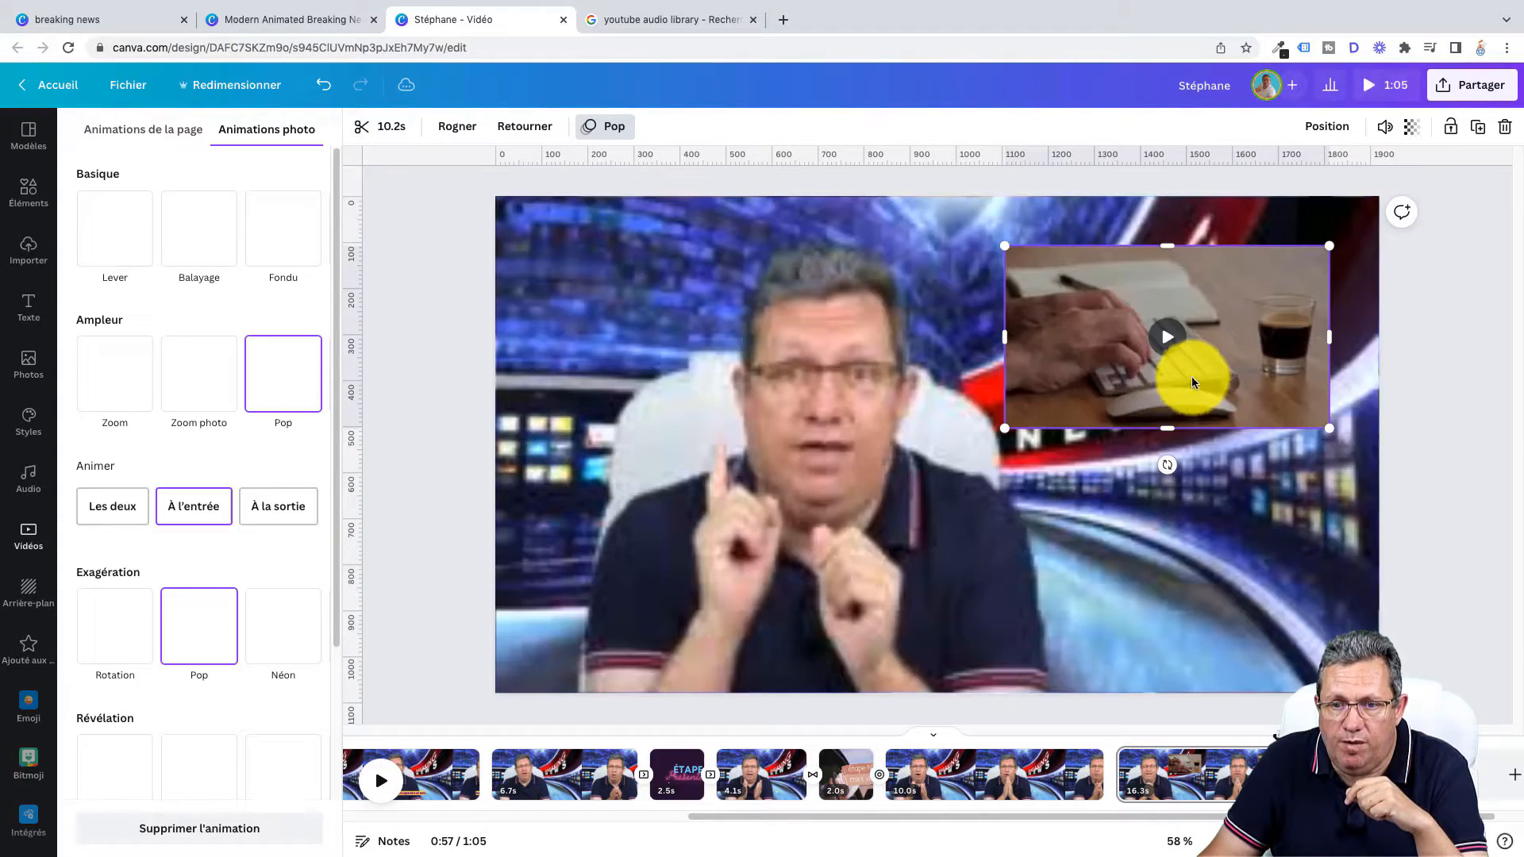
pyautogui.click(1506, 129)
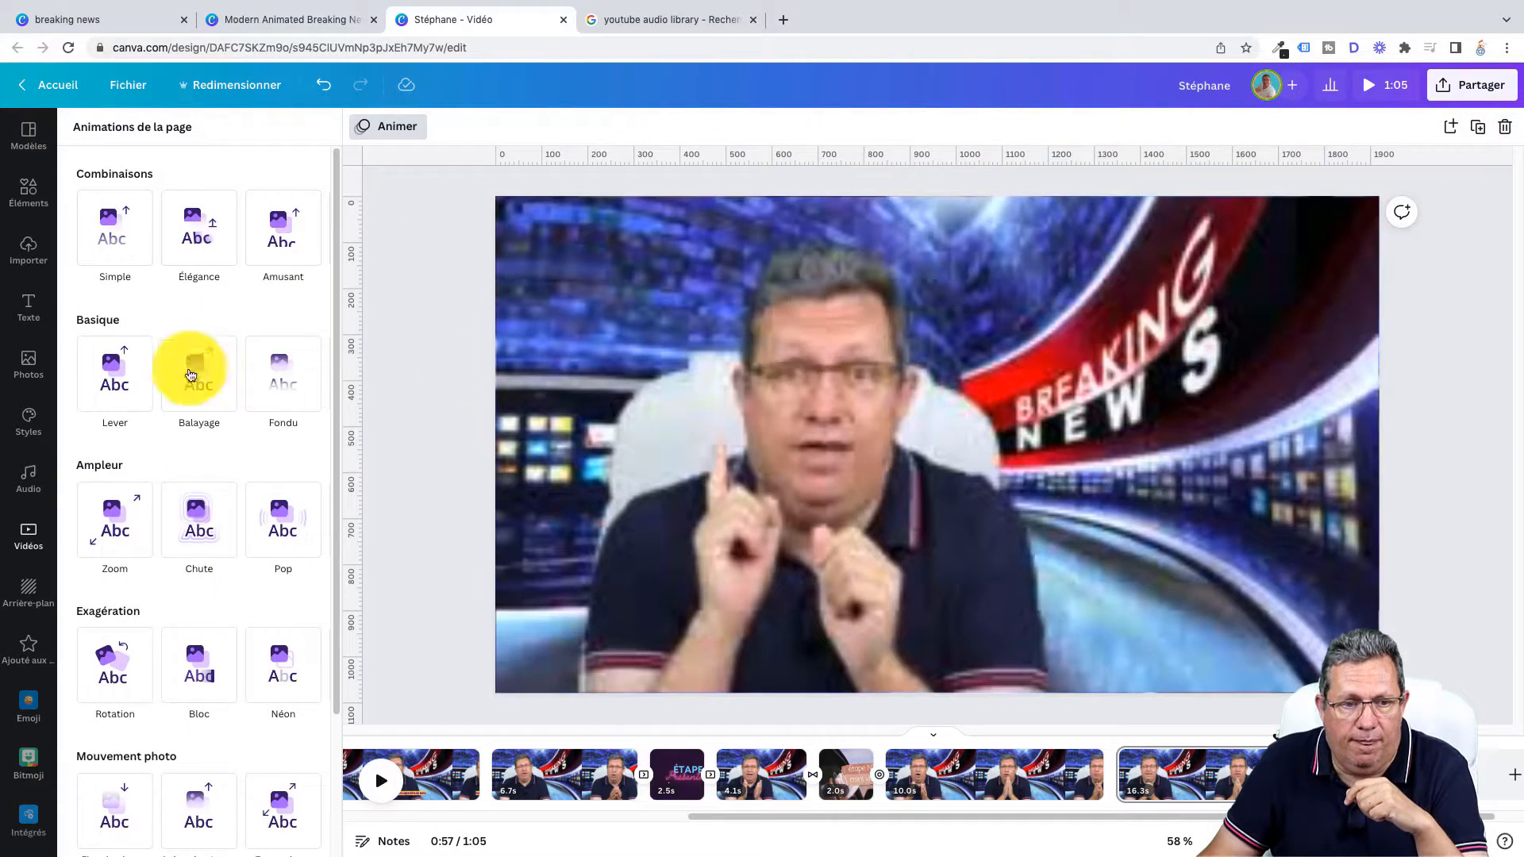
# Clear the "stars" search in the elements library and display the full Cadres (frames) collection.
pyautogui.click(28, 208)
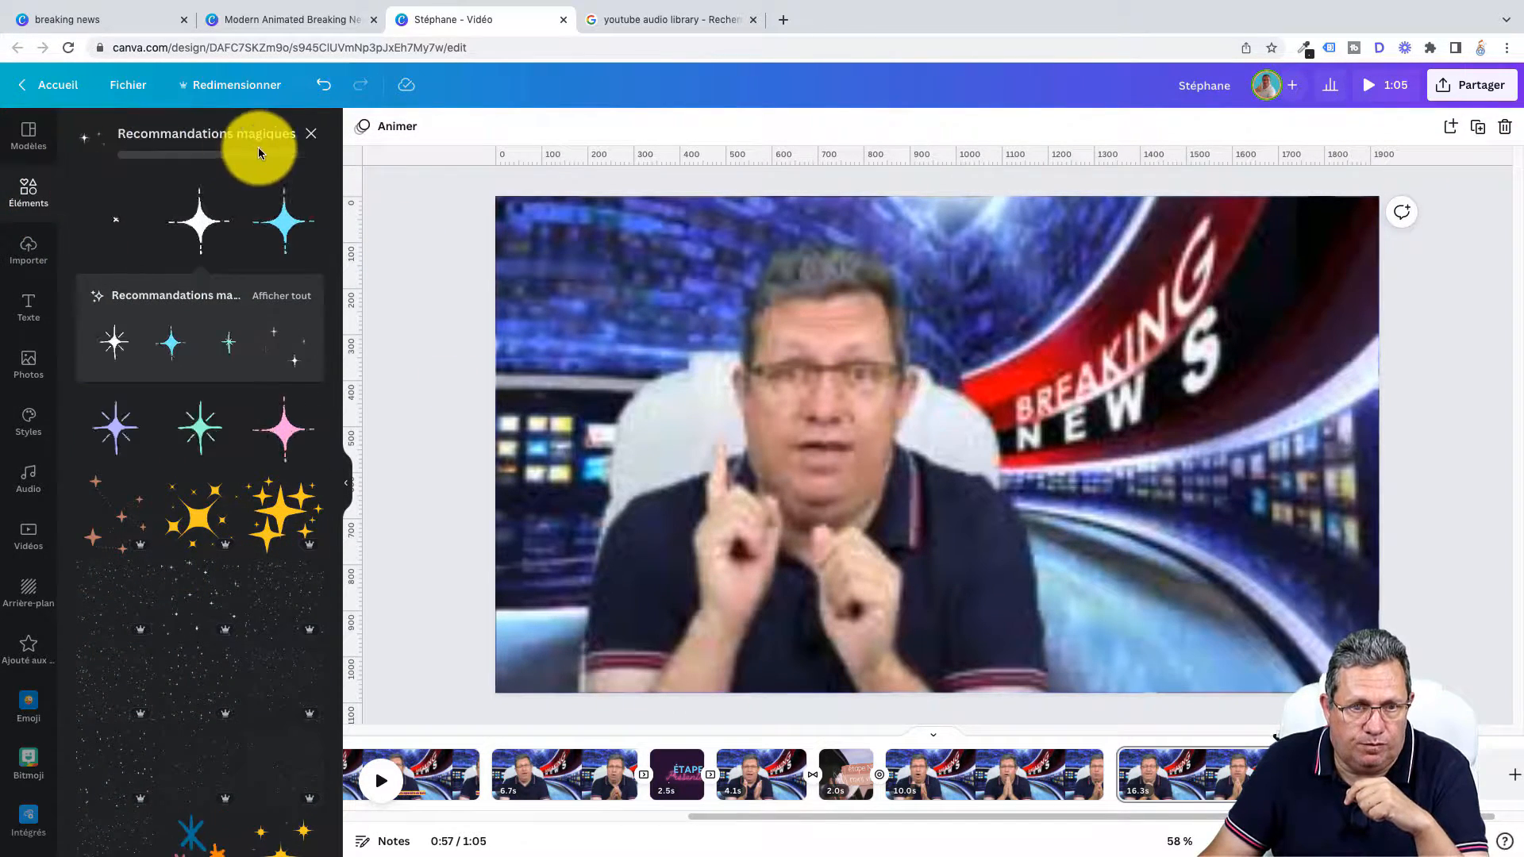
pyautogui.click(311, 133)
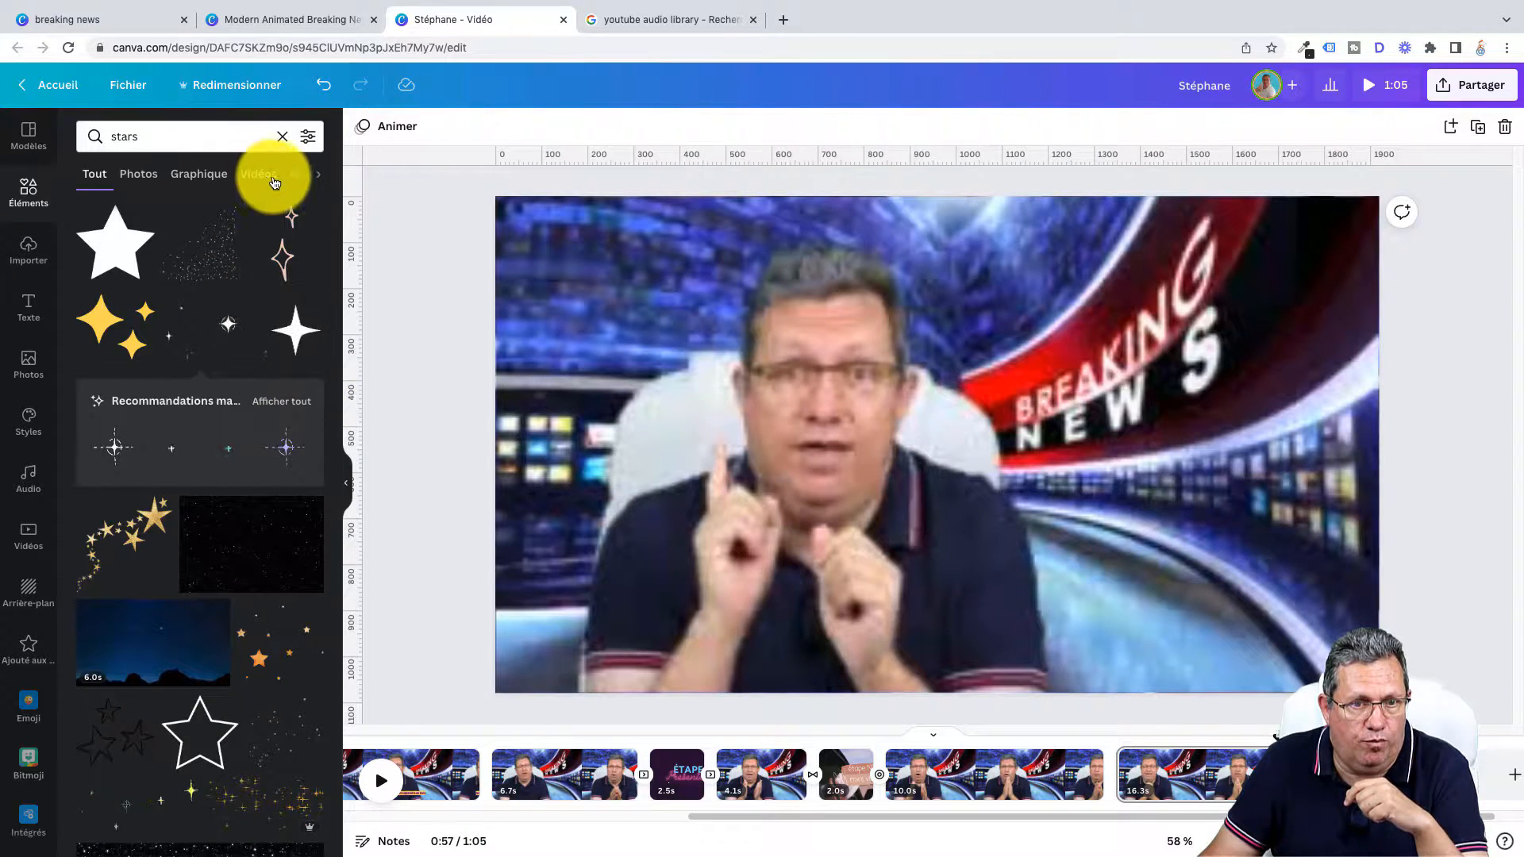
pyautogui.click(283, 136)
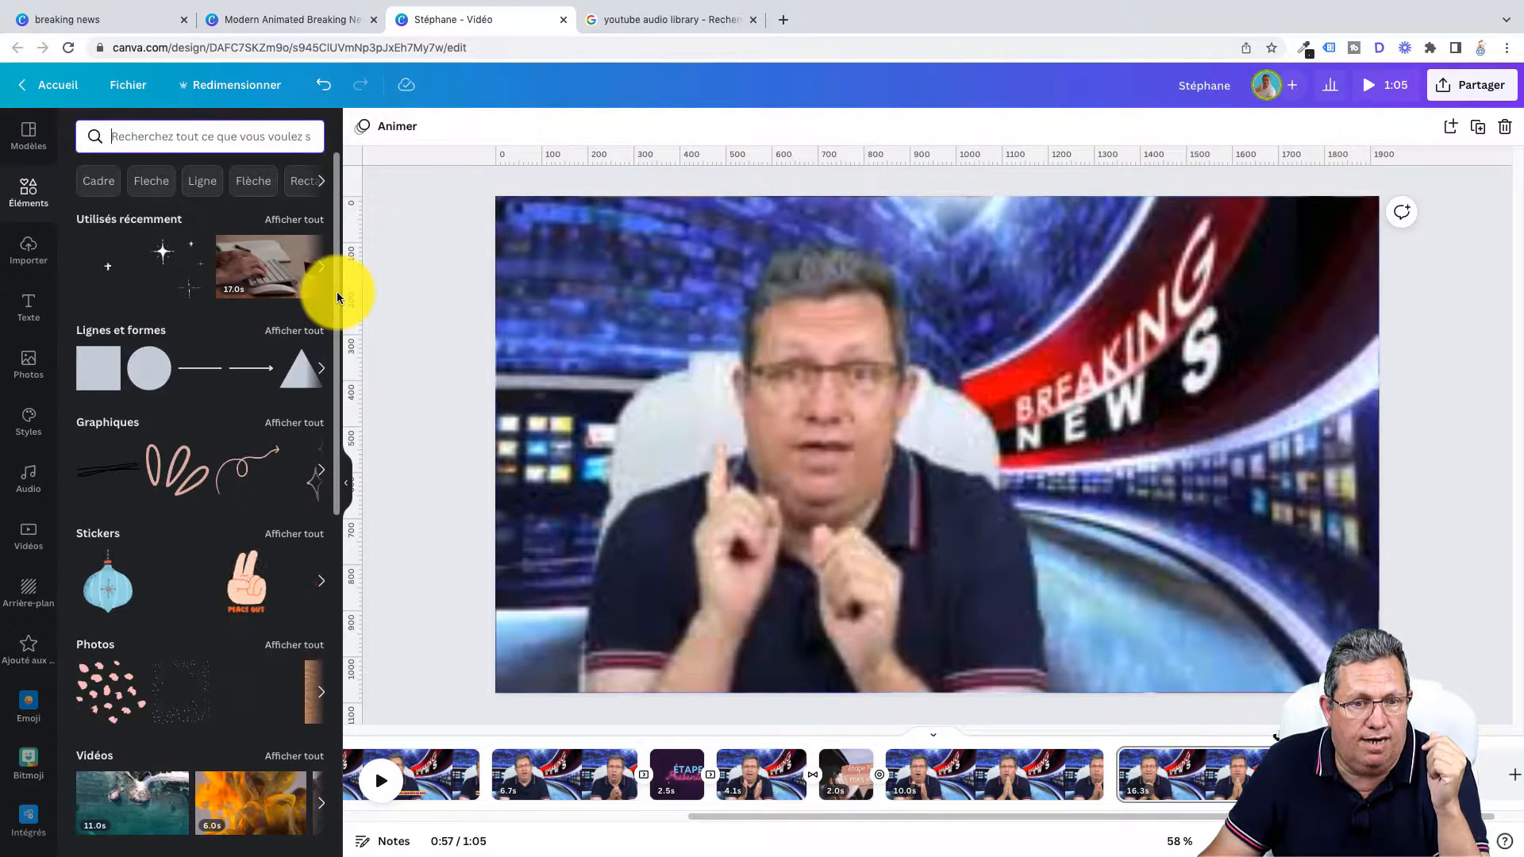
pyautogui.moveTo(335, 269); pyautogui.dragTo(348, 619)
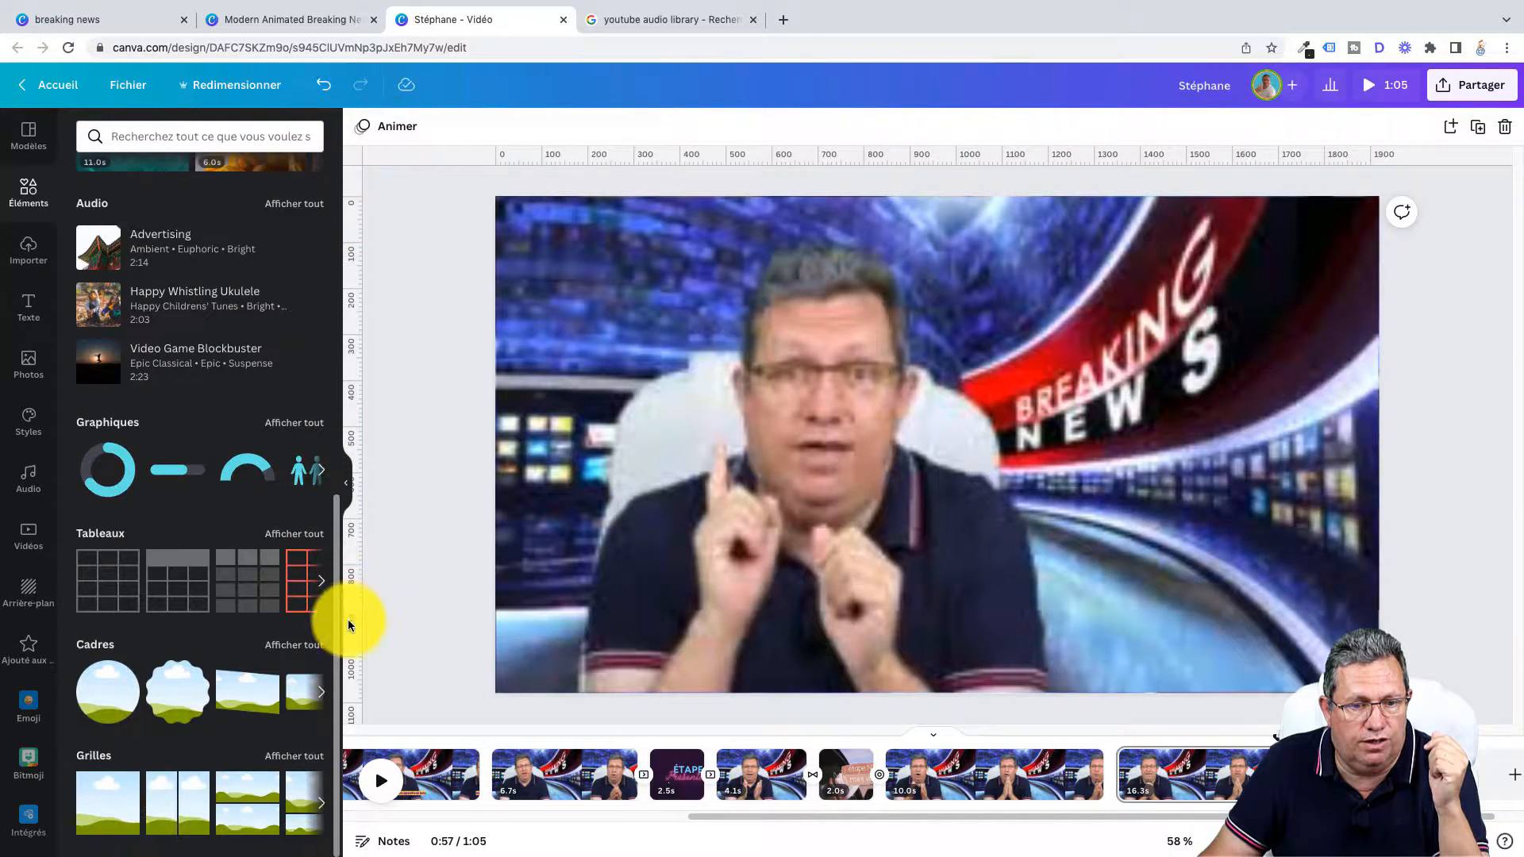
pyautogui.click(270, 653)
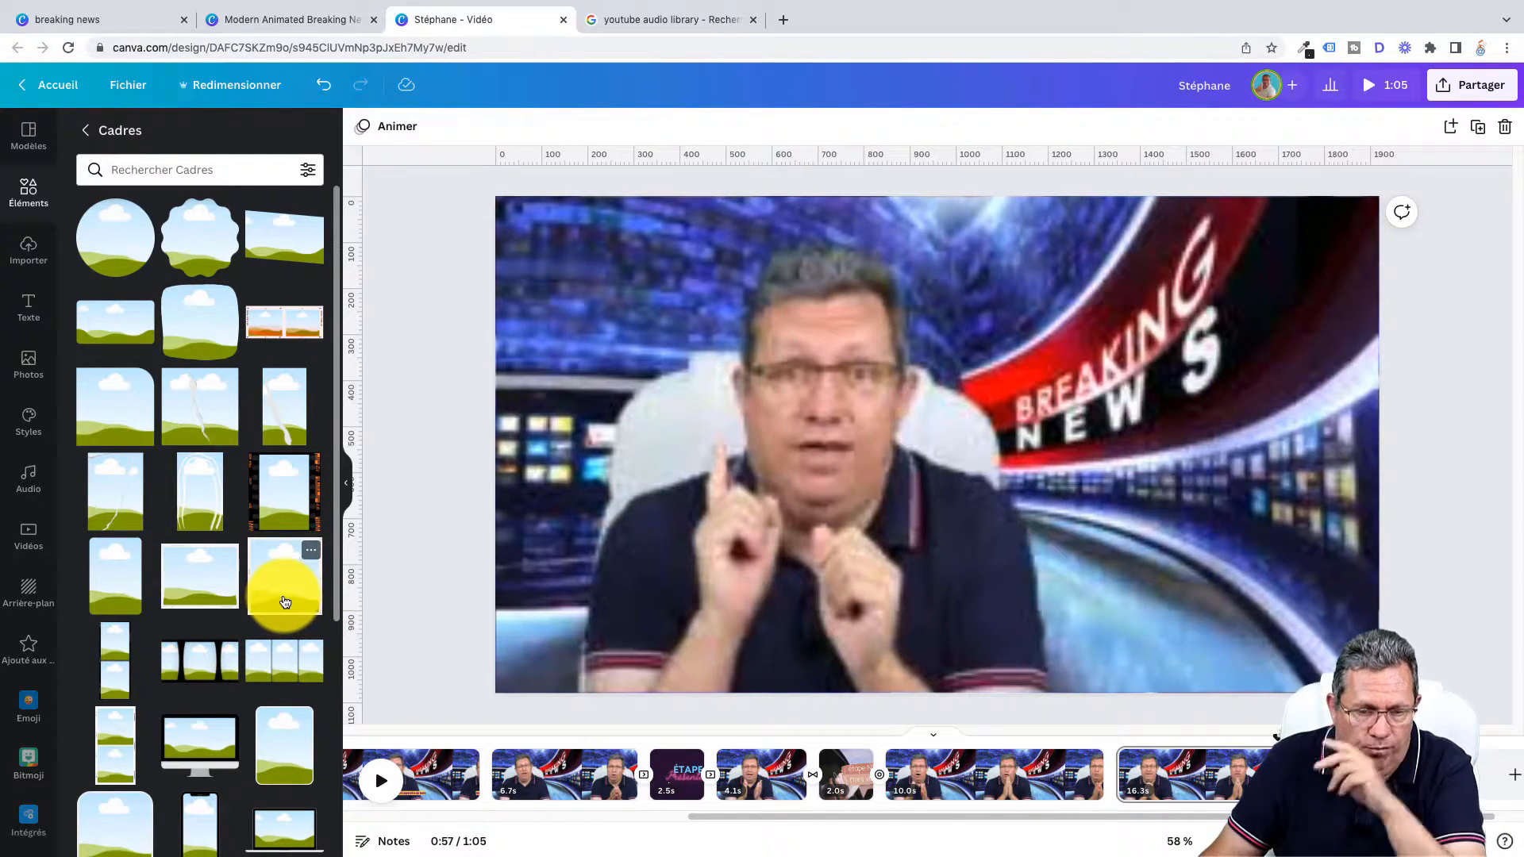
# Try a laptop frame over the BREAKING NEWS lettering, and remove it from the page.
pyautogui.click(271, 831)
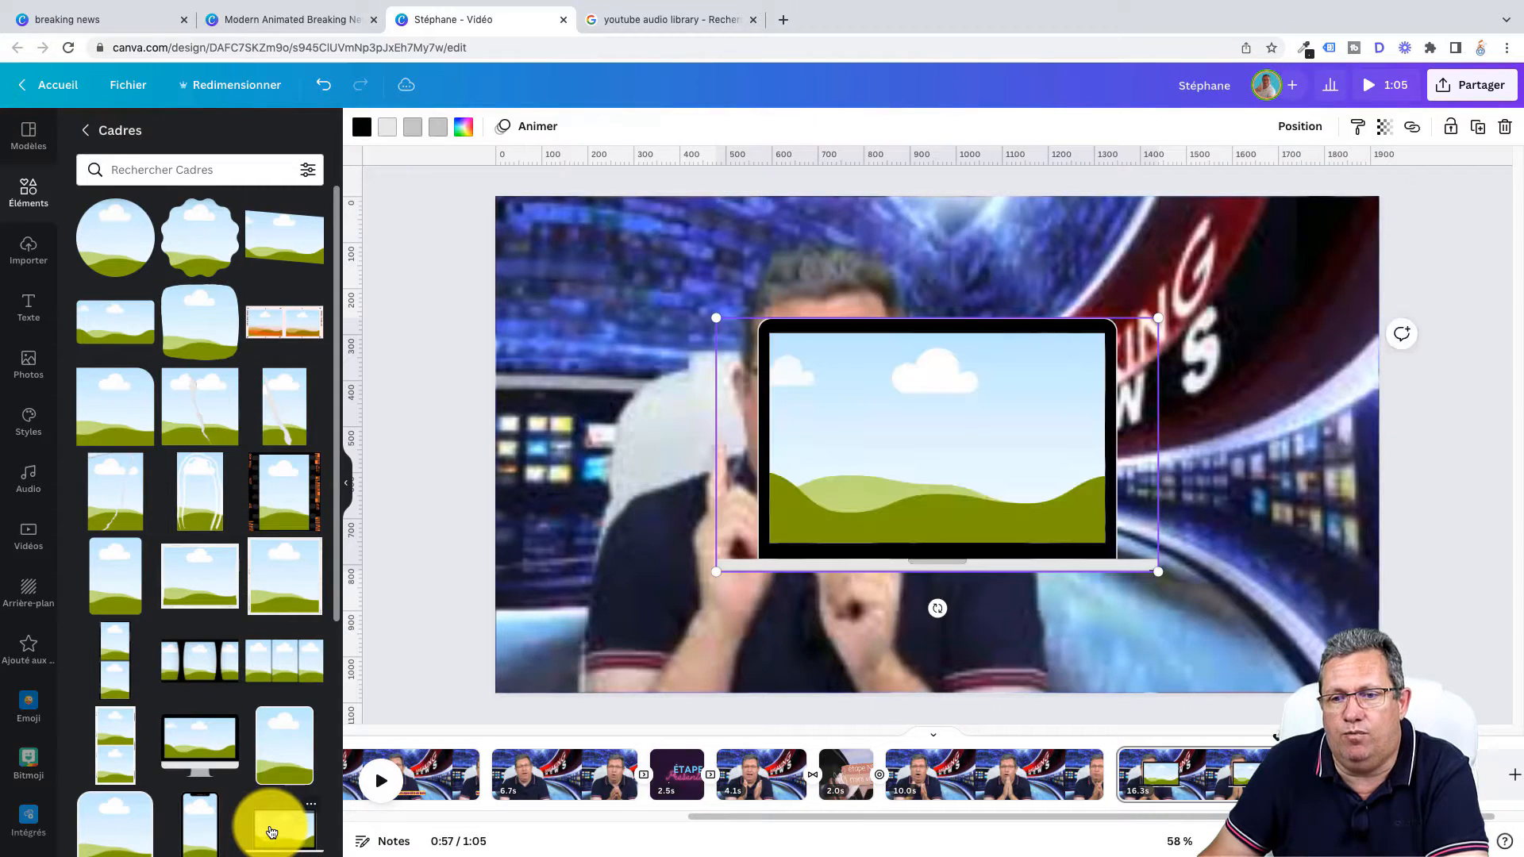
pyautogui.moveTo(992, 490); pyautogui.dragTo(1078, 445)
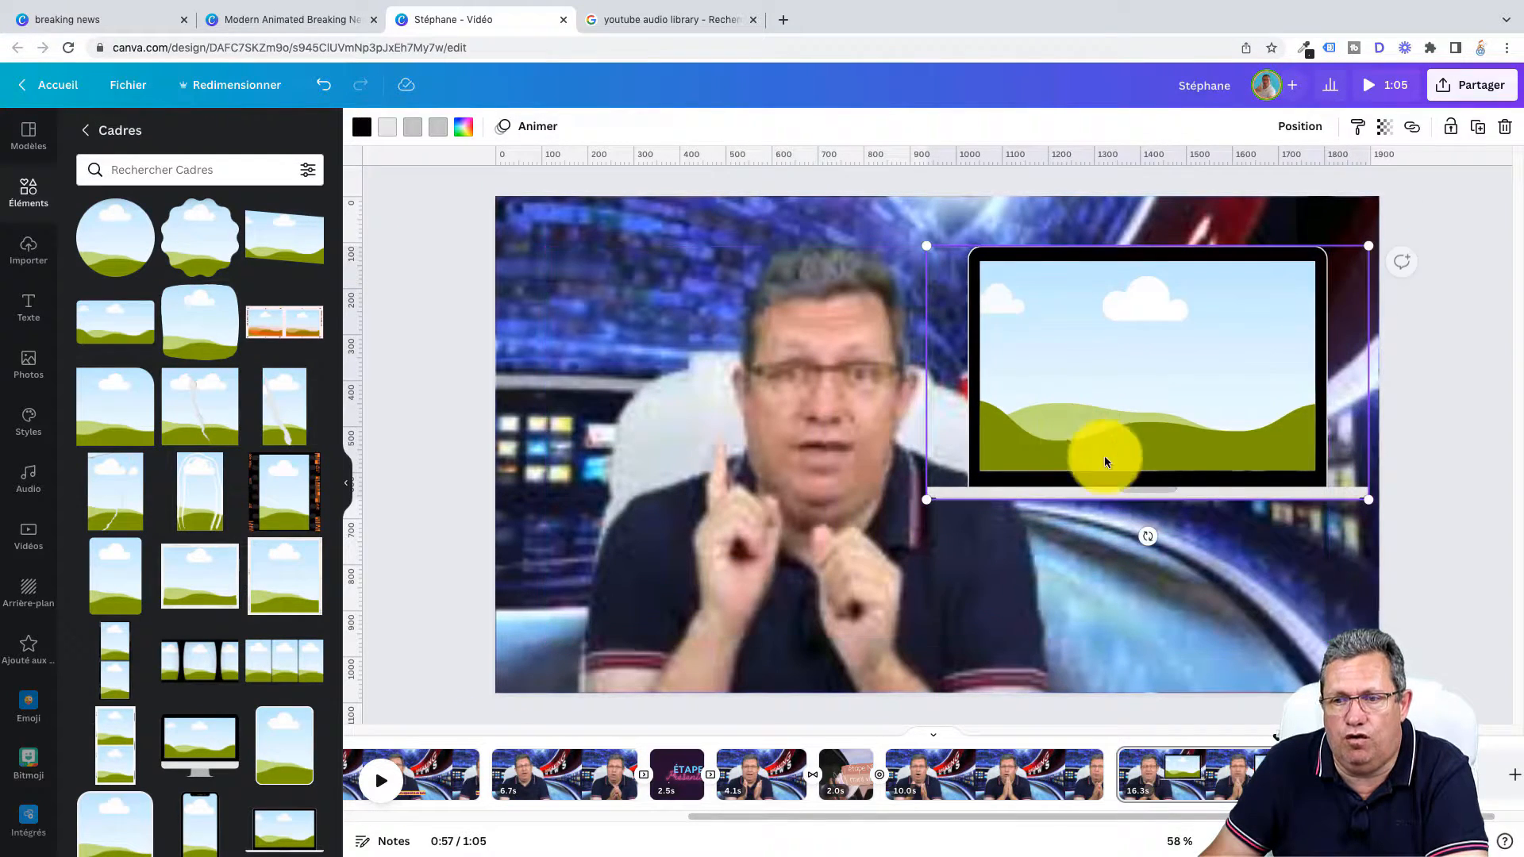
pyautogui.click(1505, 132)
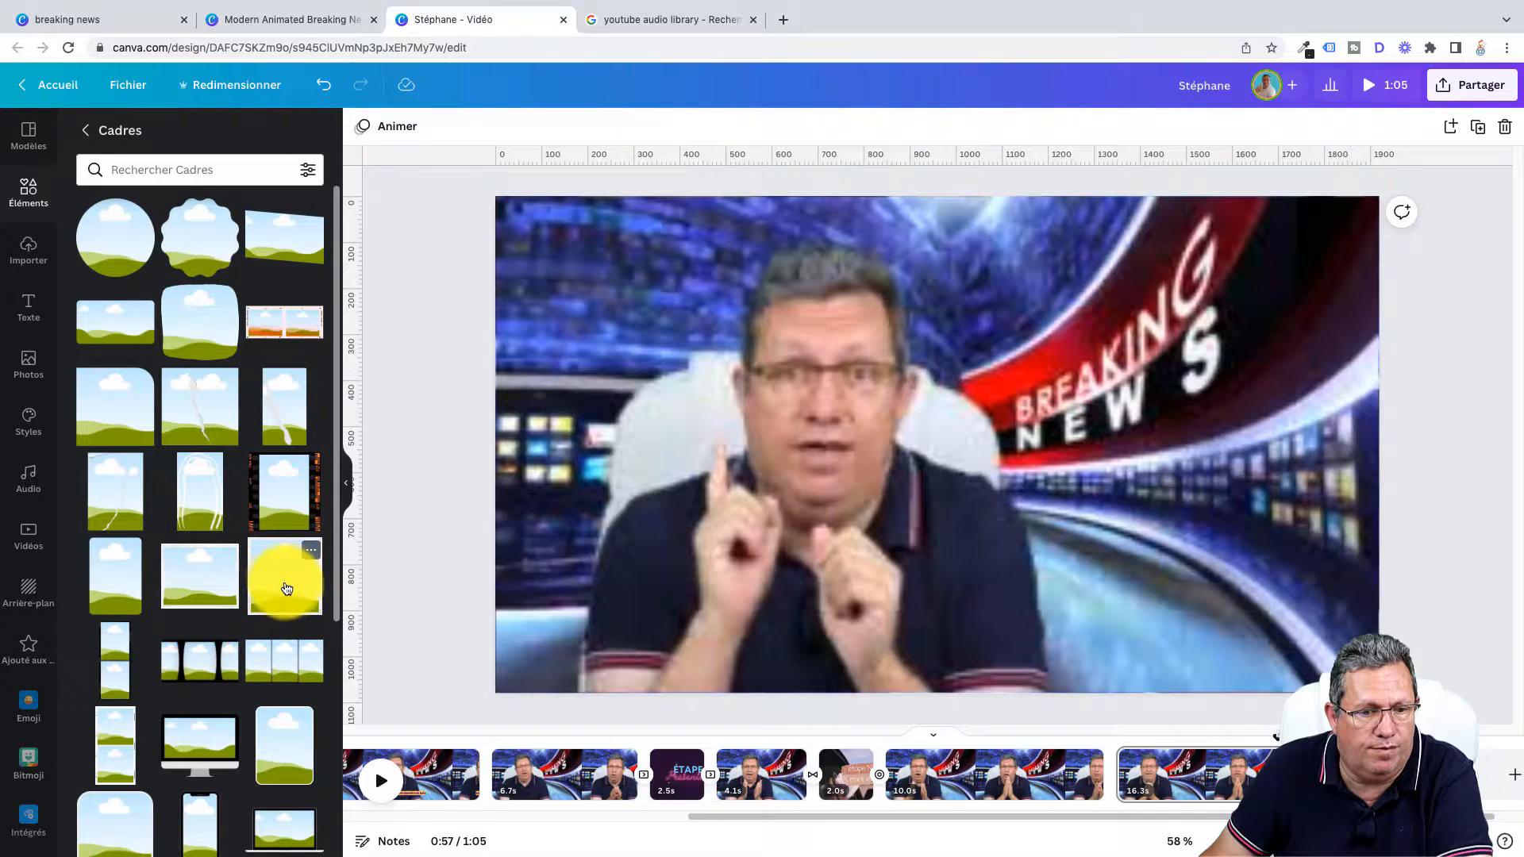
# Add the book-shaped frame from the Cadres collection to the page.
pyautogui.scroll(-3, 288, 589)
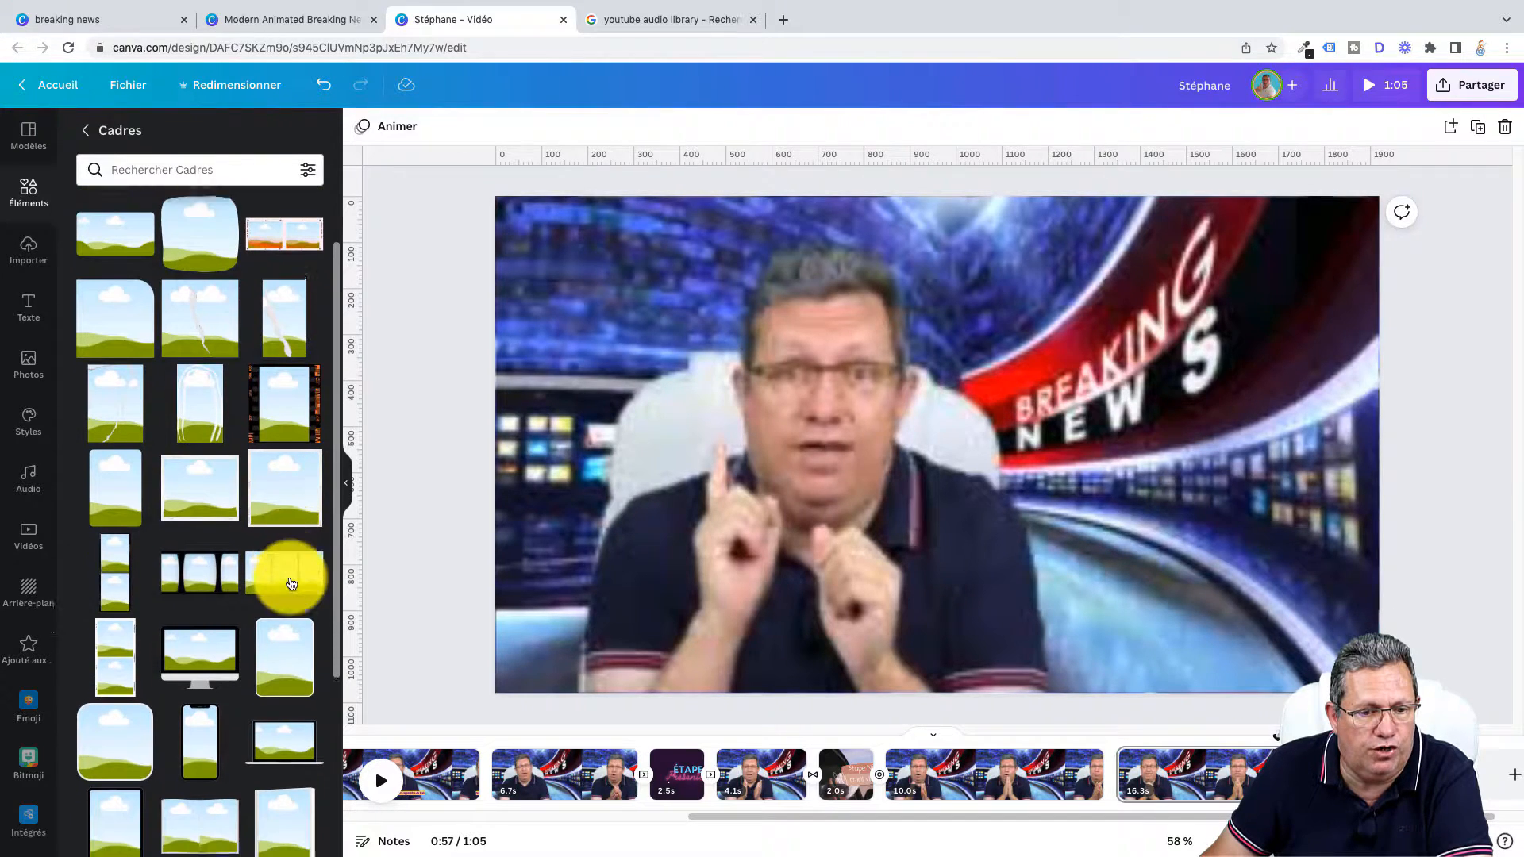
pyautogui.scroll(-5, 290, 585)
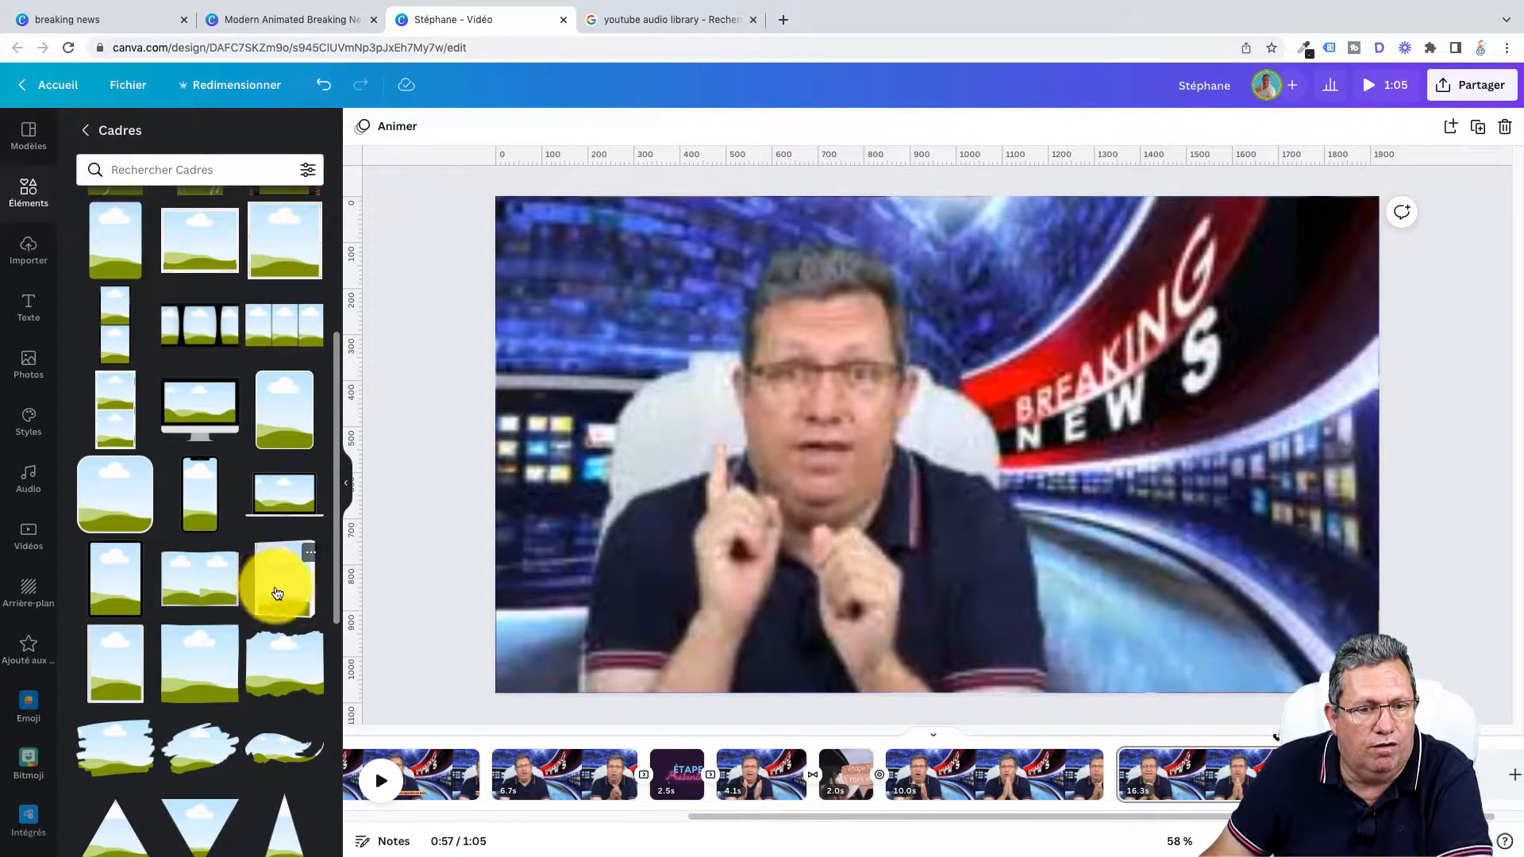
pyautogui.click(278, 593)
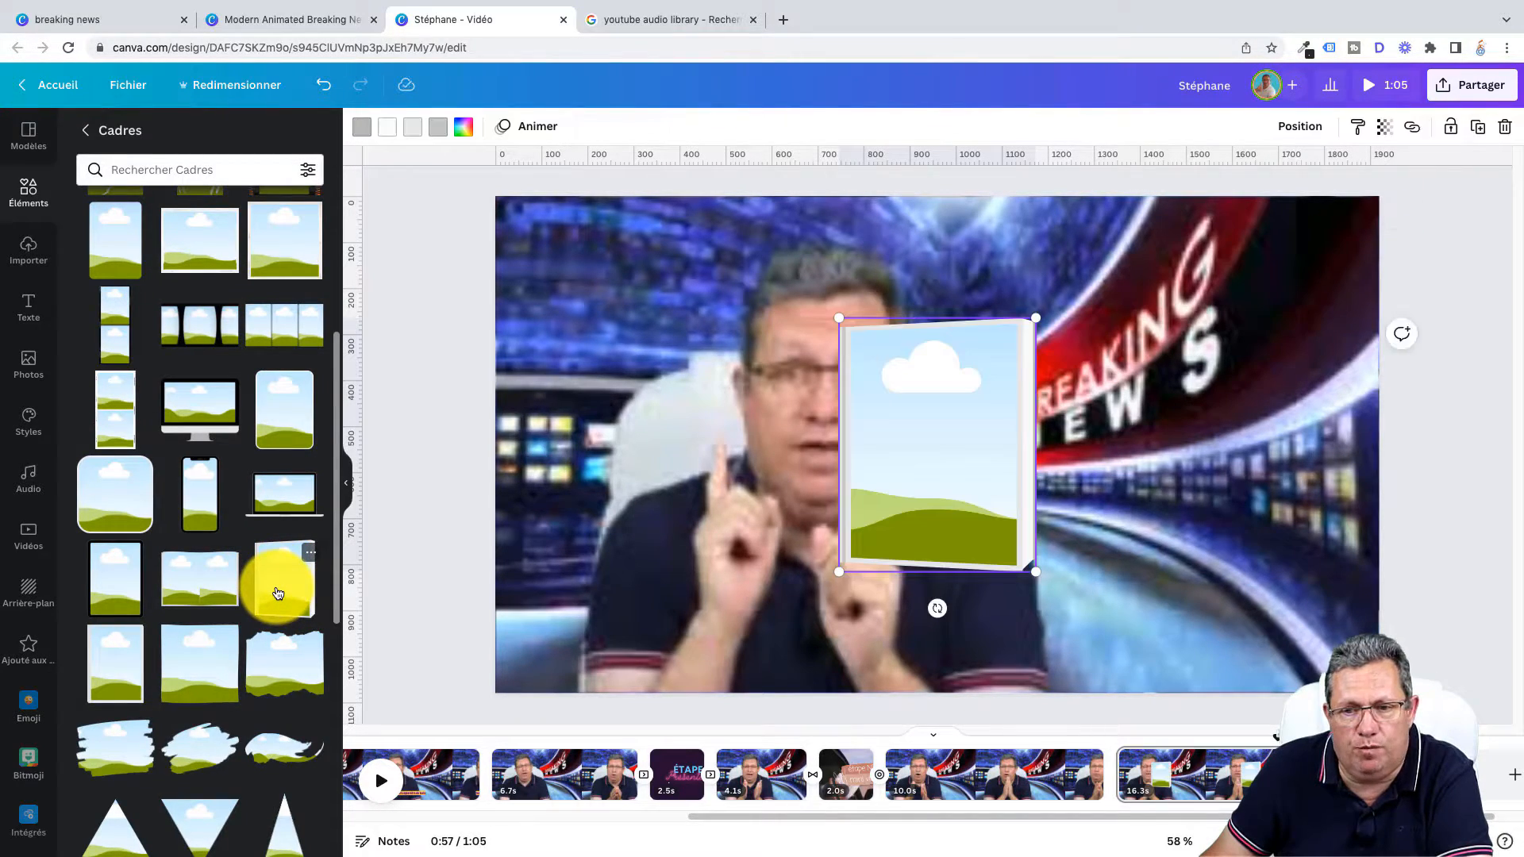
# Move the book-shaped frame onto the BREAKING NEWS lettering and fill it with the recently used 17-second keyboard typing clip.
pyautogui.moveTo(932, 541); pyautogui.dragTo(1211, 458)
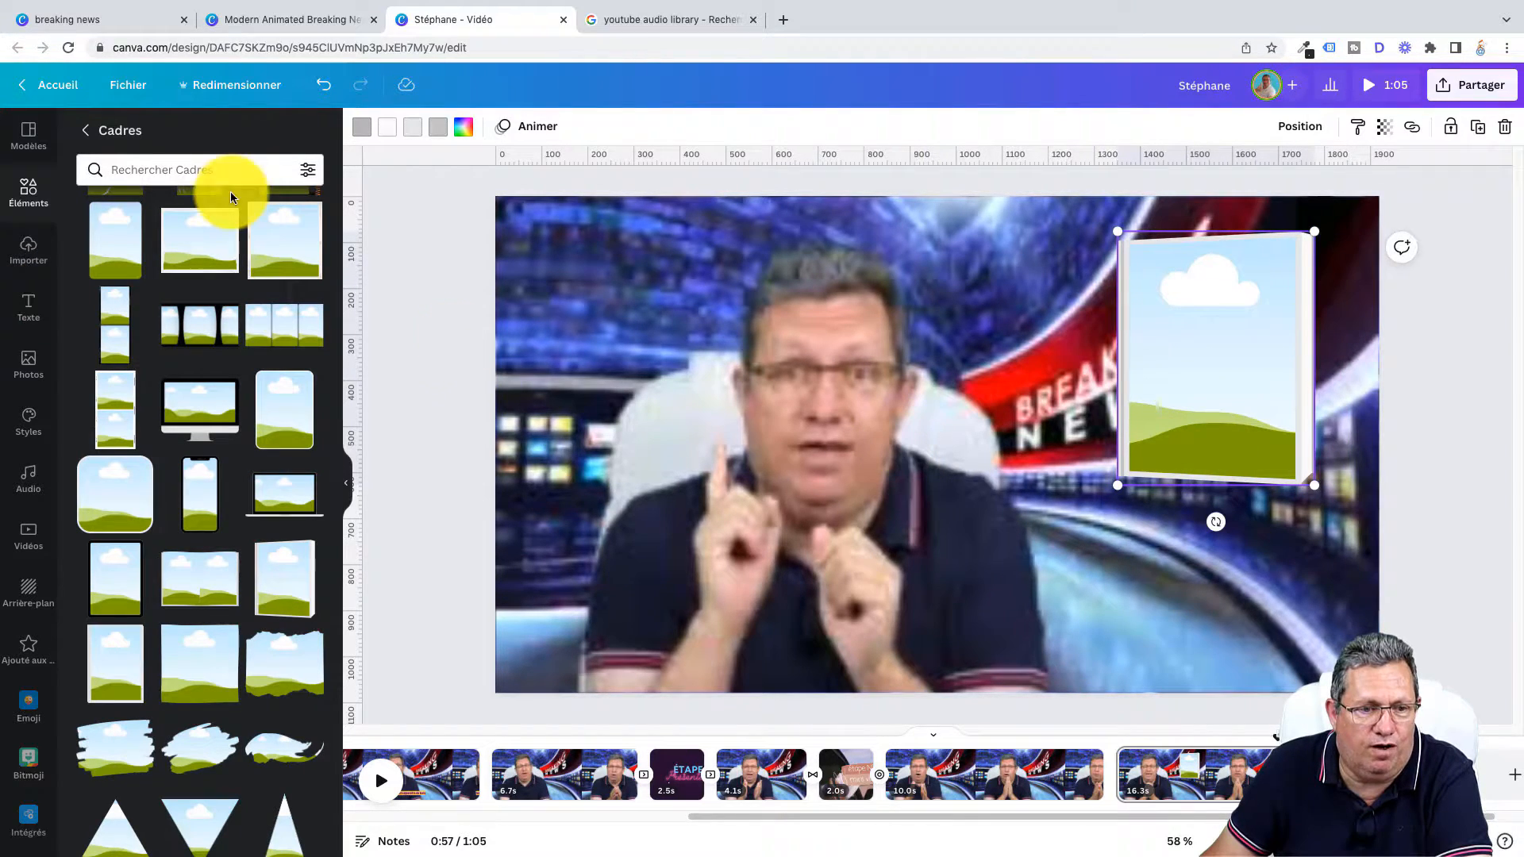
pyautogui.click(28, 534)
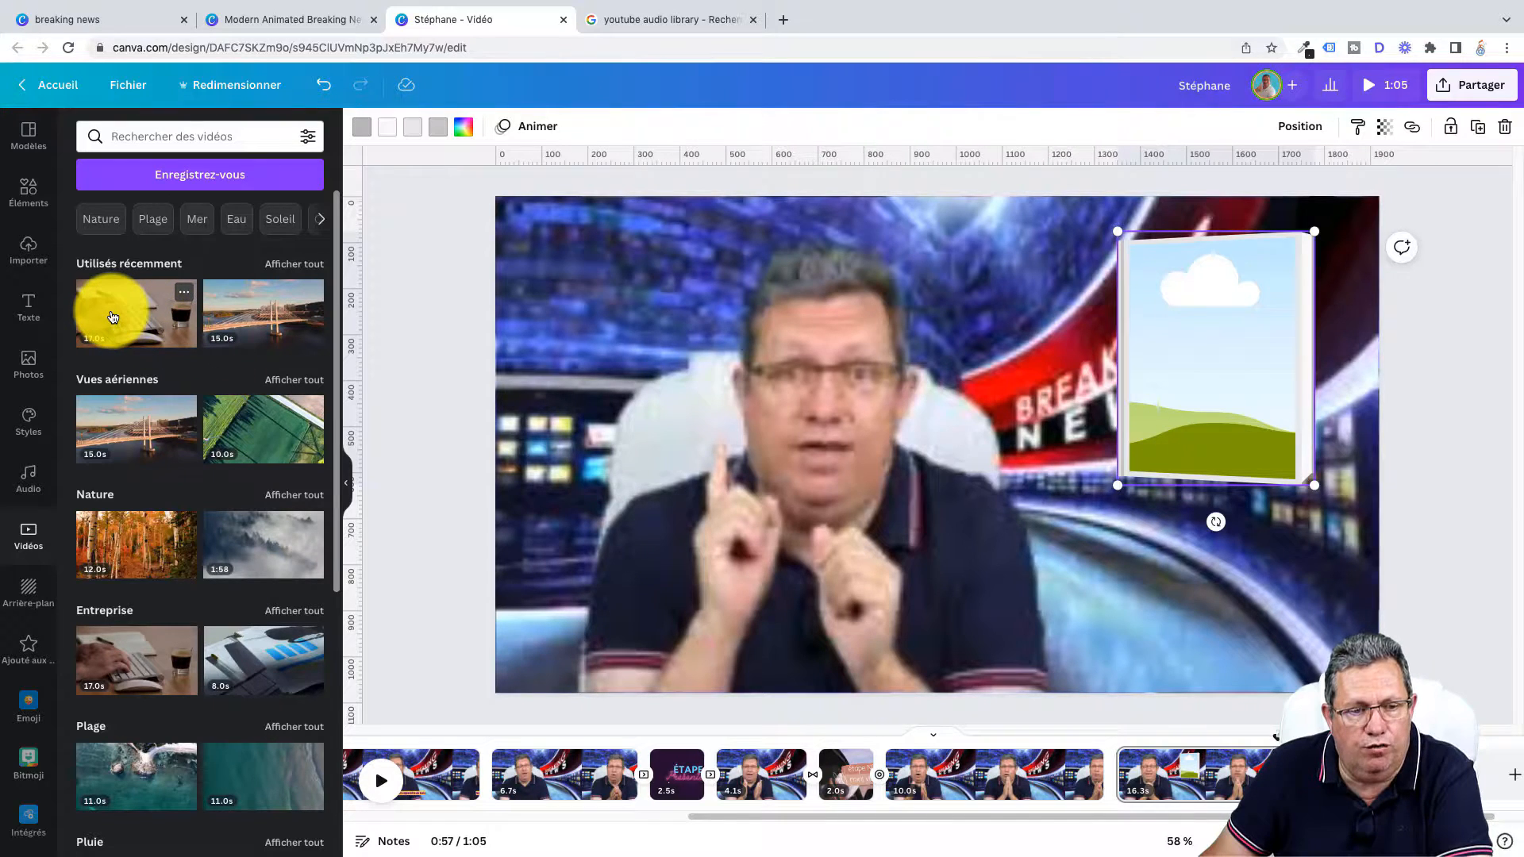
pyautogui.moveTo(112, 317); pyautogui.dragTo(1151, 343)
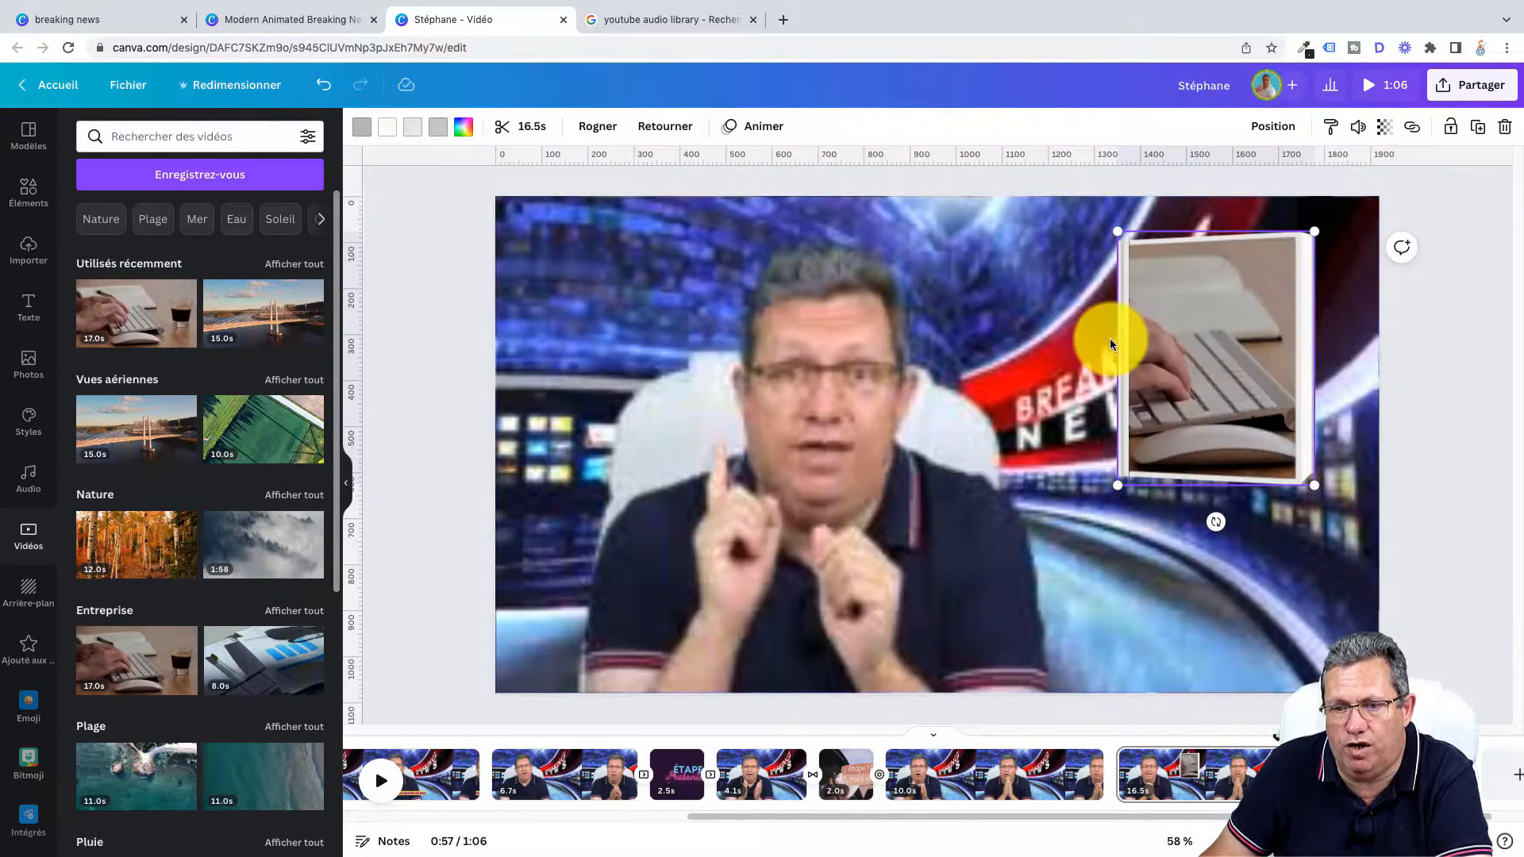
# Reposition the keyboard clip inside the book frame so the typing hands sit within the visible area.
pyautogui.doubleClick(1192, 401)
pyautogui.moveTo(1193, 401); pyautogui.dragTo(1223, 408)
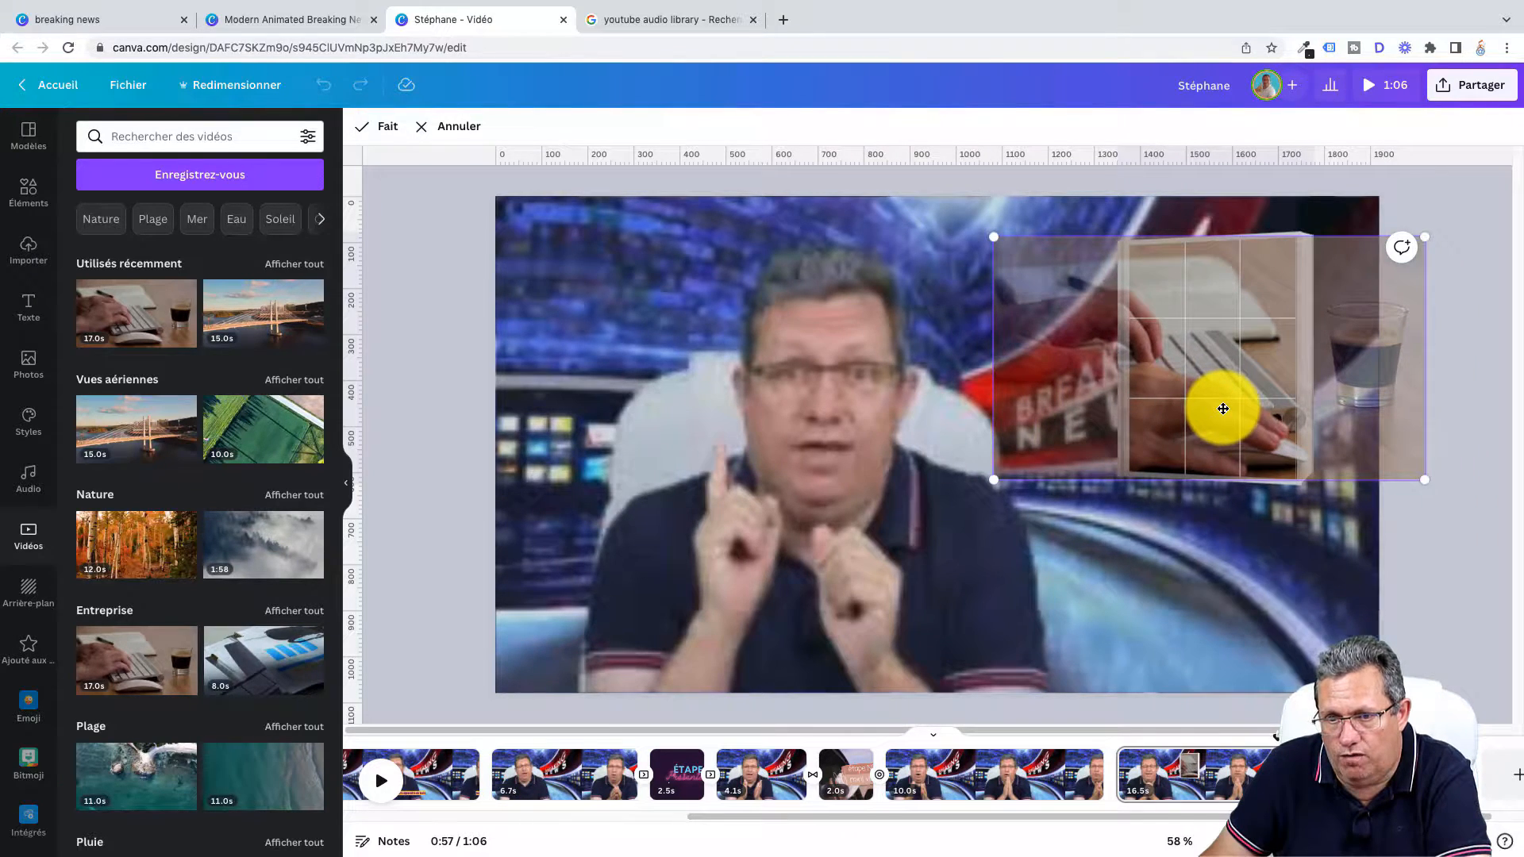
pyautogui.click(381, 134)
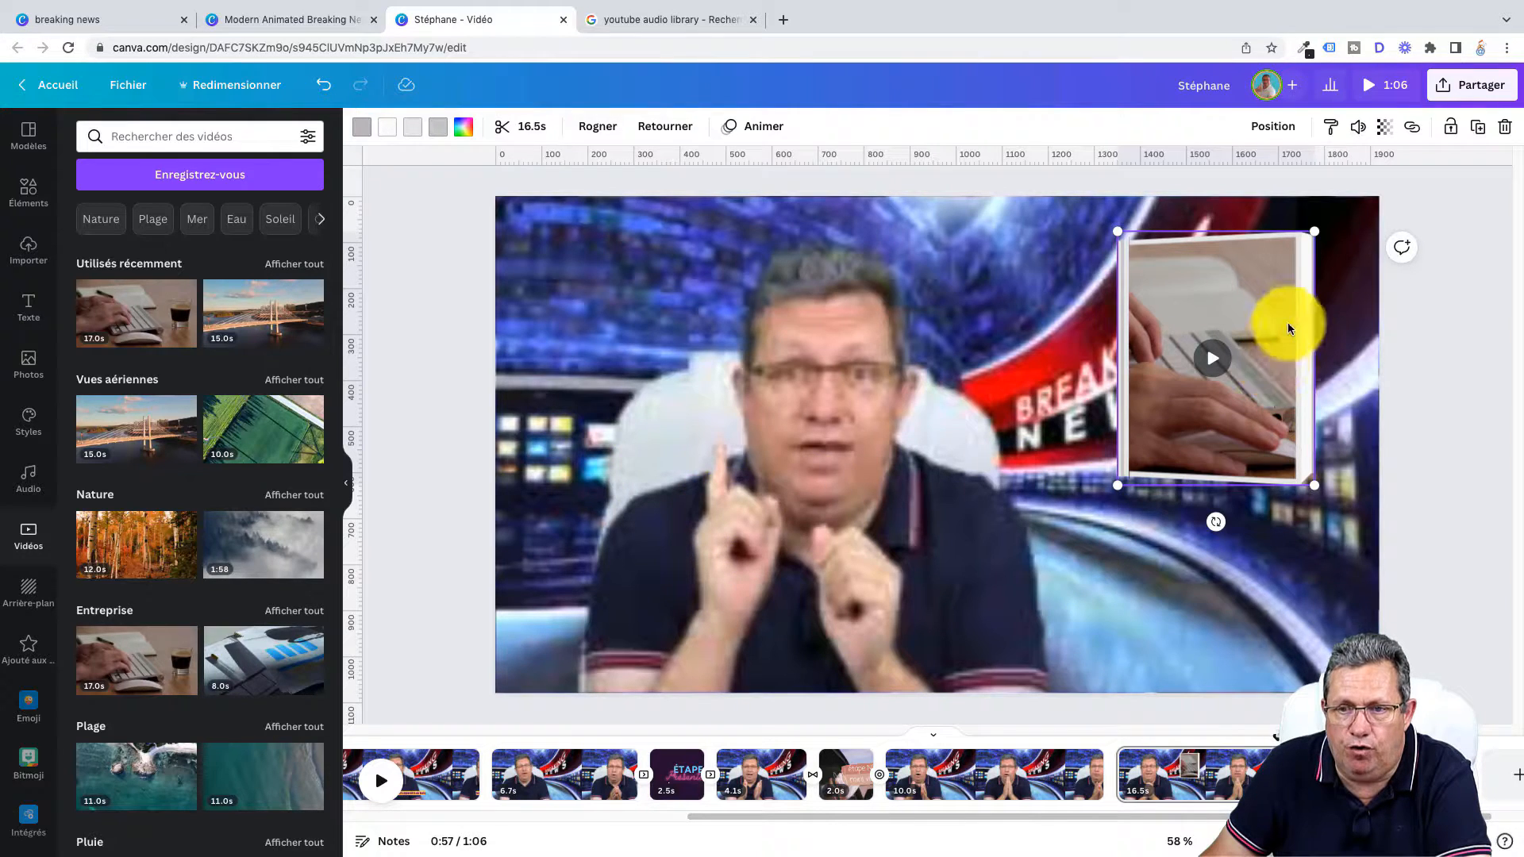
# Apply the Pop animation on entrance to the book frame and preview it by playing the video from about 0:47.
pyautogui.click(753, 127)
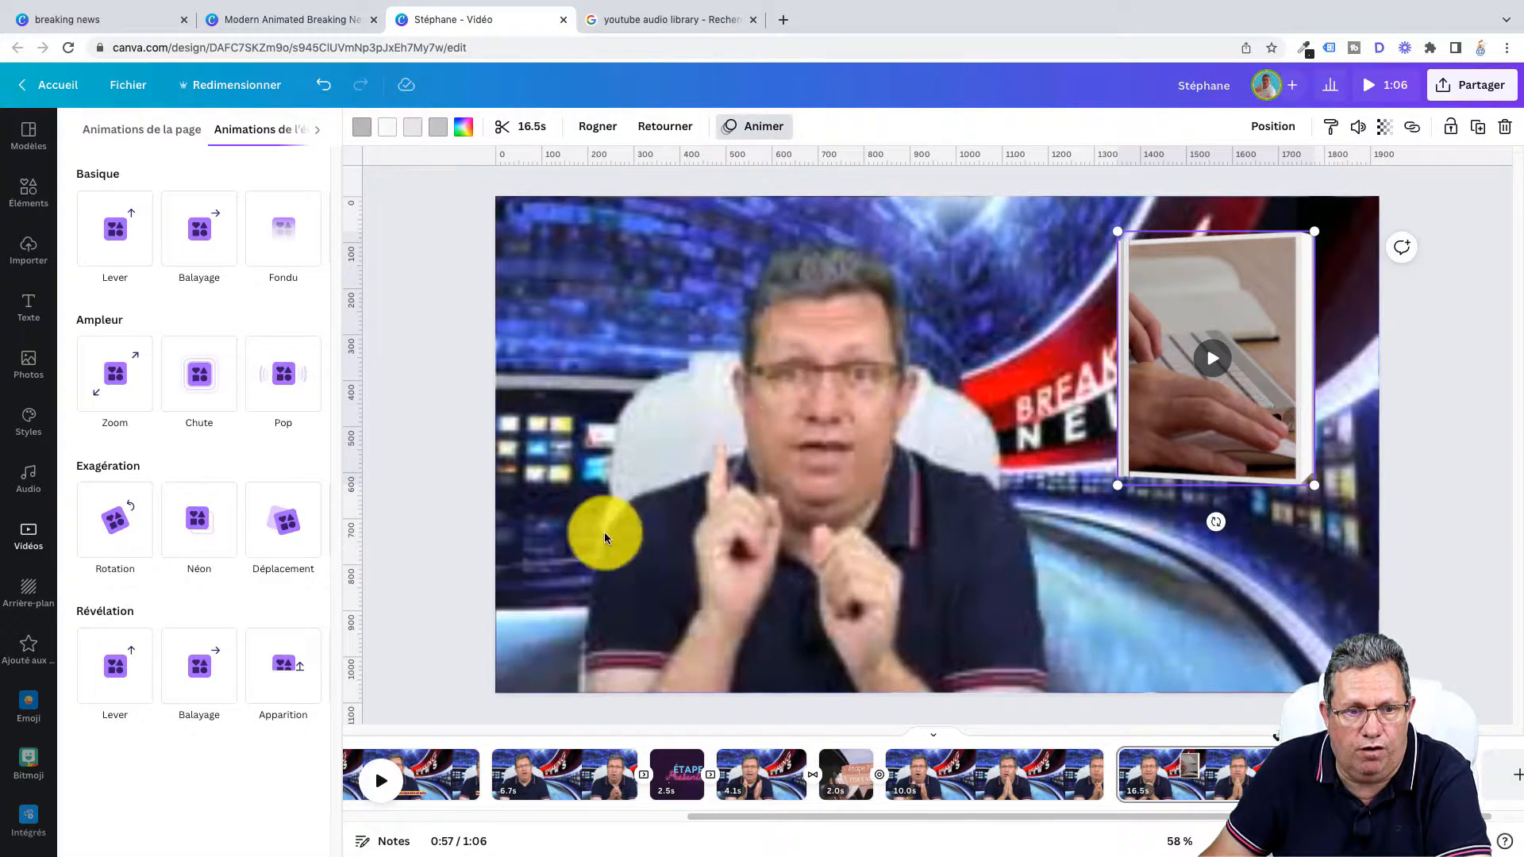
pyautogui.click(284, 381)
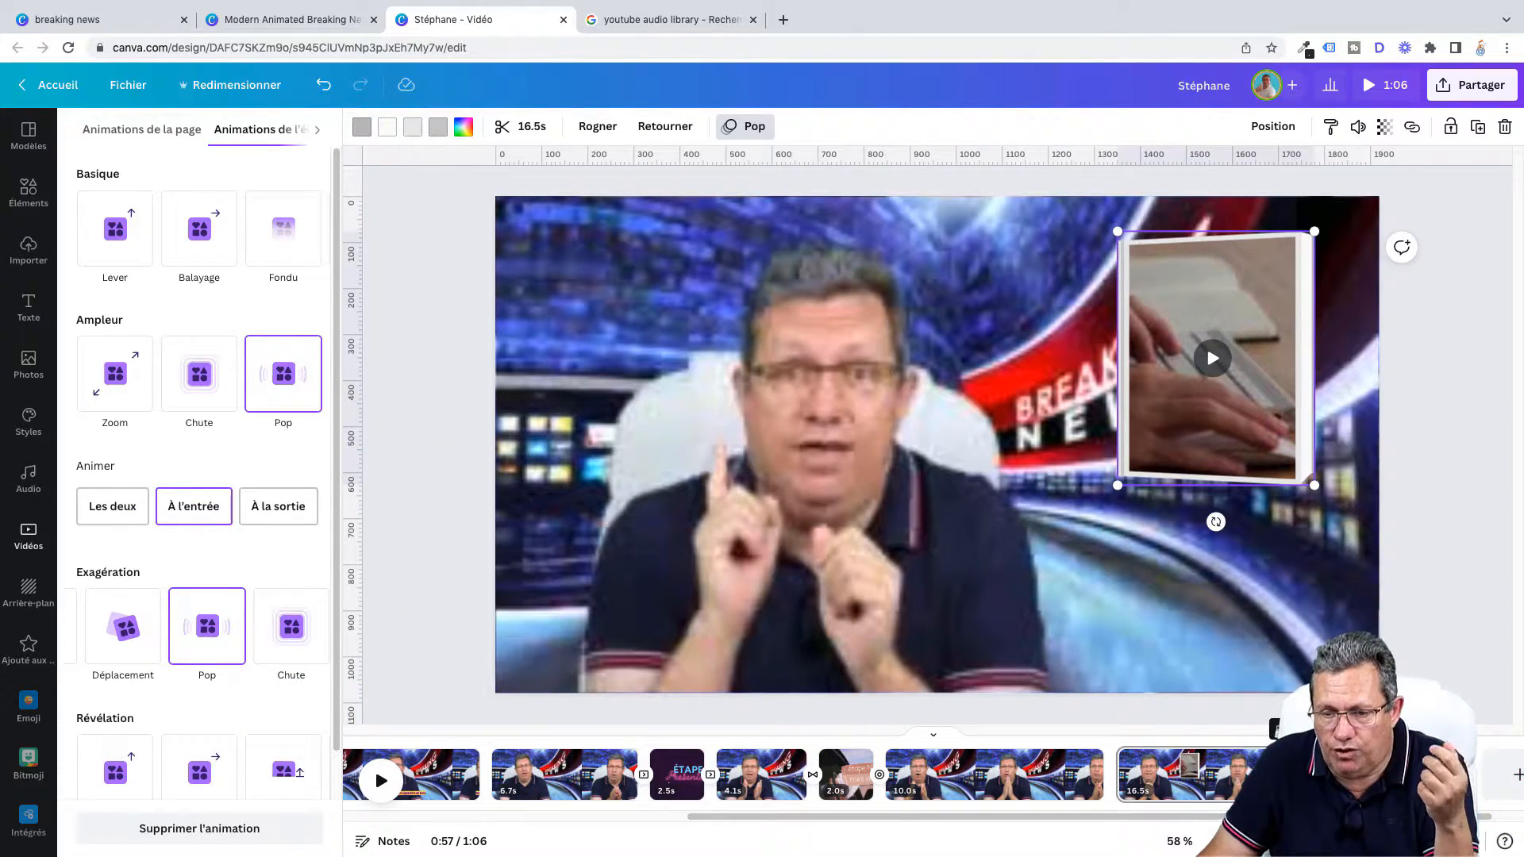
pyautogui.click(1273, 736)
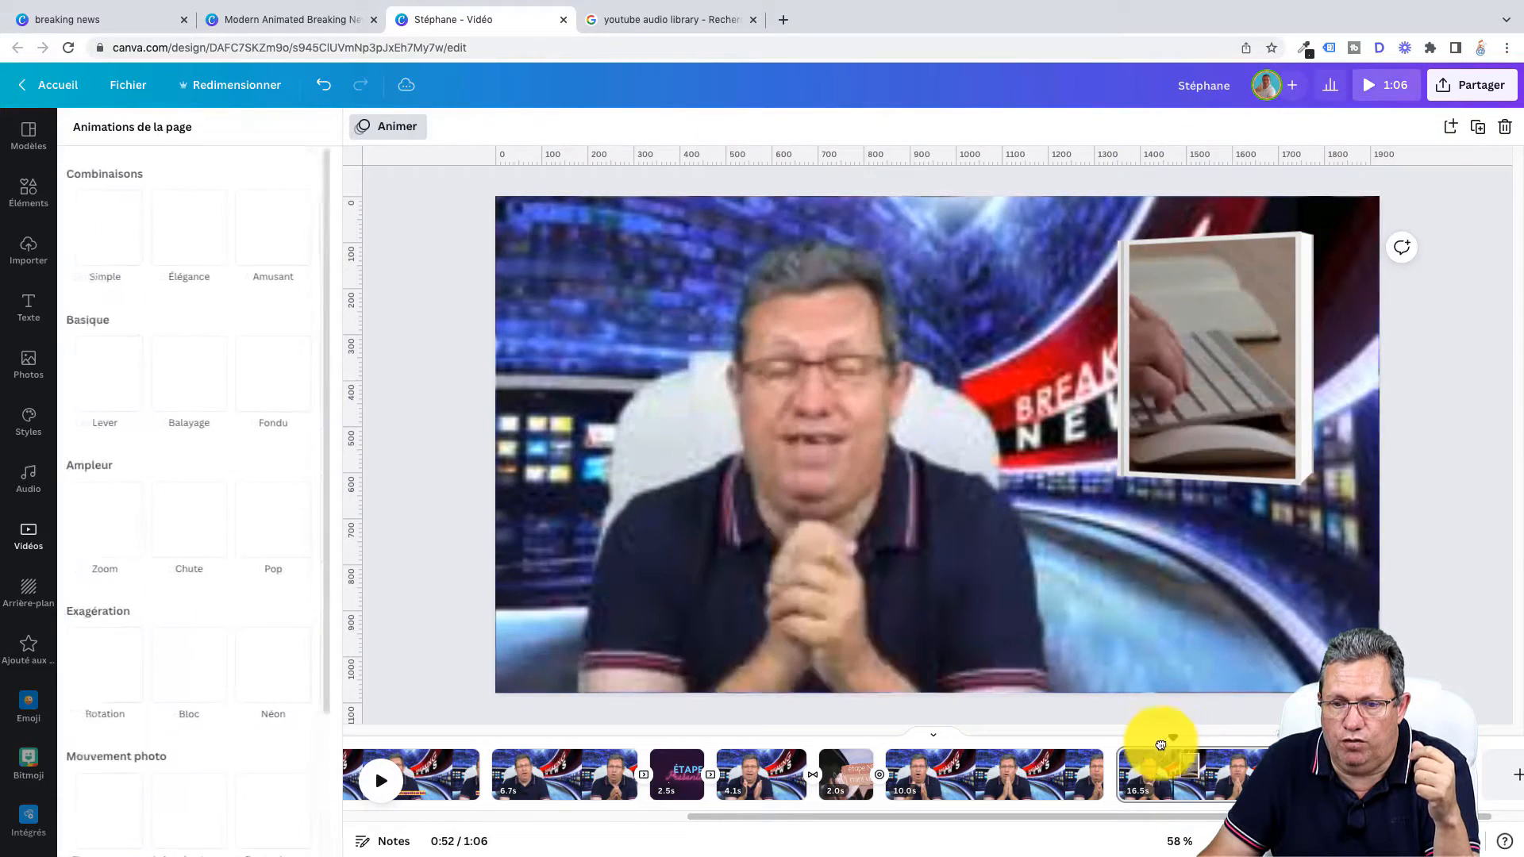
pyautogui.click(1070, 750)
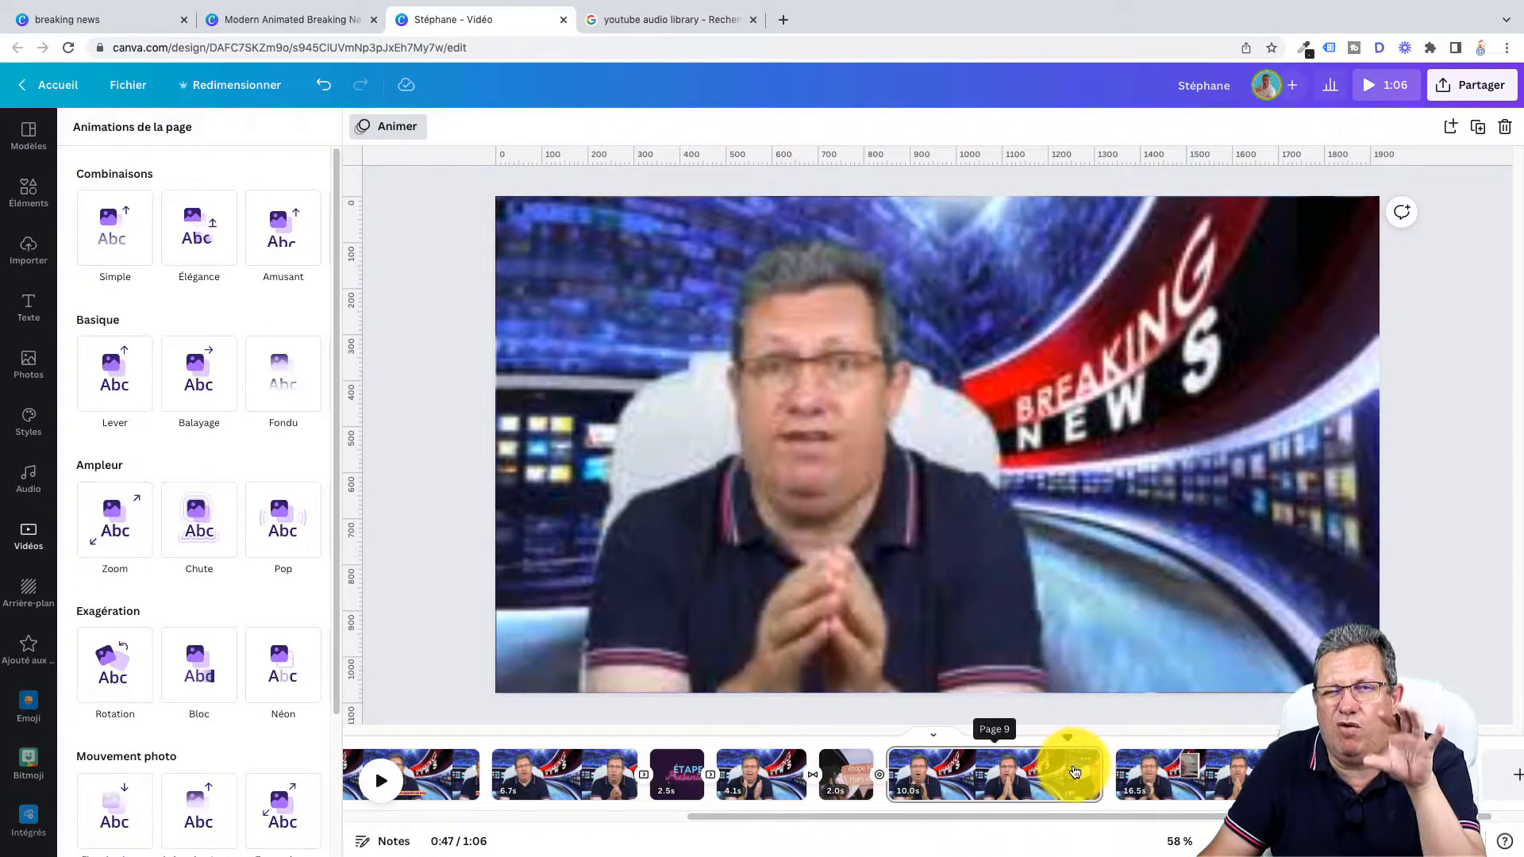
pyautogui.click(393, 786)
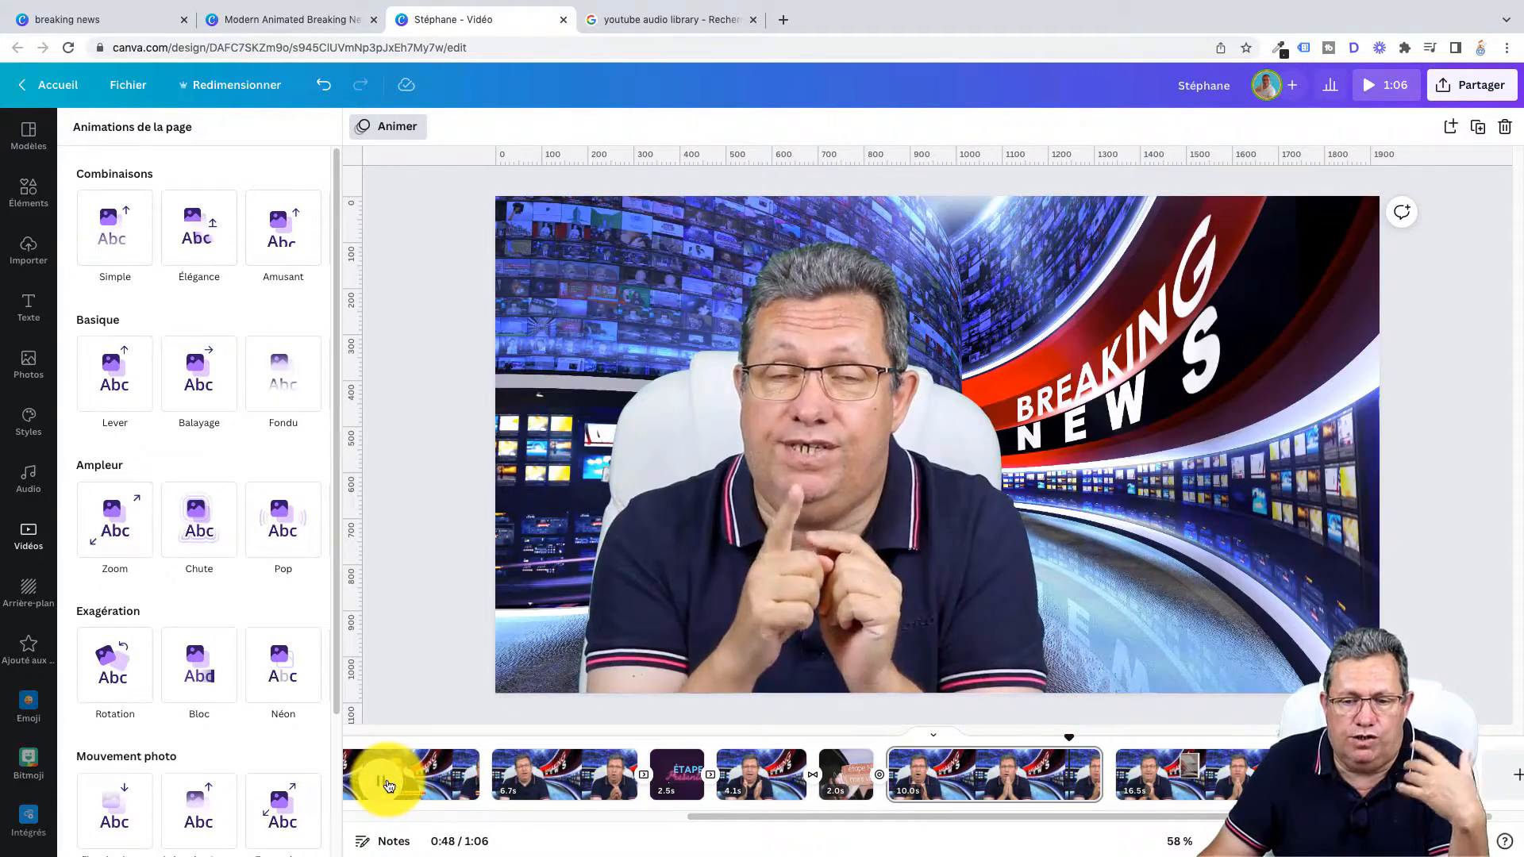
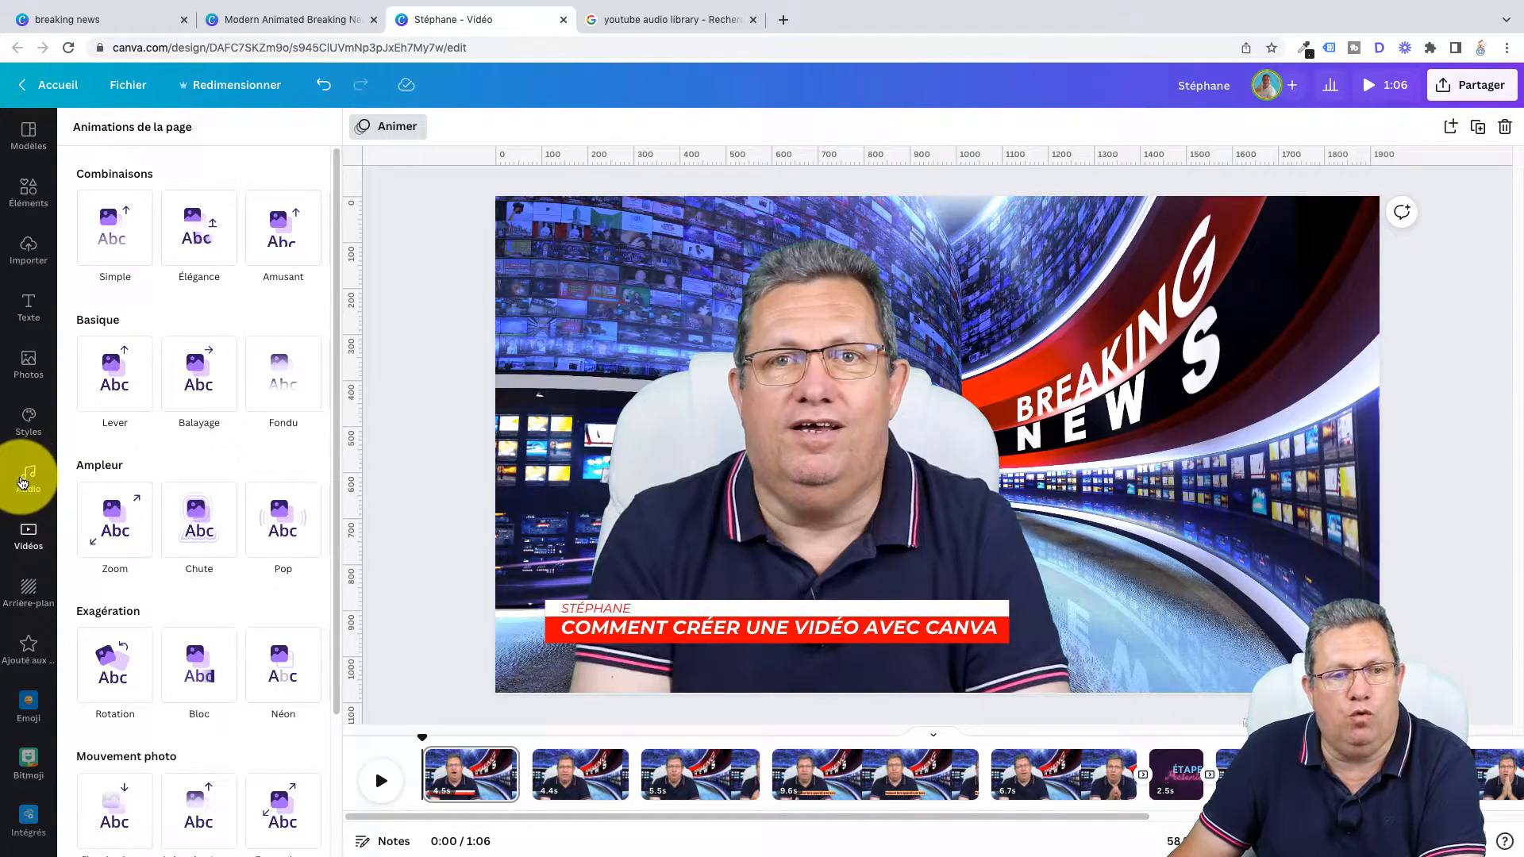
# Search the audio library for "plop" and listen to several of the sounds, including Testicle Squish 2 and Drop Single Drip 3.
pyautogui.click(23, 482)
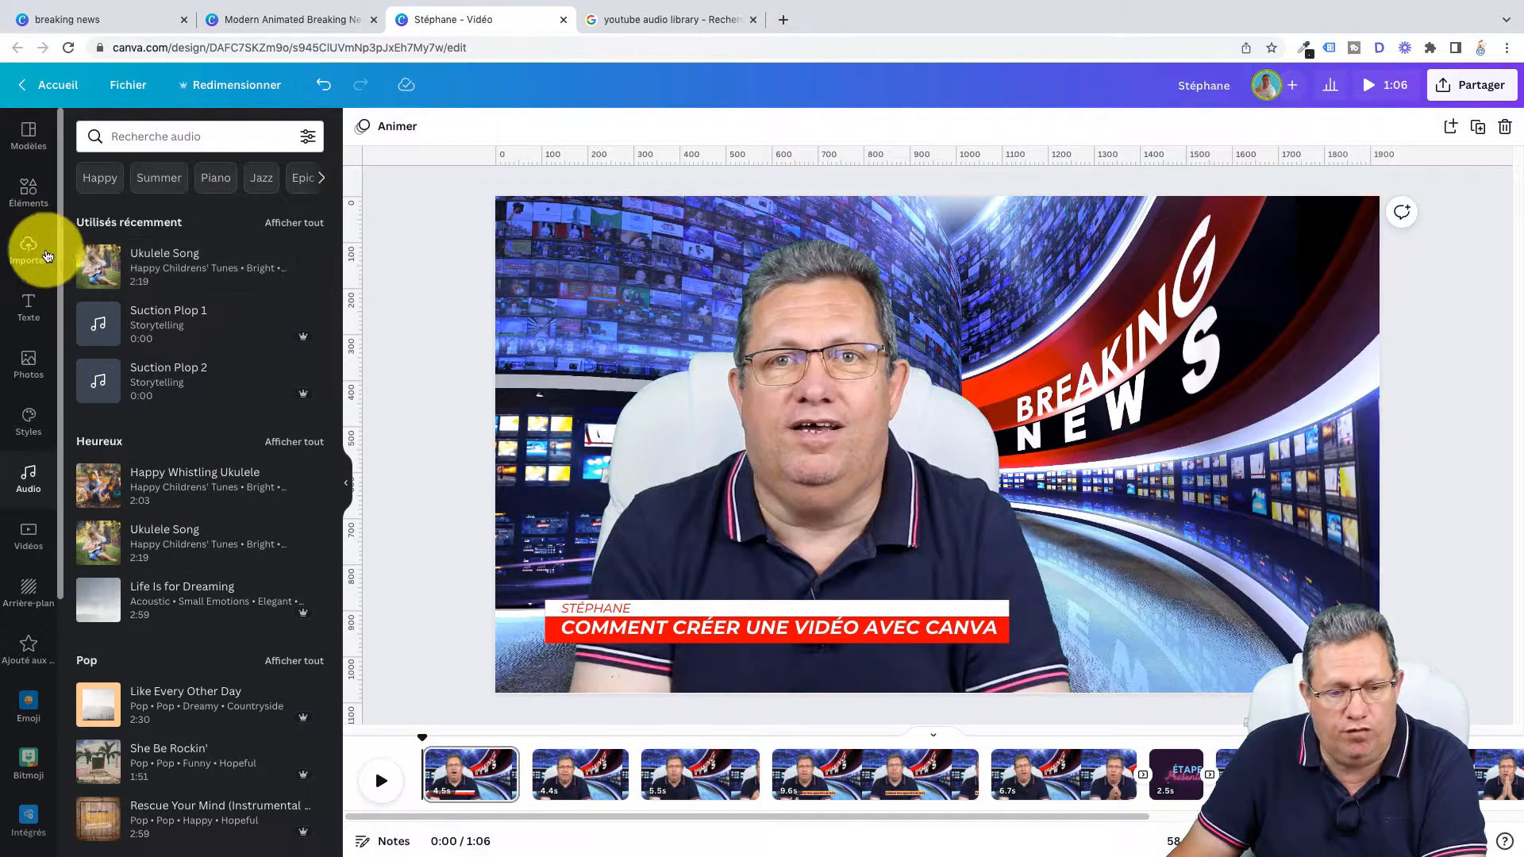
pyautogui.click(161, 137)
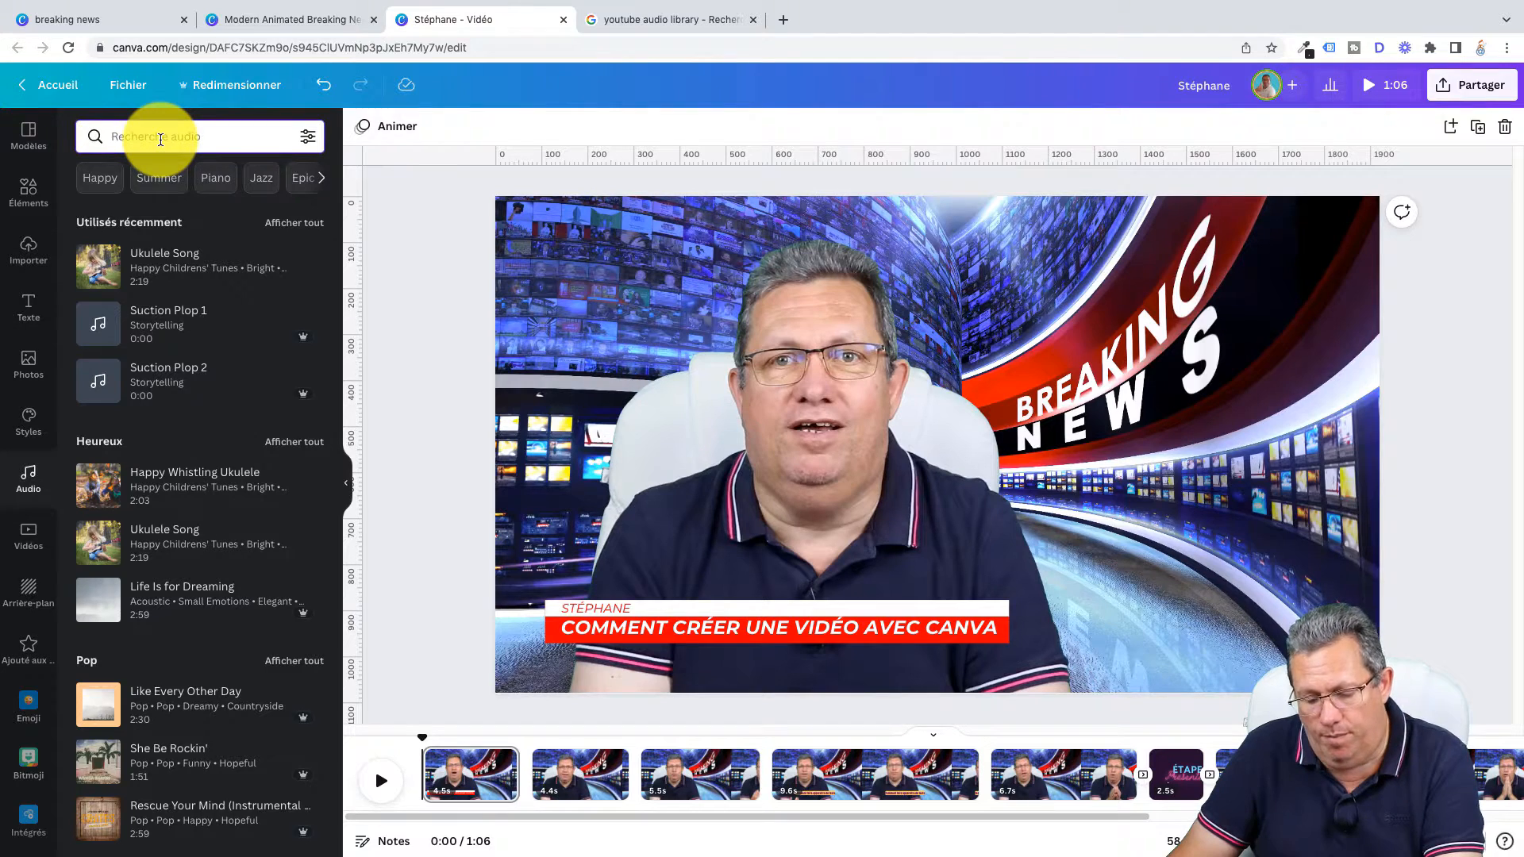
pyautogui.write('plop')
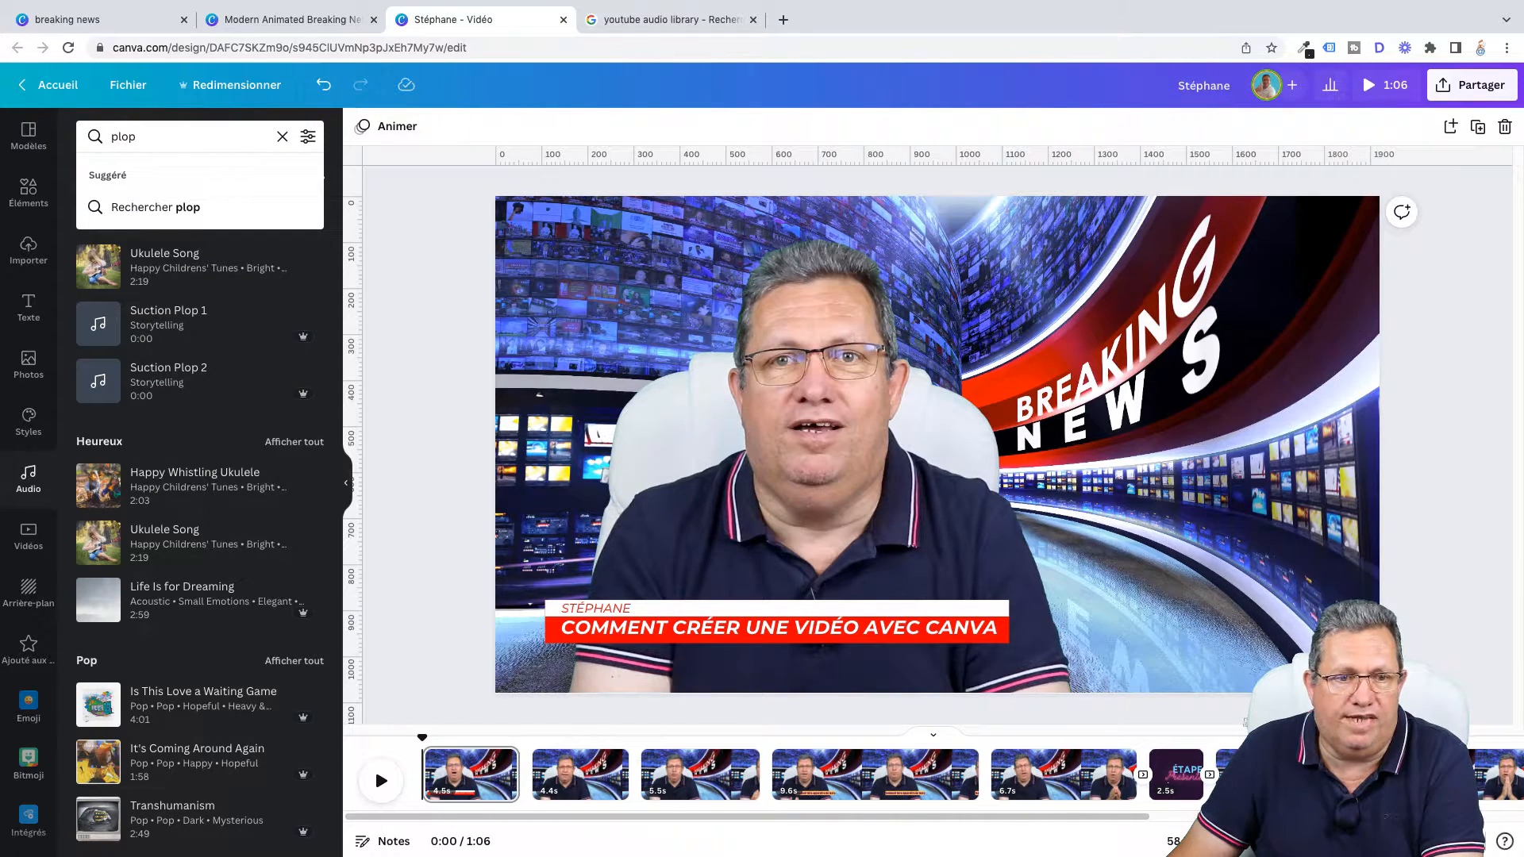
pyautogui.press('Return')
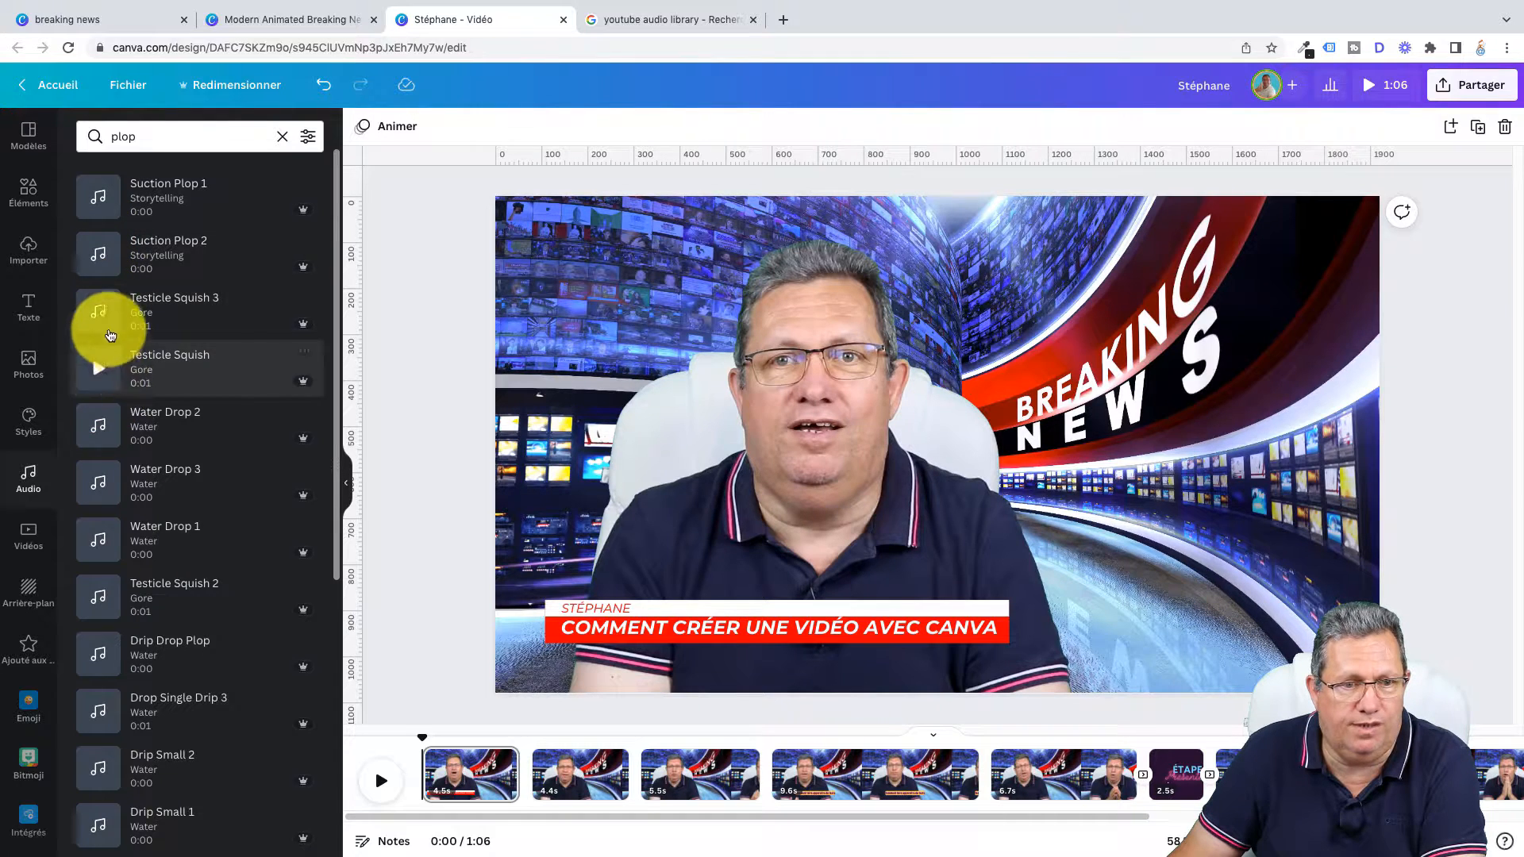
pyautogui.click(99, 369)
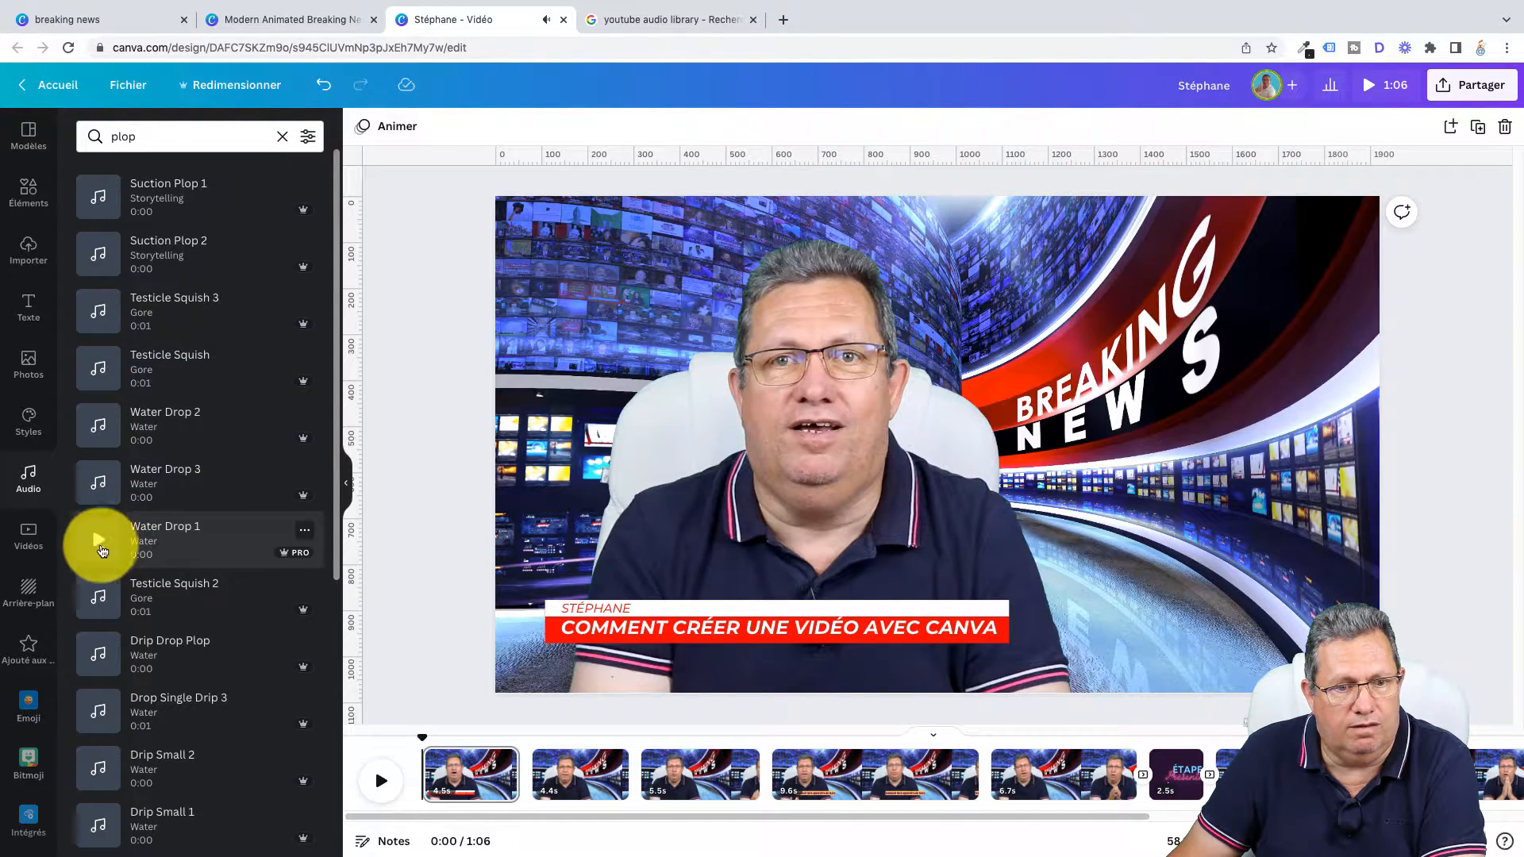
pyautogui.click(93, 599)
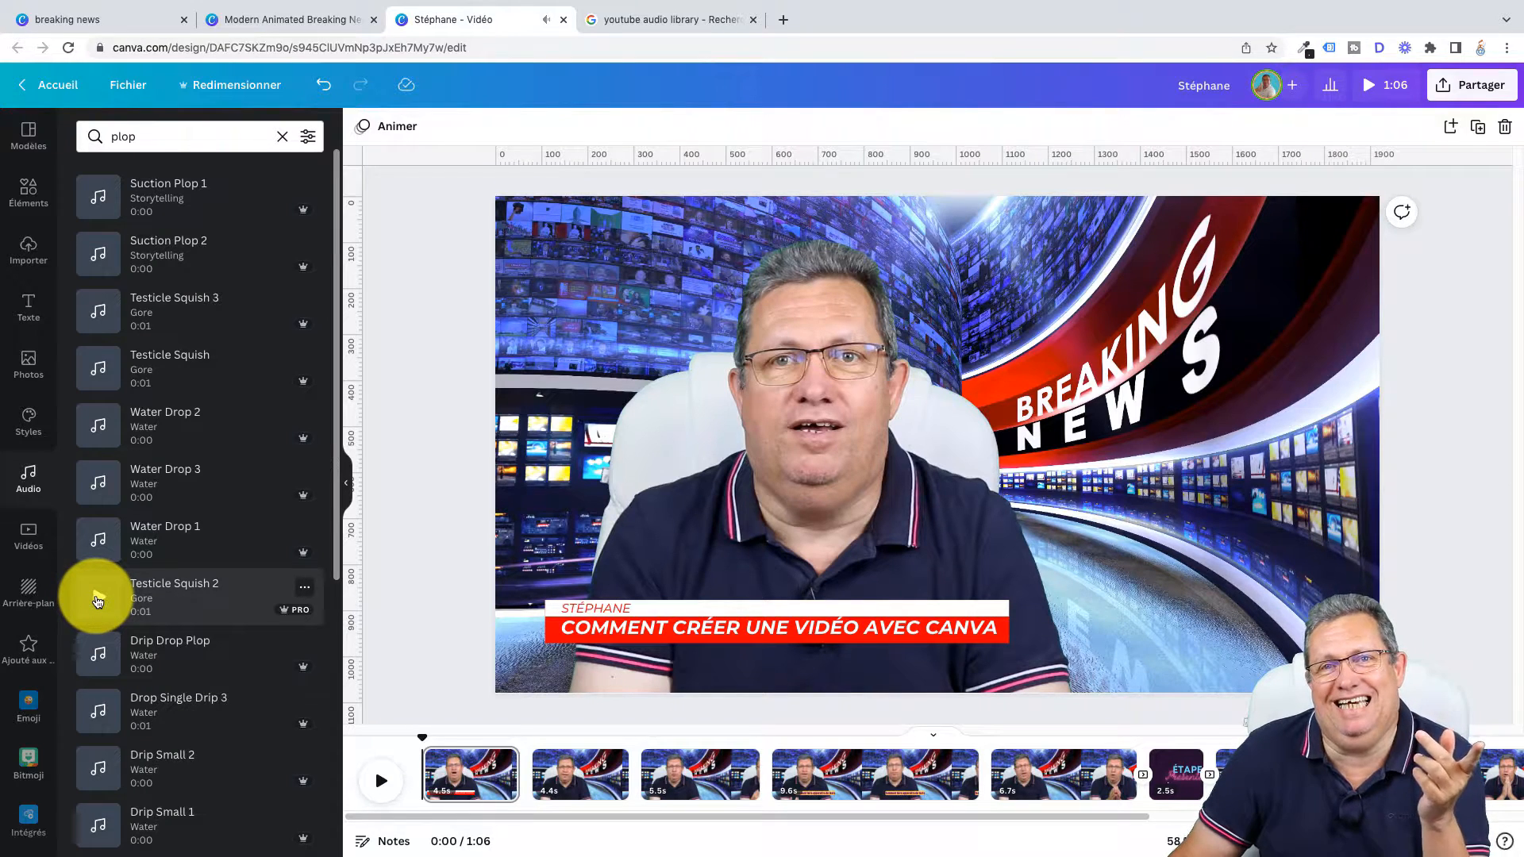
pyautogui.click(102, 715)
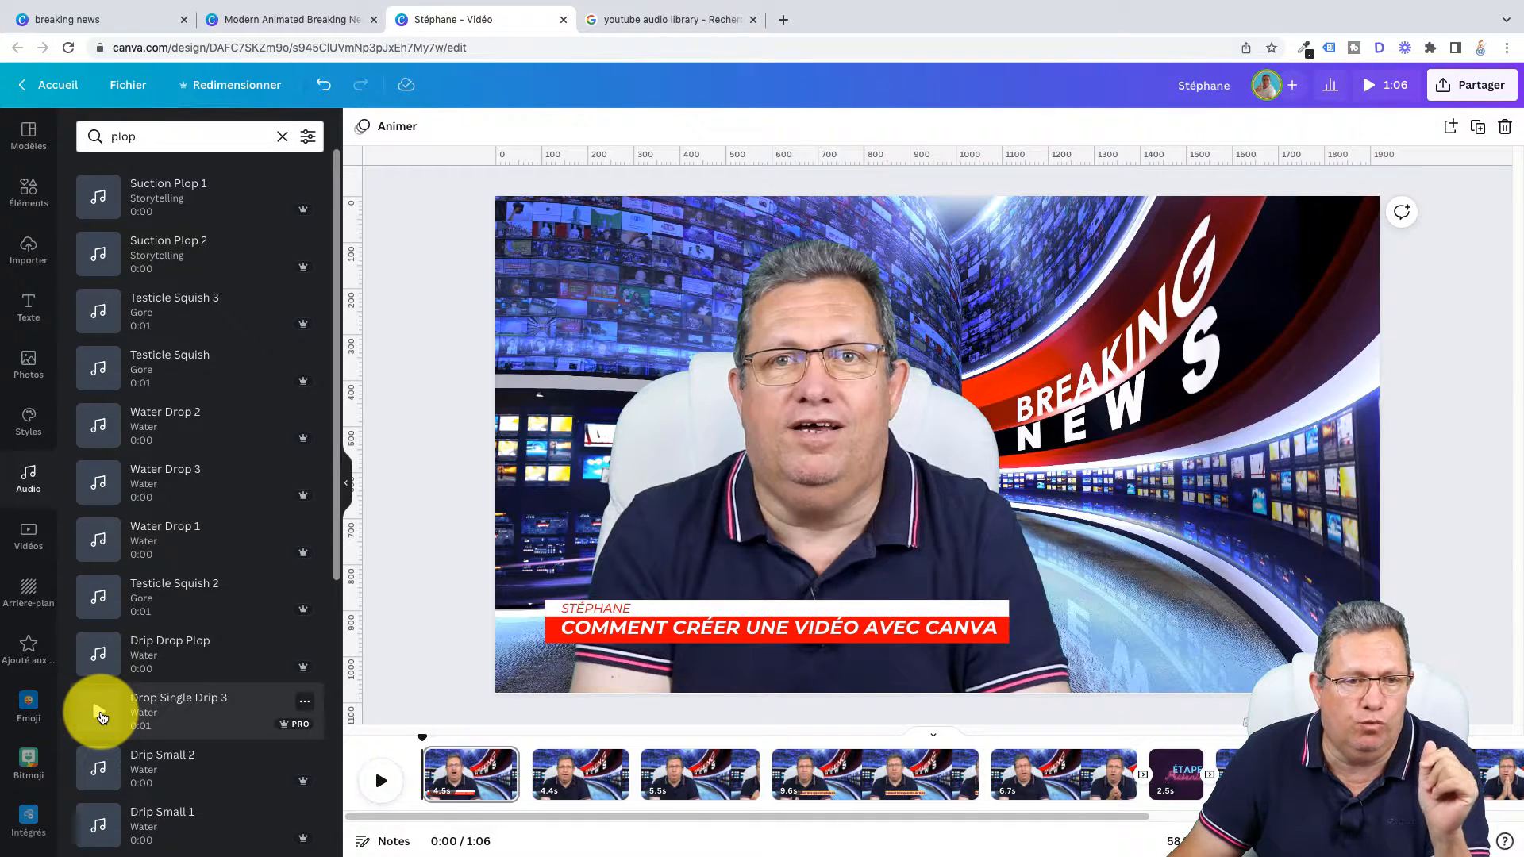
# Search the audio library for "whoosh" and listen to sounds such as Flame Whoosh 1 and Super Power Fly By 2.
pyautogui.click(105, 141)
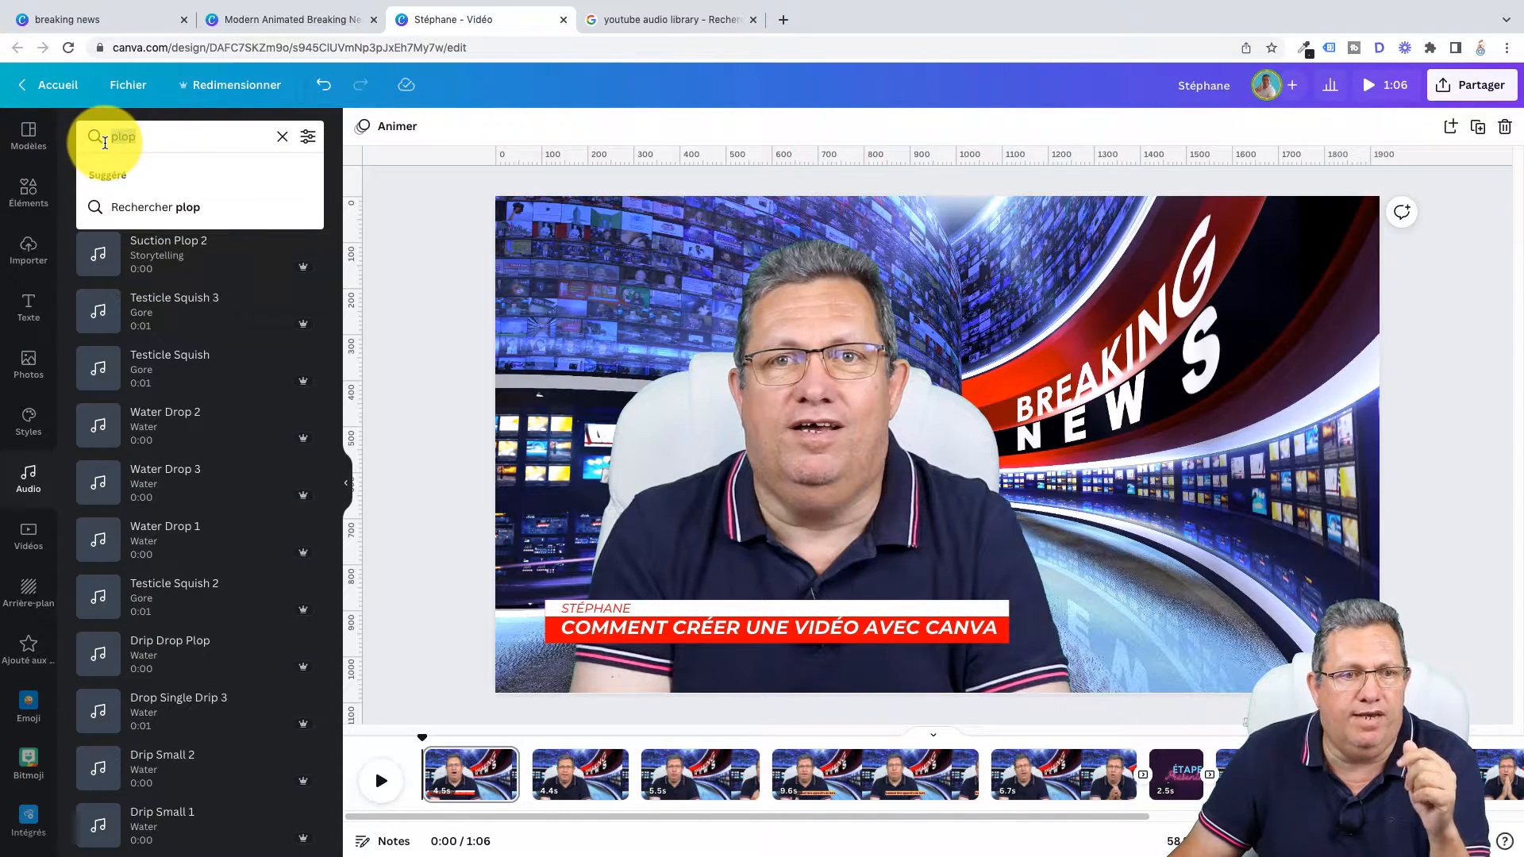
pyautogui.write('w')
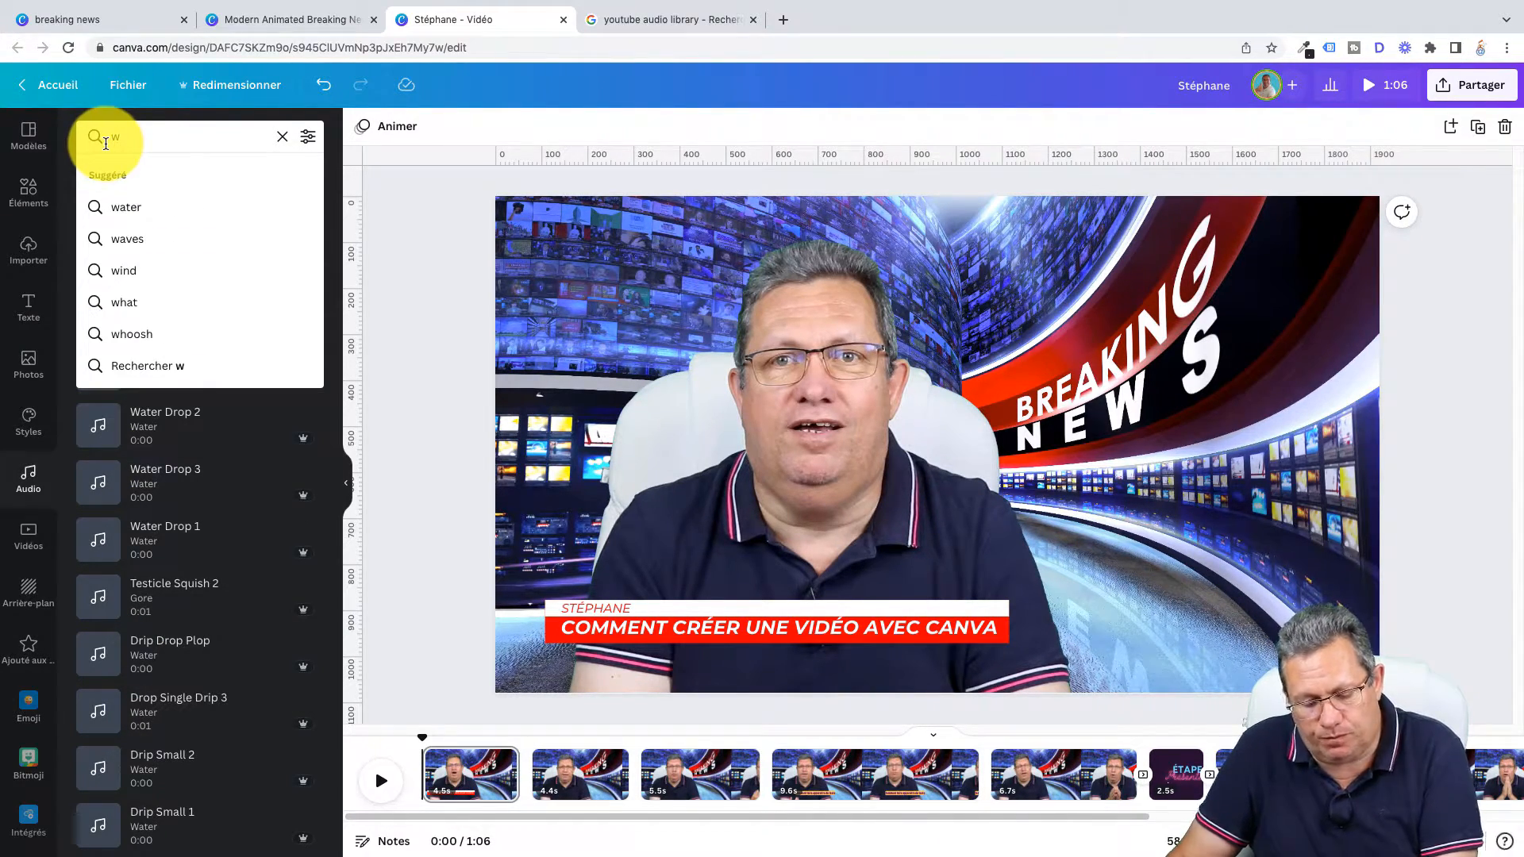
pyautogui.write('hoo')
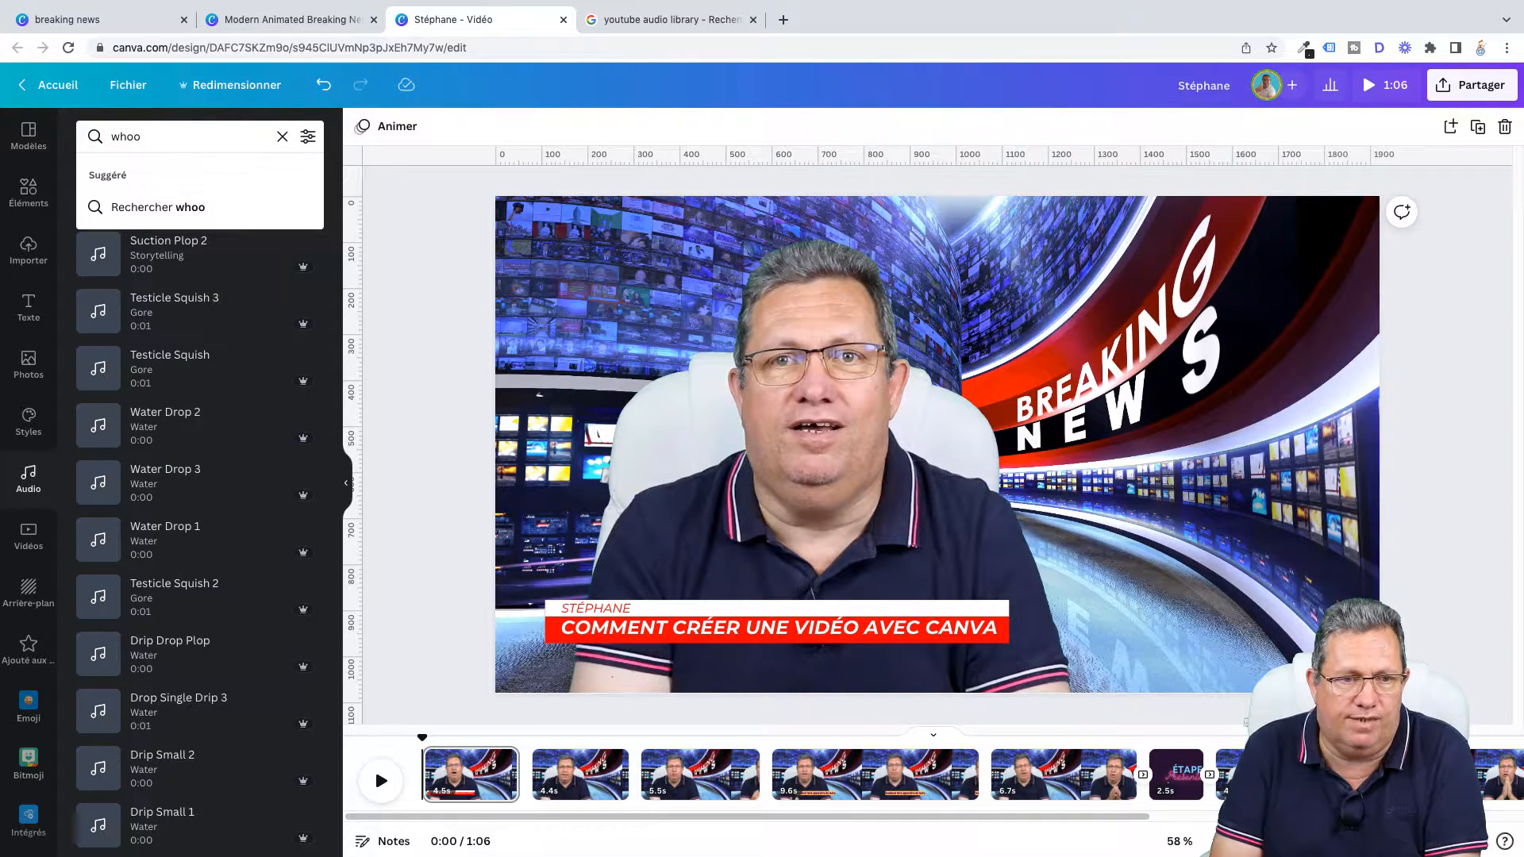
pyautogui.write('s')
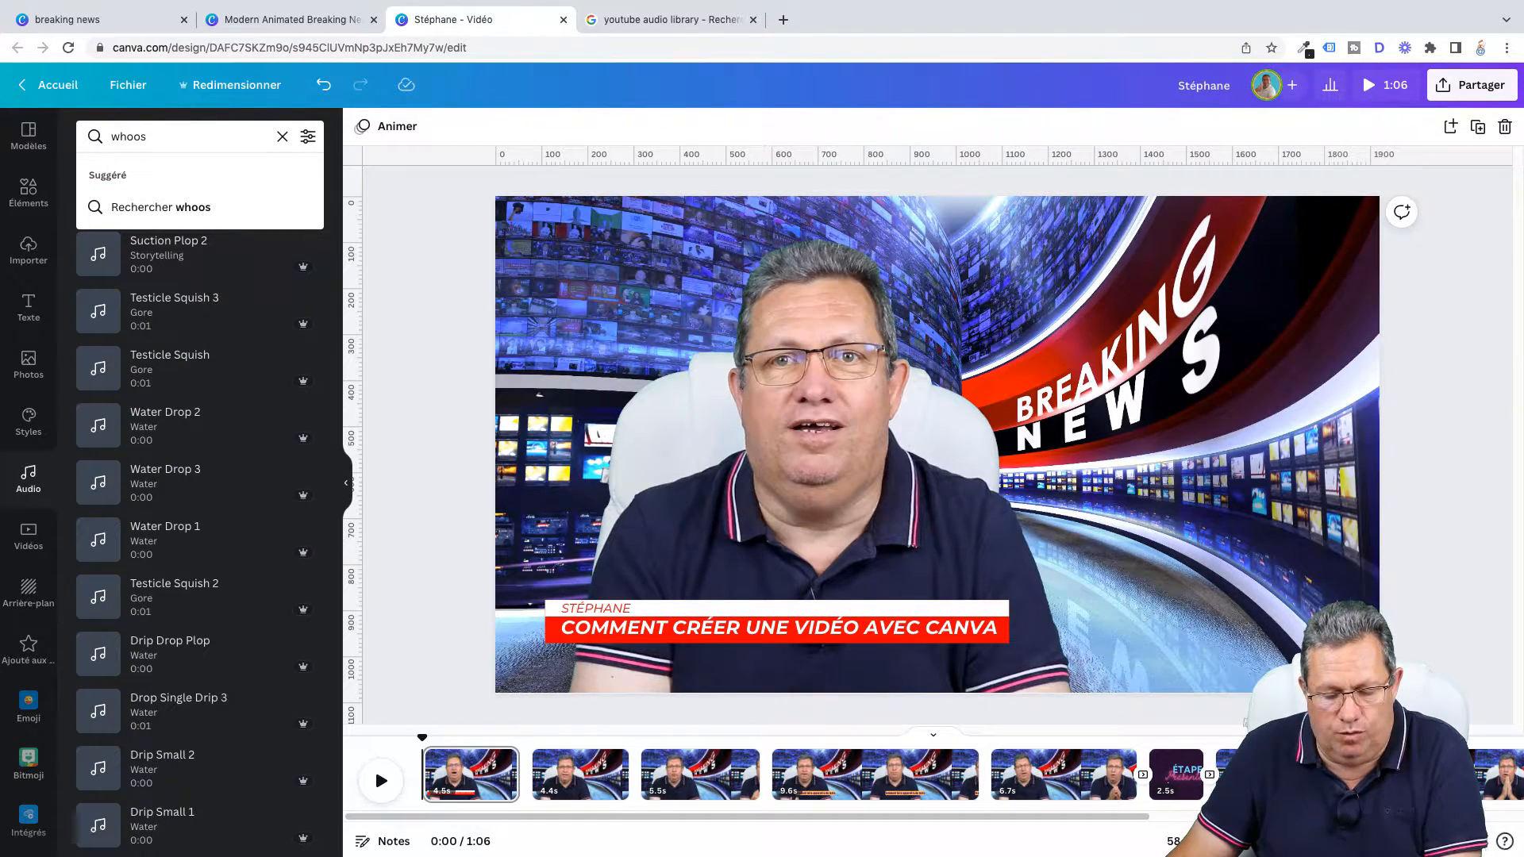
pyautogui.write('h')
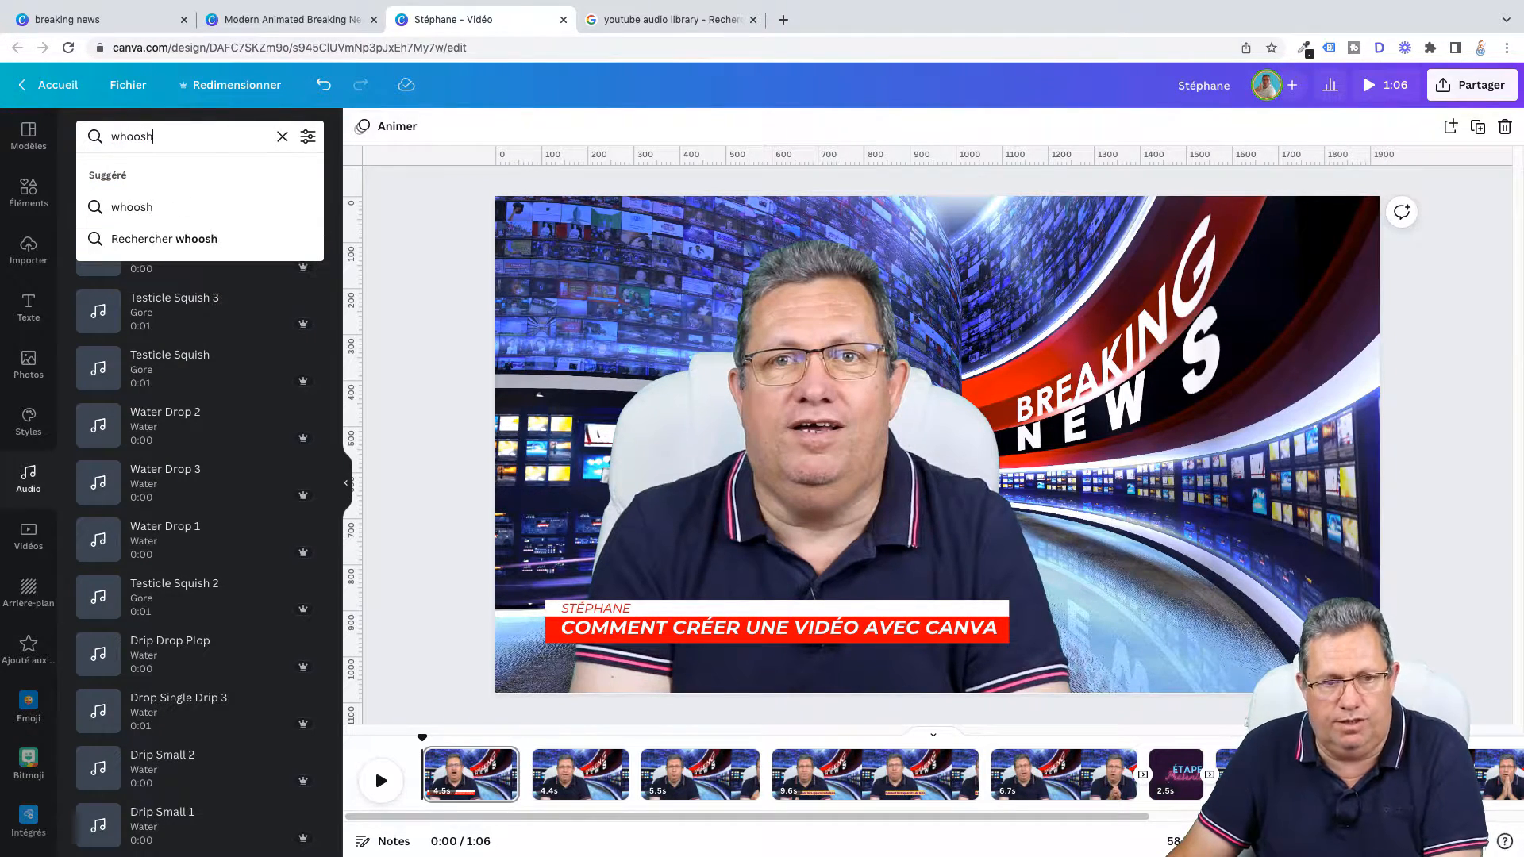
pyautogui.click(141, 207)
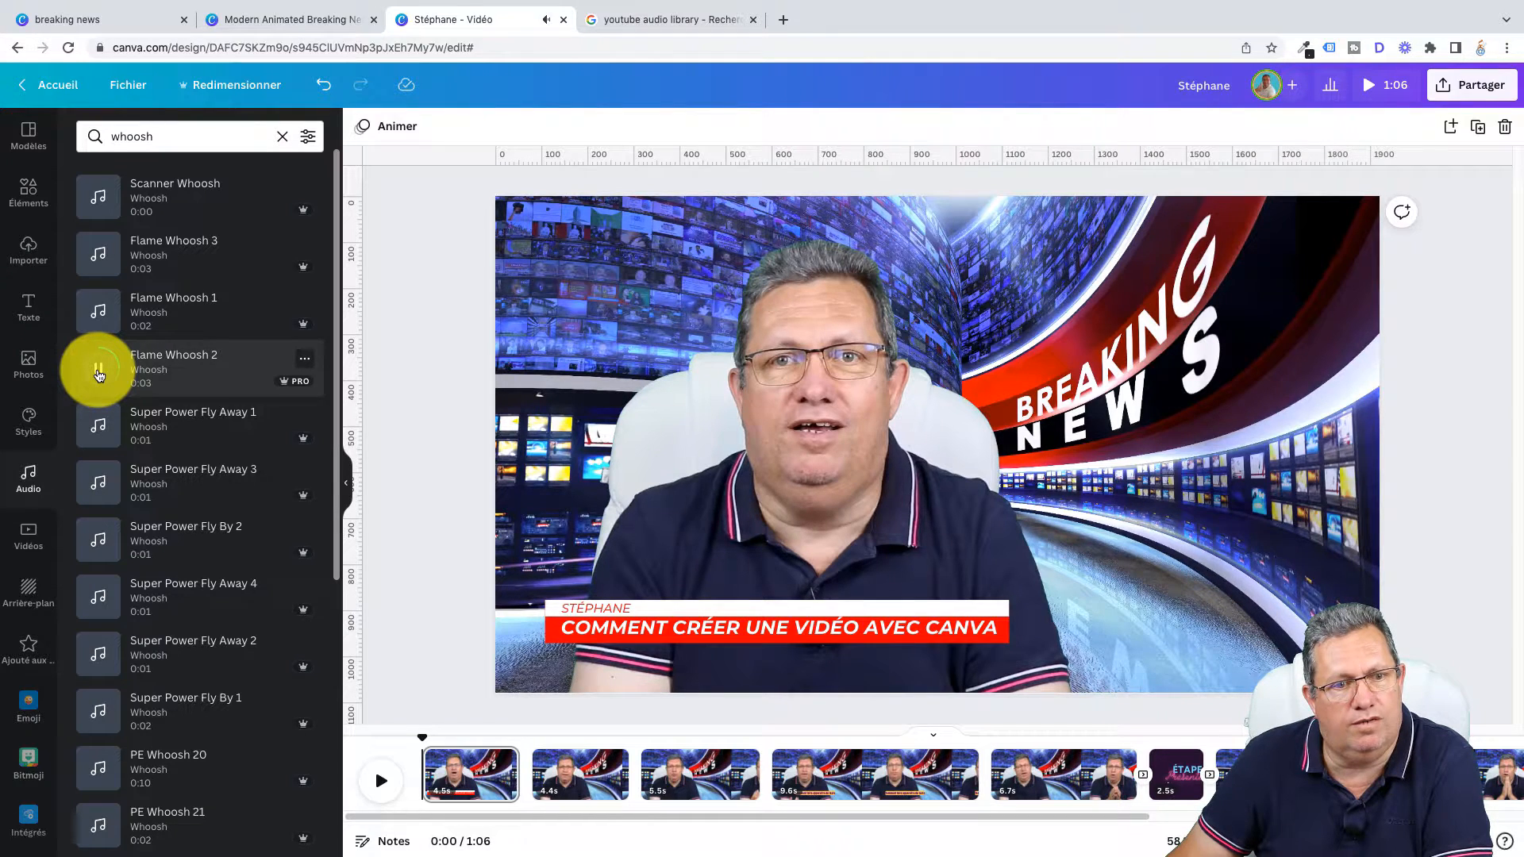
pyautogui.click(100, 314)
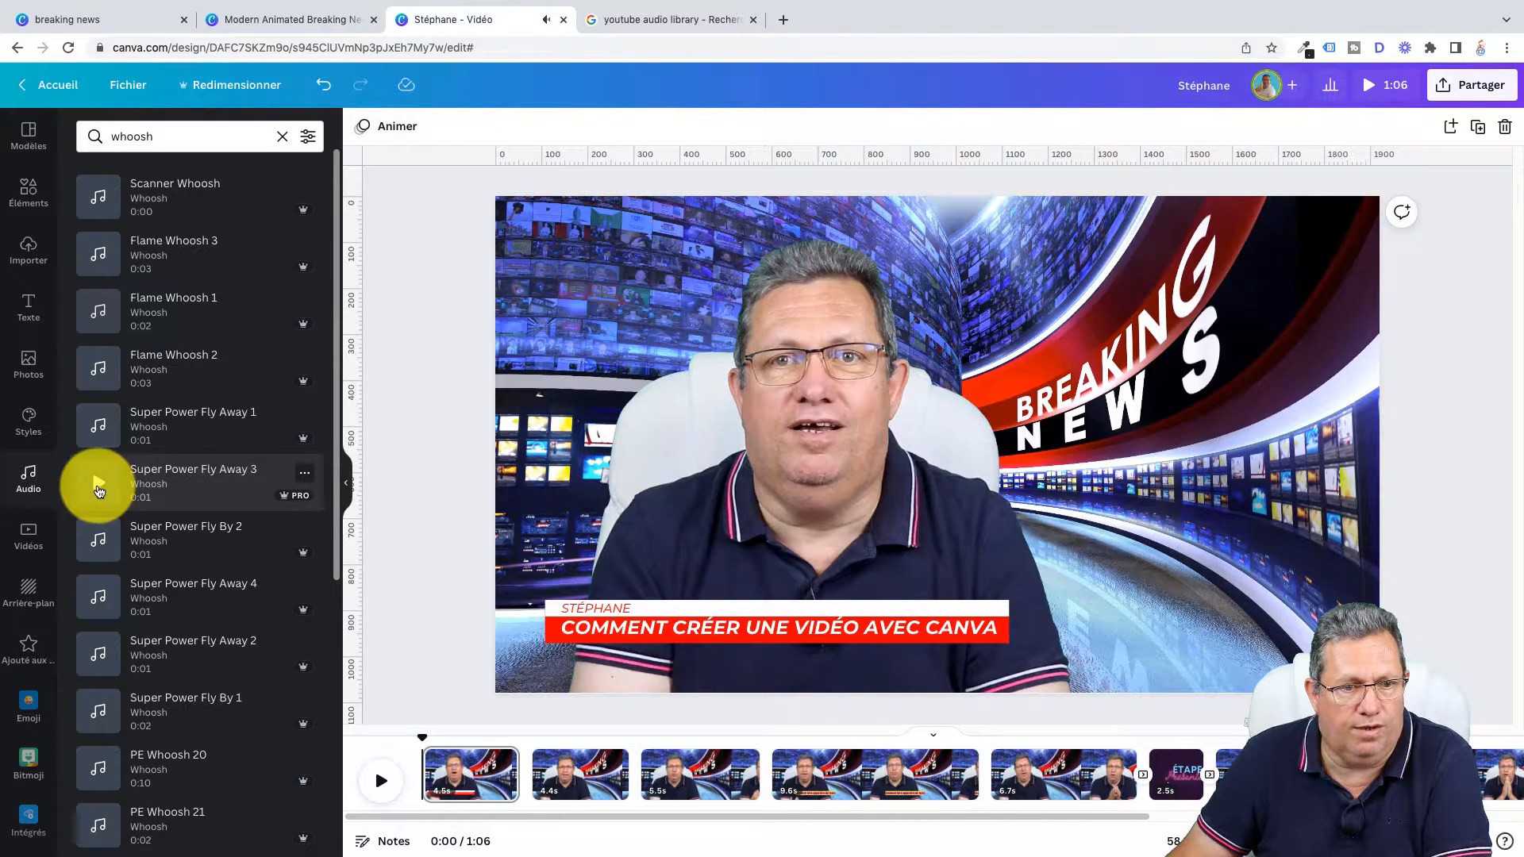
pyautogui.click(102, 544)
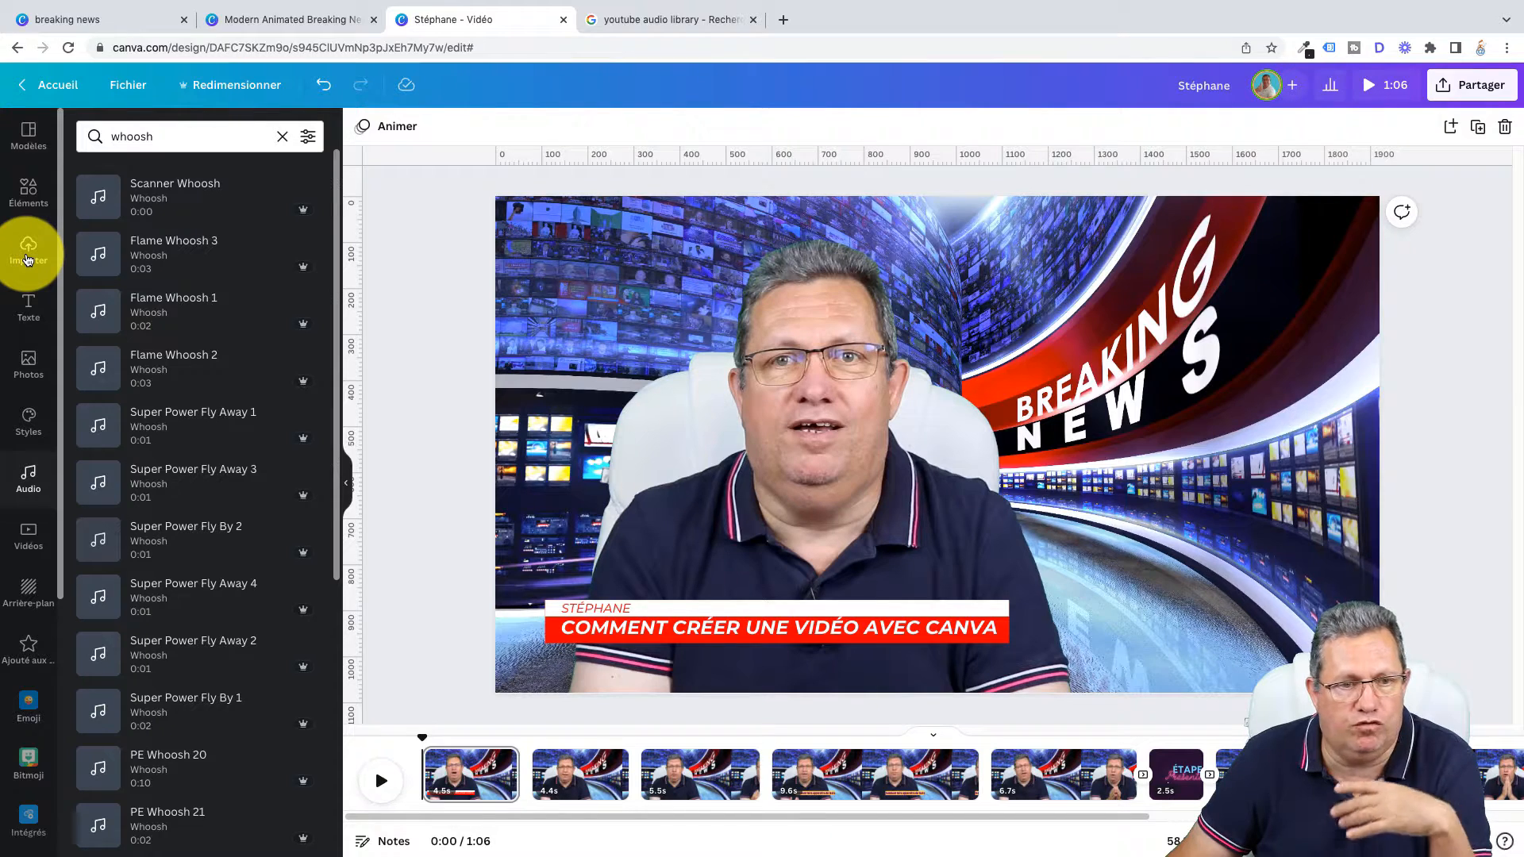
# Search the audio library for "whip" and listen to sounds such as Whip,Whoosh 10 and Whip,Whoosh 12.
pyautogui.click(93, 139)
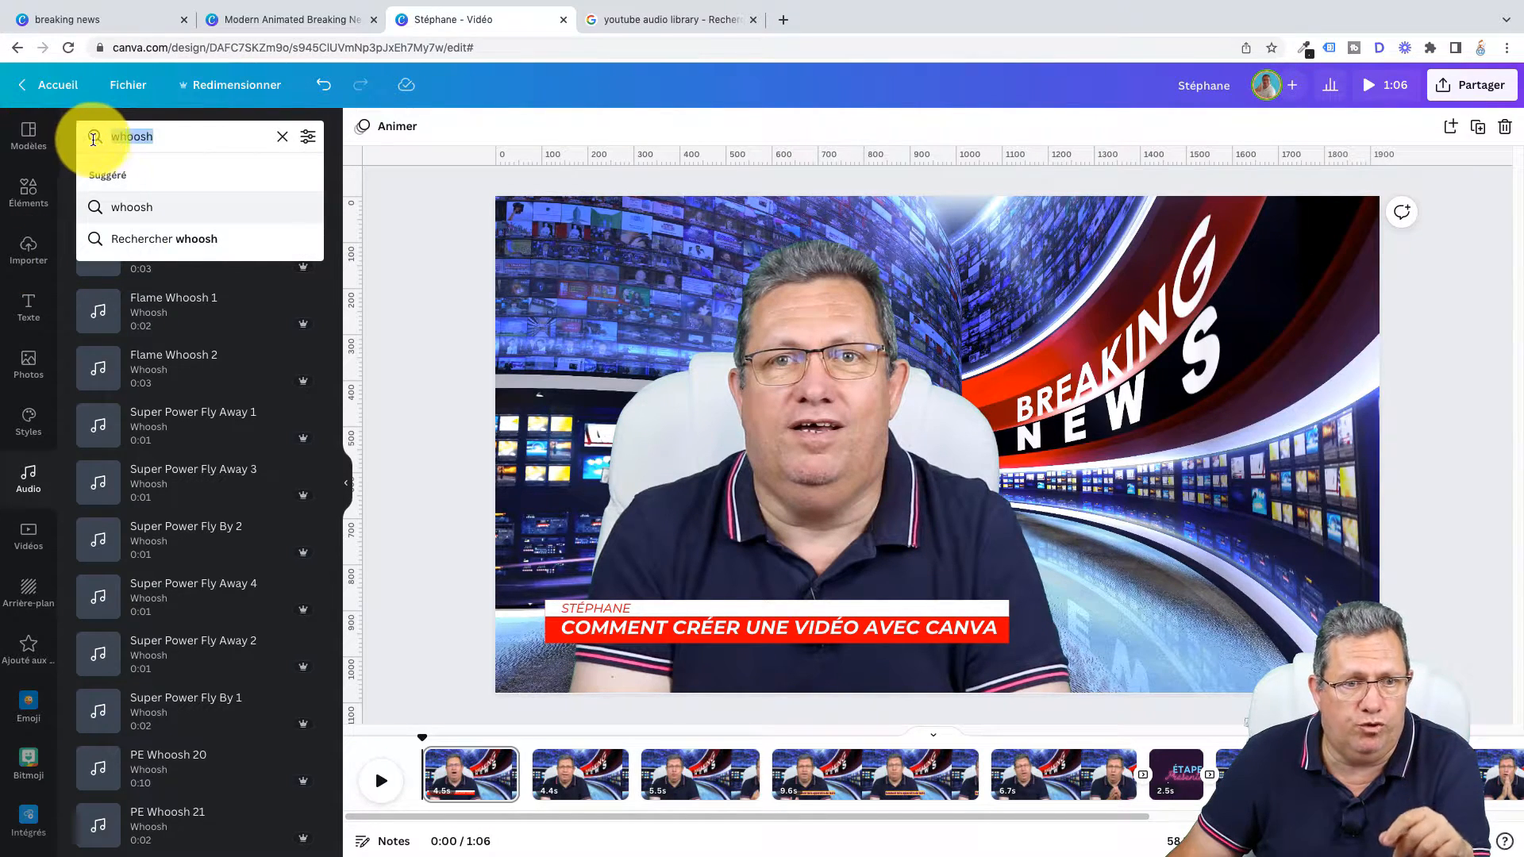
pyautogui.write('wh')
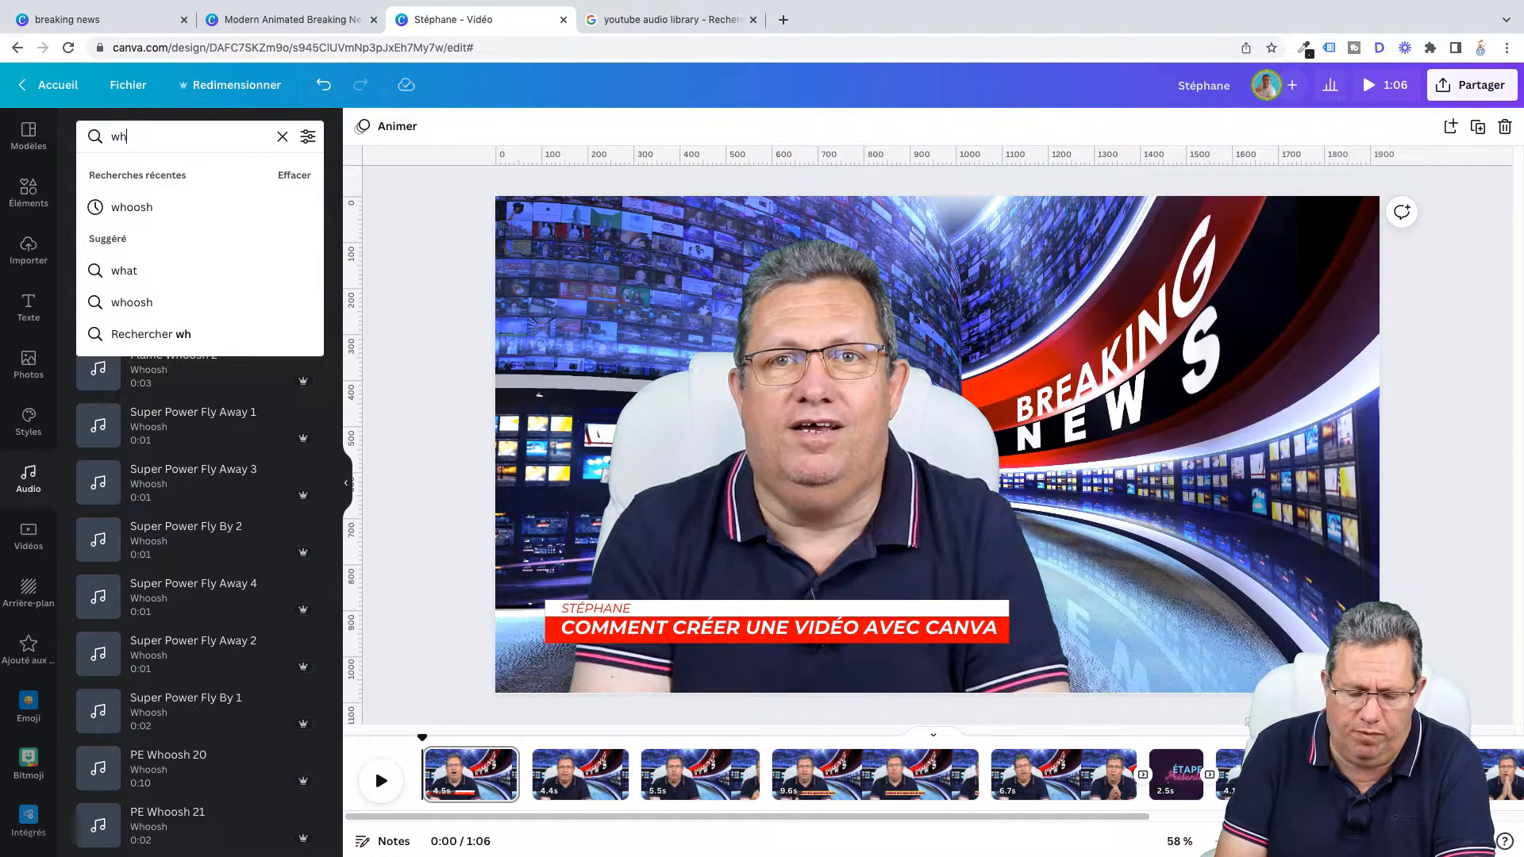
pyautogui.write('ip')
pyautogui.press('Return')
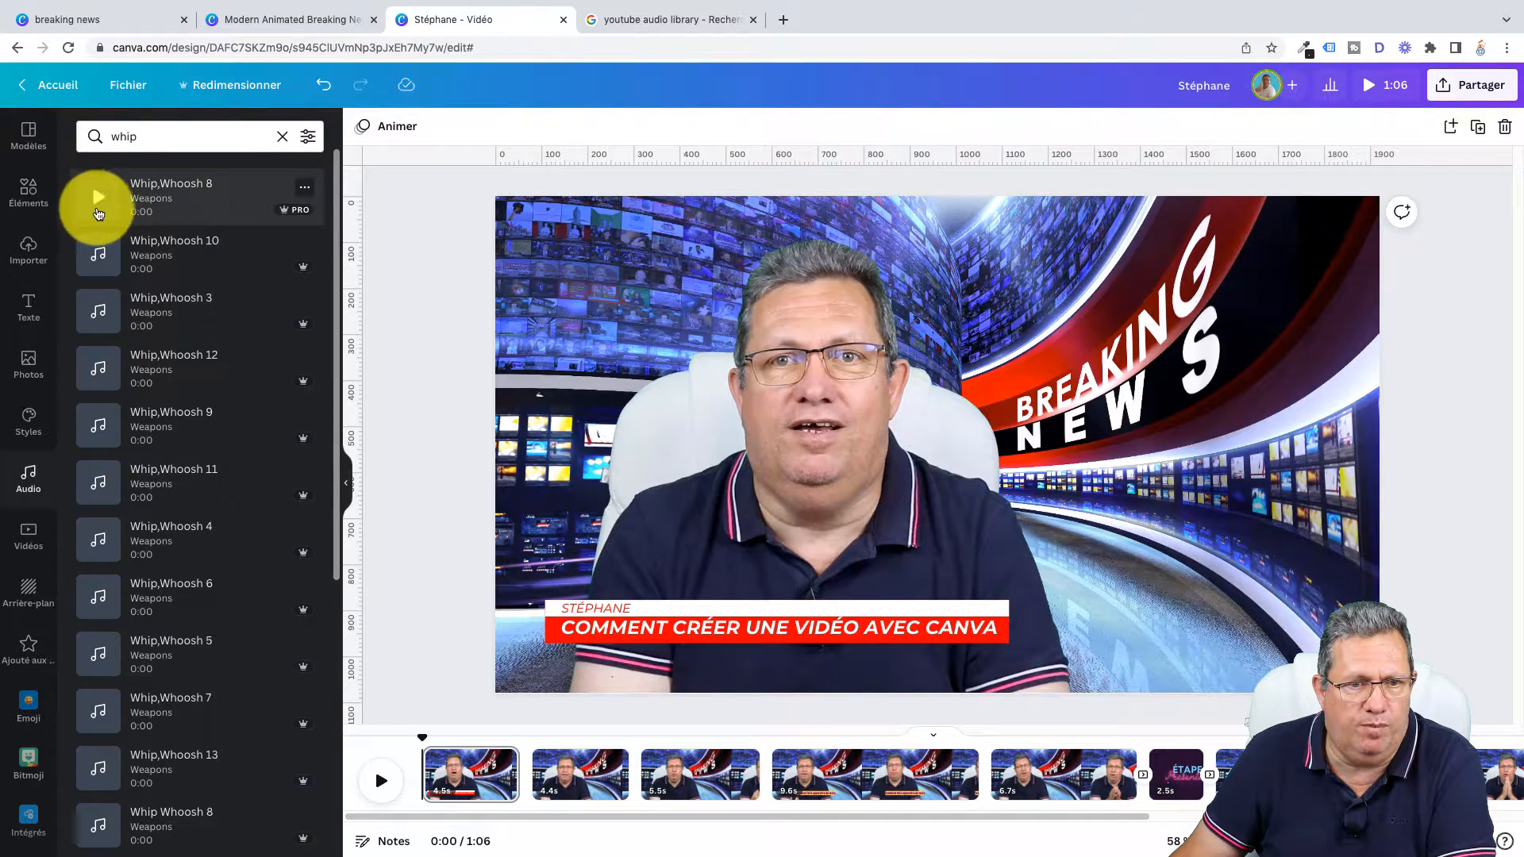
pyautogui.click(99, 256)
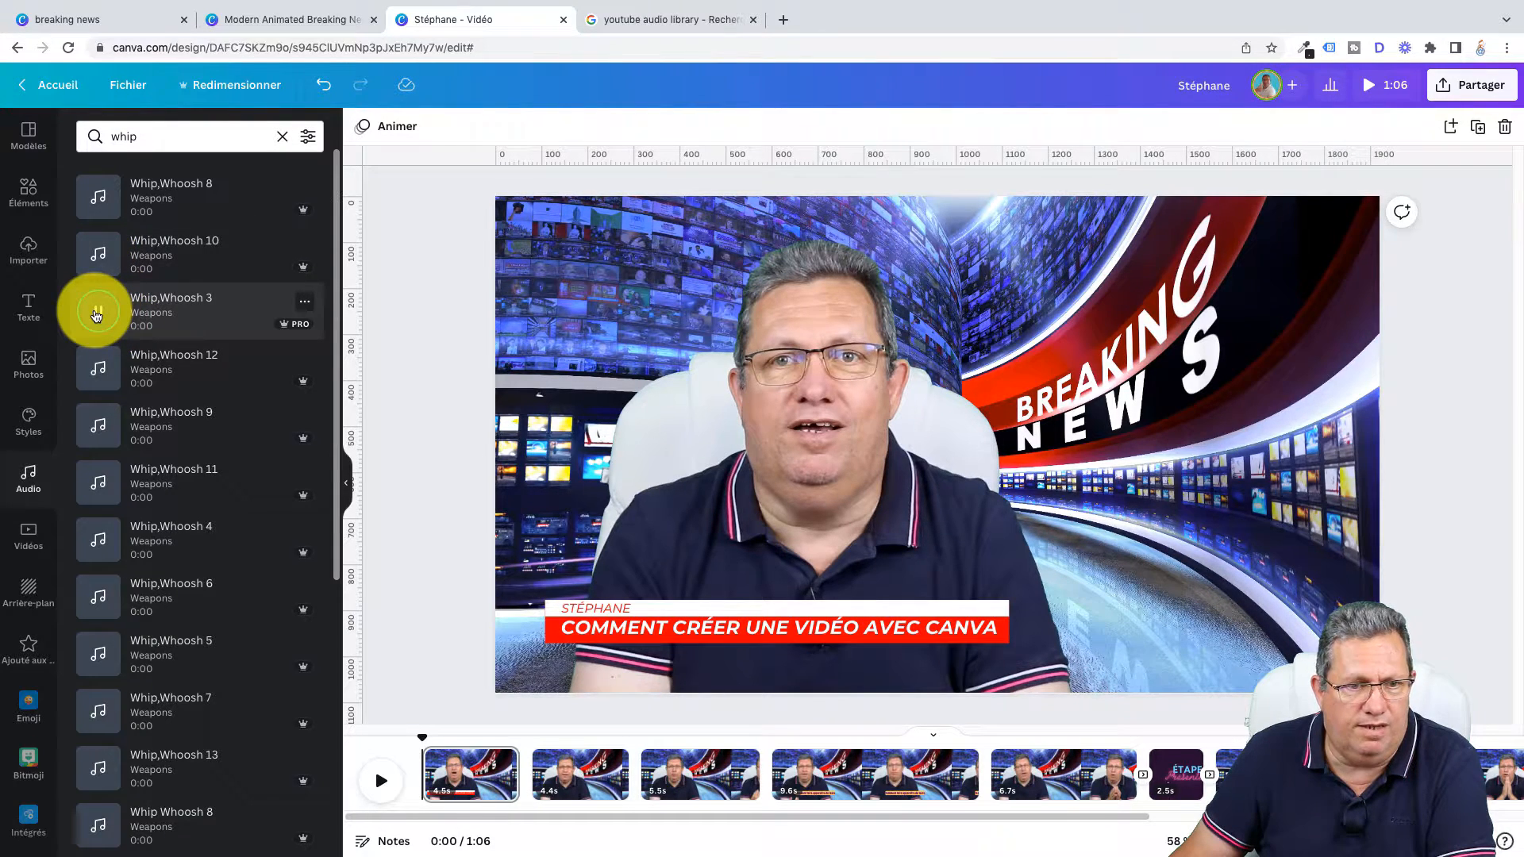
pyautogui.click(99, 369)
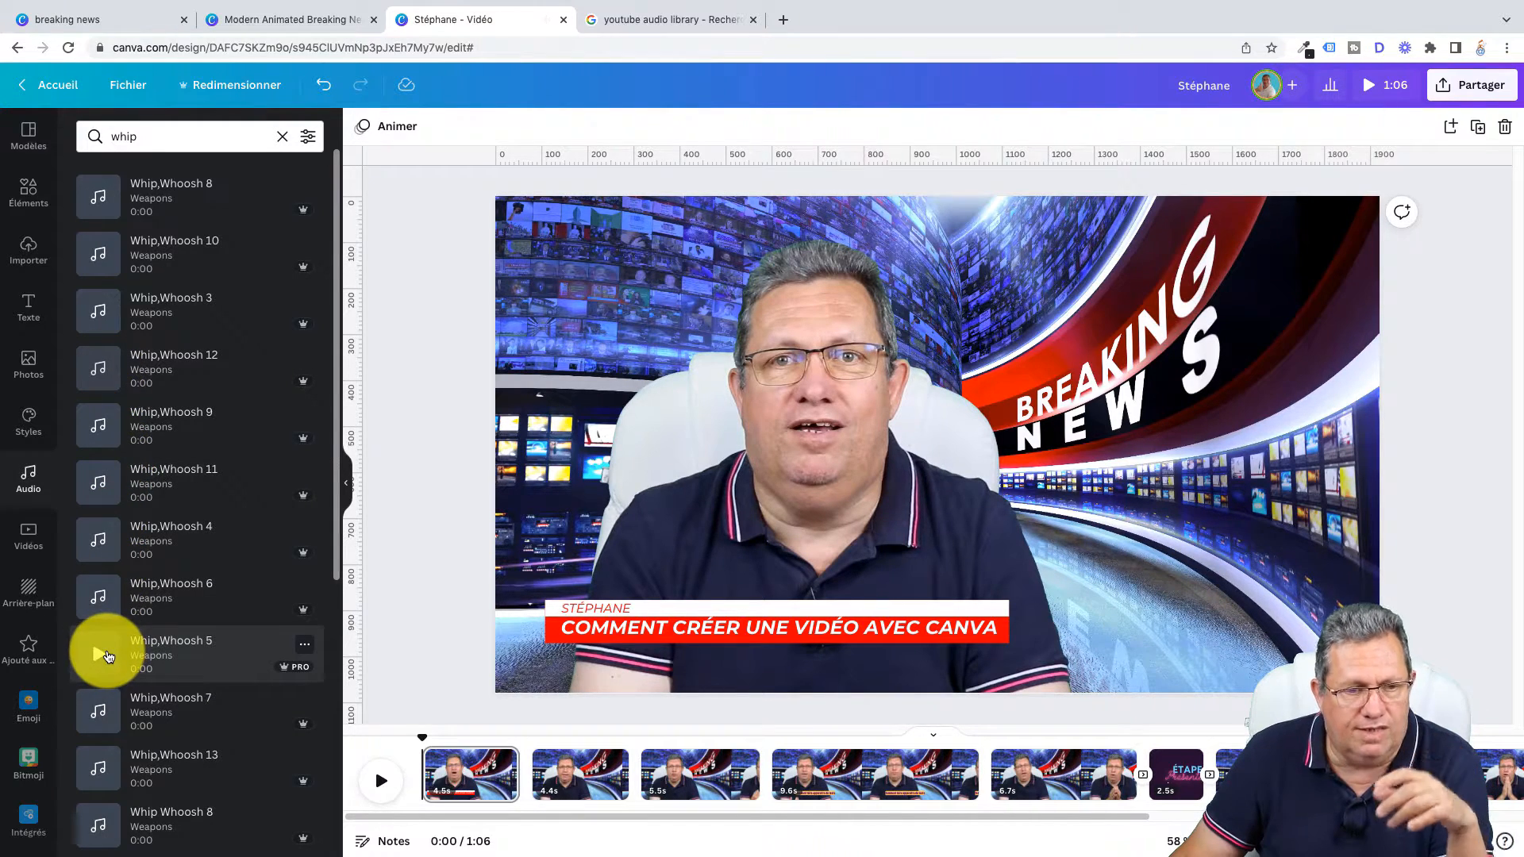
# Add the uploaded sound "bruitage fouet 3.mp3" at the very start of the video and play the opening to check it.
pyautogui.click(30, 252)
pyautogui.click(295, 252)
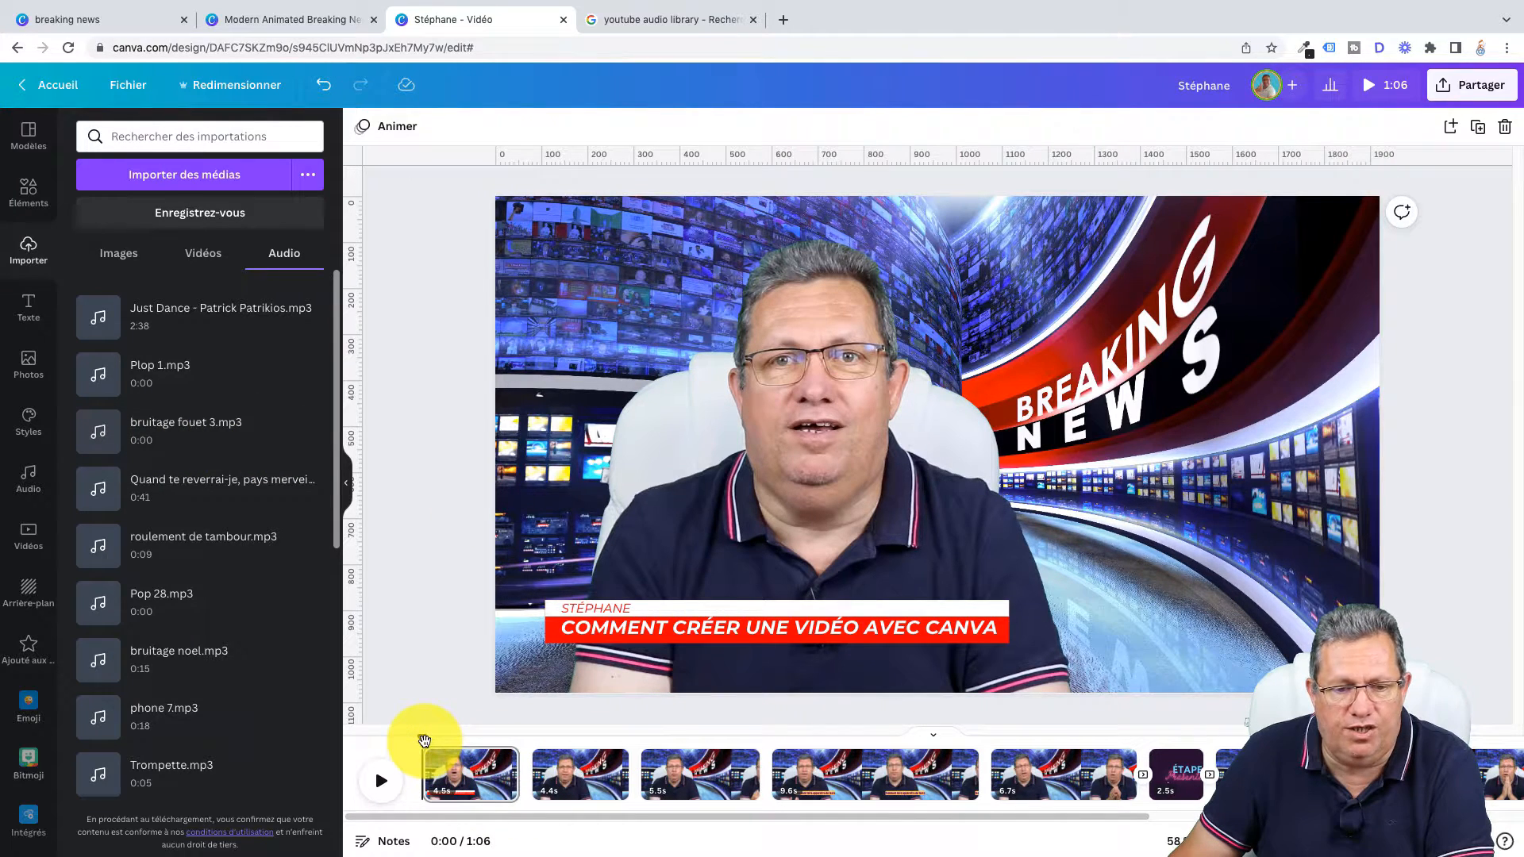
pyautogui.moveTo(425, 741)
pyautogui.mouseDown()
pyautogui.moveTo(662, 740)
pyautogui.moveTo(403, 741)
pyautogui.mouseUp()
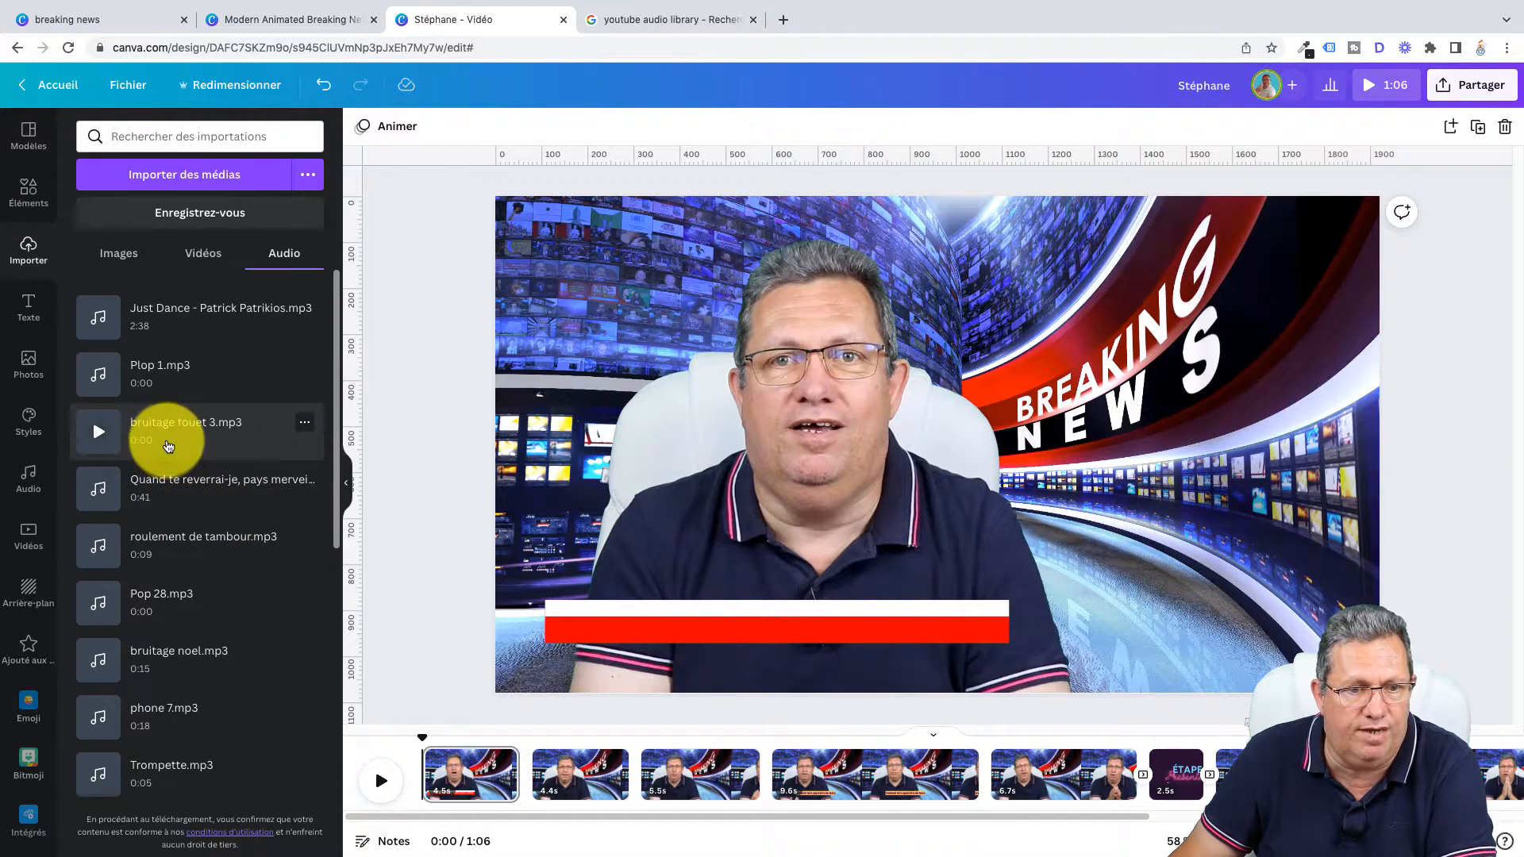
pyautogui.click(168, 441)
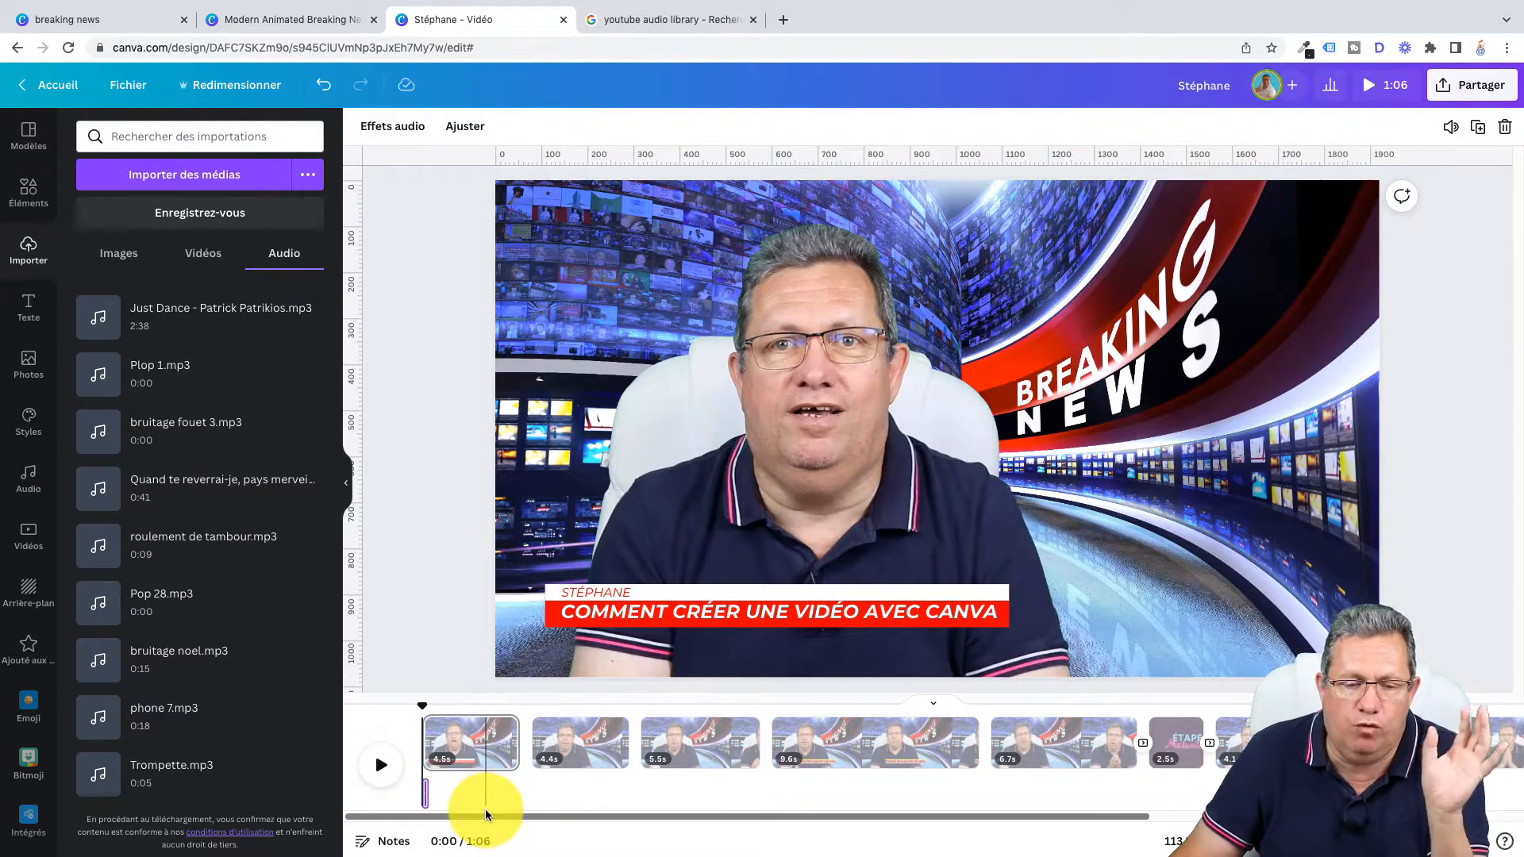
pyautogui.click(382, 766)
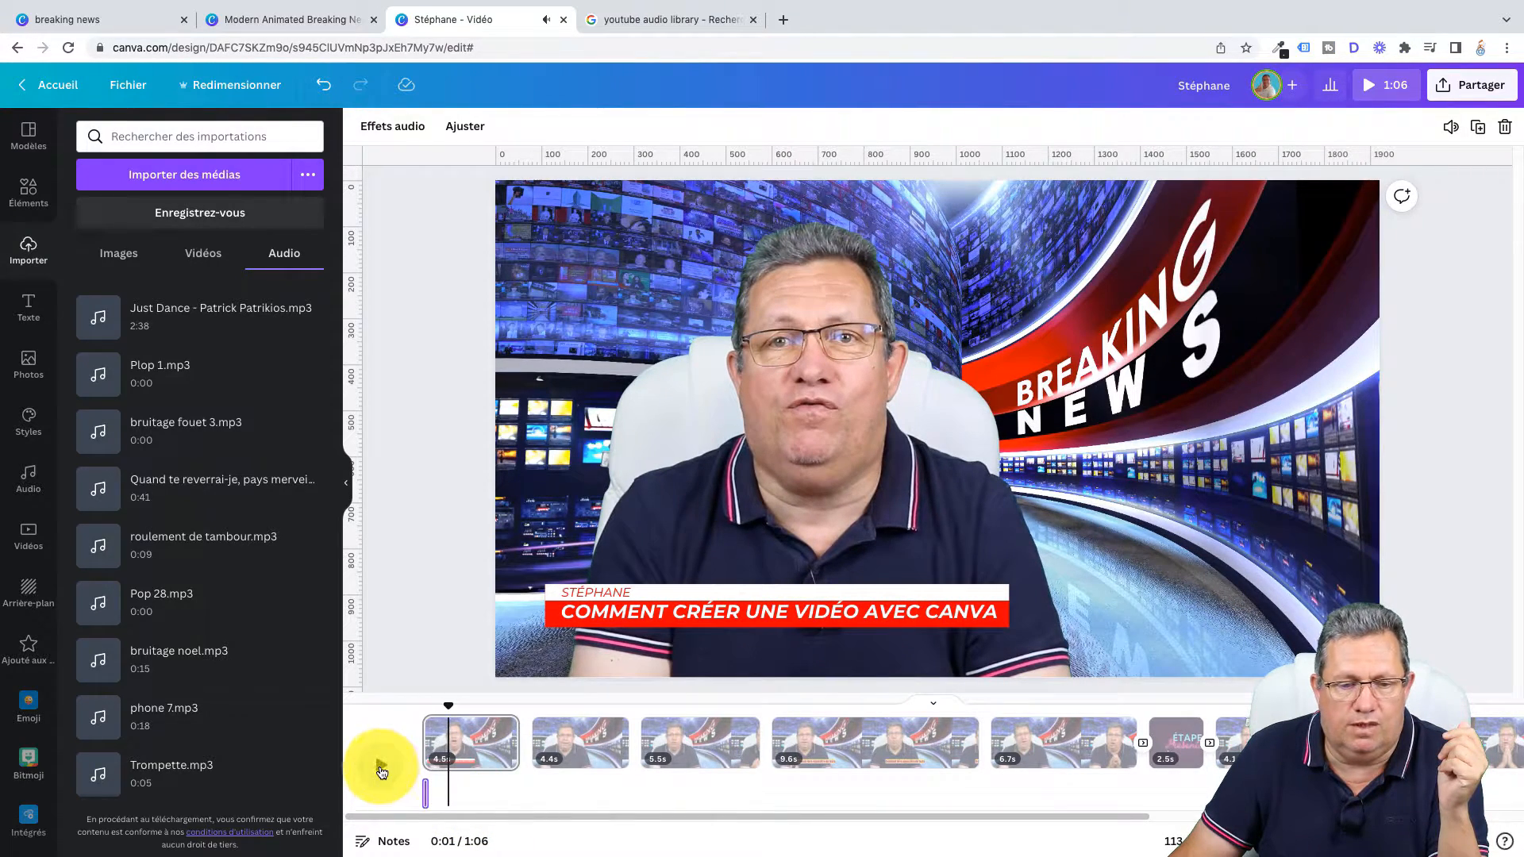
# Play the video again from the start to check the opening sound and stop where the first text title appears.
pyautogui.click(444, 706)
pyautogui.moveTo(449, 706); pyautogui.dragTo(408, 715)
pyautogui.click(375, 764)
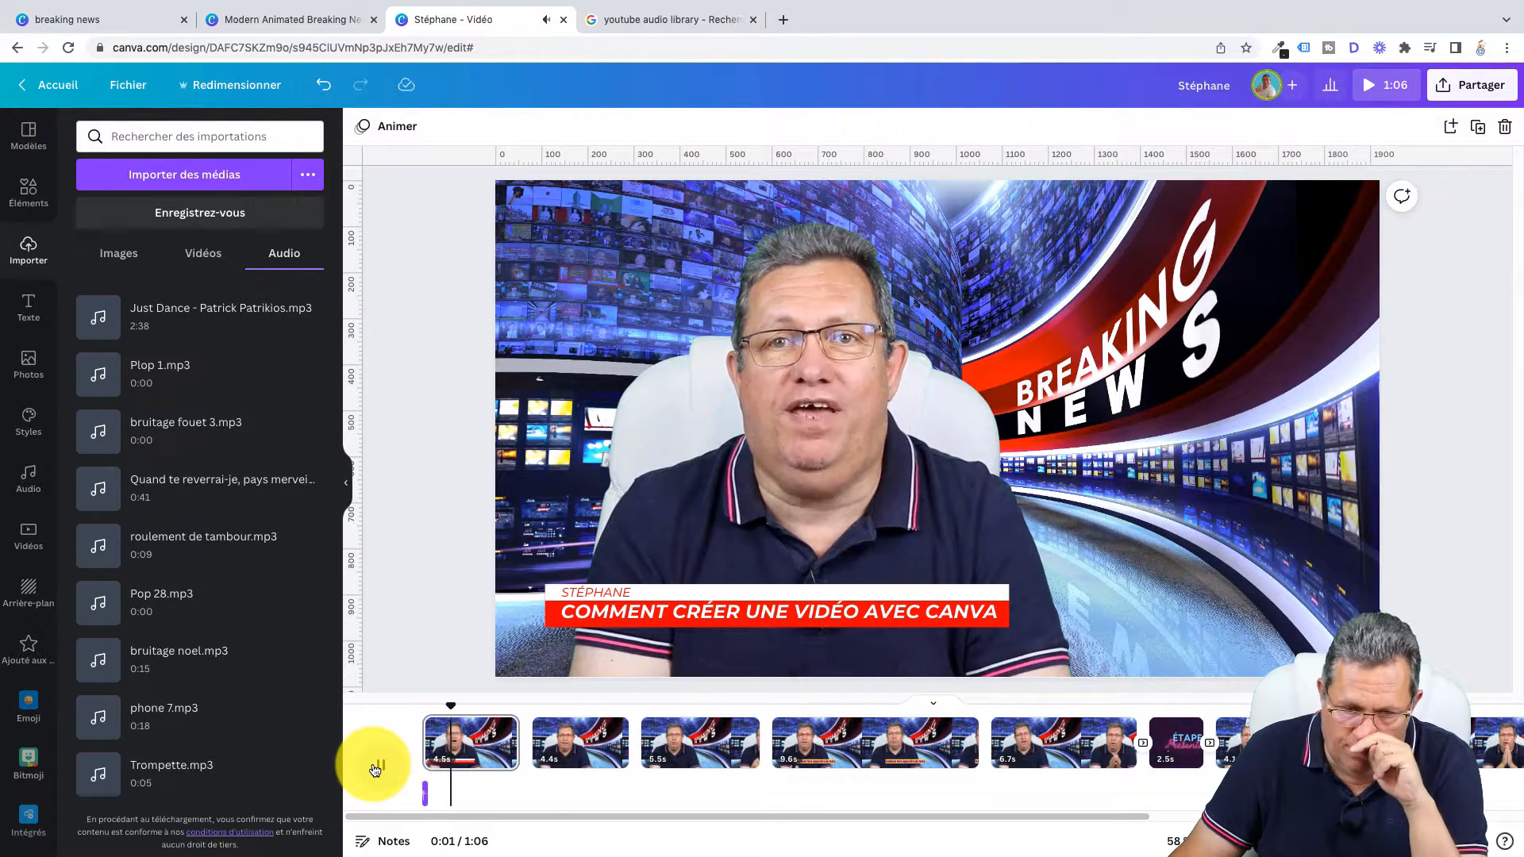
pyautogui.click(385, 765)
pyautogui.moveTo(471, 706); pyautogui.dragTo(400, 711)
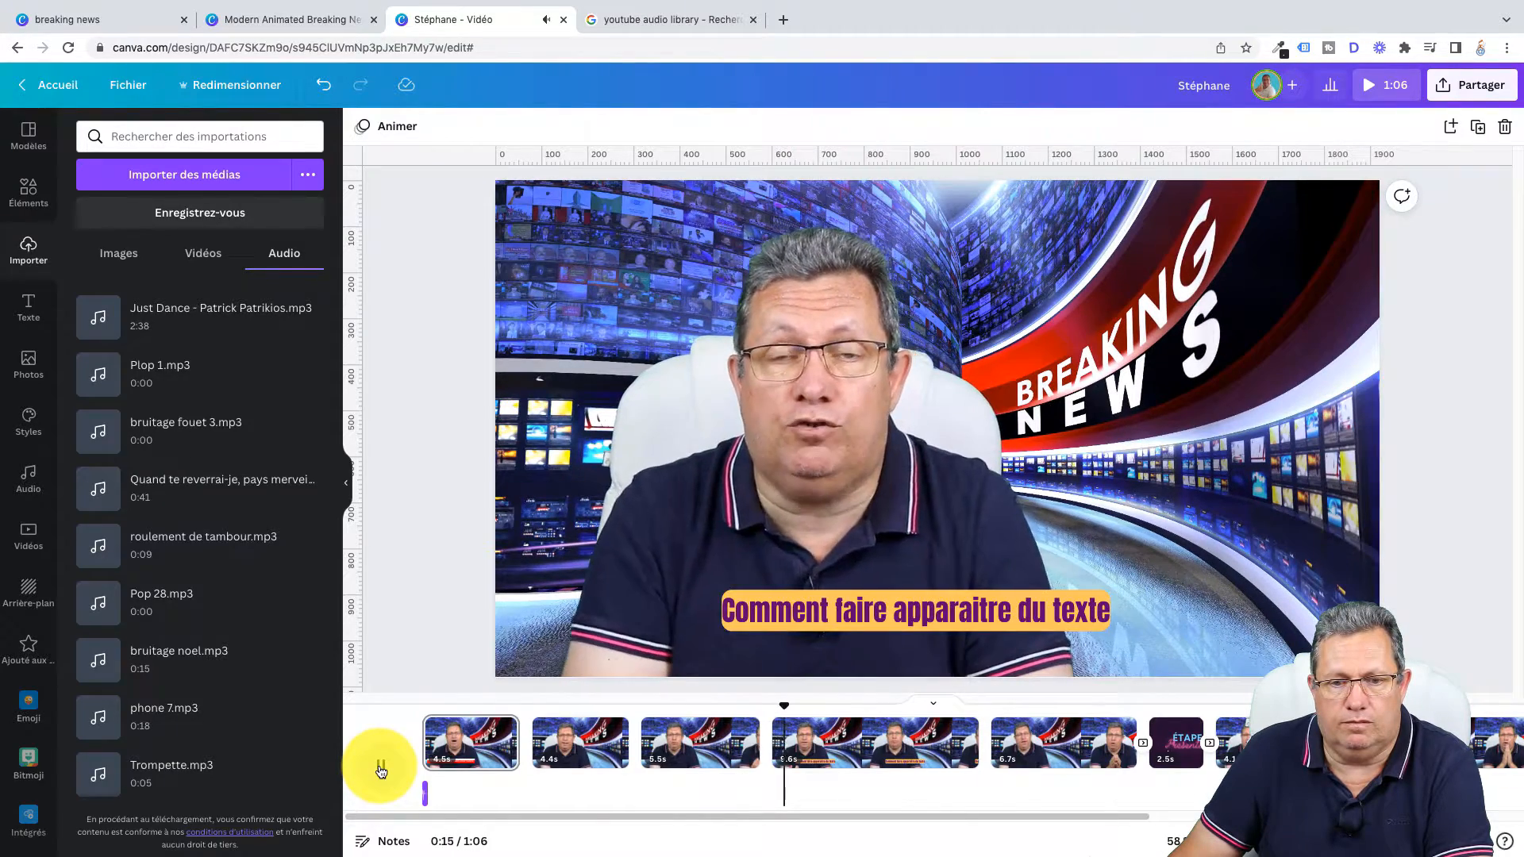
pyautogui.click(381, 767)
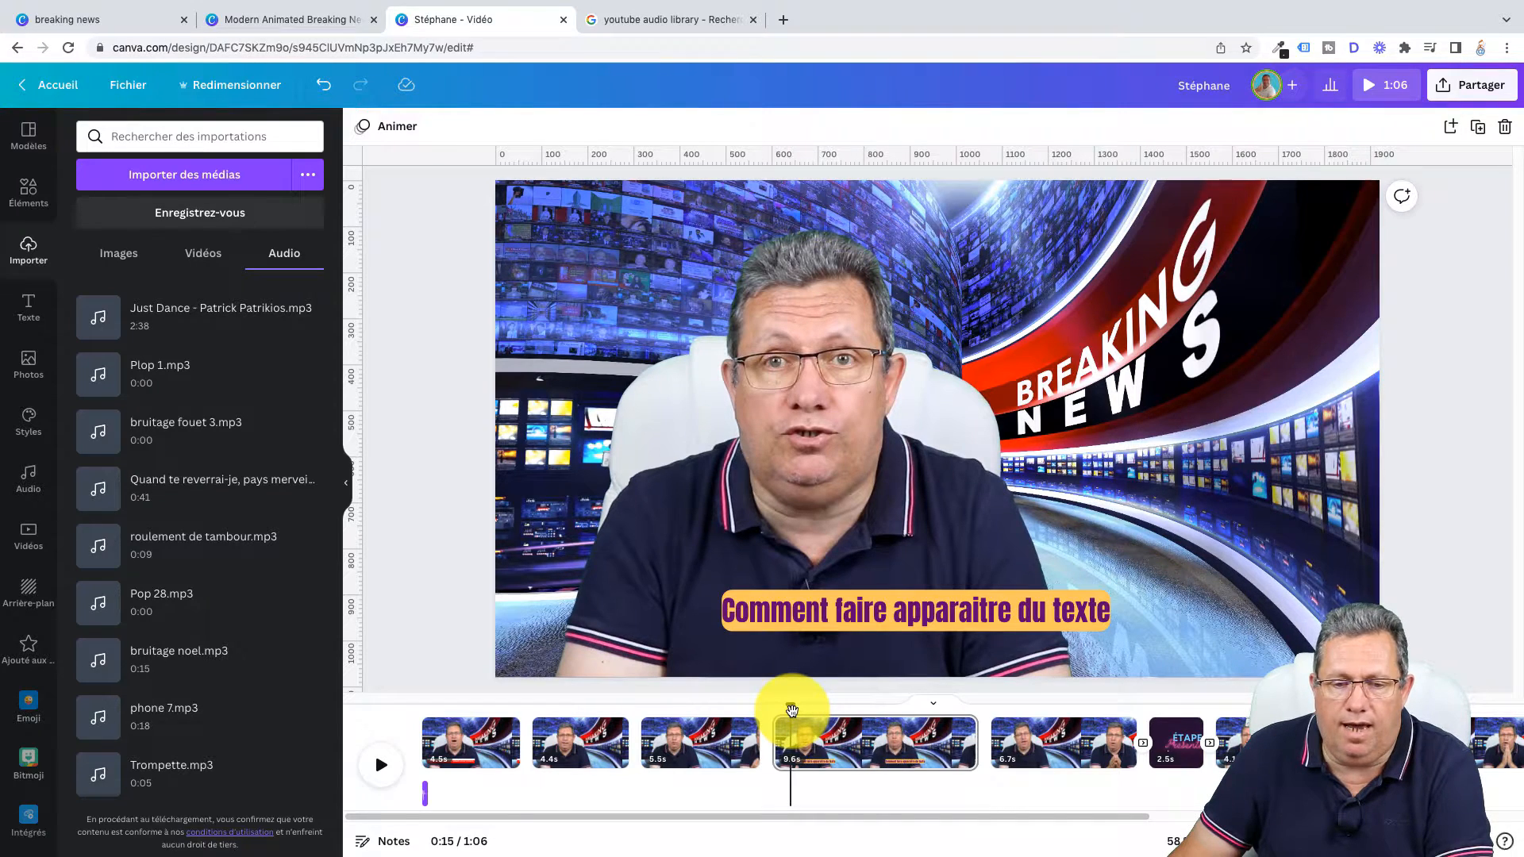
# Try the uploaded sound "bruitage-woosh-court.mp3" at 0:14 under the title "Comment faire apparaitre du texte", play it, and delete it.
pyautogui.moveTo(788, 712); pyautogui.dragTo(776, 717)
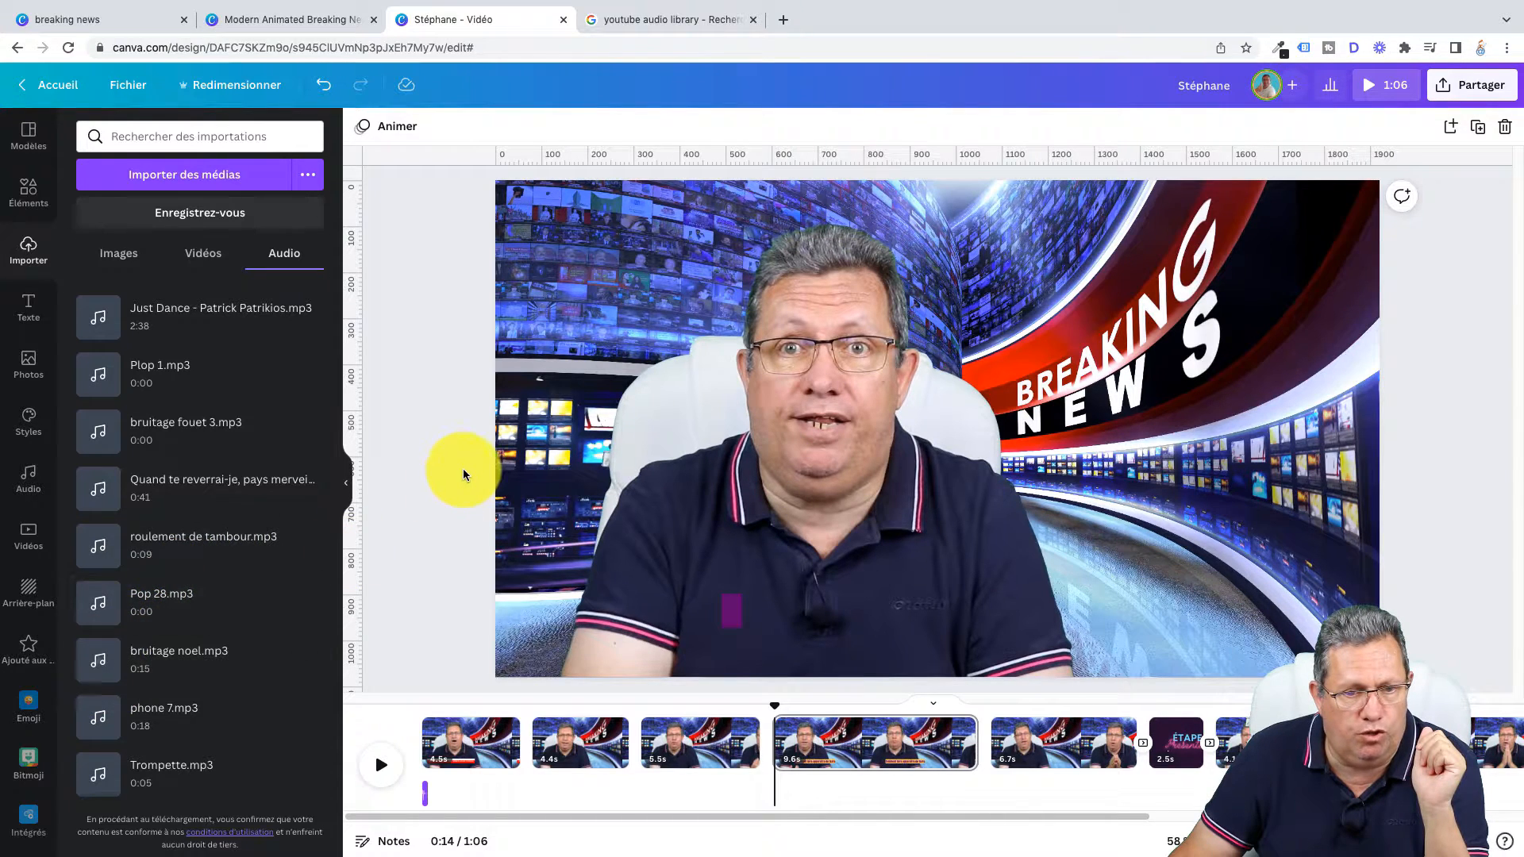
pyautogui.moveTo(338, 471); pyautogui.dragTo(335, 607)
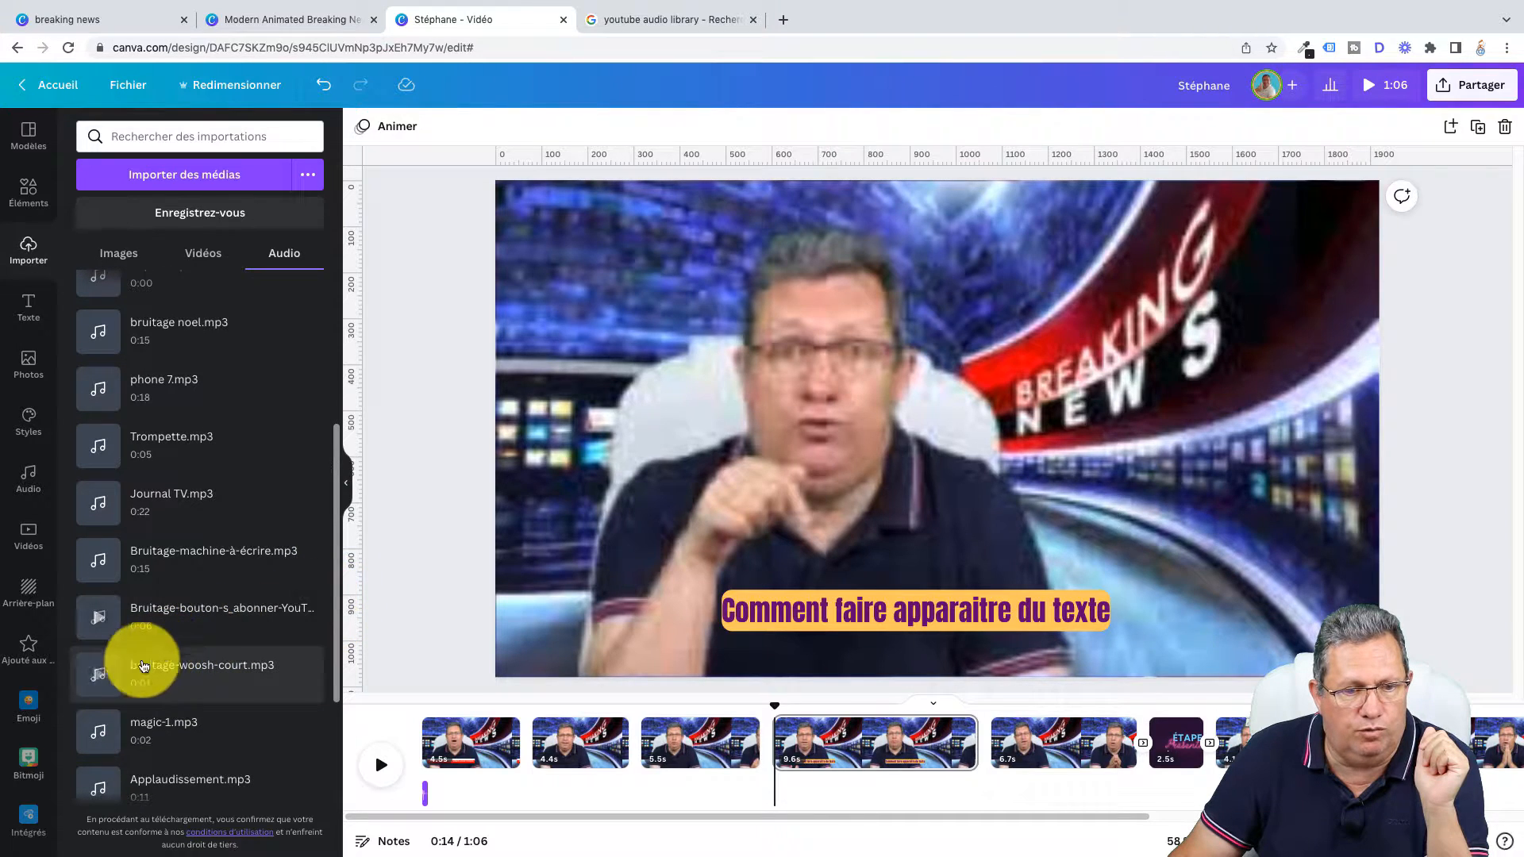
pyautogui.click(97, 676)
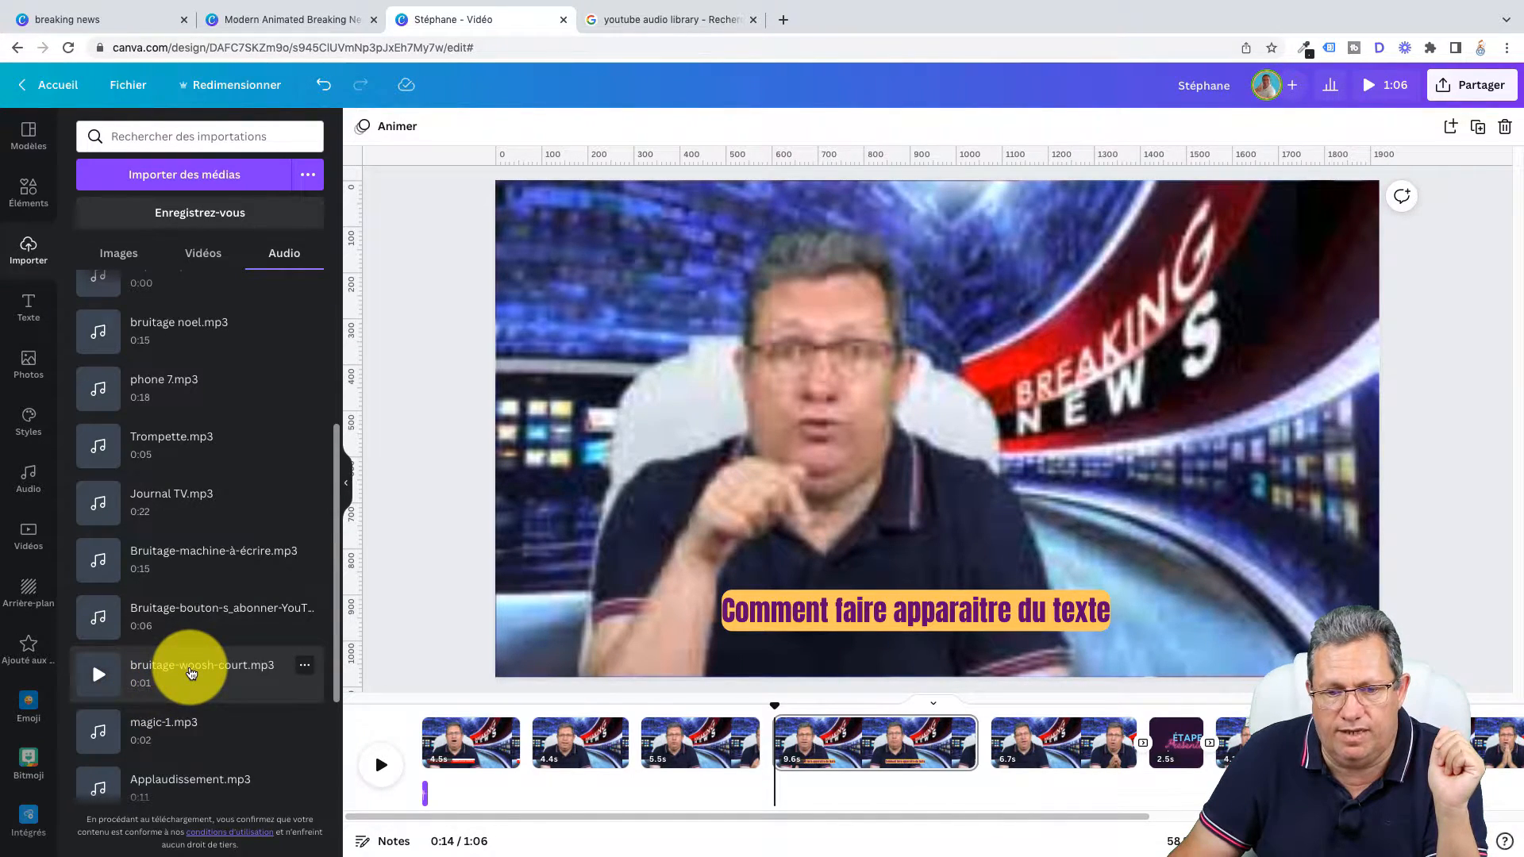
pyautogui.moveTo(191, 673); pyautogui.dragTo(794, 796)
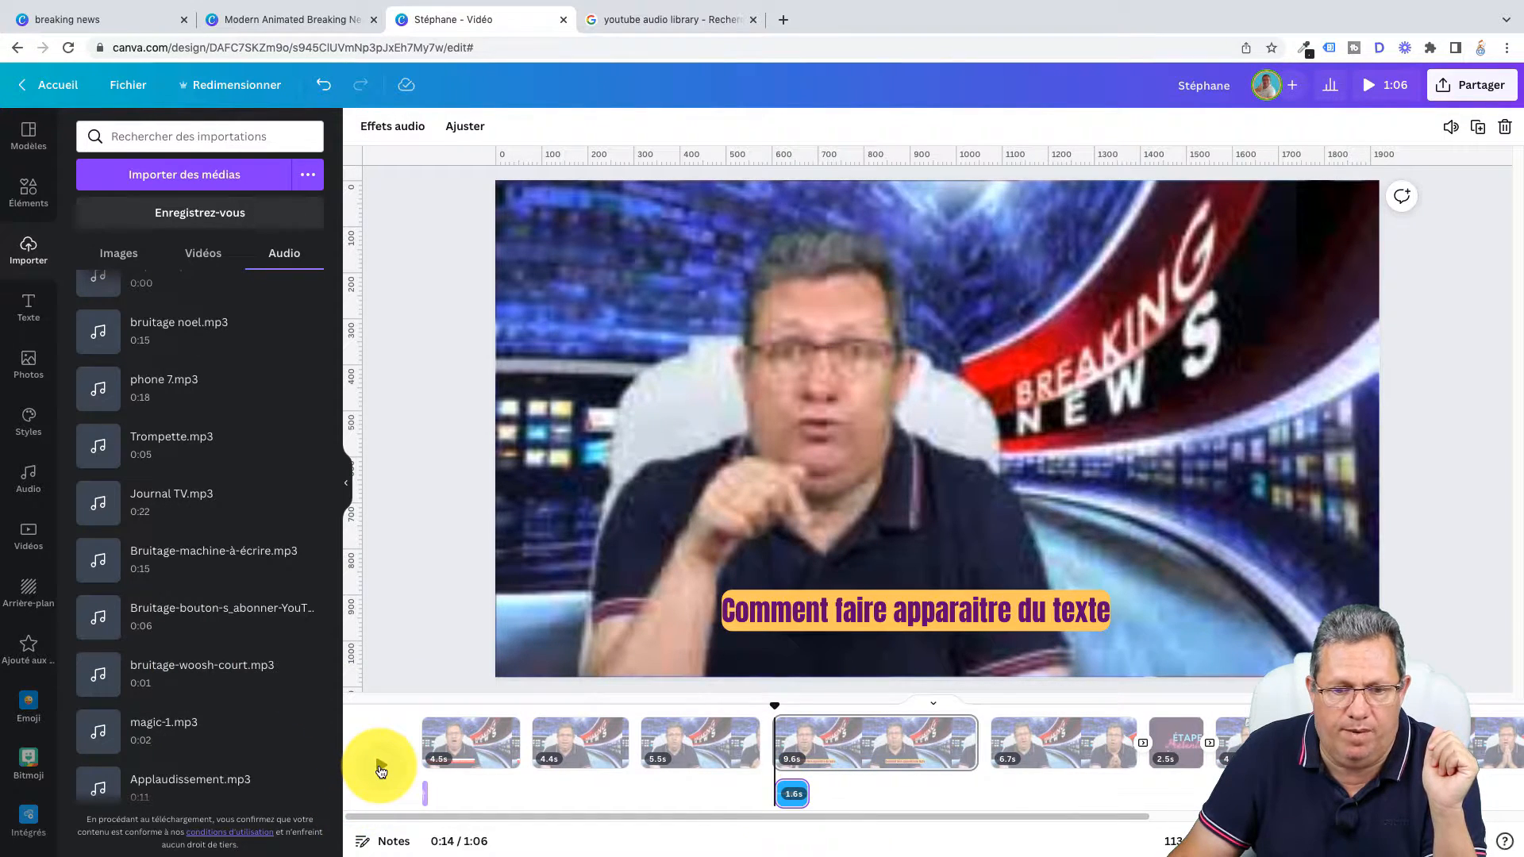
pyautogui.click(381, 768)
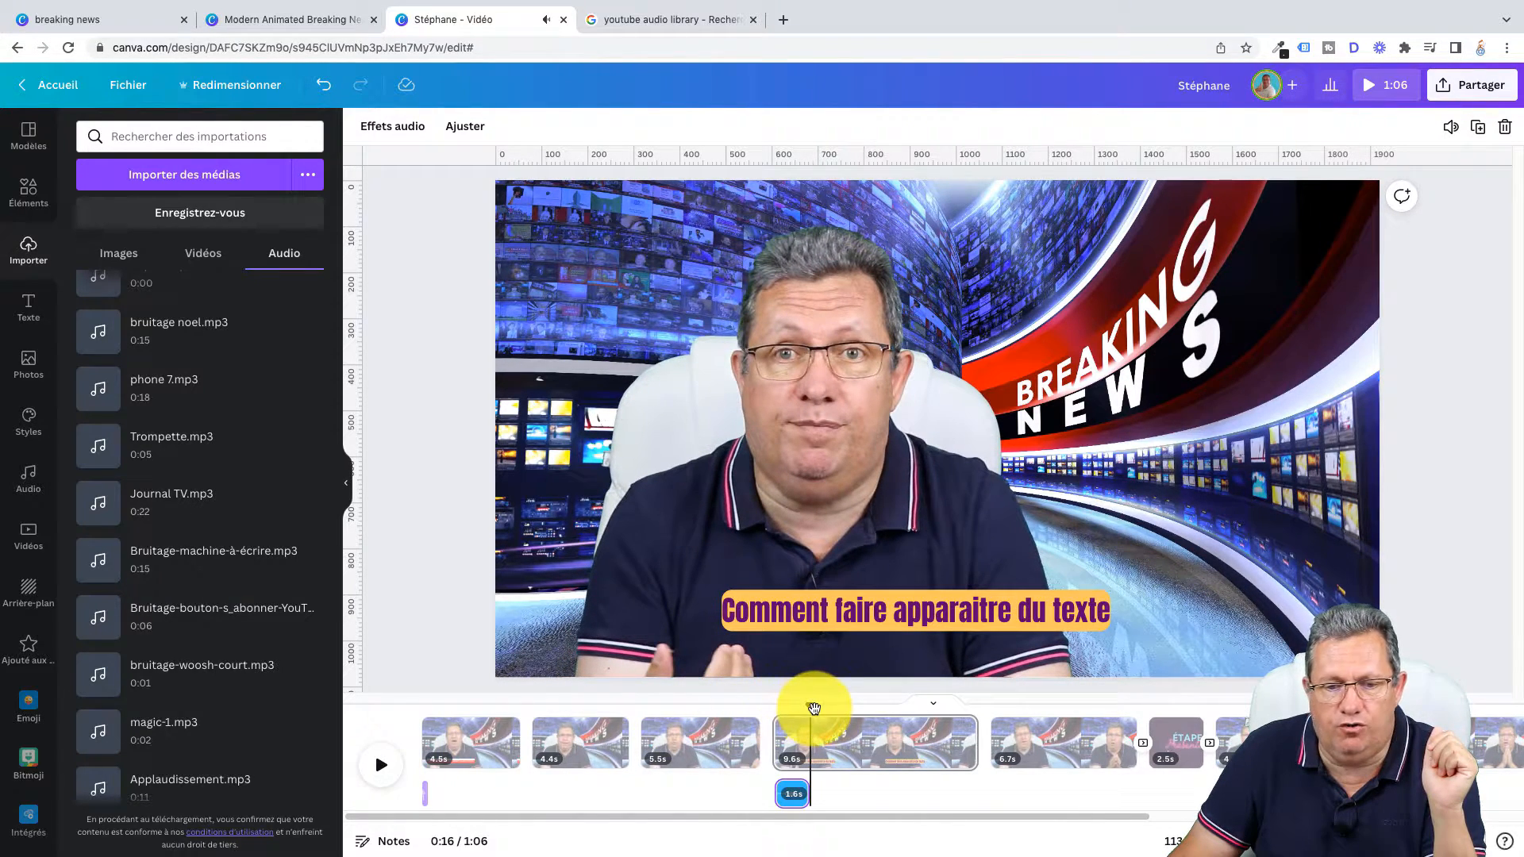
pyautogui.moveTo(813, 707); pyautogui.dragTo(776, 705)
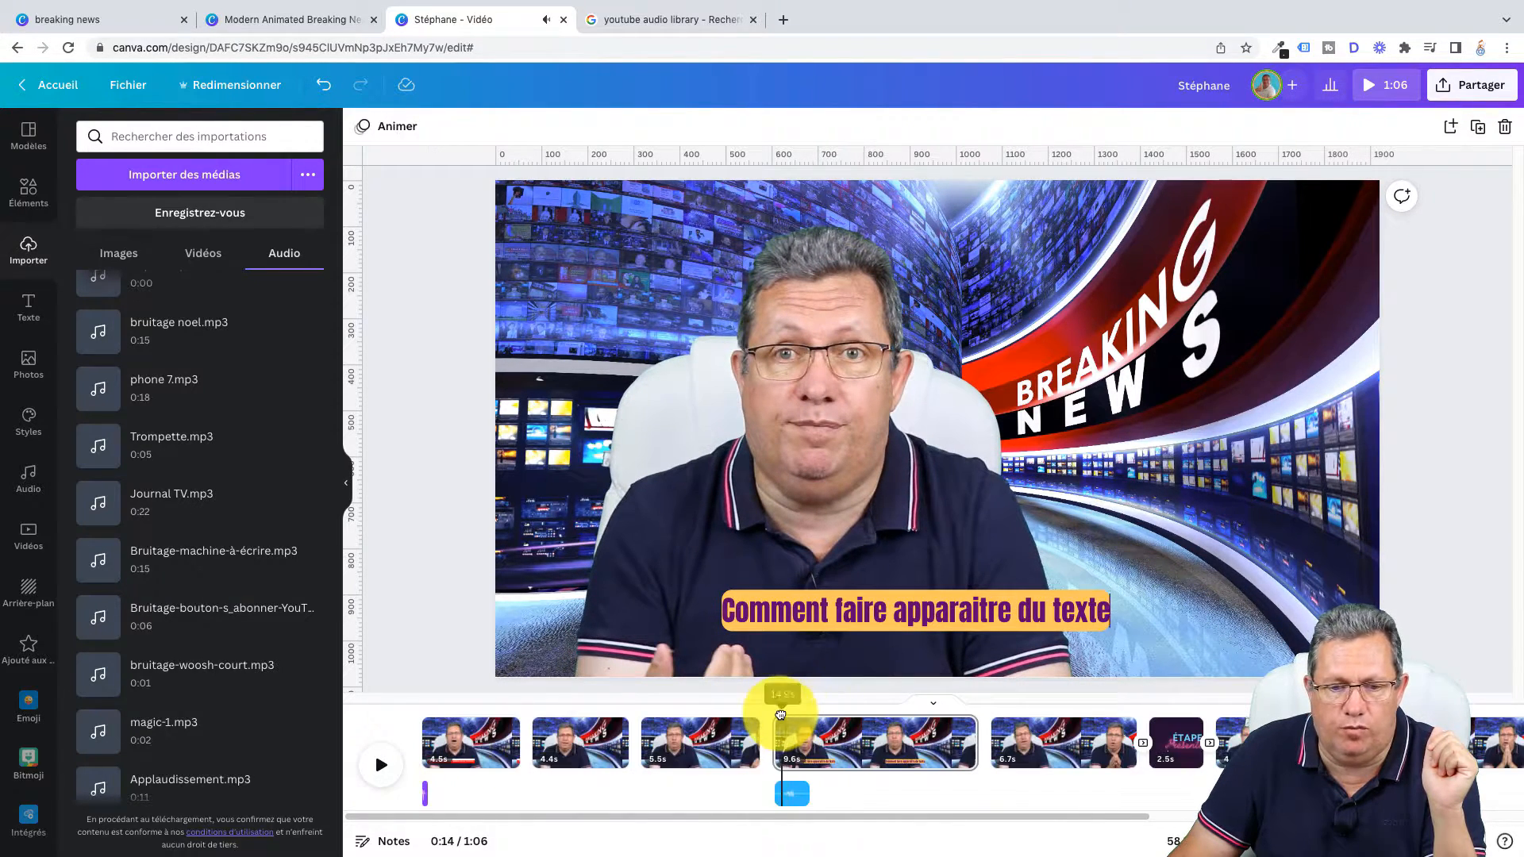
pyautogui.rightClick(796, 796)
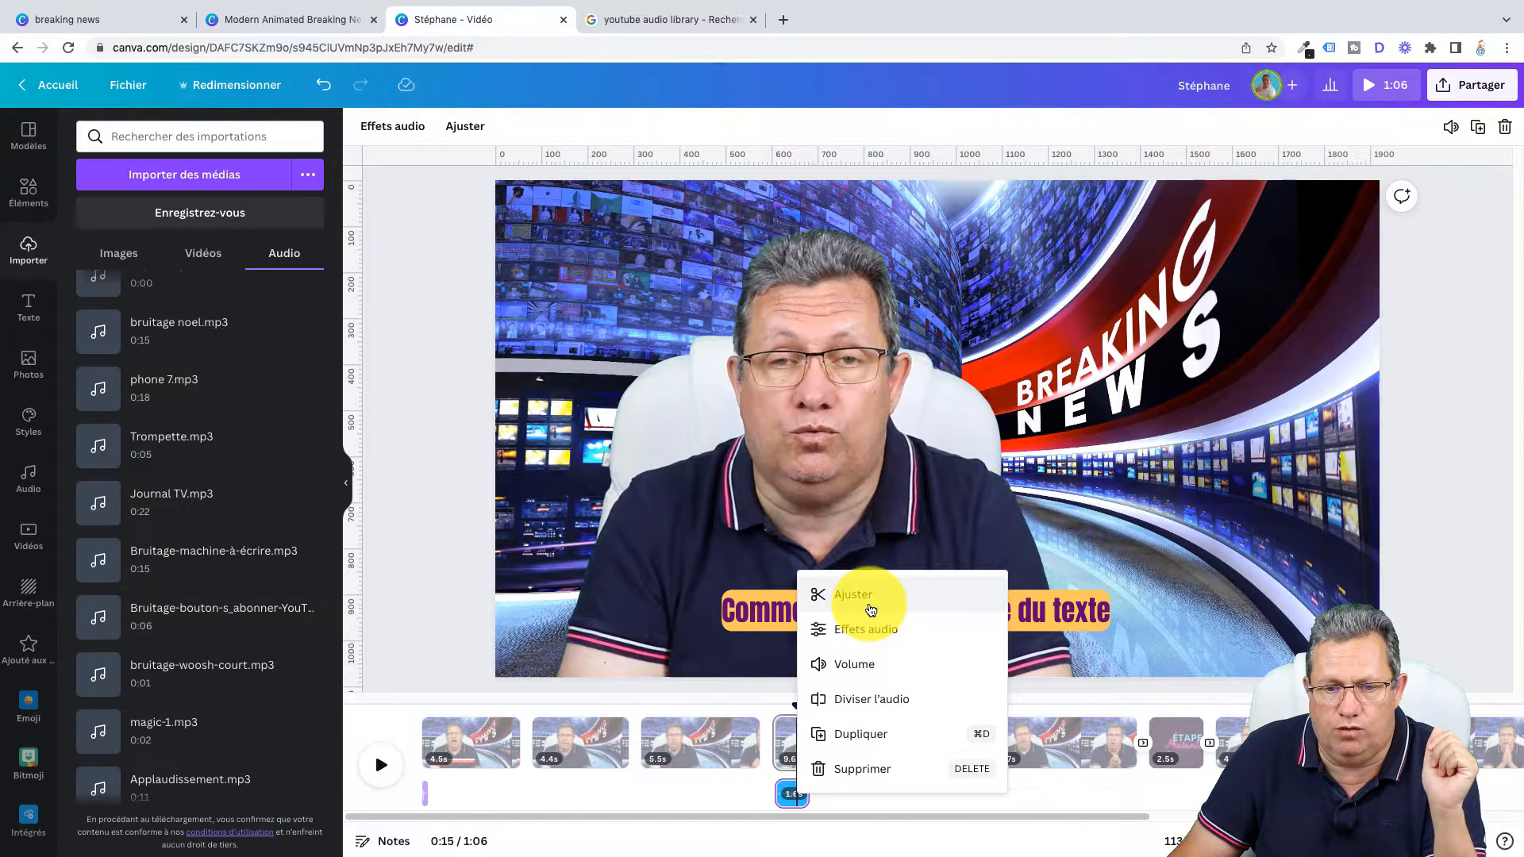
pyautogui.click(850, 769)
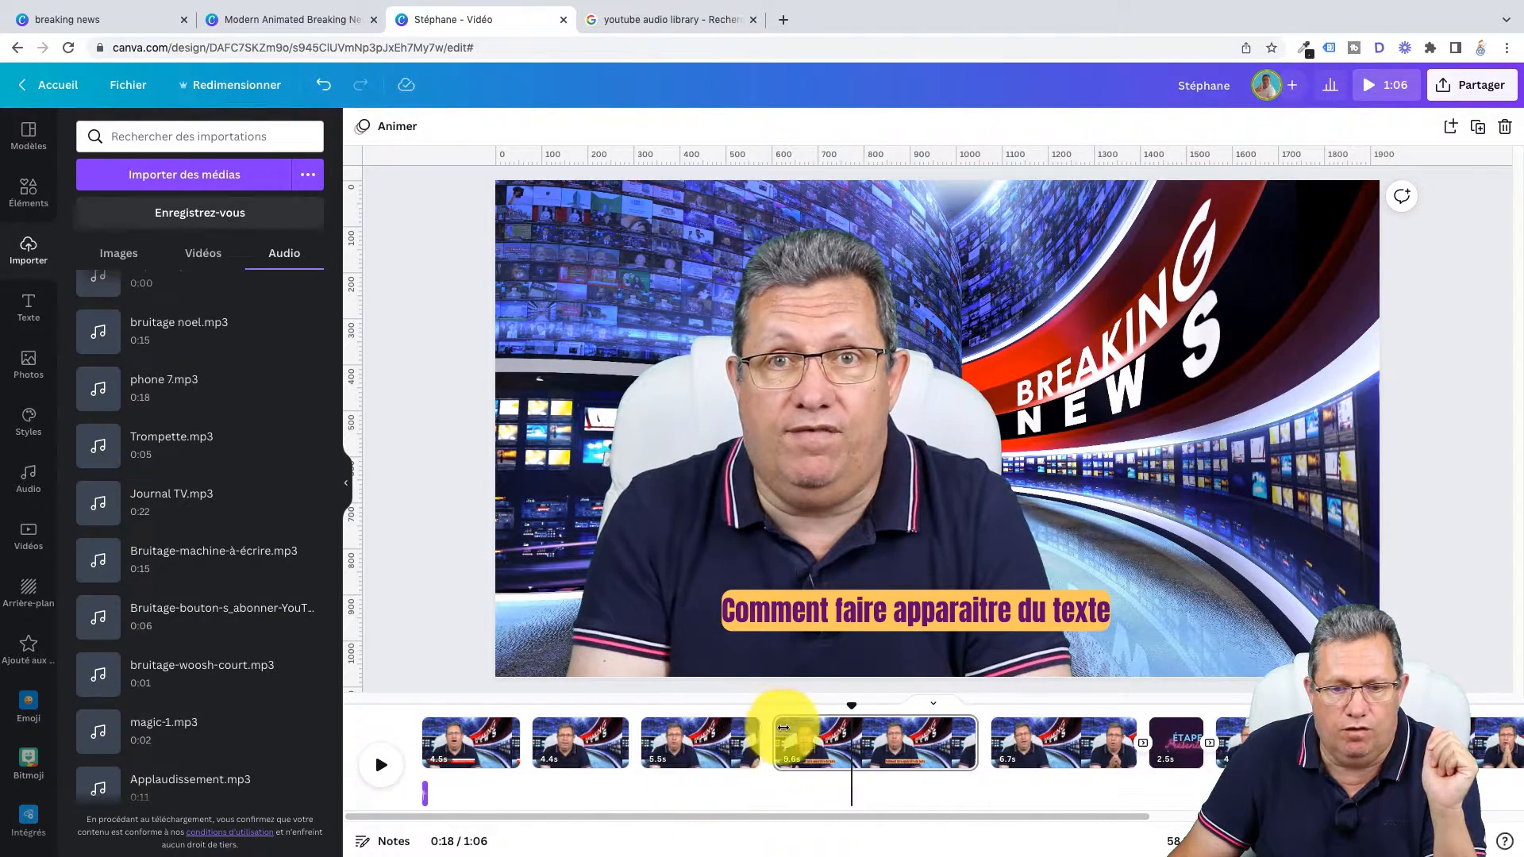
# Add the uploaded sound "bruitage fouet 3.mp3" at 0:14, where the text title starts appearing, and play that passage to check it.
pyautogui.moveTo(851, 709); pyautogui.dragTo(776, 698)
pyautogui.scroll(5, 246, 534)
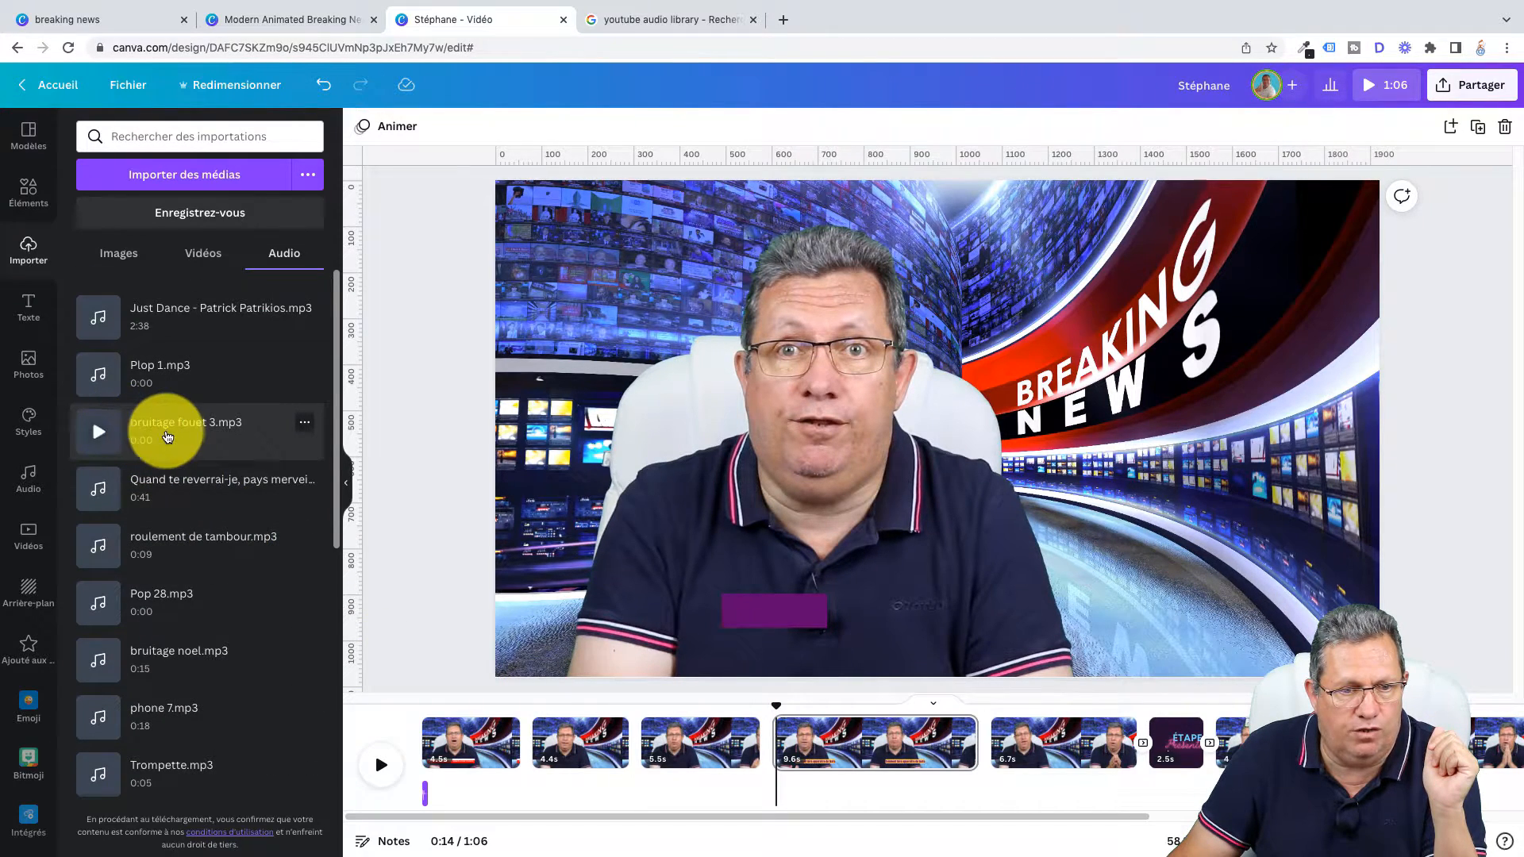
pyautogui.click(205, 431)
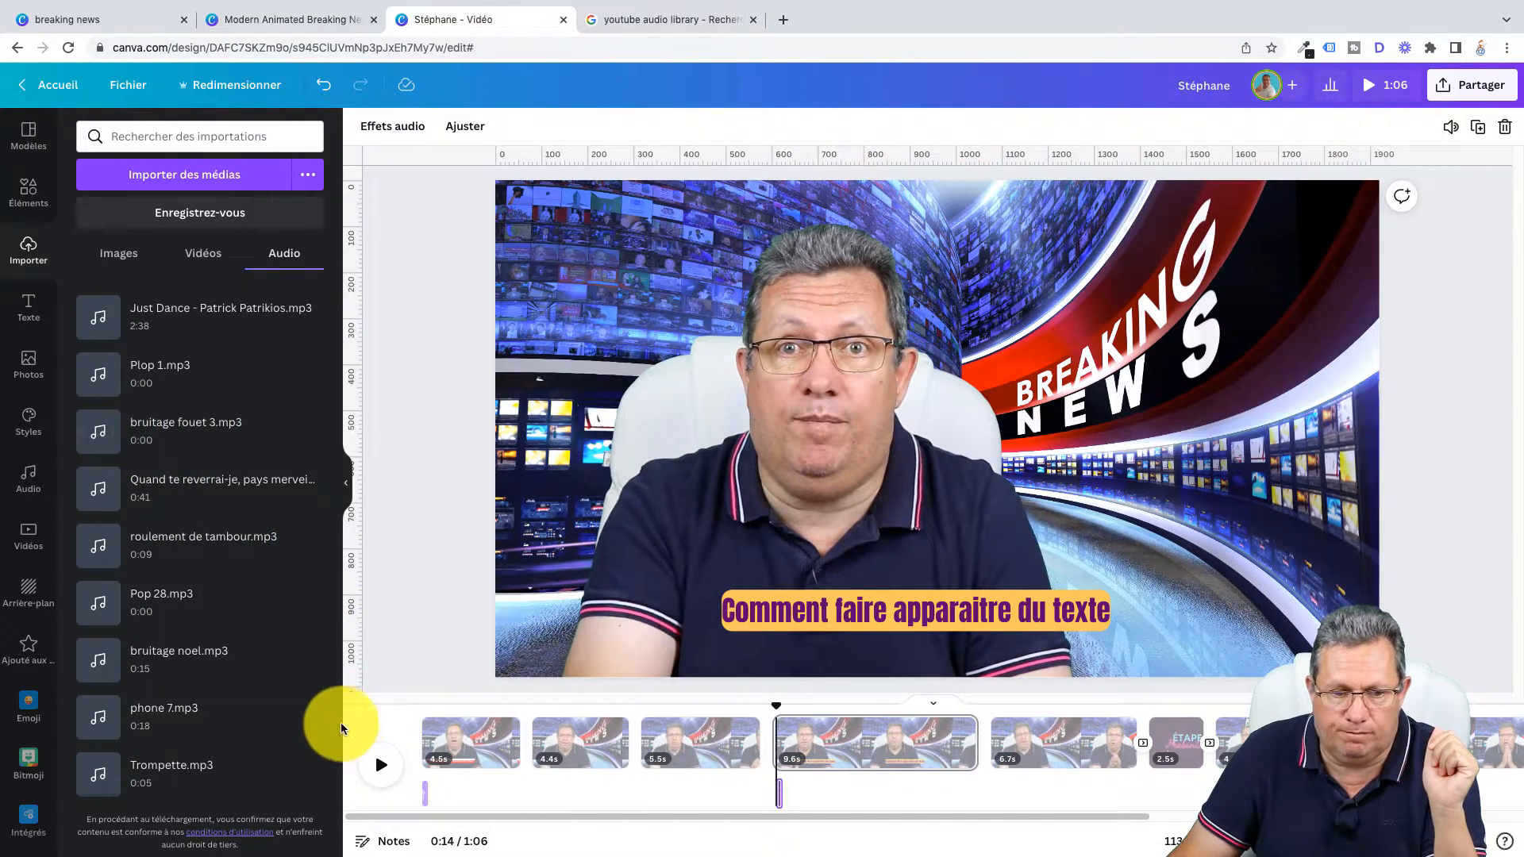
pyautogui.click(379, 774)
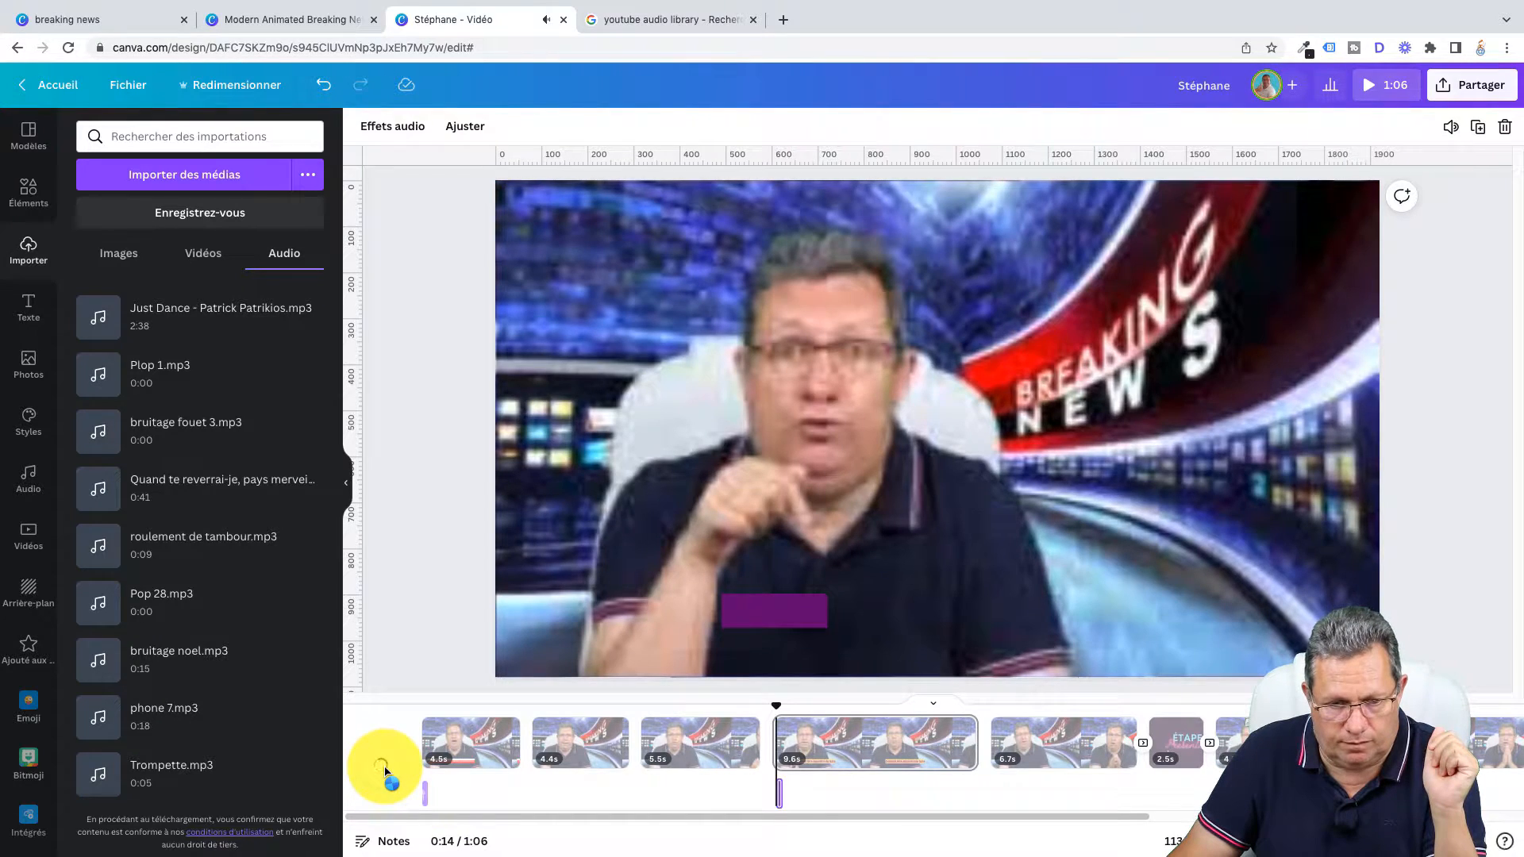
pyautogui.click(385, 771)
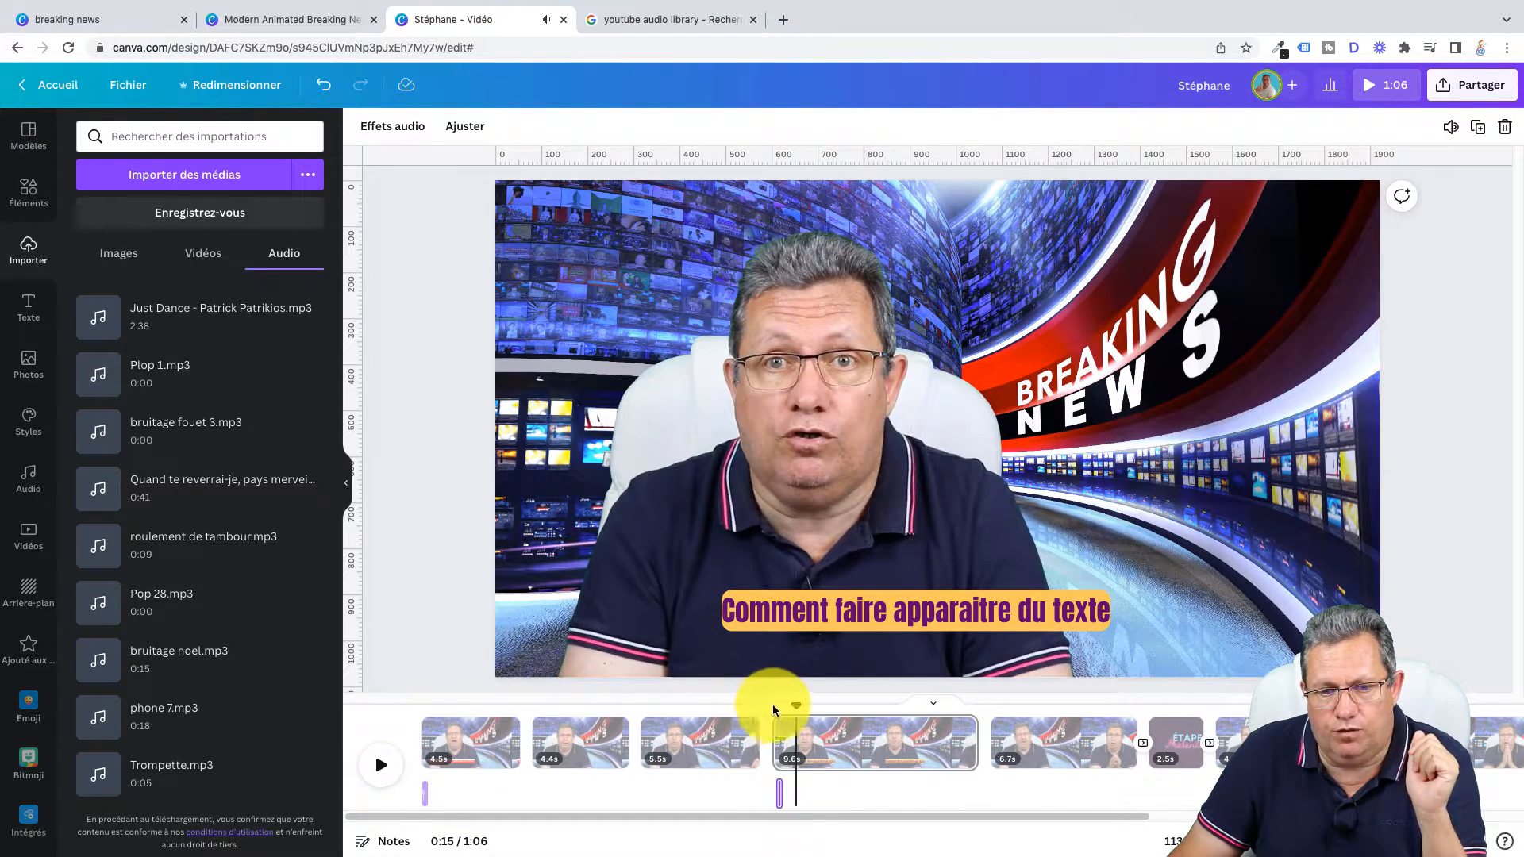
pyautogui.moveTo(796, 708); pyautogui.dragTo(703, 706)
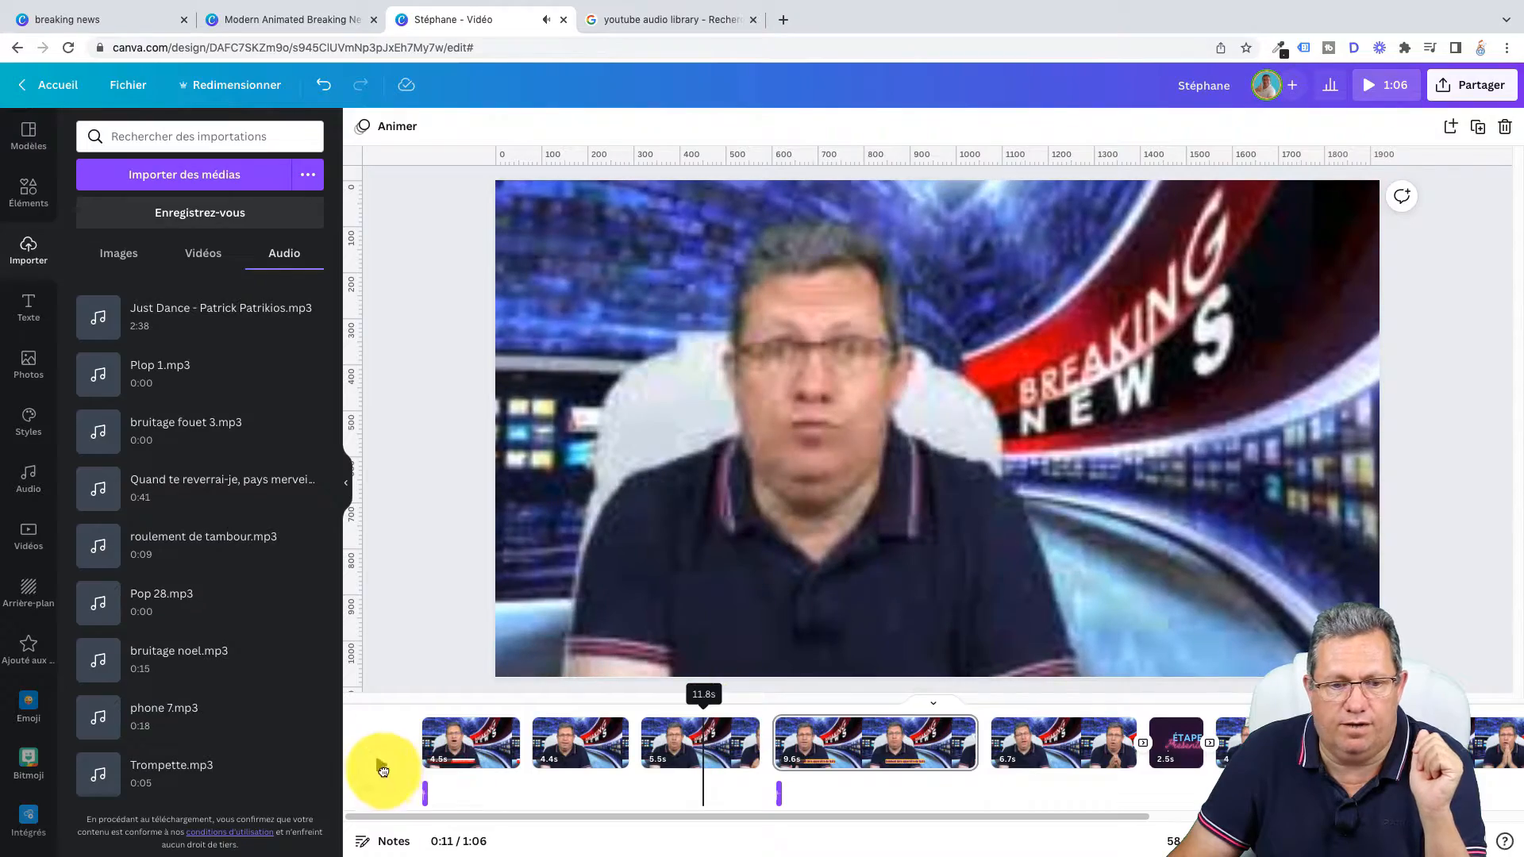
pyautogui.click(378, 771)
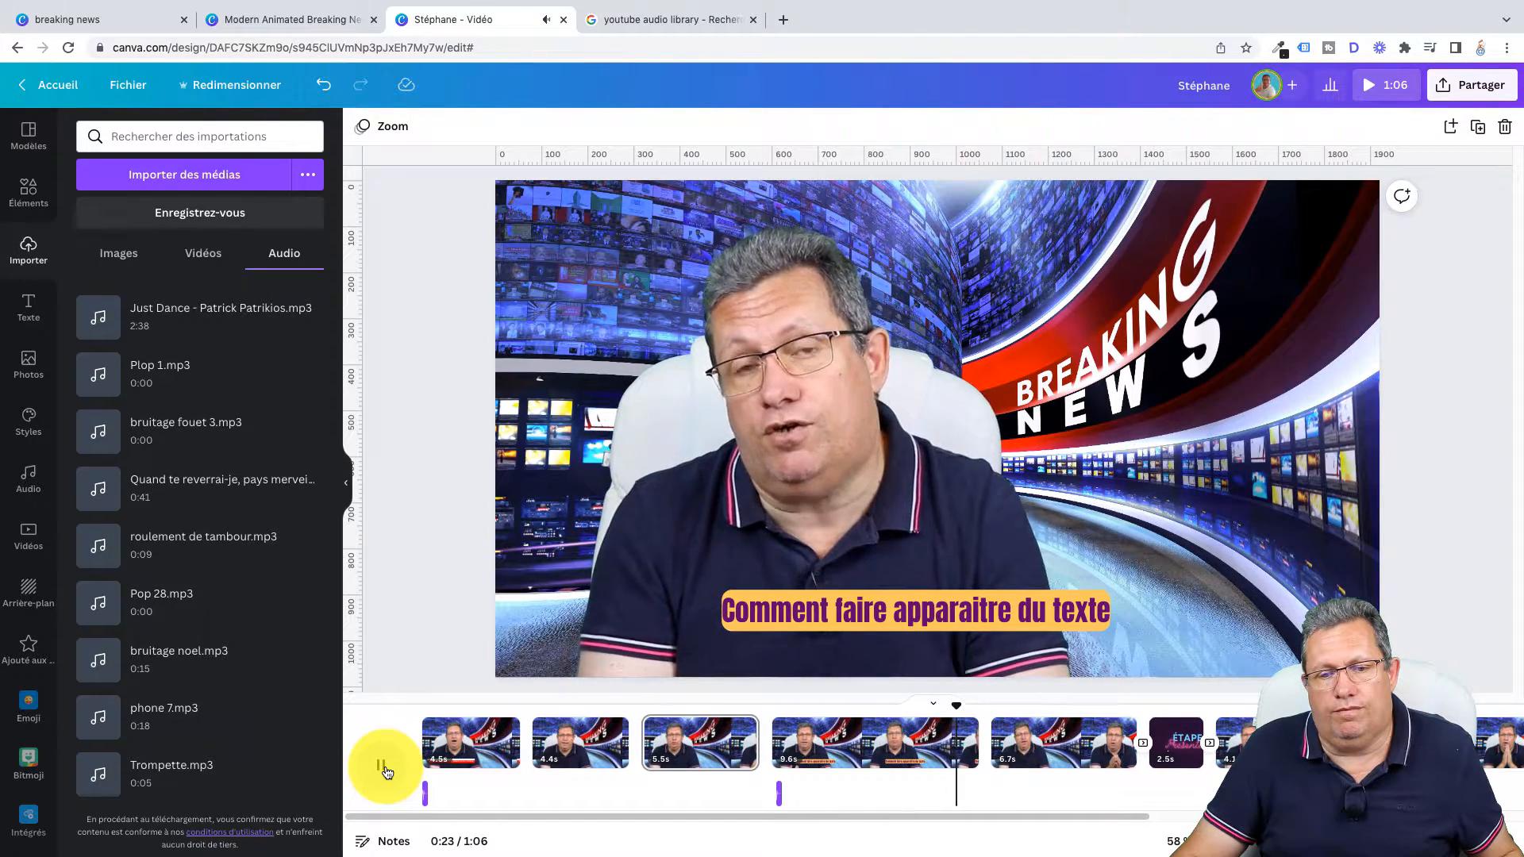
pyautogui.click(384, 767)
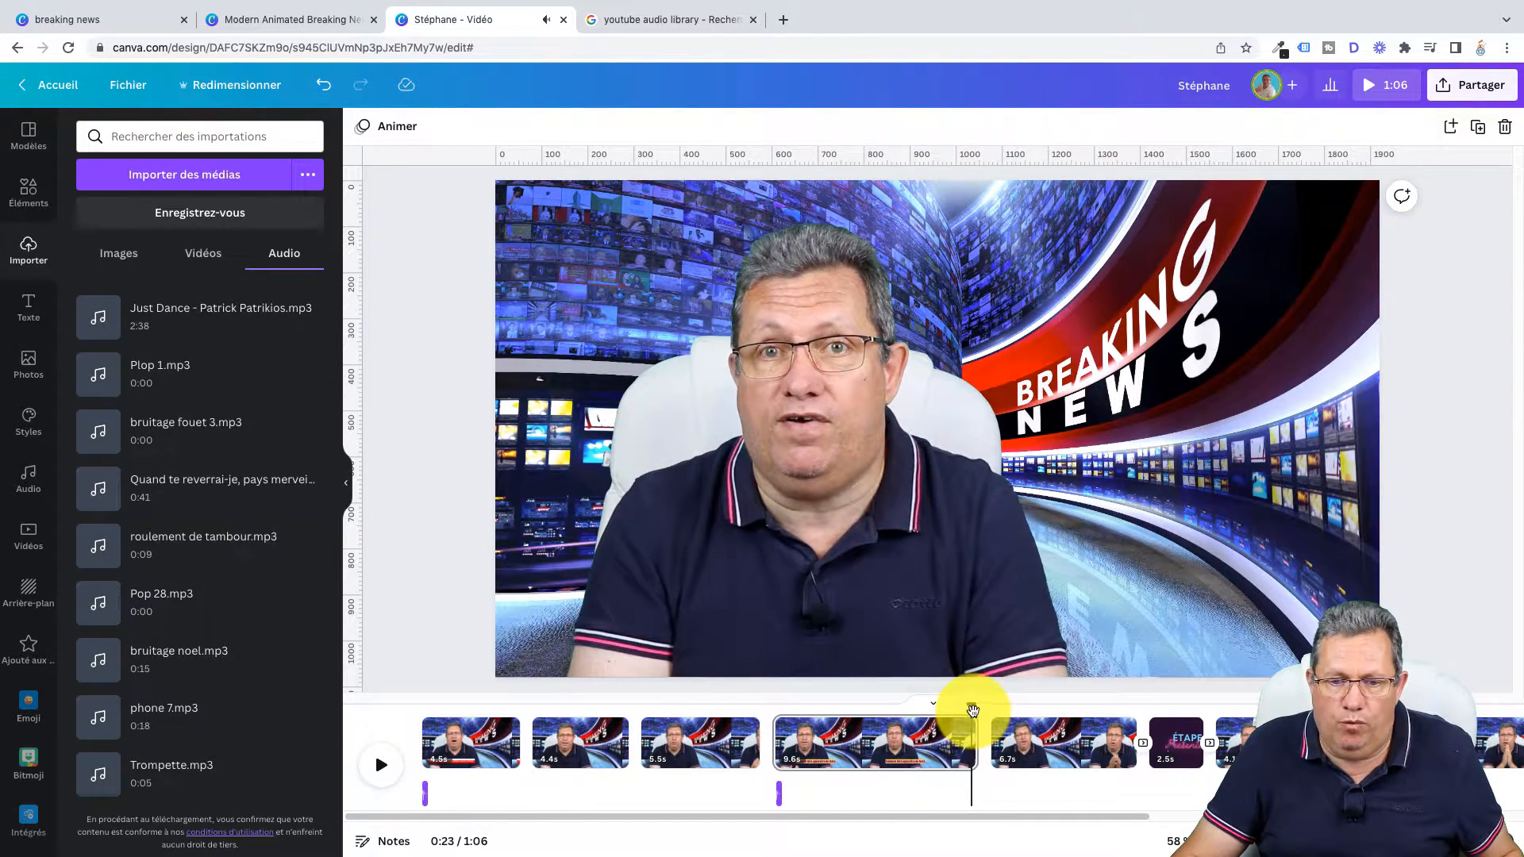
# Add "bruitage fouet 3.mp3" at 0:23, where the text title disappears, and play through to the "ÉTAPE N°1" page.
pyautogui.moveTo(966, 715); pyautogui.dragTo(962, 716)
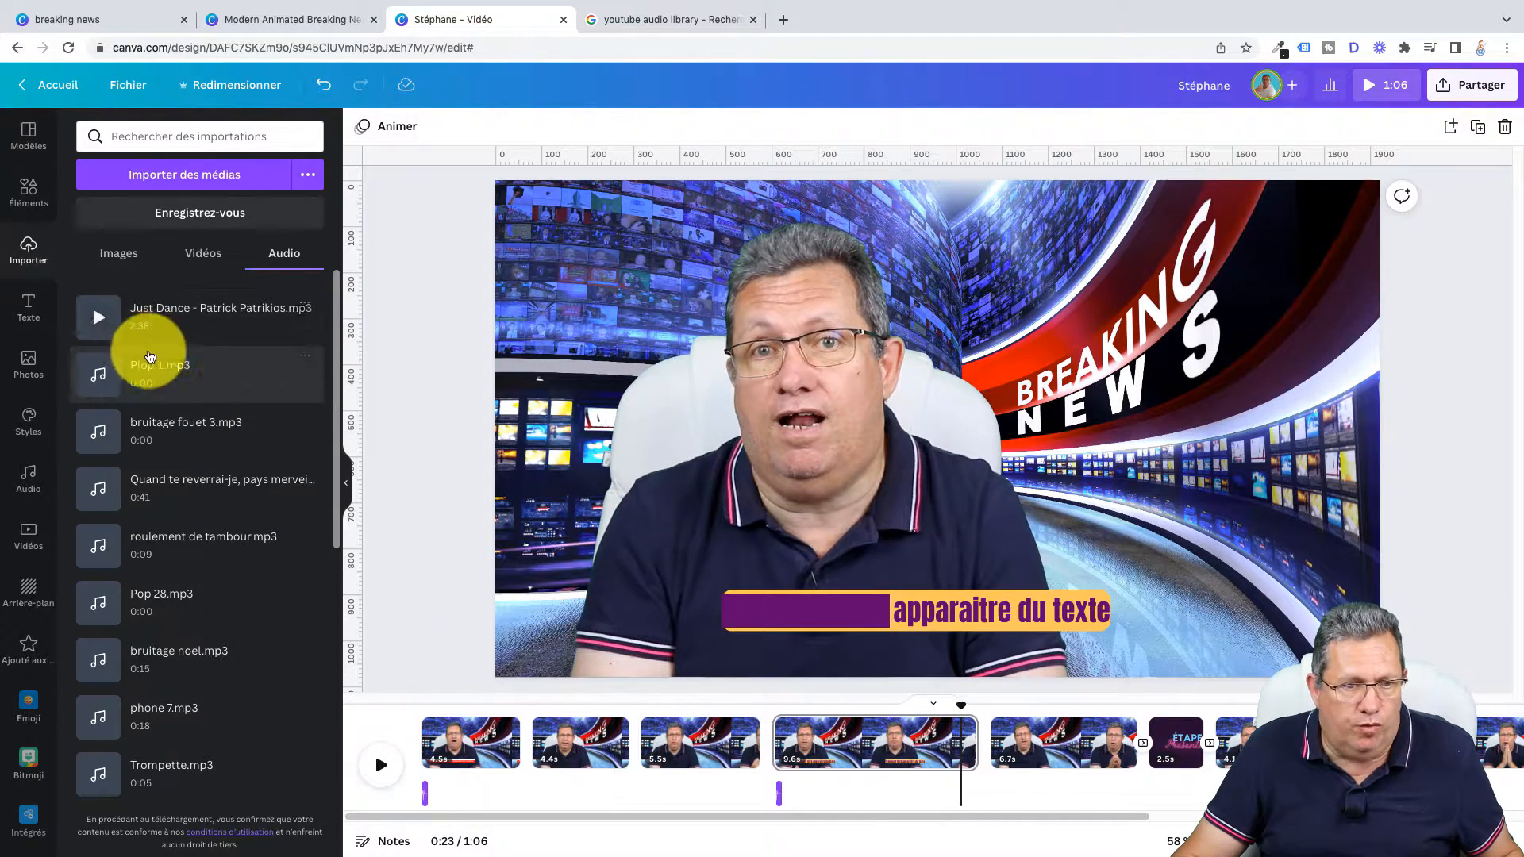
pyautogui.click(210, 441)
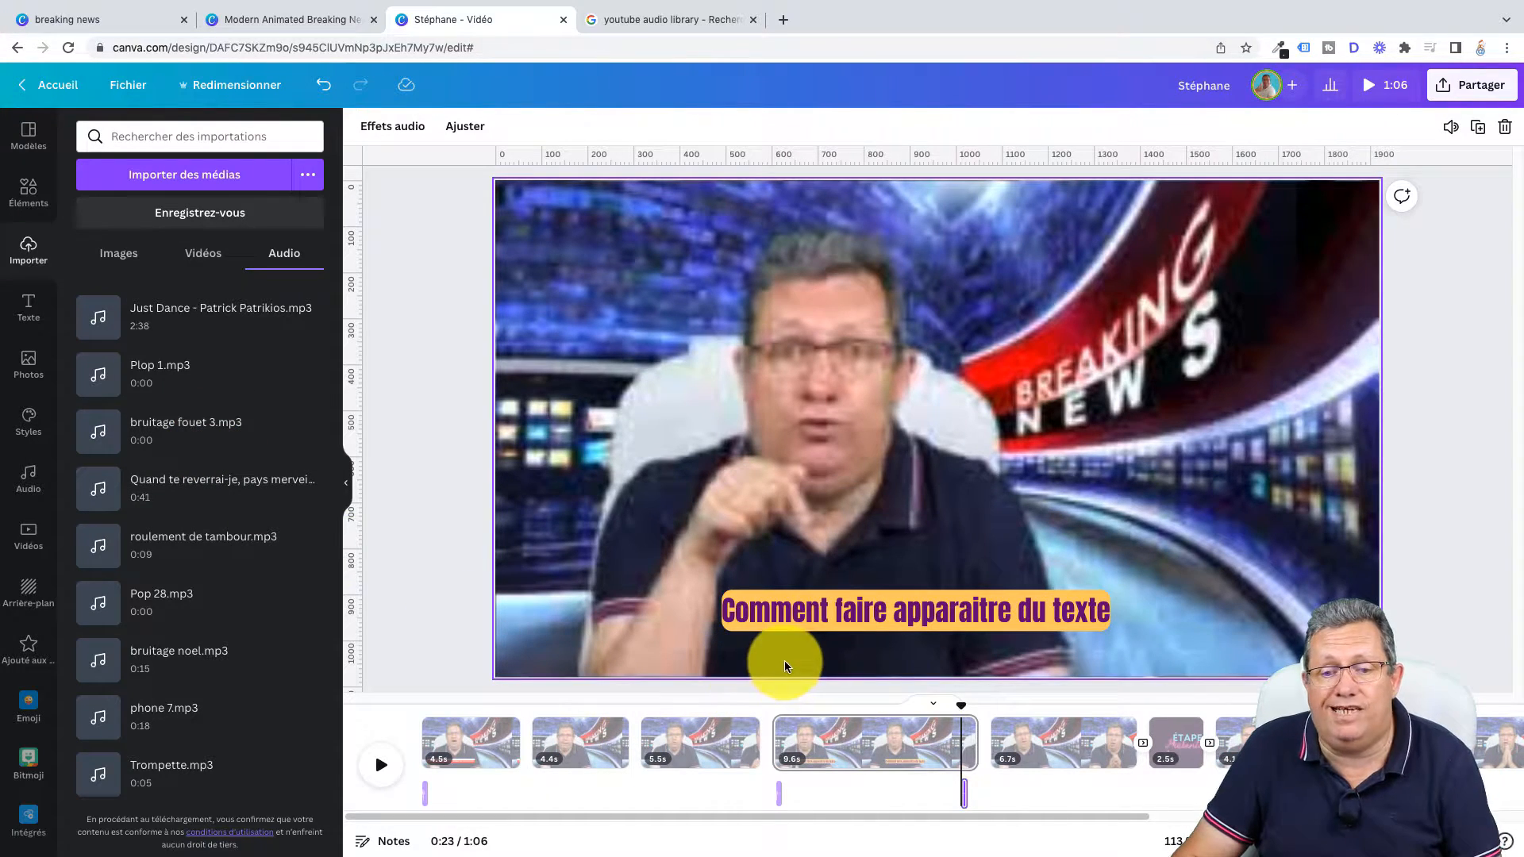
pyautogui.moveTo(961, 709); pyautogui.dragTo(738, 707)
pyautogui.click(383, 766)
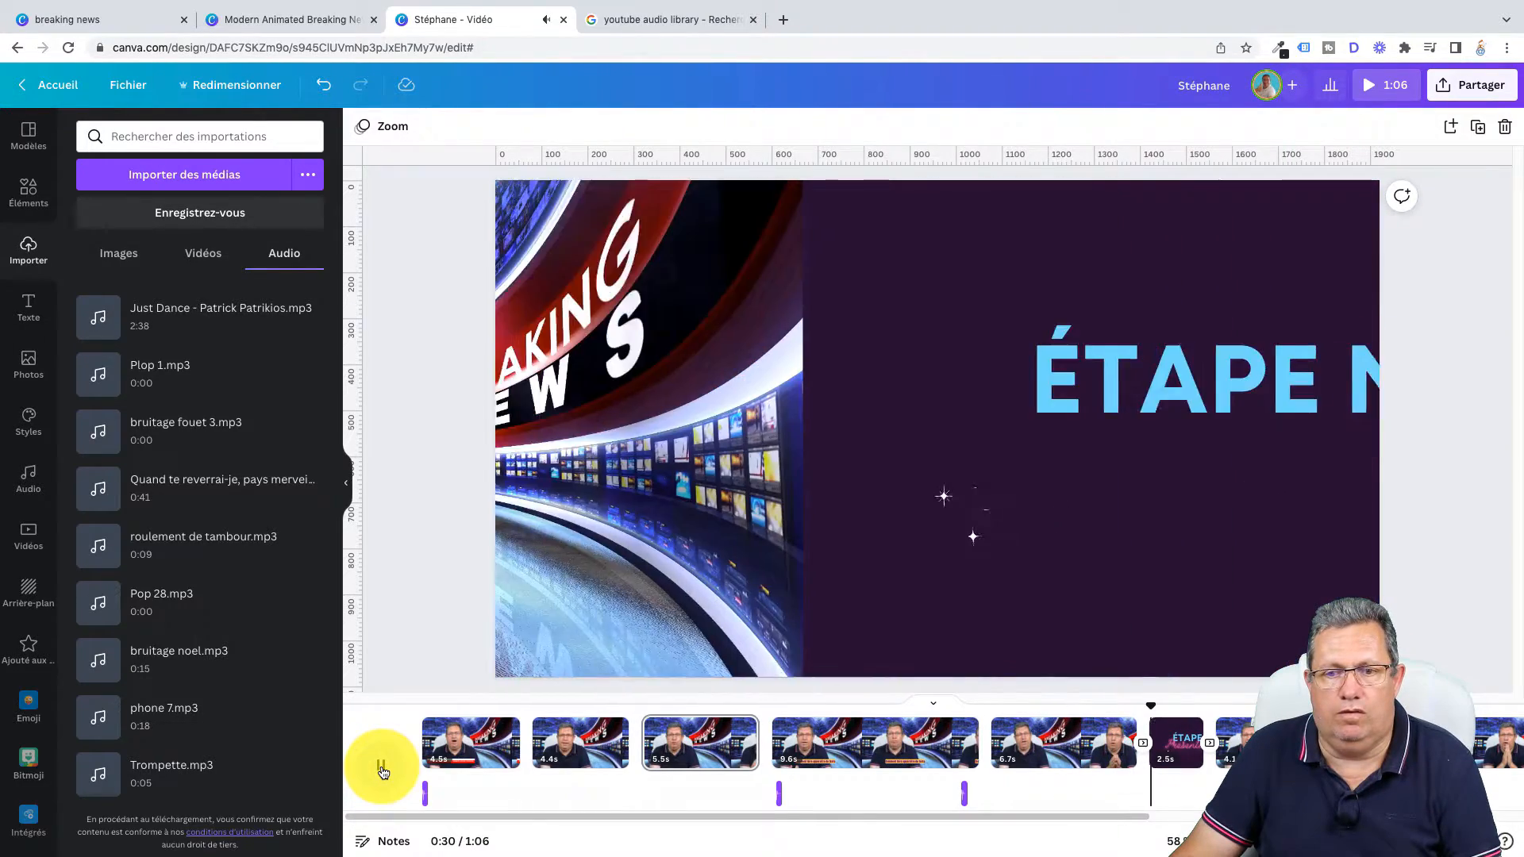
pyautogui.click(382, 769)
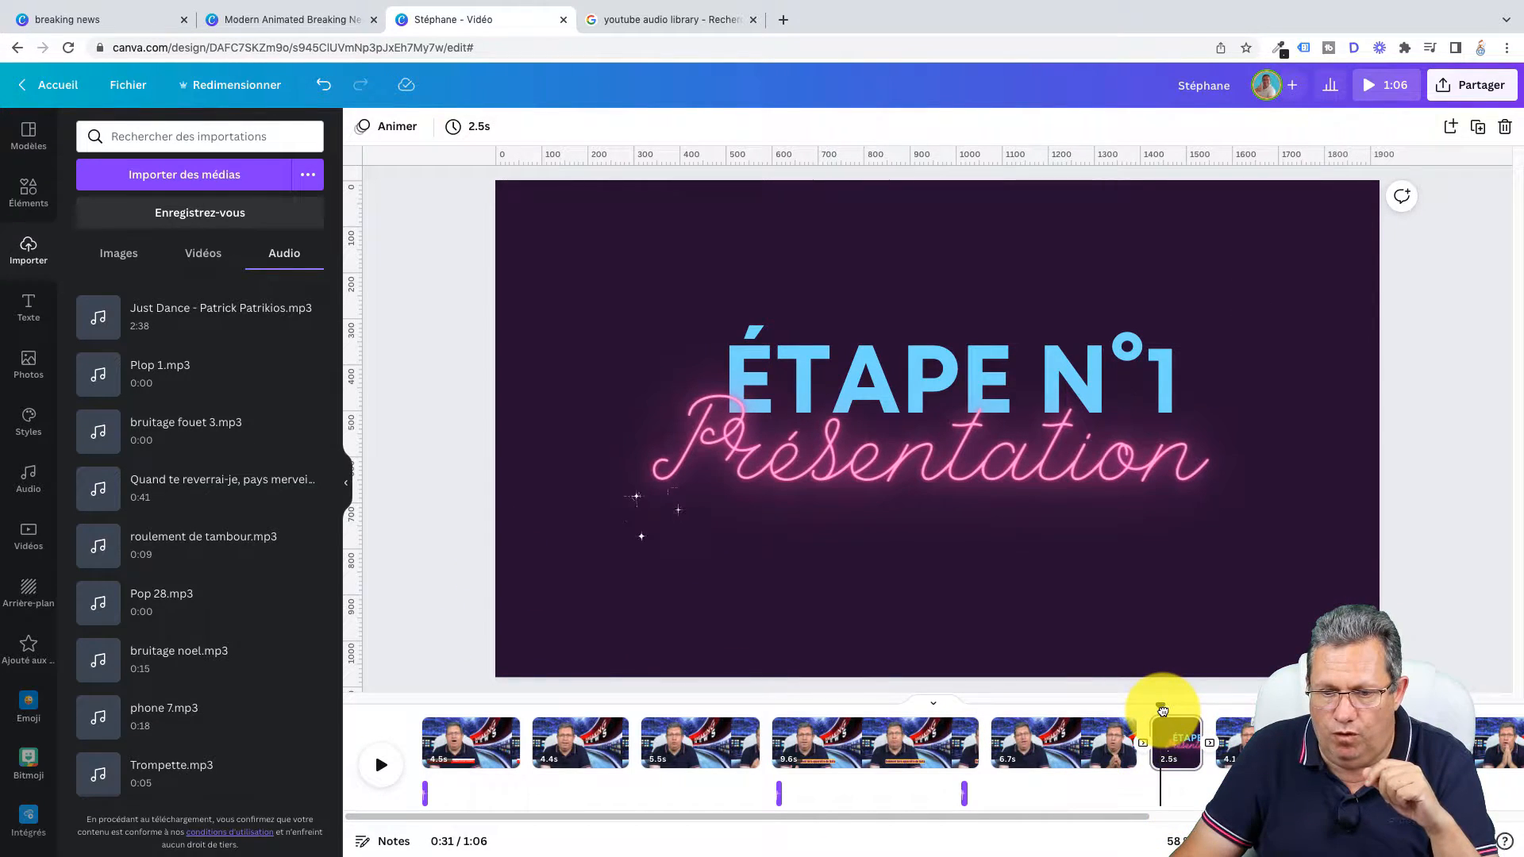
# Add "bruitage-woosh-court.mp3" at 0:30, on the transition into the "ÉTAPE N°1 Présentation" page, and play the passage.
pyautogui.moveTo(1157, 713); pyautogui.dragTo(1152, 719)
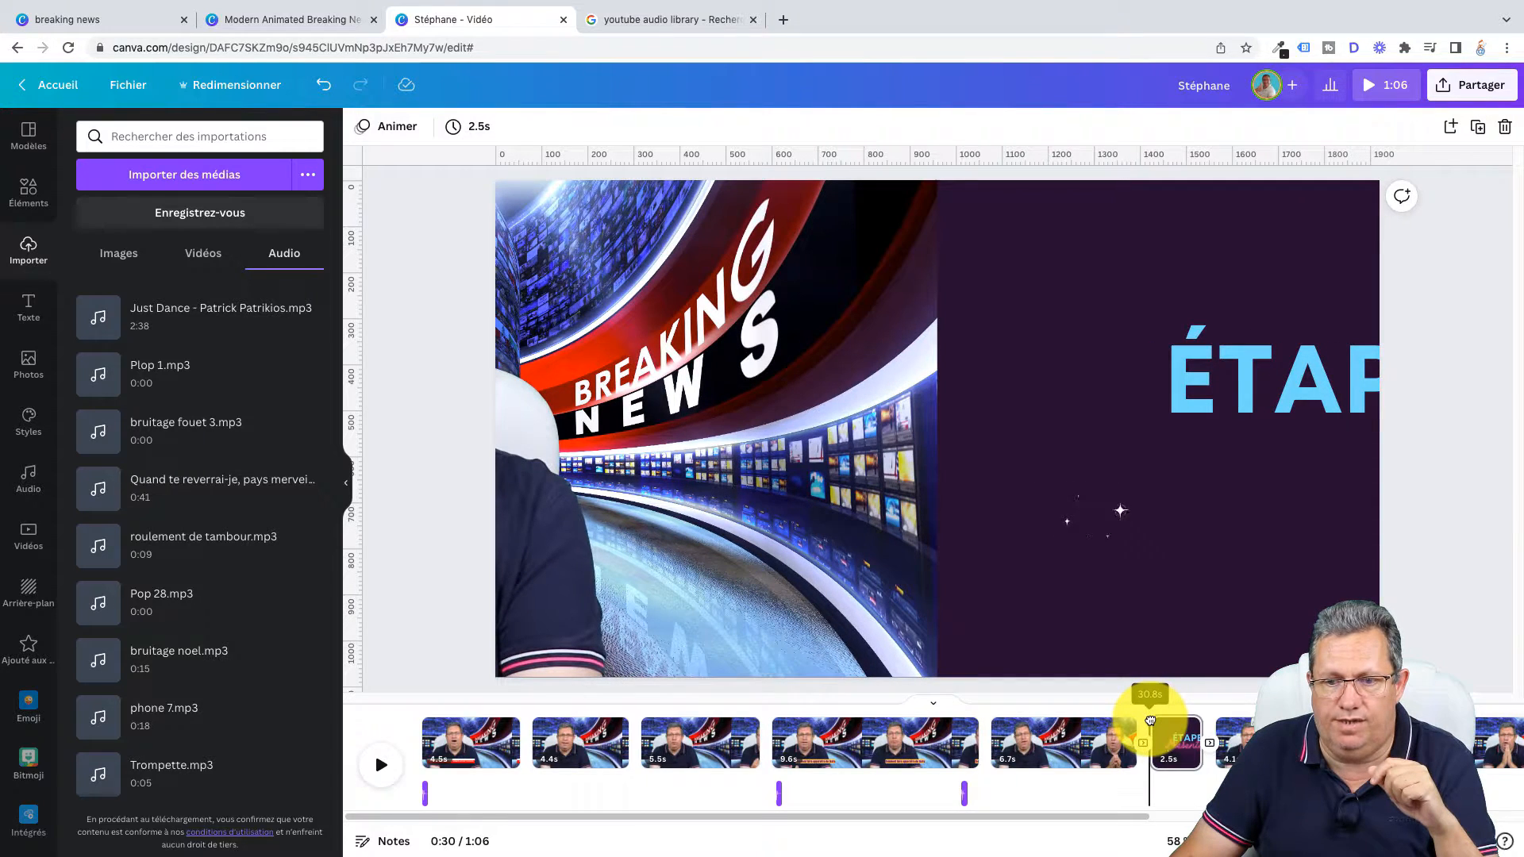
pyautogui.moveTo(1145, 717); pyautogui.dragTo(1143, 712)
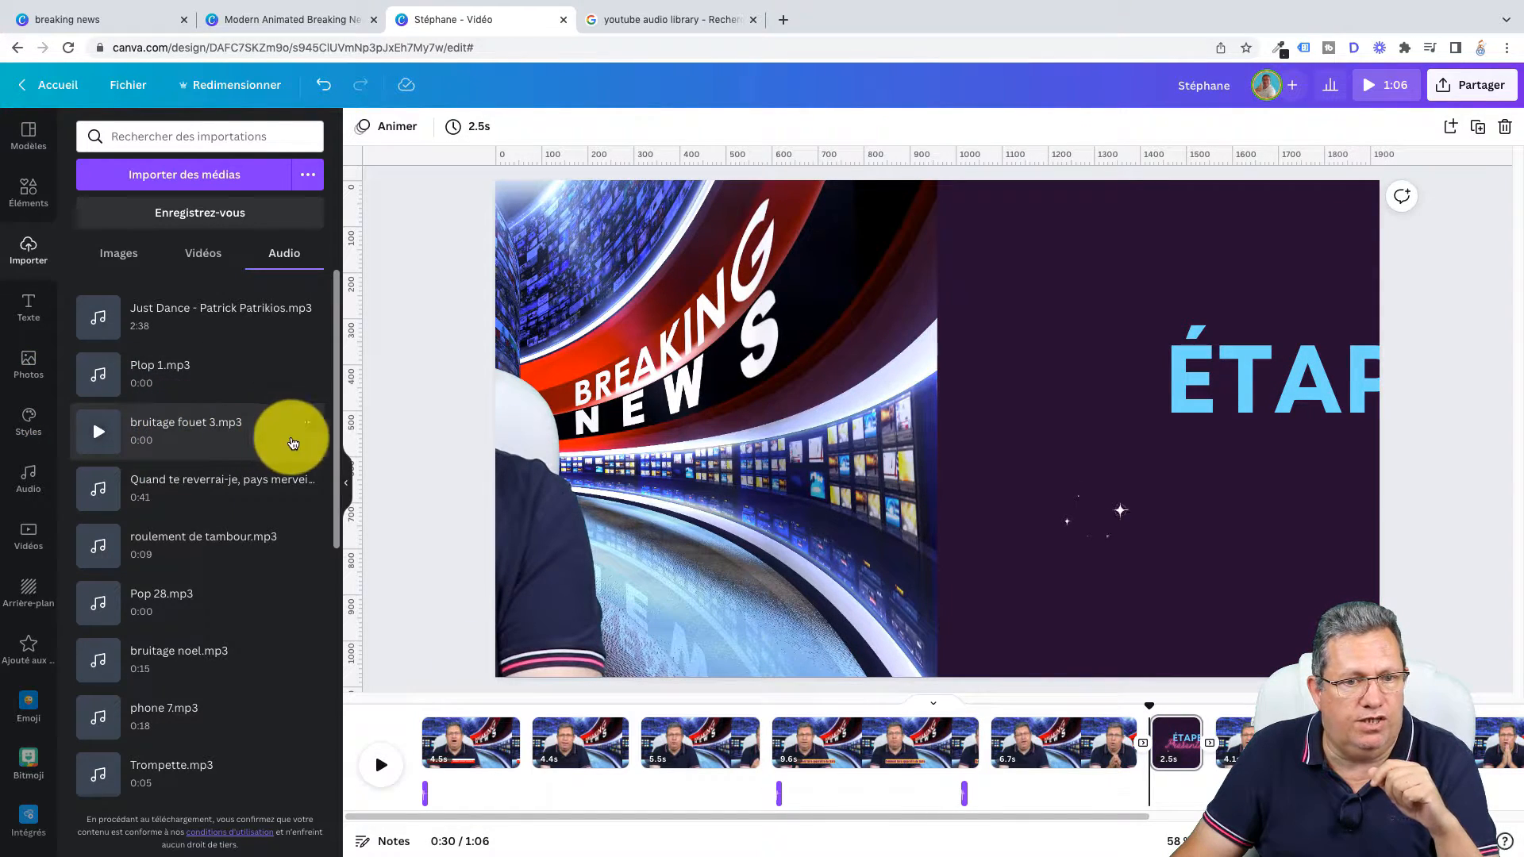
pyautogui.moveTo(334, 403); pyautogui.dragTo(341, 565)
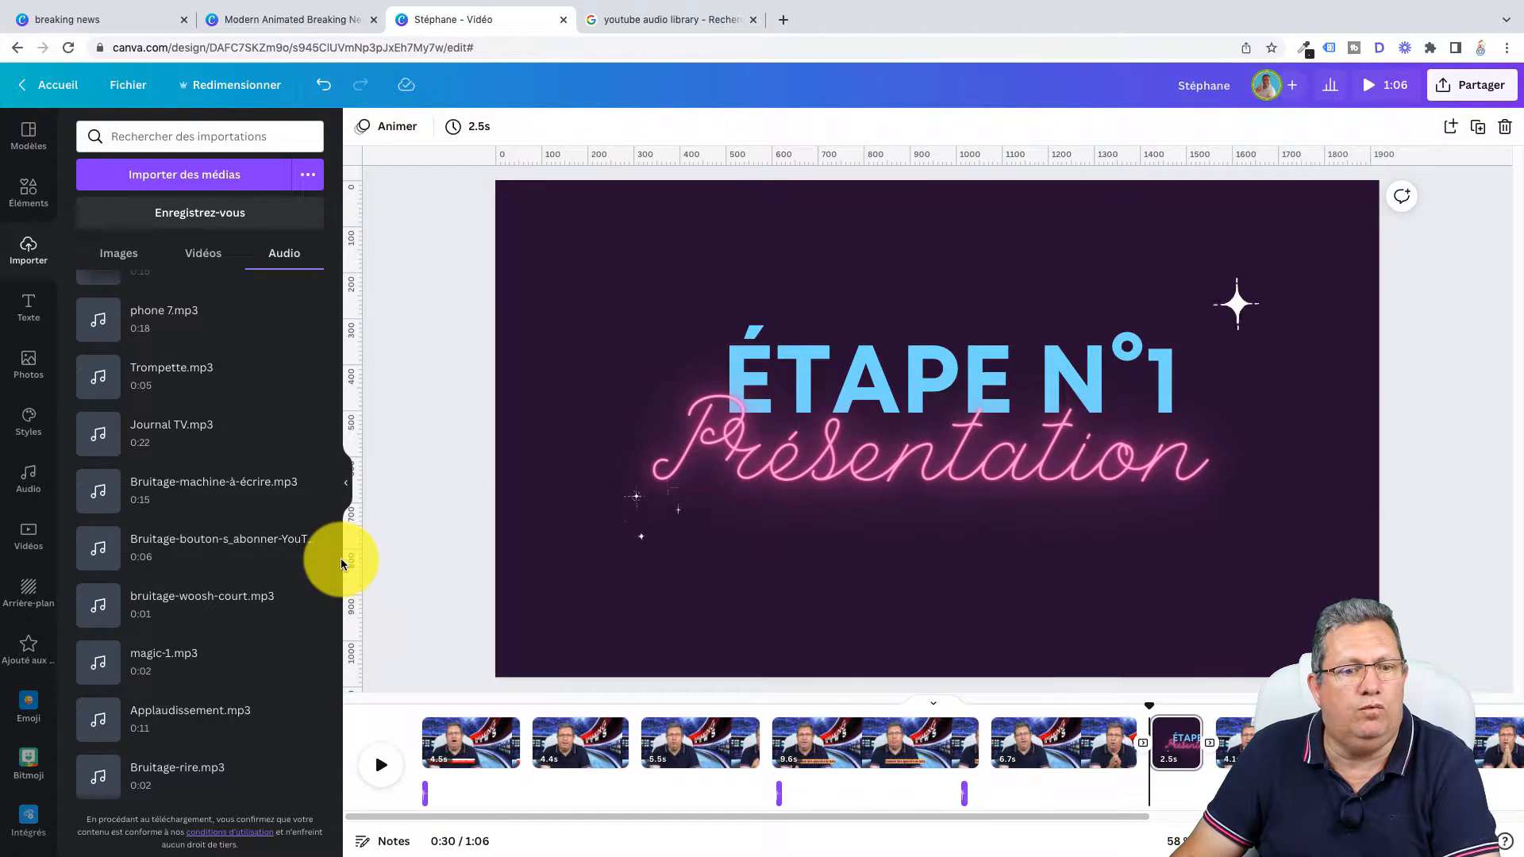
pyautogui.click(187, 601)
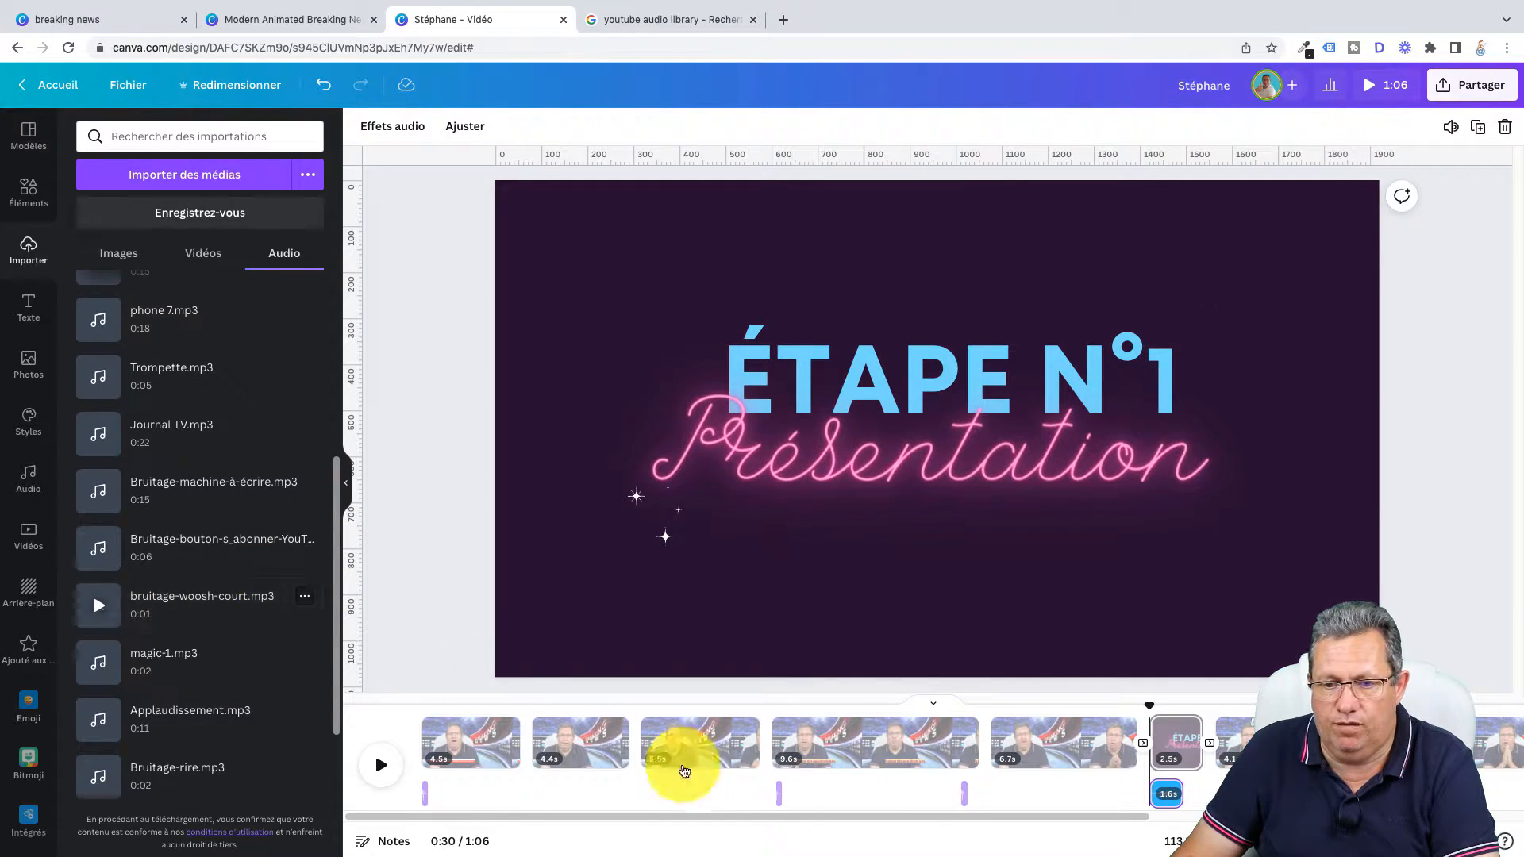
pyautogui.moveTo(1146, 704); pyautogui.dragTo(1106, 715)
pyautogui.click(381, 764)
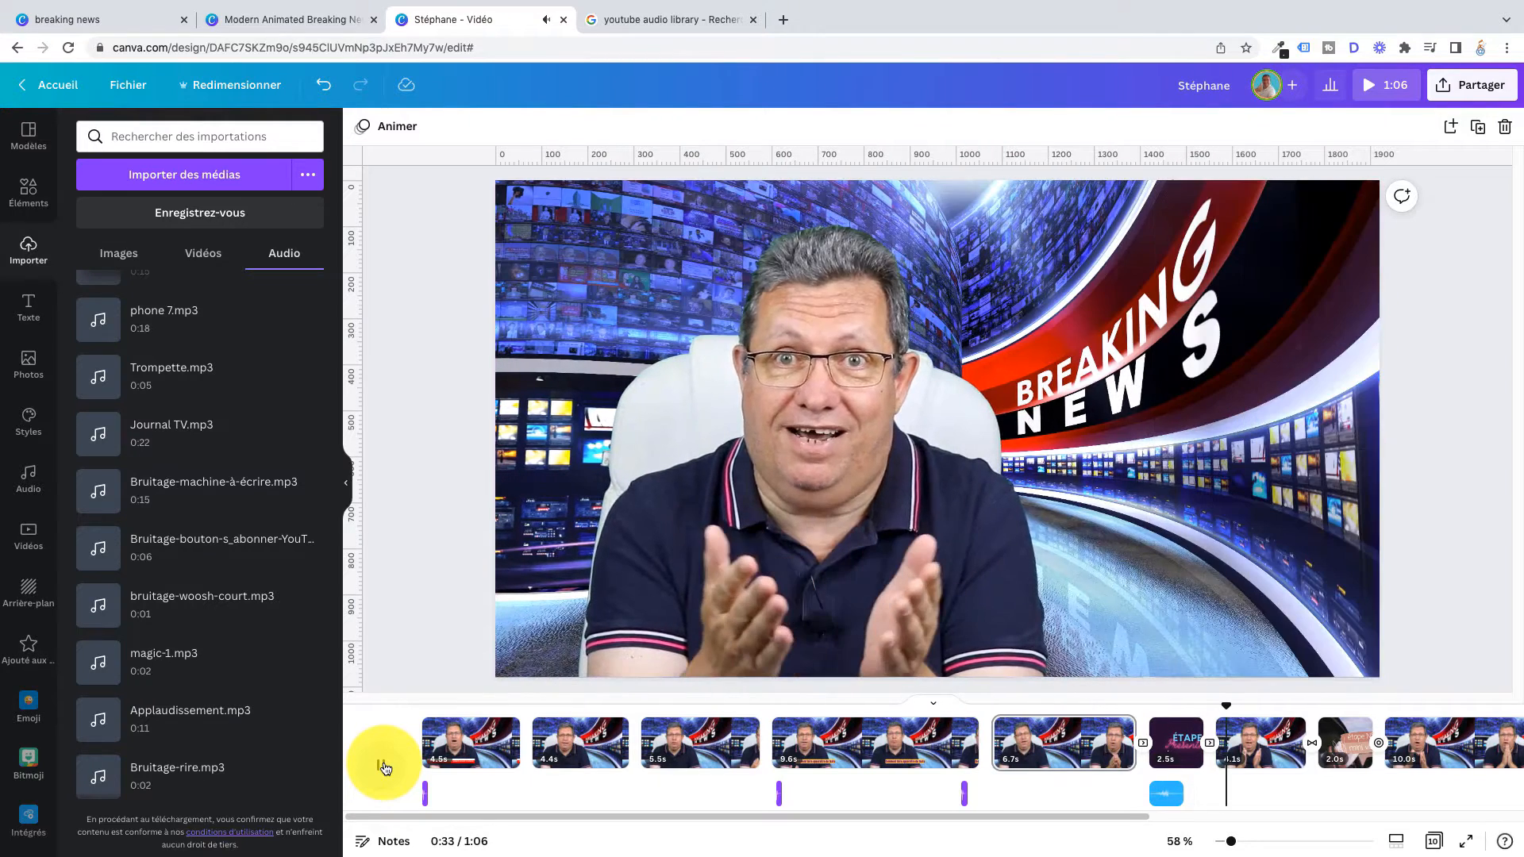
pyautogui.click(392, 770)
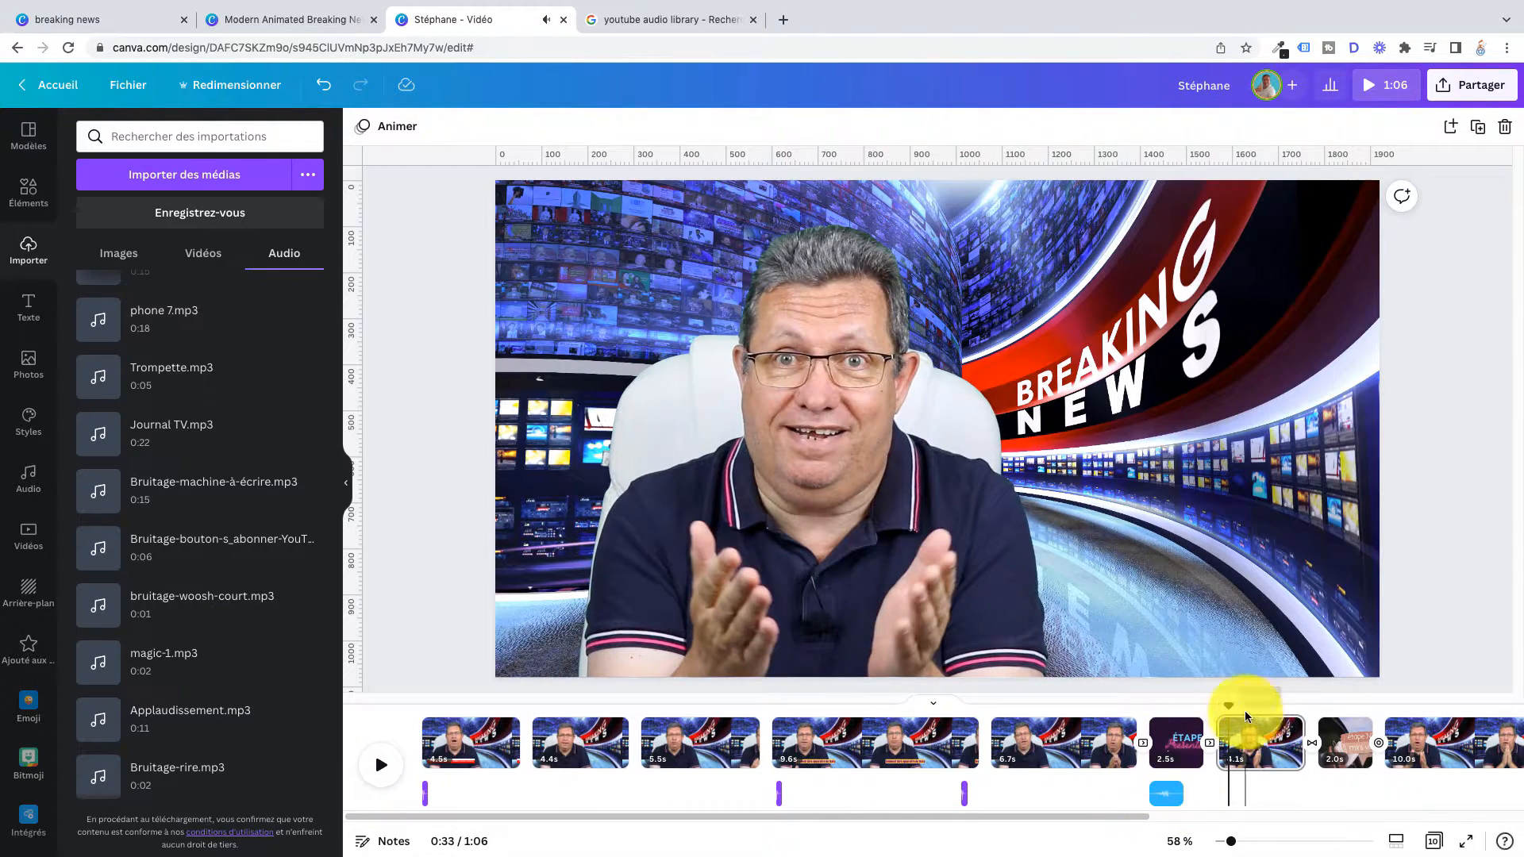
# Add "bruitage-woosh-court.mp3" again at 0:32, on the transition out of the "ÉTAPE N°1 Présentation" page, and play from 28.7 s to check both sounds.
pyautogui.moveTo(1230, 706); pyautogui.dragTo(1175, 716)
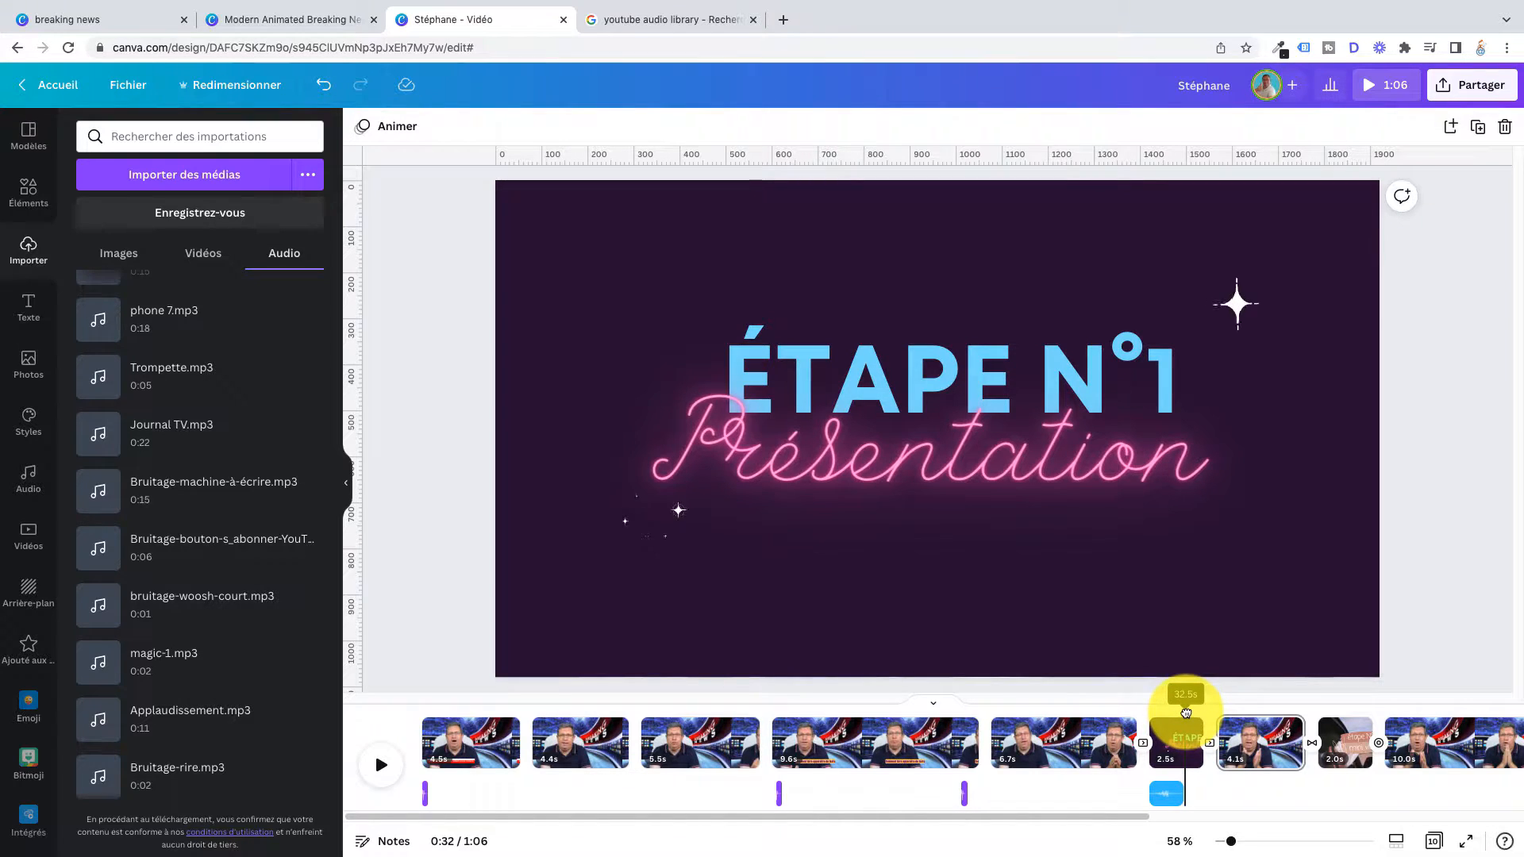
pyautogui.moveTo(1187, 712)
pyautogui.mouseDown()
pyautogui.moveTo(1175, 711)
pyautogui.moveTo(1194, 710)
pyautogui.mouseUp()
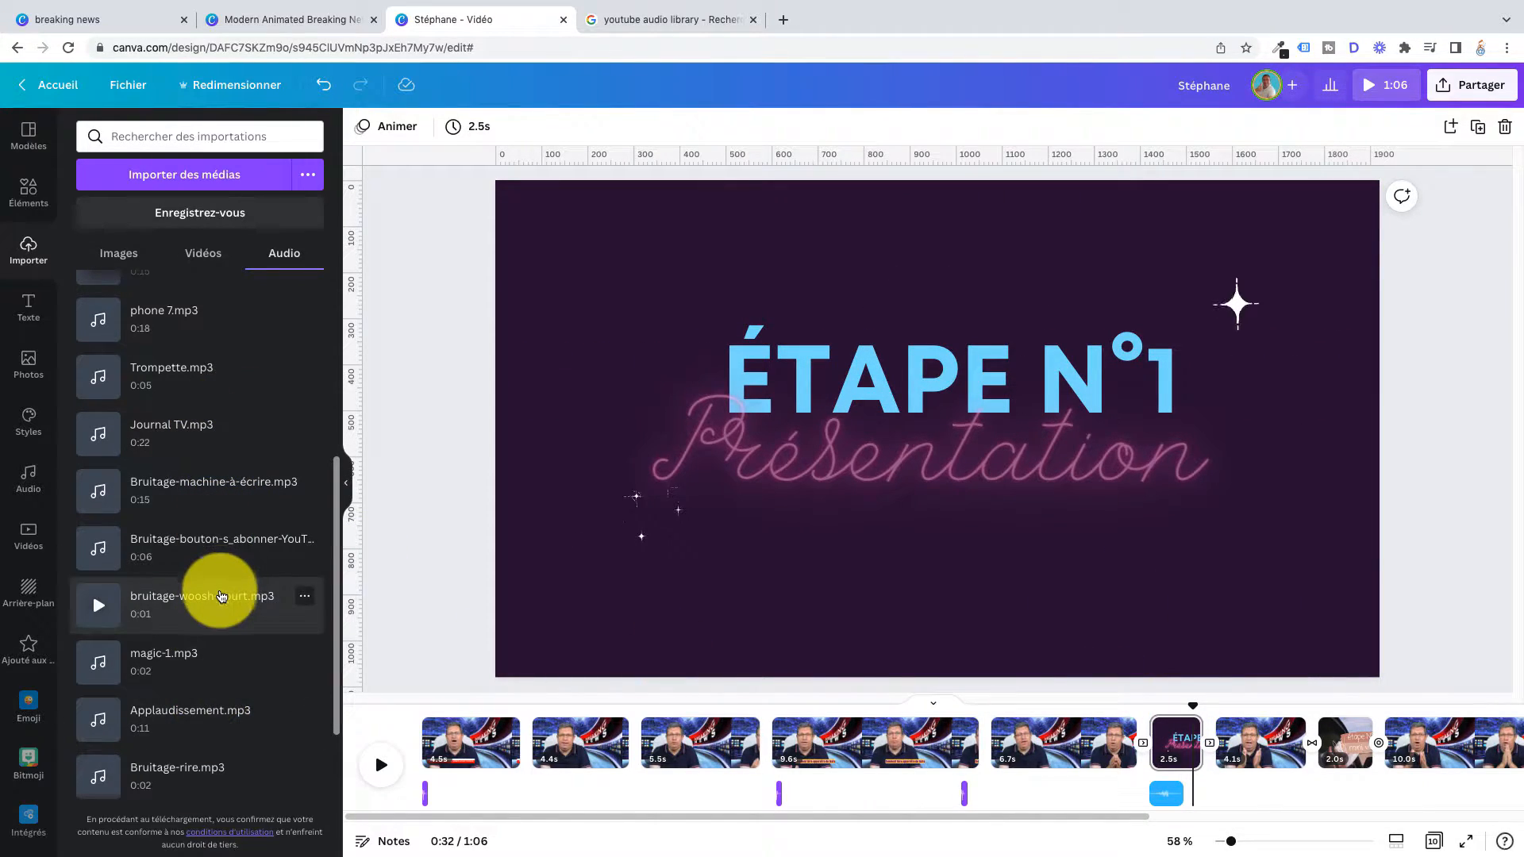
pyautogui.click(220, 605)
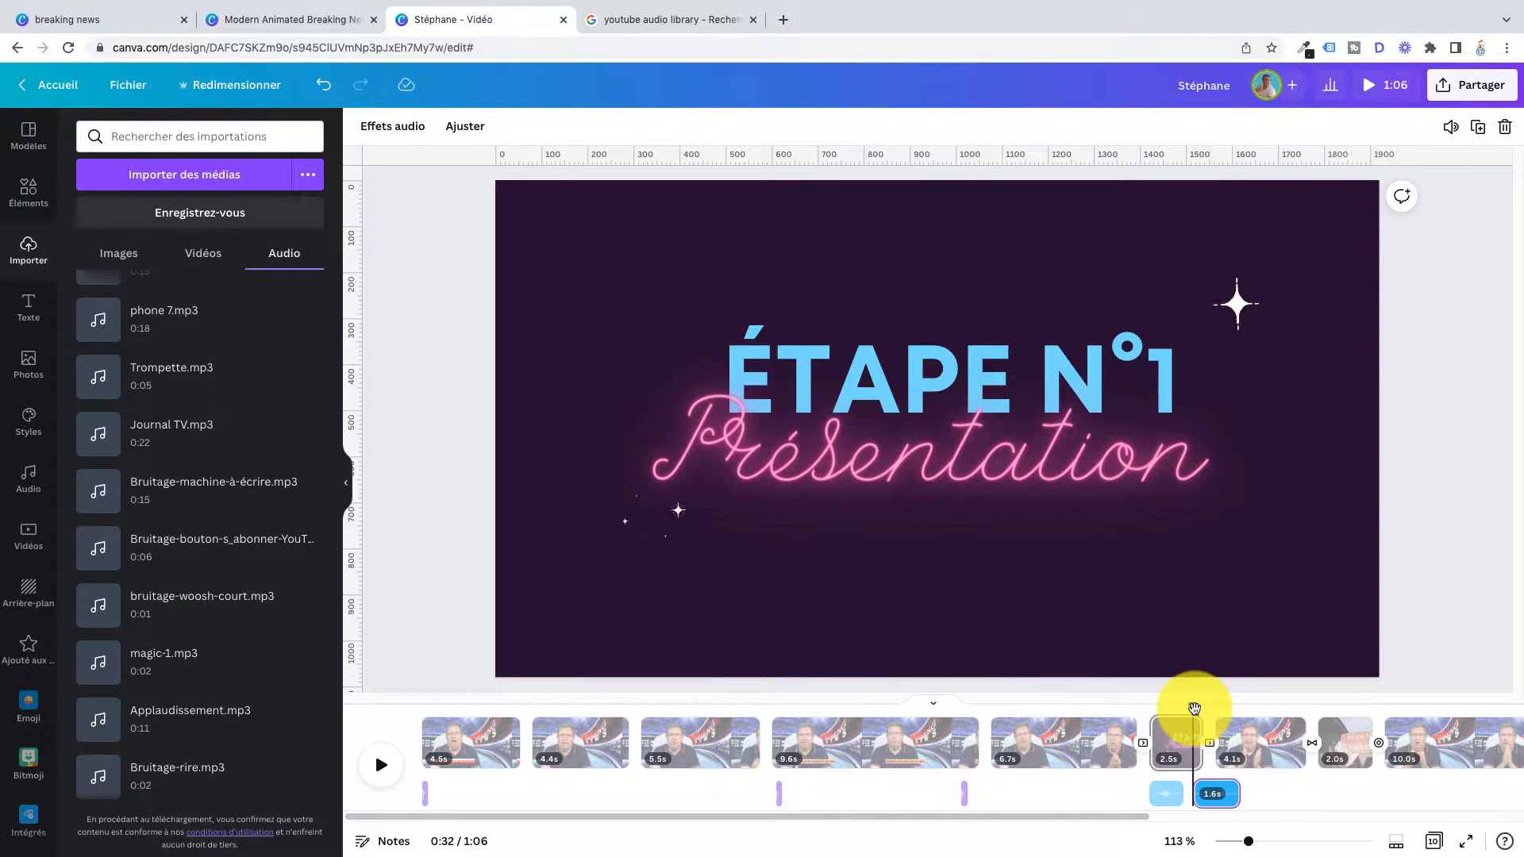
pyautogui.click(1173, 718)
pyautogui.click(1092, 723)
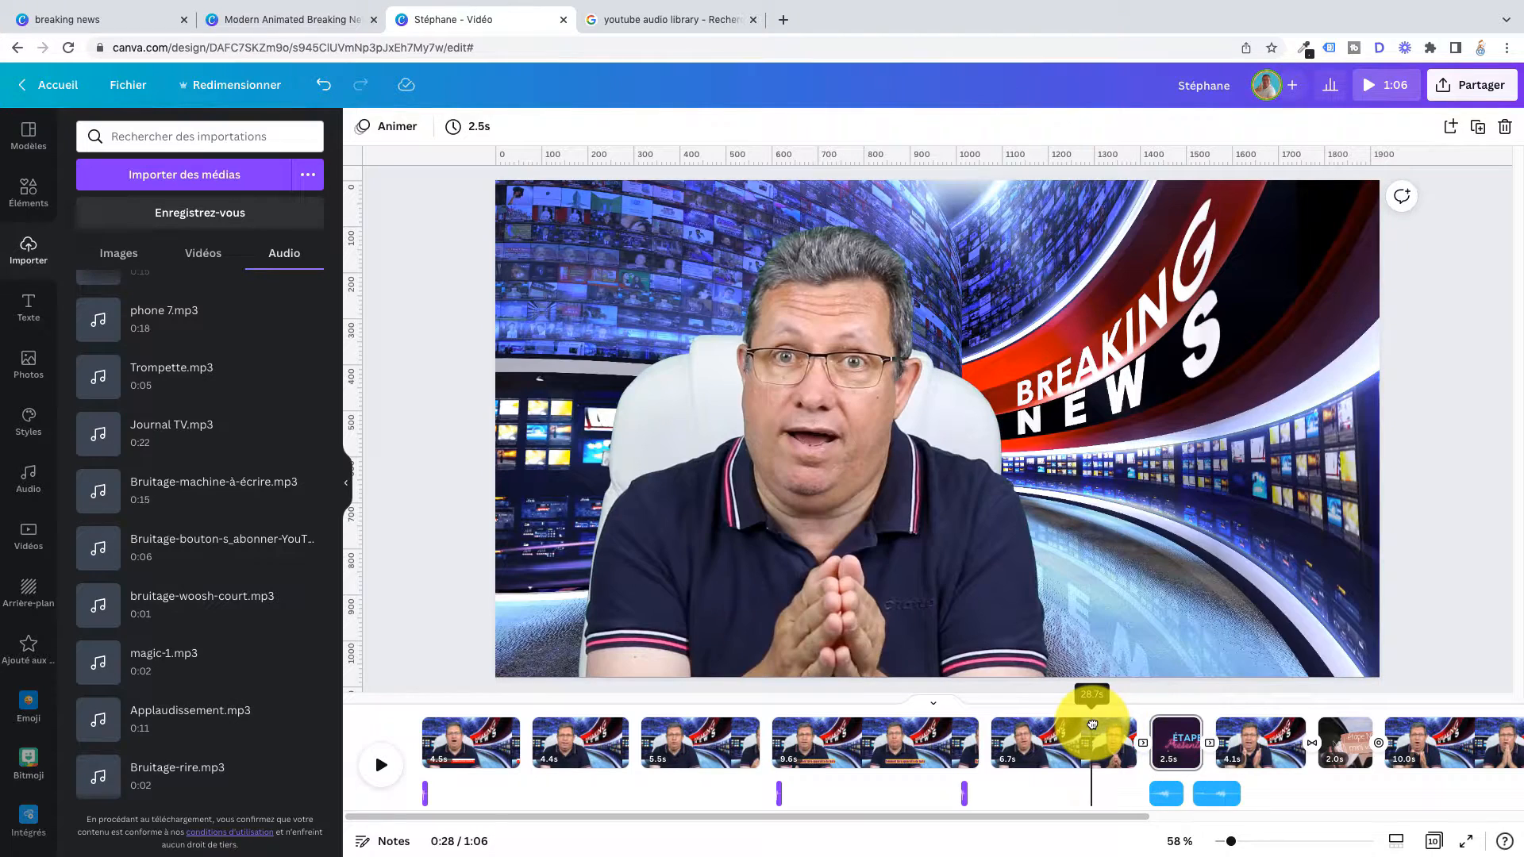
pyautogui.click(382, 765)
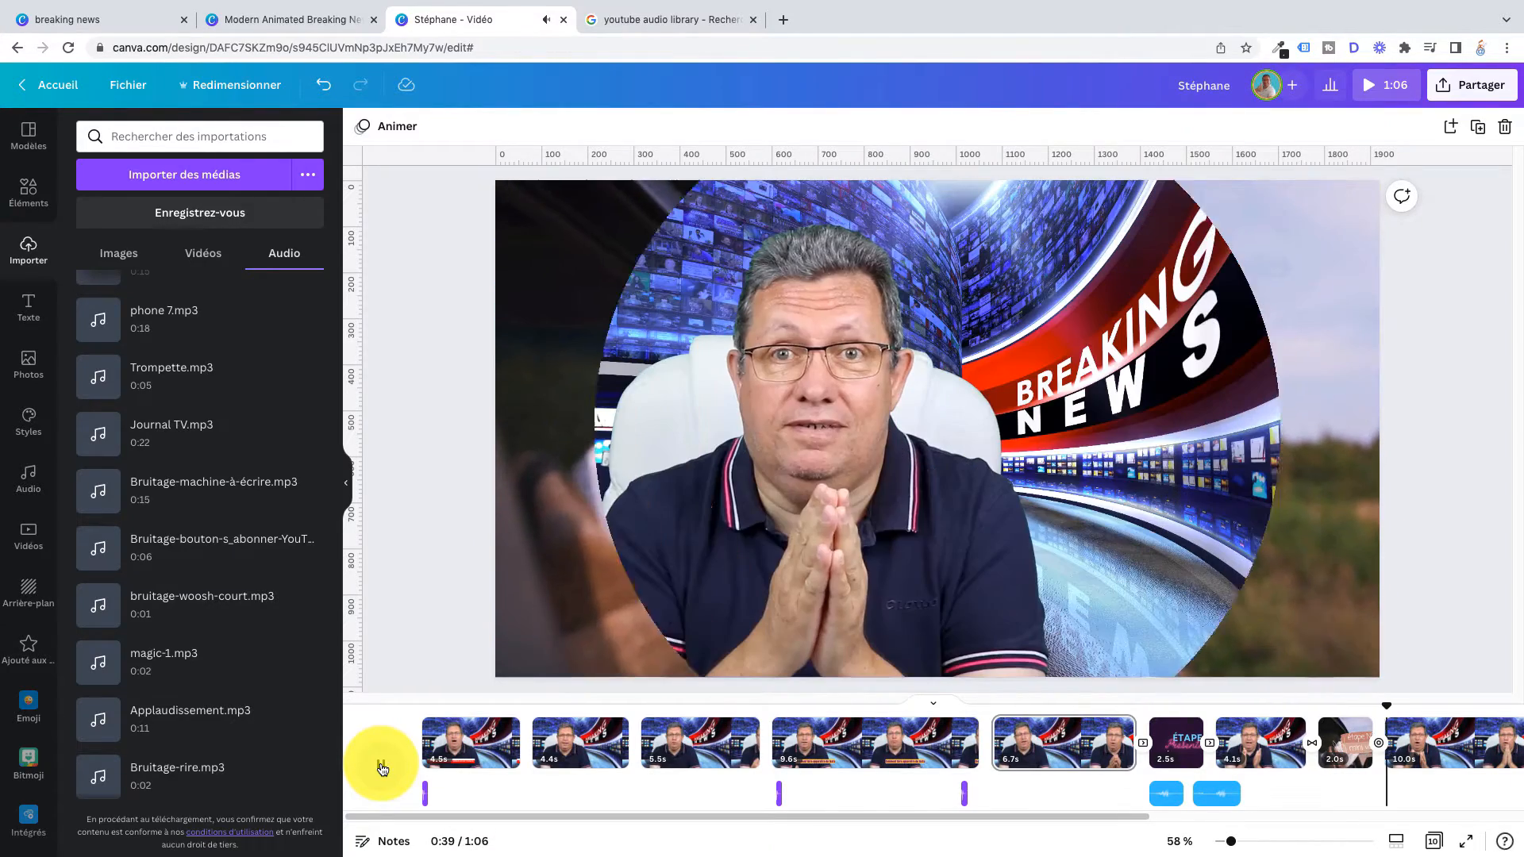
pyautogui.click(382, 766)
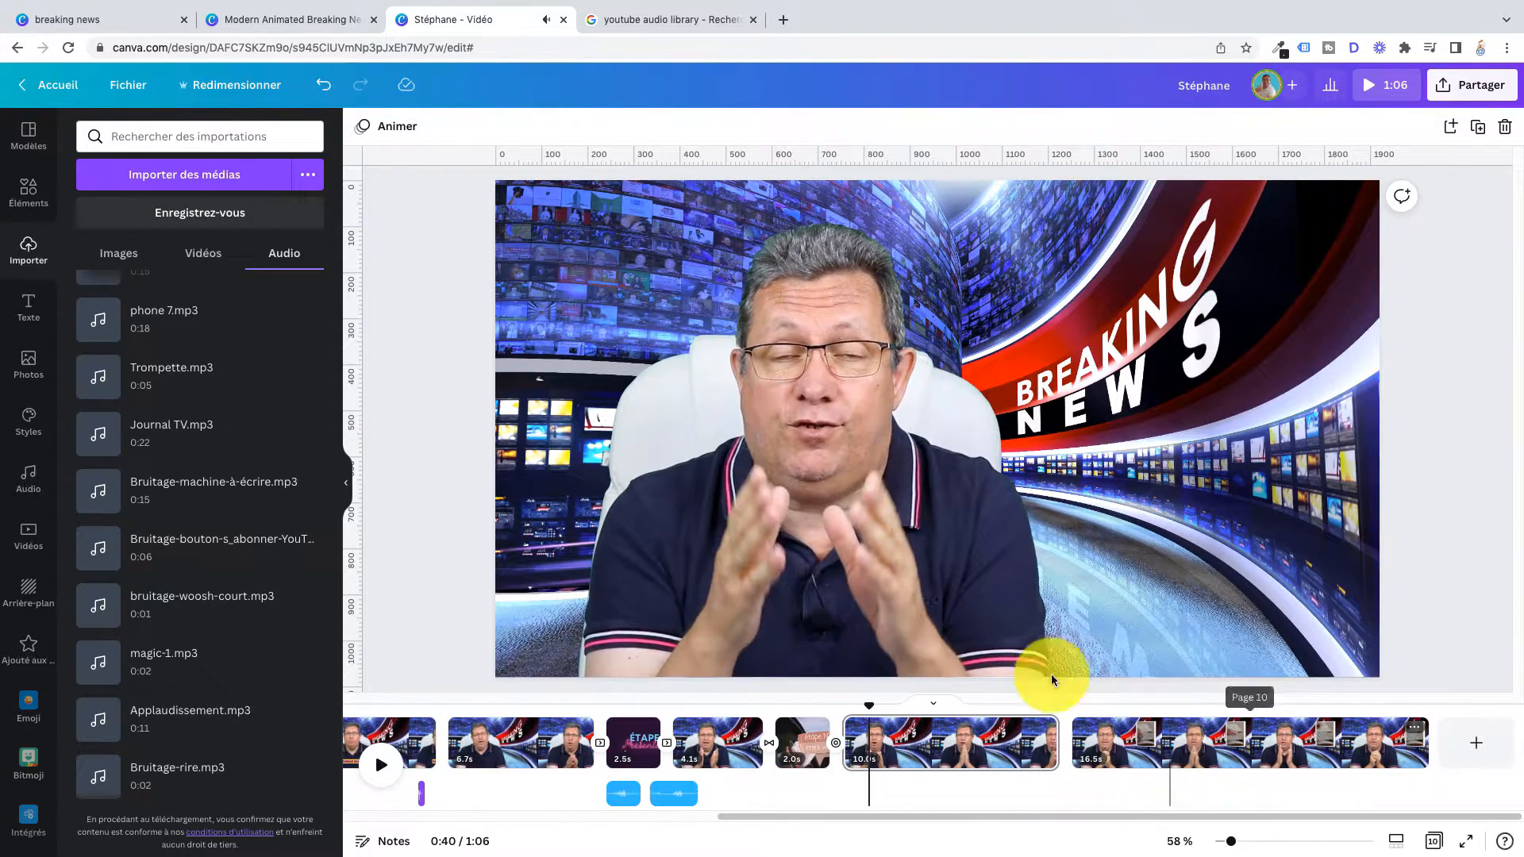
# Add the uploaded sound "Plop 1.mp3" at 39.4 s, on the transition out of the "étape N°2 mini vlog" page, and play on to the final page.
pyautogui.moveTo(846, 713); pyautogui.dragTo(824, 718)
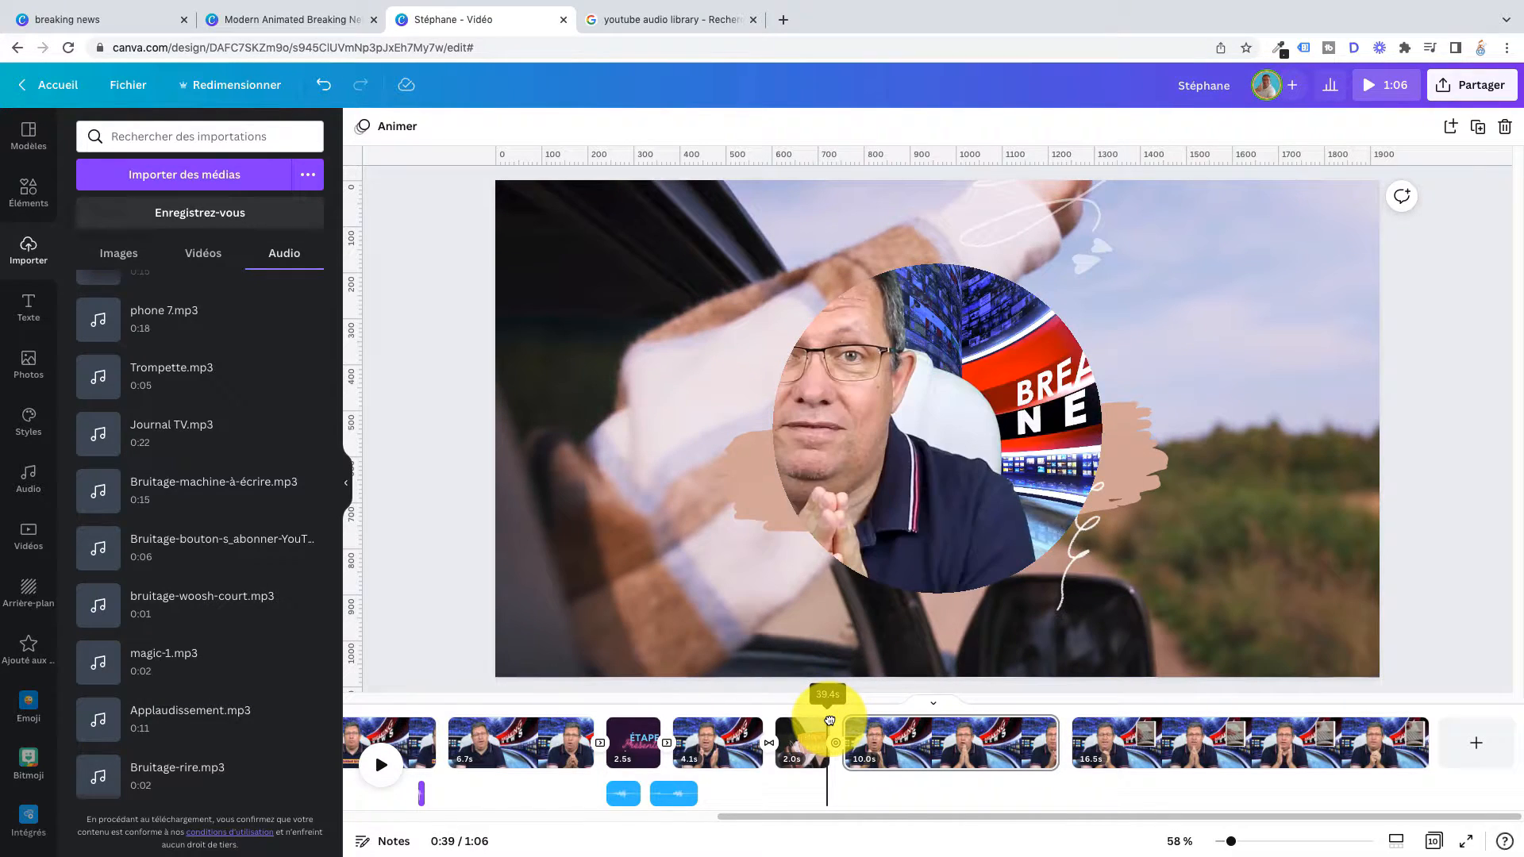
pyautogui.scroll(5, 265, 434)
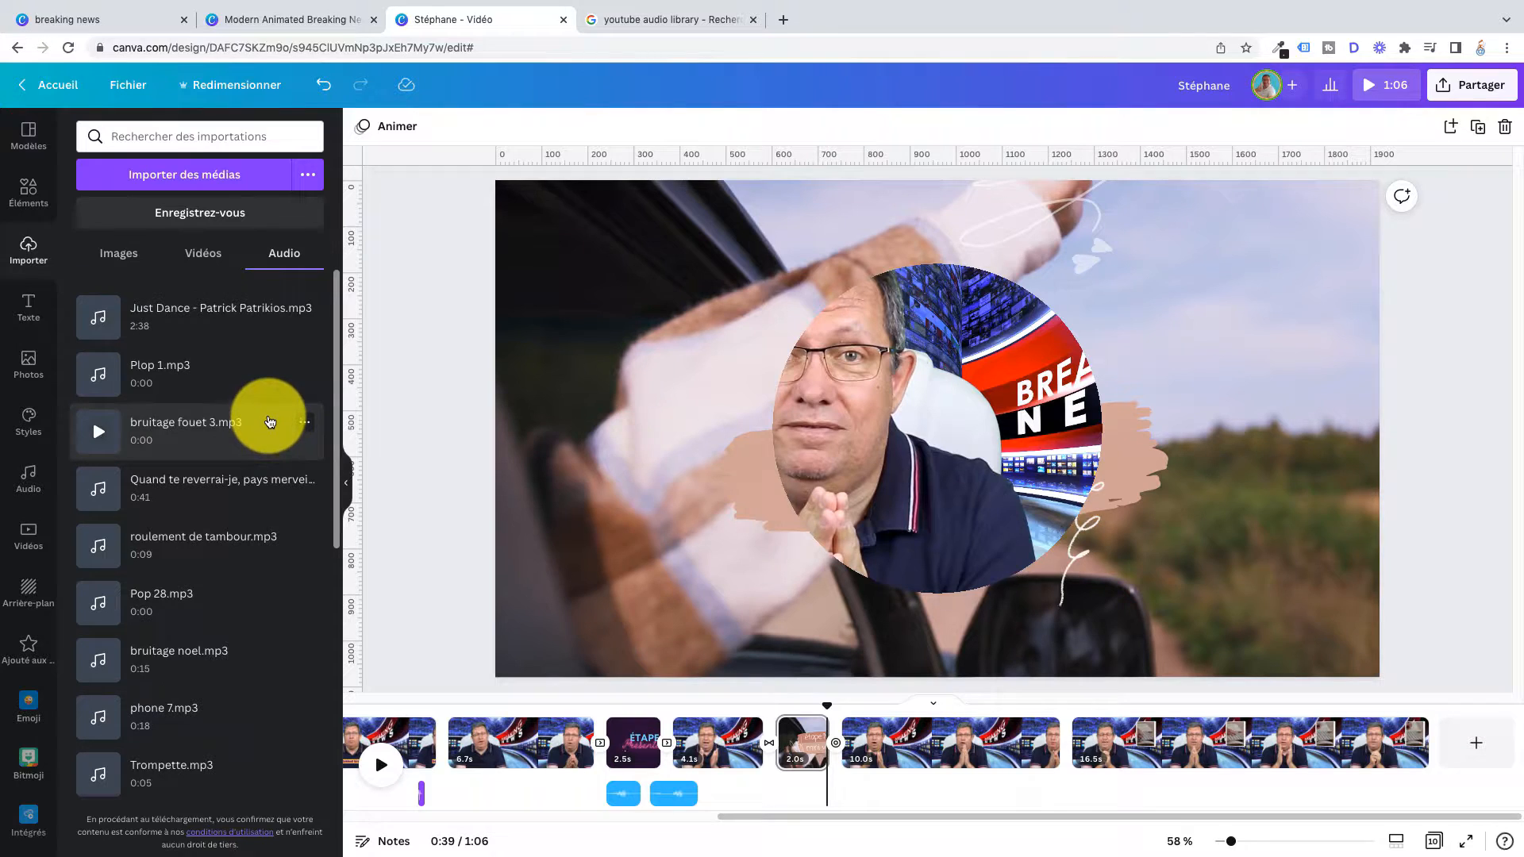
pyautogui.click(159, 381)
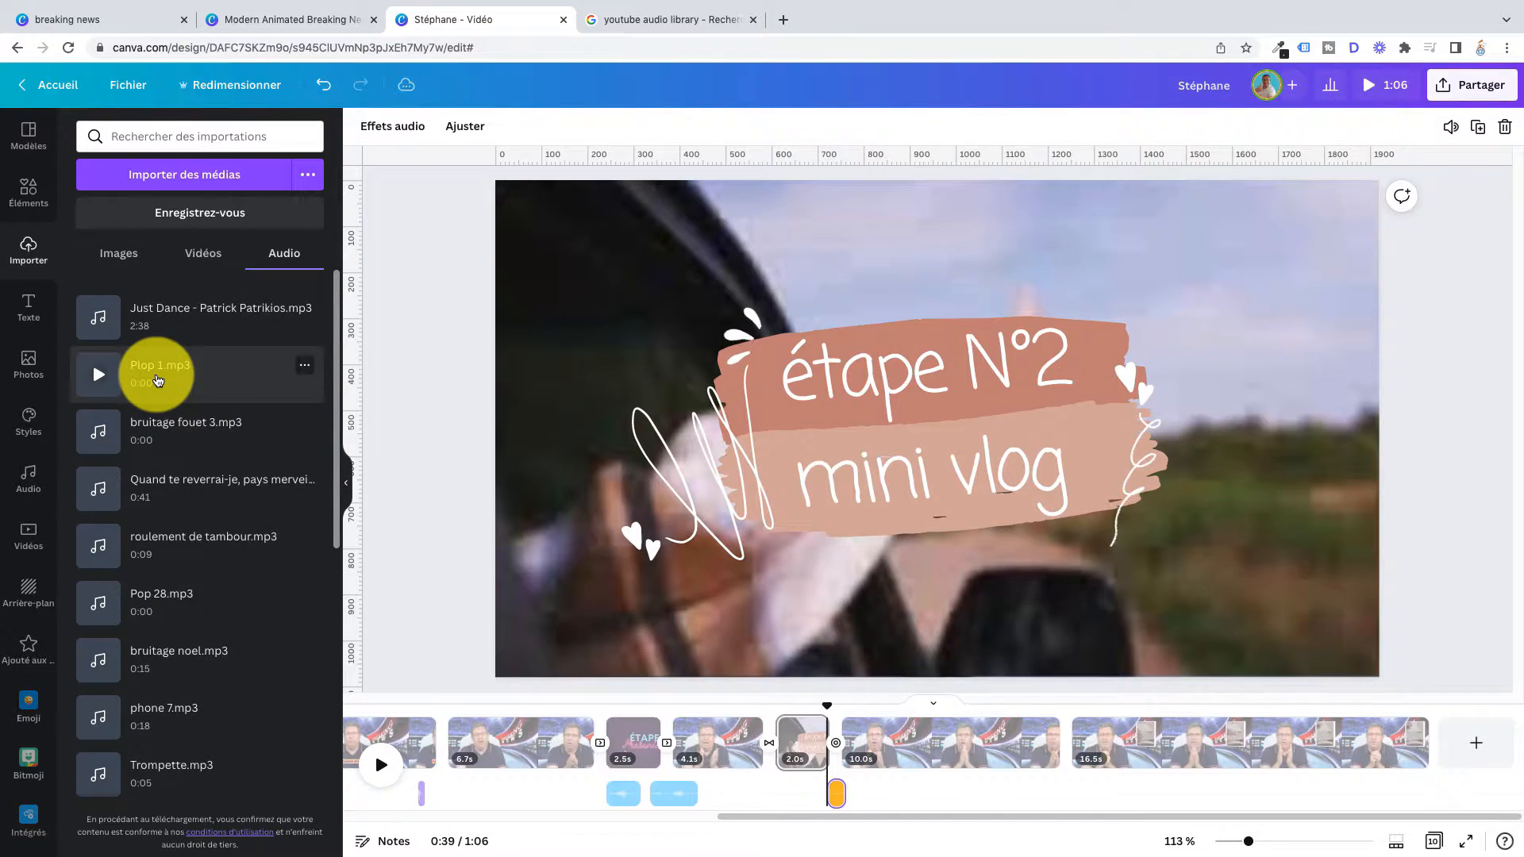
pyautogui.click(800, 716)
pyautogui.click(383, 766)
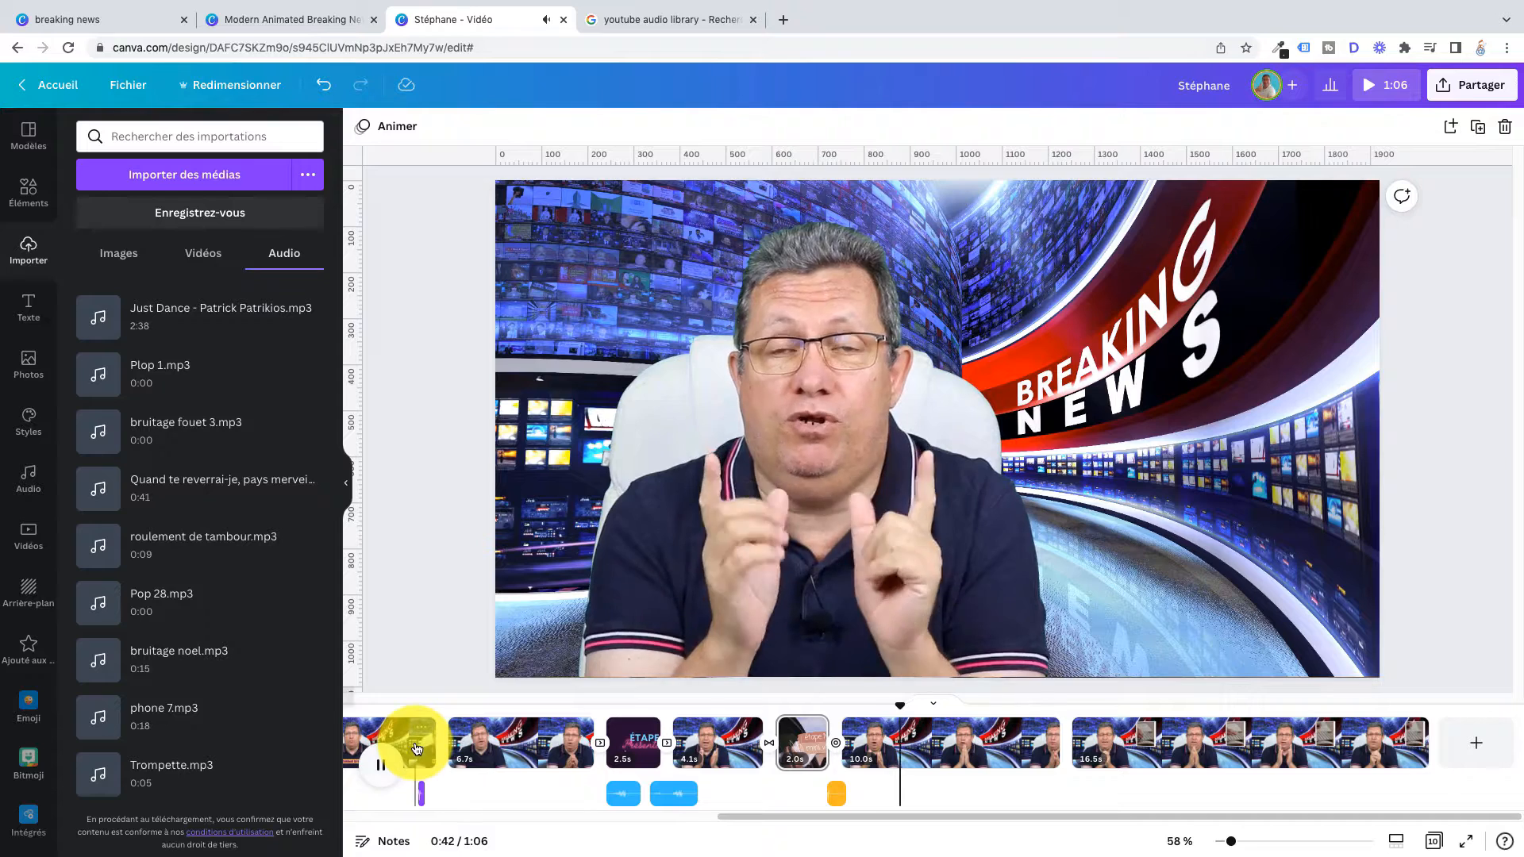
pyautogui.click(385, 779)
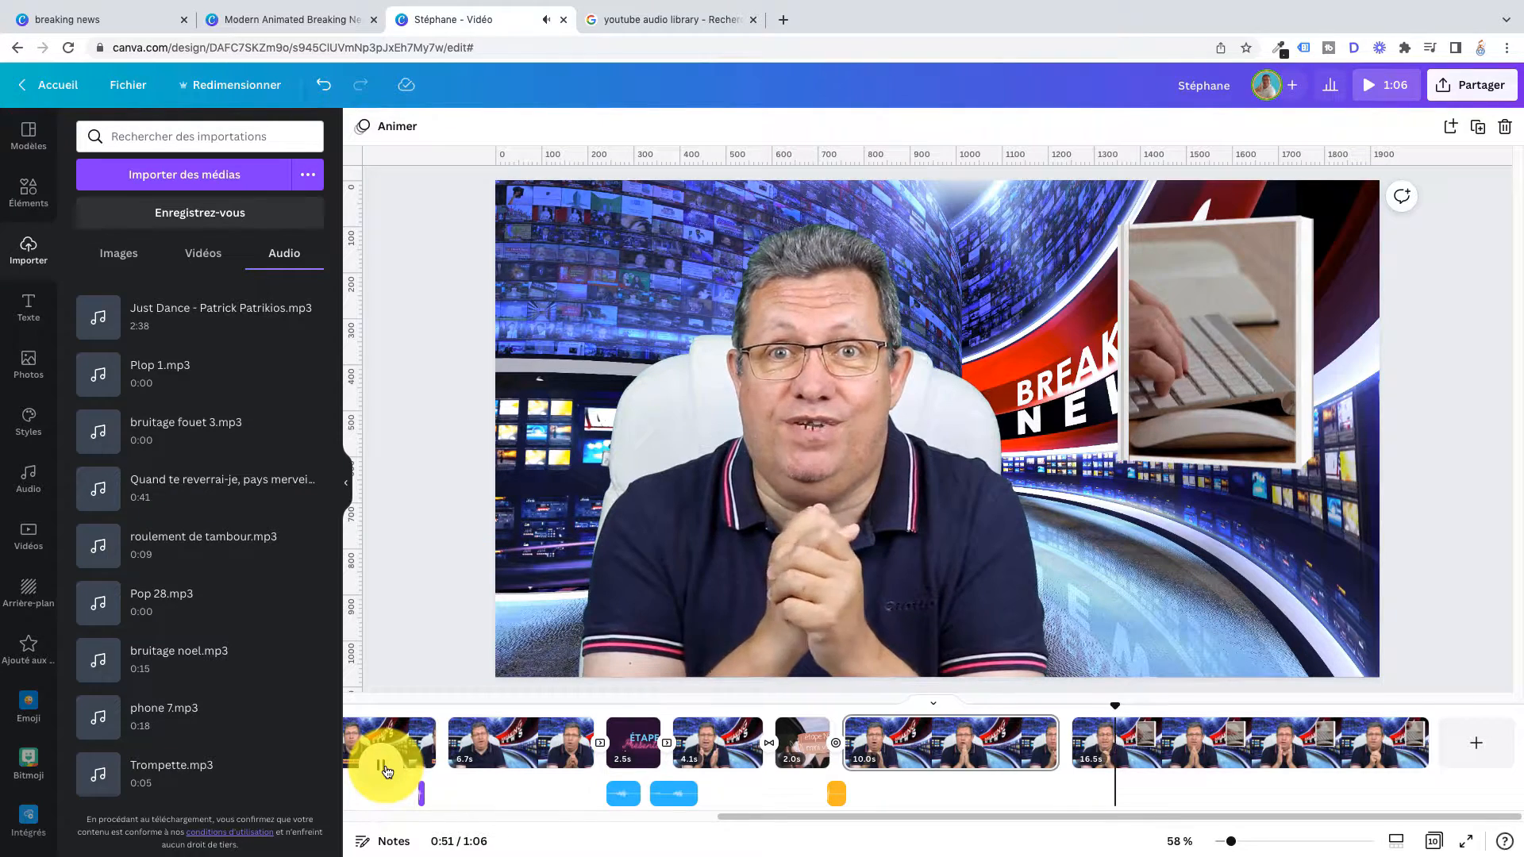
pyautogui.click(383, 767)
# Add "Plop 1.mp3" again at 0:49, where the final page with the framed keyboard image starts, and play that passage.
pyautogui.moveTo(1110, 712); pyautogui.dragTo(1072, 732)
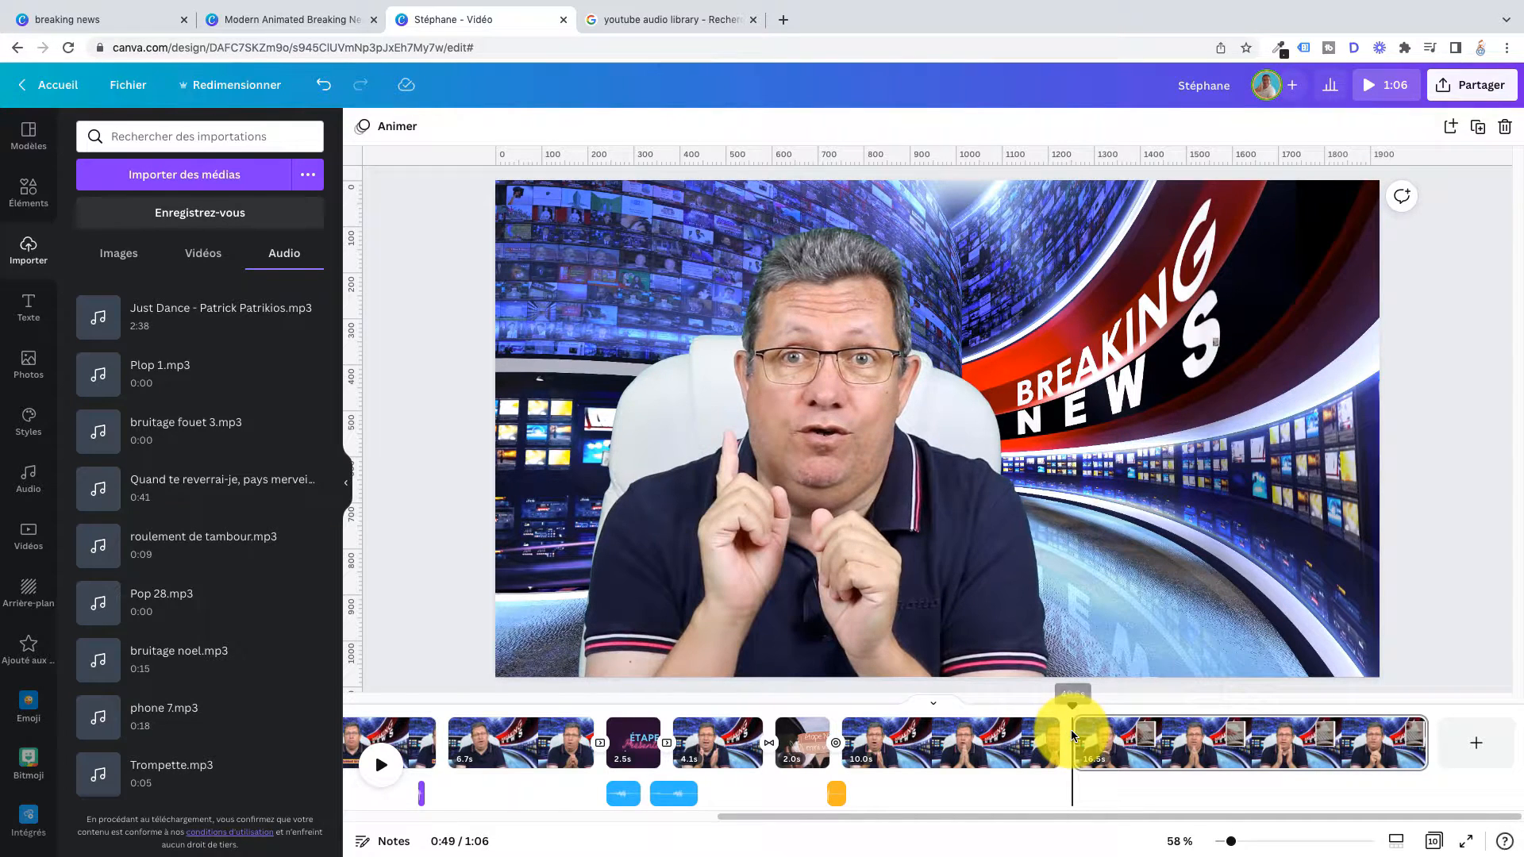
pyautogui.click(163, 392)
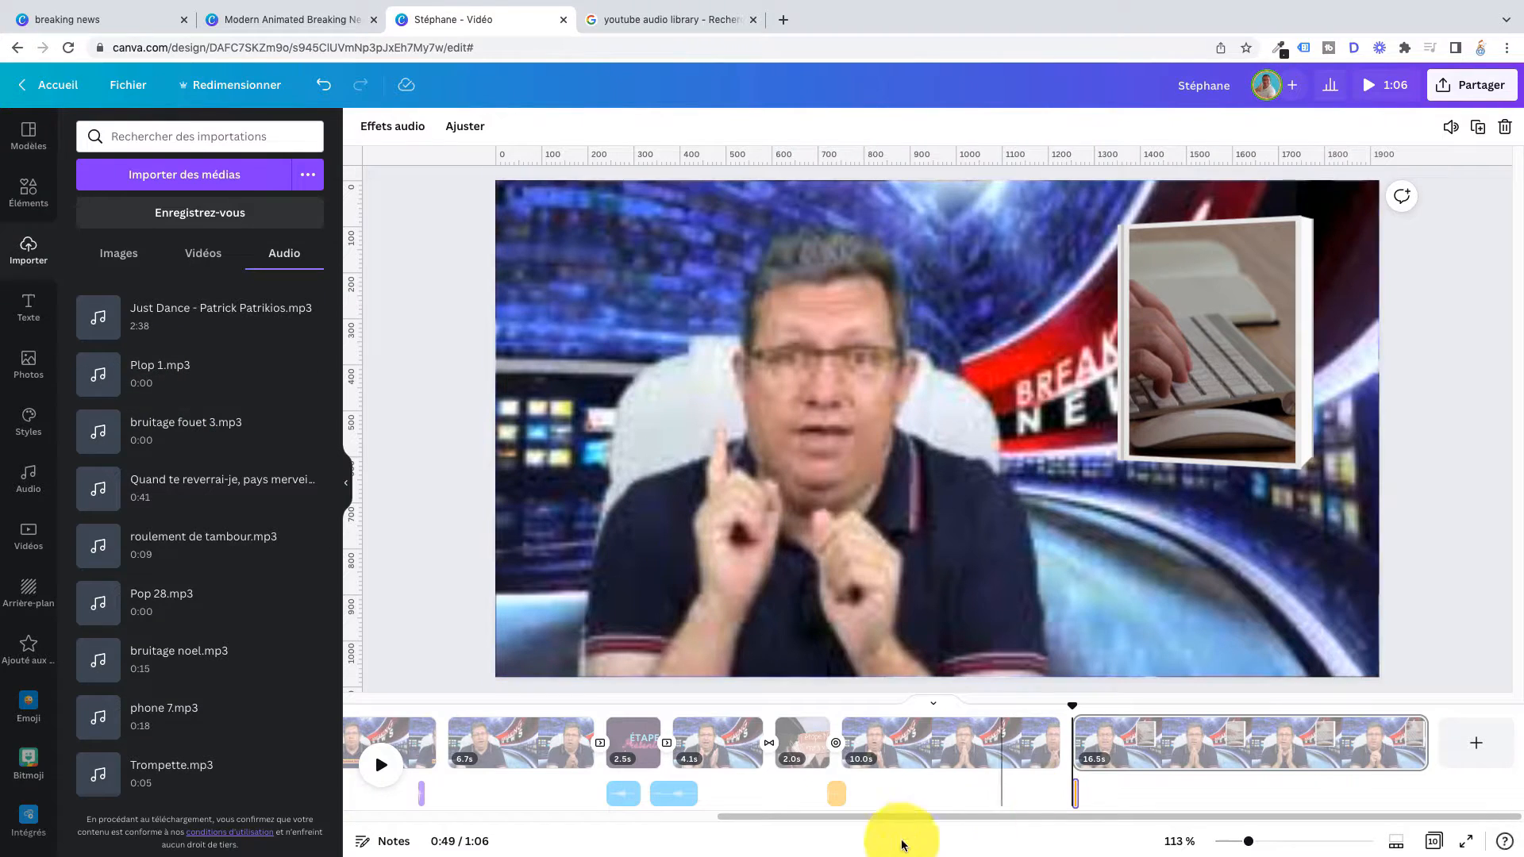
pyautogui.moveTo(1072, 712); pyautogui.dragTo(1020, 718)
pyautogui.click(381, 765)
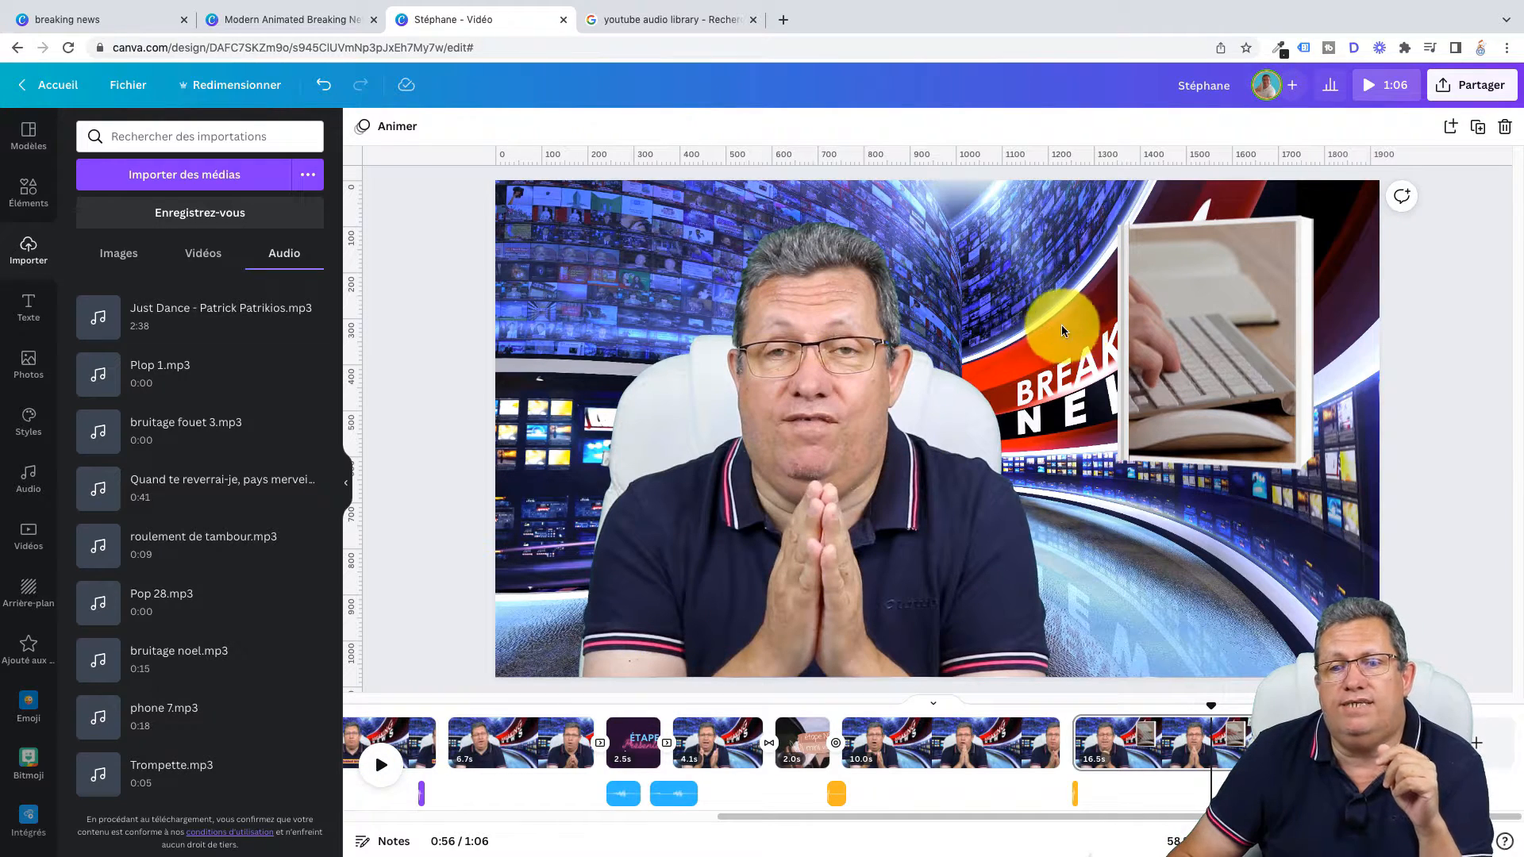
# Select the presenter video on the final page and open its volume setting.
pyautogui.click(993, 338)
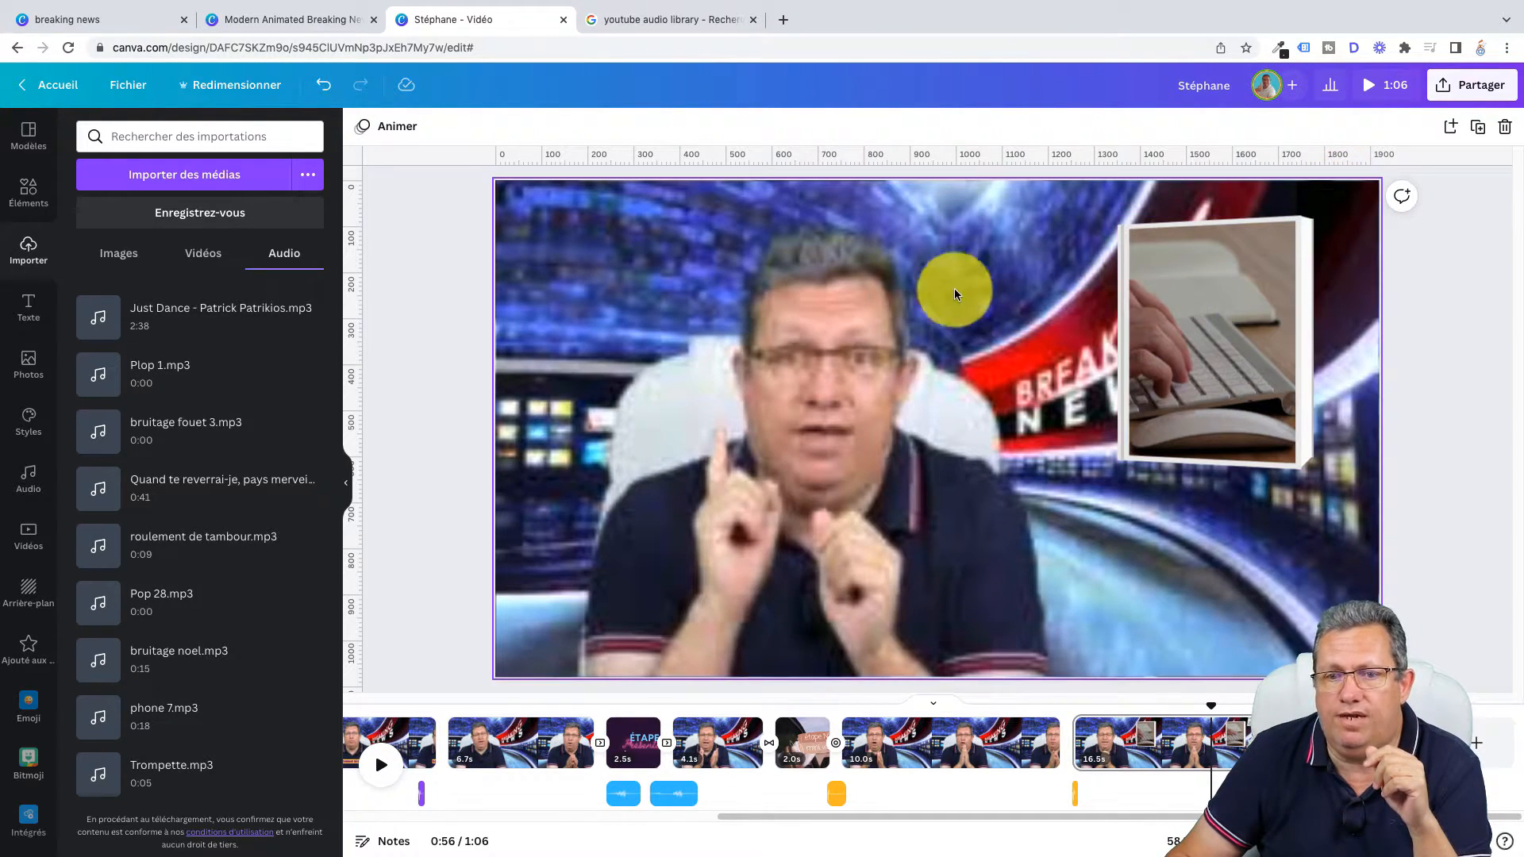
pyautogui.click(922, 288)
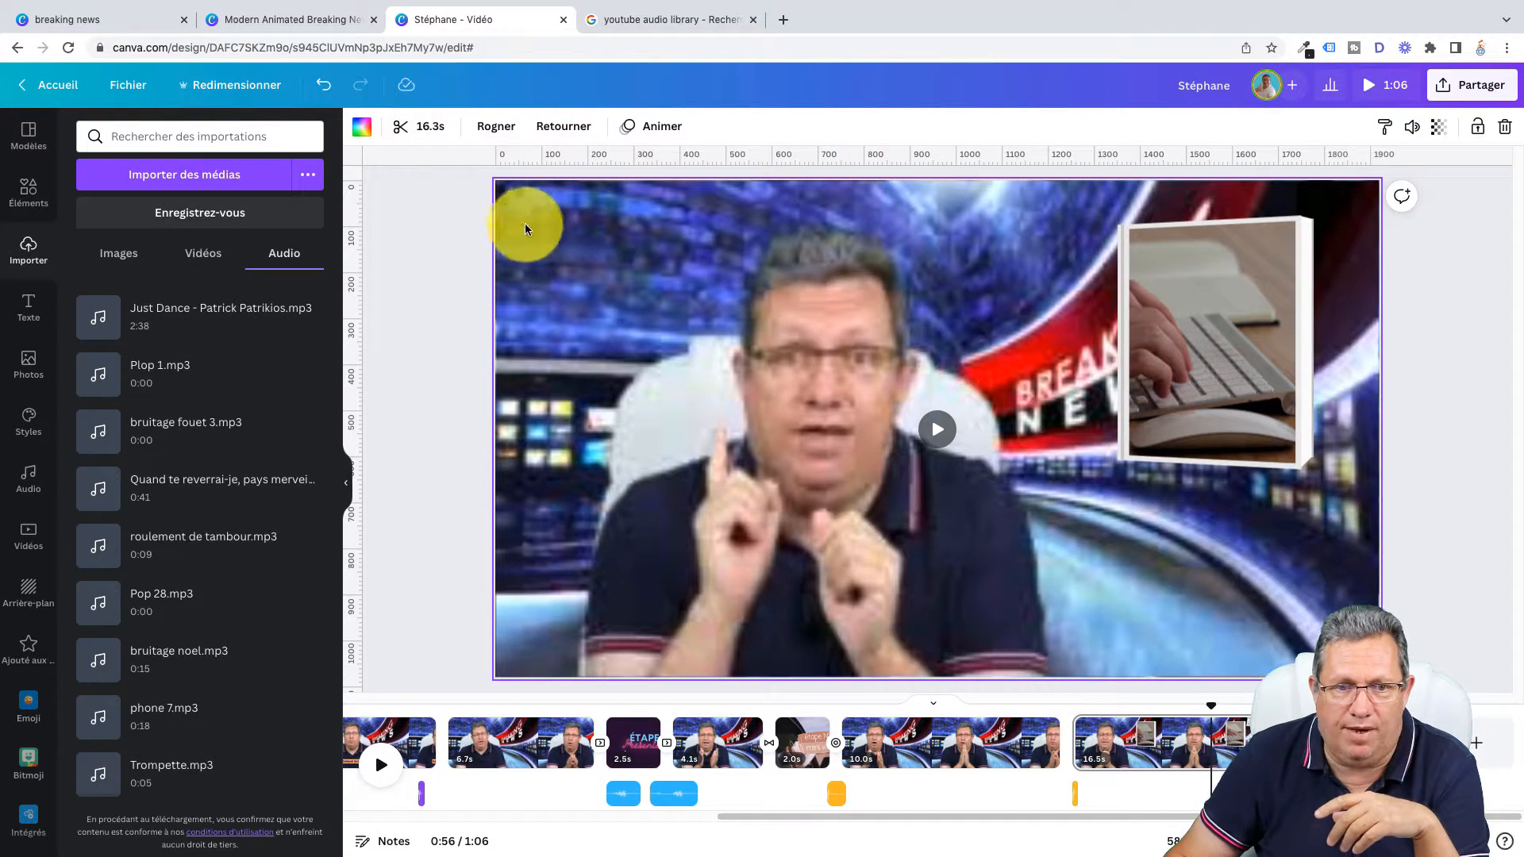
pyautogui.click(1416, 129)
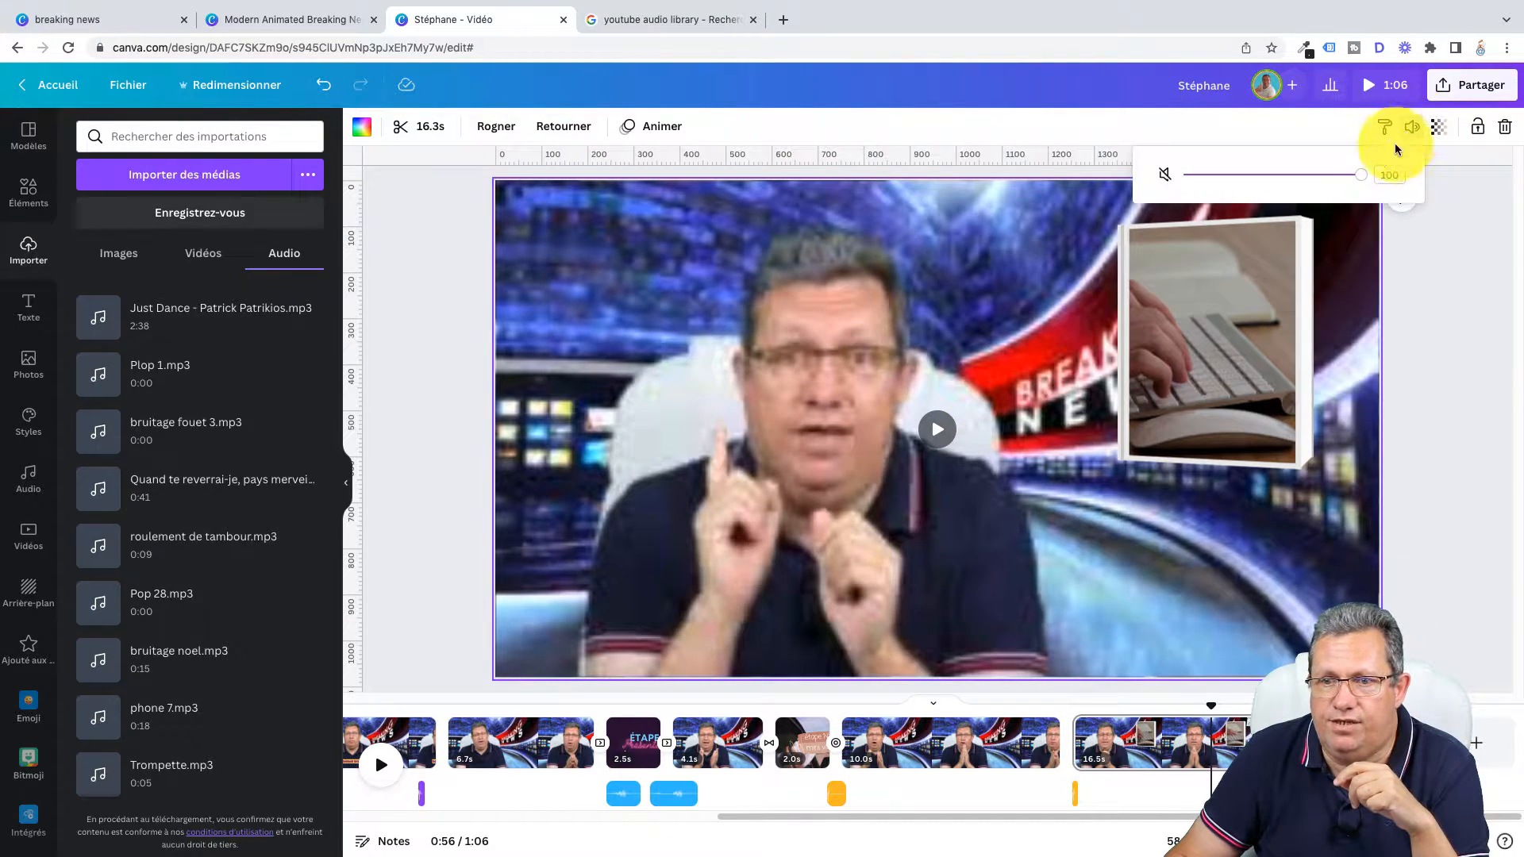
pyautogui.click(1162, 176)
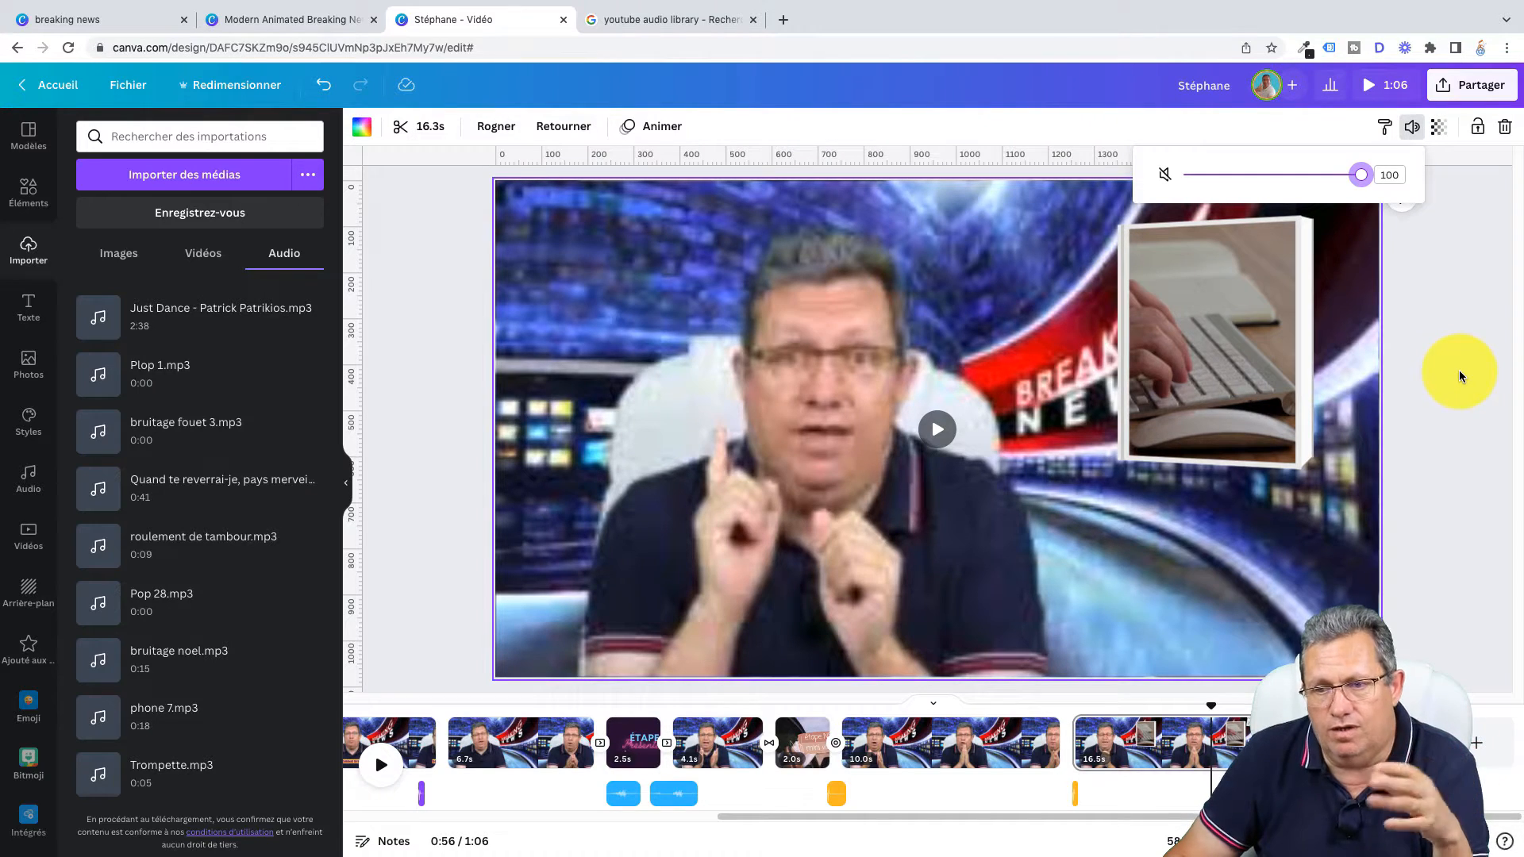
# Return the playhead to the very start of the video at 0:00.
pyautogui.click(976, 737)
pyautogui.click(724, 742)
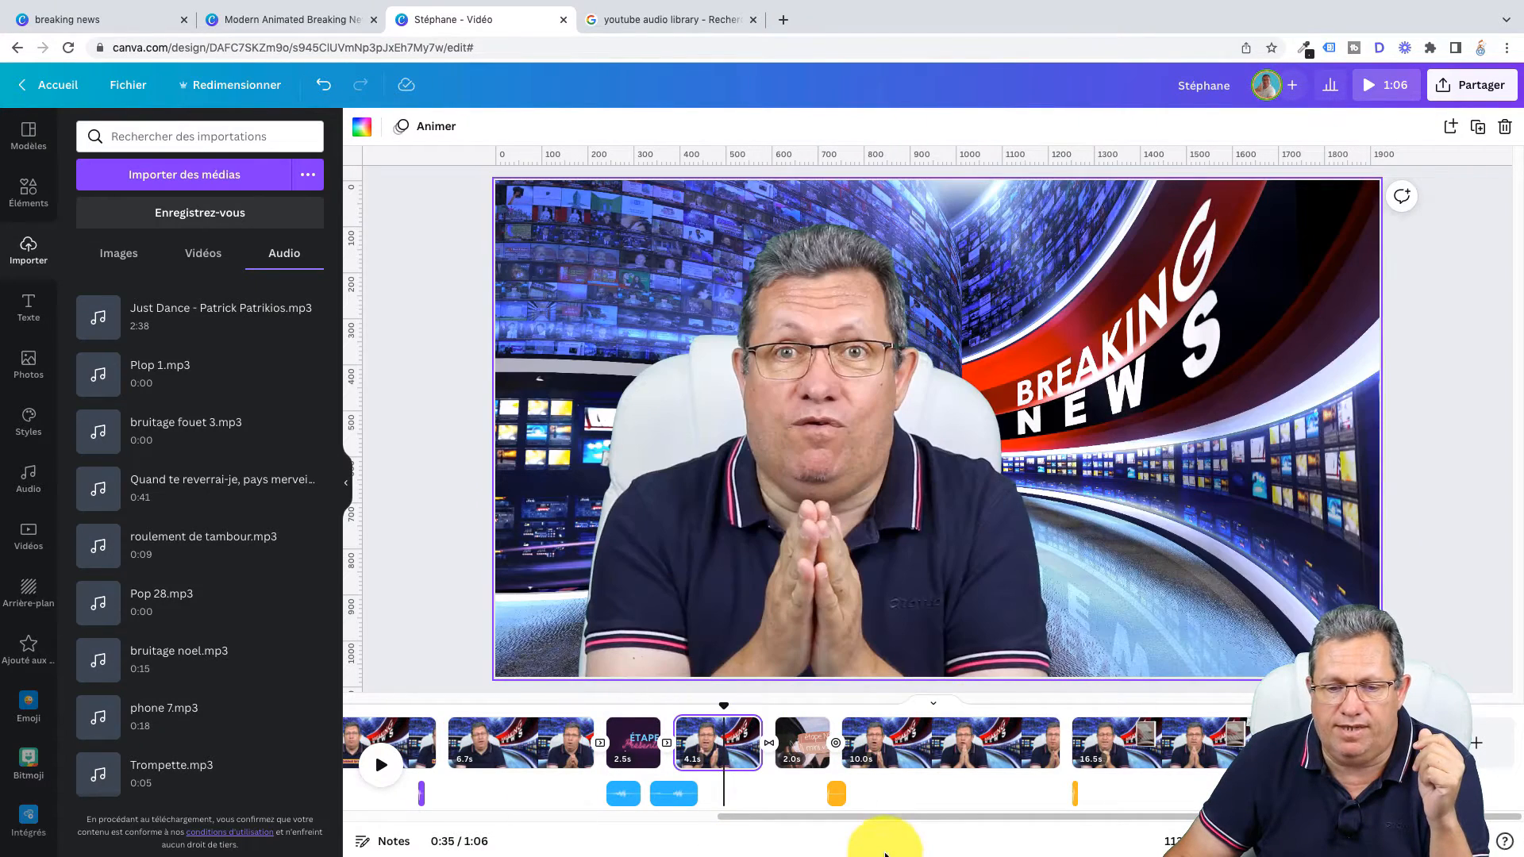
pyautogui.moveTo(881, 818); pyautogui.dragTo(491, 828)
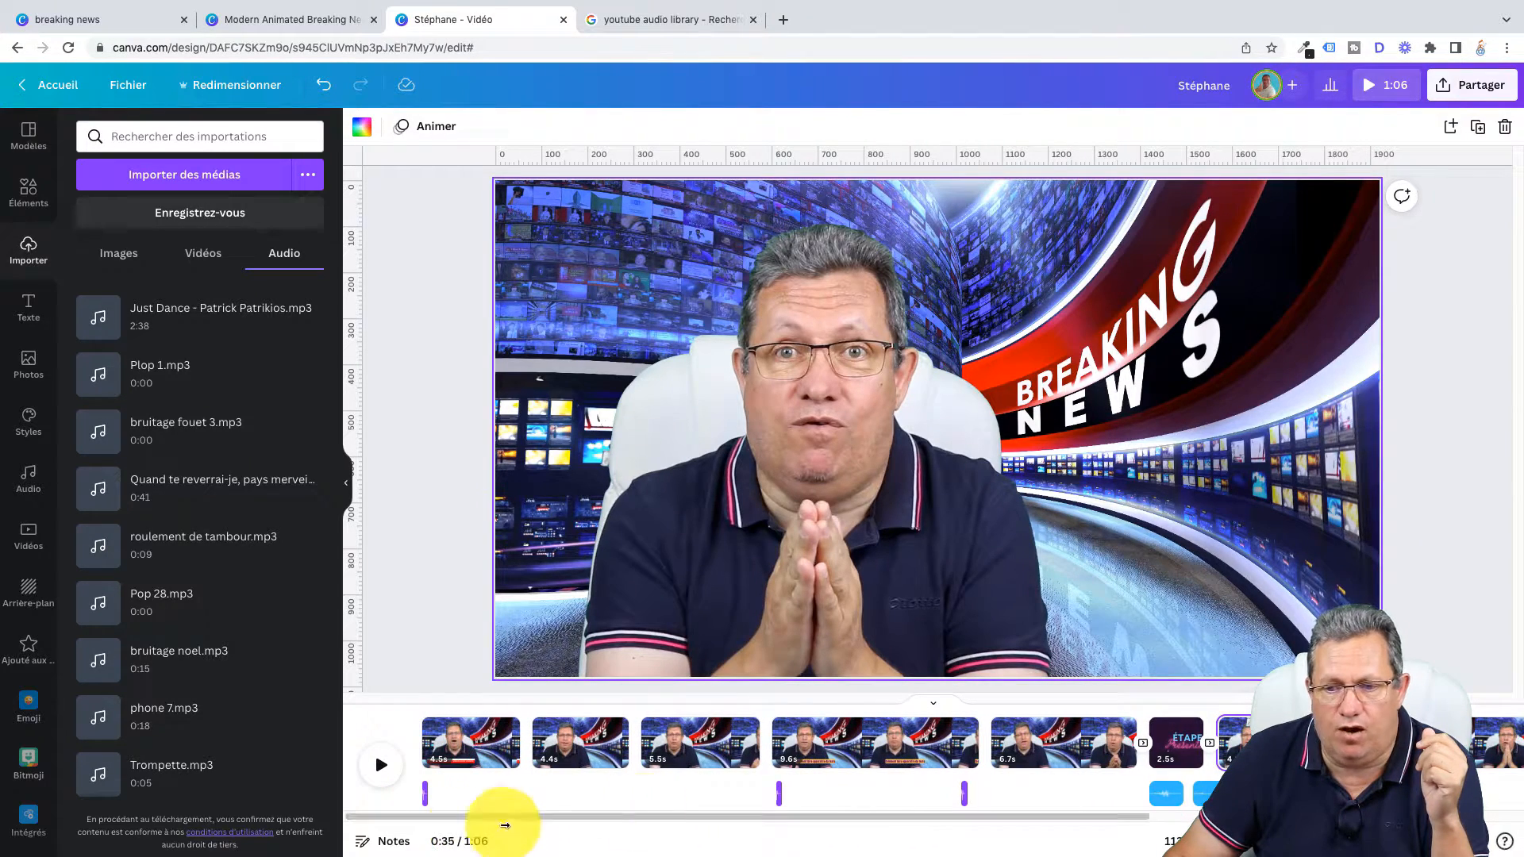
pyautogui.moveTo(1254, 703); pyautogui.dragTo(397, 706)
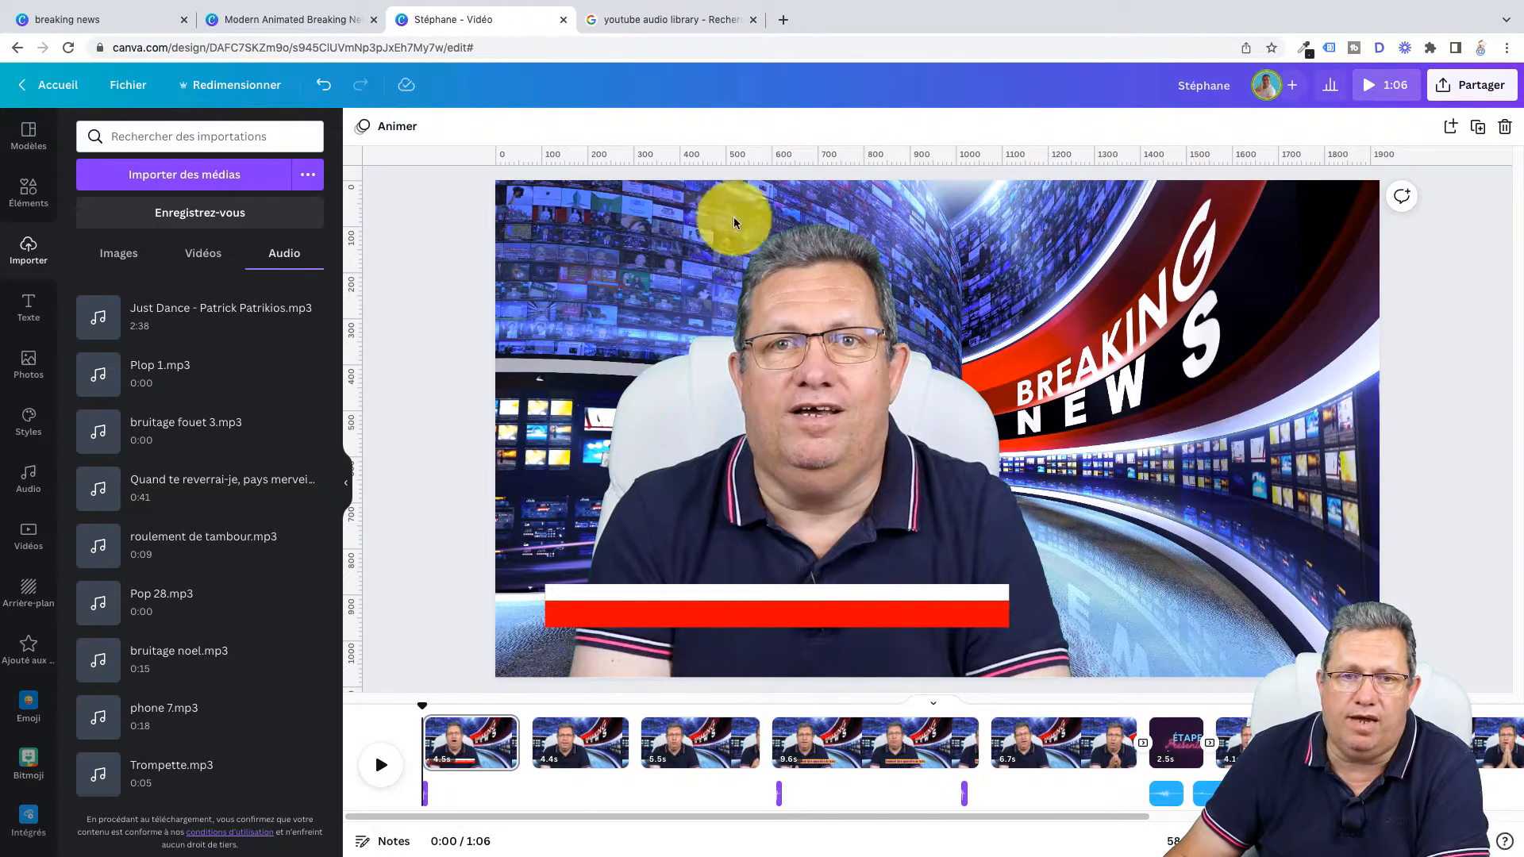
# Switch to the YouTube Studio audio library, preview the track "As You Fade Away", and check its download and licence information.
pyautogui.click(673, 18)
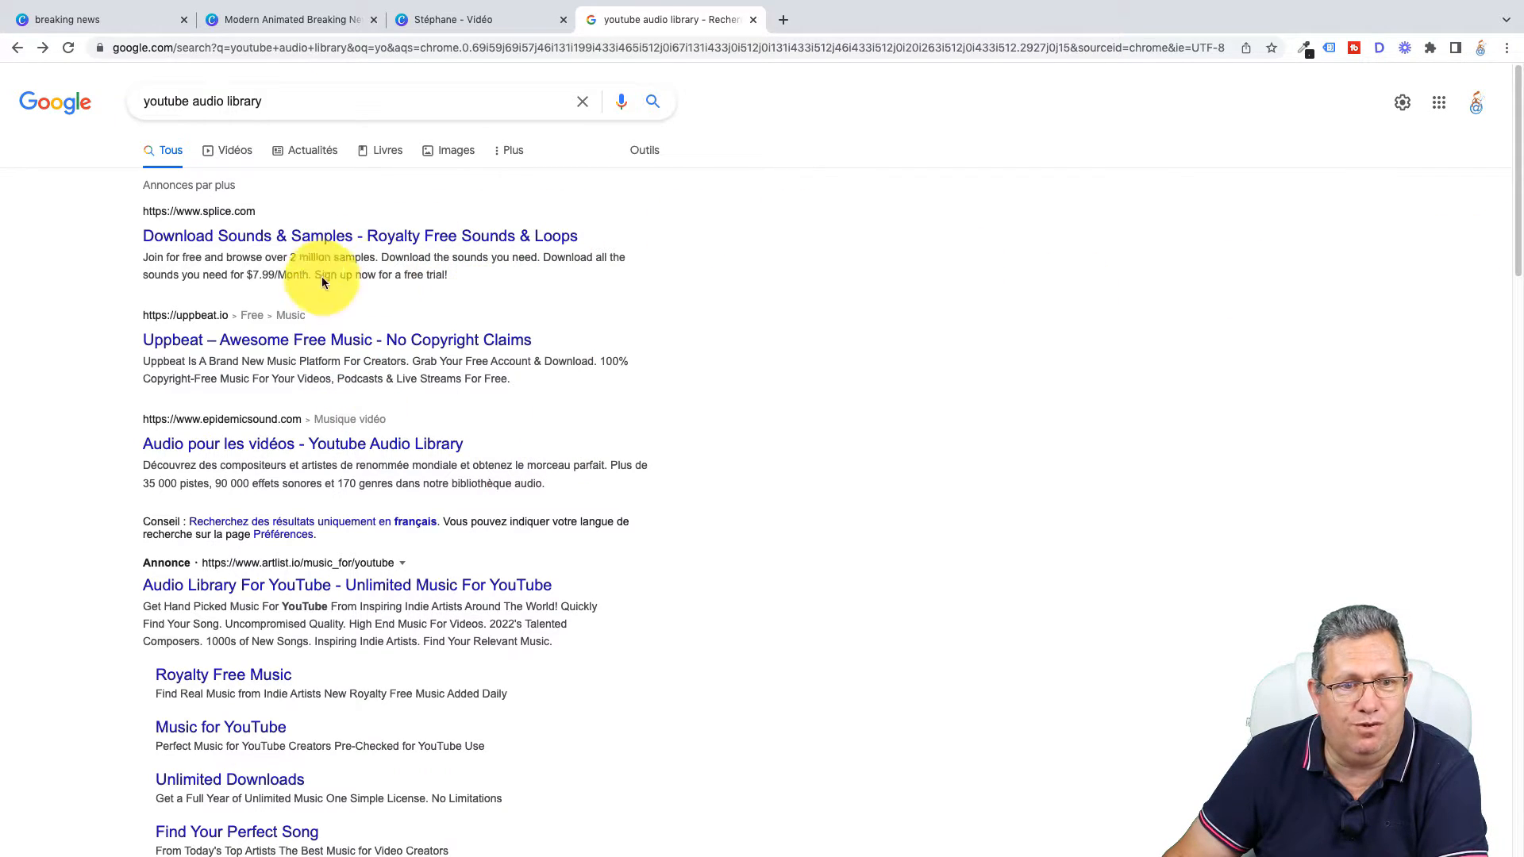
pyautogui.moveTo(1520, 209); pyautogui.dragTo(1520, 385)
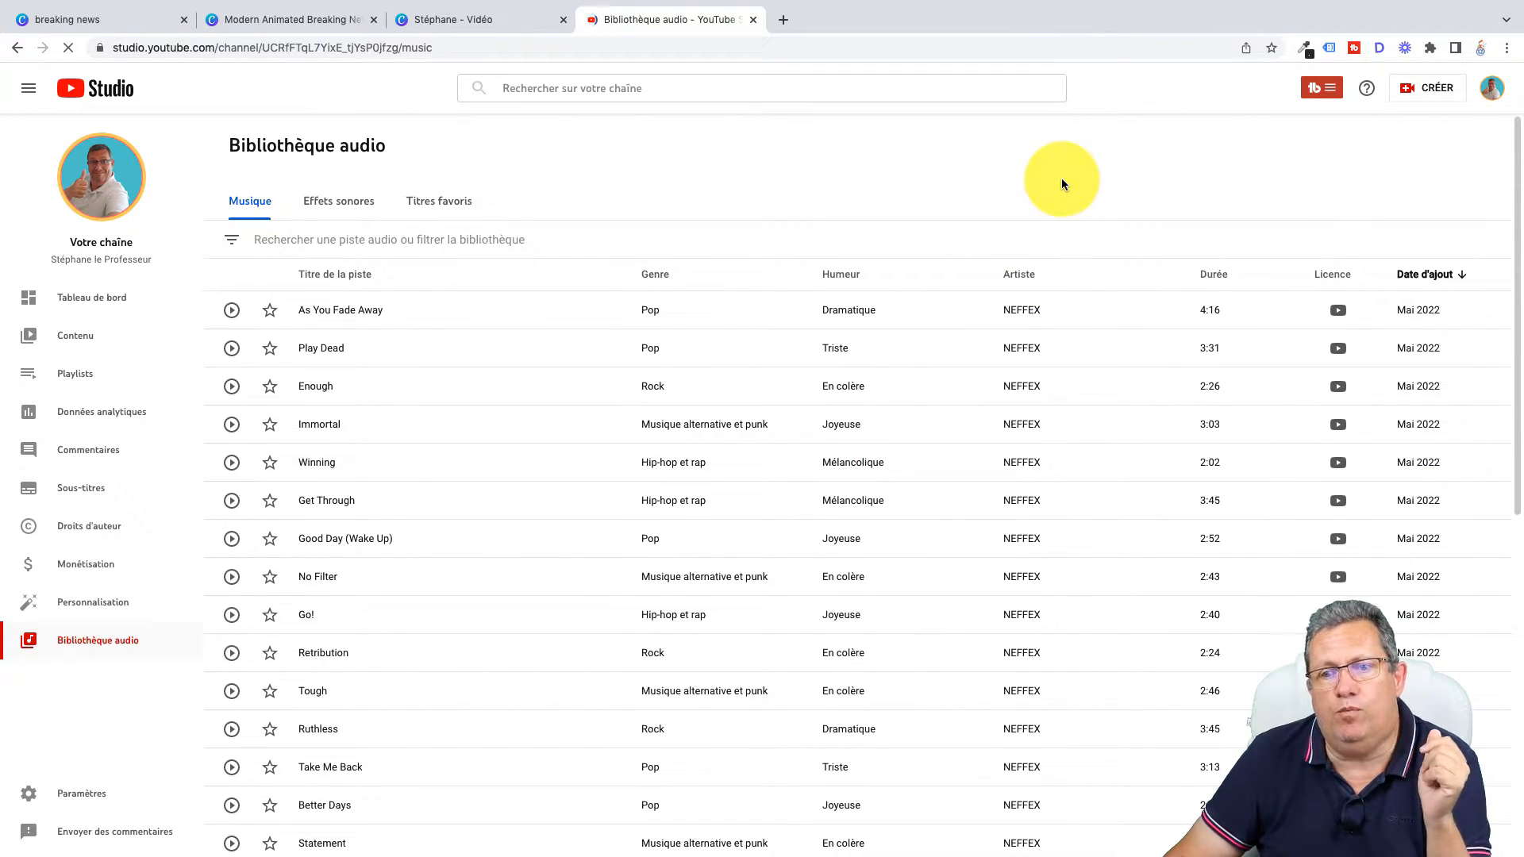
pyautogui.click(231, 311)
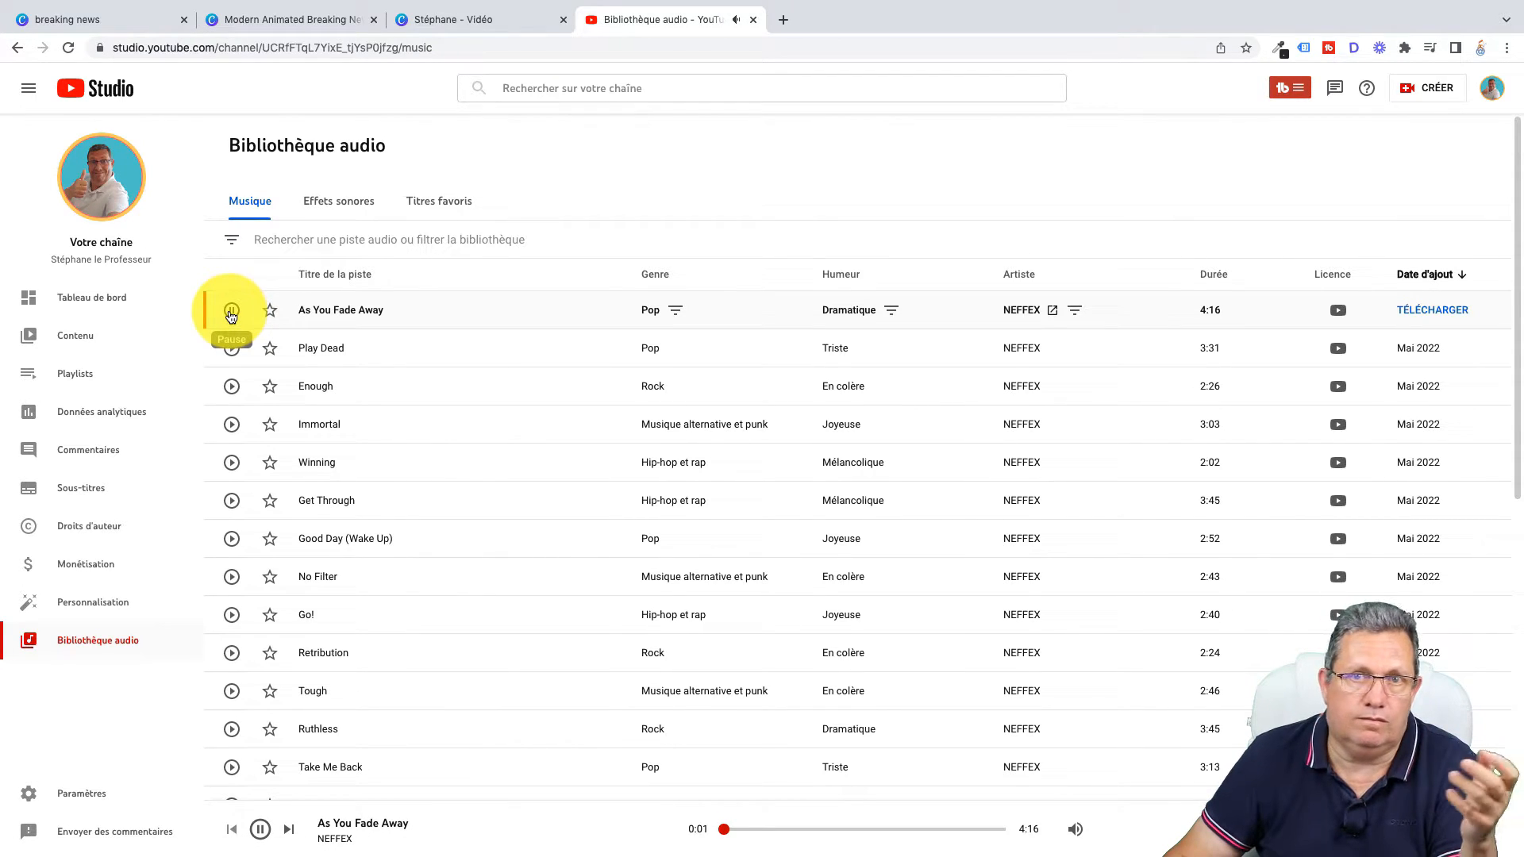
pyautogui.click(231, 311)
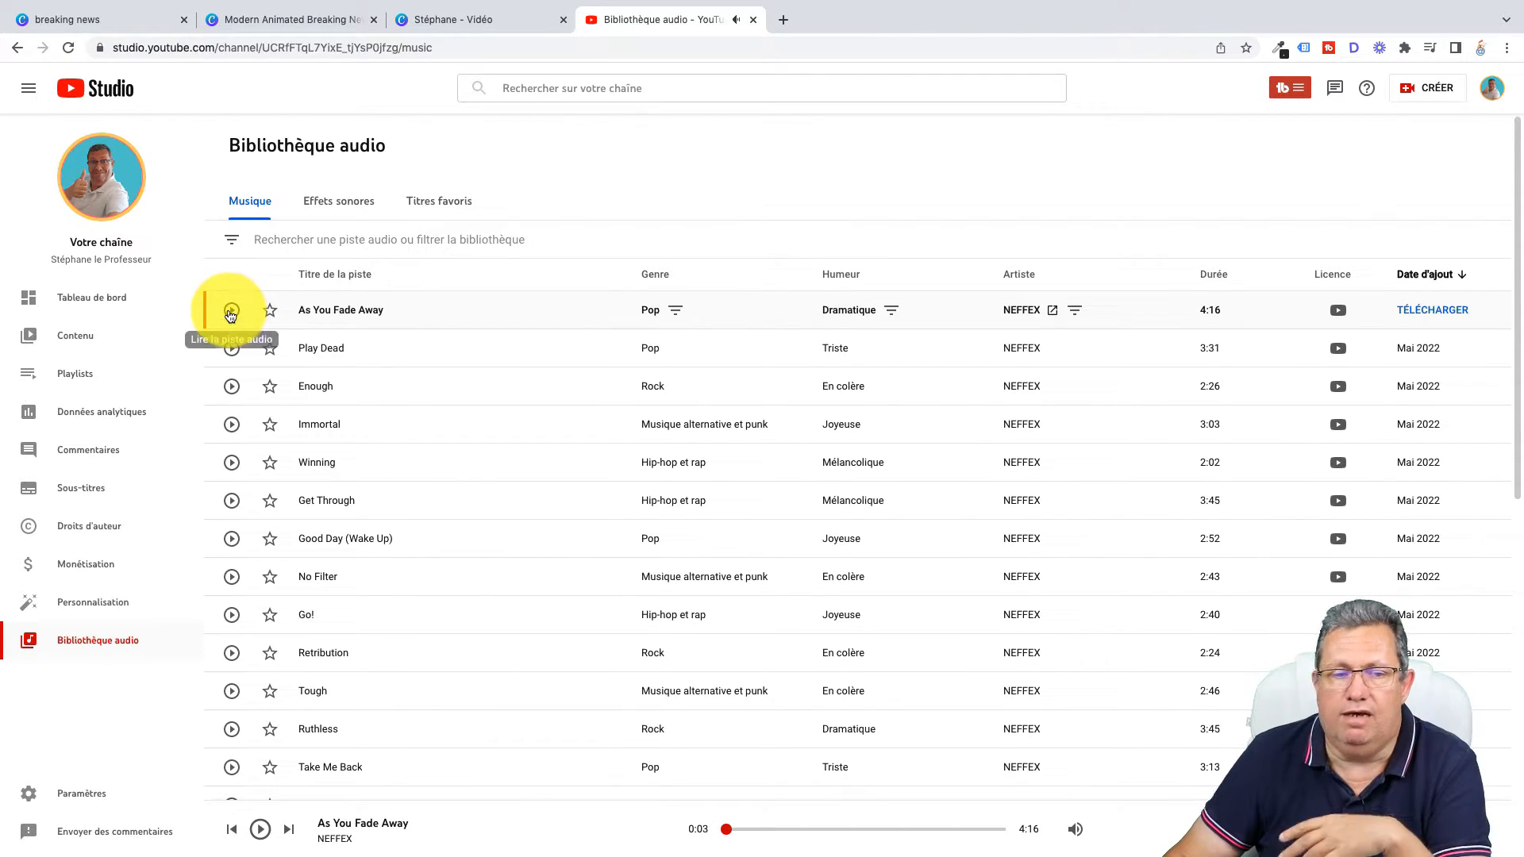
pyautogui.moveTo(1428, 317)
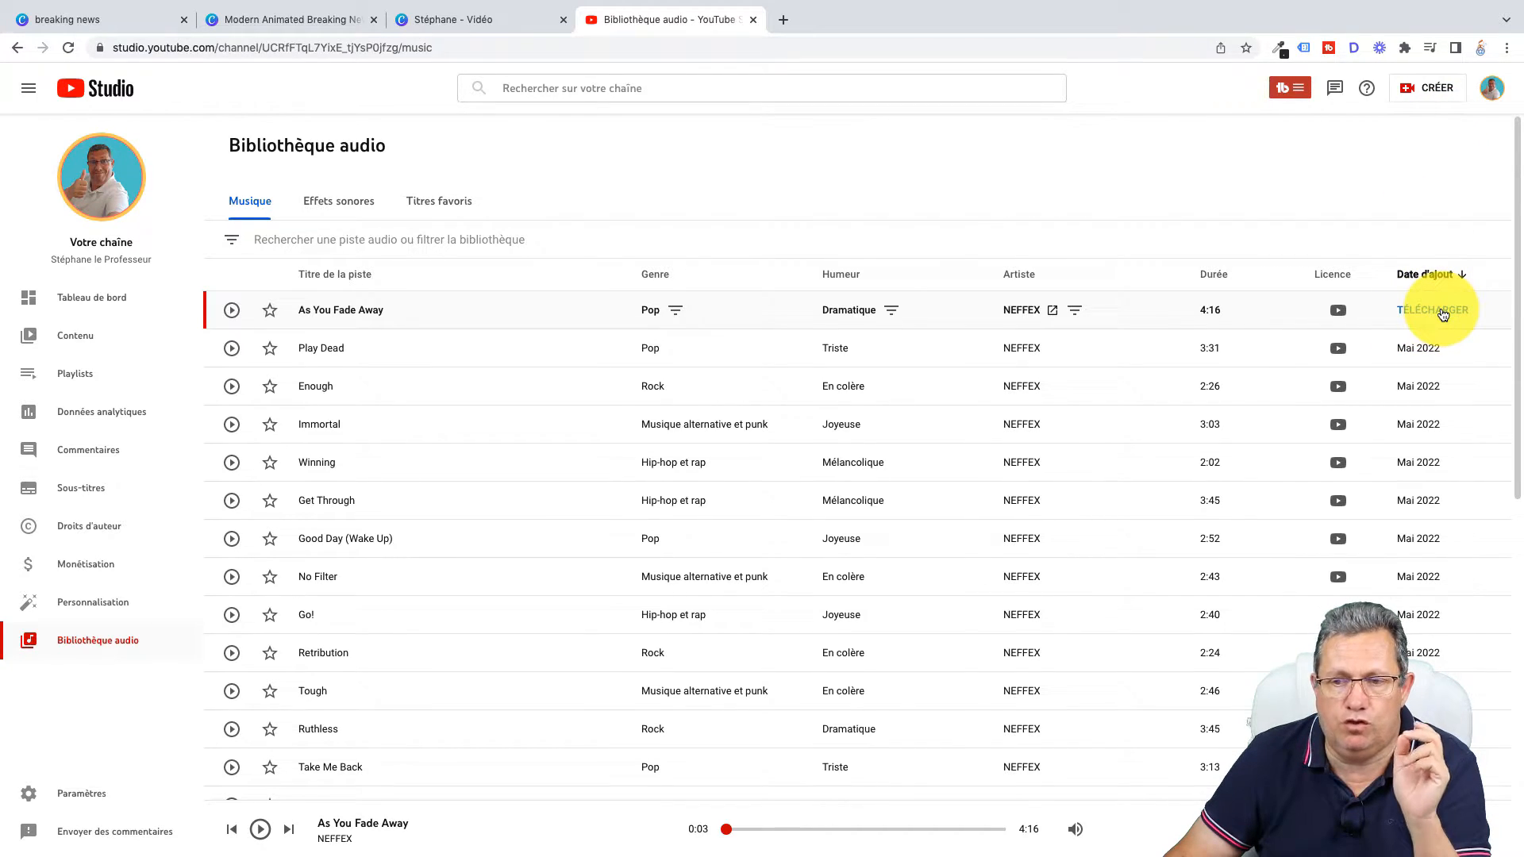
pyautogui.moveTo(1337, 315)
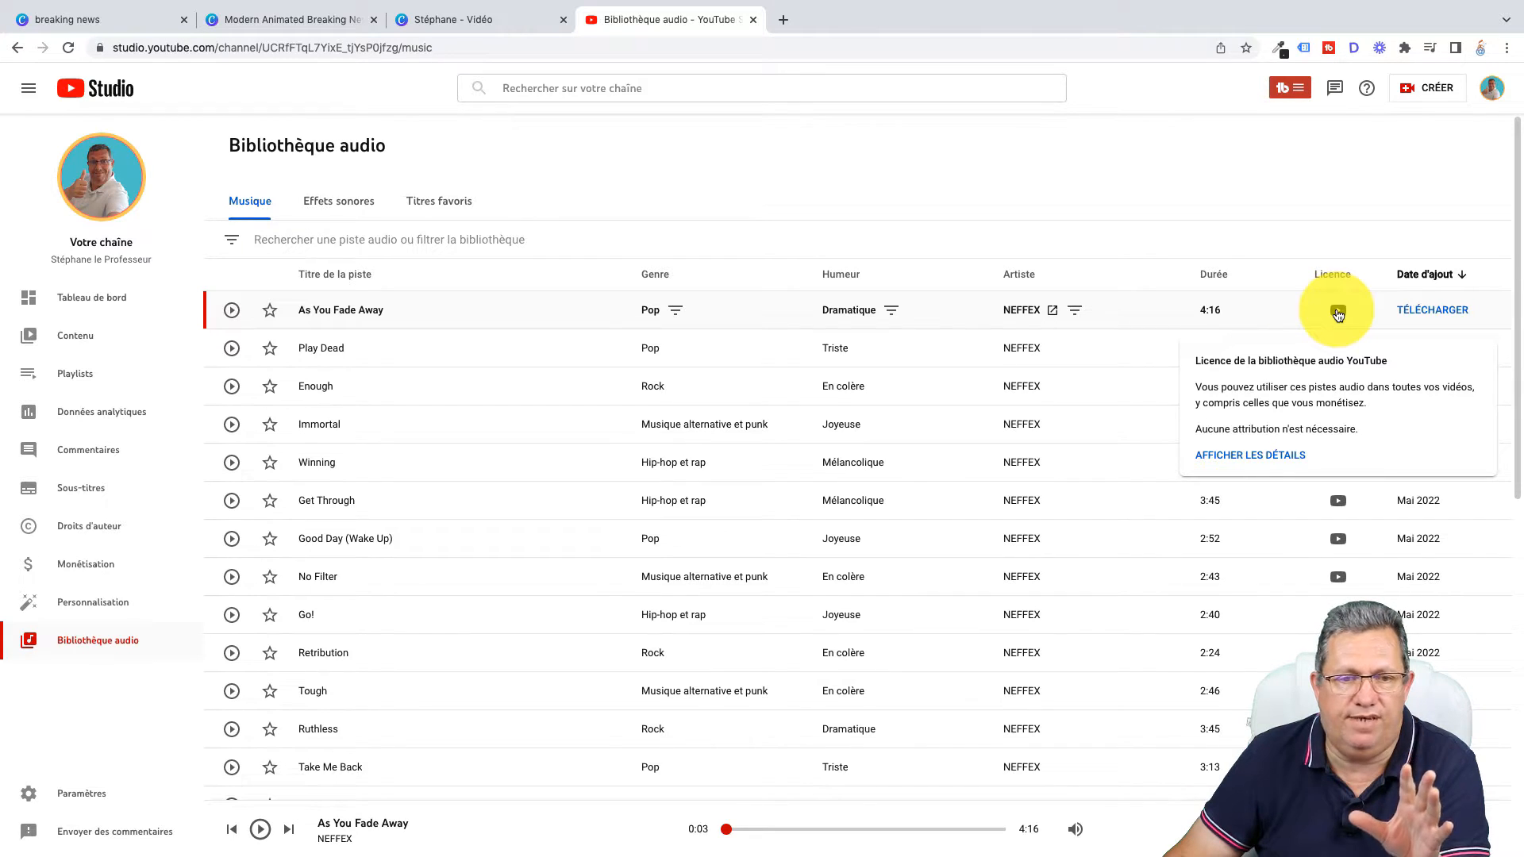
# Filter the library's music by the mood Funky and preview the track "Down With Your Getup".
pyautogui.click(234, 249)
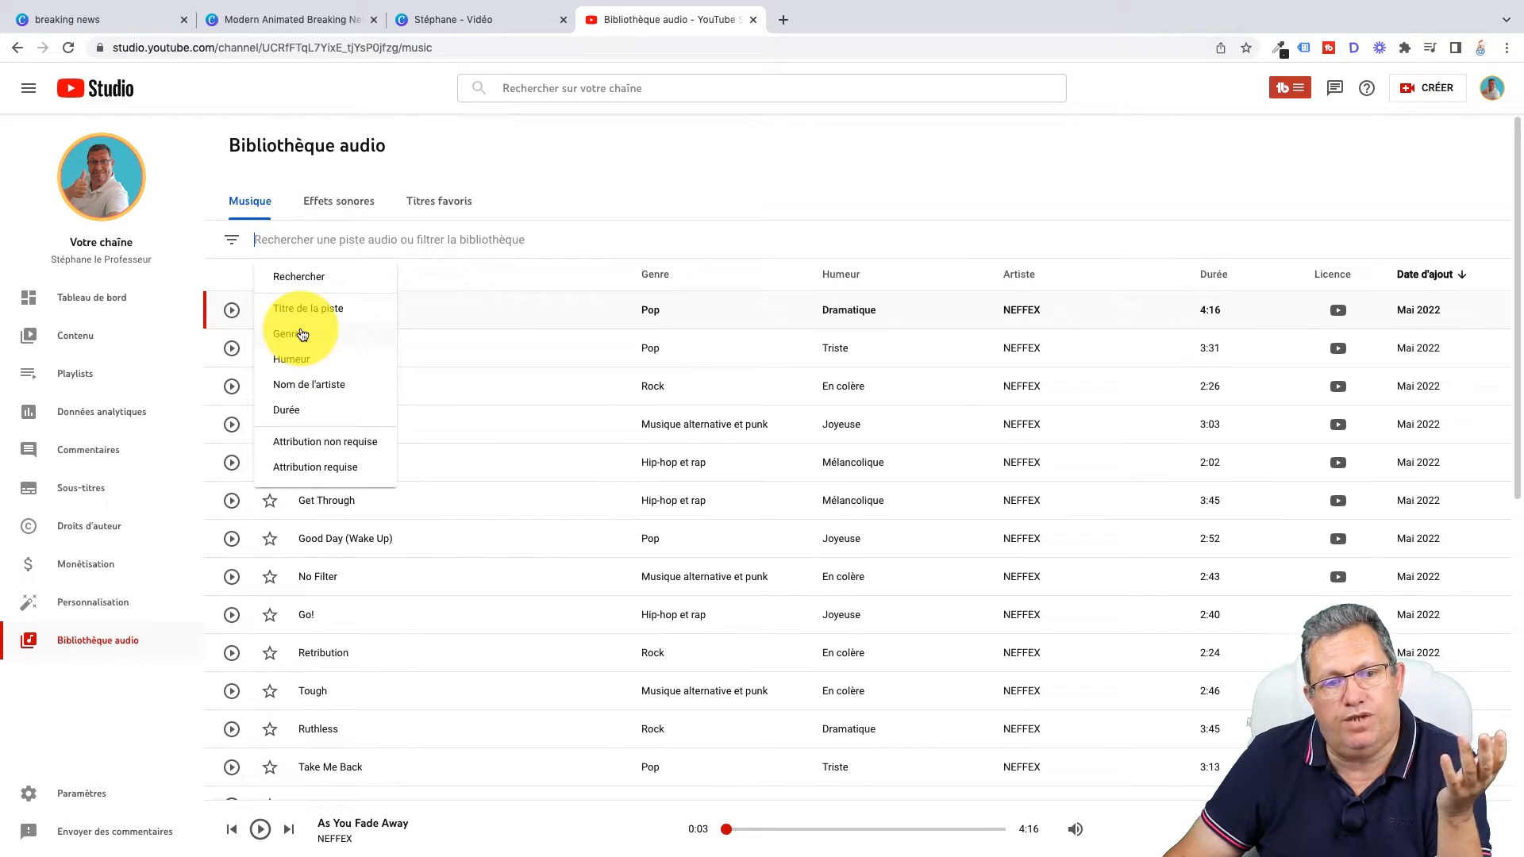
pyautogui.click(302, 359)
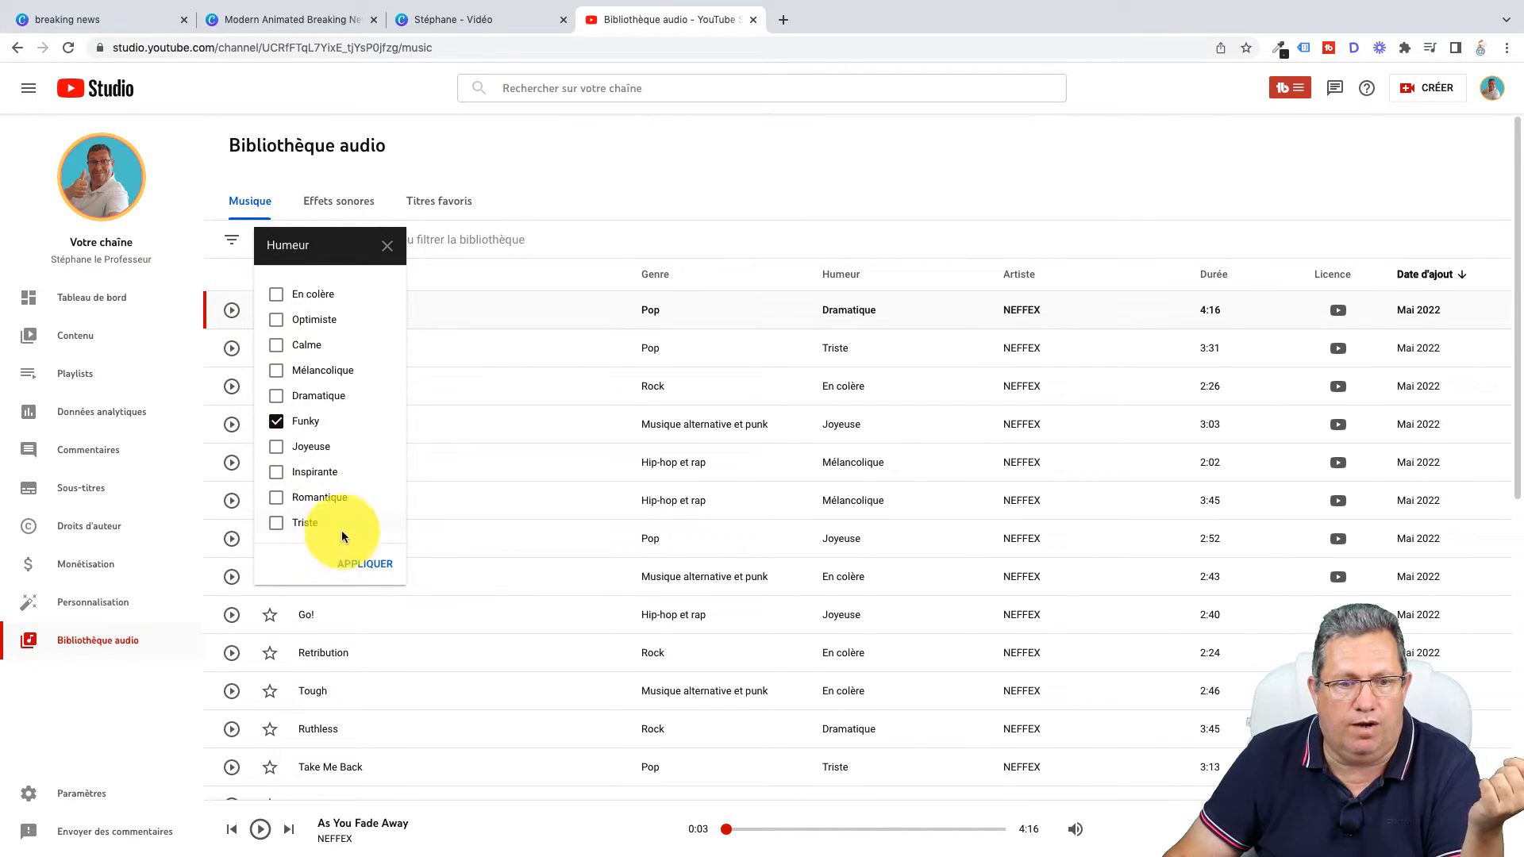
pyautogui.click(361, 564)
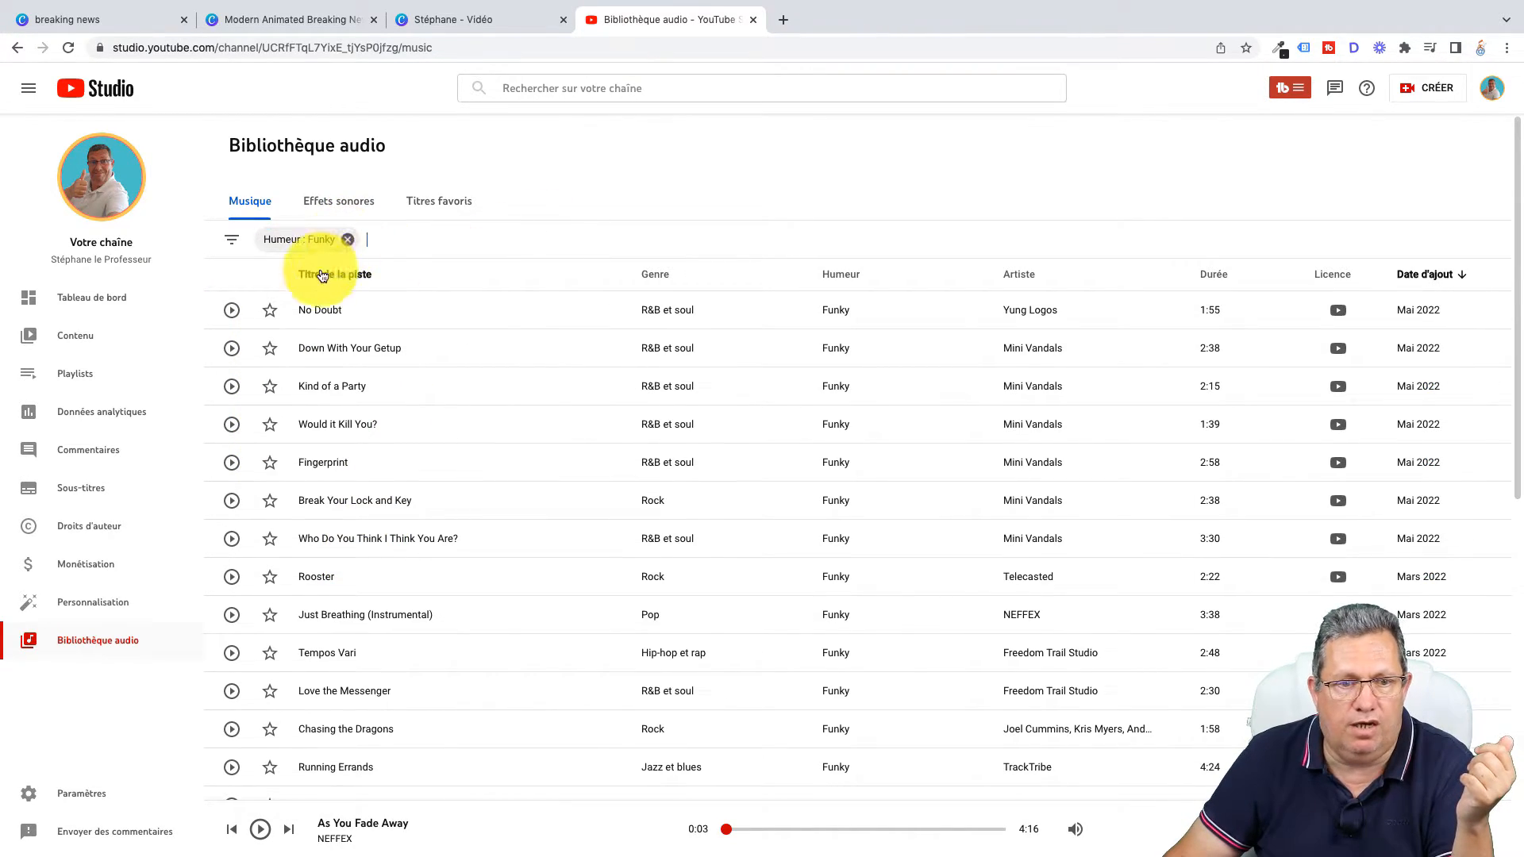
pyautogui.click(231, 349)
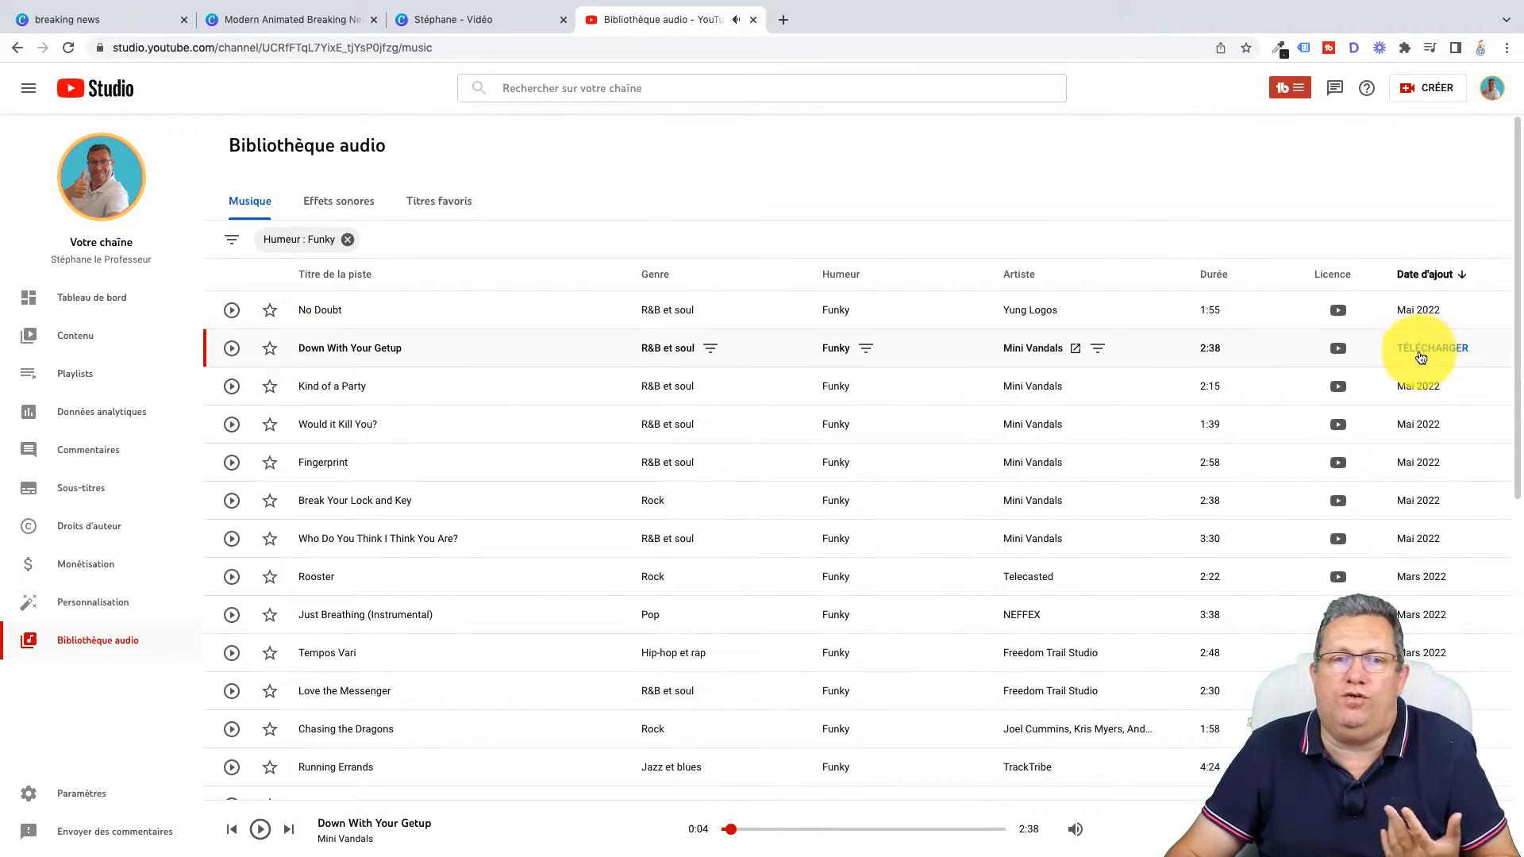
# Switch back to the Canva design, open the media import file chooser, and cancel it to return to the uploaded audio files.
pyautogui.click(461, 23)
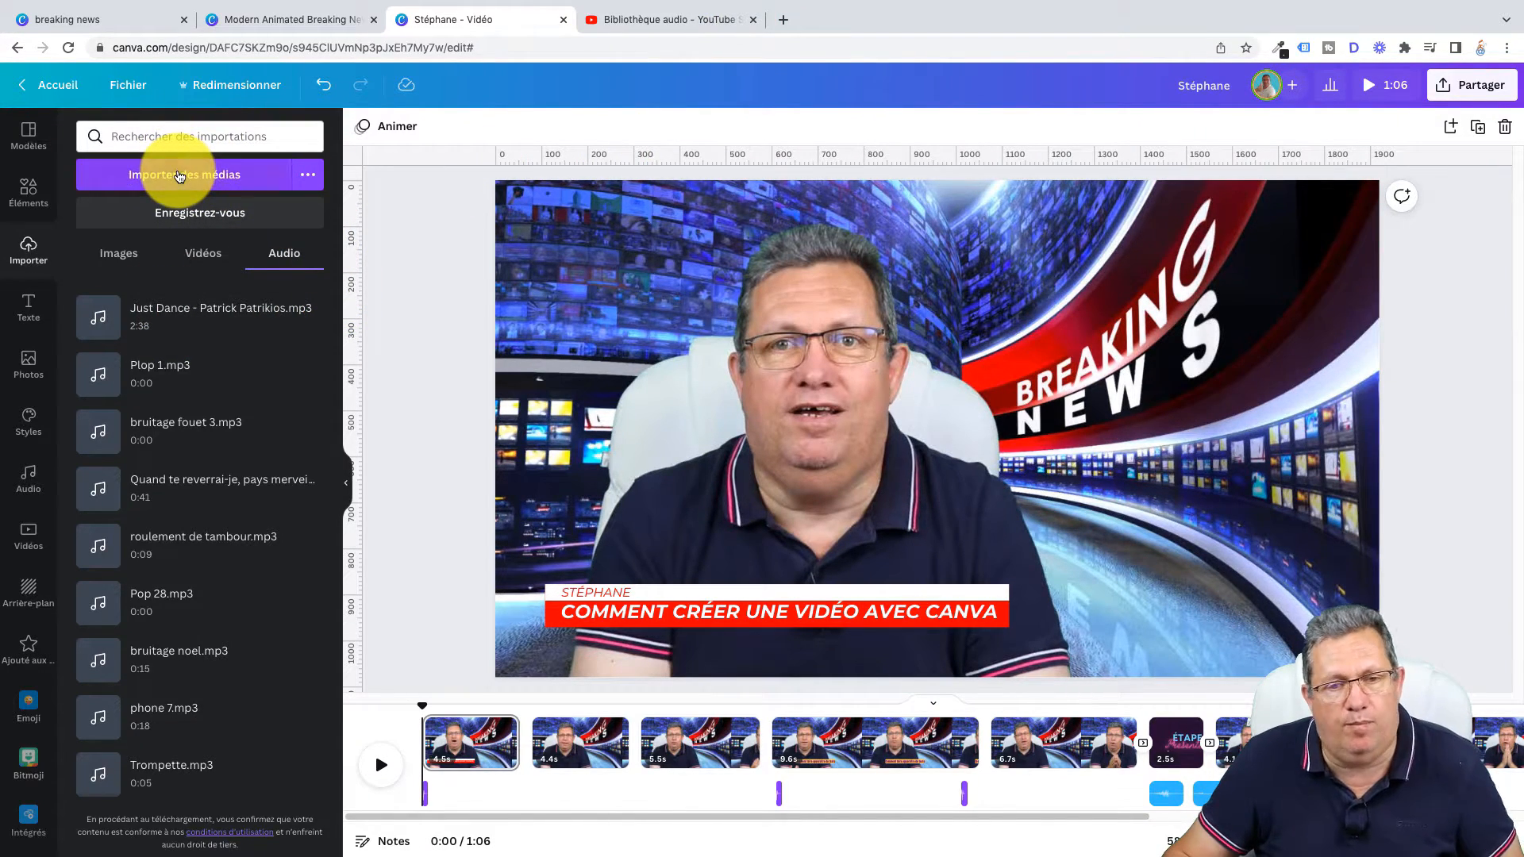
pyautogui.click(179, 176)
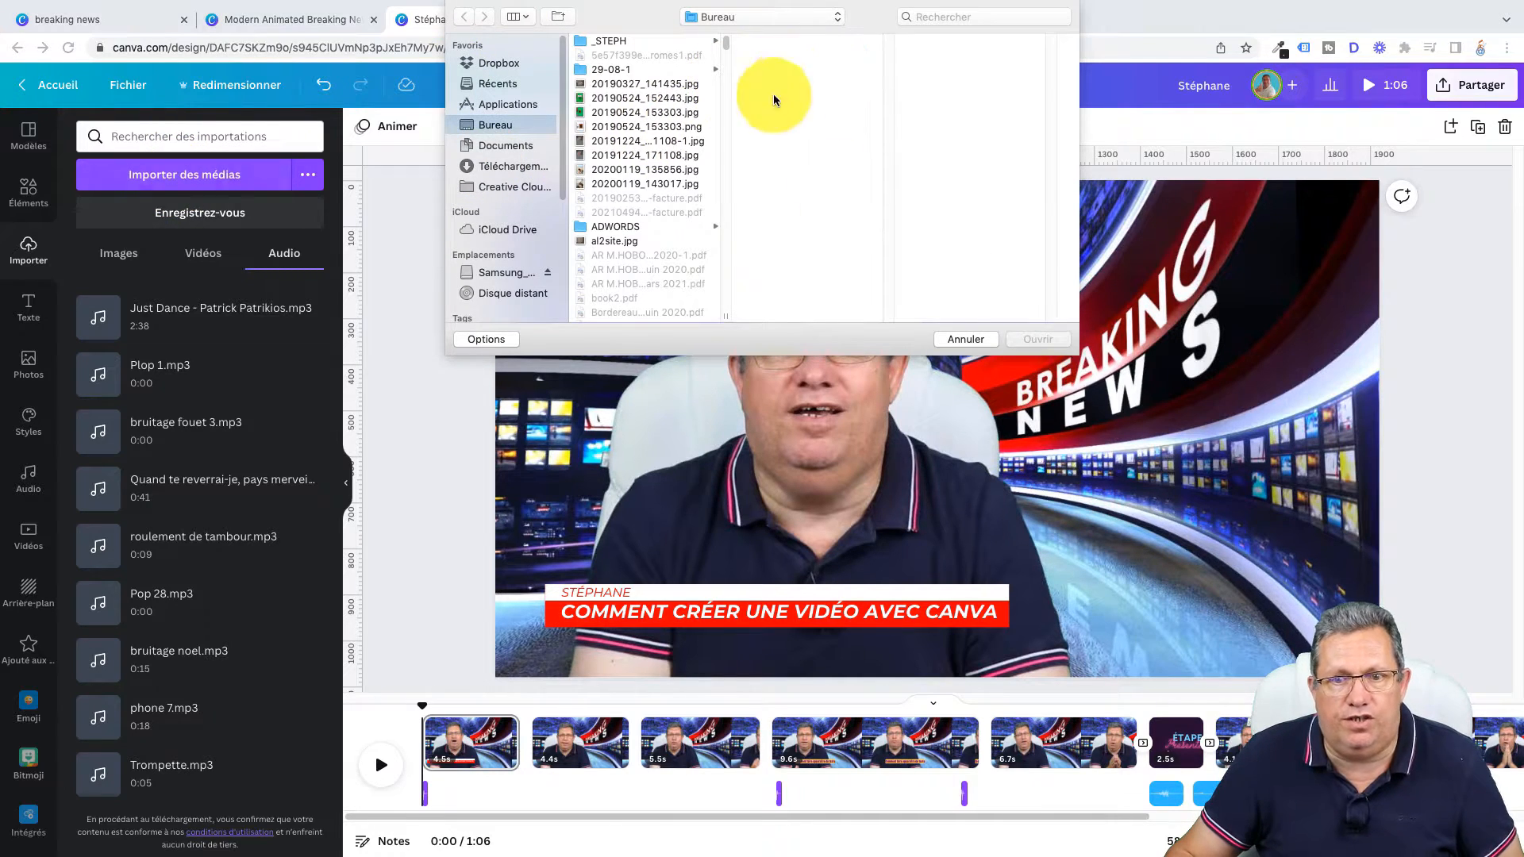
pyautogui.click(966, 339)
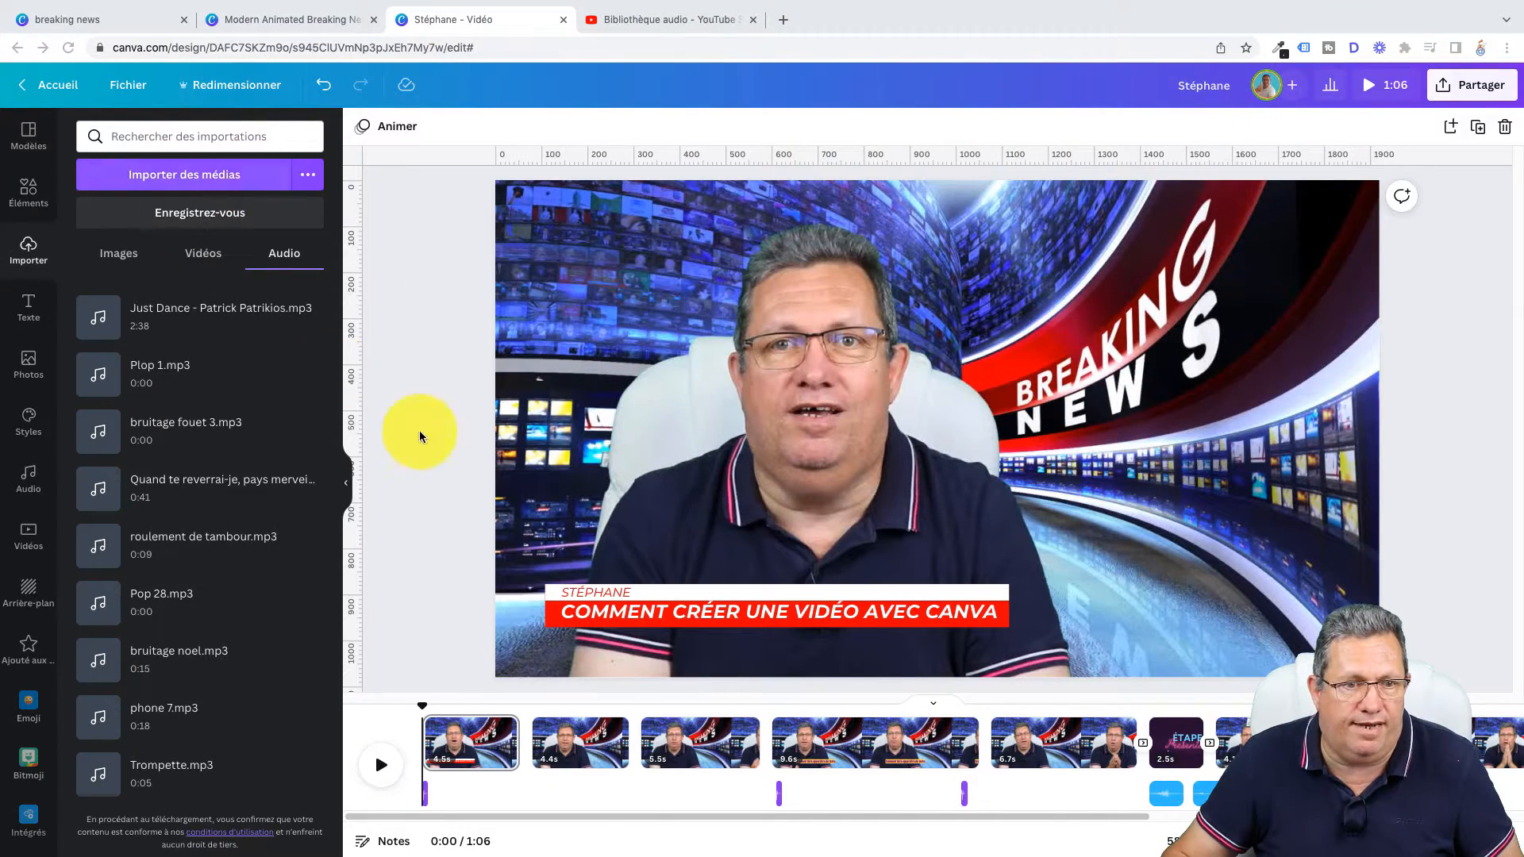
pyautogui.click(271, 256)
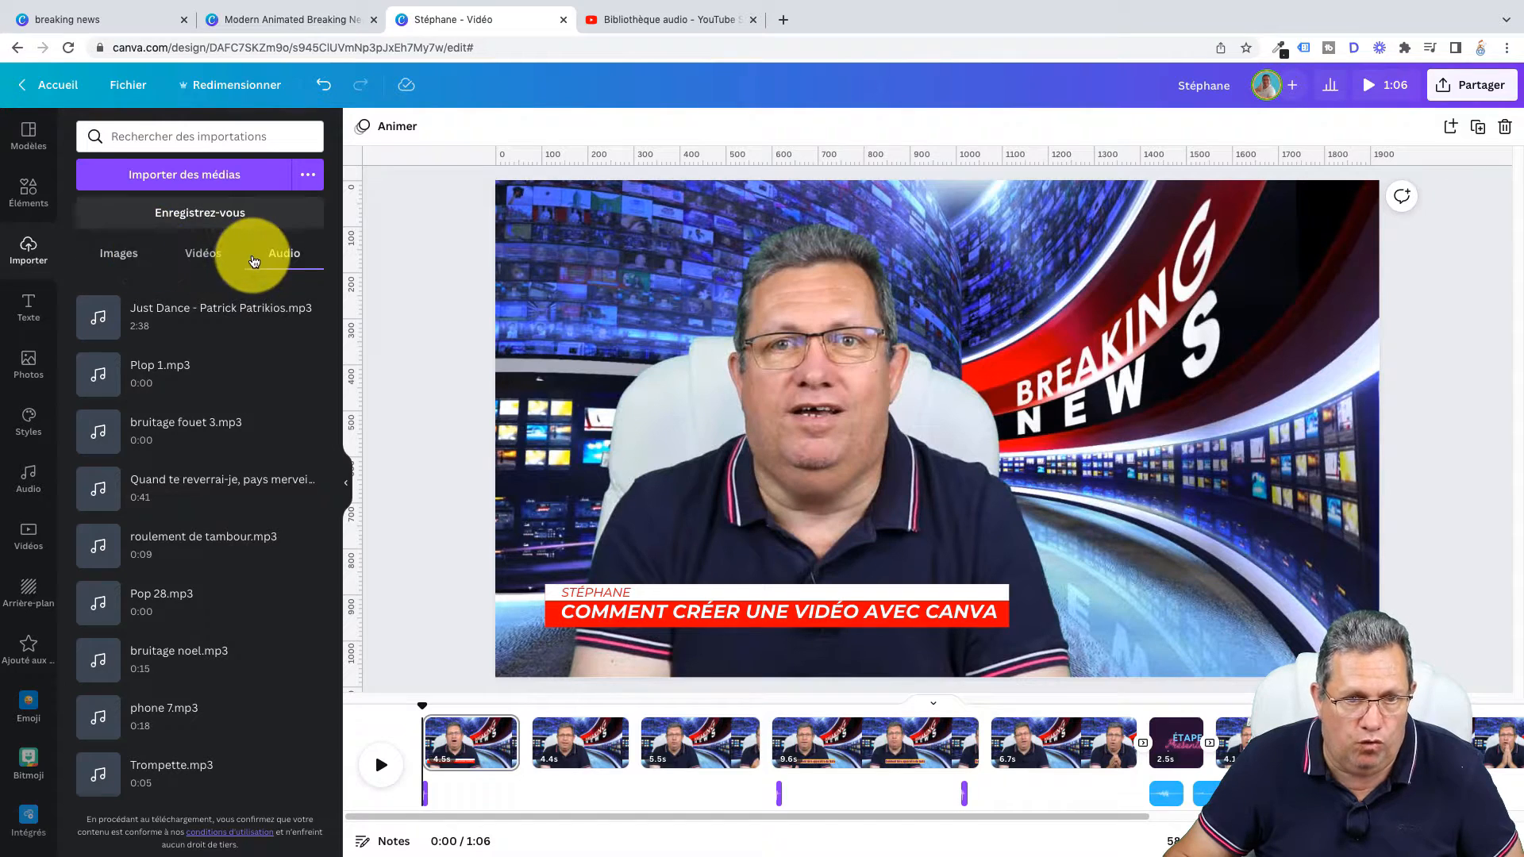
# Add "Just Dance - Patrick Patrikios.mp3" as background music from 0:00, play the opening to check it, and select the music track around 0:13.
pyautogui.click(551, 647)
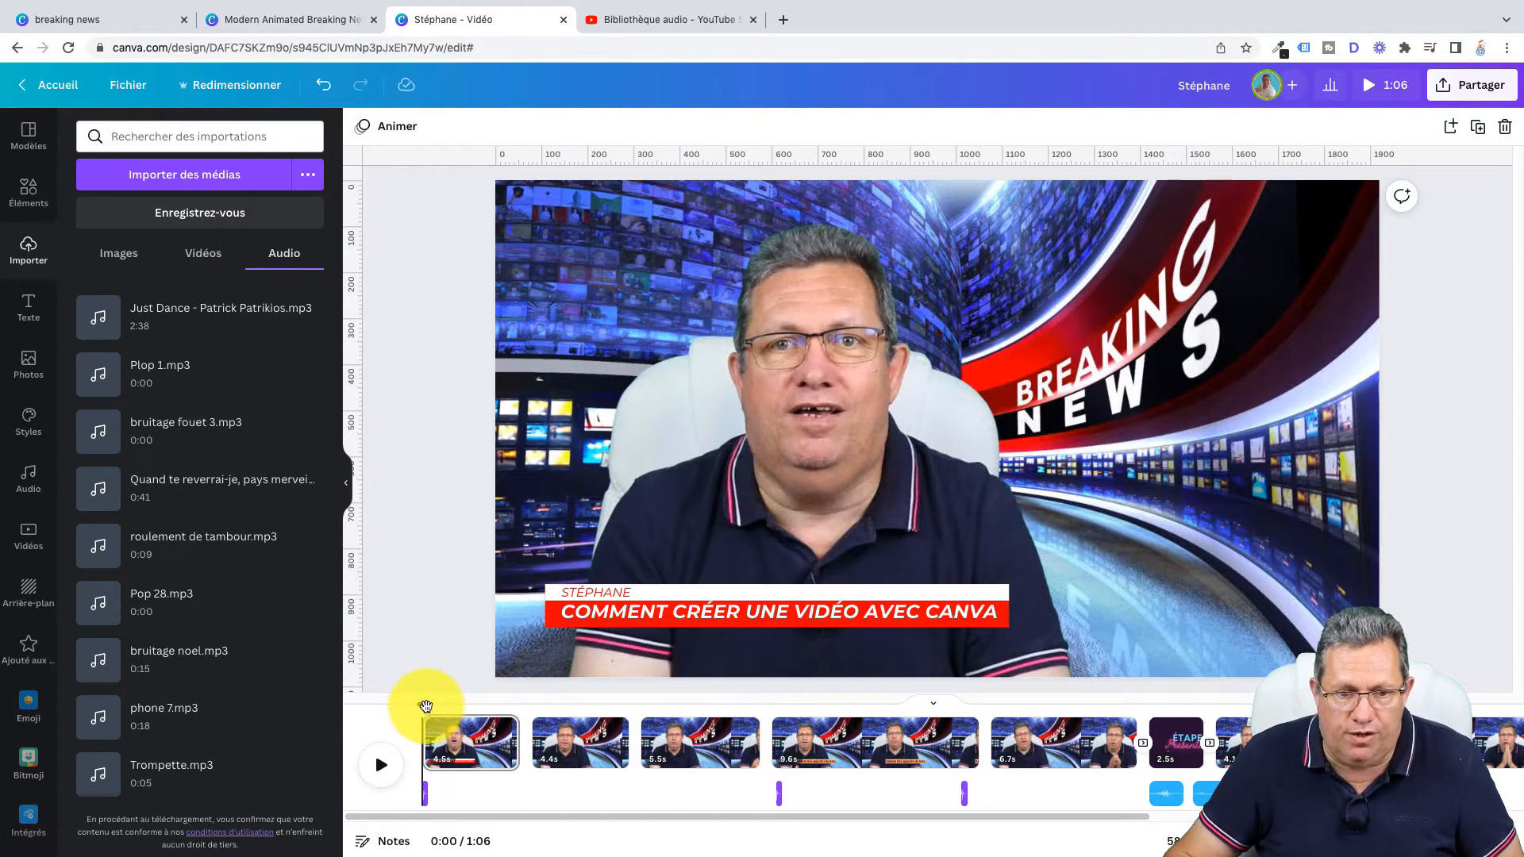
pyautogui.moveTo(422, 704); pyautogui.dragTo(391, 697)
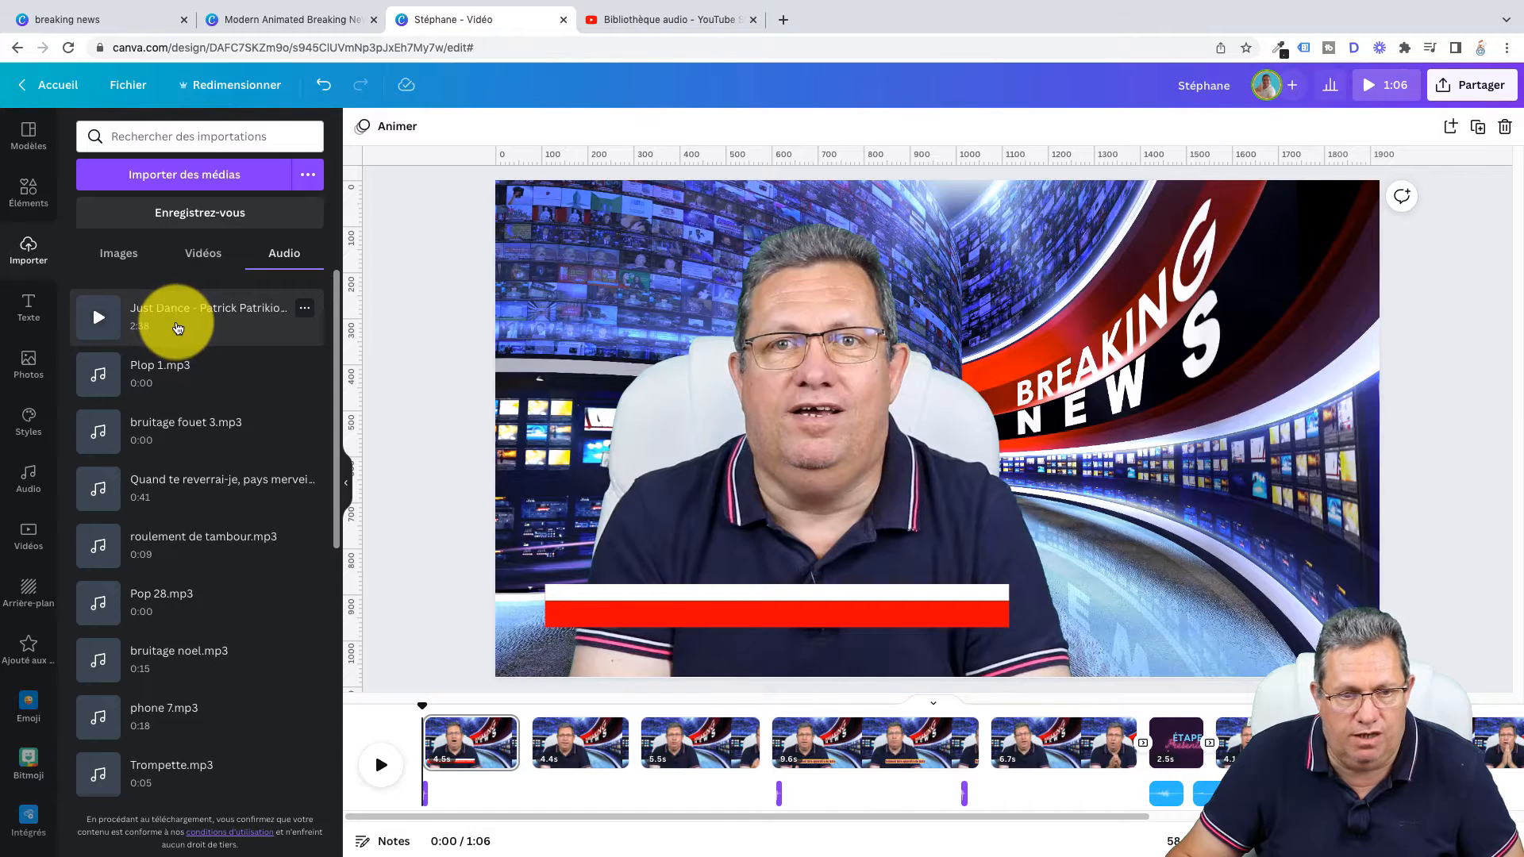
pyautogui.click(178, 327)
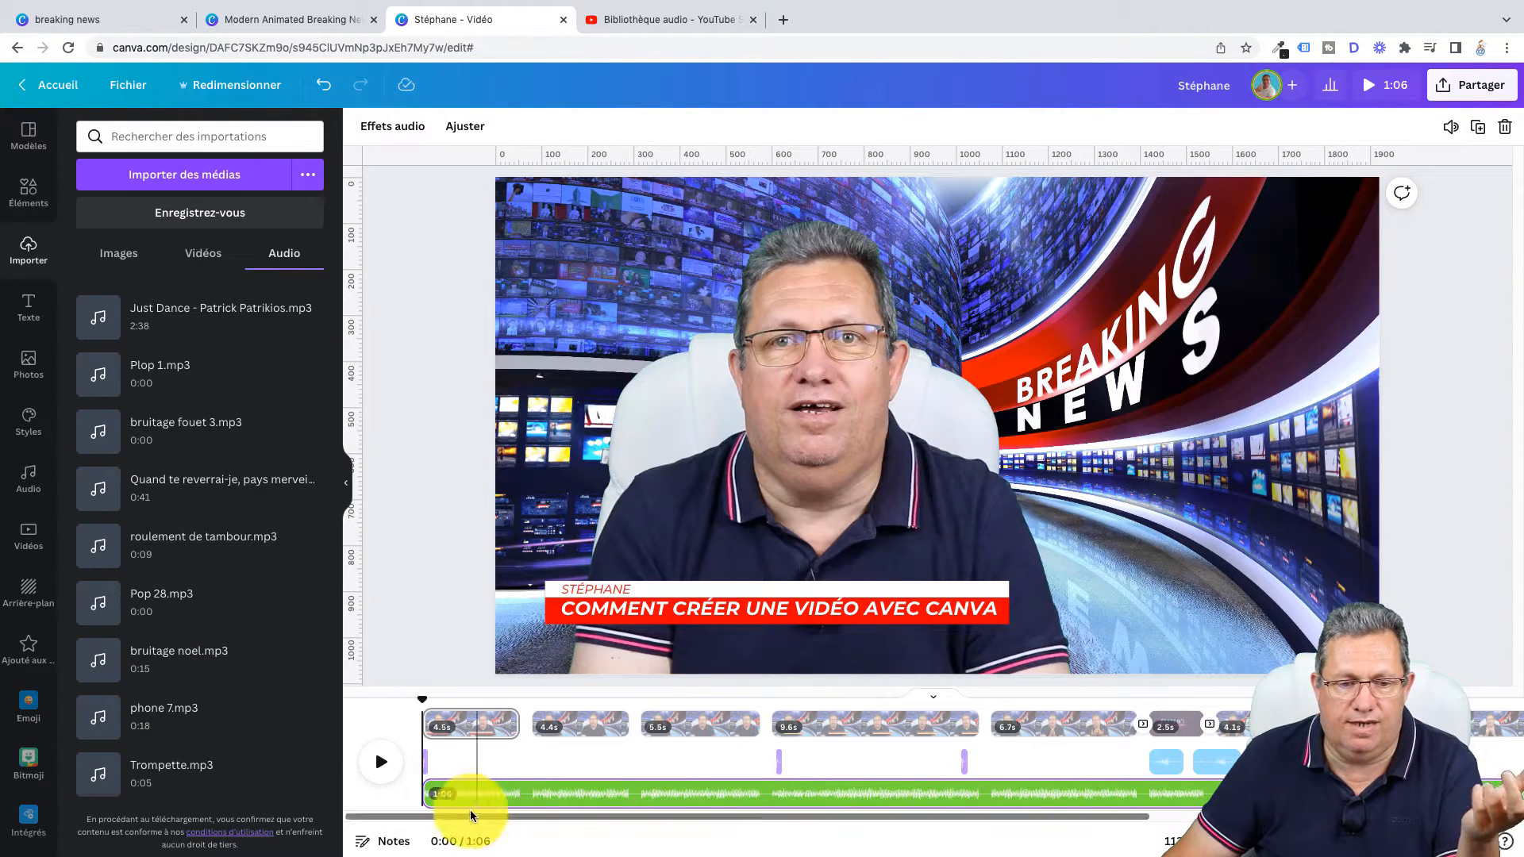
pyautogui.click(382, 767)
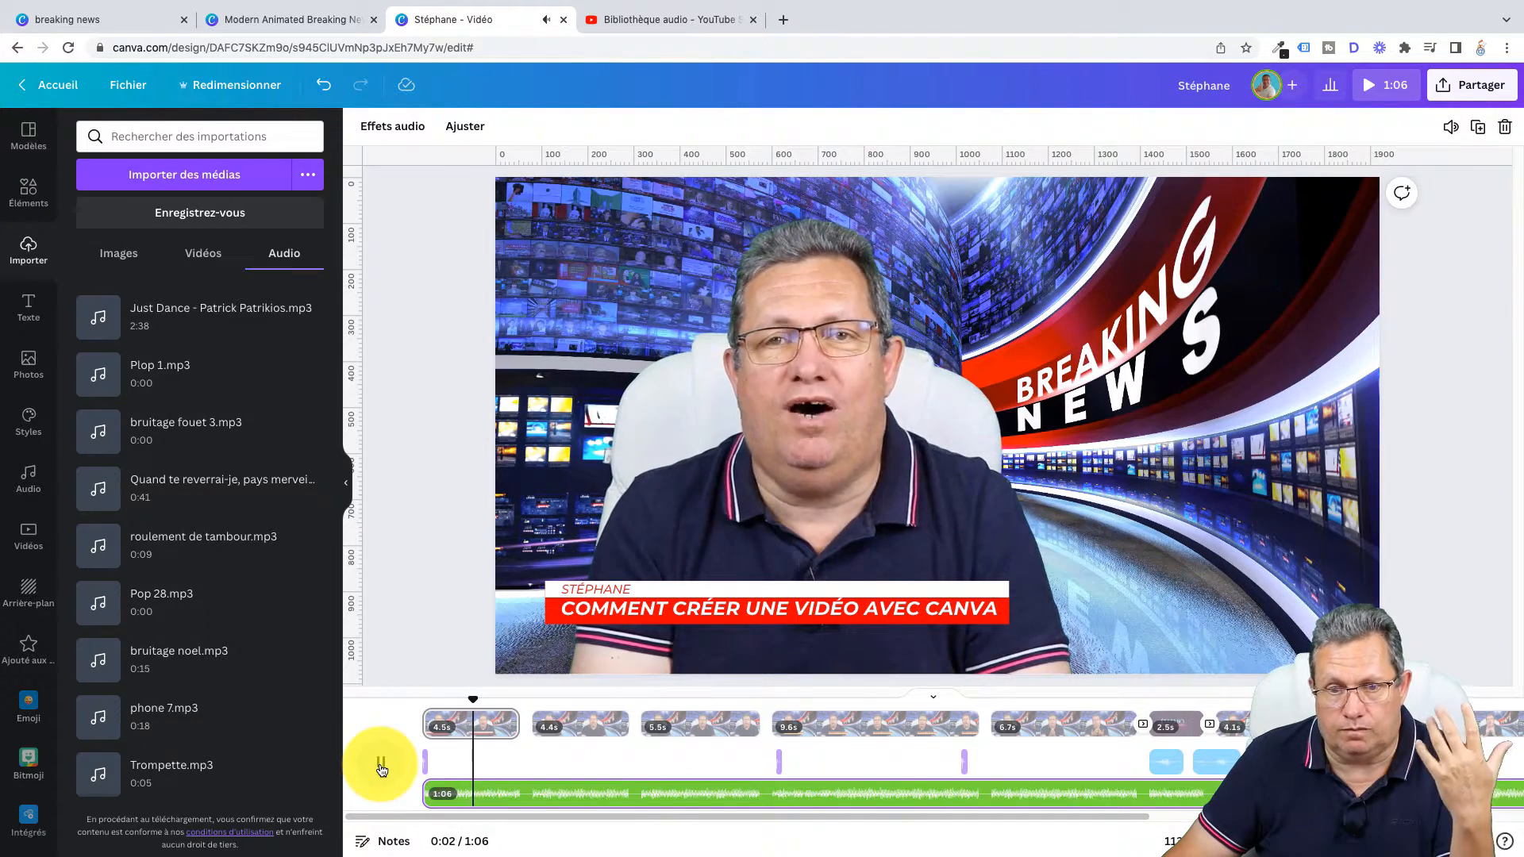
pyautogui.click(382, 767)
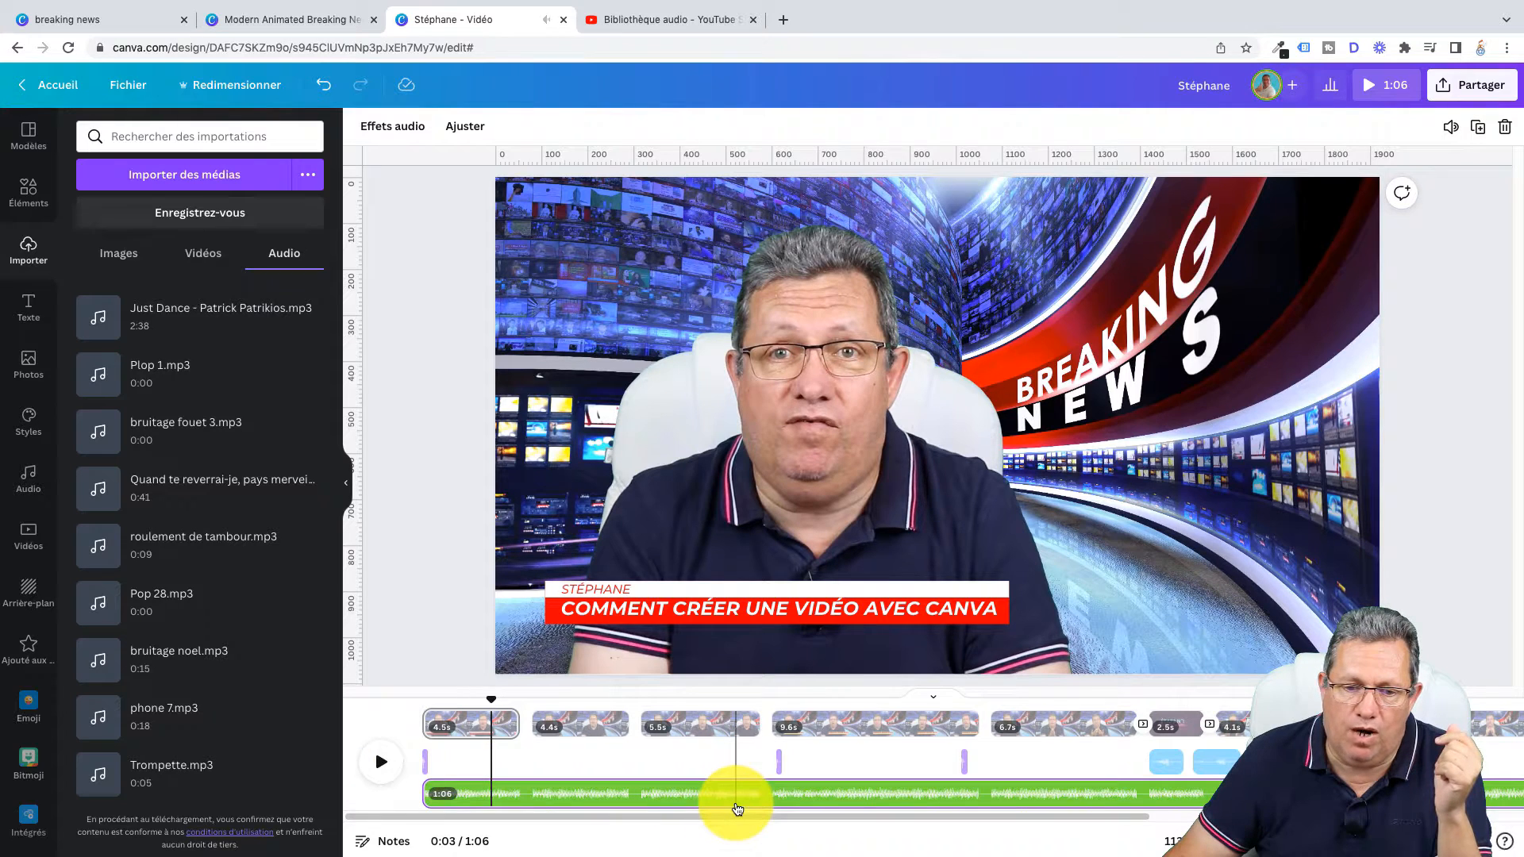
pyautogui.click(749, 799)
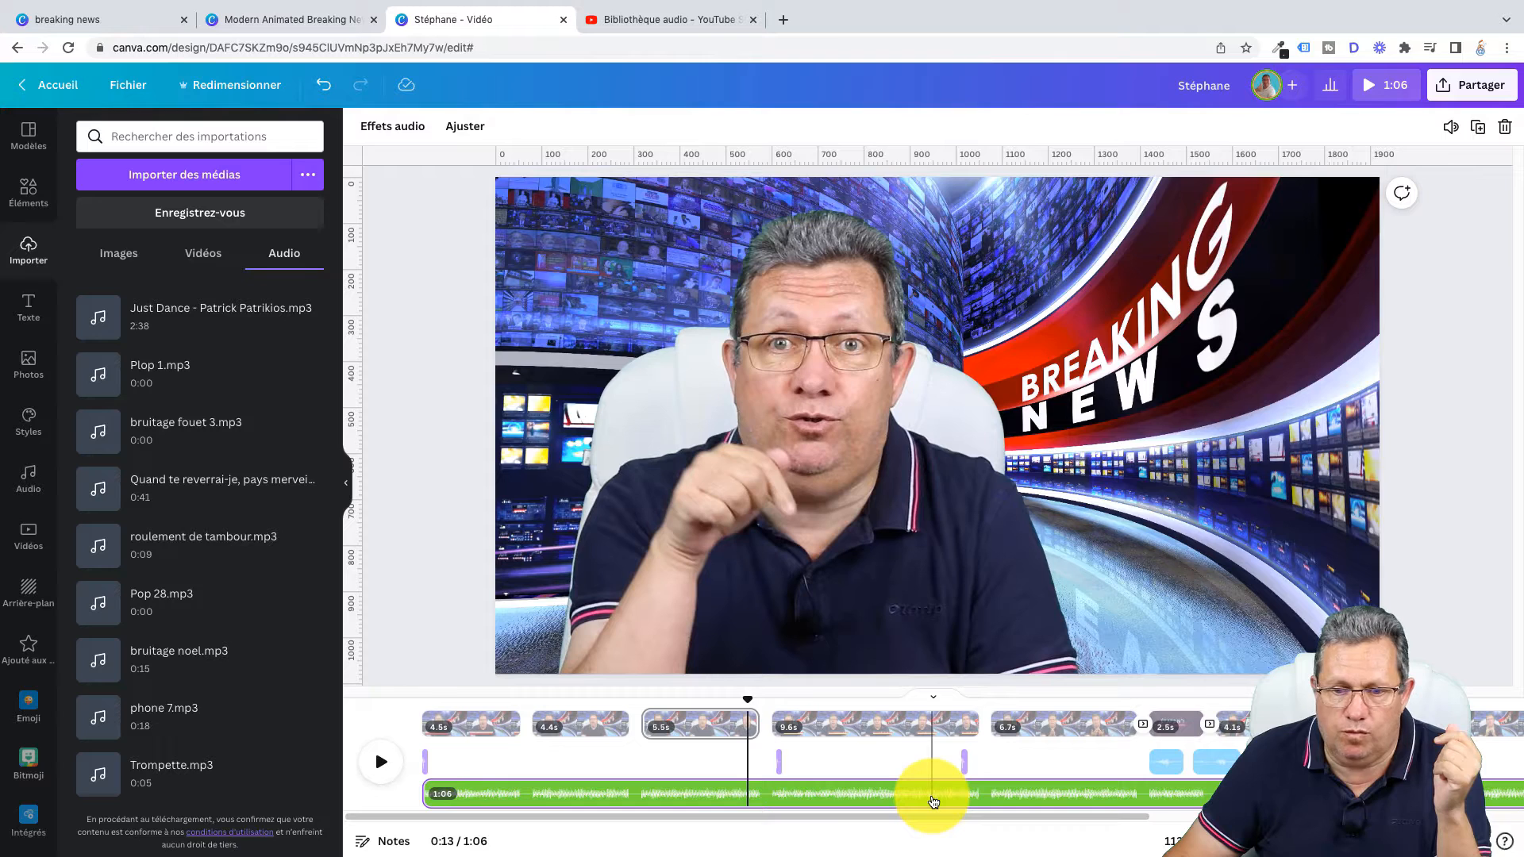
# Set the background music track's volume to 15 and play the video from around 0:21 to check the balance.
pyautogui.click(933, 799)
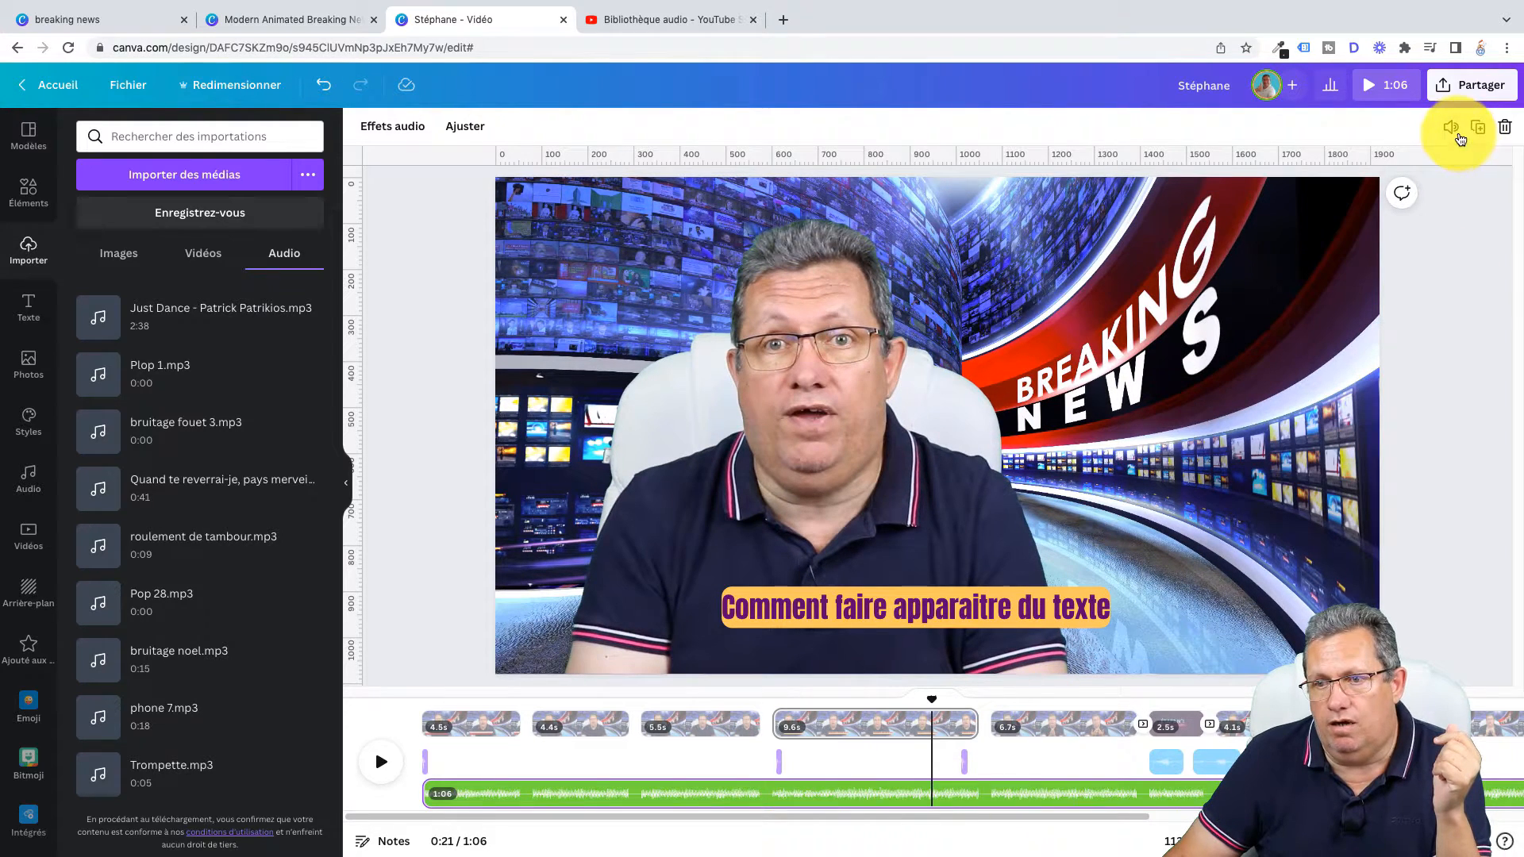
pyautogui.click(1451, 131)
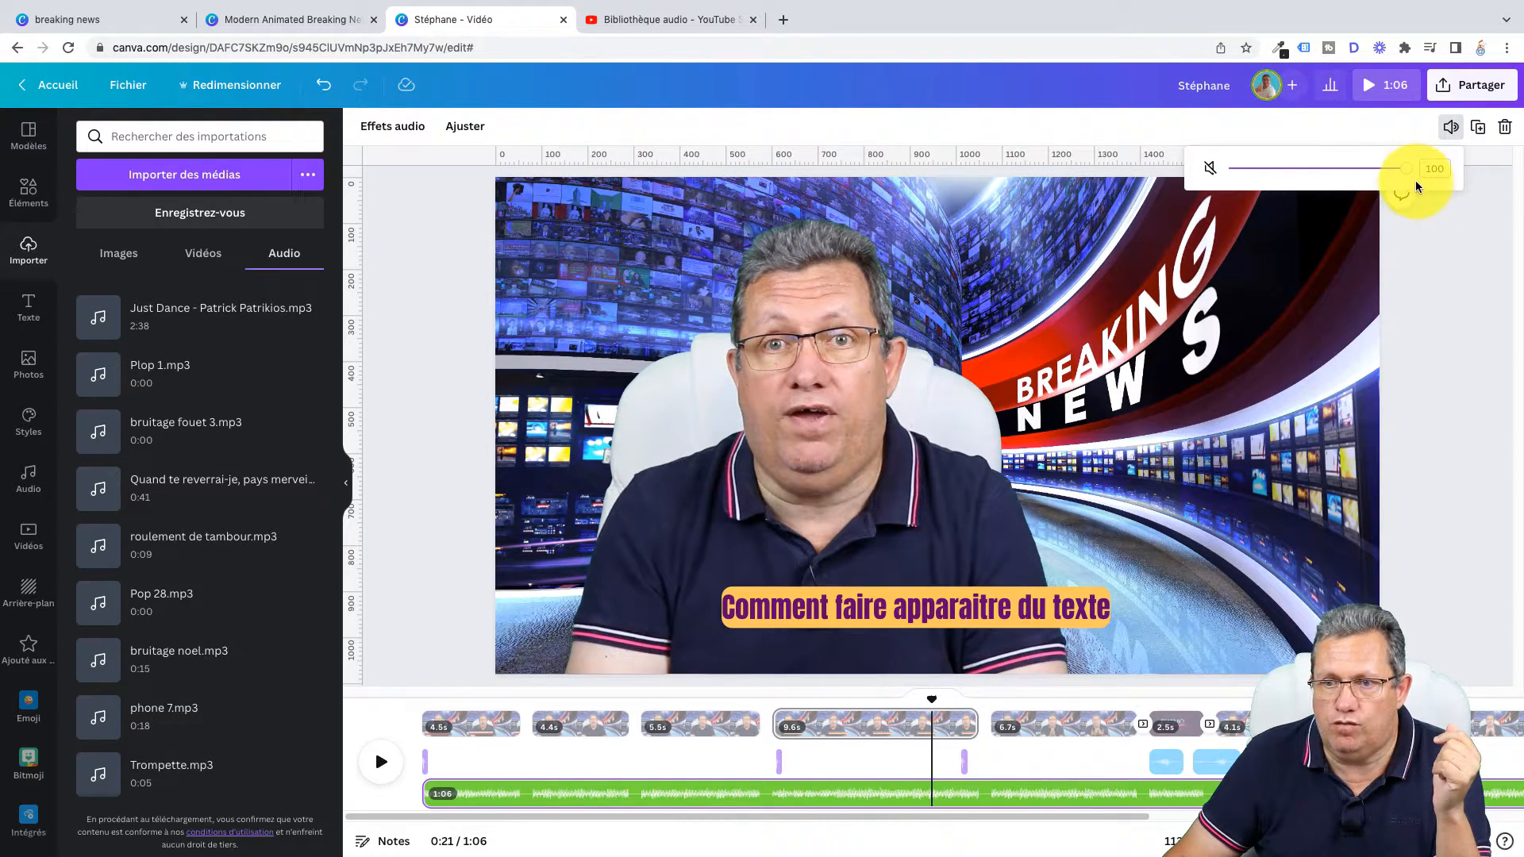
pyautogui.moveTo(1393, 174); pyautogui.dragTo(1260, 176)
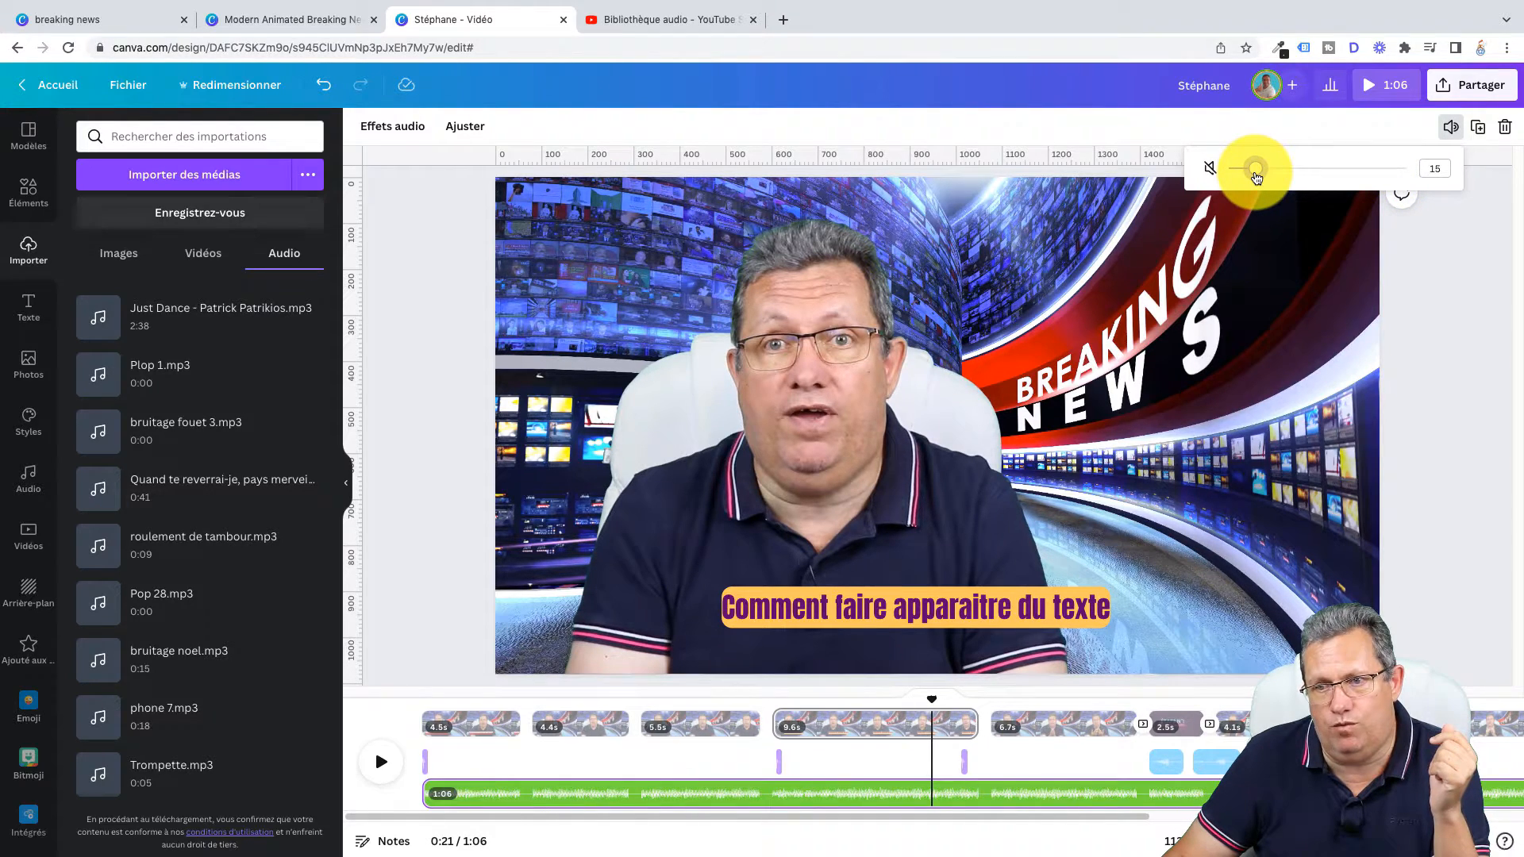
pyautogui.click(1471, 307)
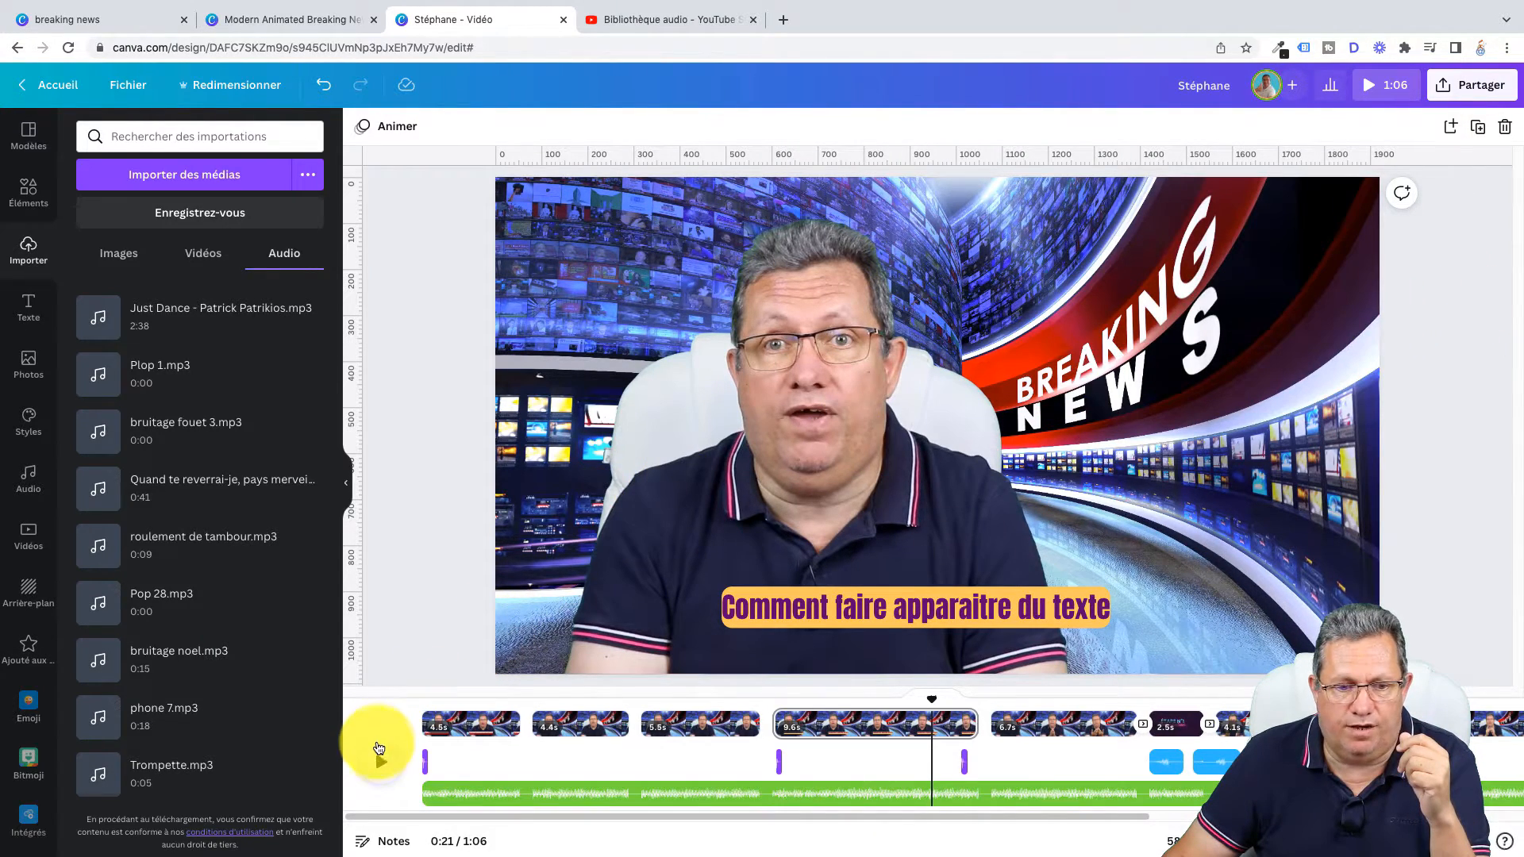
pyautogui.click(380, 762)
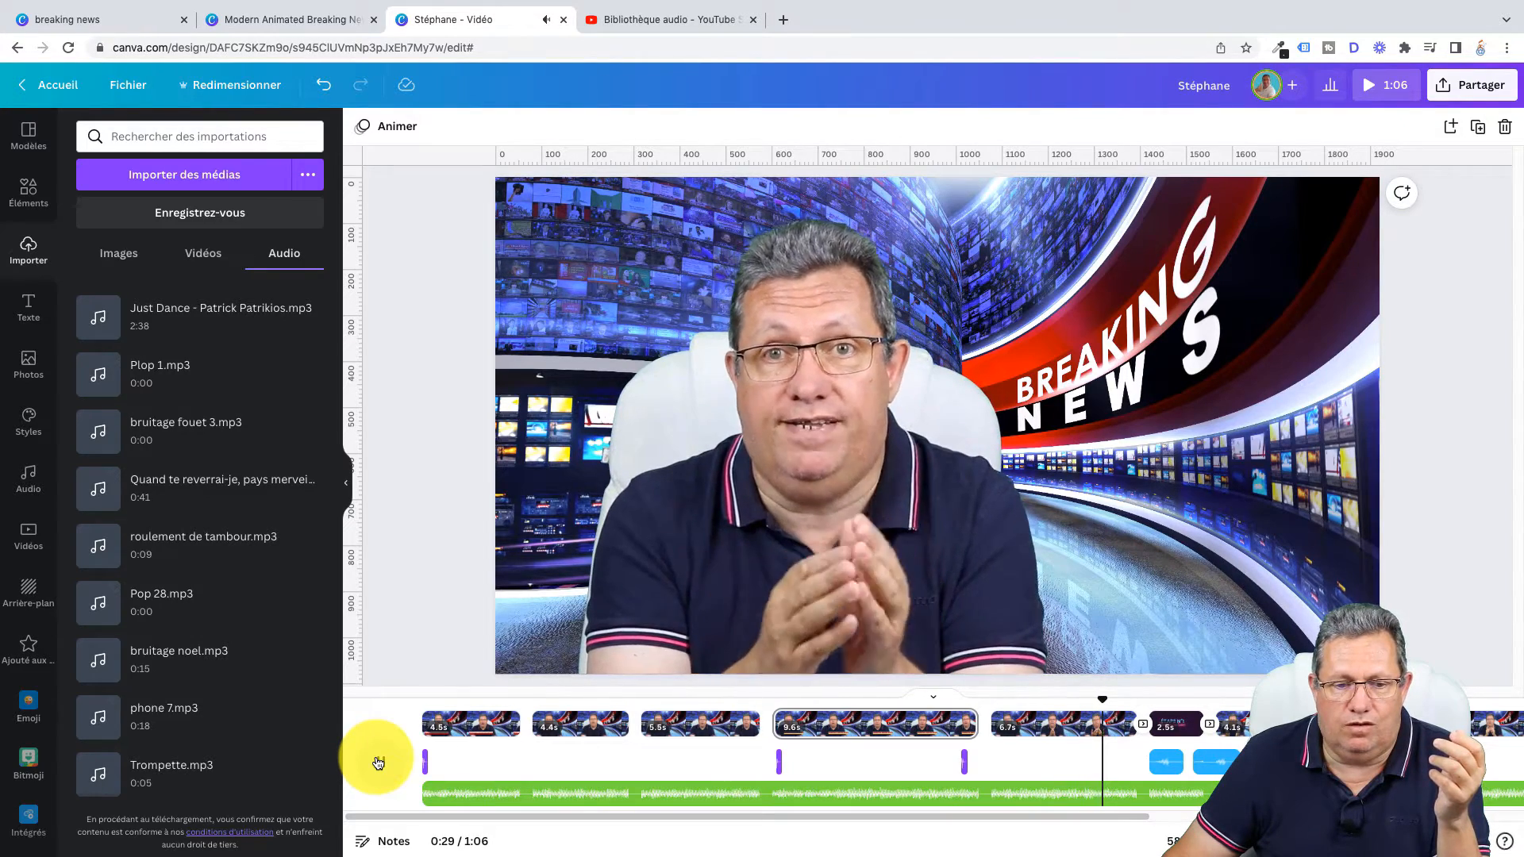
# Lower the background music track's volume to 6 while the video plays, and pause playback around 0:54.
pyautogui.click(473, 790)
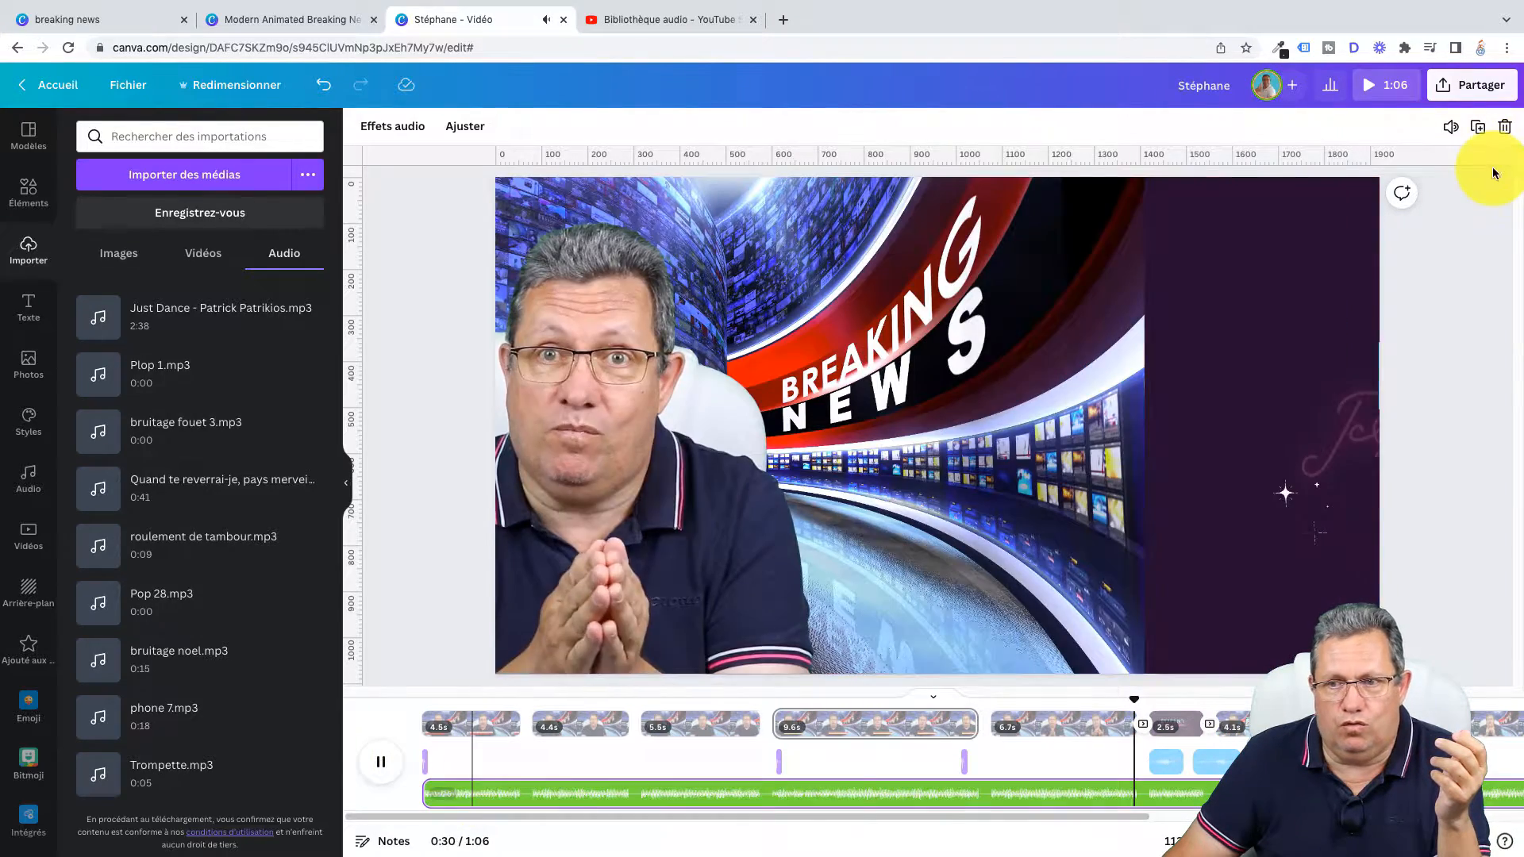
pyautogui.click(1448, 128)
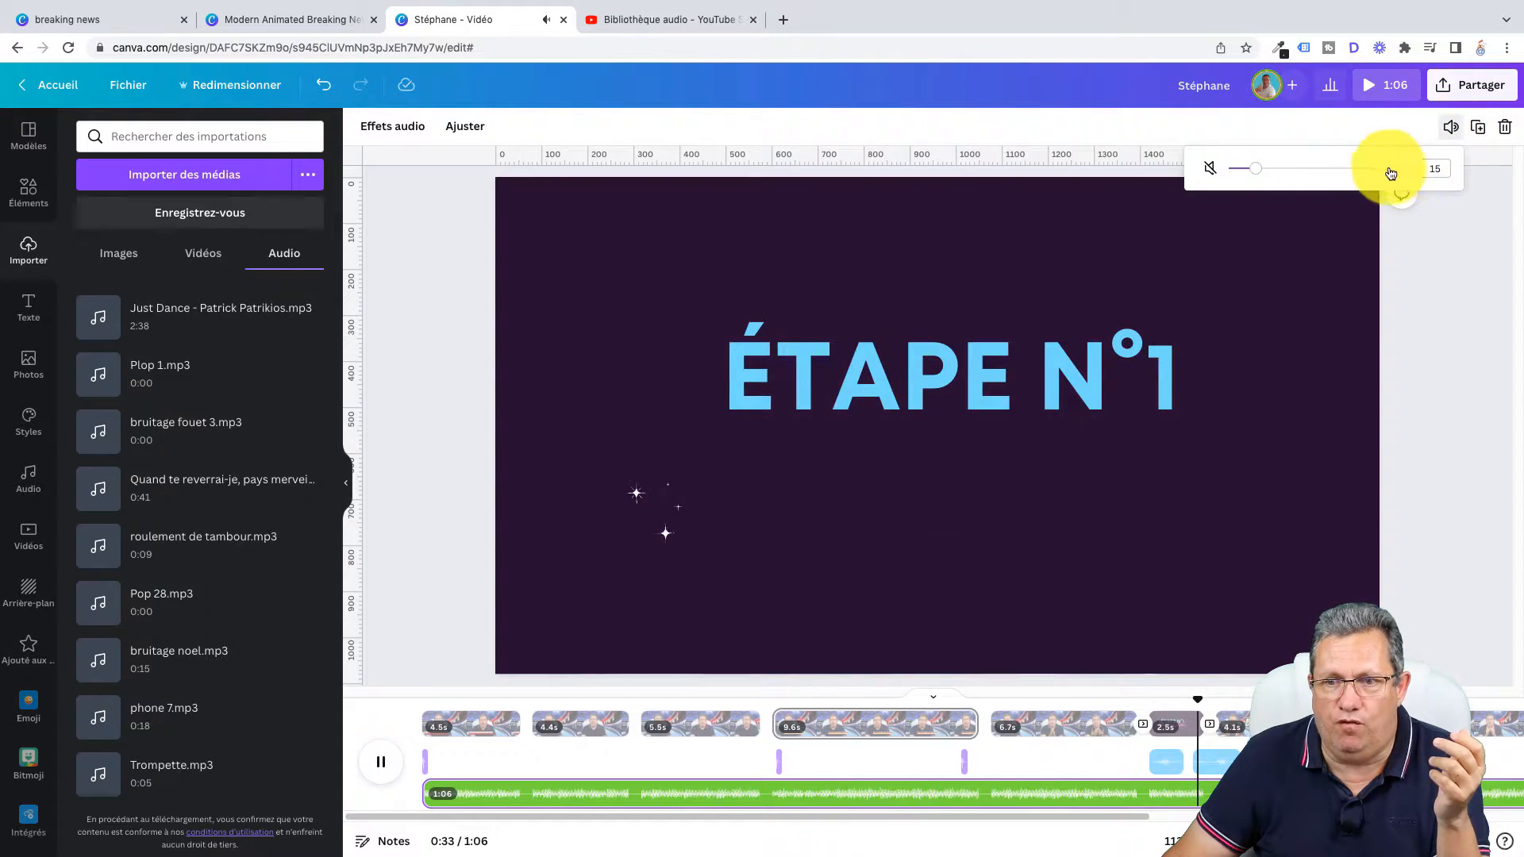
pyautogui.moveTo(1252, 173); pyautogui.dragTo(1242, 176)
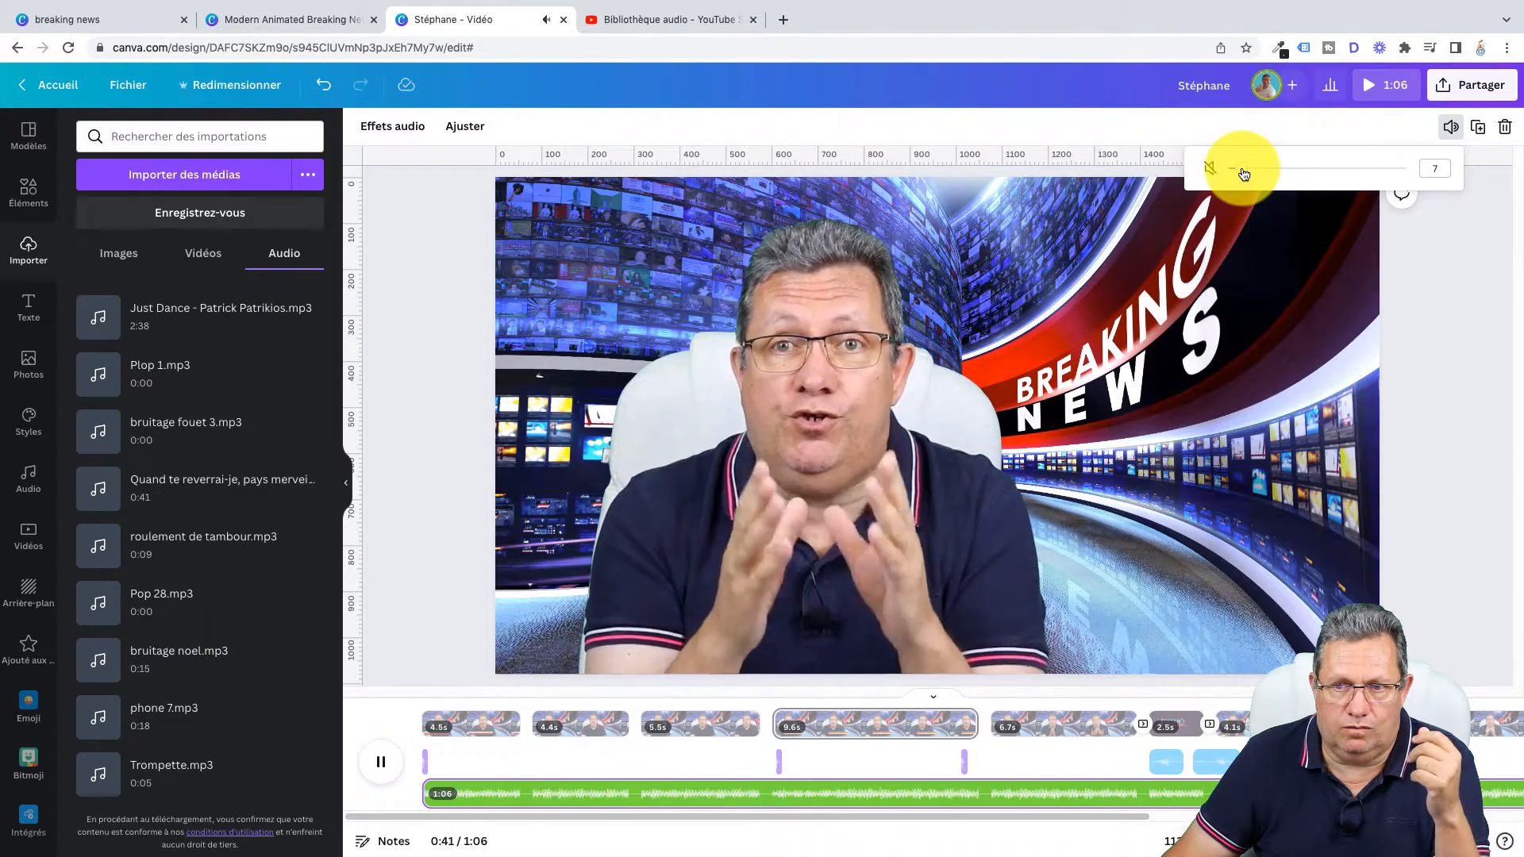
pyautogui.moveTo(1242, 175); pyautogui.dragTo(1238, 174)
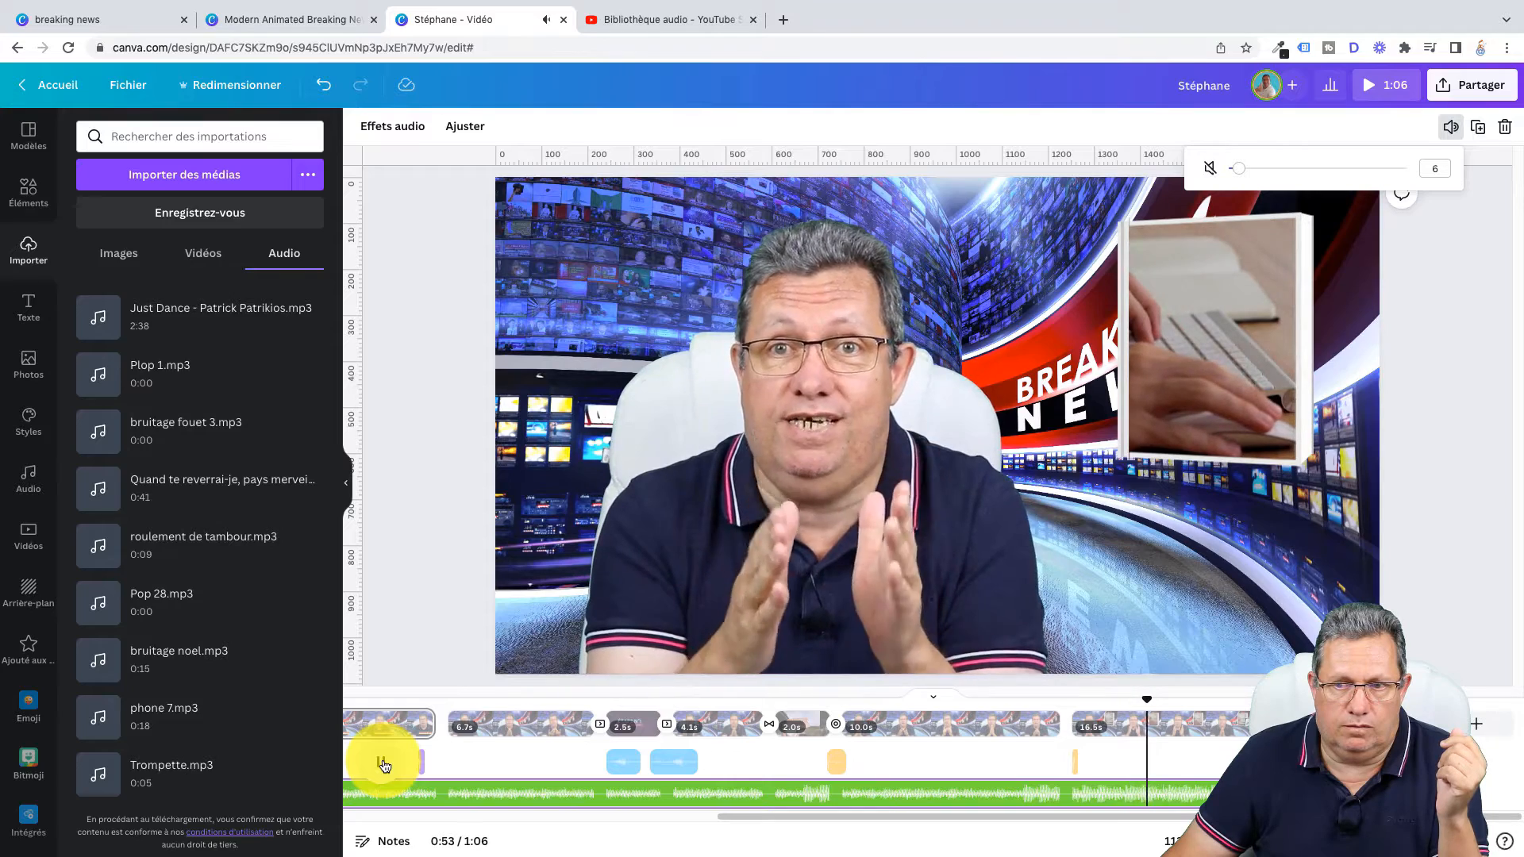
pyautogui.click(381, 763)
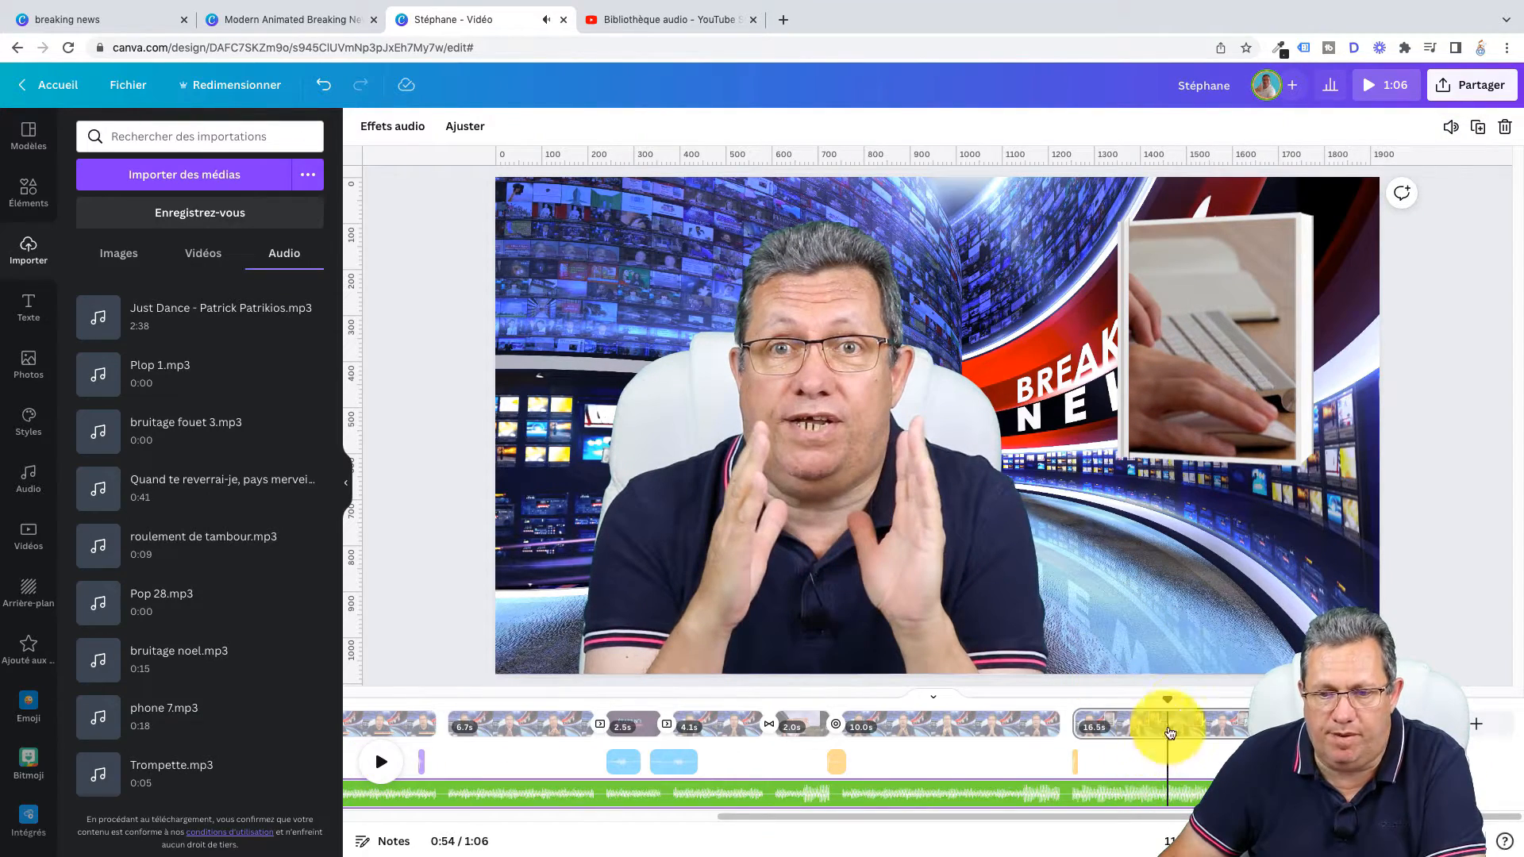
# Return the playhead to 0:00 and play the first seconds to listen to how the music starts.
pyautogui.moveTo(1173, 701); pyautogui.dragTo(334, 705)
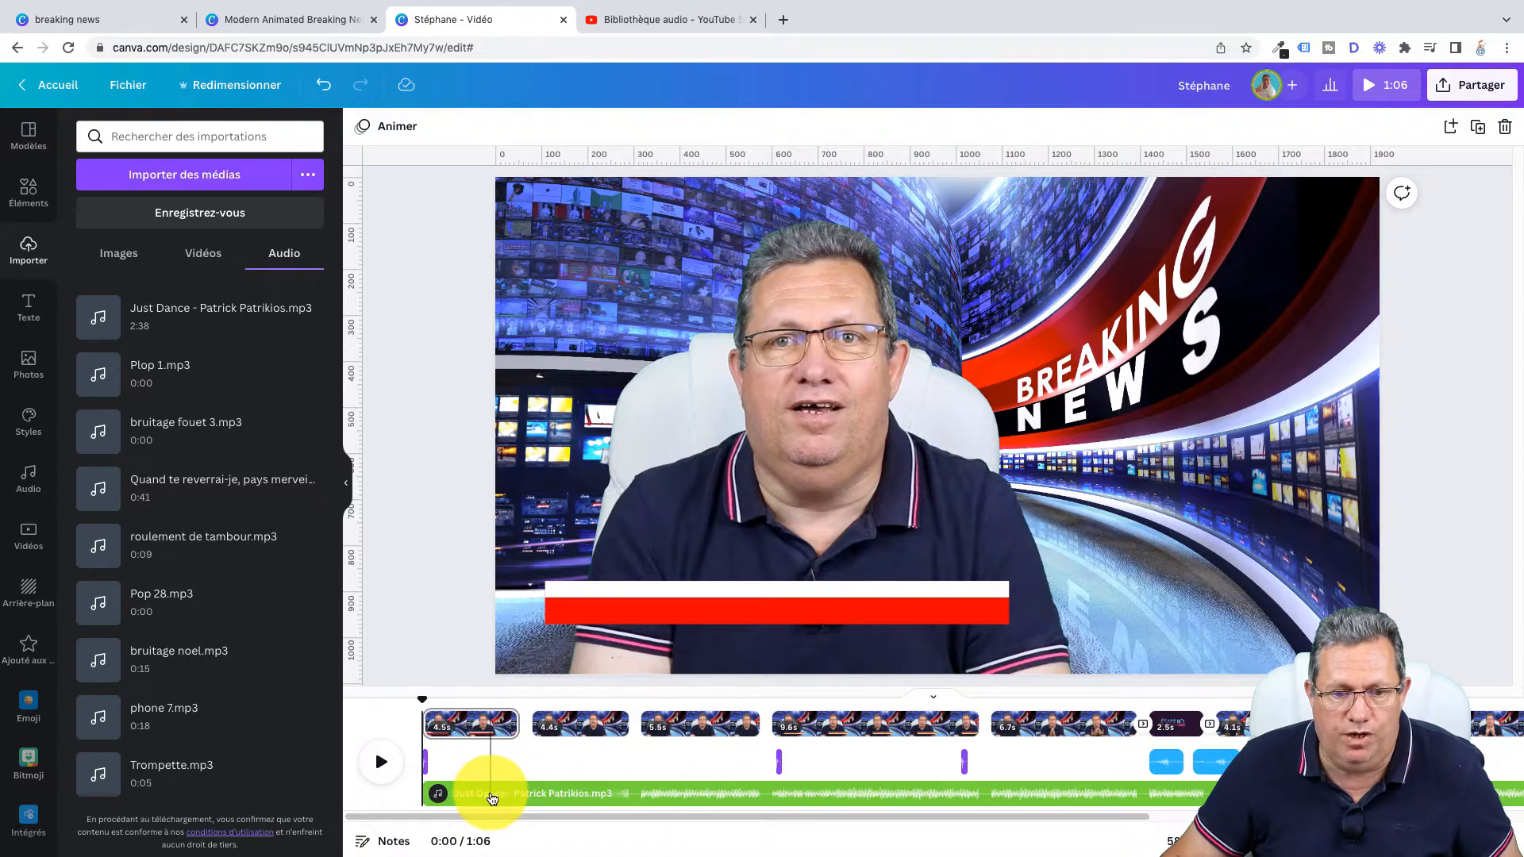
pyautogui.click(376, 763)
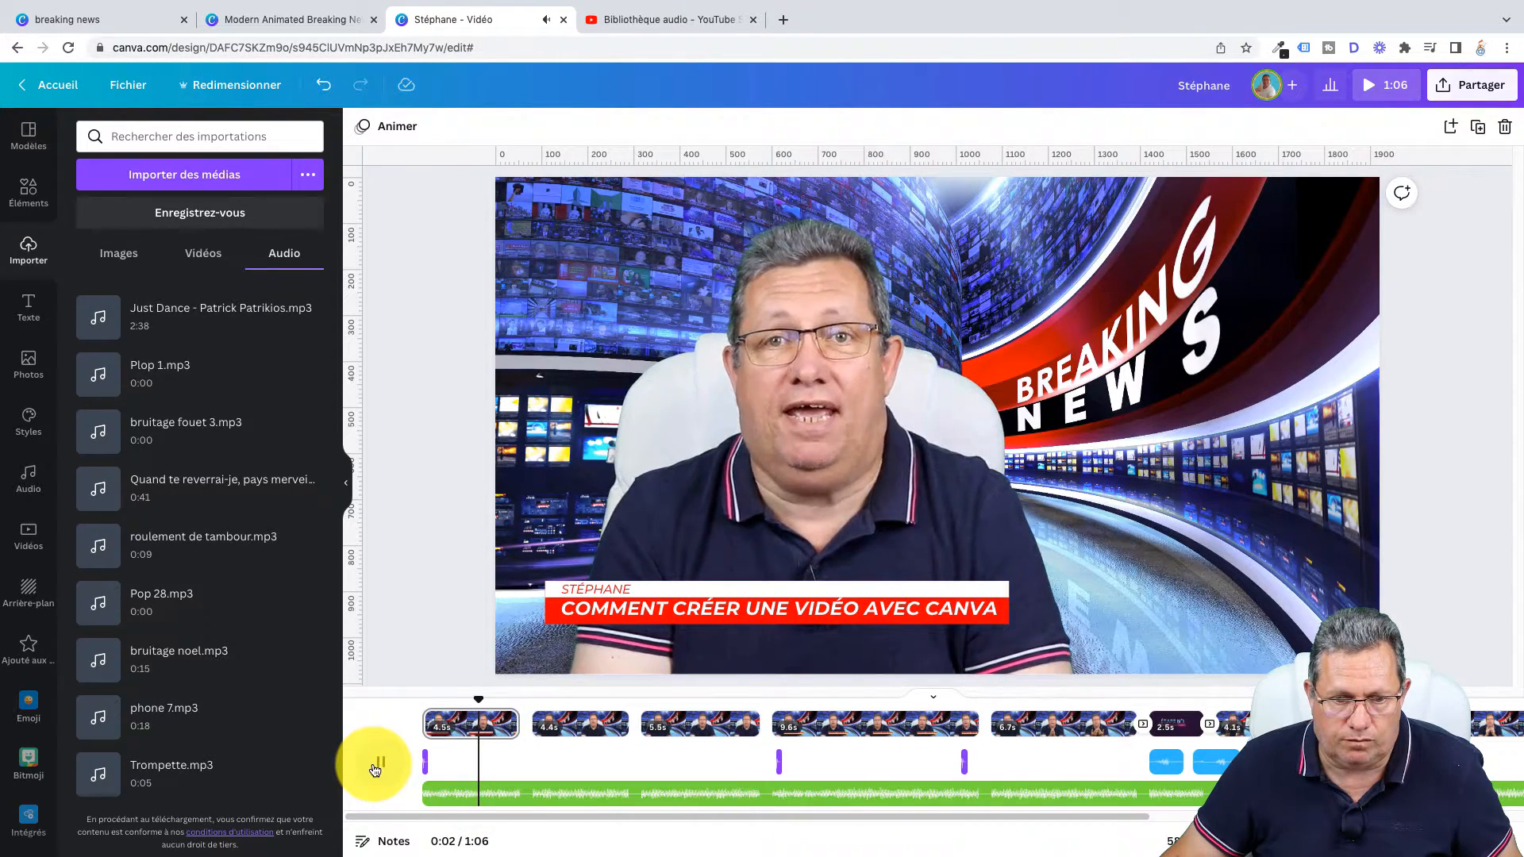
pyautogui.click(378, 763)
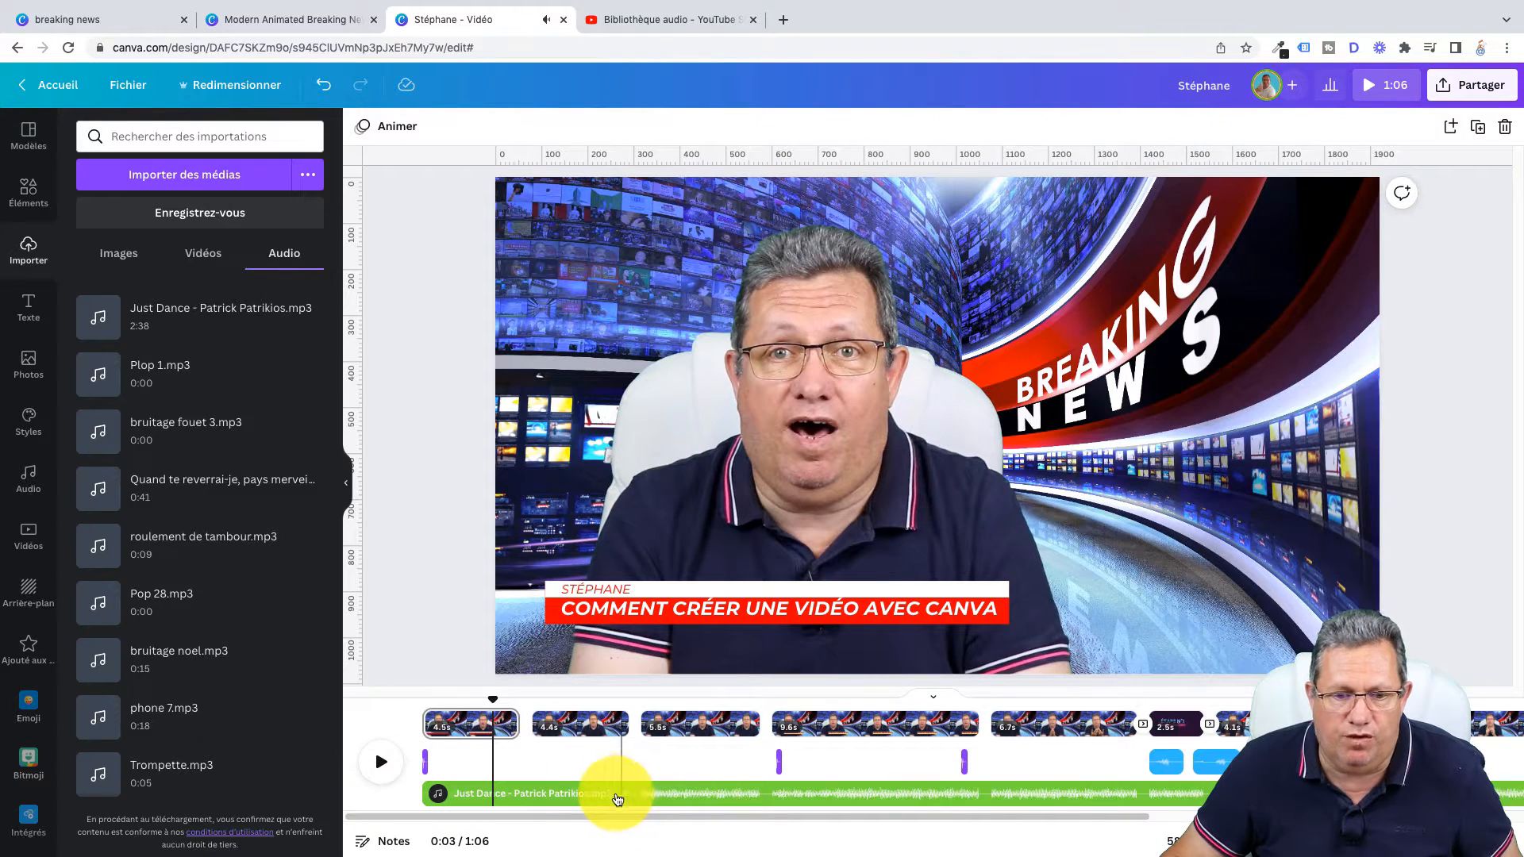
# Give the music track a 5.0 s fade-in and a 5.0 s fade-out, and play the ending from around 0:57.
pyautogui.click(588, 800)
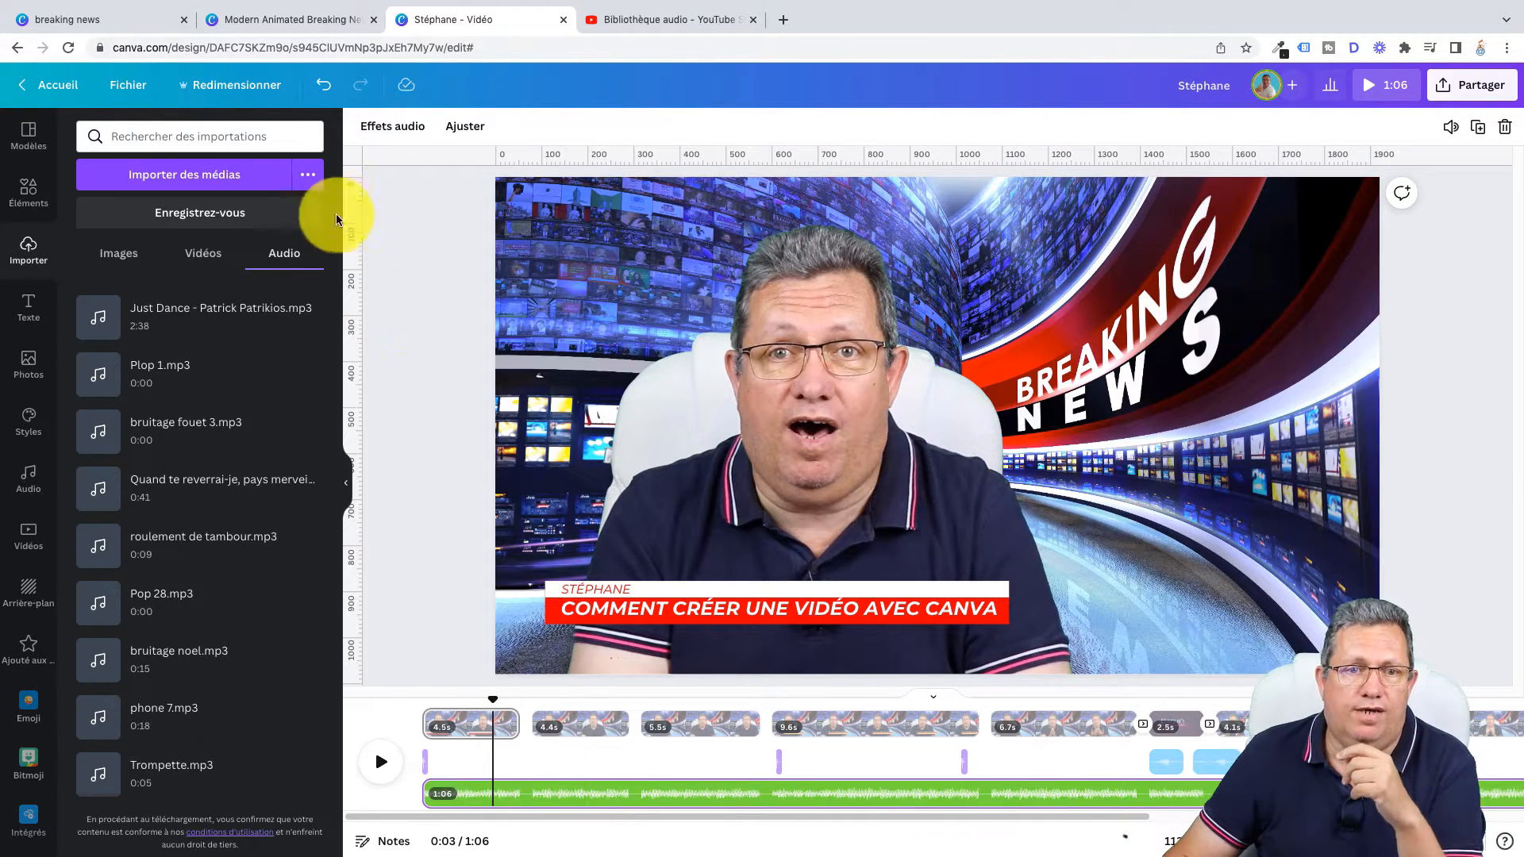
pyautogui.click(374, 129)
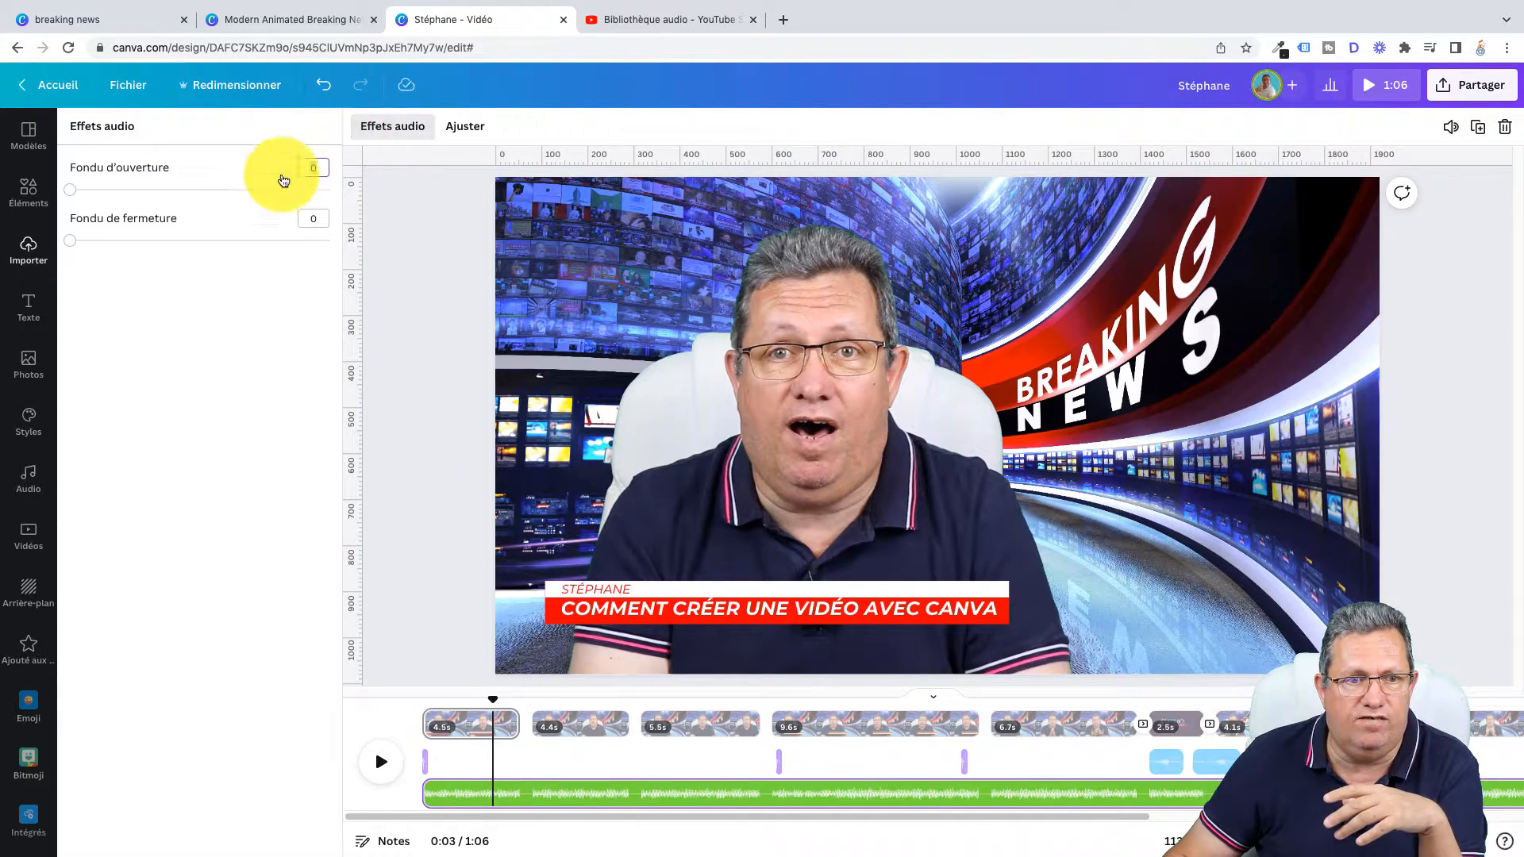
pyautogui.moveTo(69, 191); pyautogui.dragTo(384, 204)
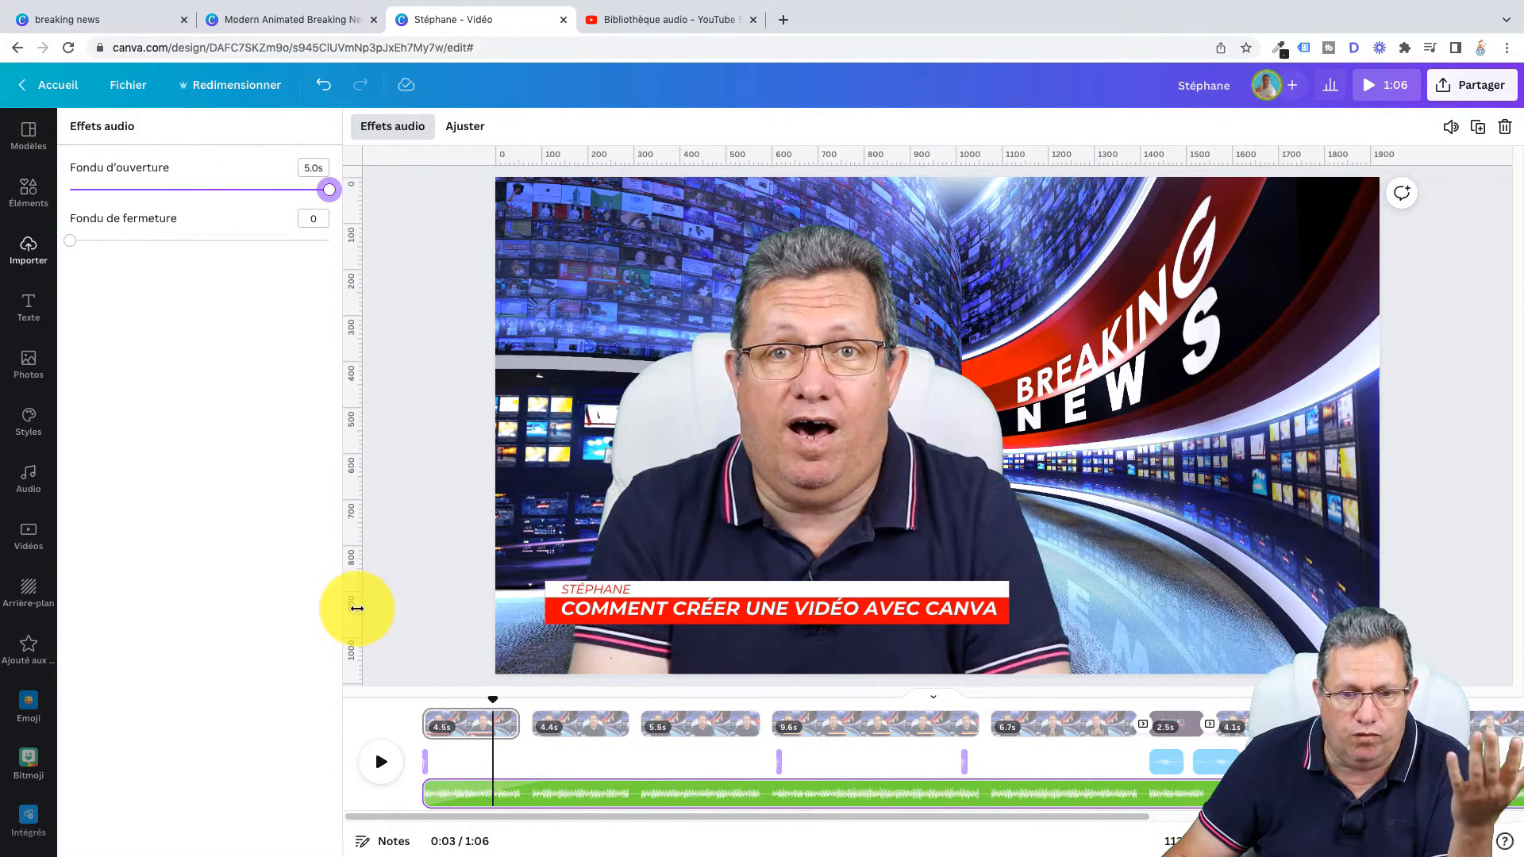
pyautogui.moveTo(830, 816); pyautogui.dragTo(1222, 819)
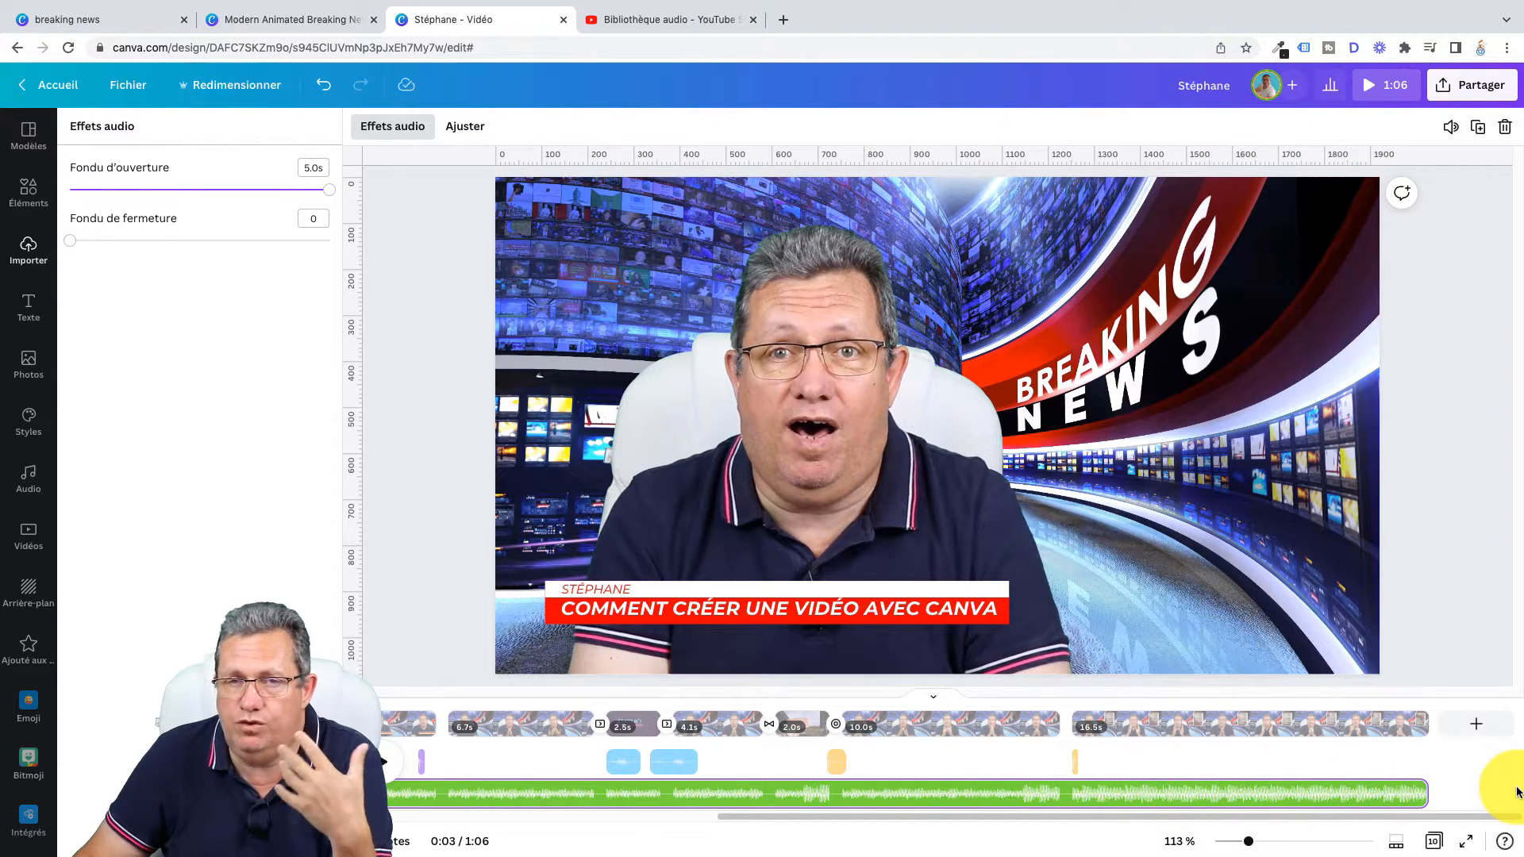
pyautogui.click(1295, 797)
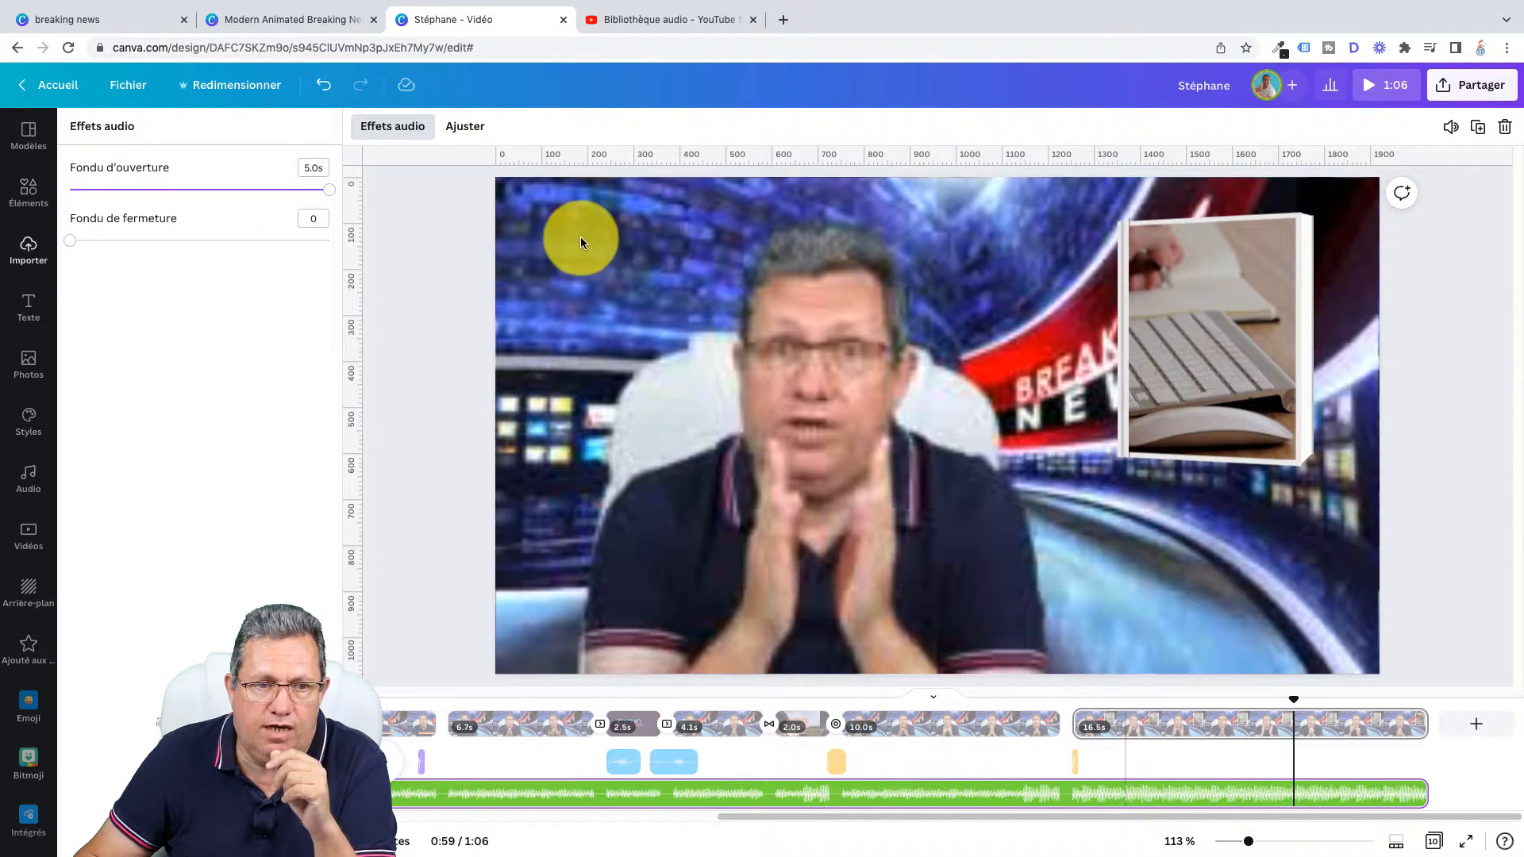
pyautogui.moveTo(73, 247); pyautogui.dragTo(385, 245)
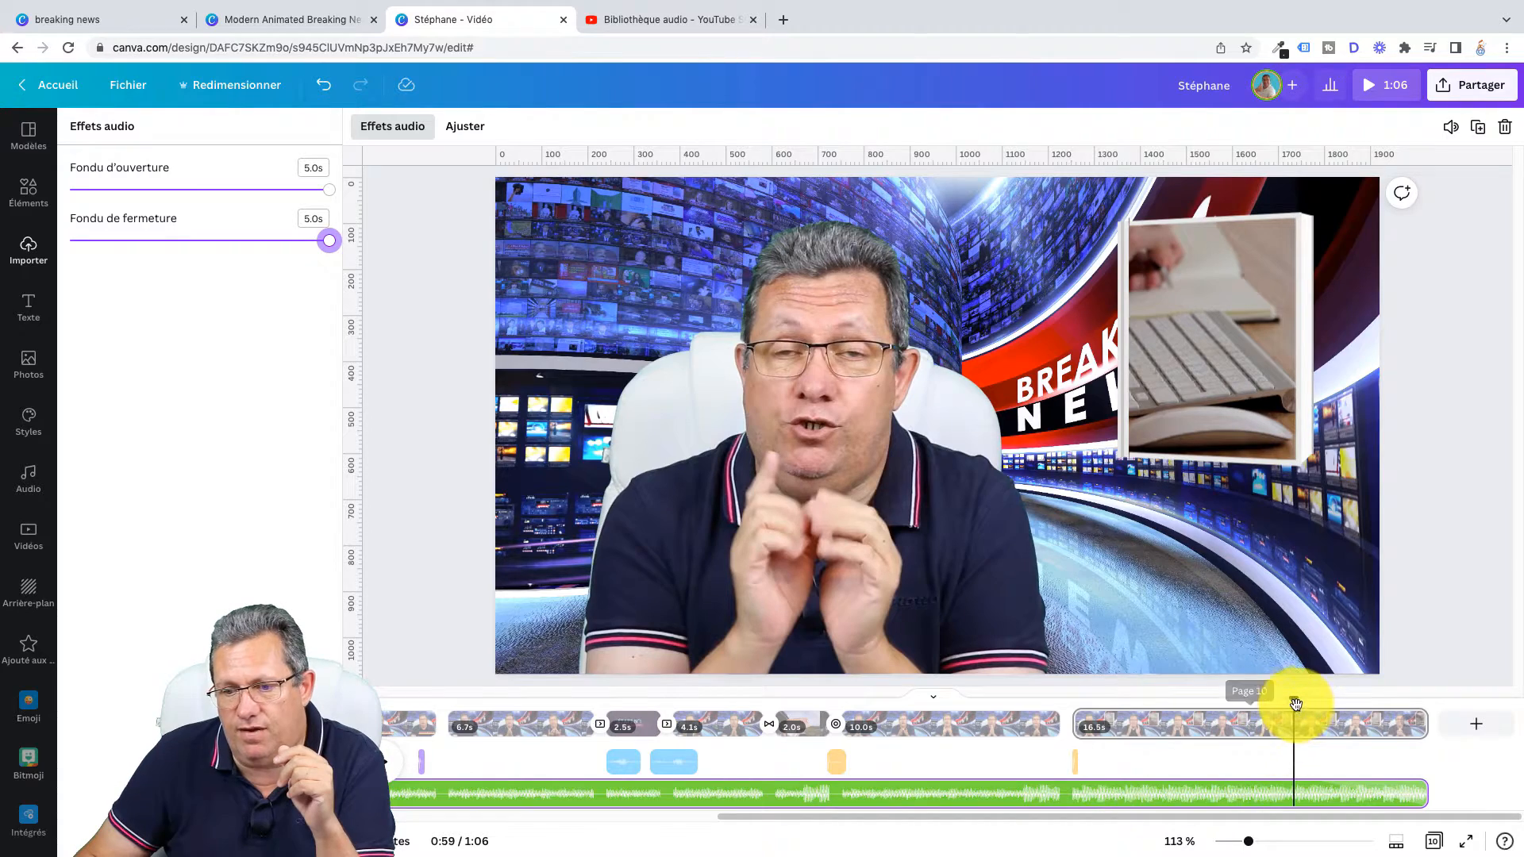
pyautogui.moveTo(1294, 702); pyautogui.dragTo(1236, 699)
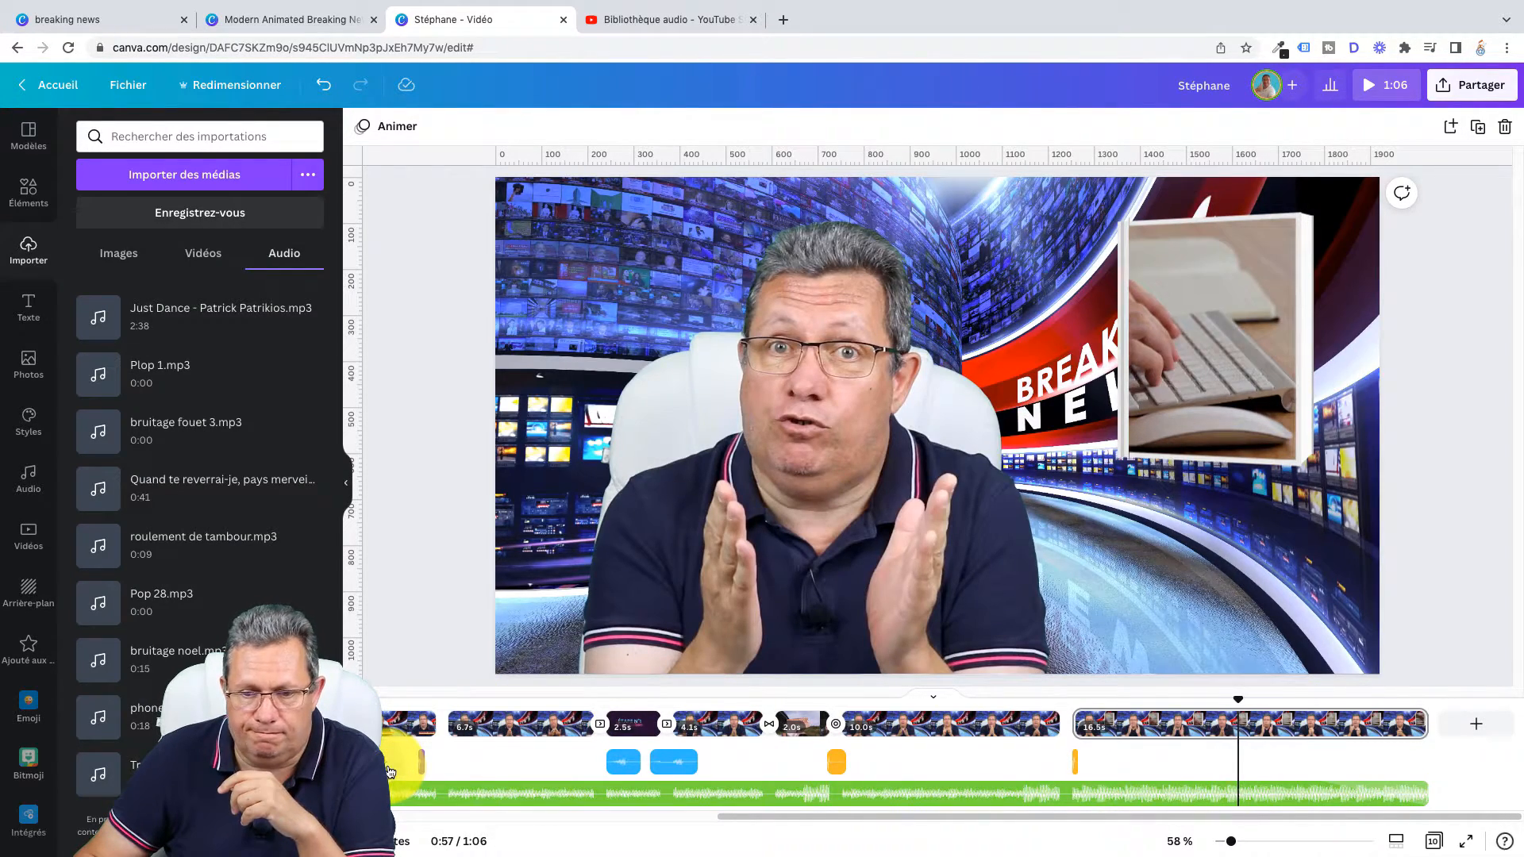
pyautogui.press('space')
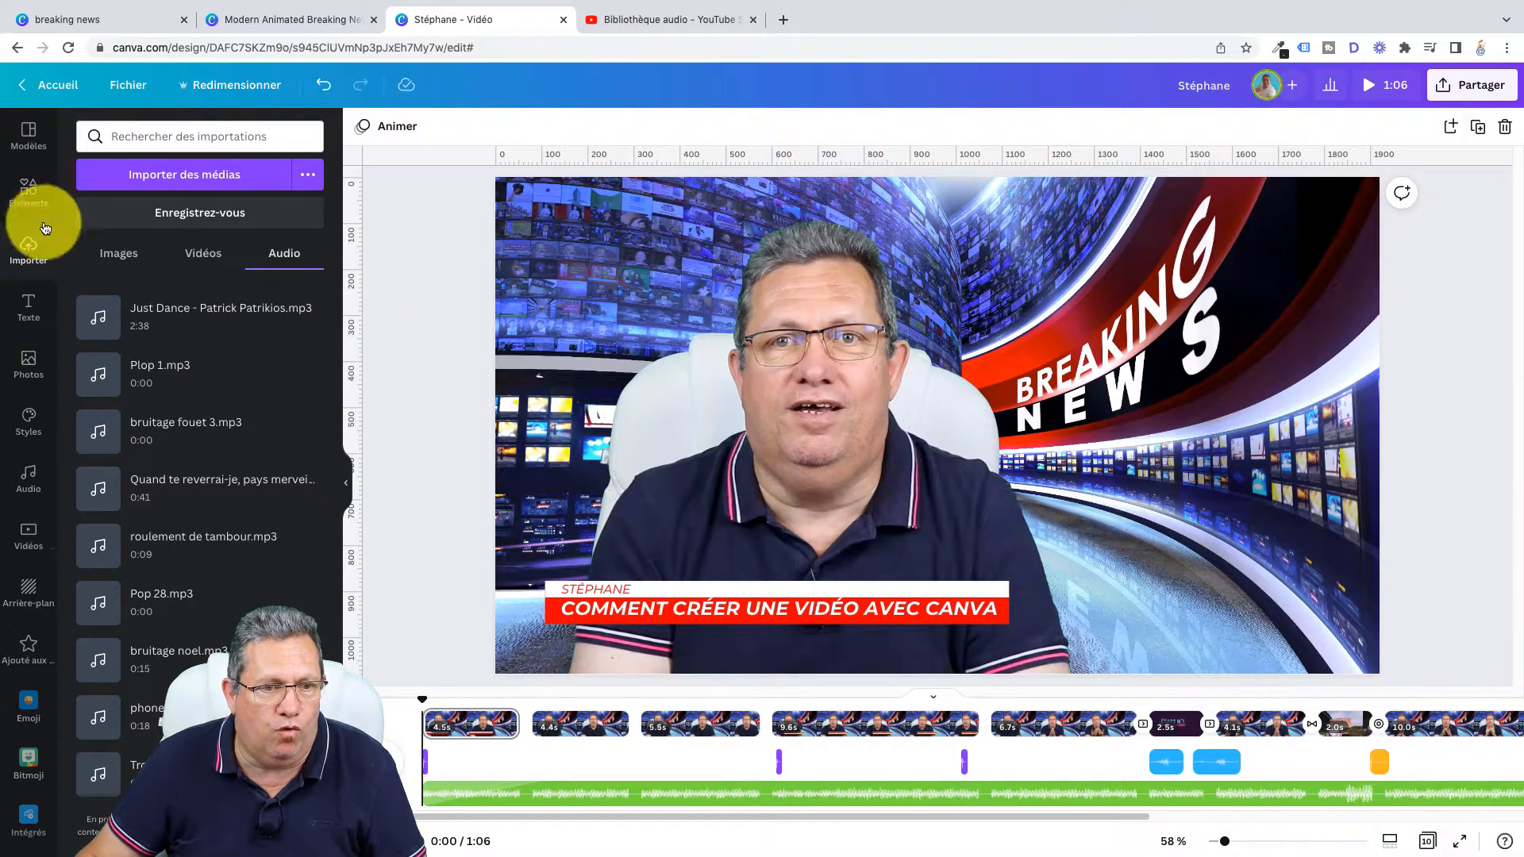
# Search the video templates for "Intros YouTube".
pyautogui.click(34, 142)
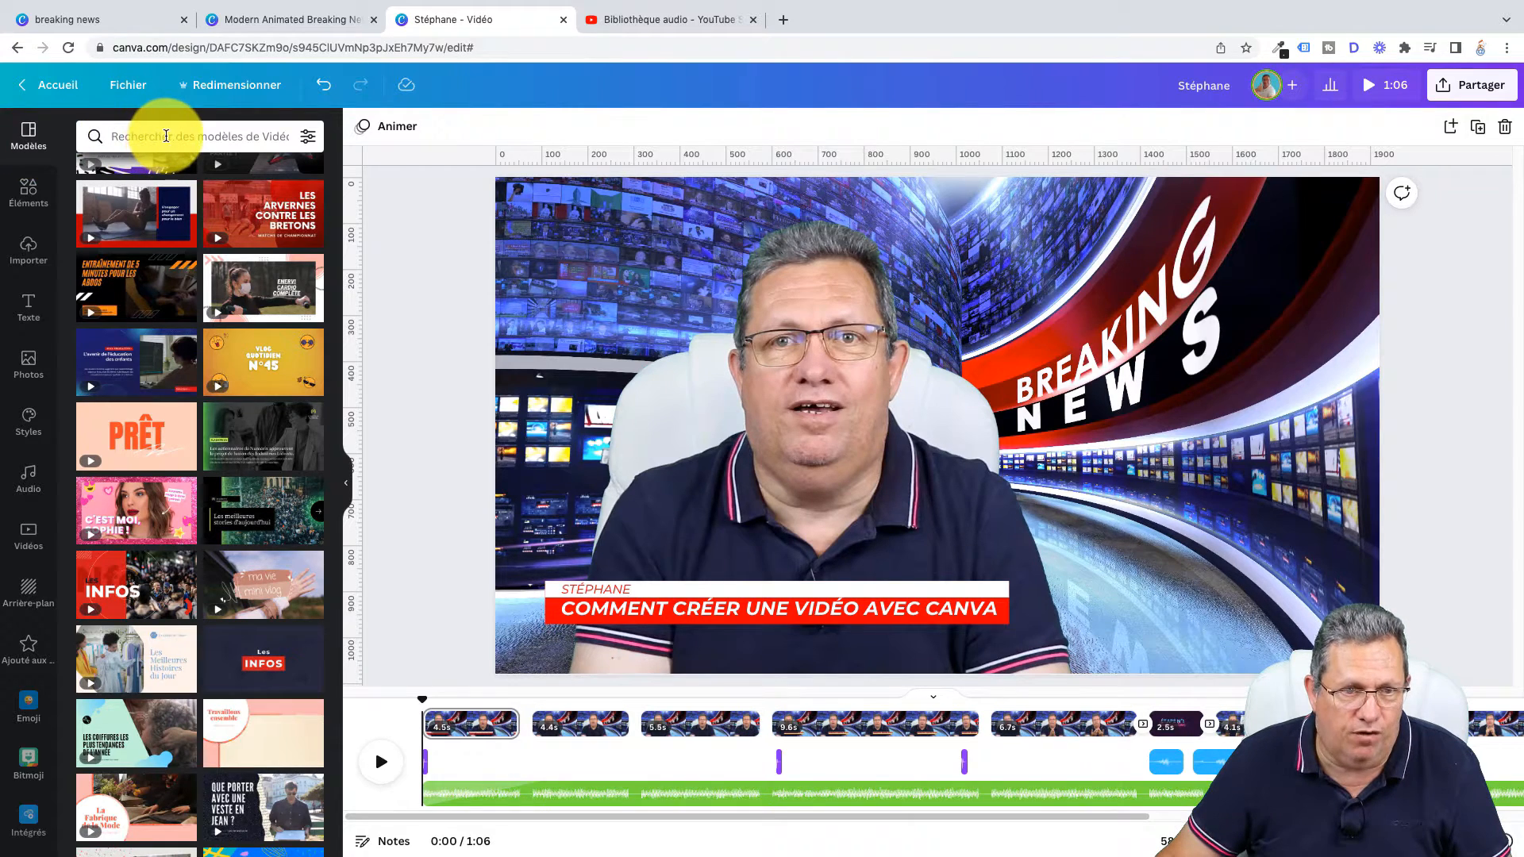
pyautogui.click(166, 137)
pyautogui.write('intro')
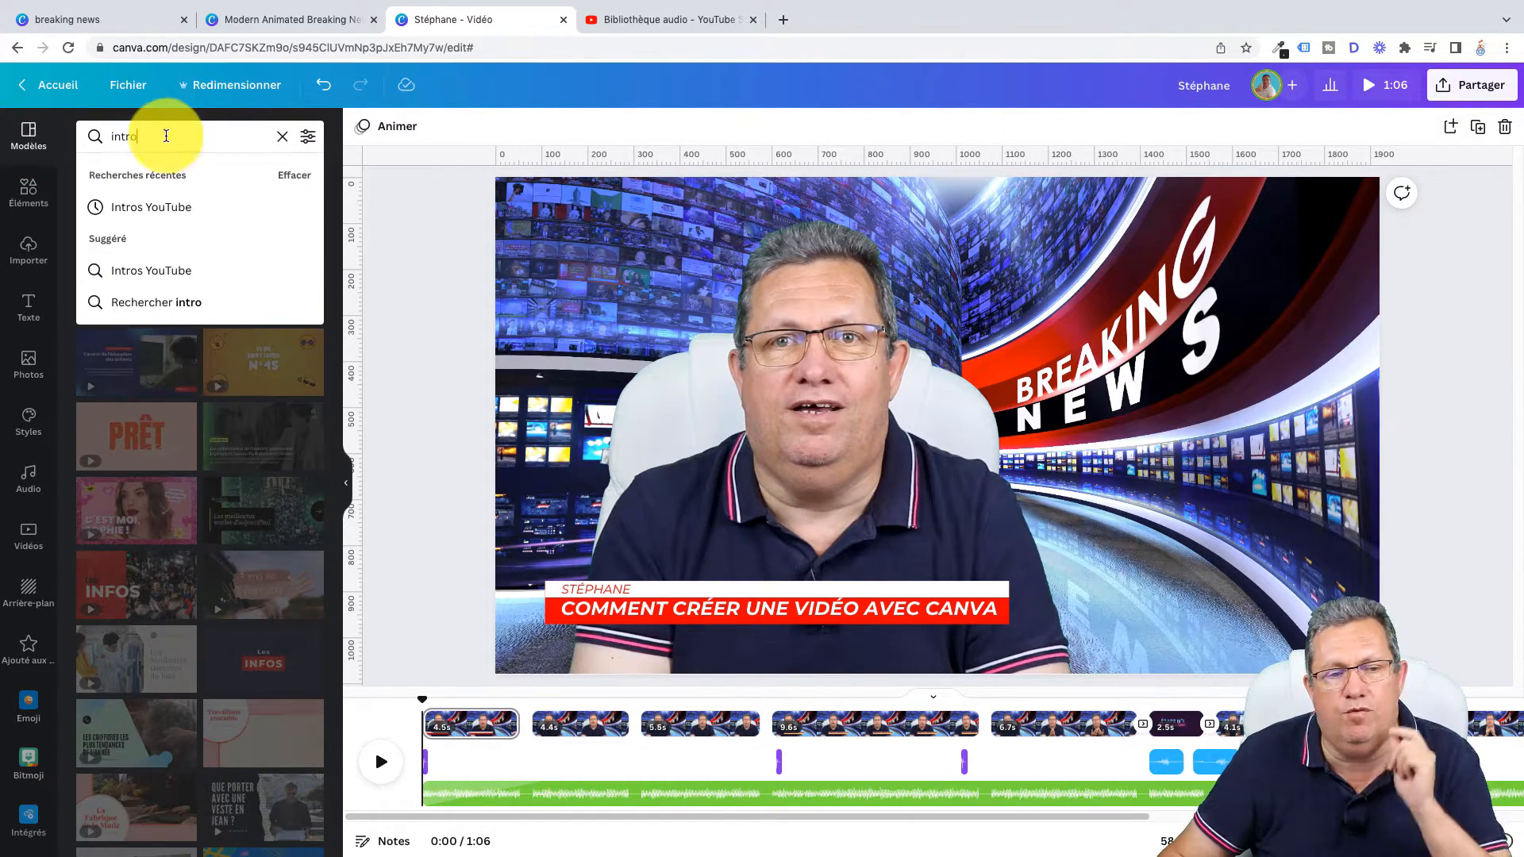
pyautogui.click(171, 210)
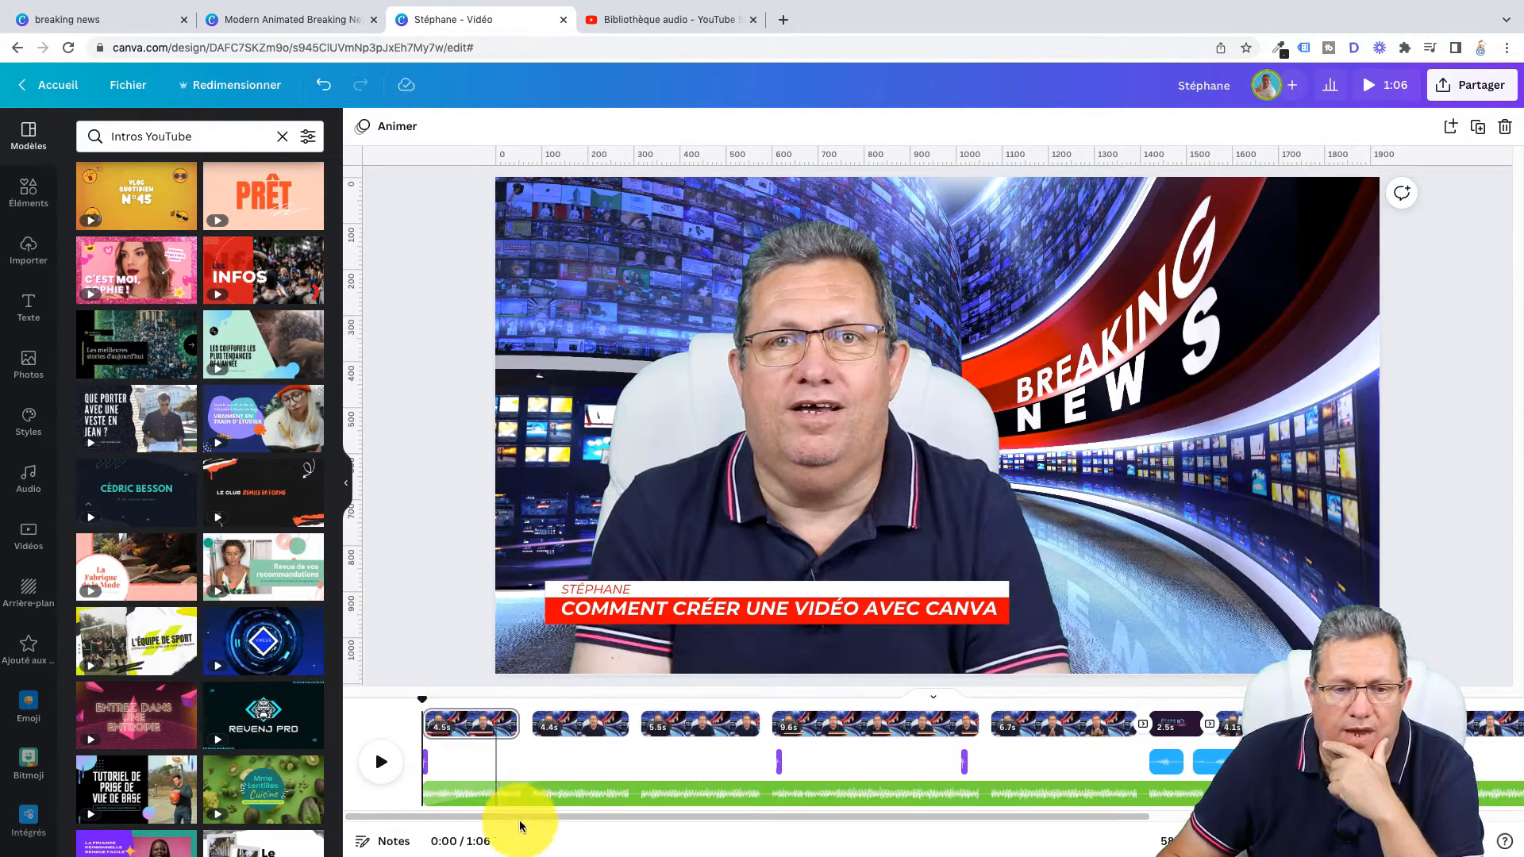
# Add a blank page after the first presenter page and move it to the very start of the video.
pyautogui.moveTo(418, 706); pyautogui.dragTo(391, 708)
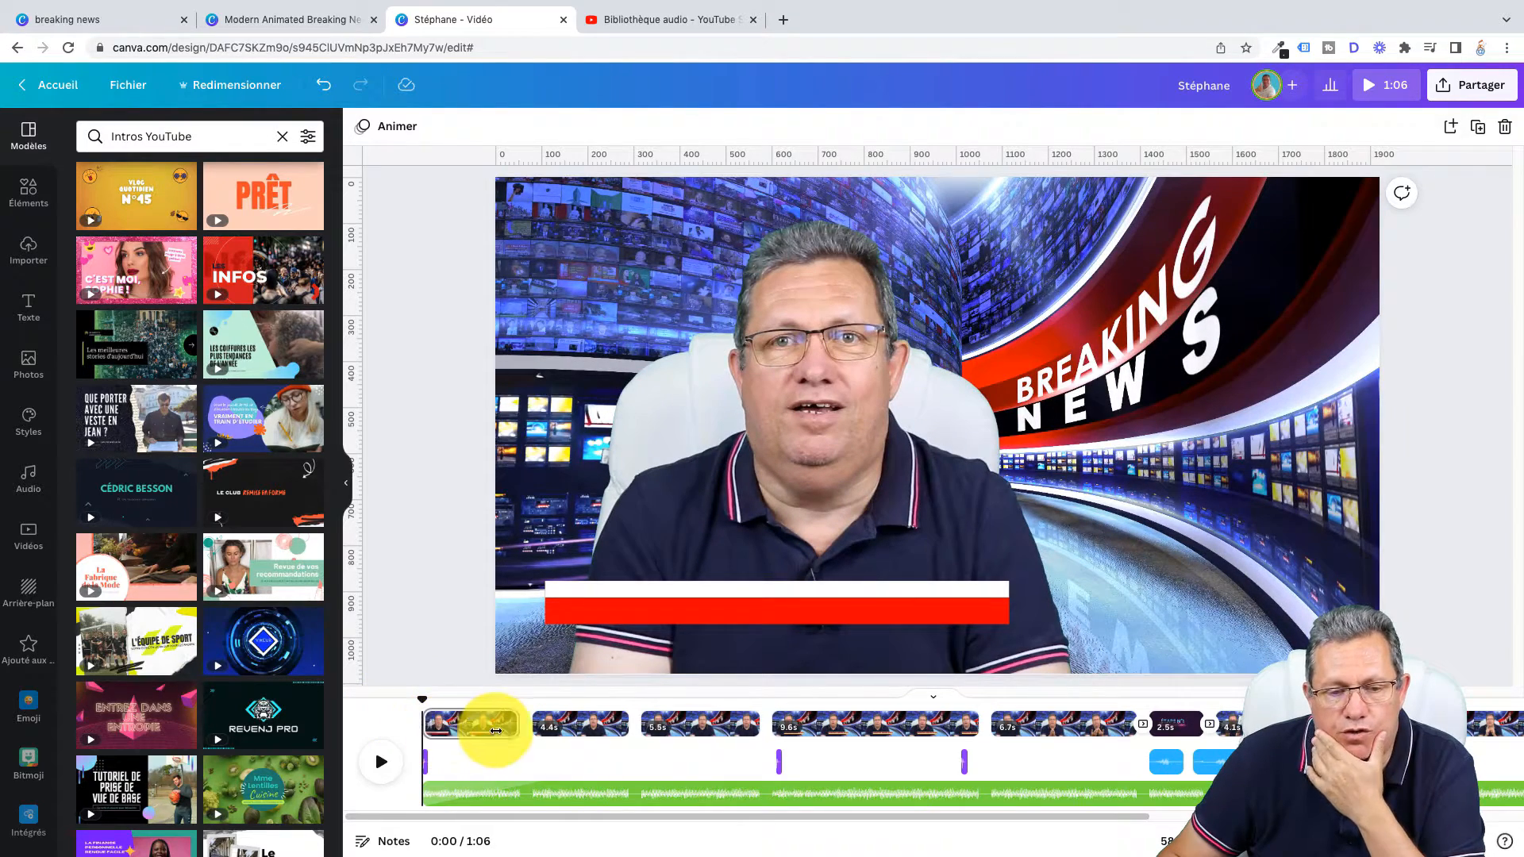
pyautogui.moveTo(526, 728)
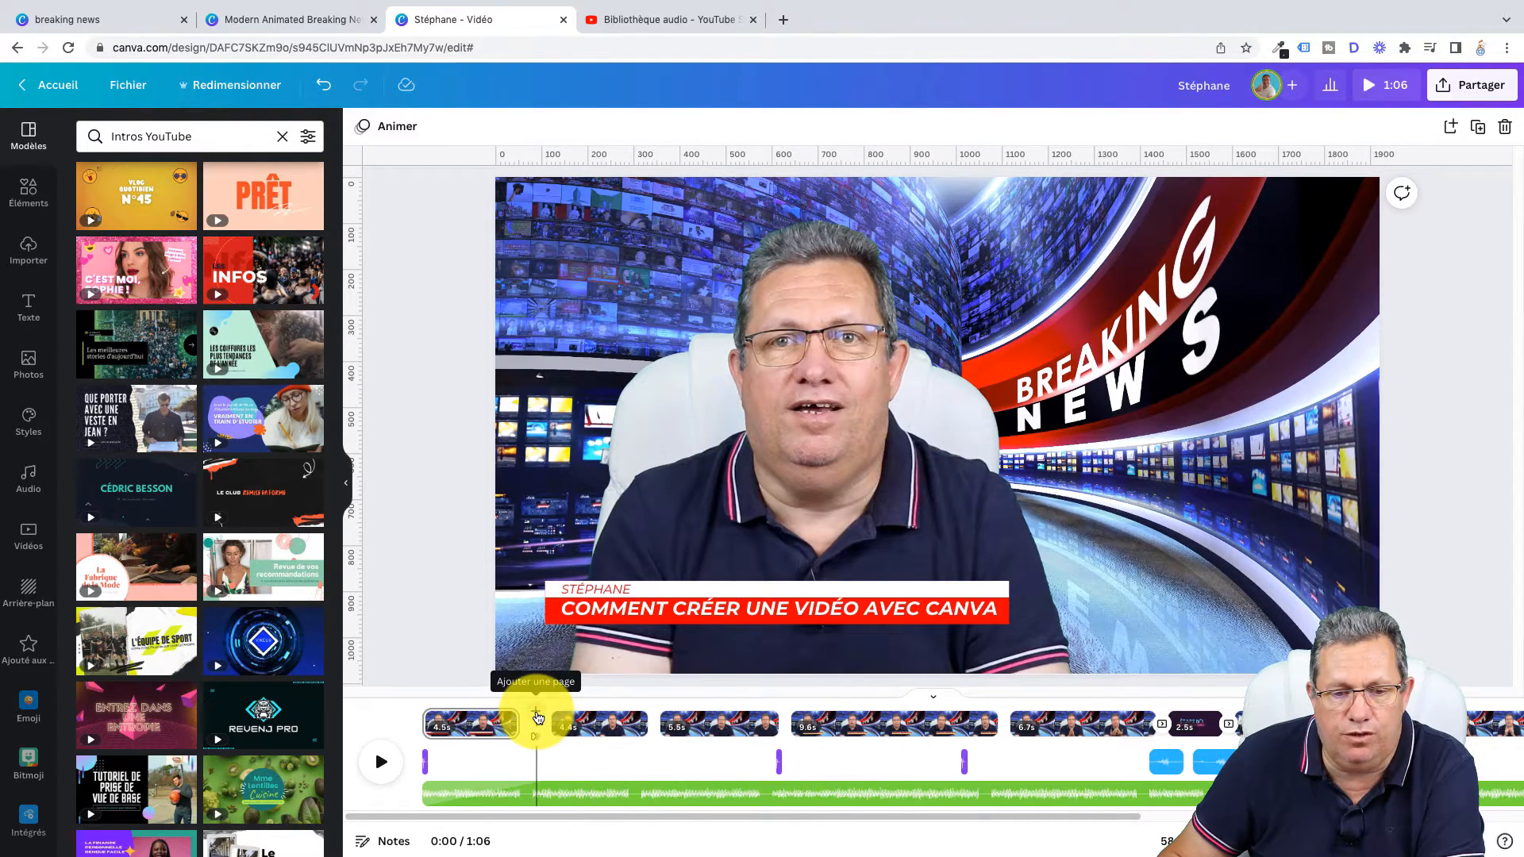
pyautogui.click(538, 718)
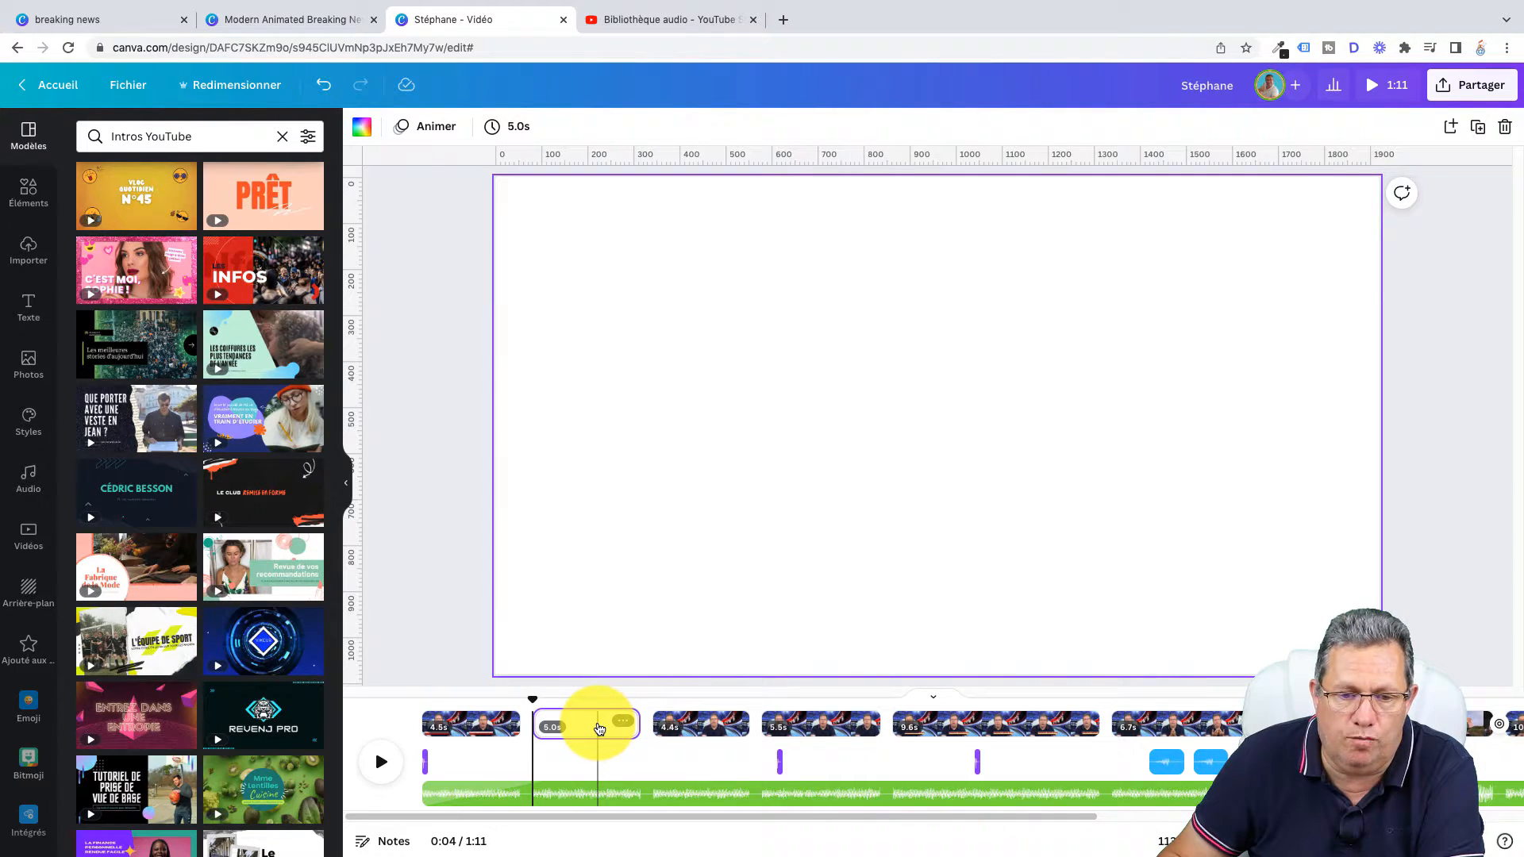
pyautogui.moveTo(600, 728); pyautogui.dragTo(444, 727)
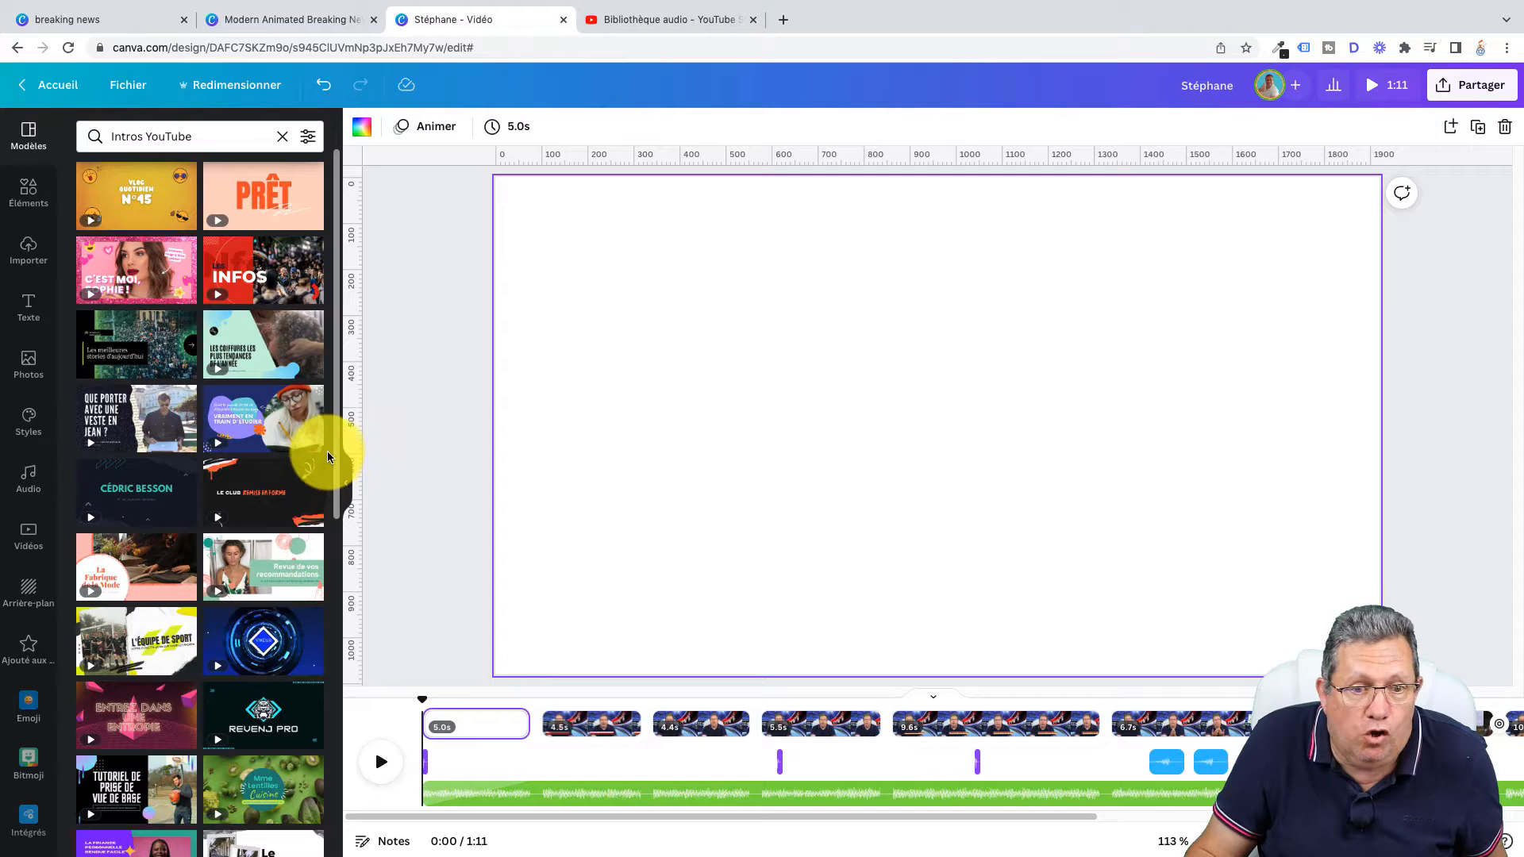
# Apply the "Tutoriel de prise de vue de base" intro template to the blank first page and play it through into the presenter clip.
pyautogui.scroll(-3, 335, 443)
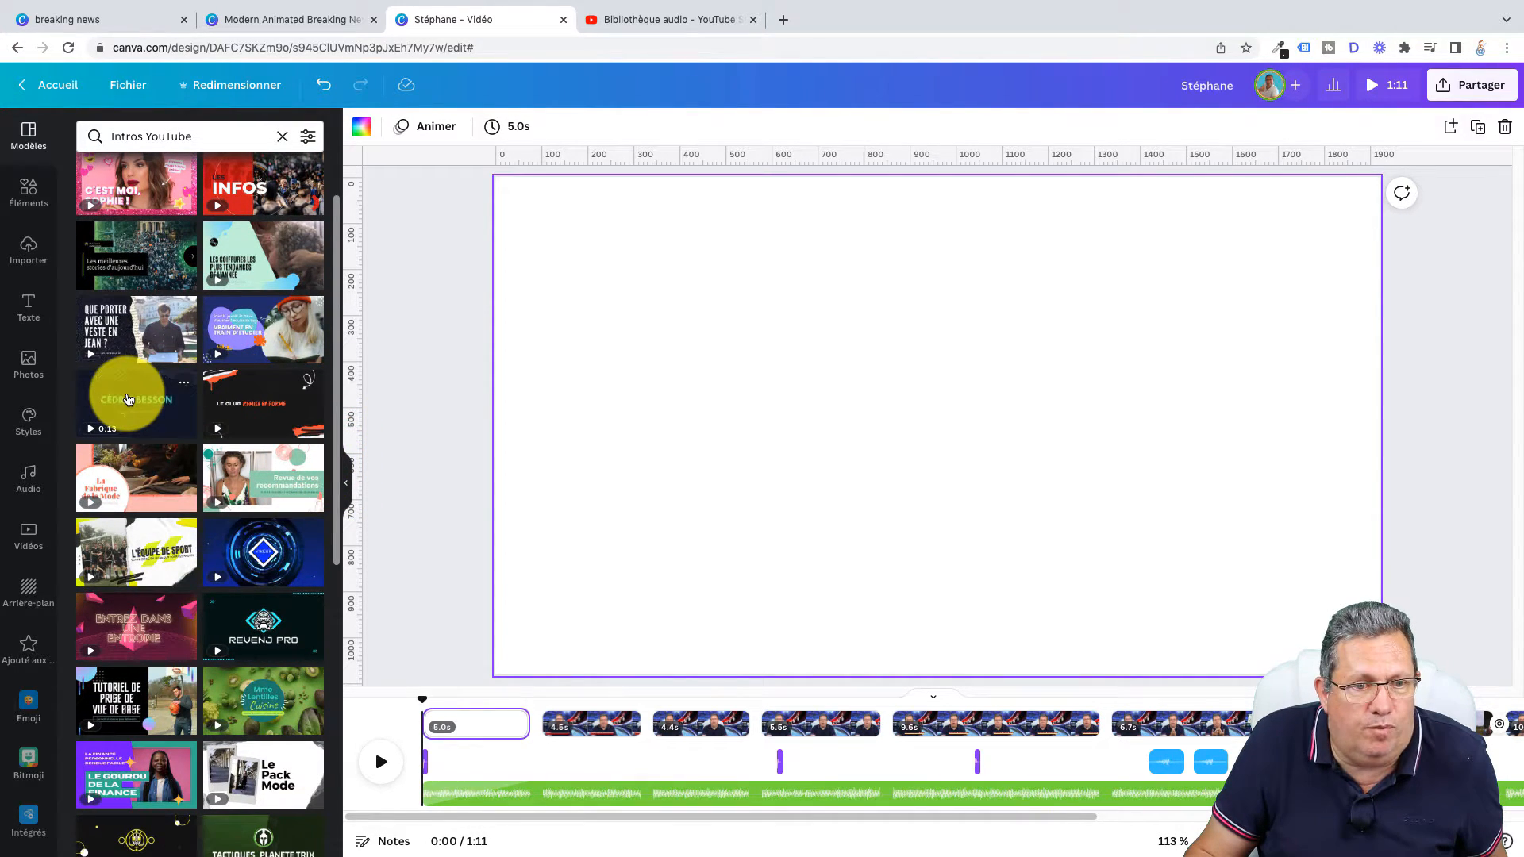
pyautogui.moveTo(337, 401); pyautogui.dragTo(339, 564)
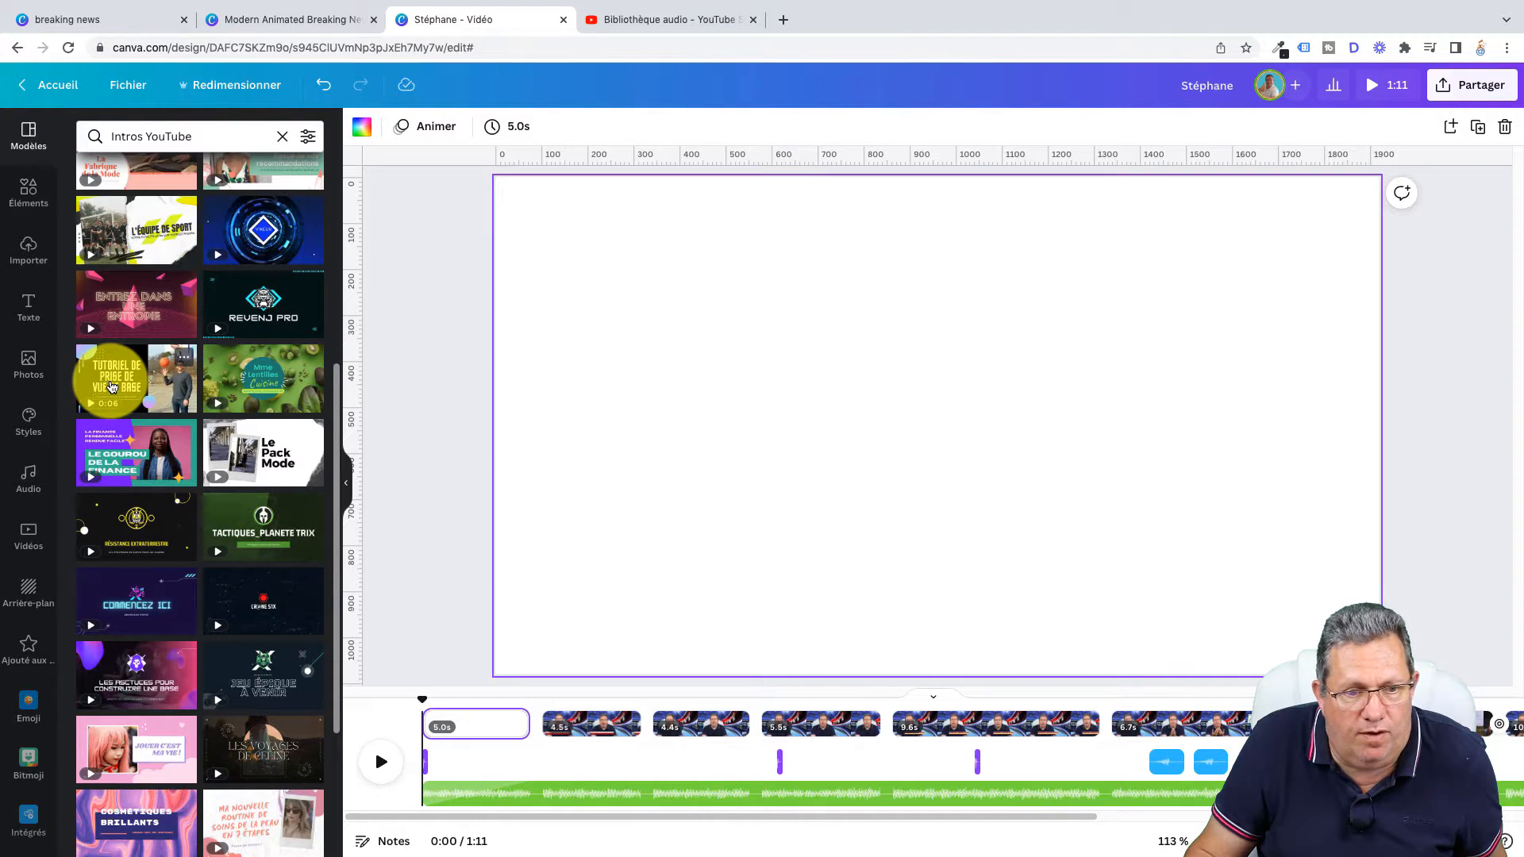
pyautogui.moveTo(113, 388); pyautogui.dragTo(524, 320)
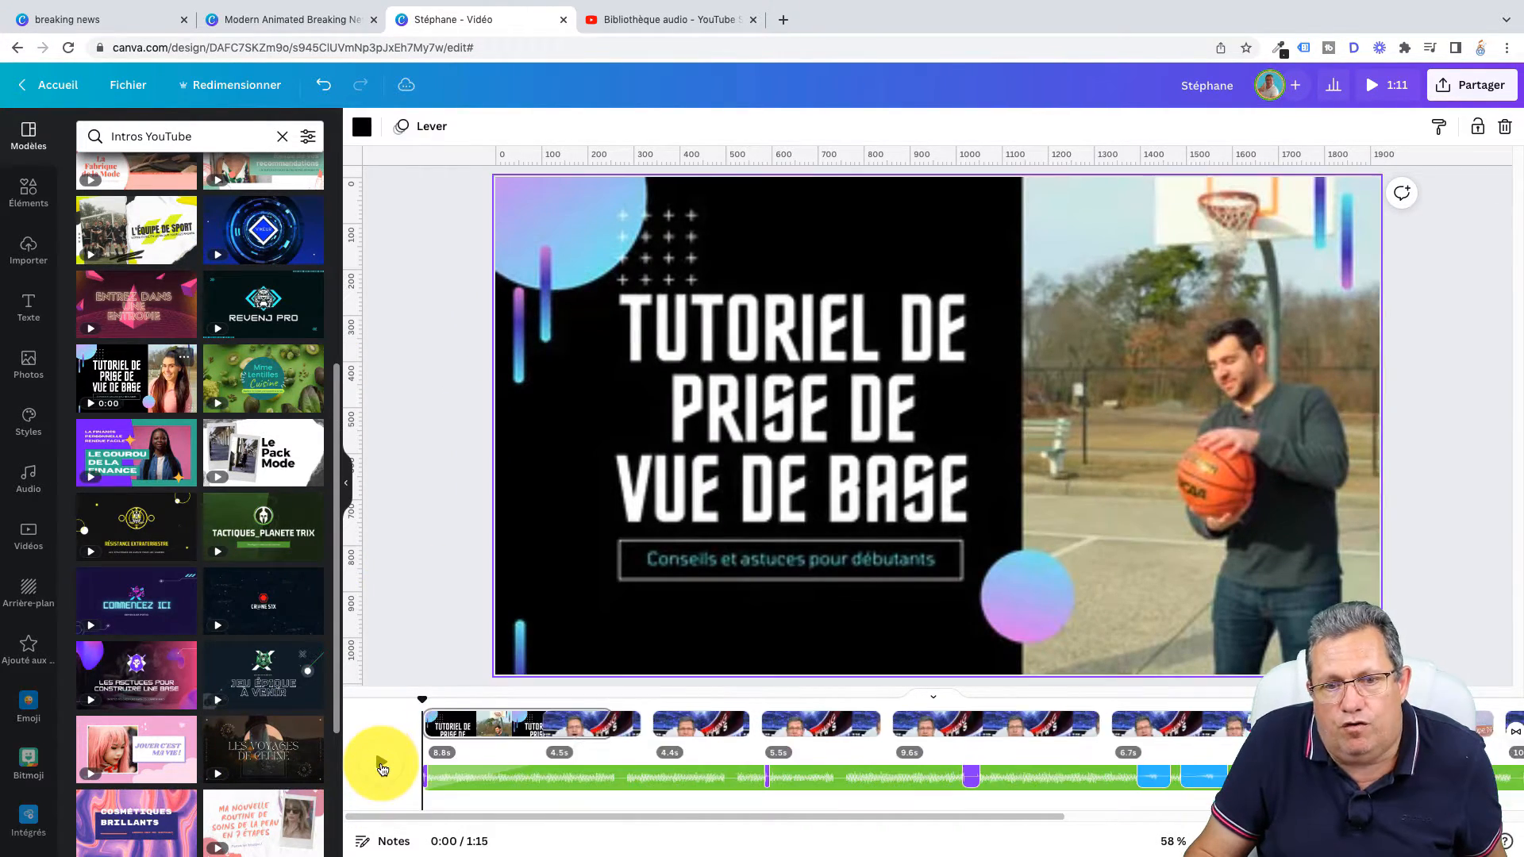
pyautogui.click(379, 766)
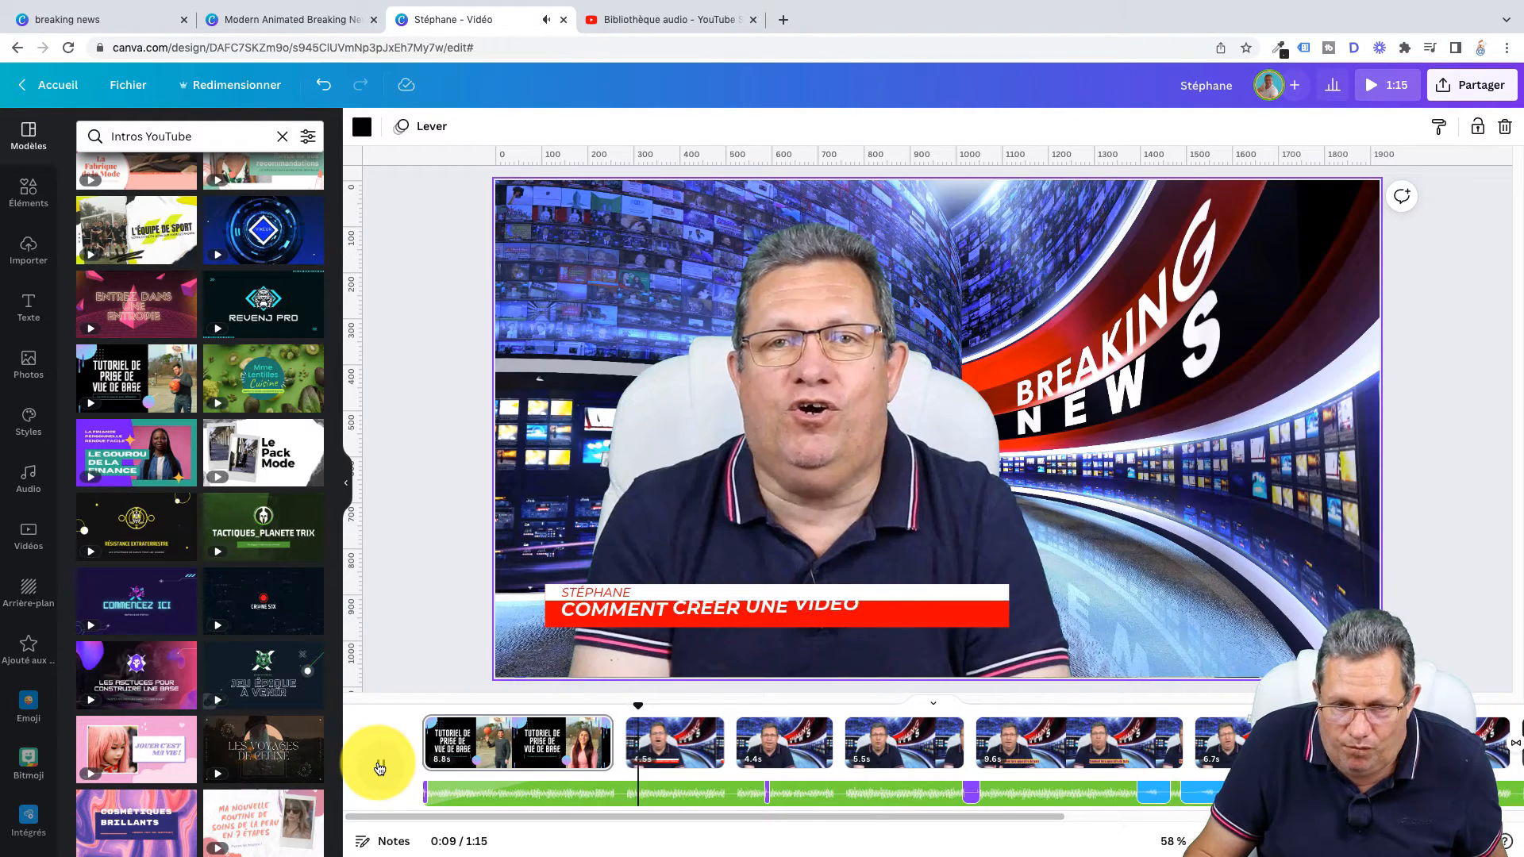
pyautogui.click(376, 767)
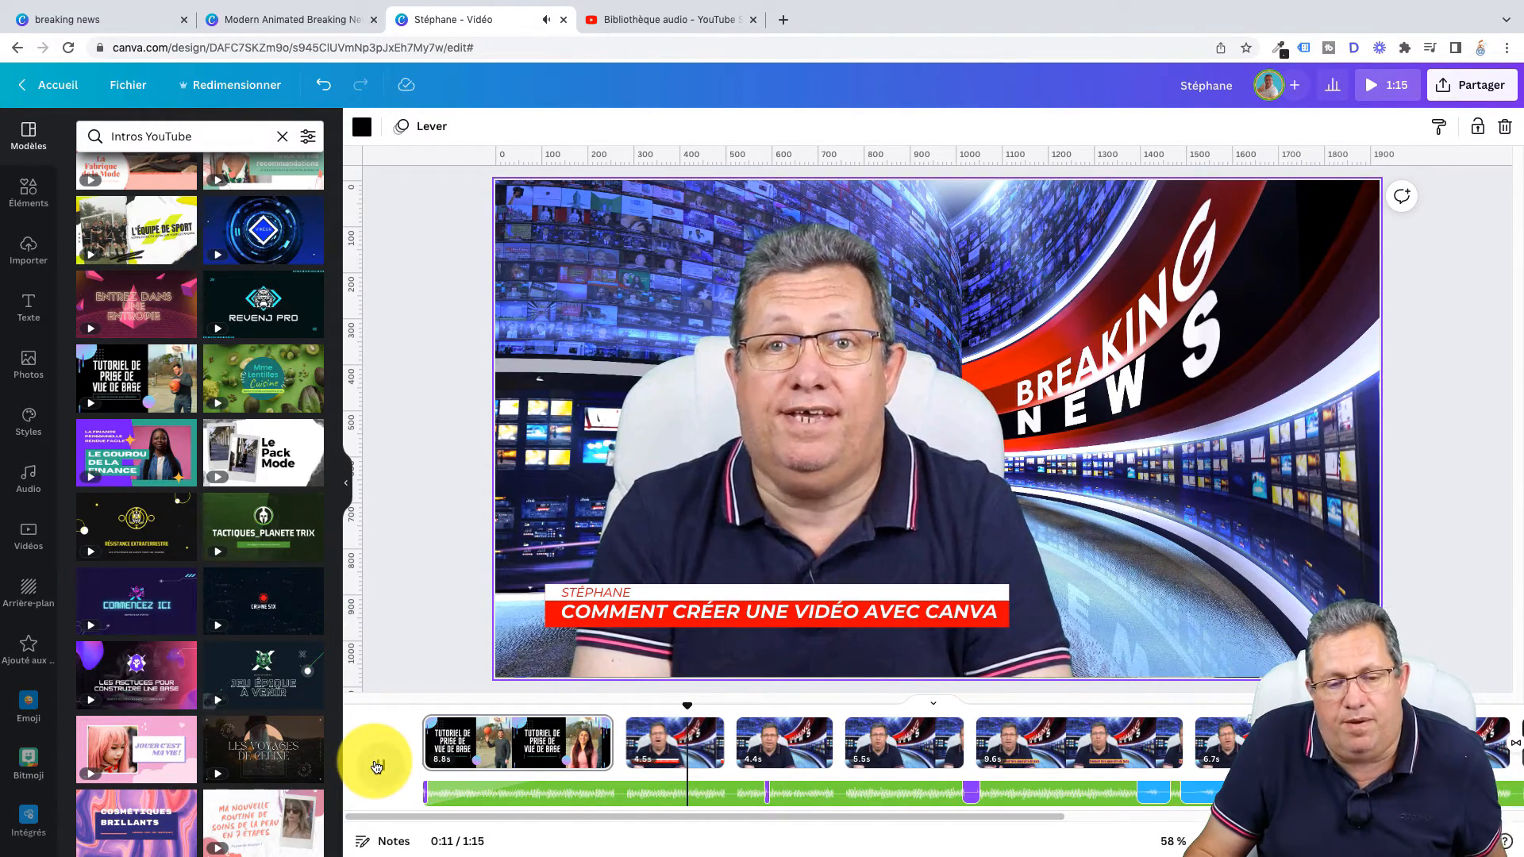
# Add a circular wipe transition with the "Extérieur" direction between the intro page and first presenter clip, and play it through.
pyautogui.moveTo(615, 746)
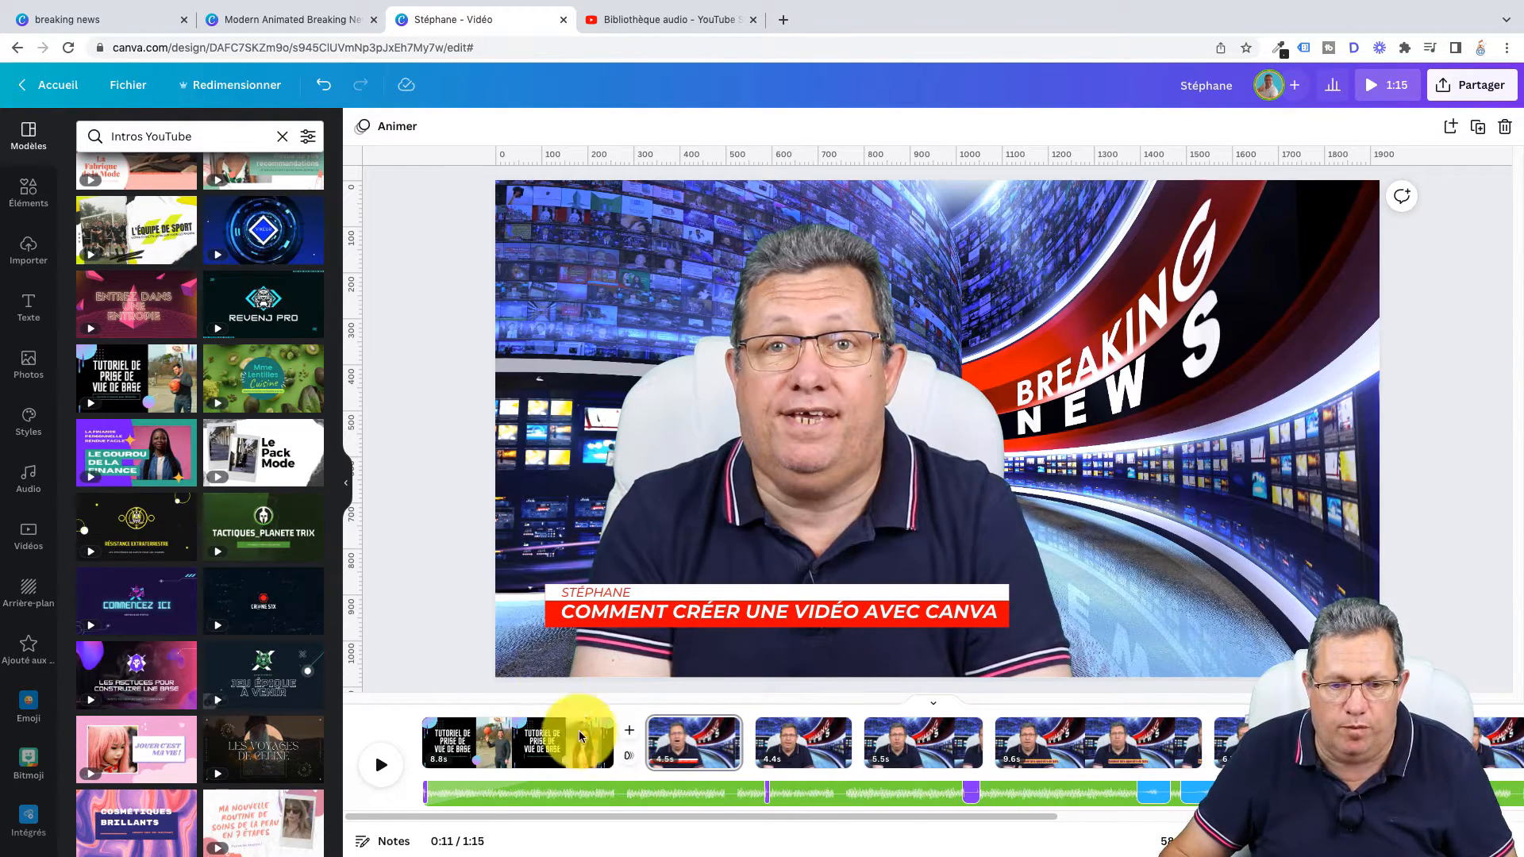
pyautogui.click(630, 757)
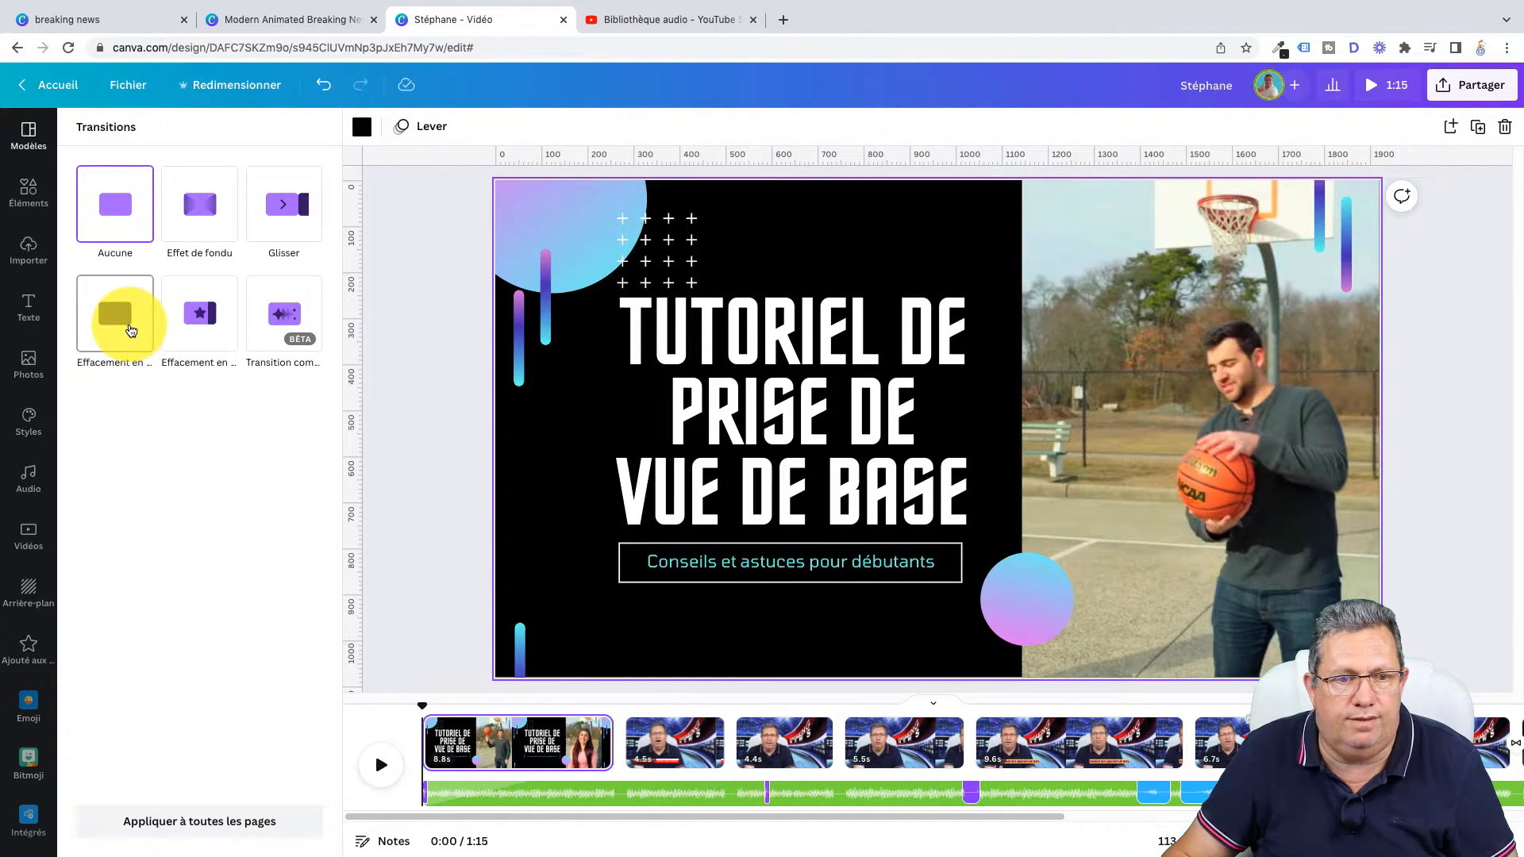
pyautogui.click(131, 332)
pyautogui.click(260, 488)
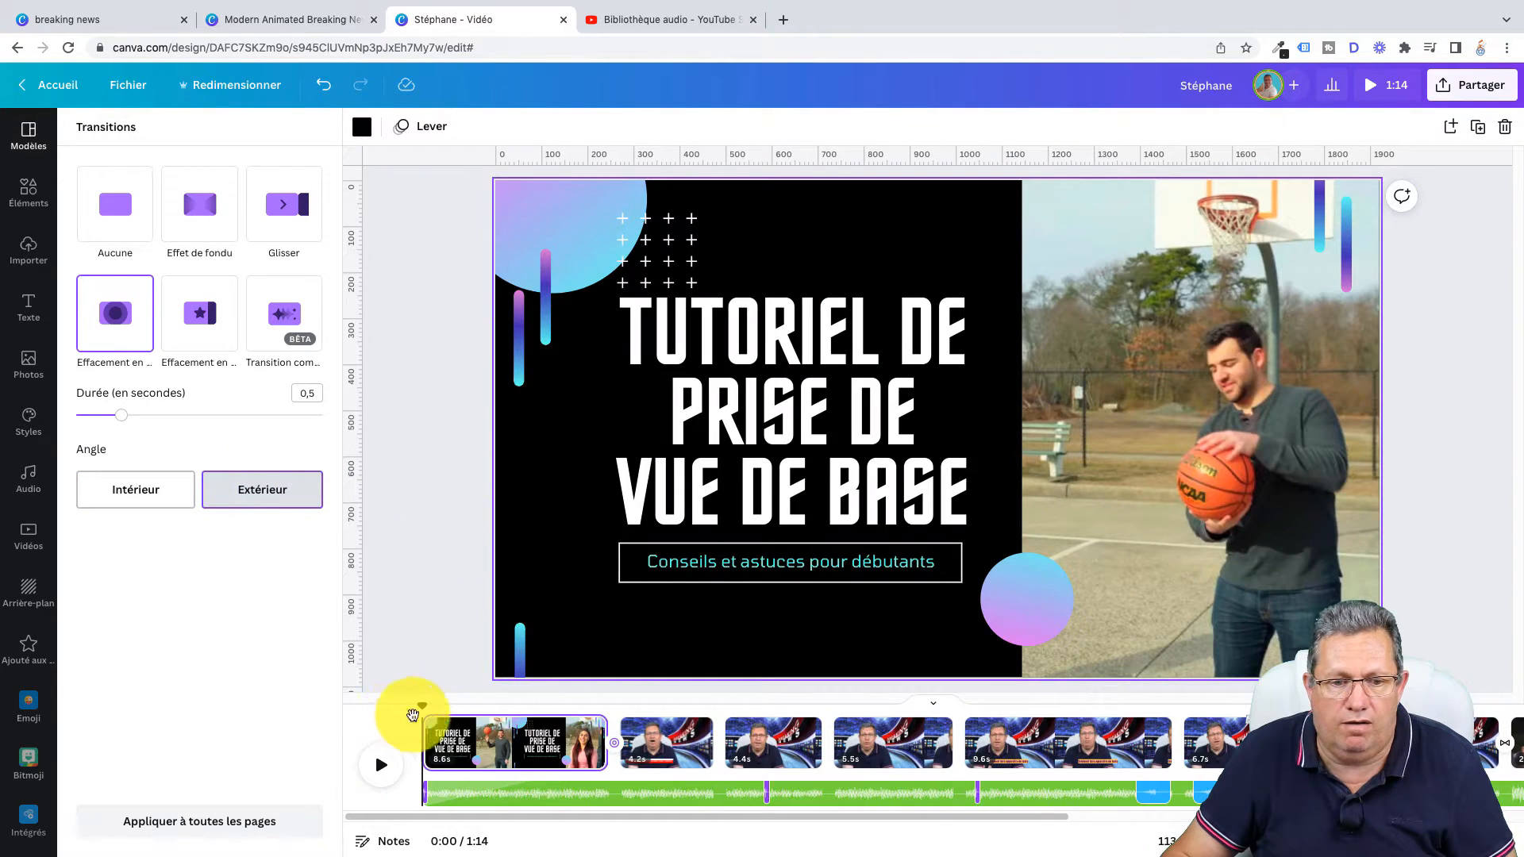
pyautogui.click(382, 750)
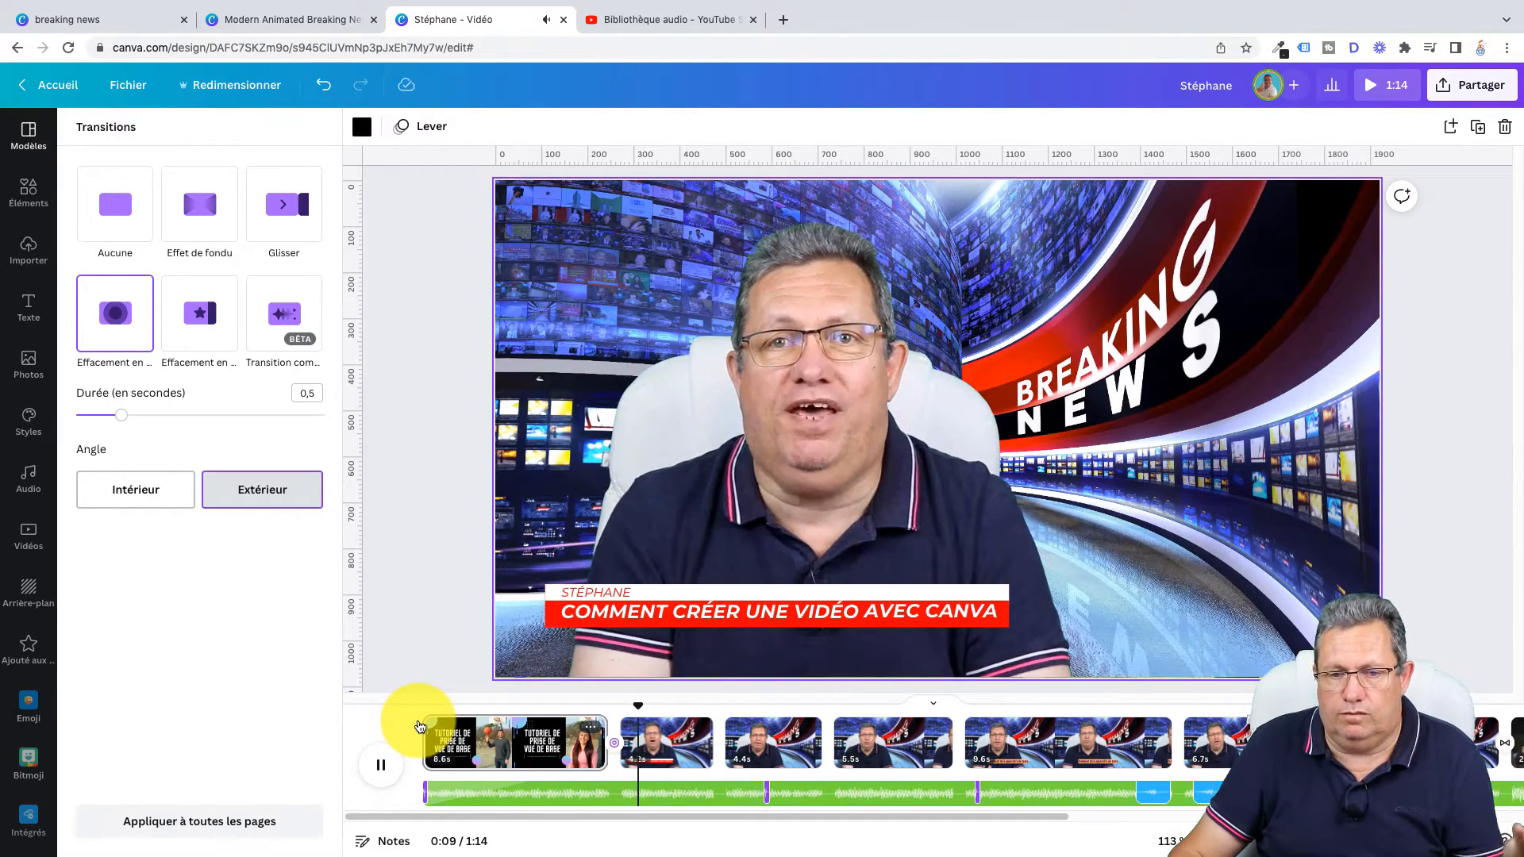
pyautogui.click(386, 768)
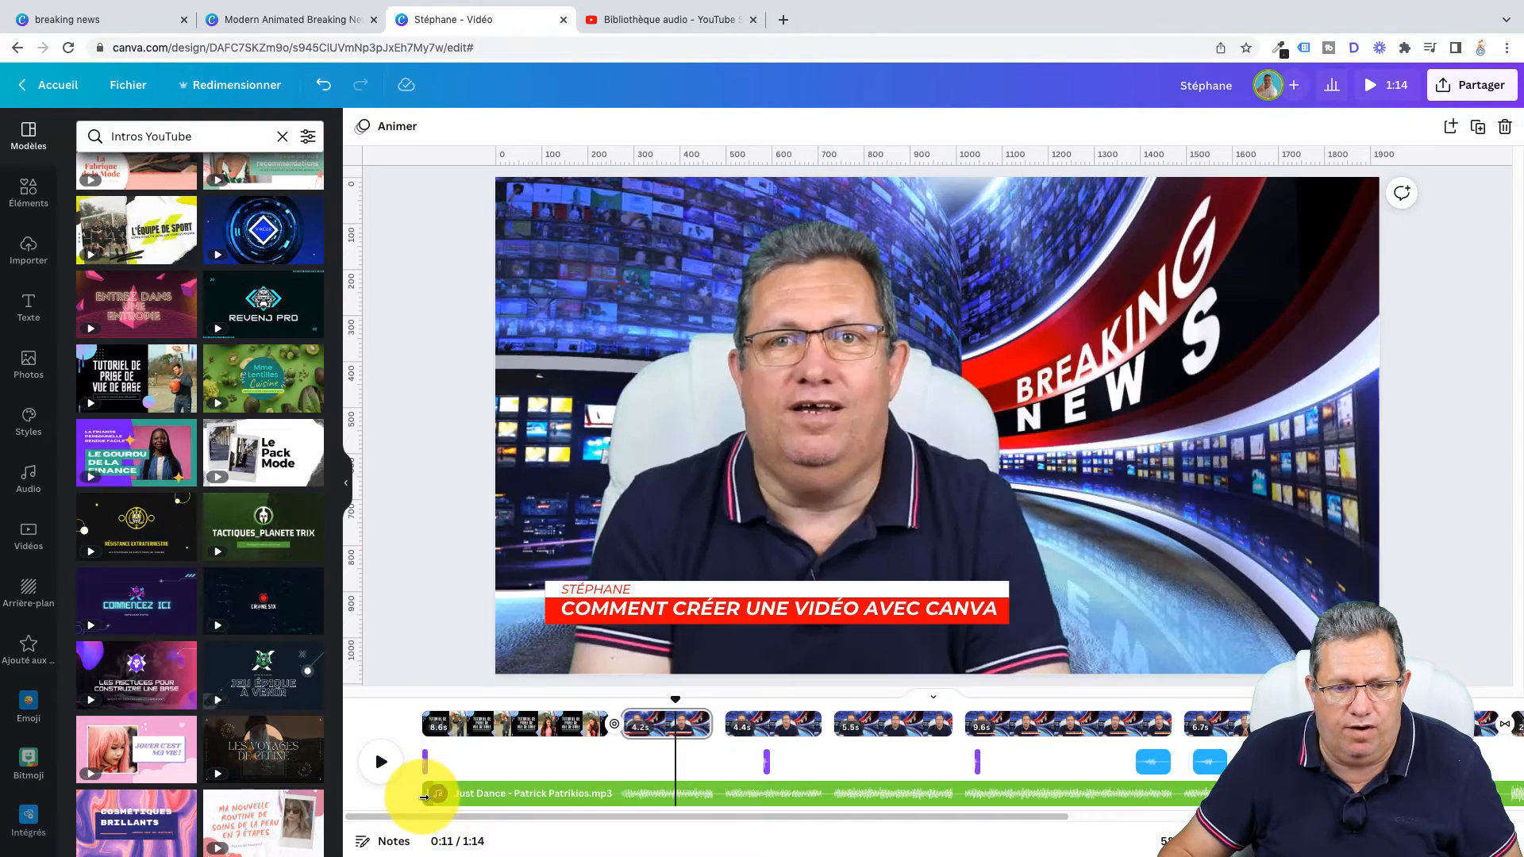
# Trim the music track's start to the beginning of the first presenter clip and return the playhead to 0:00.
pyautogui.click(432, 795)
pyautogui.moveTo(456, 800); pyautogui.dragTo(614, 790)
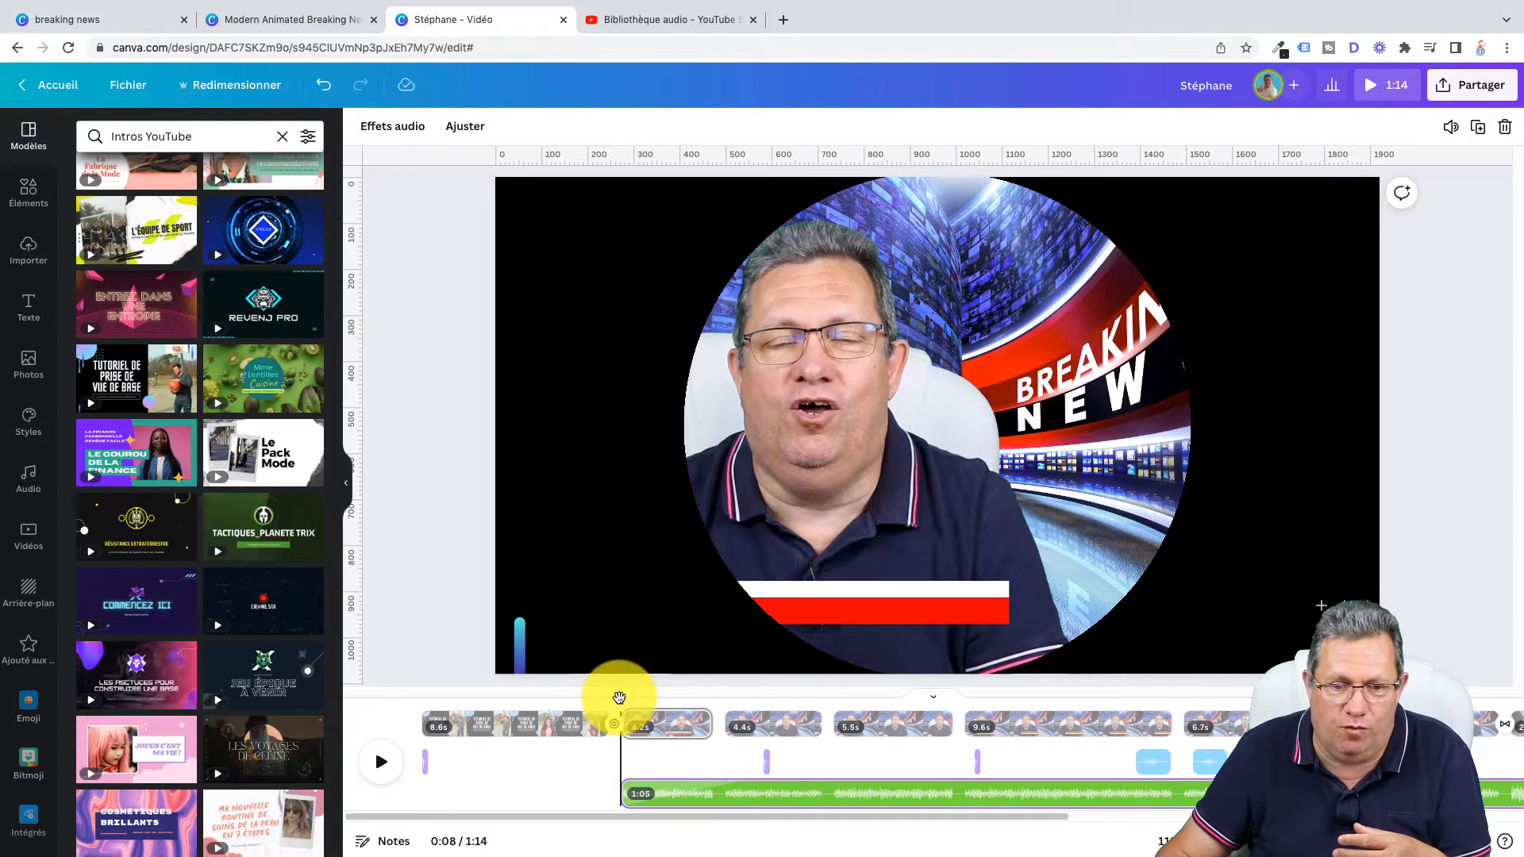
pyautogui.moveTo(620, 701); pyautogui.dragTo(392, 707)
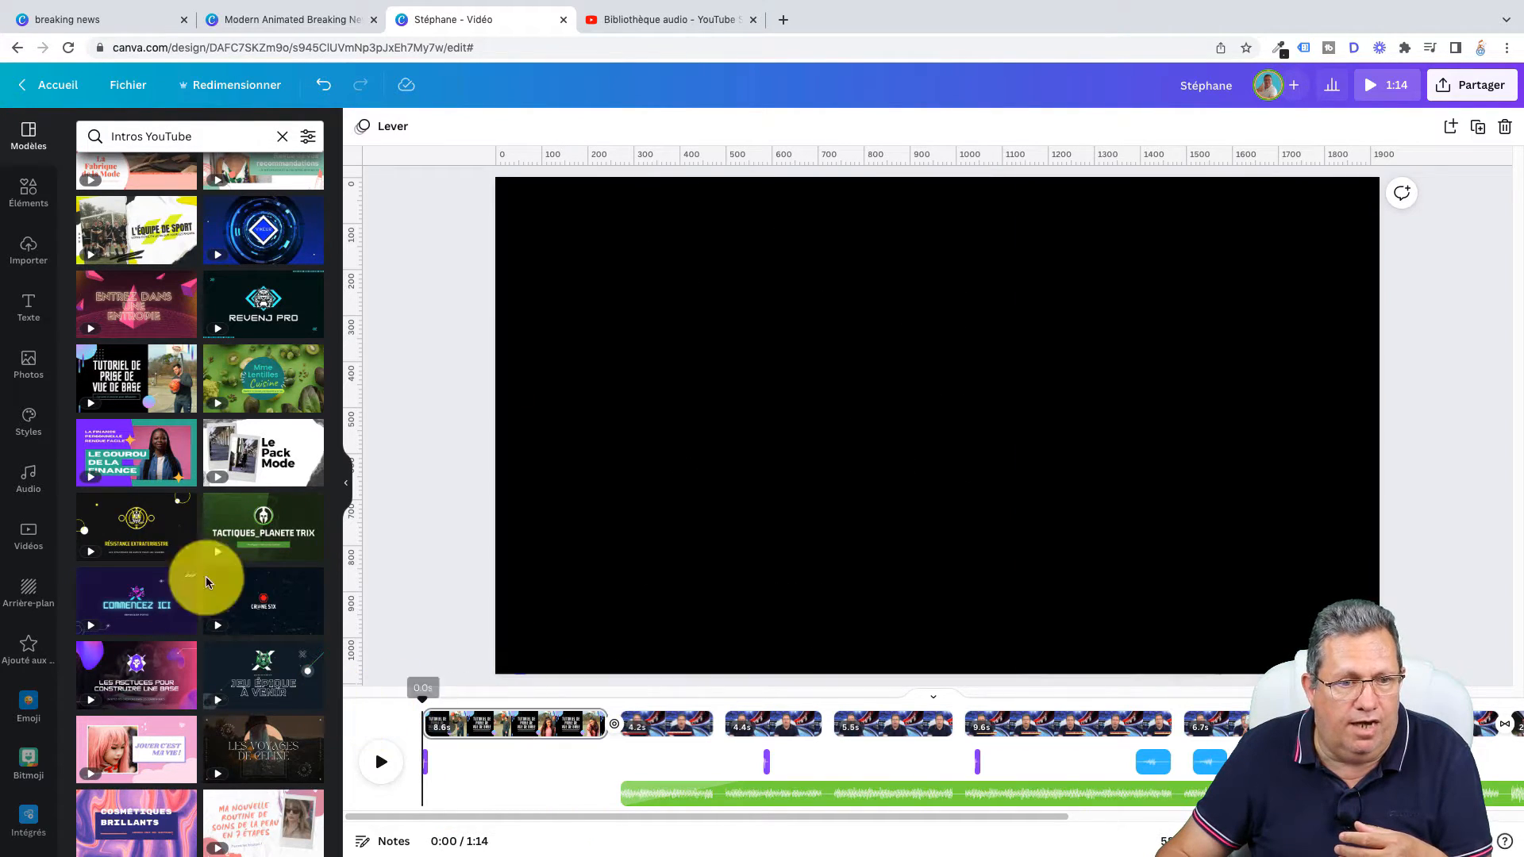
# Add the imported "Just Dance" audio at the start of the video and trim it to 8.6 s to match the intro page.
pyautogui.click(29, 486)
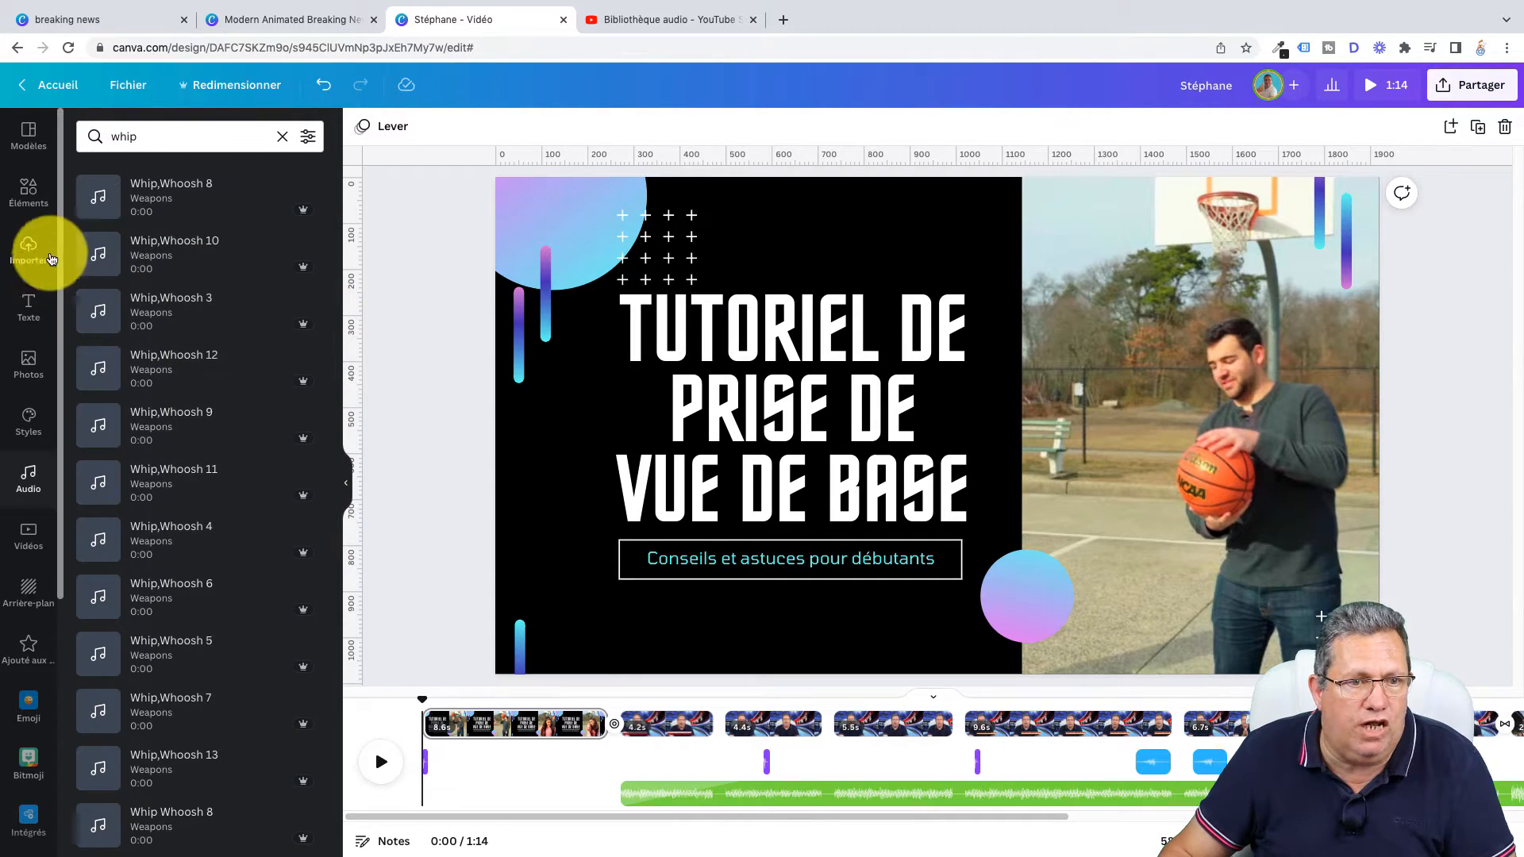
pyautogui.click(282, 137)
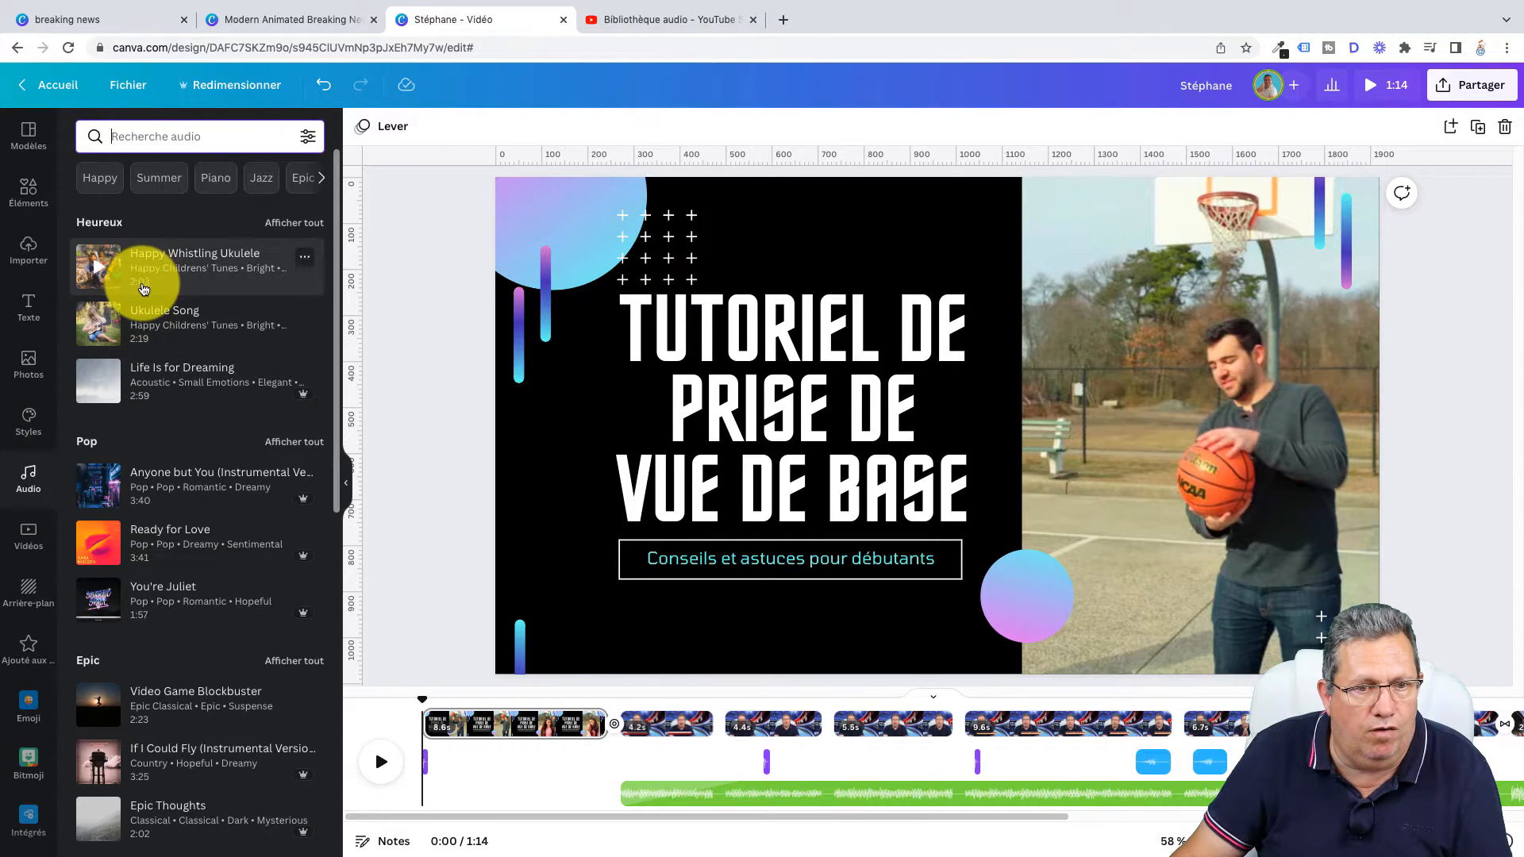
pyautogui.click(29, 253)
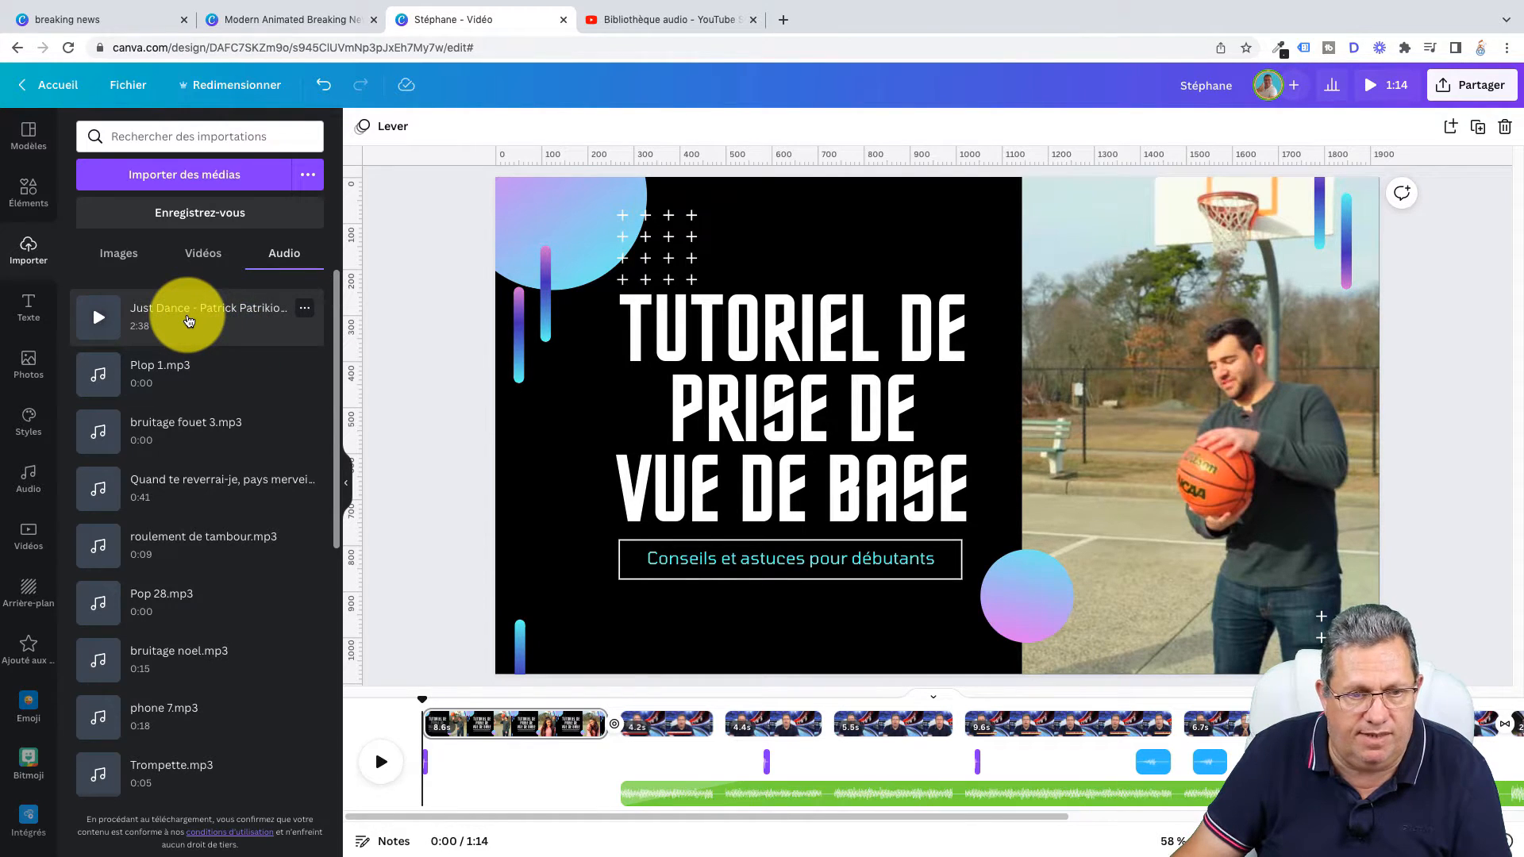
pyautogui.click(188, 320)
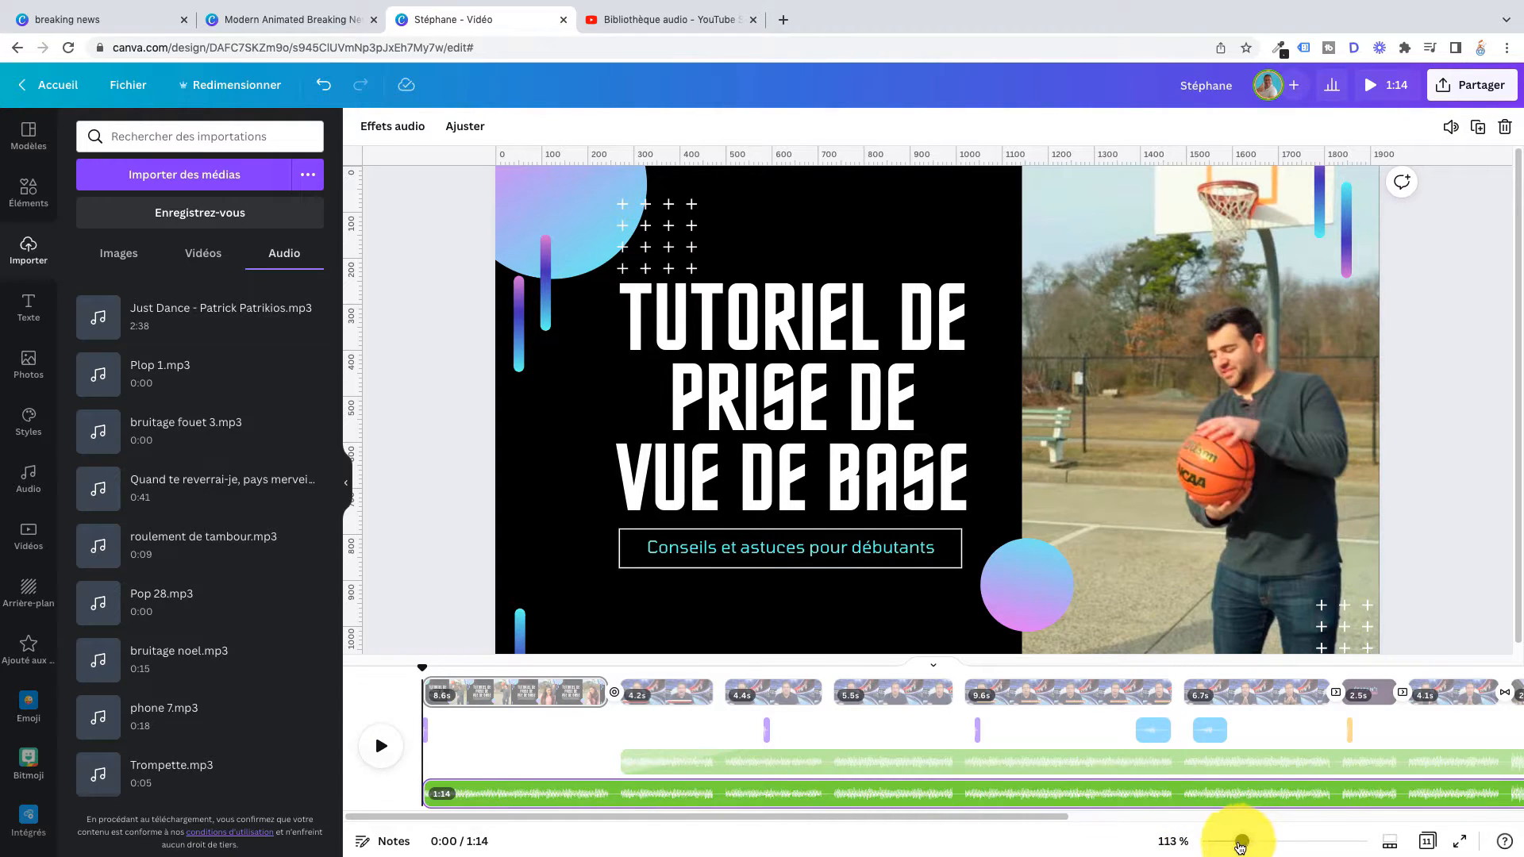
pyautogui.moveTo(1237, 848)
pyautogui.mouseDown()
pyautogui.moveTo(1209, 849)
pyautogui.moveTo(1279, 827)
pyautogui.moveTo(1226, 848)
pyautogui.mouseUp()
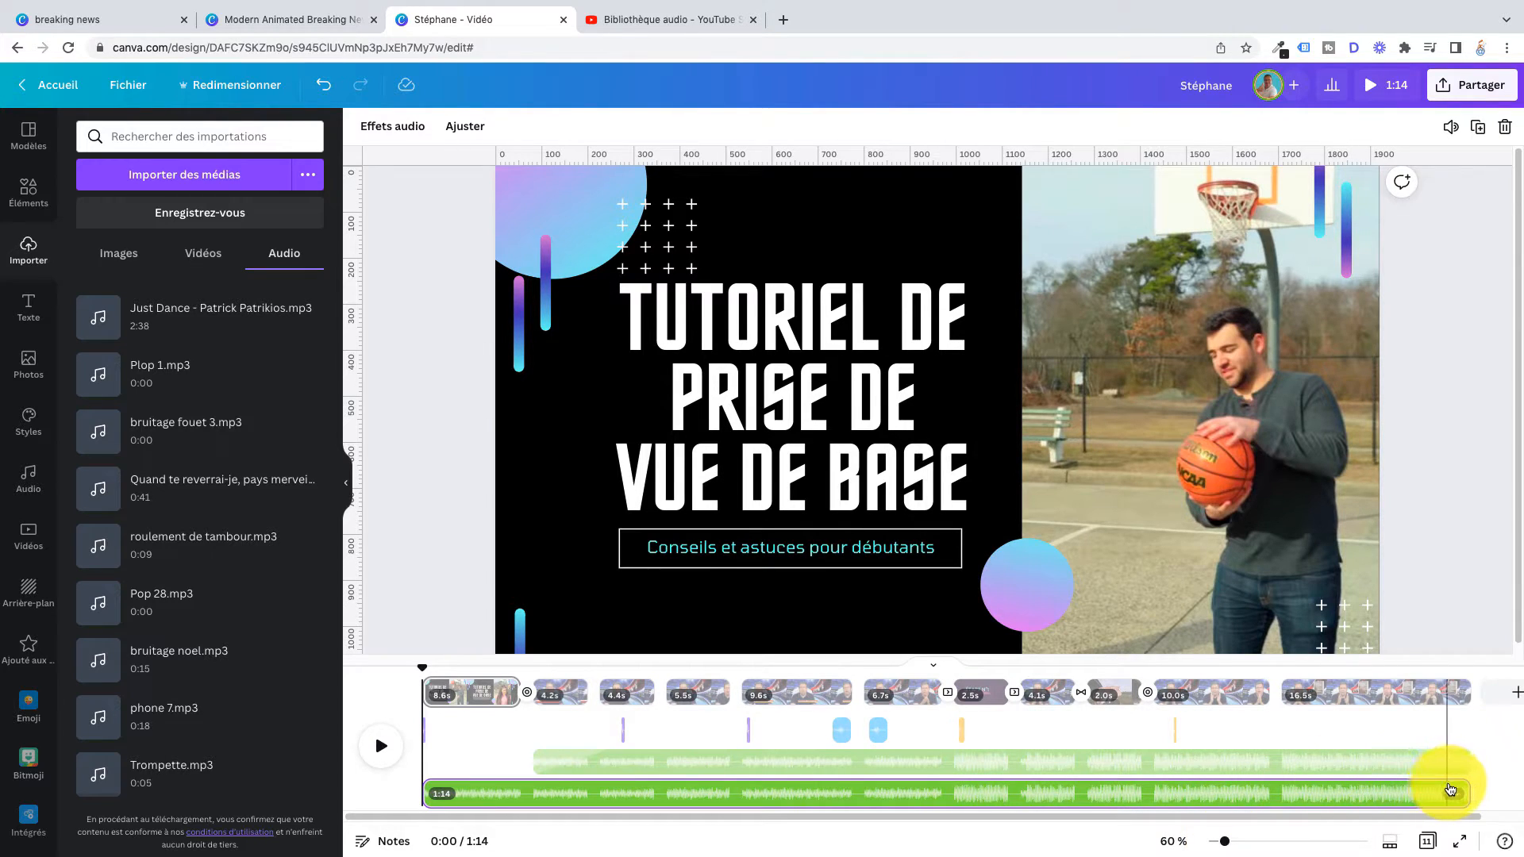
pyautogui.moveTo(1464, 782); pyautogui.dragTo(503, 791)
pyautogui.click(466, 697)
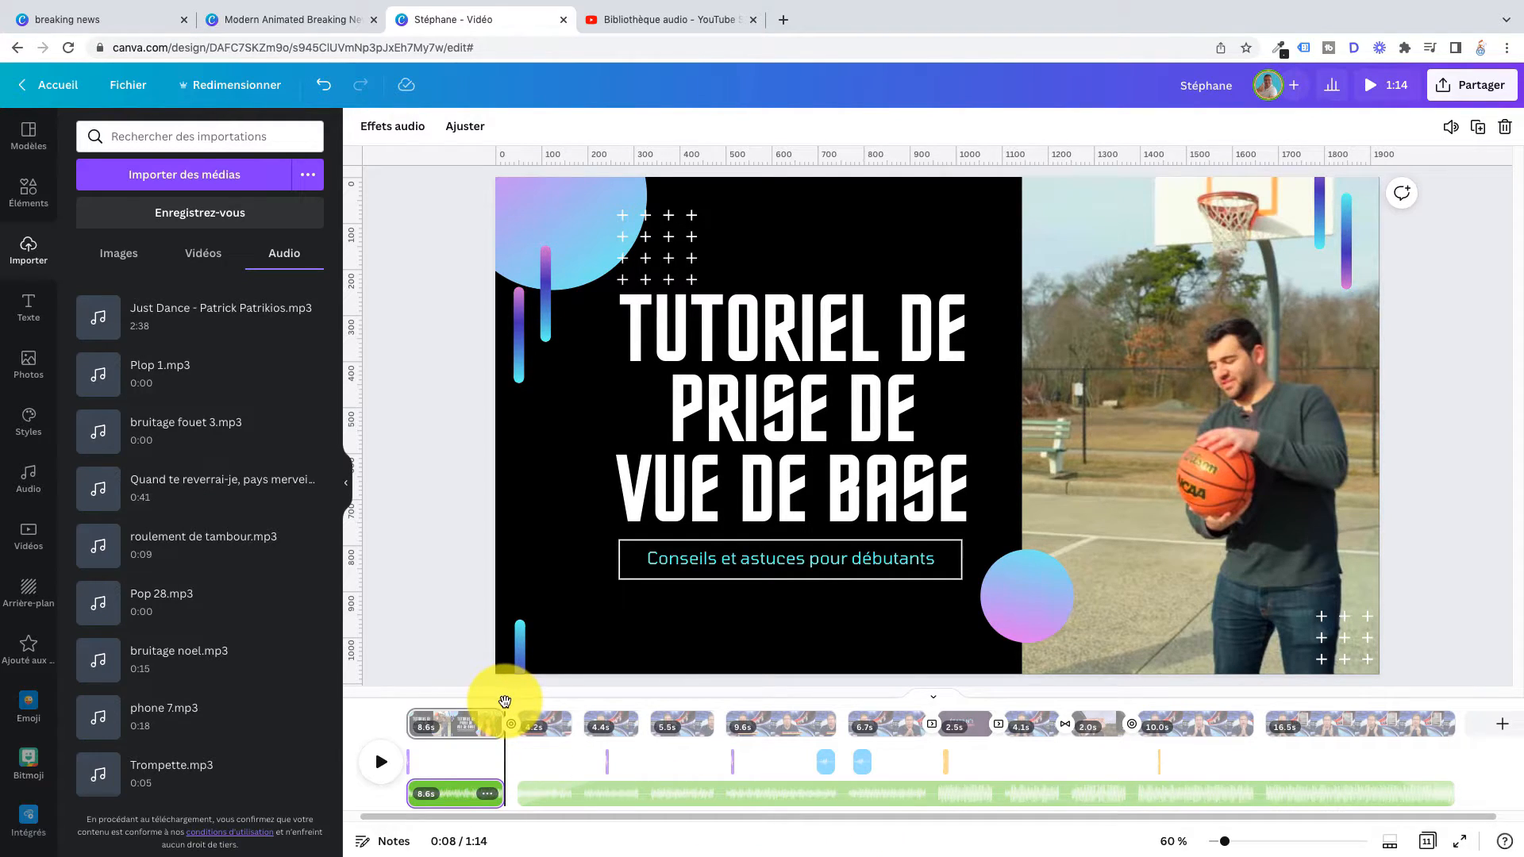
# Add a blank page at the very end of the video.
pyautogui.moveTo(504, 701); pyautogui.dragTo(1427, 746)
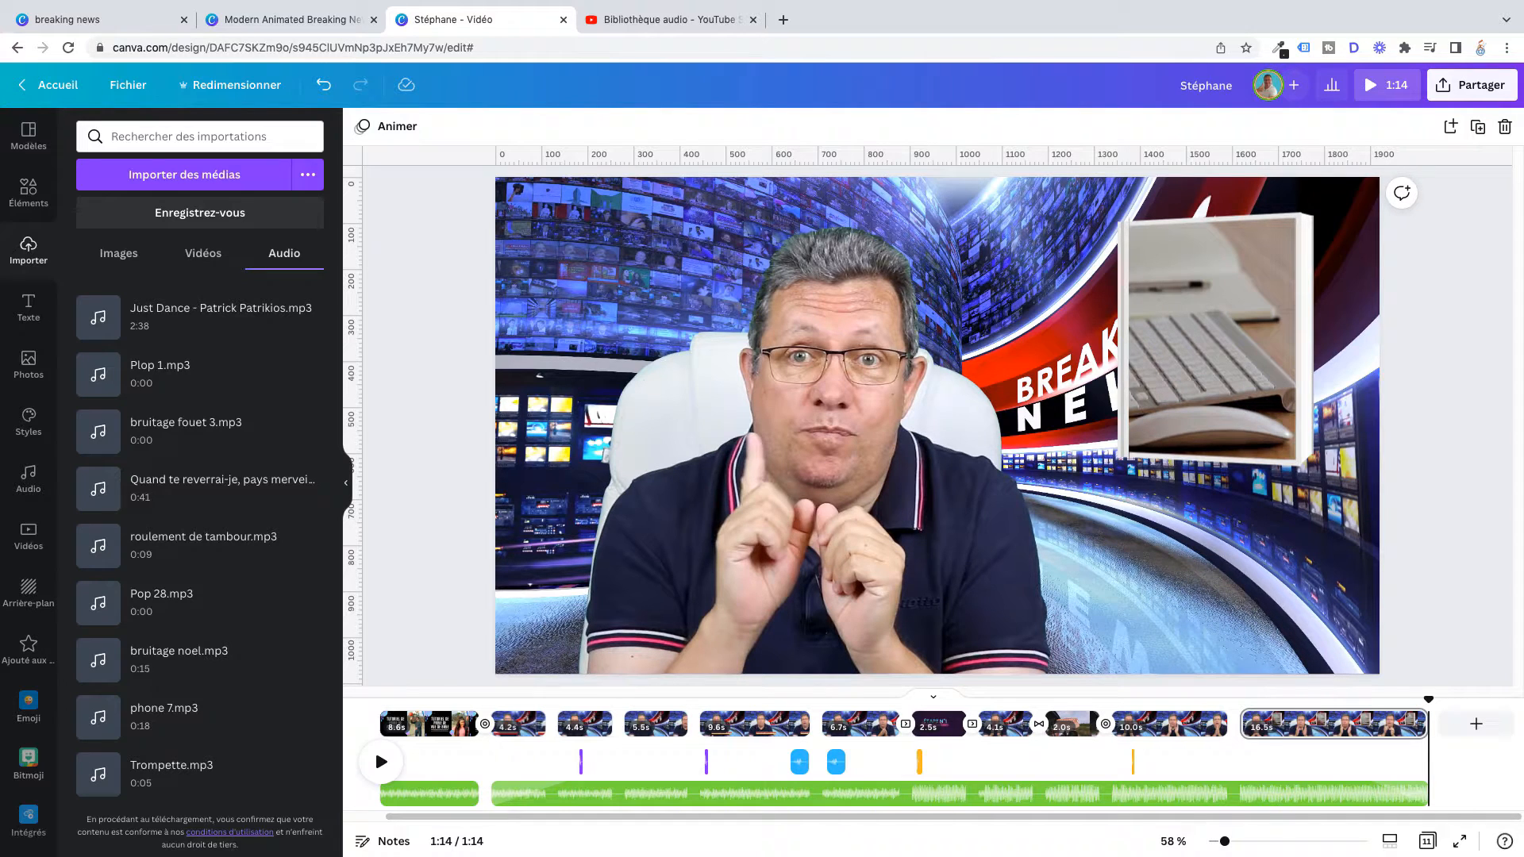
pyautogui.click(28, 143)
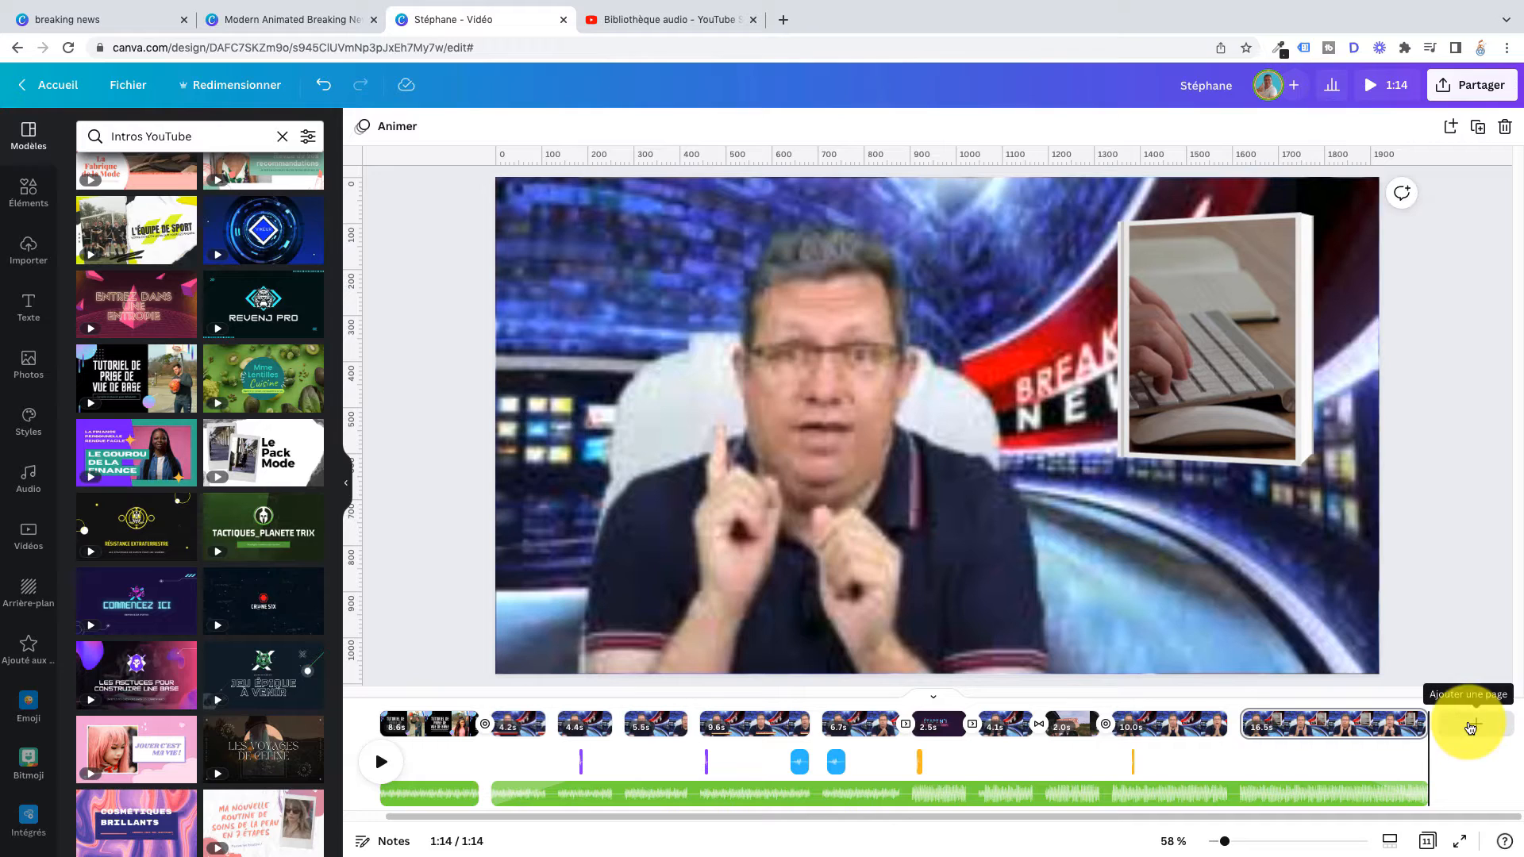
pyautogui.click(1469, 729)
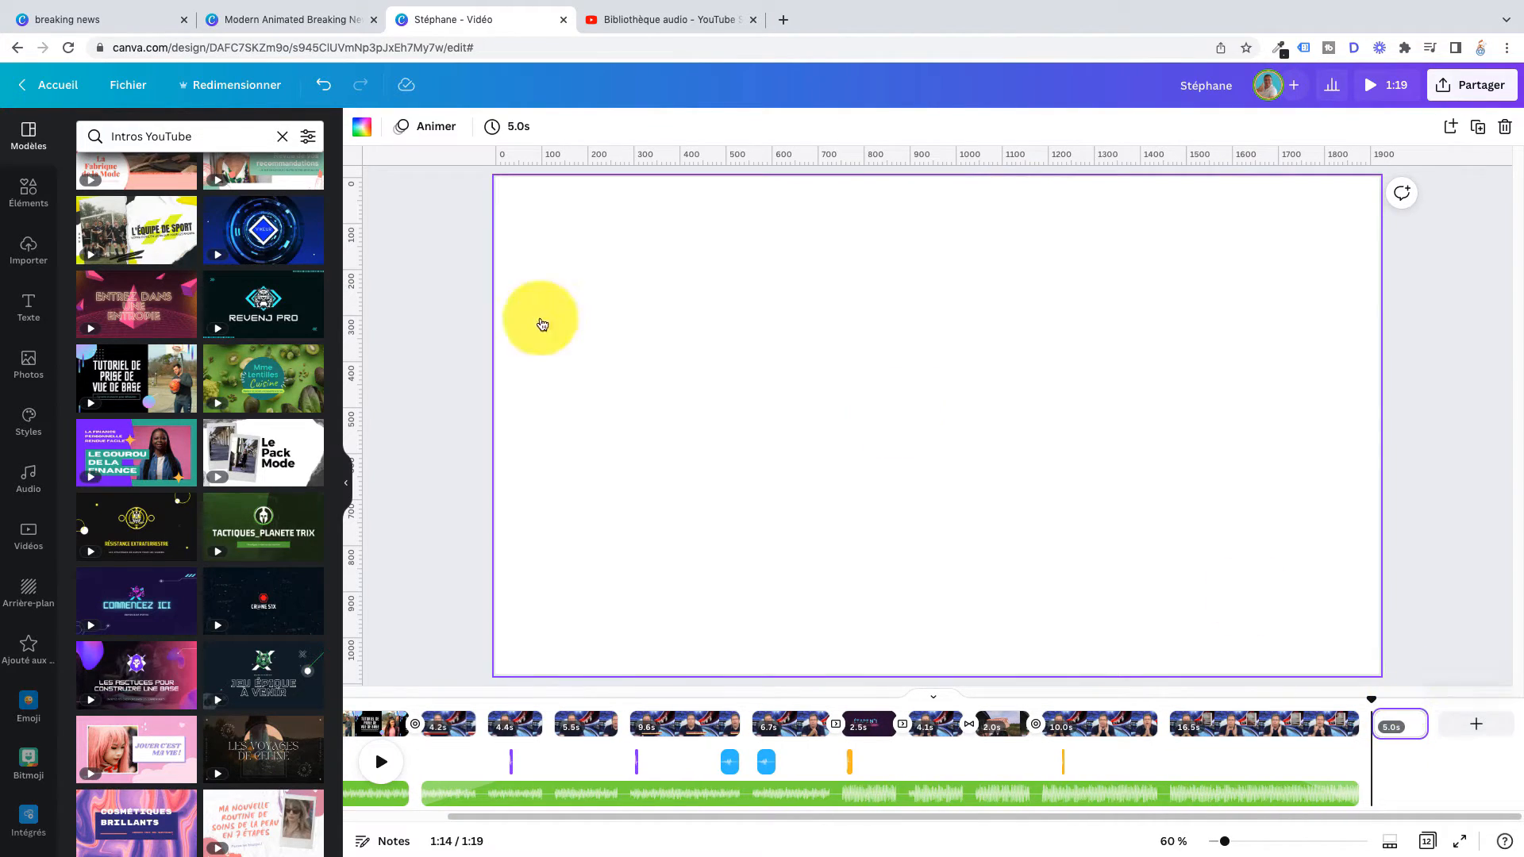
# Replace the template search with "Outros YouTube".
pyautogui.click(282, 139)
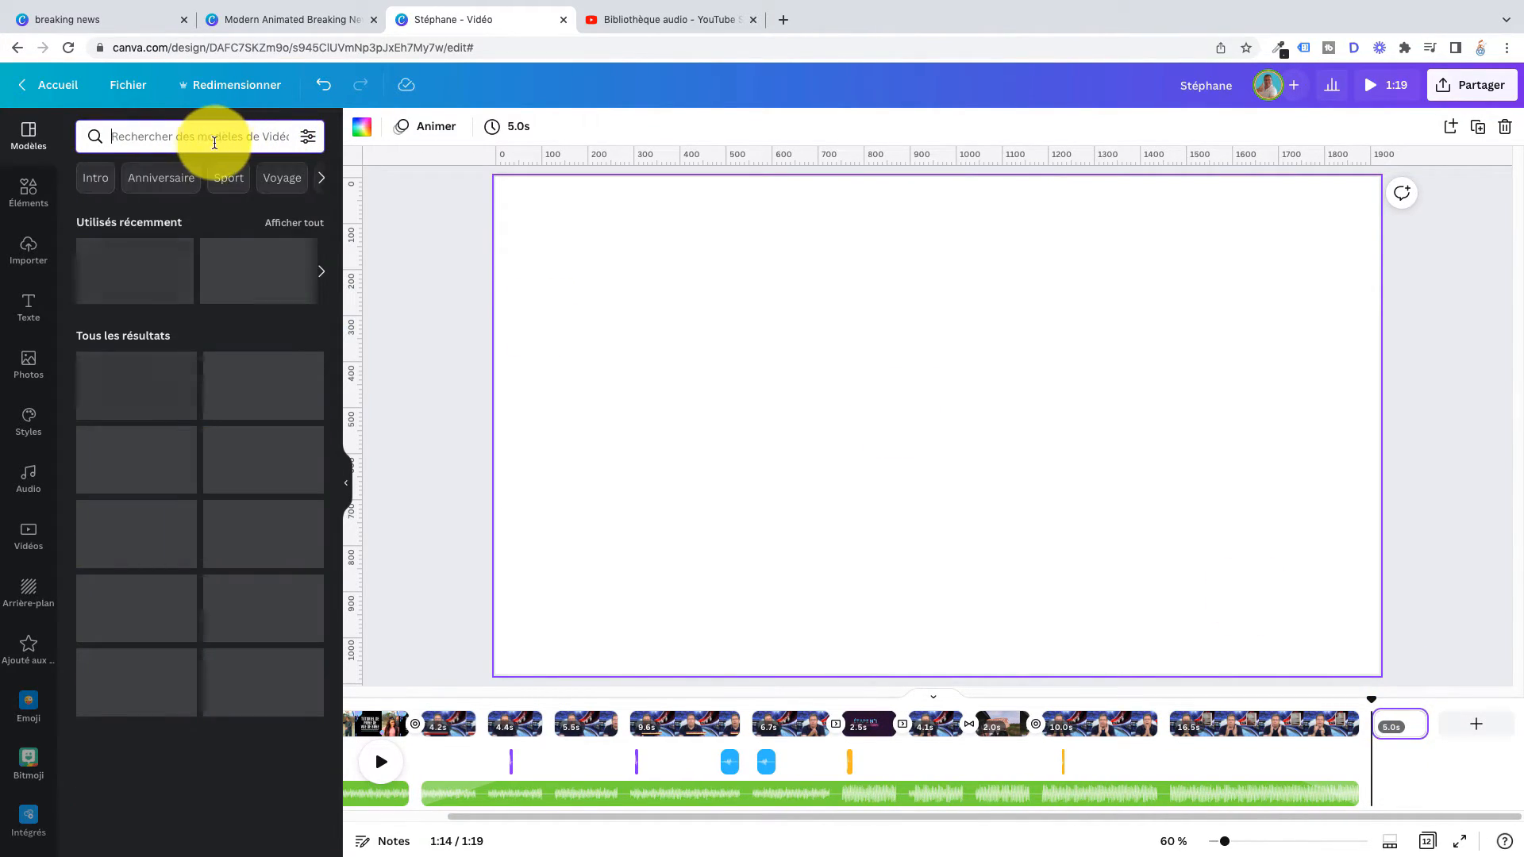
pyautogui.write('outri')
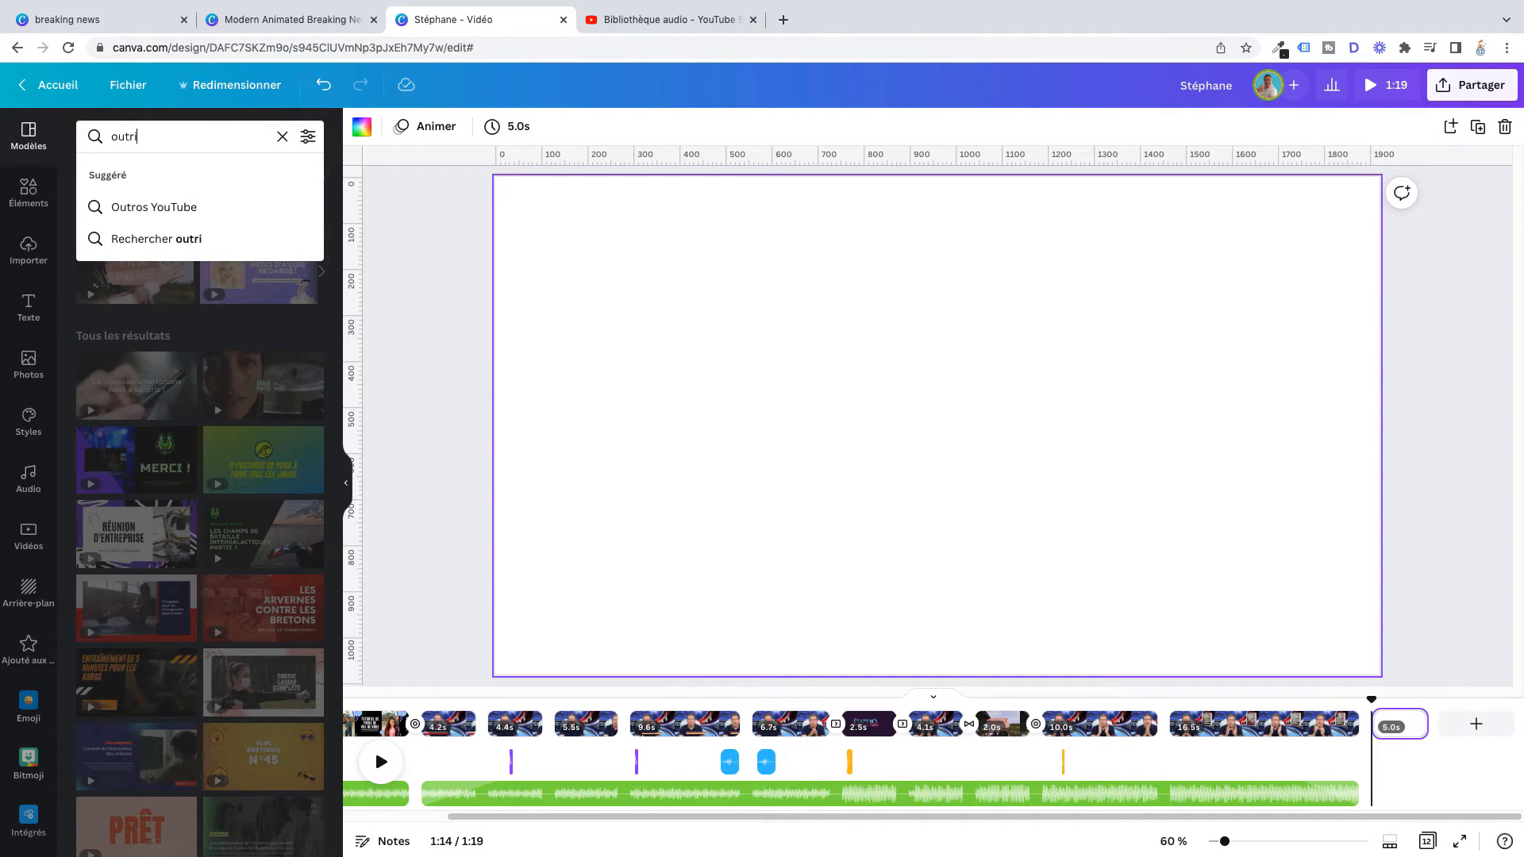
pyautogui.click(187, 206)
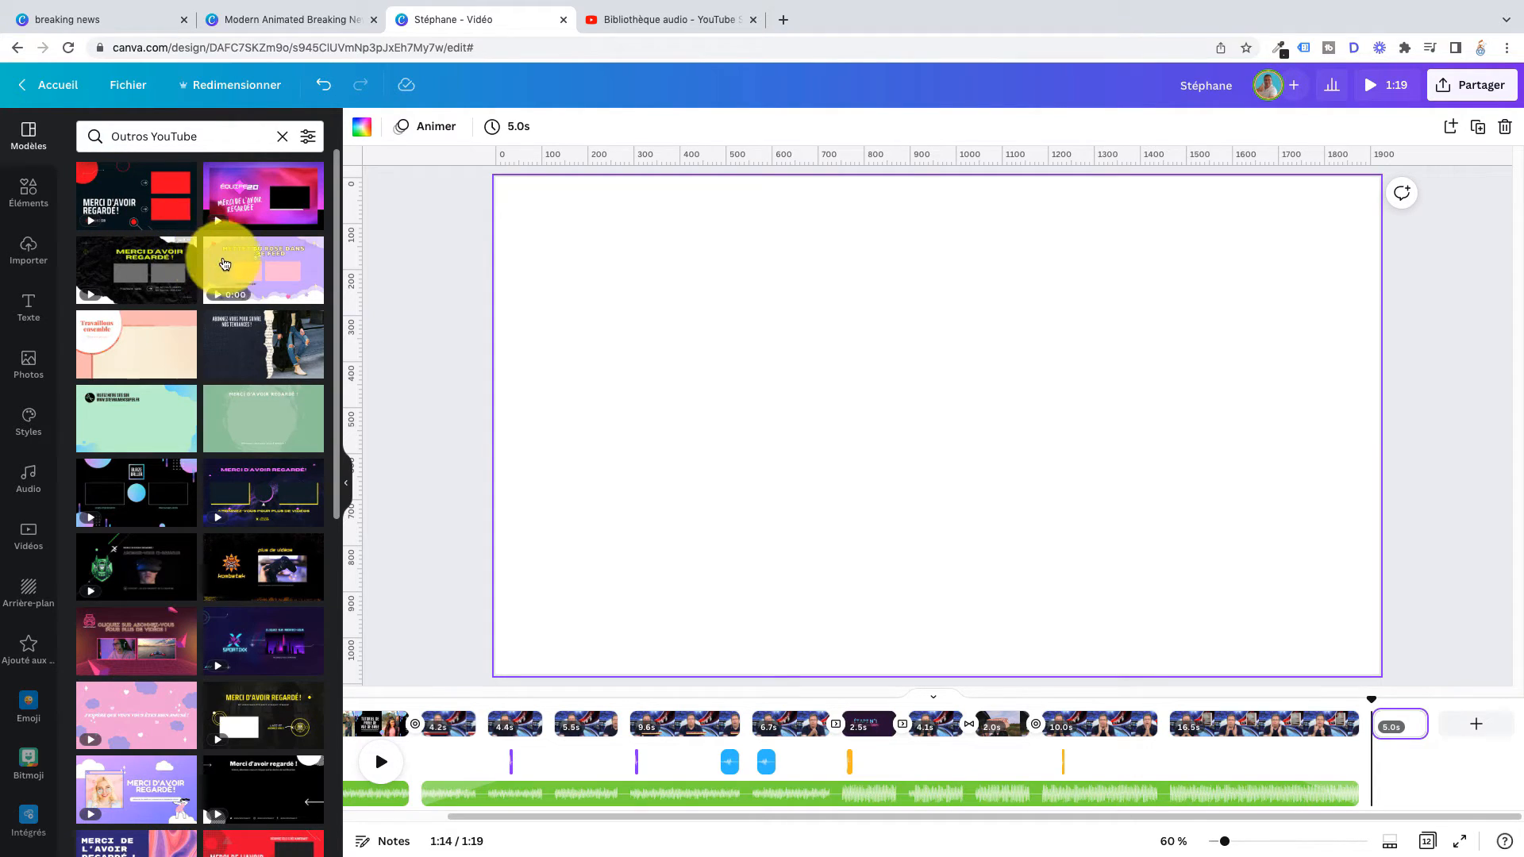
# Apply the "Mettez du rose dans votre feed" outro template with a dark purple background to the blank last page, and play the ending.
pyautogui.moveTo(275, 274); pyautogui.dragTo(510, 296)
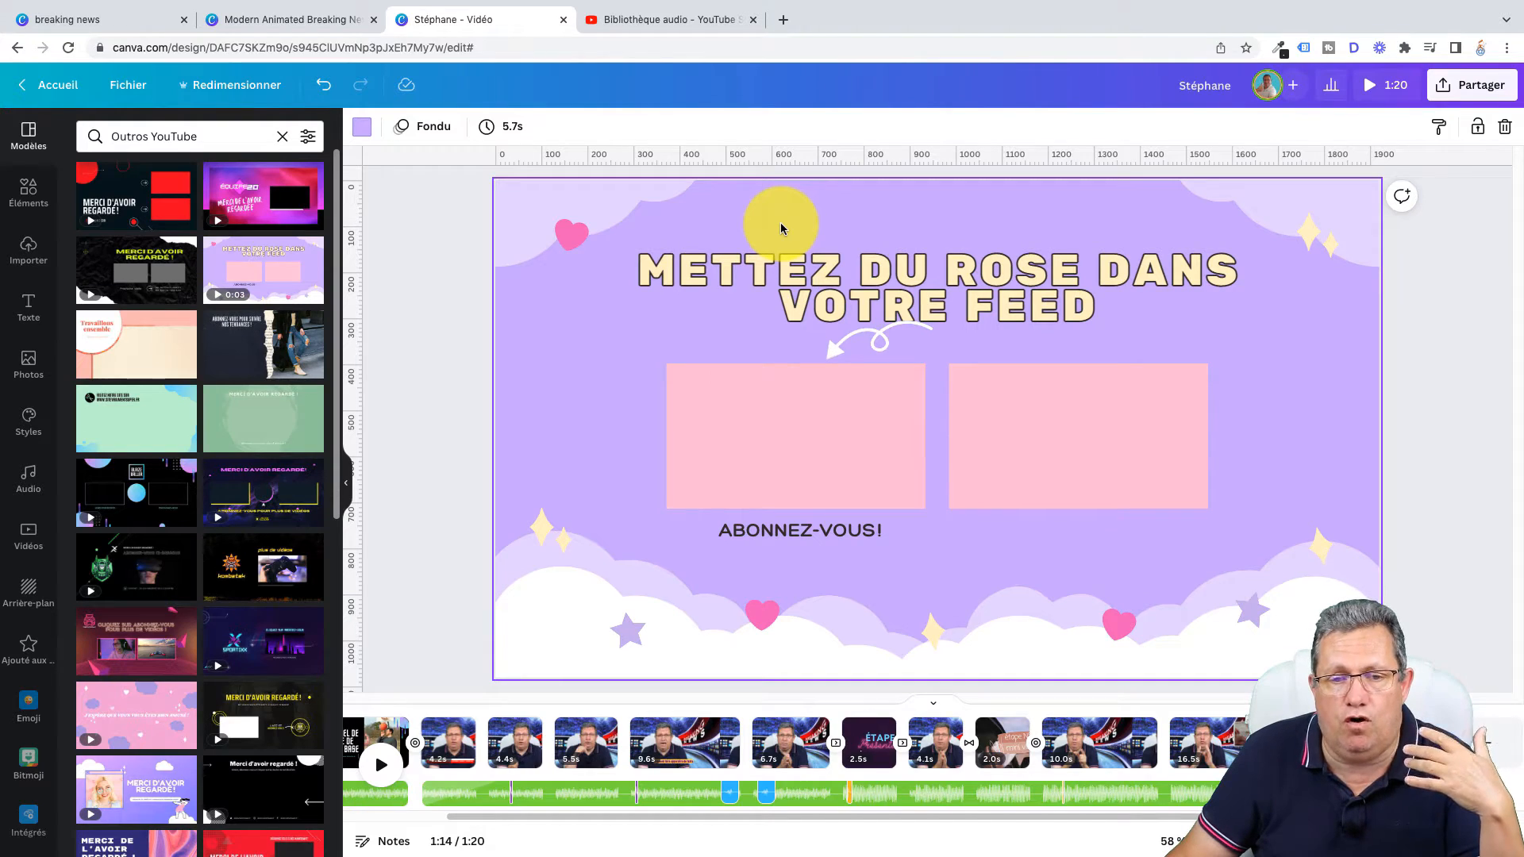
pyautogui.click(363, 135)
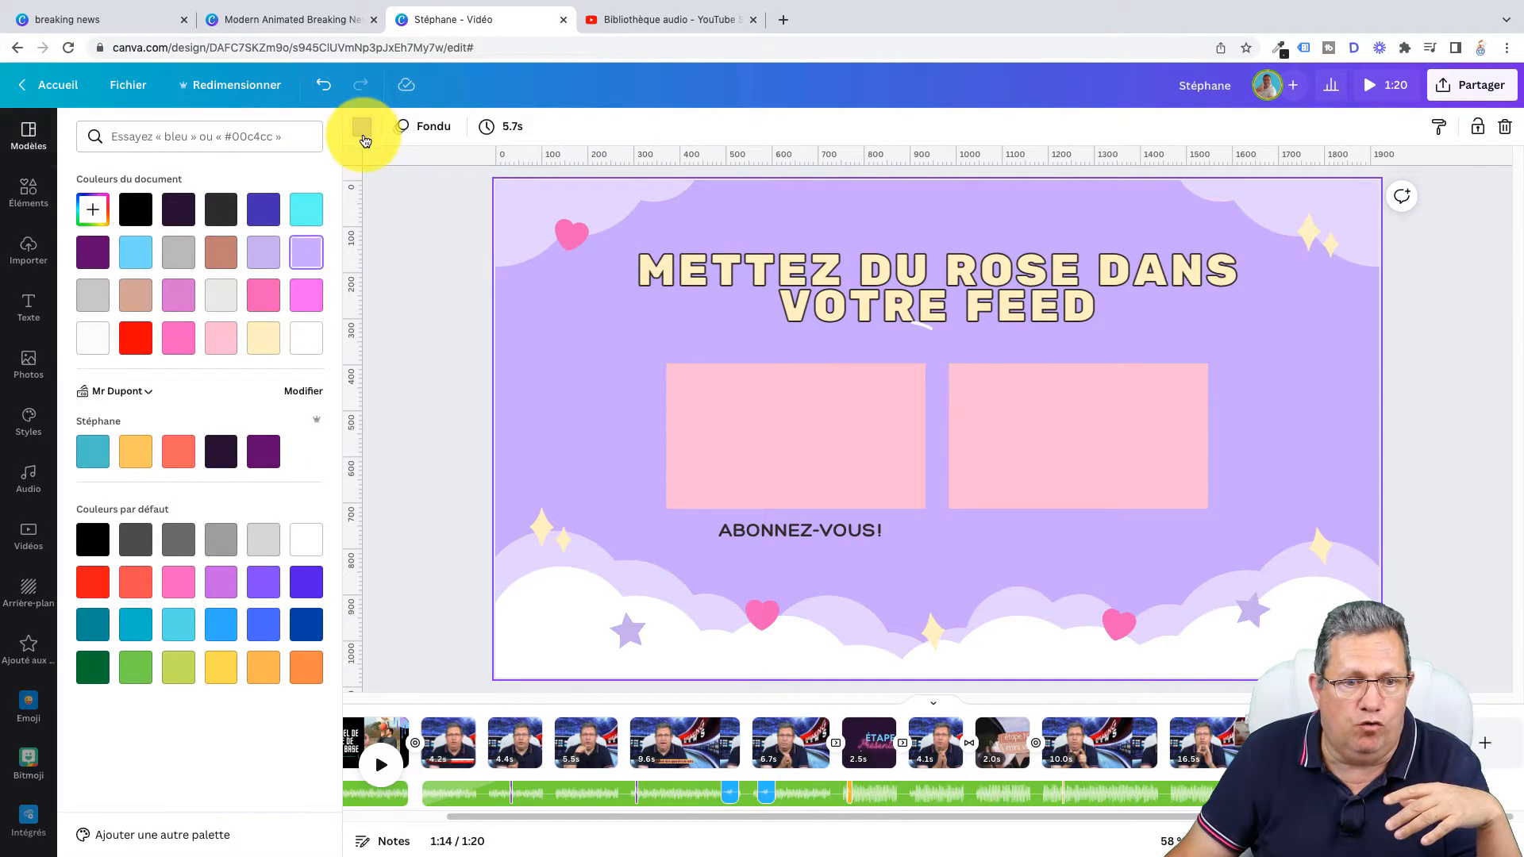
pyautogui.click(220, 454)
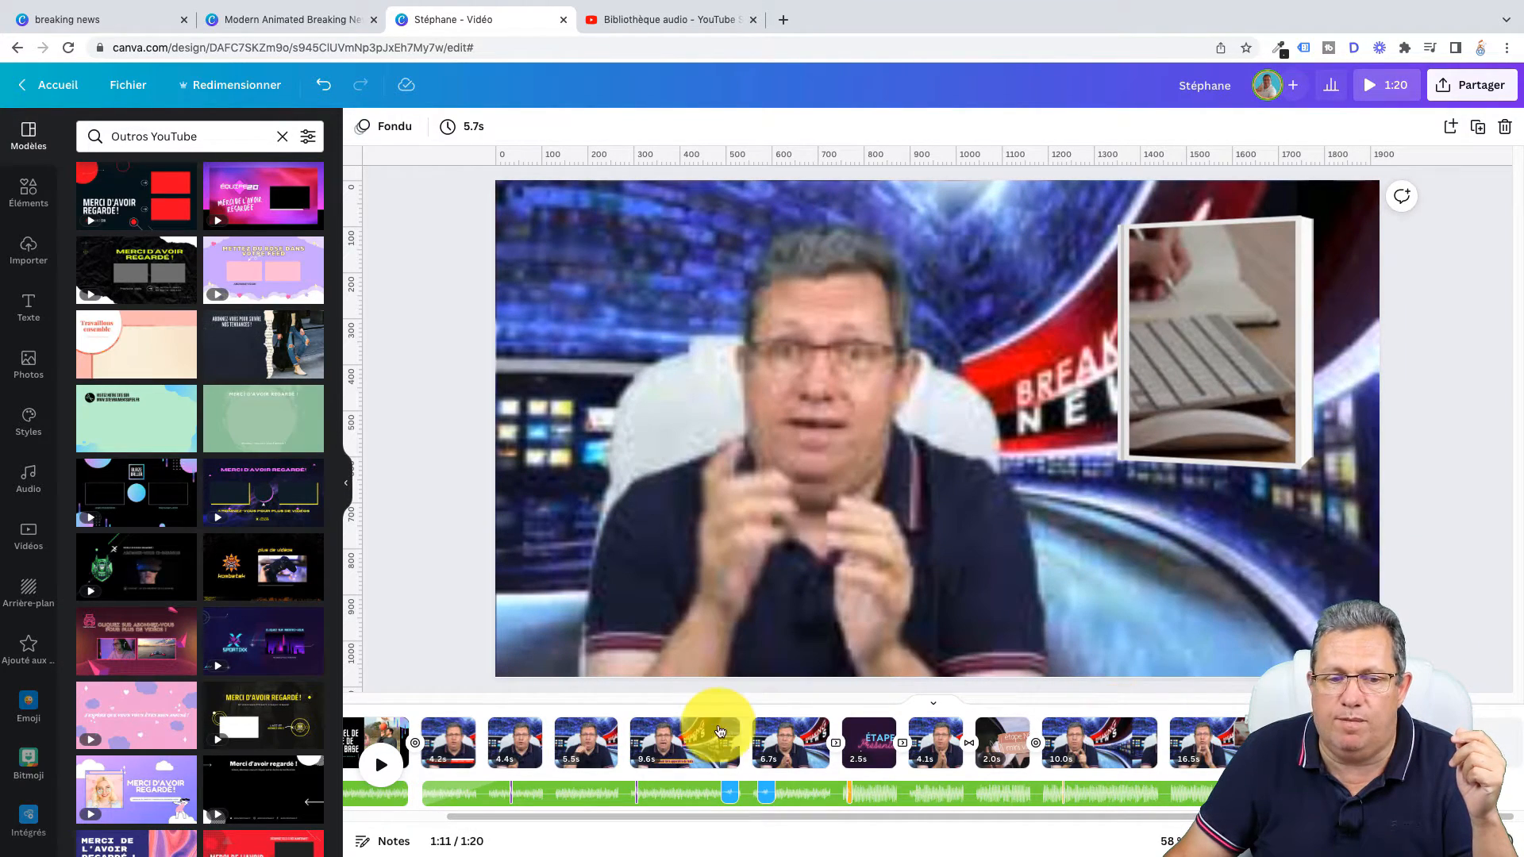
pyautogui.click(381, 764)
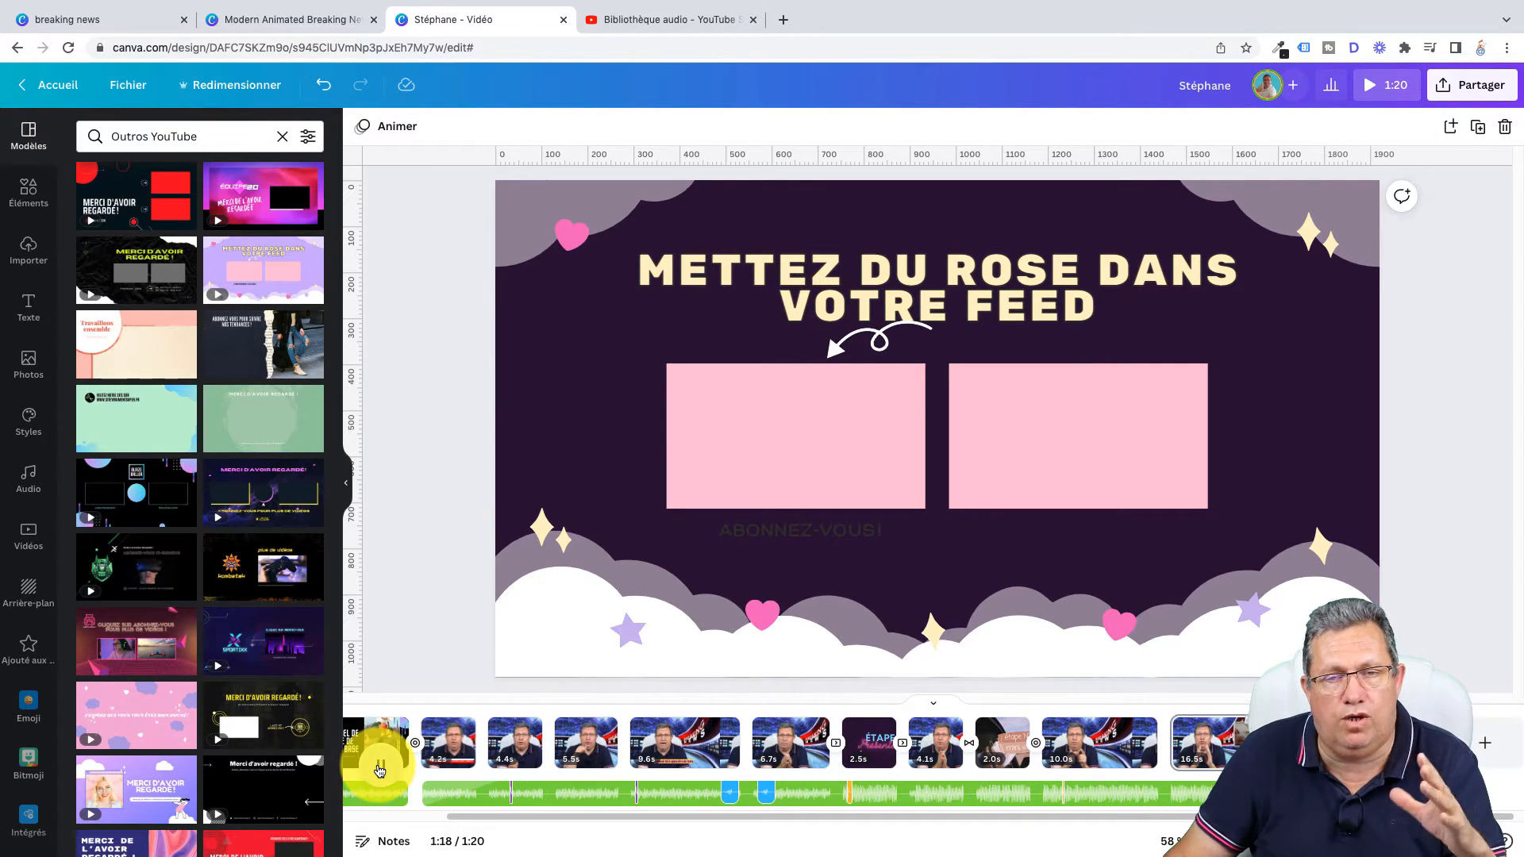
pyautogui.click(380, 768)
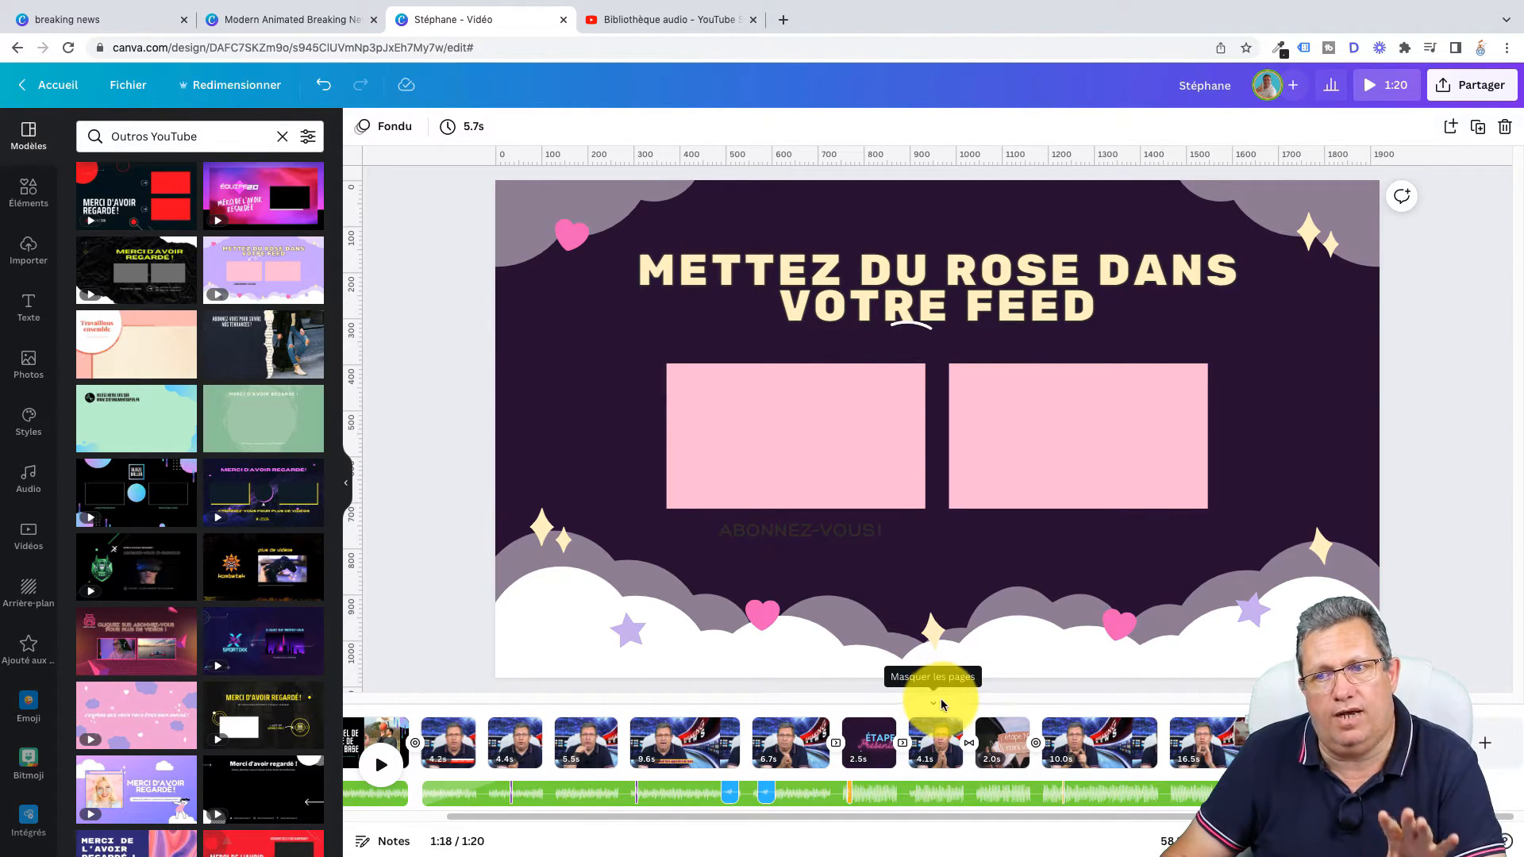
pyautogui.click(1494, 96)
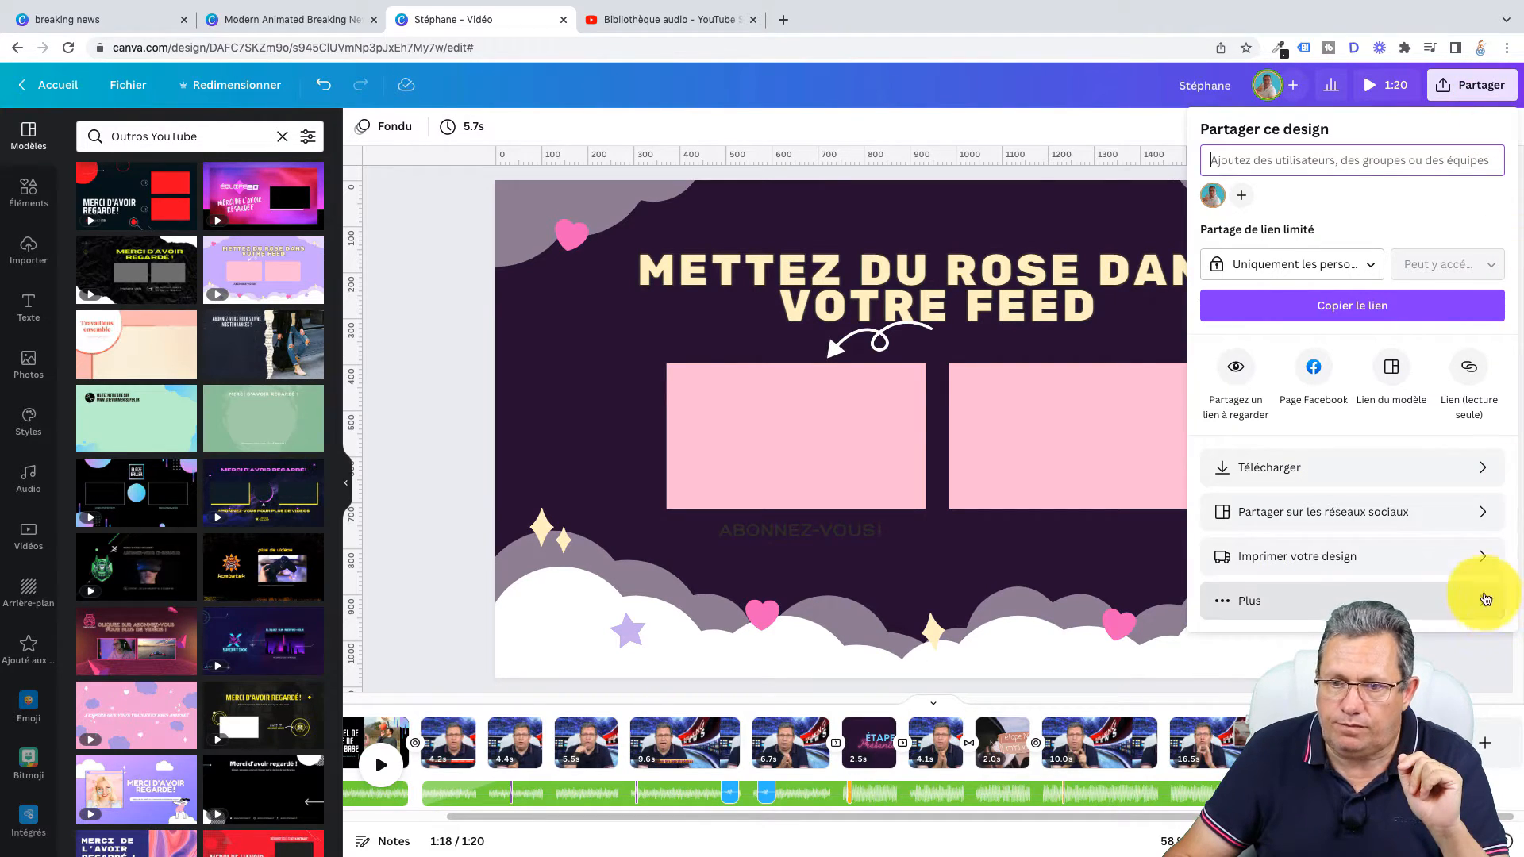
pyautogui.click(1486, 472)
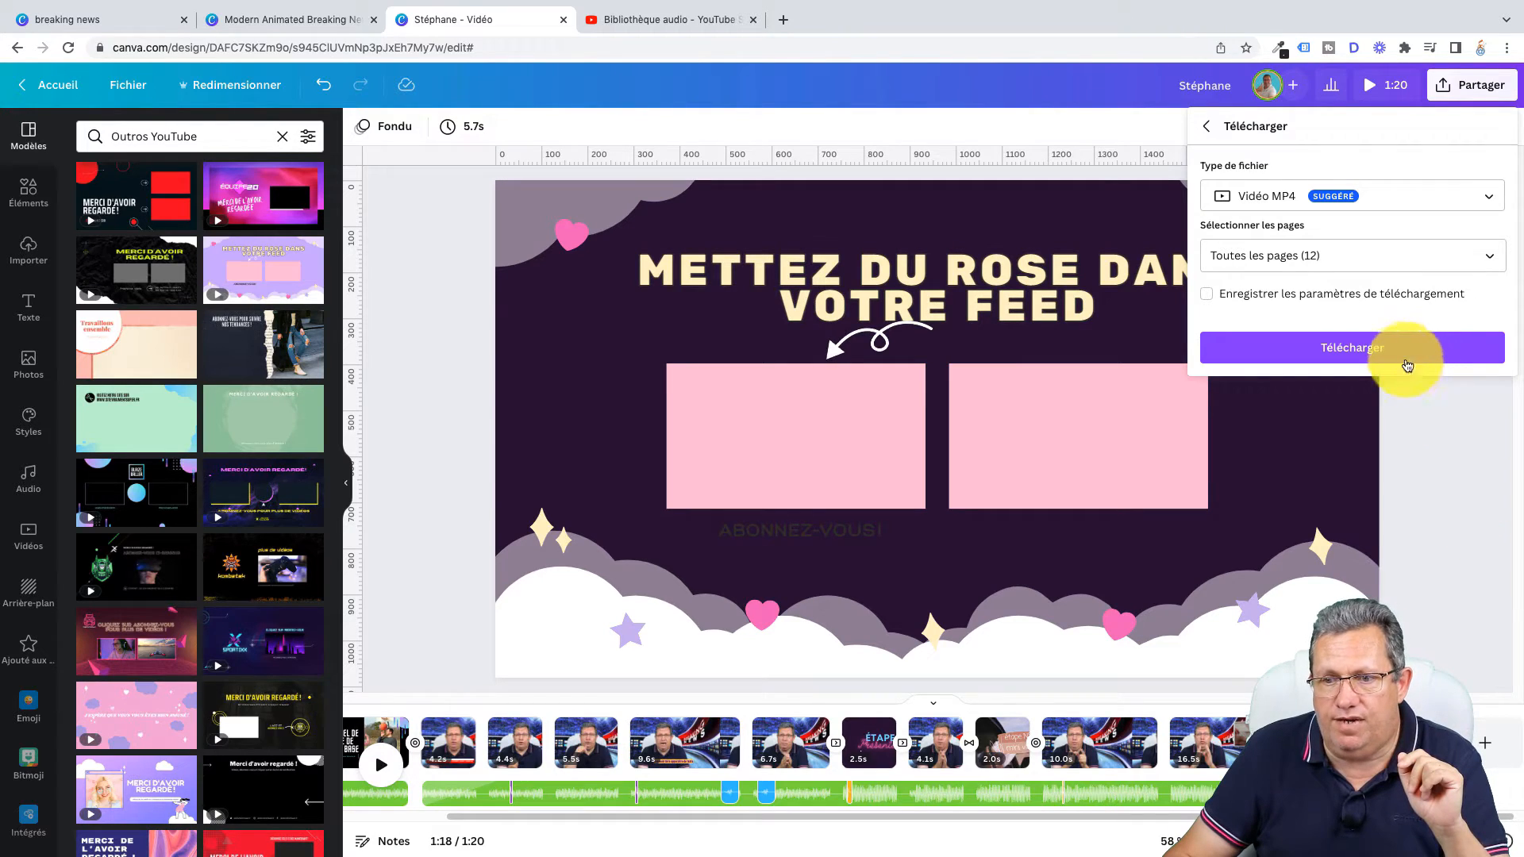
pyautogui.click(1379, 350)
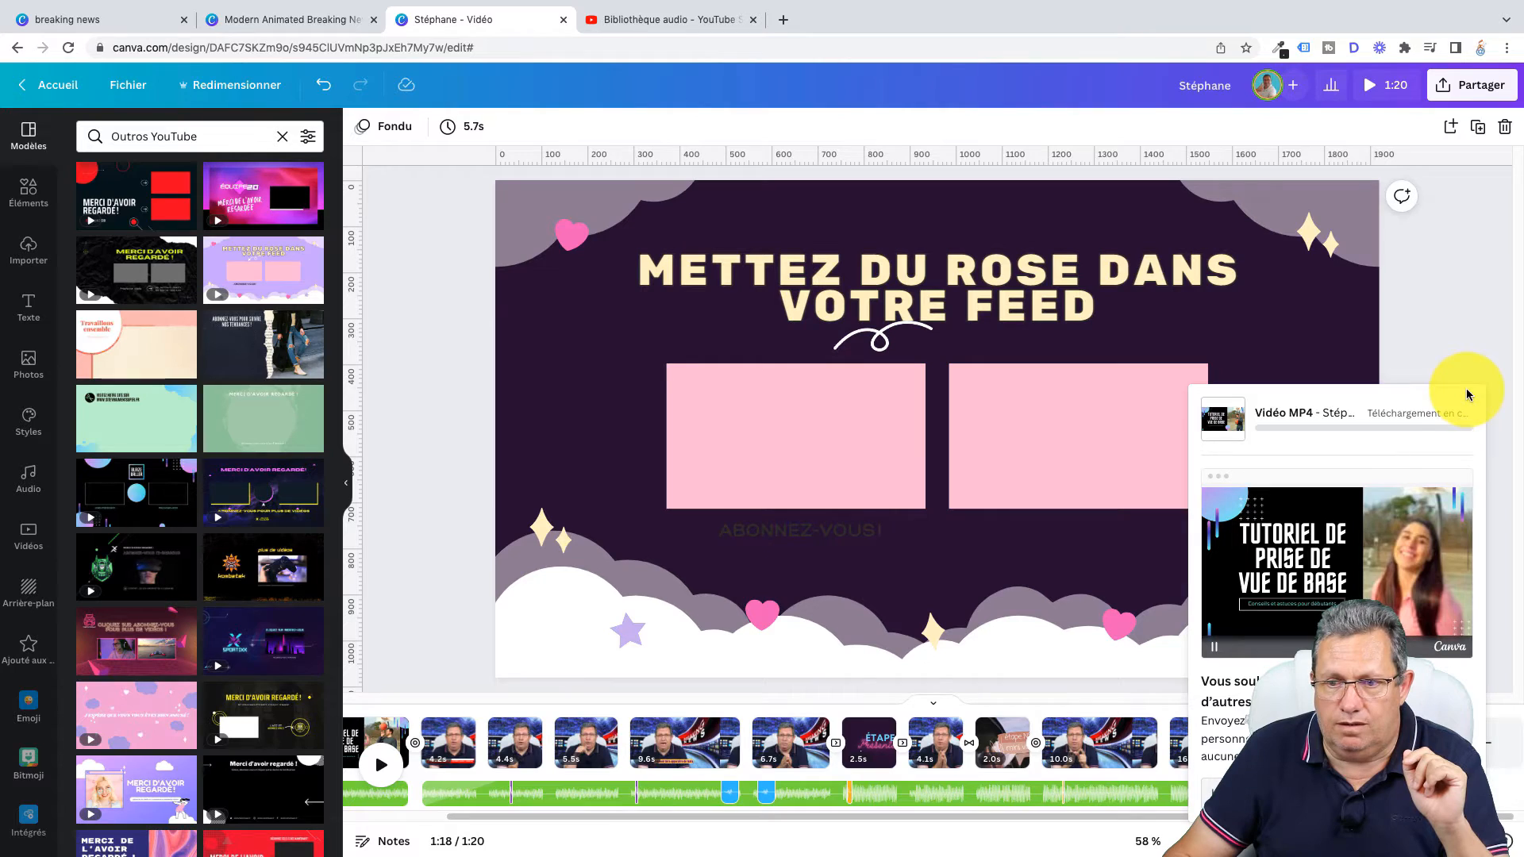
pyautogui.moveTo(1222, 431)
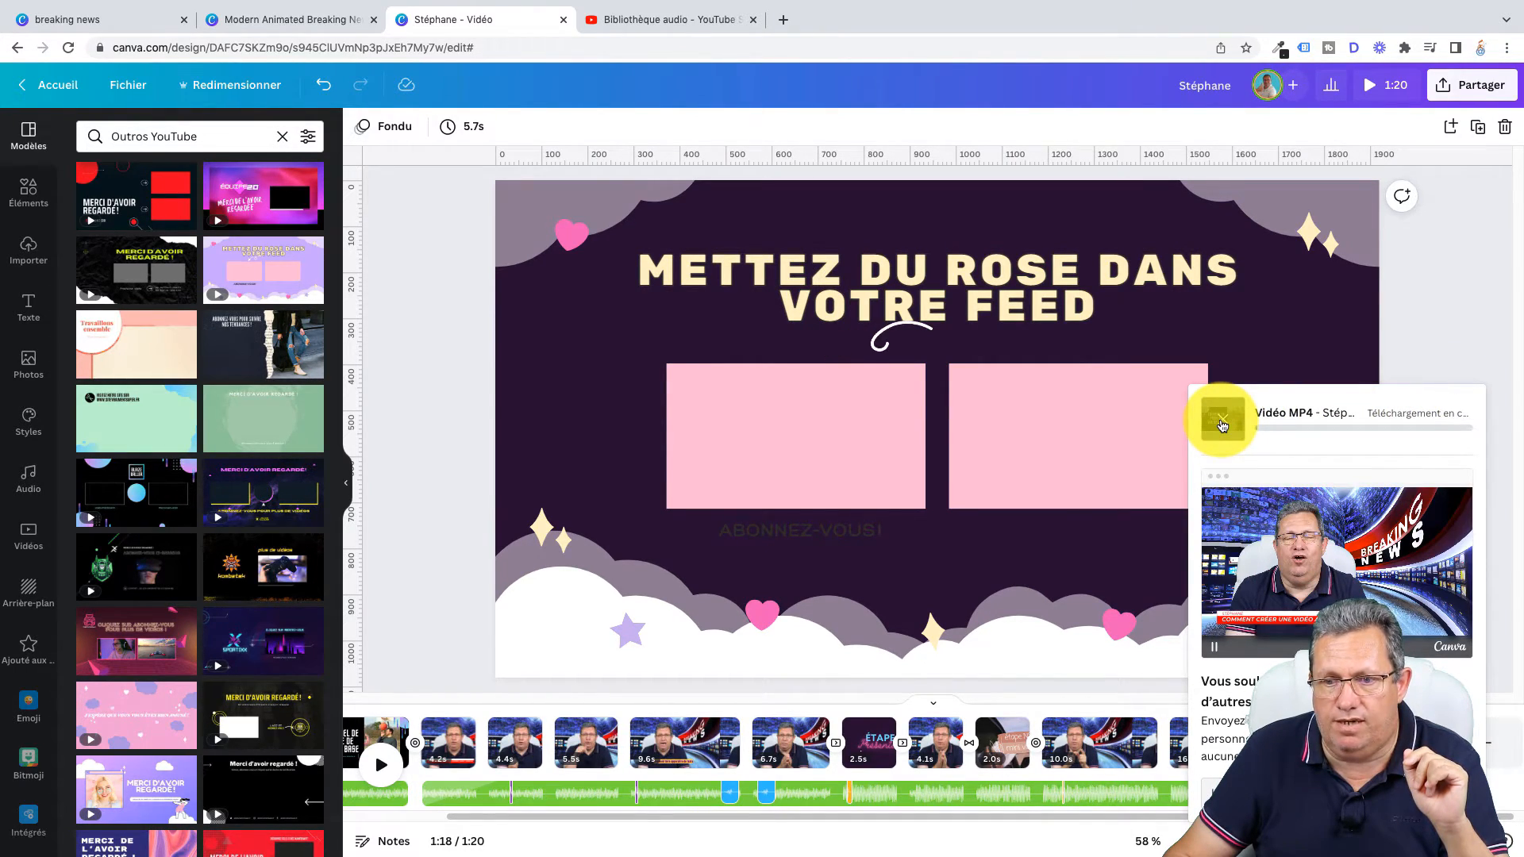
pyautogui.click(1222, 426)
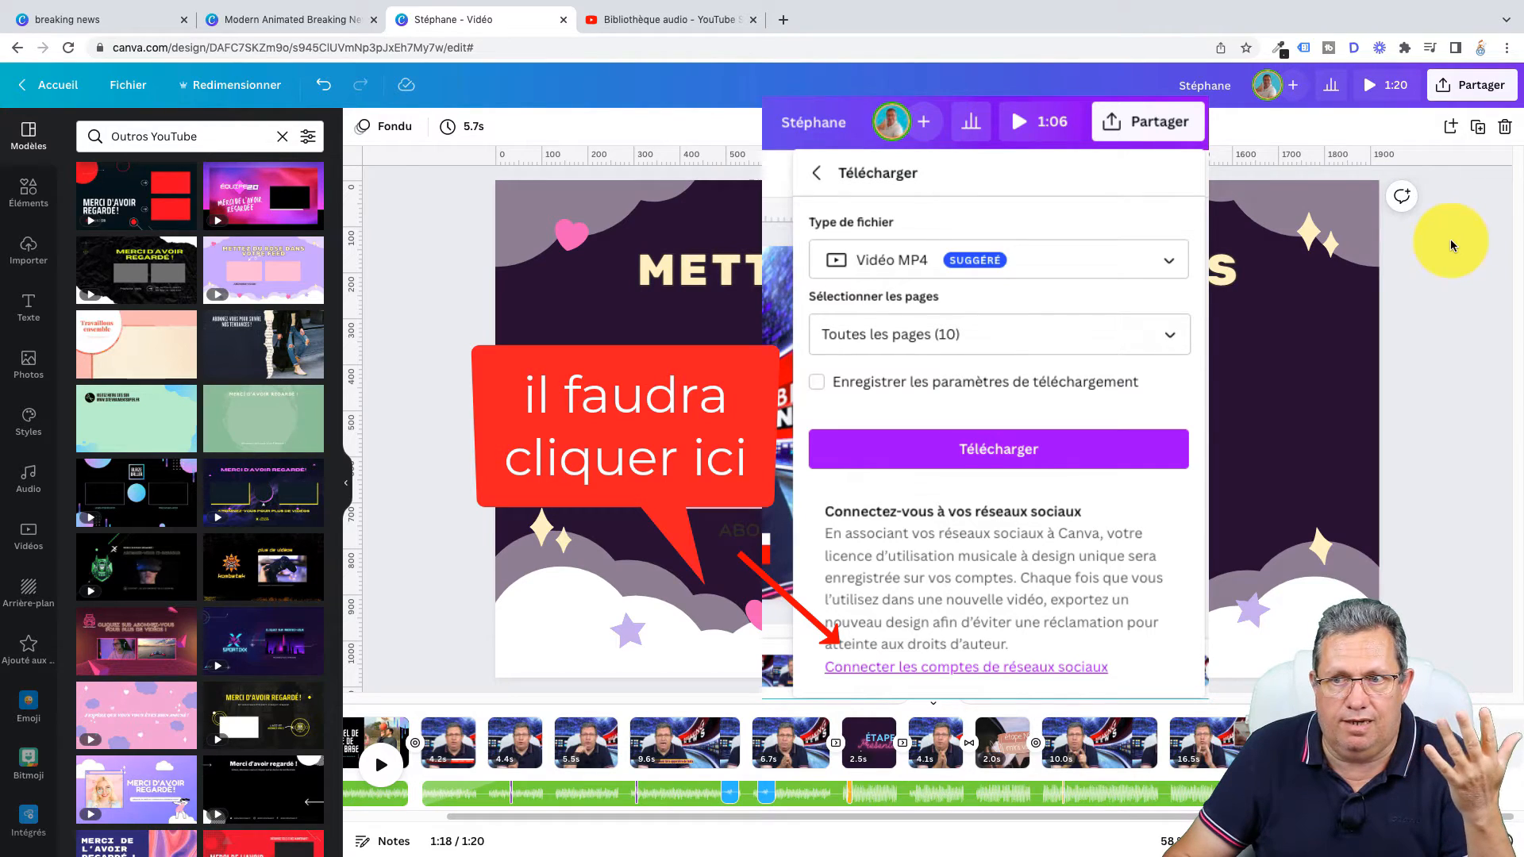
# Download all 12 pages of the design as an MP4 video.
pyautogui.click(1490, 89)
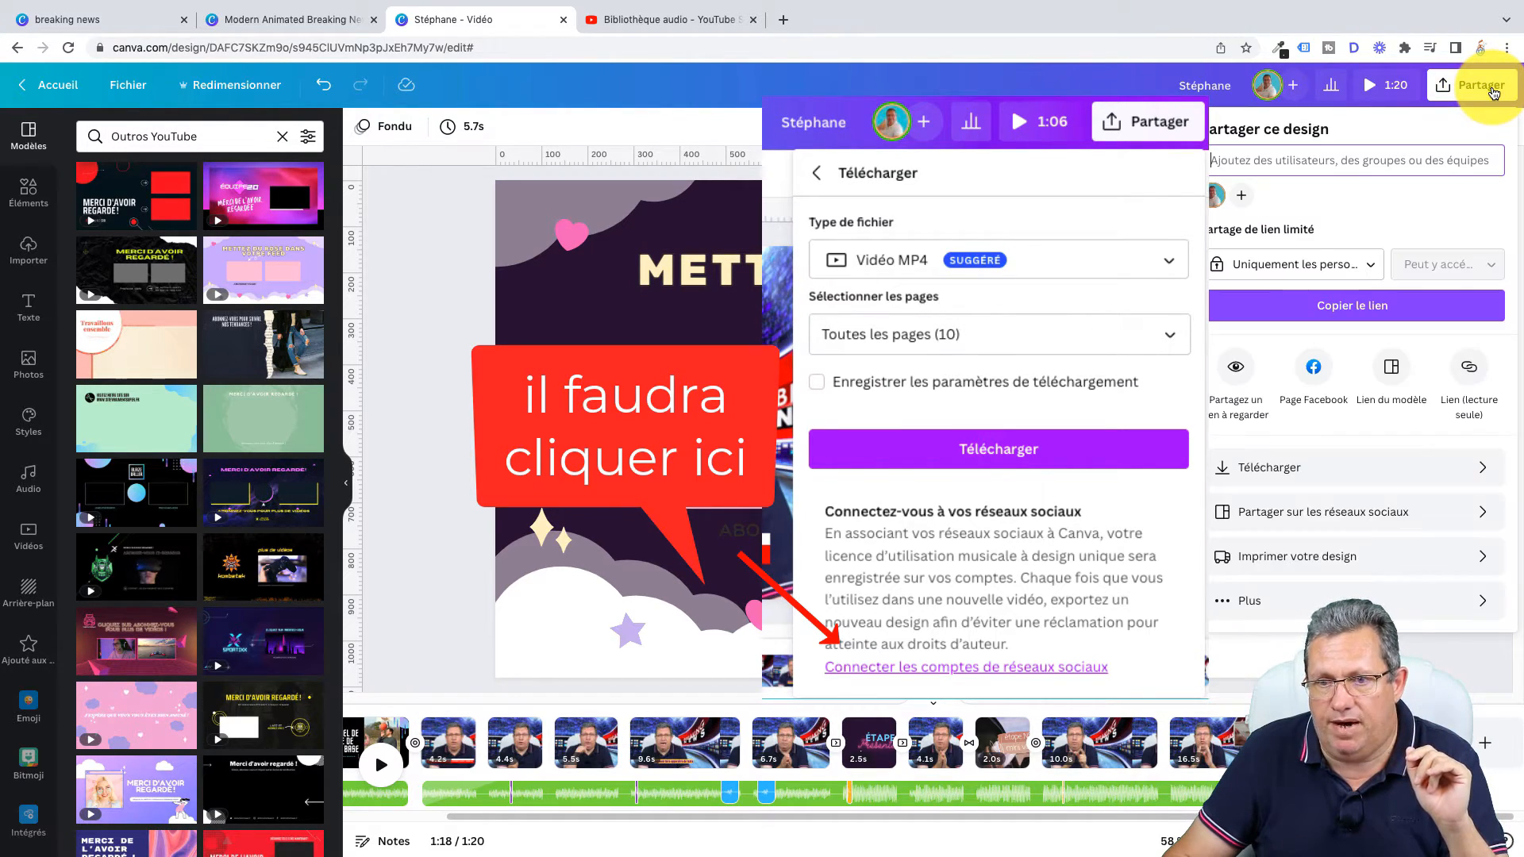
pyautogui.click(1484, 474)
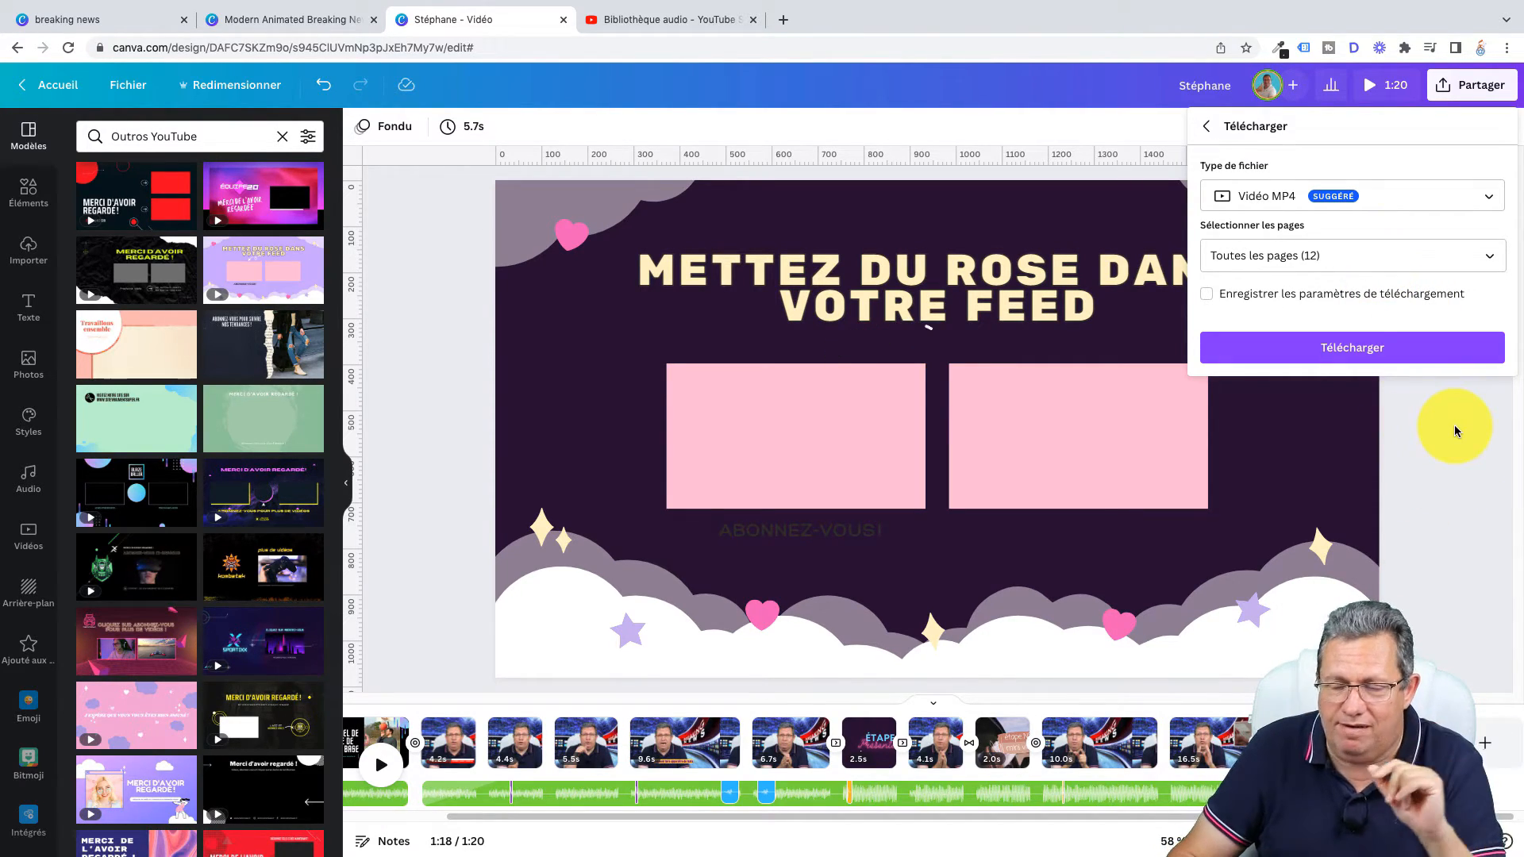
pyautogui.click(1356, 353)
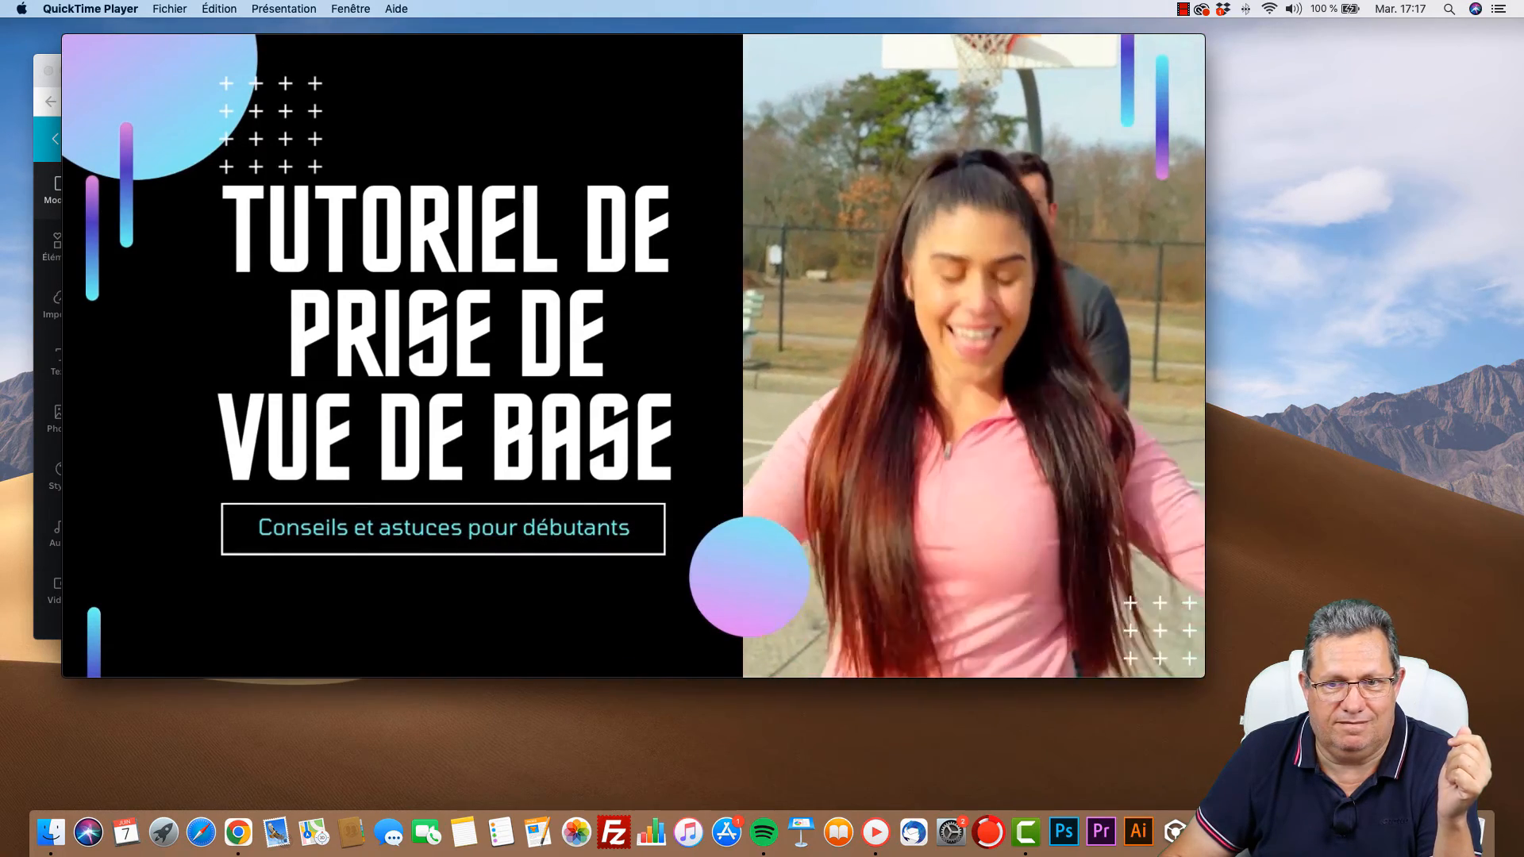
# Watch the downloaded video in QuickTime Player and pause it at the "étape N°2" title, around 0:46.
pyautogui.moveTo(1058, 379)
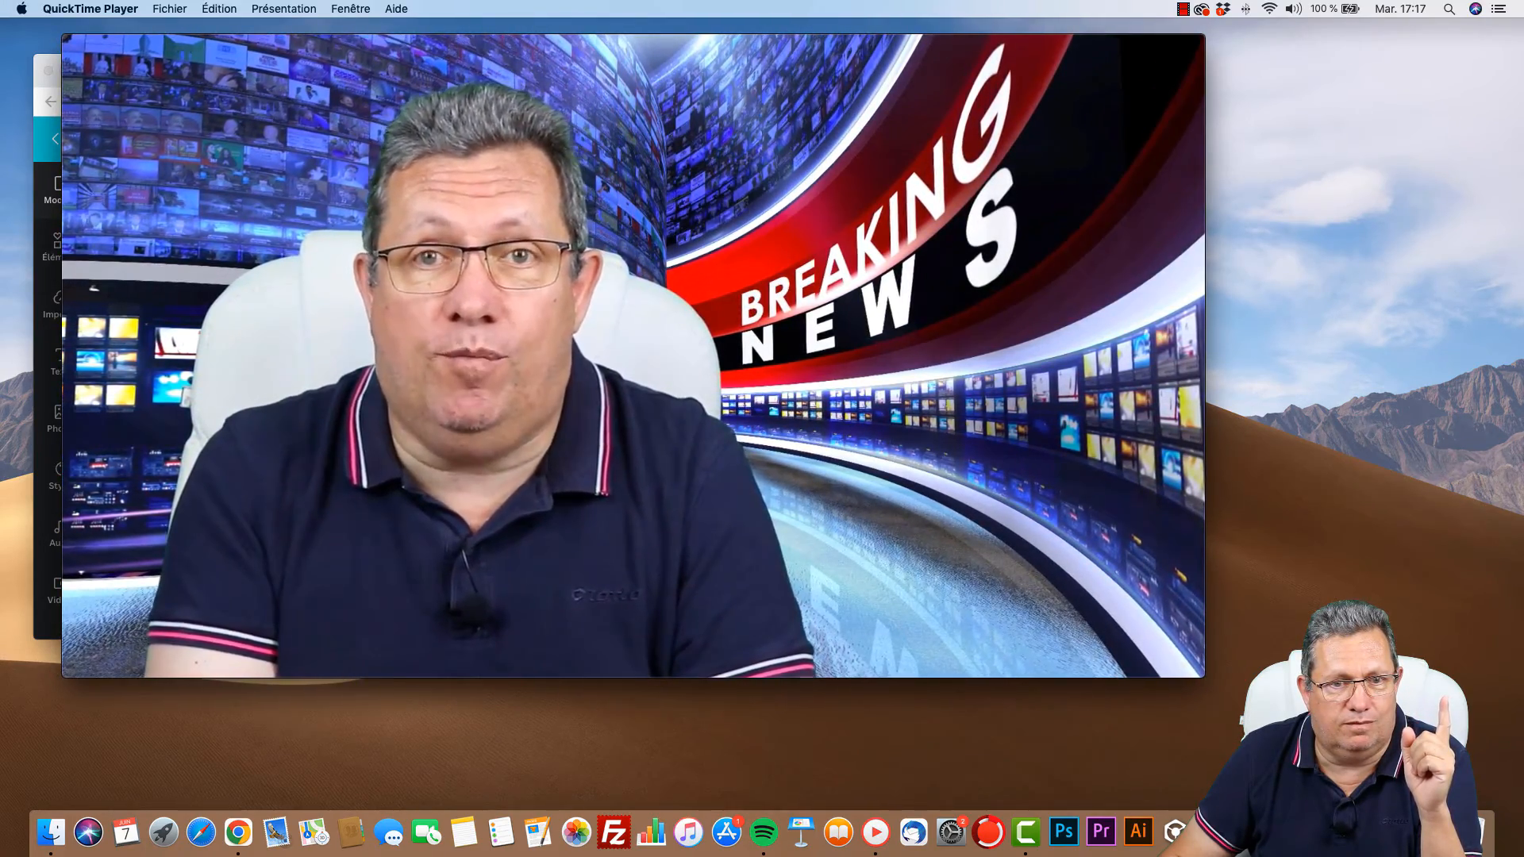
pyautogui.moveTo(897, 164)
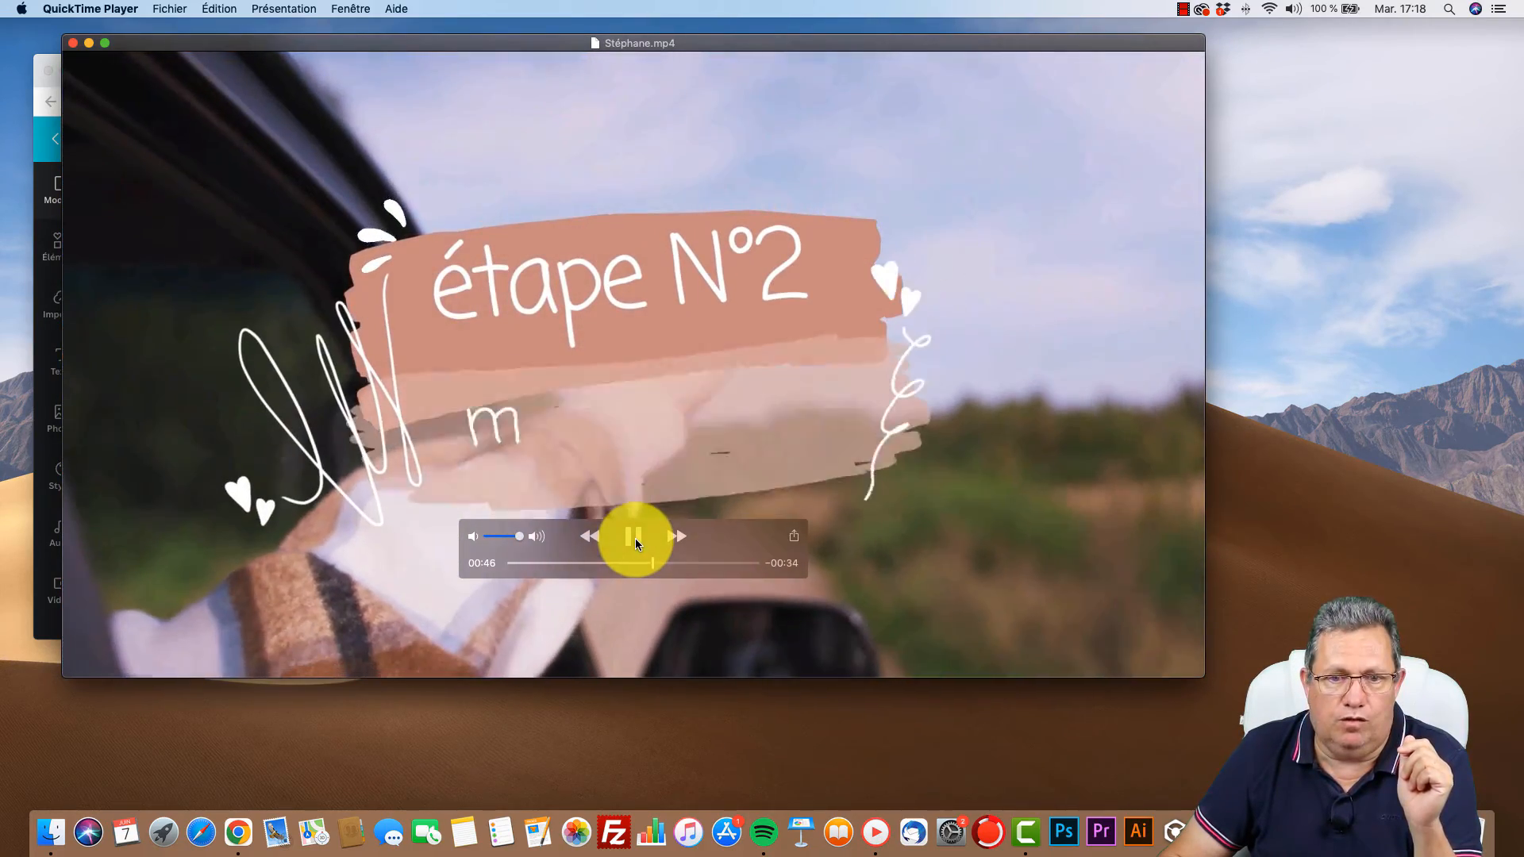
pyautogui.click(635, 538)
pyautogui.moveTo(236, 39); pyautogui.dragTo(391, 119)
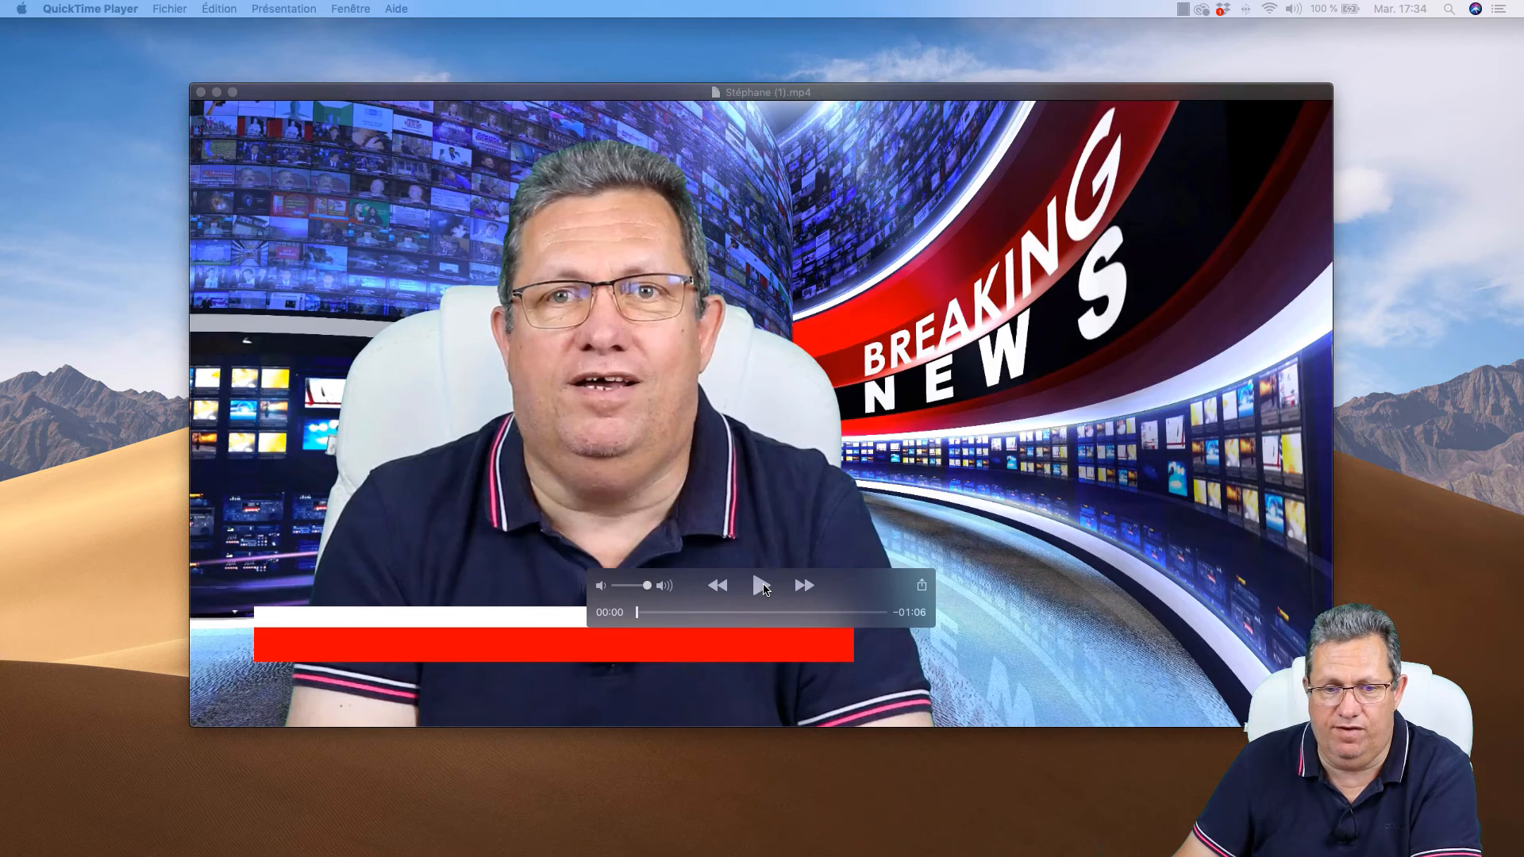
# Play the second exported video, without the intro page, from the start and pause it at about 0:57.
pyautogui.click(763, 588)
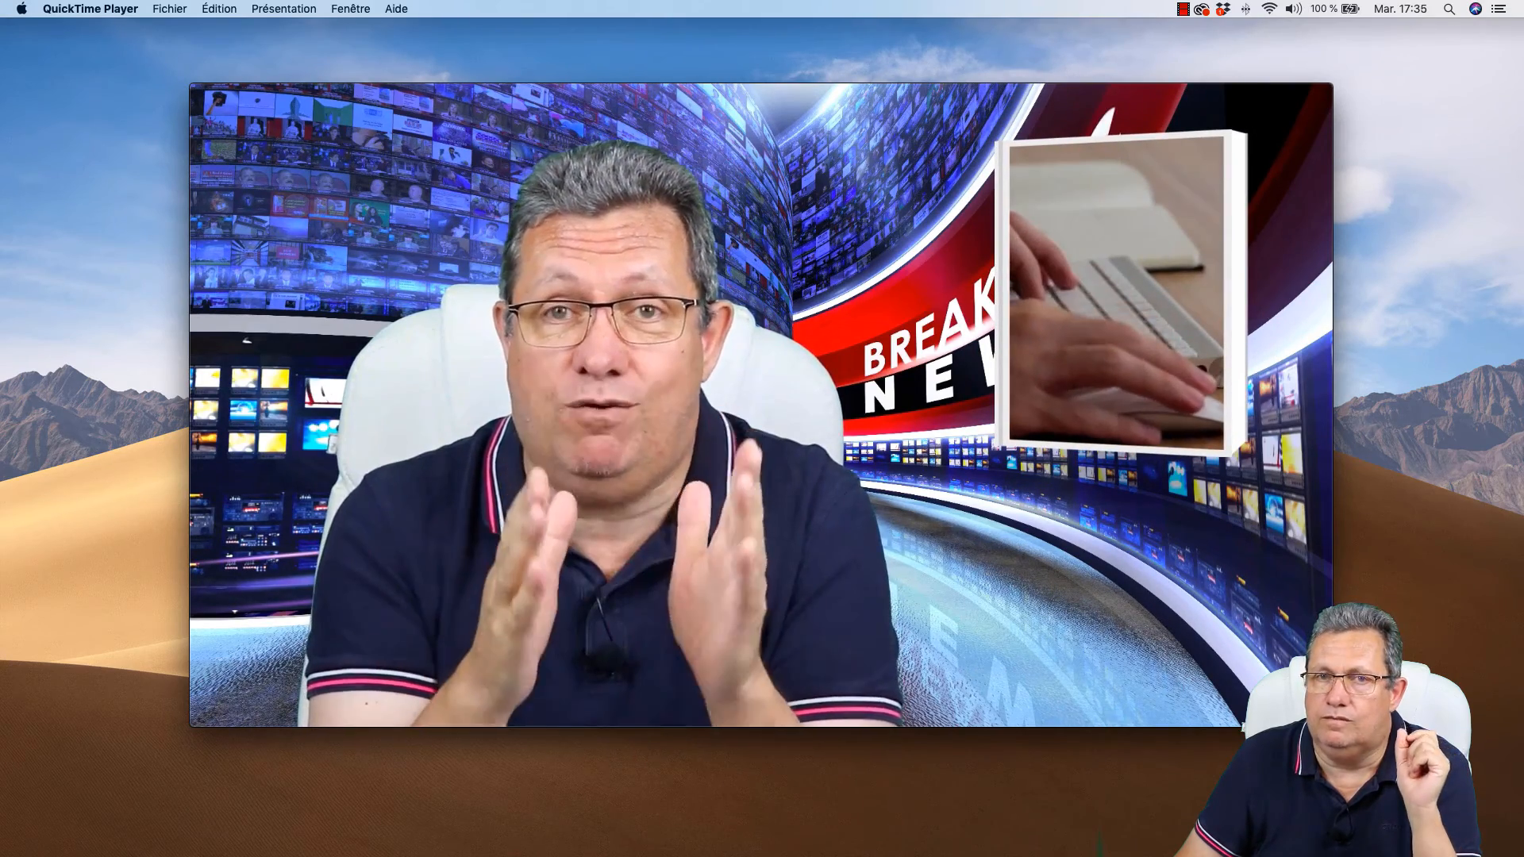
pyautogui.moveTo(1026, 438)
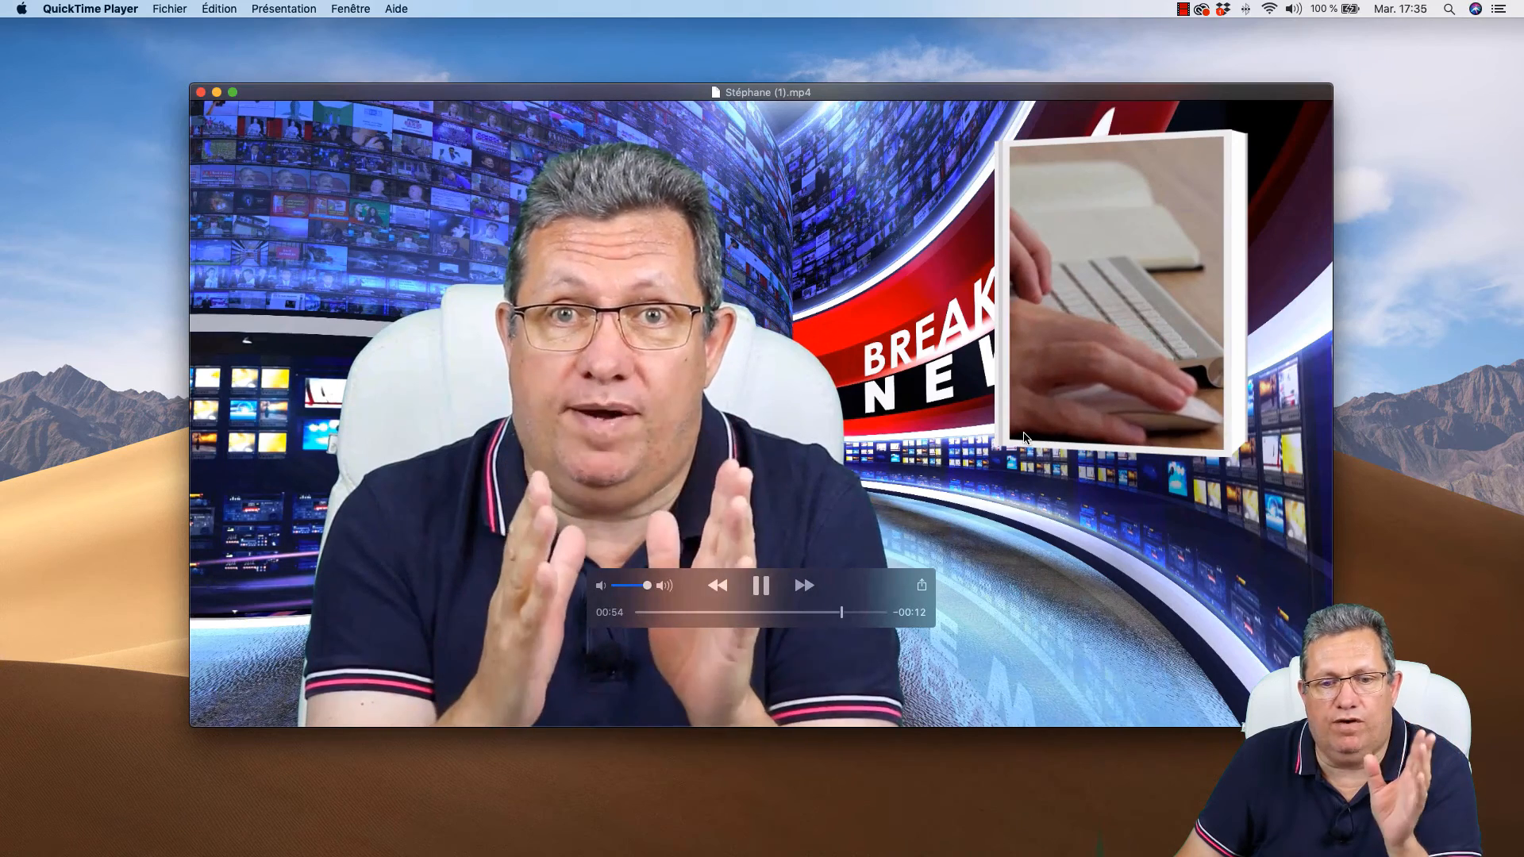
pyautogui.moveTo(1180, 560)
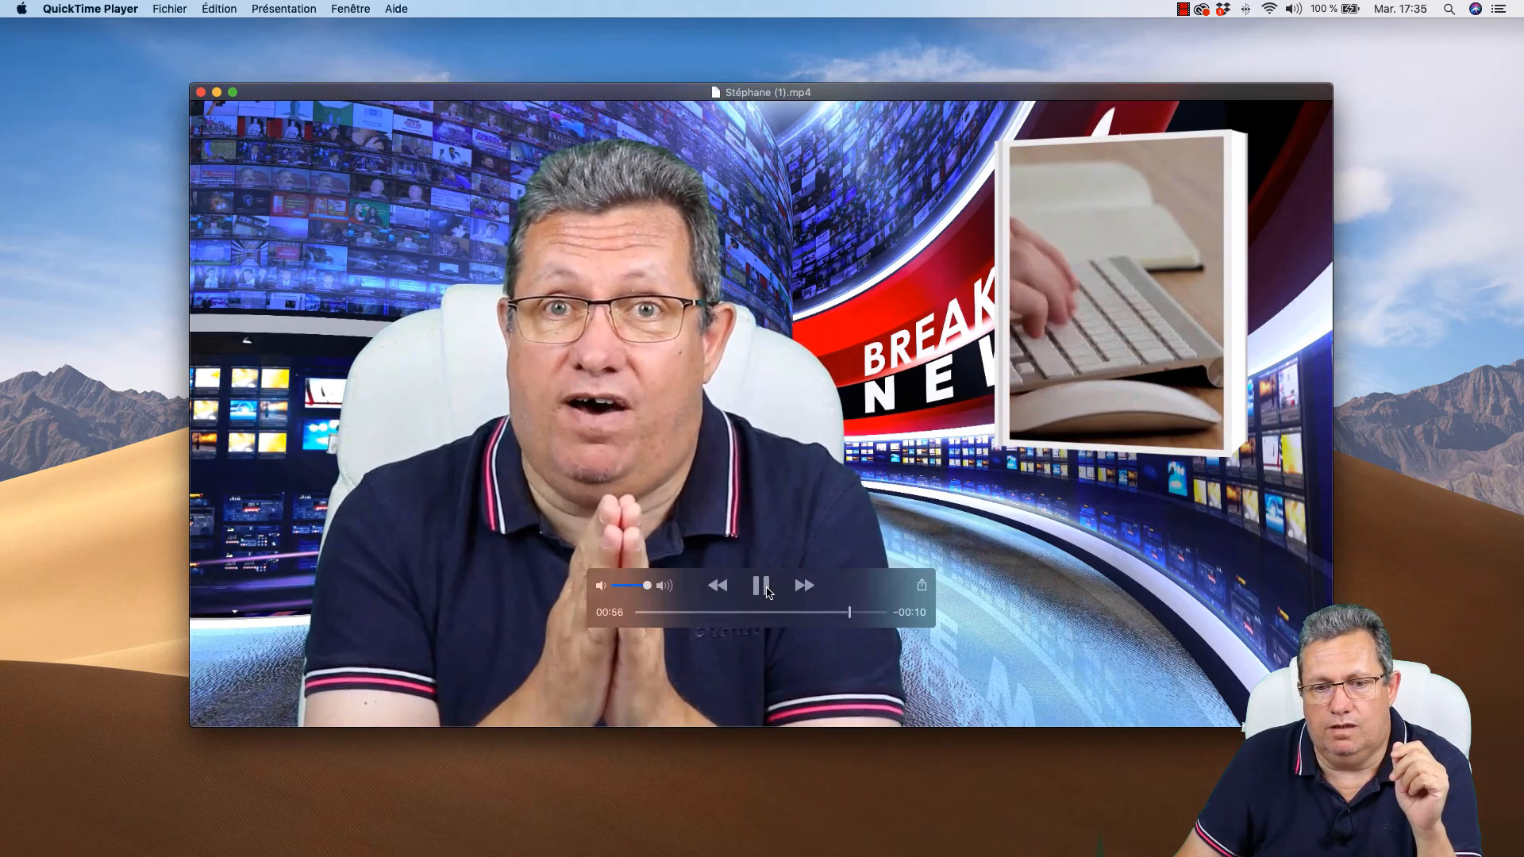
pyautogui.press('space')
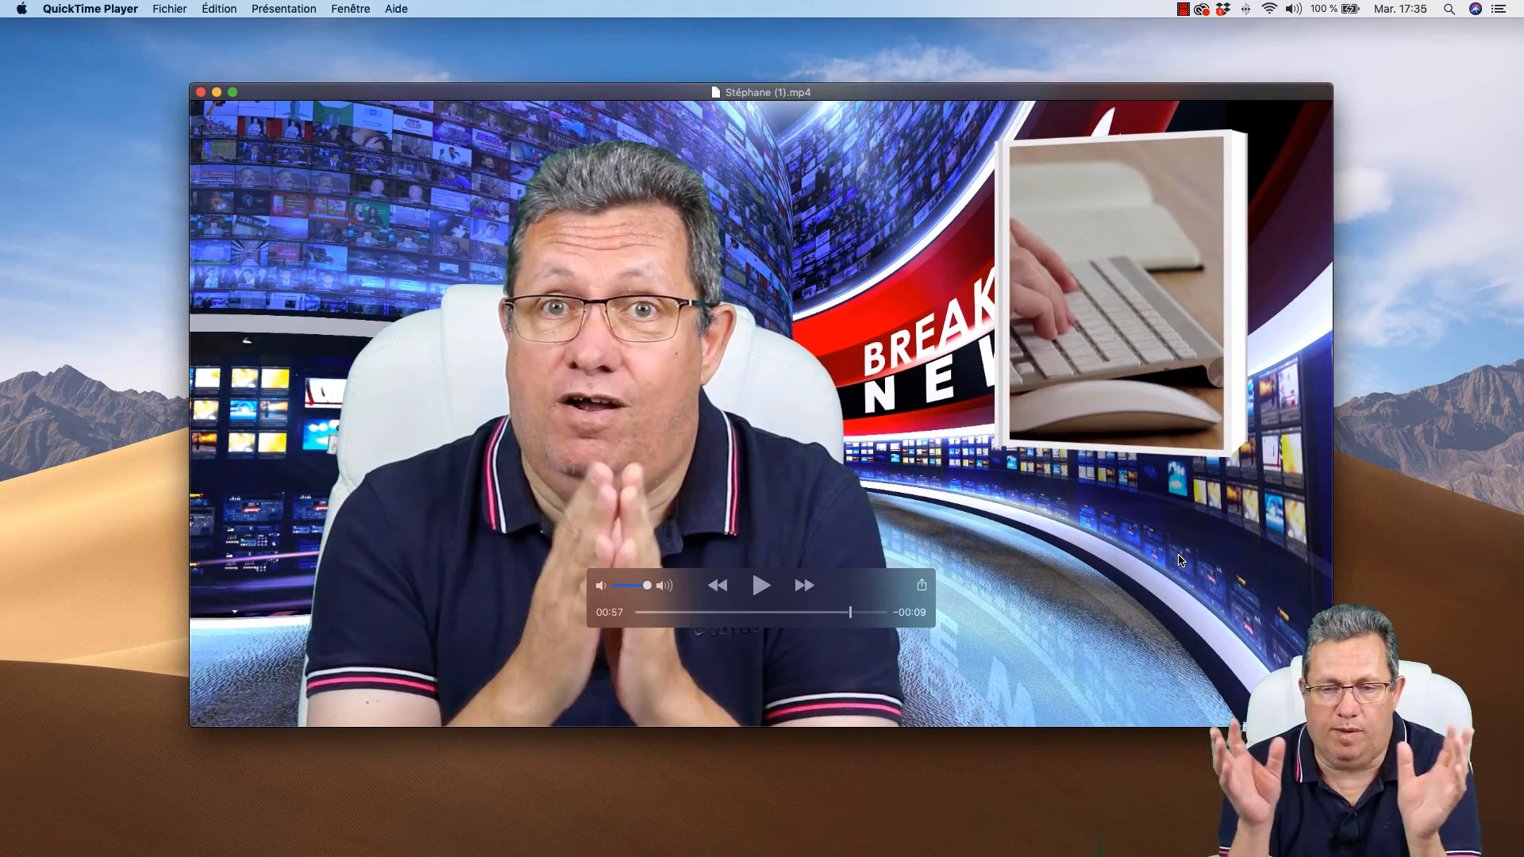